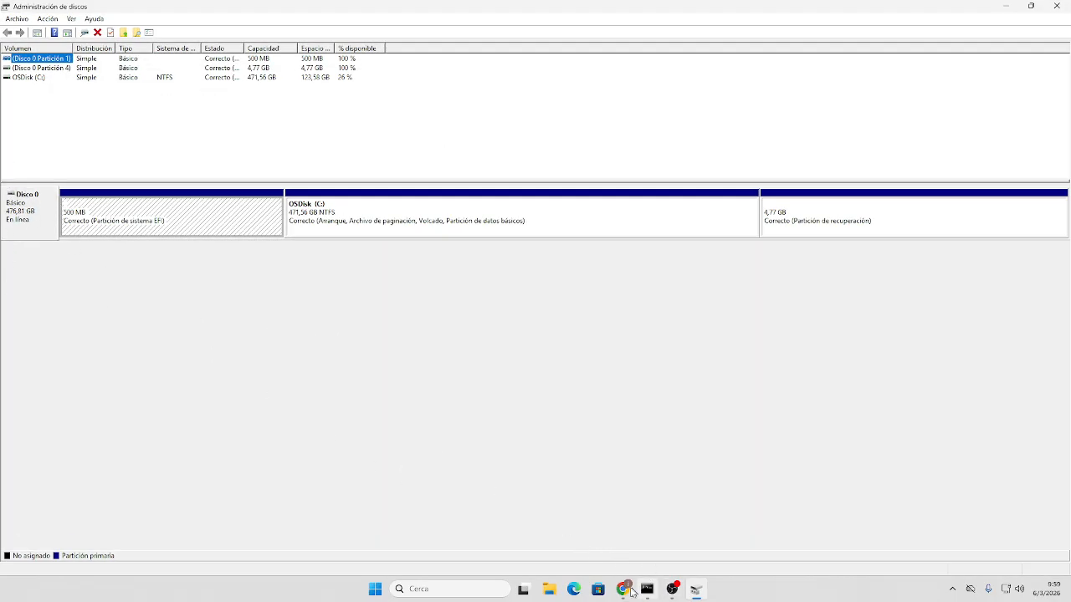
- Switch from the browser's virtual classroom session back to Disk Management
left_click(625, 590)
left_click(545, 539)
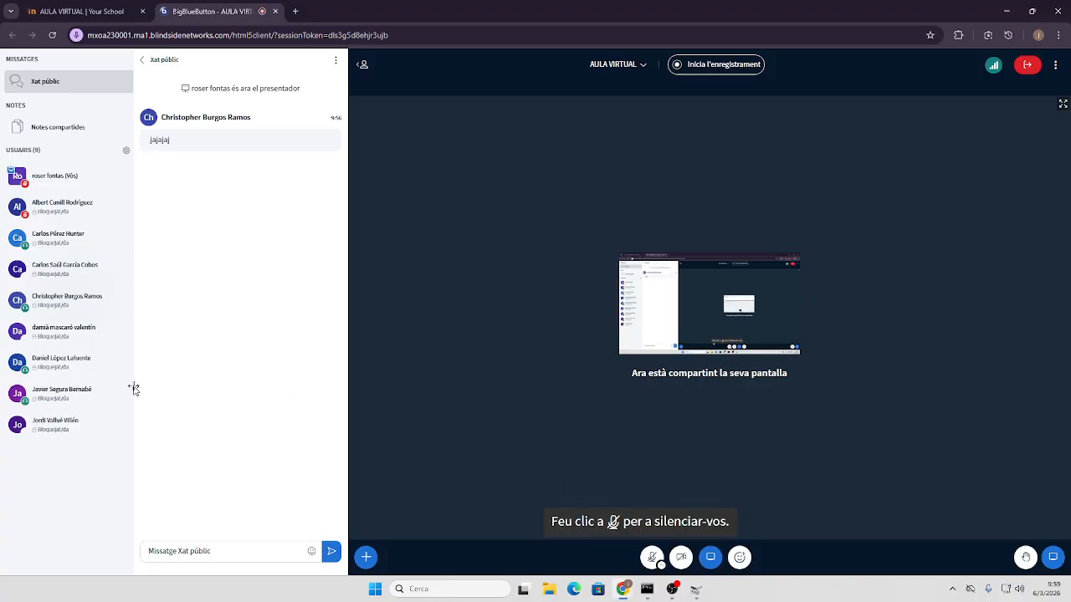
left_click(1007, 11)
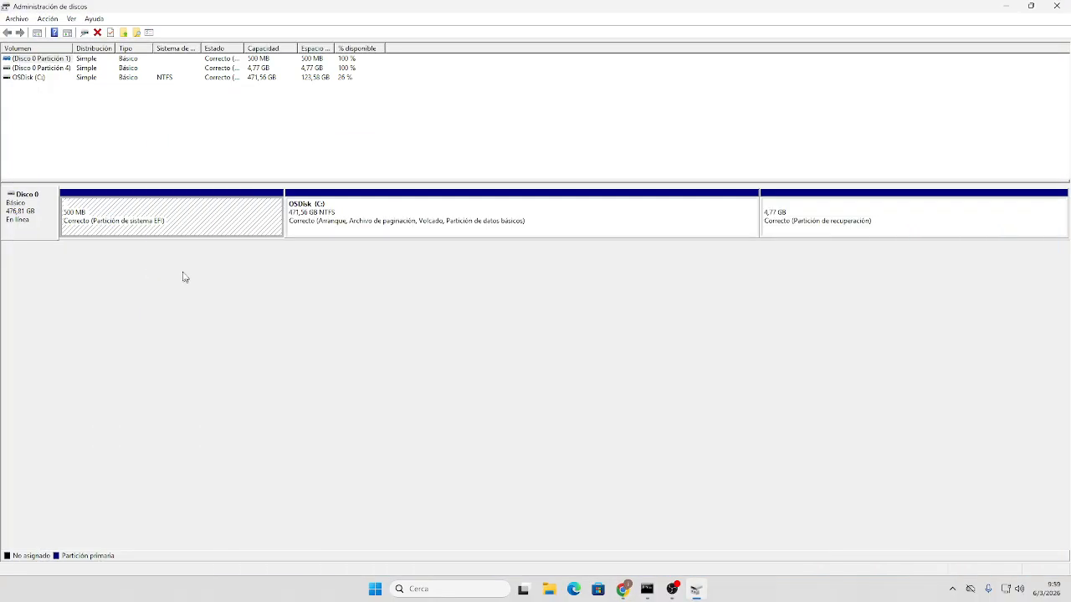
- Review Disco 0's properties tabs, confirming GPT partitioning on Volúmenes, then close without changes
right_click(23, 212)
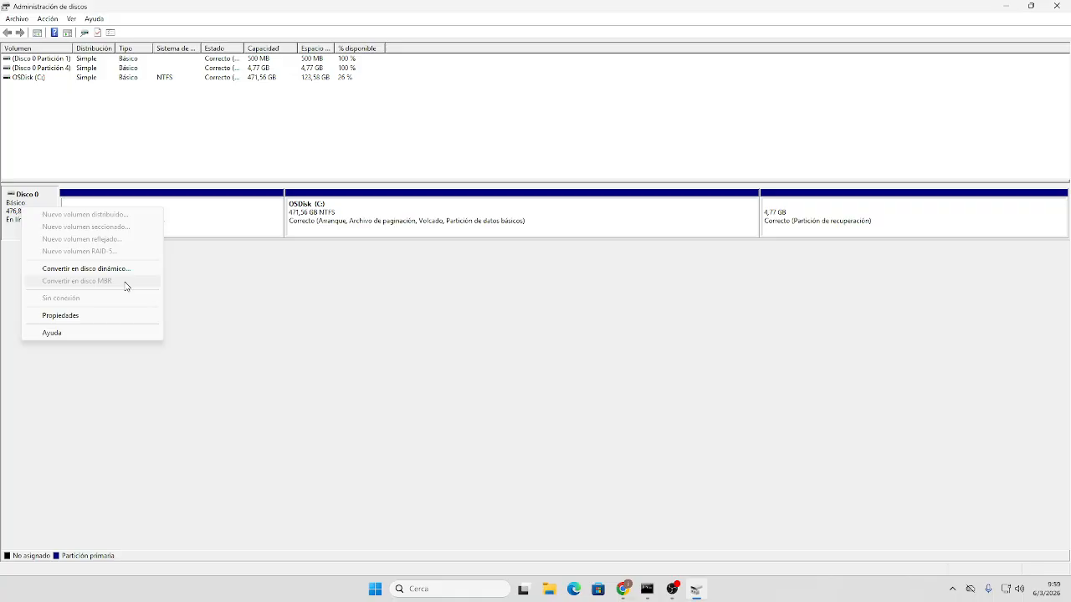
right_click(5, 210)
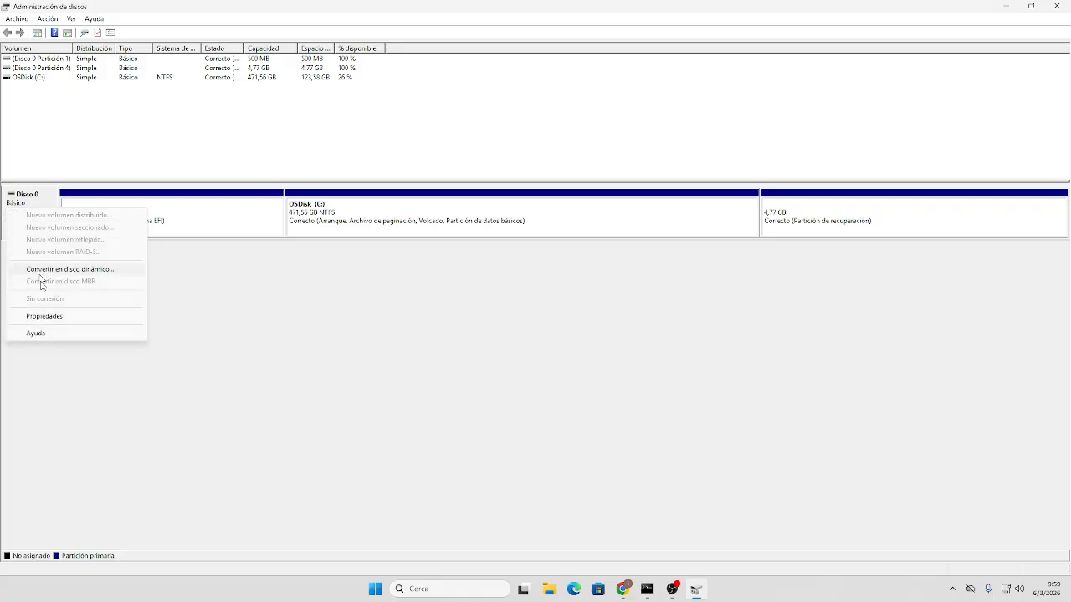
left_click(44, 316)
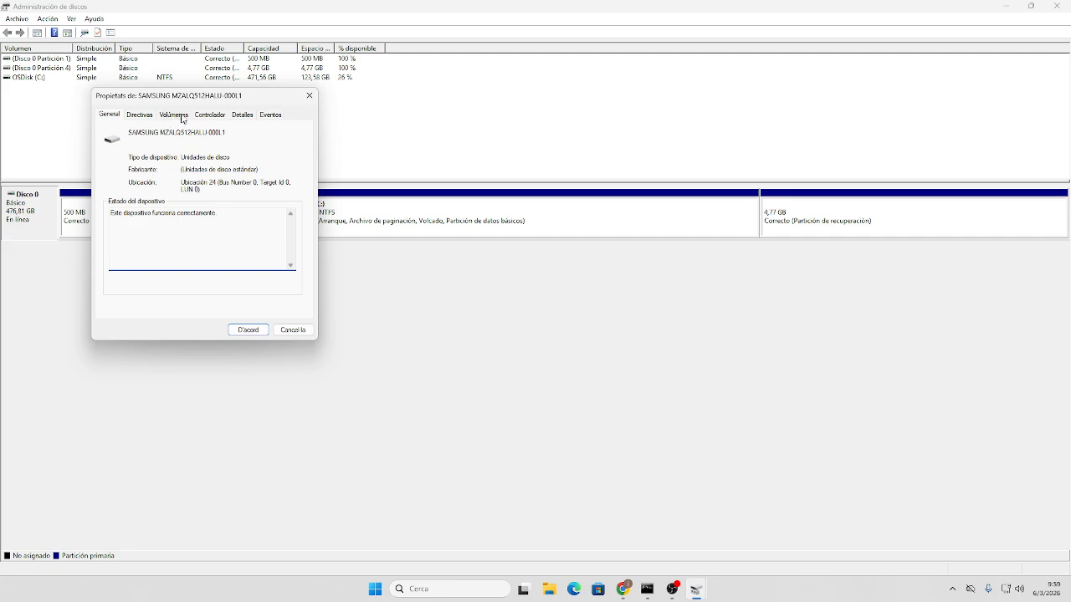
left_click(209, 115)
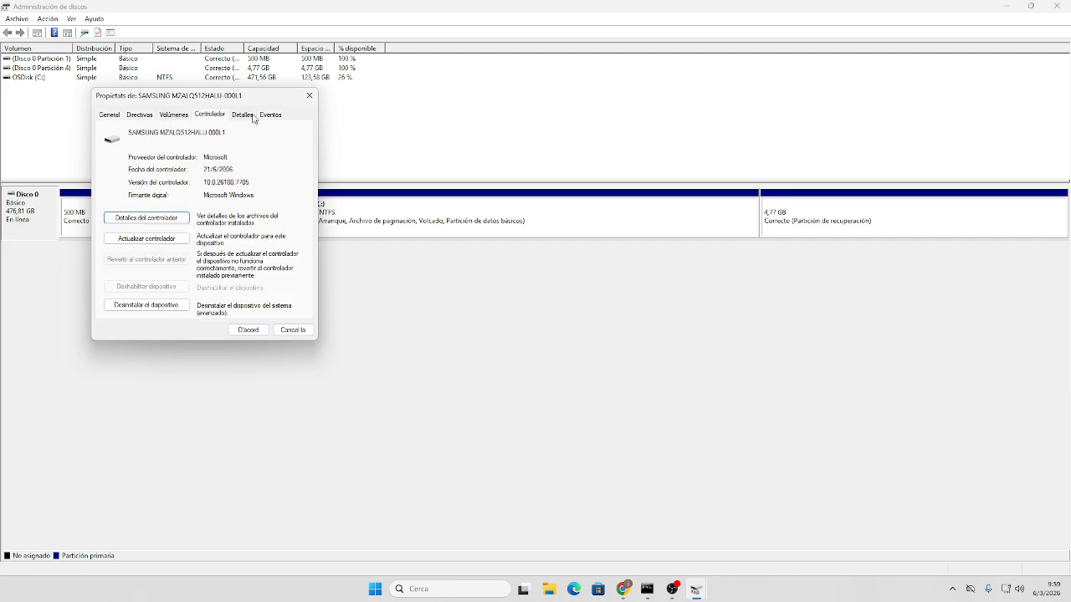
left_click(250, 116)
left_click(176, 117)
left_click(139, 117)
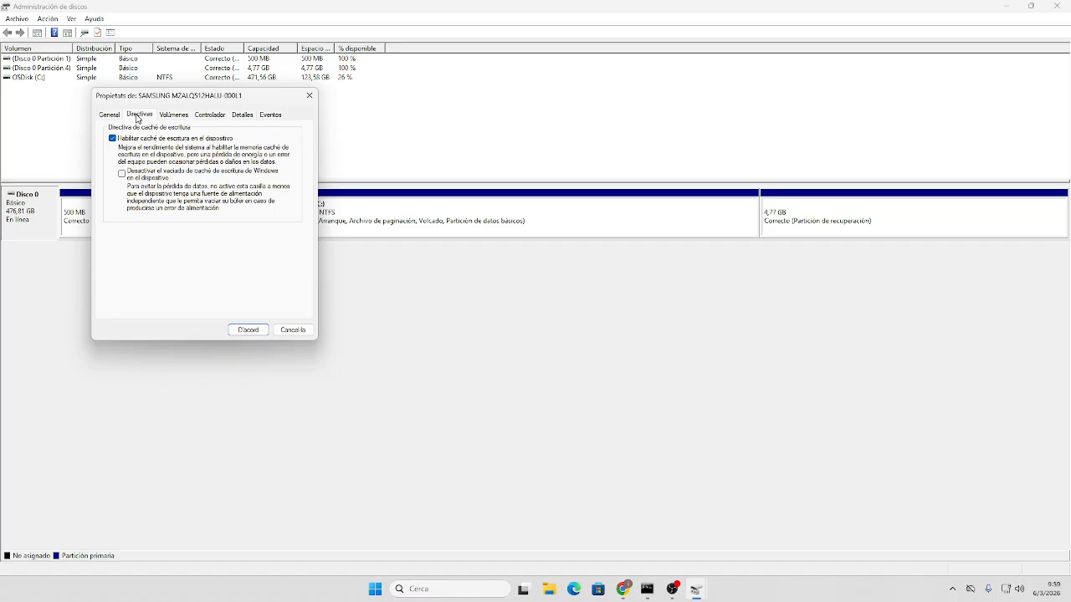
left_click(181, 116)
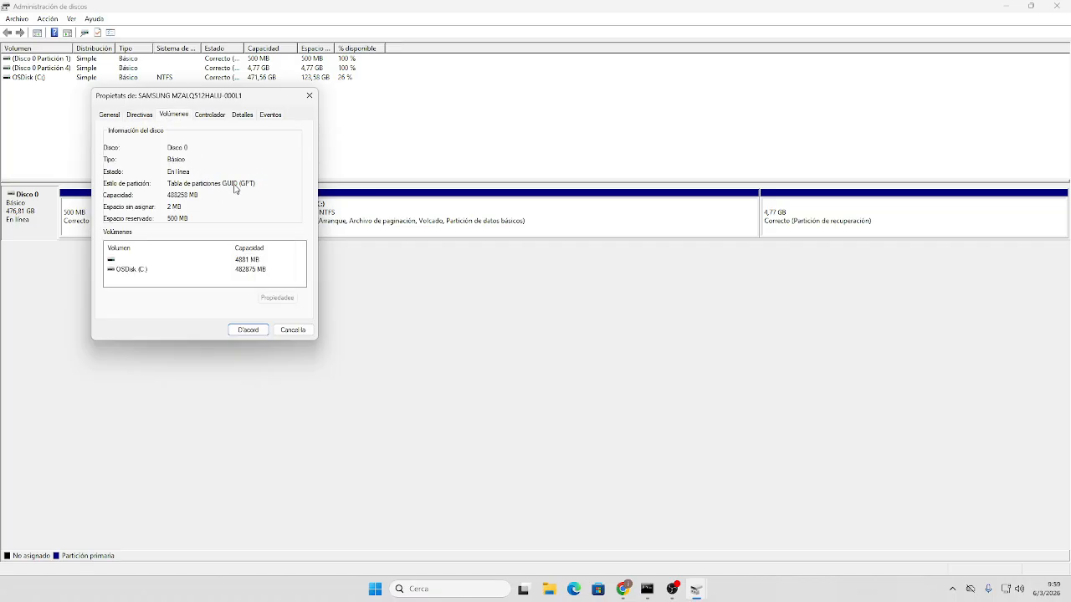
left_click(295, 330)
- Open Command Prompt, start DiskPart and run list disk to show Disco 0 at 476 GB
left_click(456, 589)
type("cmd")
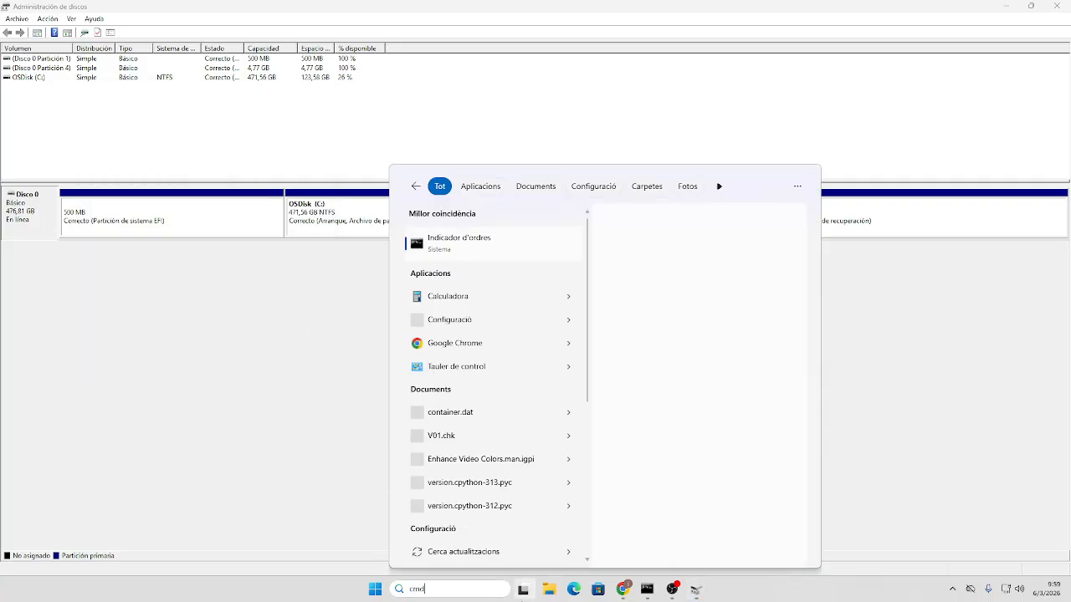
key("Return")
type("diskpart")
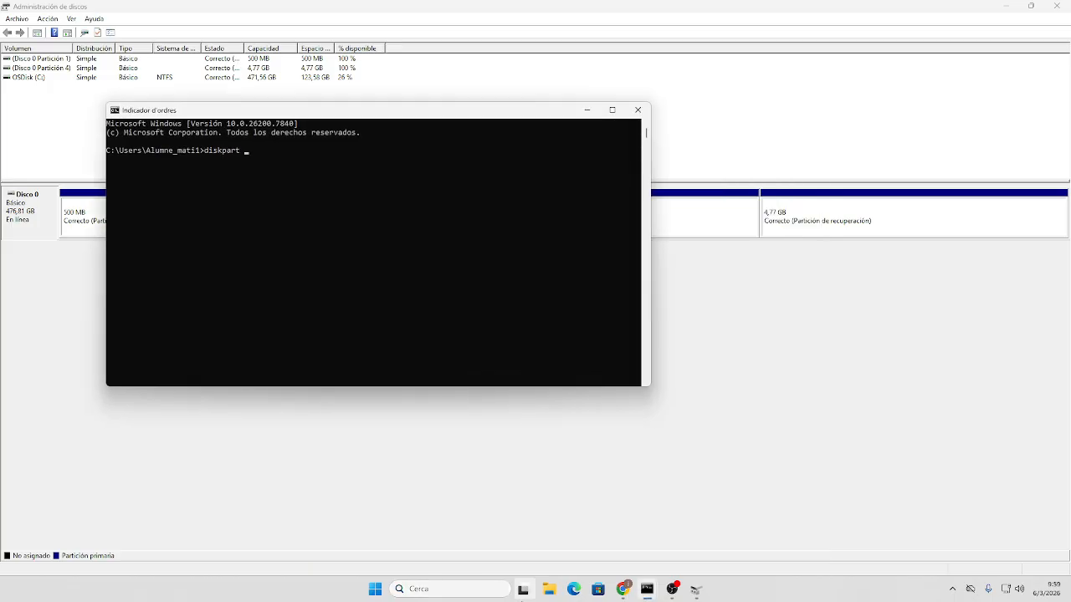
key("Return")
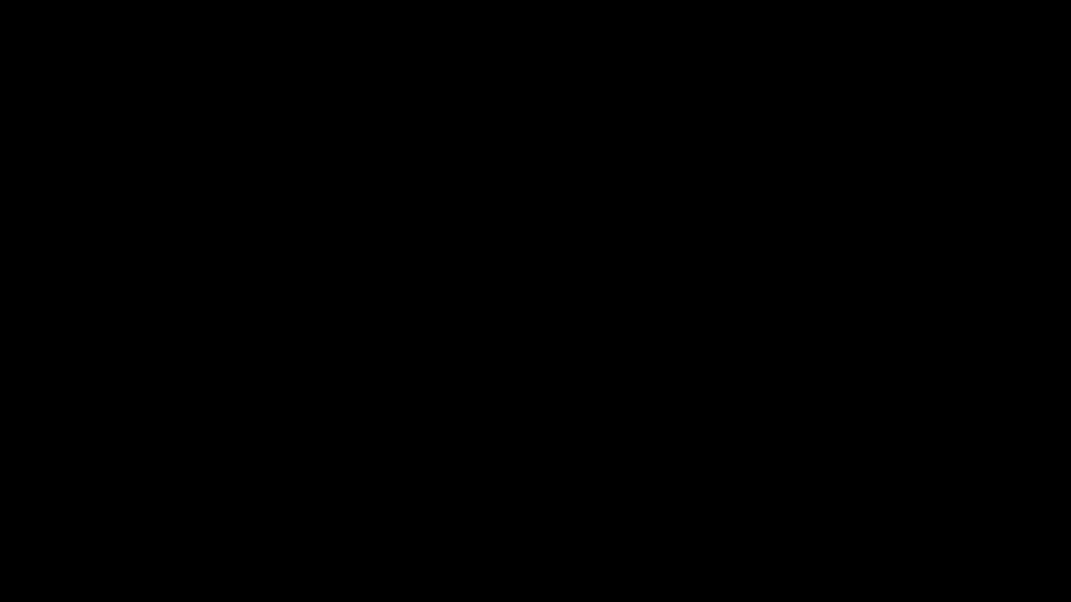
type("list di")
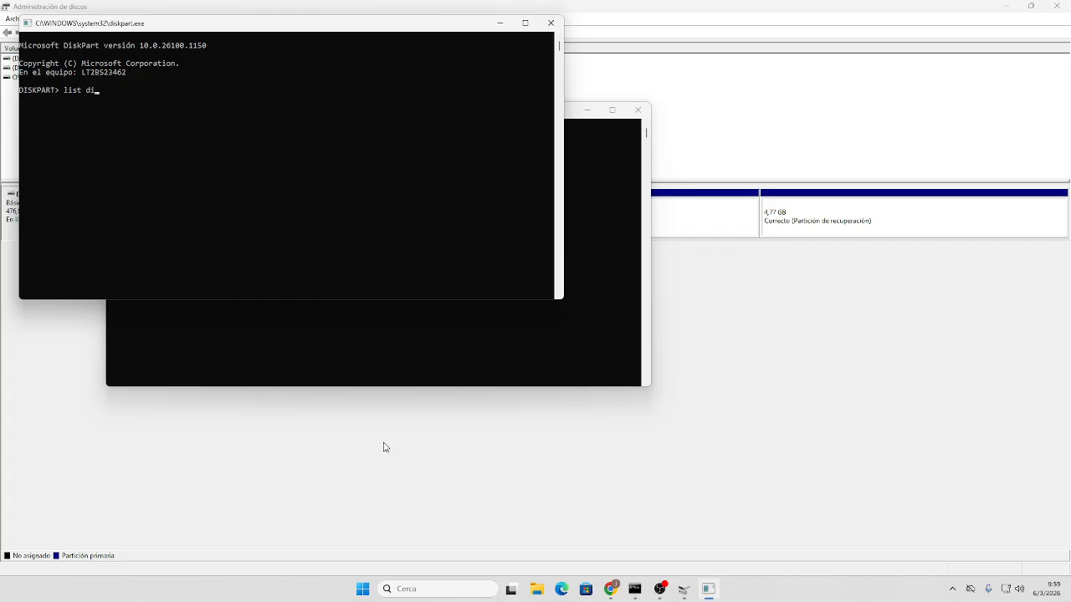
type("sk")
key("Return")
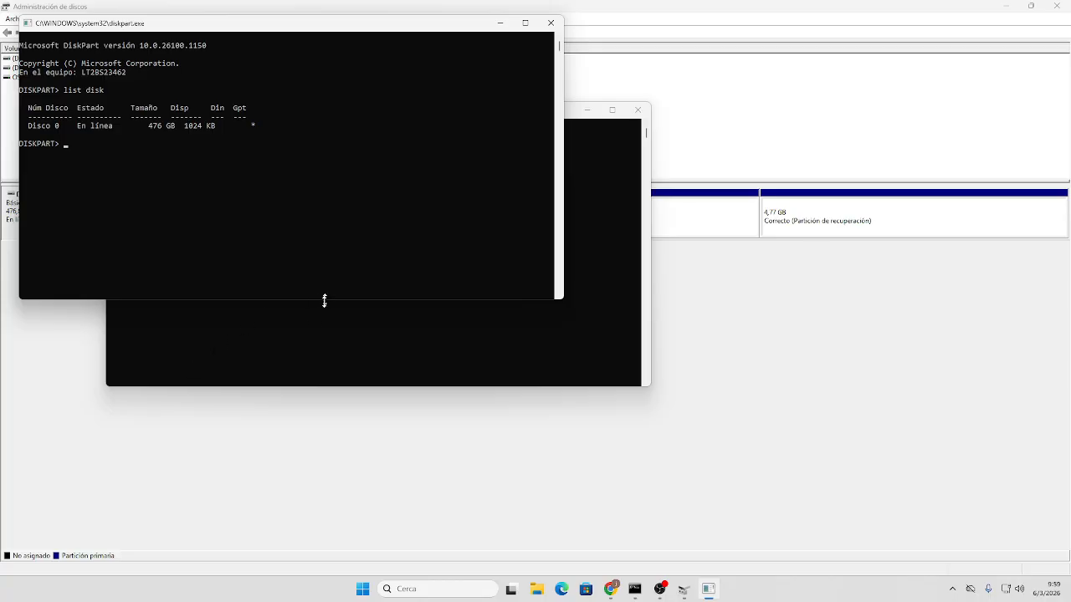
- Close the extra Command Prompt and the DiskPart console
left_click(301, 346)
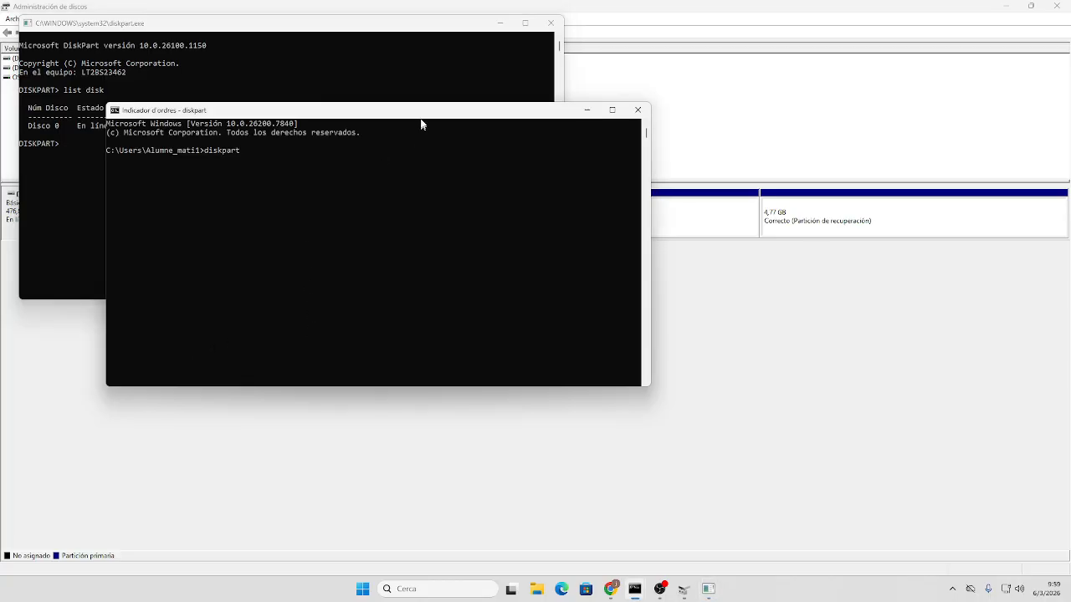
left_click_drag(423, 113, 333, 181)
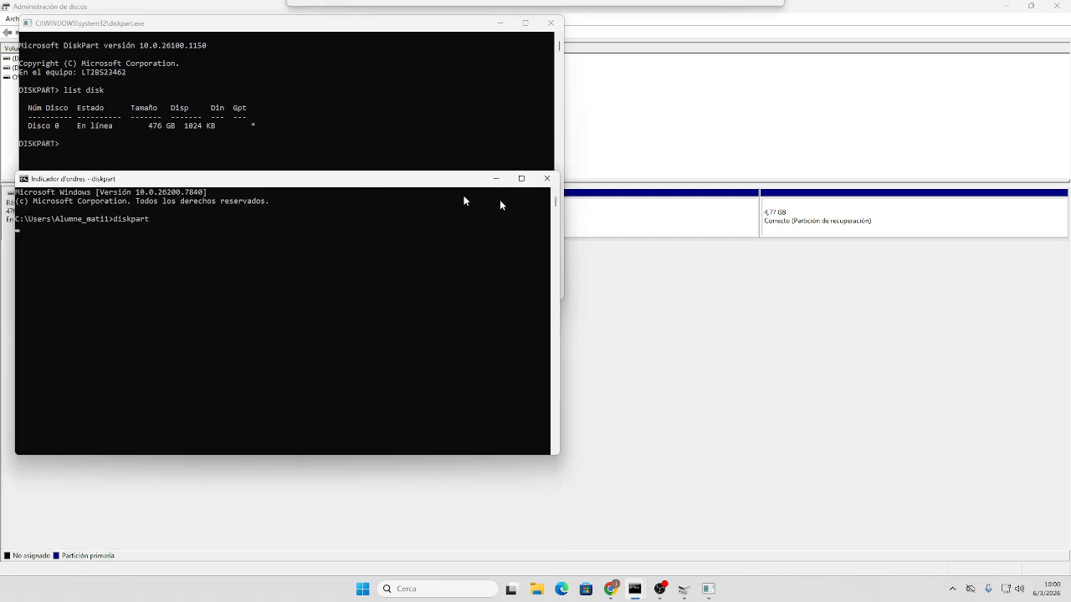
left_click(546, 177)
left_click_drag(322, 33, 488, 122)
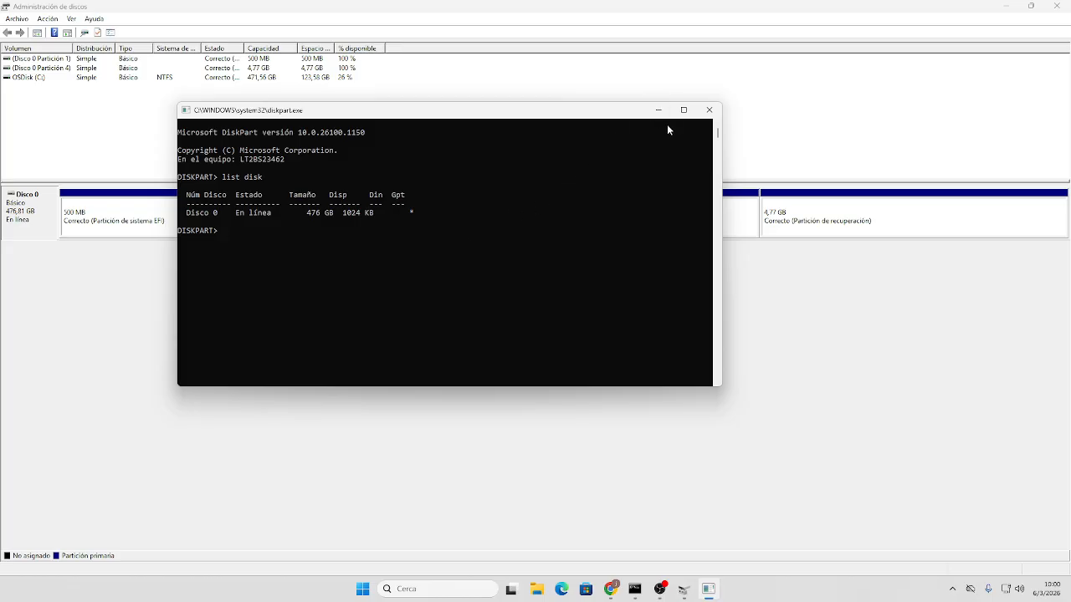
left_click(707, 112)
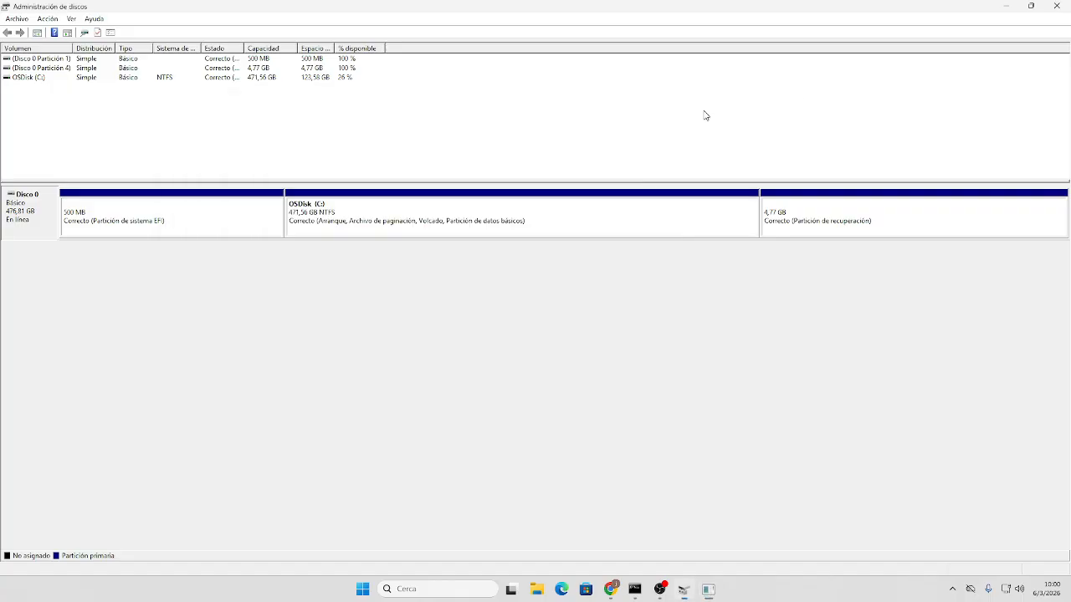
- Minimize Disk Management and rearrange Windows.iso and mp3totext.py on the desktop
left_click(1004, 7)
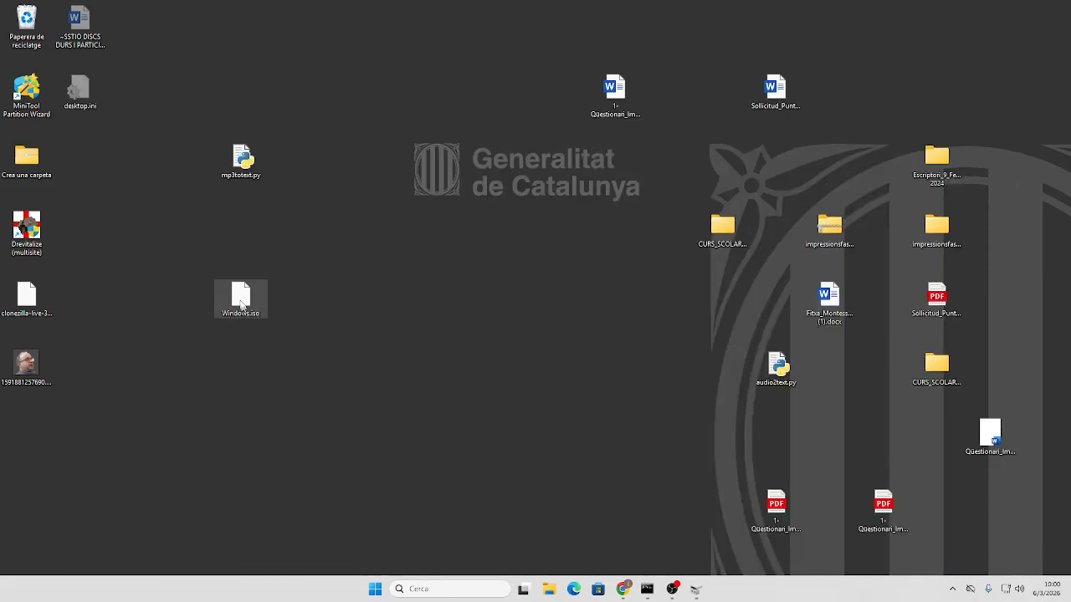
left_click_drag(241, 297, 933, 92)
left_click_drag(250, 171, 838, 170)
left_click(336, 367)
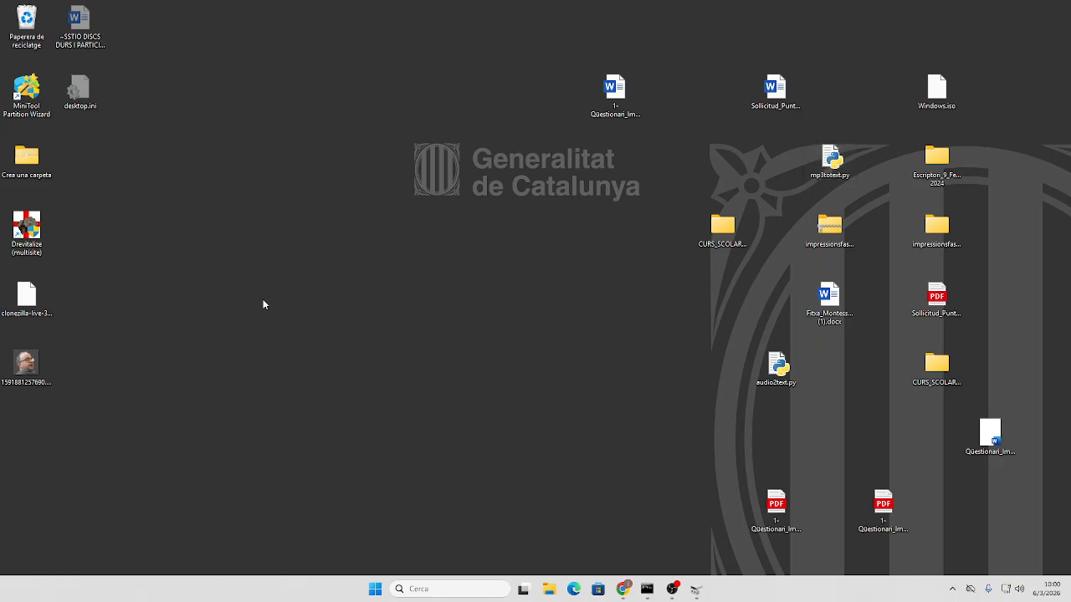
- Create a new desktop text document named muestradisco.txt
right_click(230, 270)
mouse_move(344, 336)
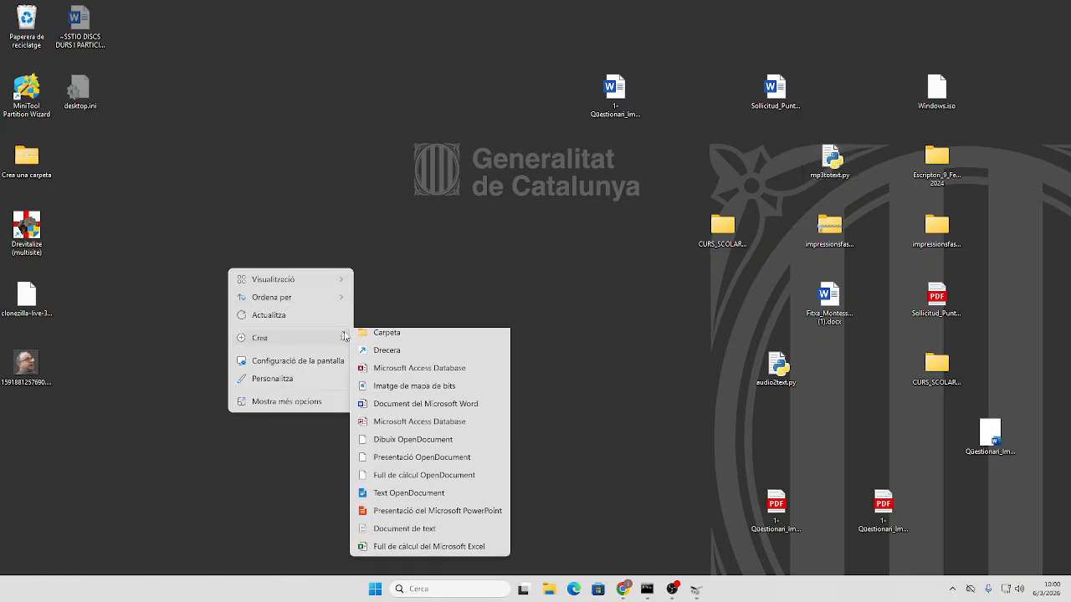
left_click(389, 528)
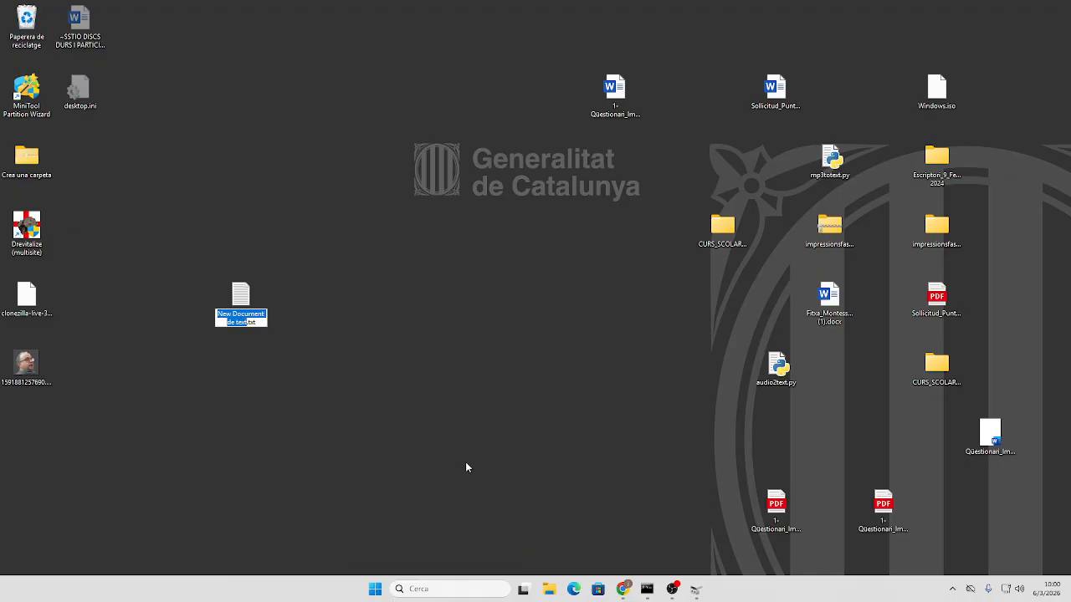
type("orde")
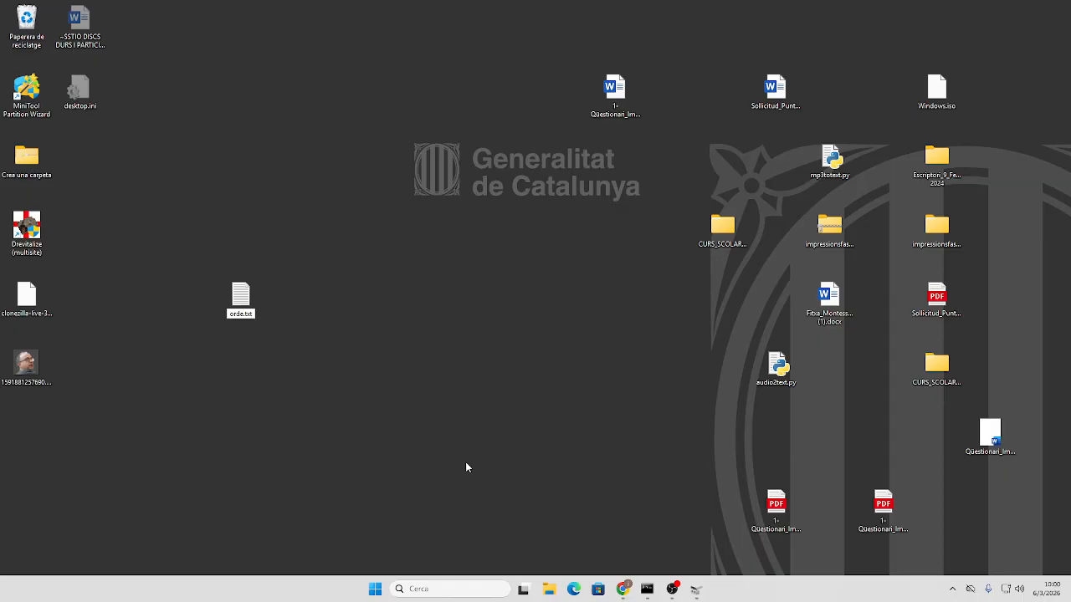
key("BackSpace")
key("BackSpace")
type("muestradisco")
key("Return")
- Write list disk into muestradisco.txt in Notepad, save it, and minimize Notepad
right_click(242, 301)
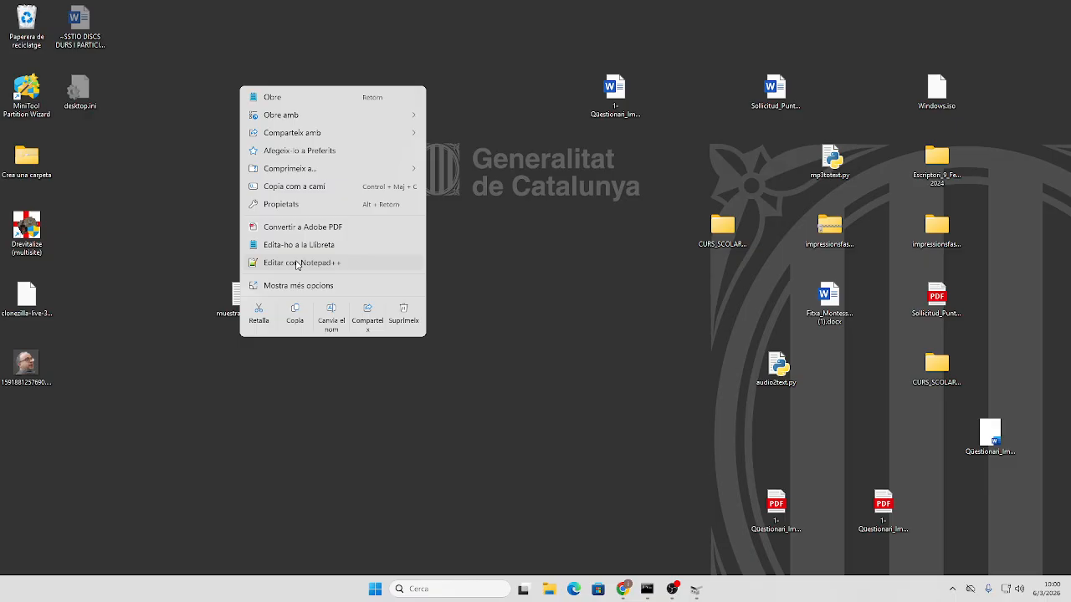
left_click(297, 247)
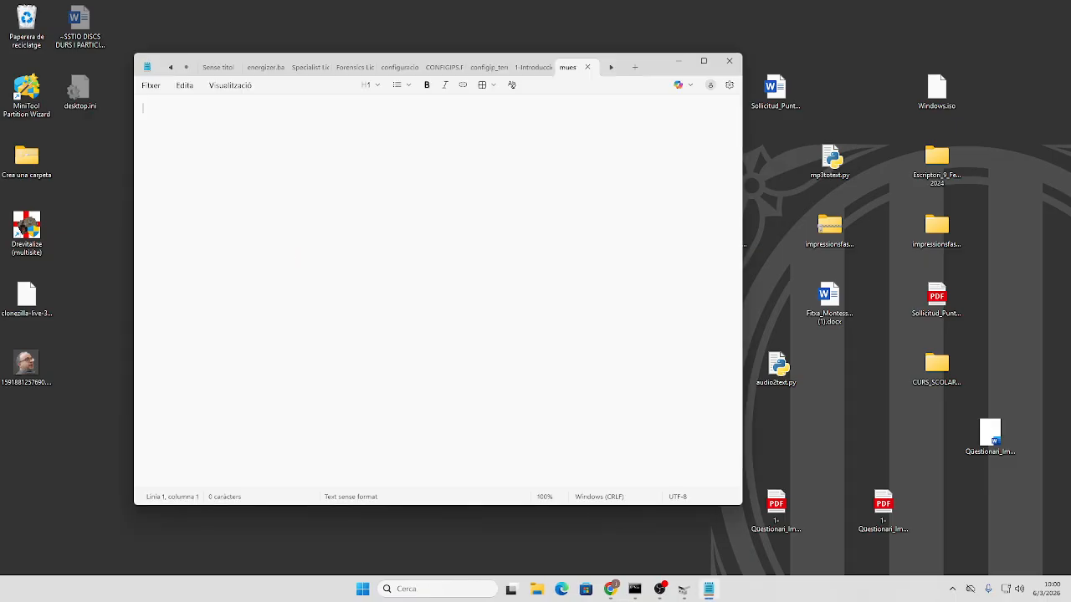
type("list disk")
left_click(151, 86)
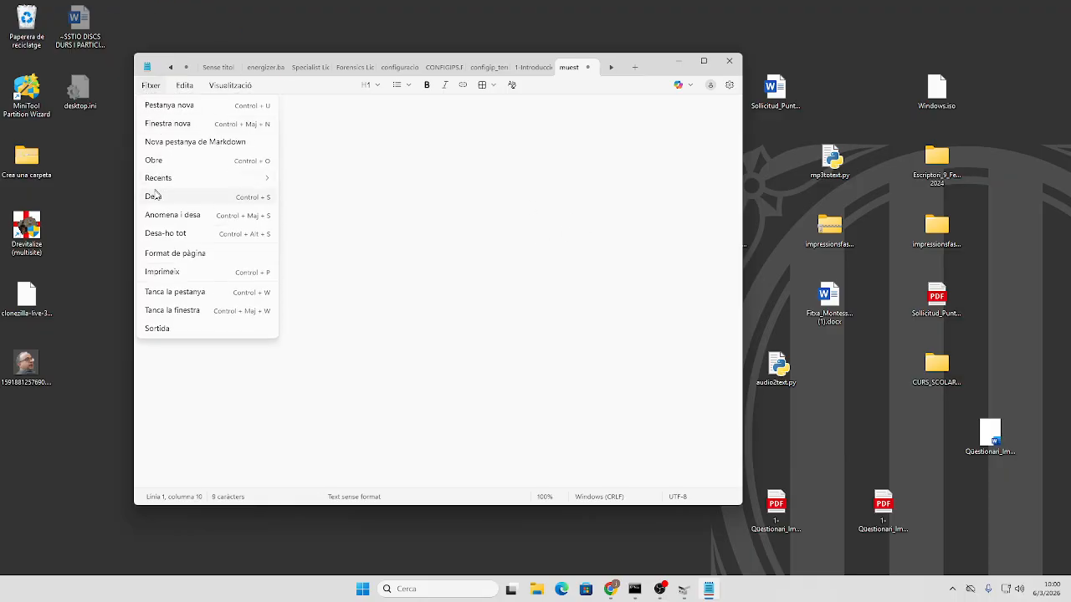
left_click(156, 196)
left_click(674, 65)
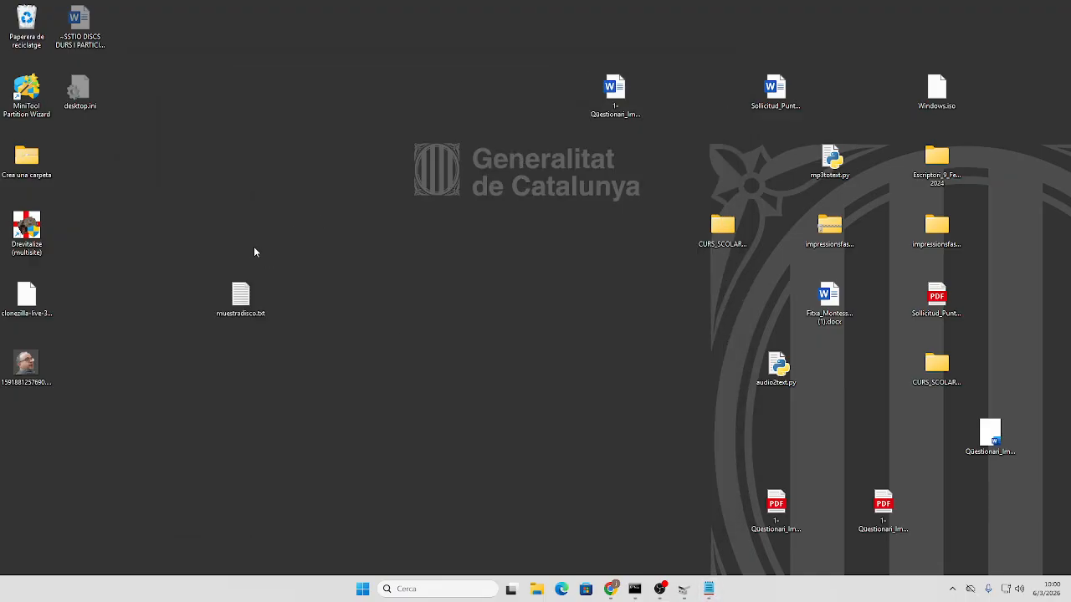
left_click_drag(241, 297, 508, 365)
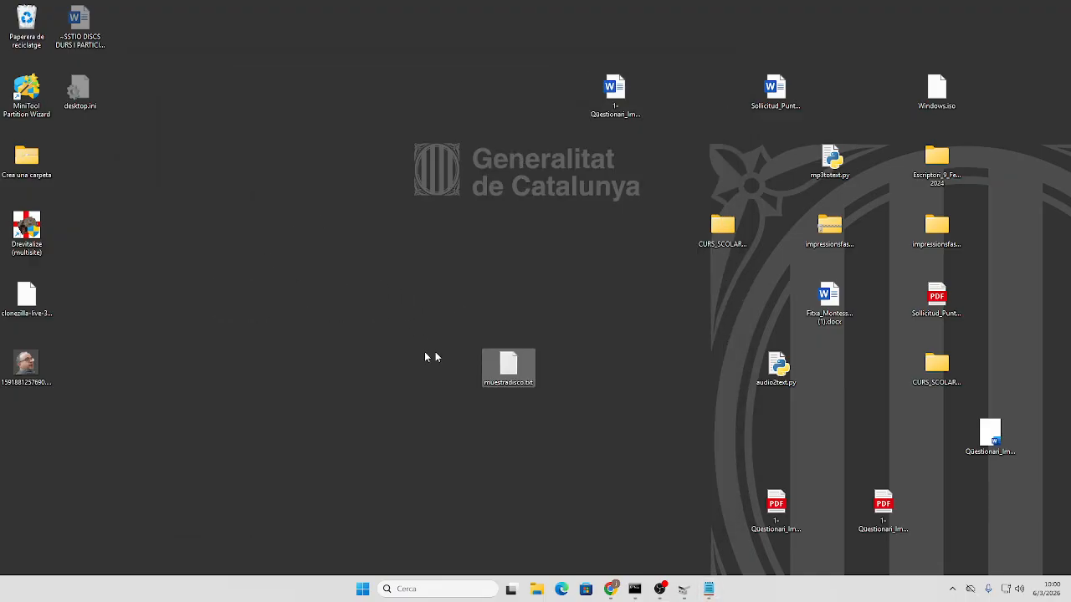
- Open and dismiss the desktop's new-item menu, selecting muestradisco.txt in between
right_click(316, 301)
mouse_move(353, 389)
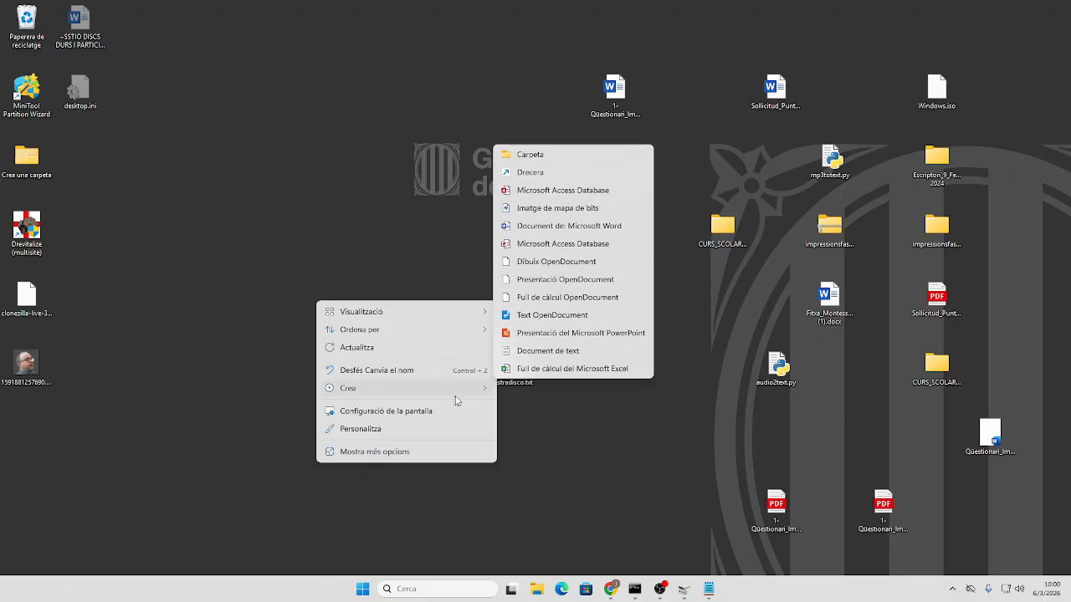
mouse_move(414, 388)
left_click(521, 431)
left_click(504, 381)
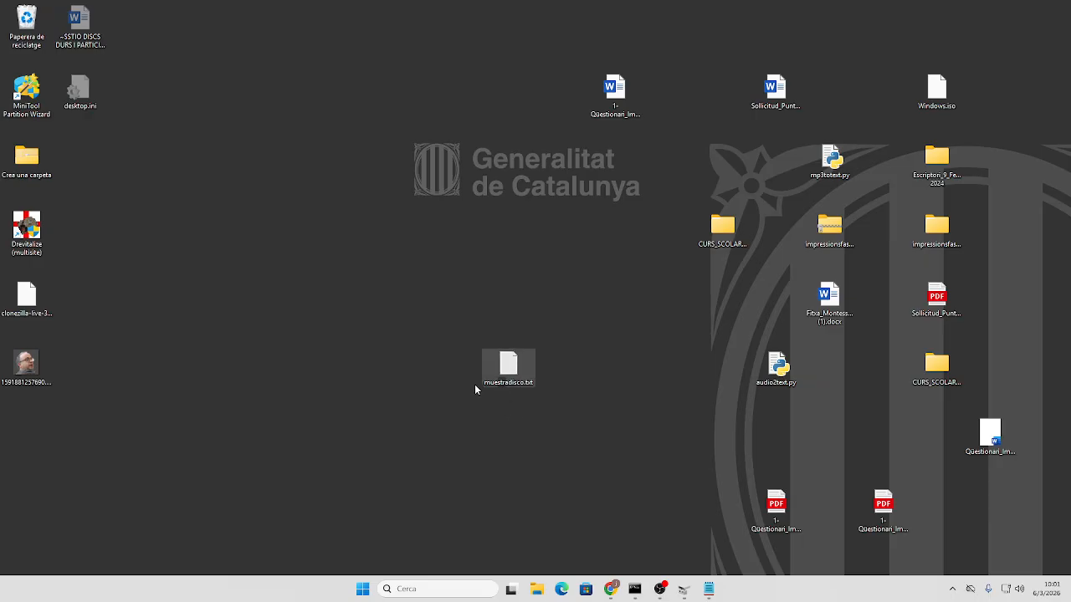
right_click(346, 378)
mouse_move(383, 464)
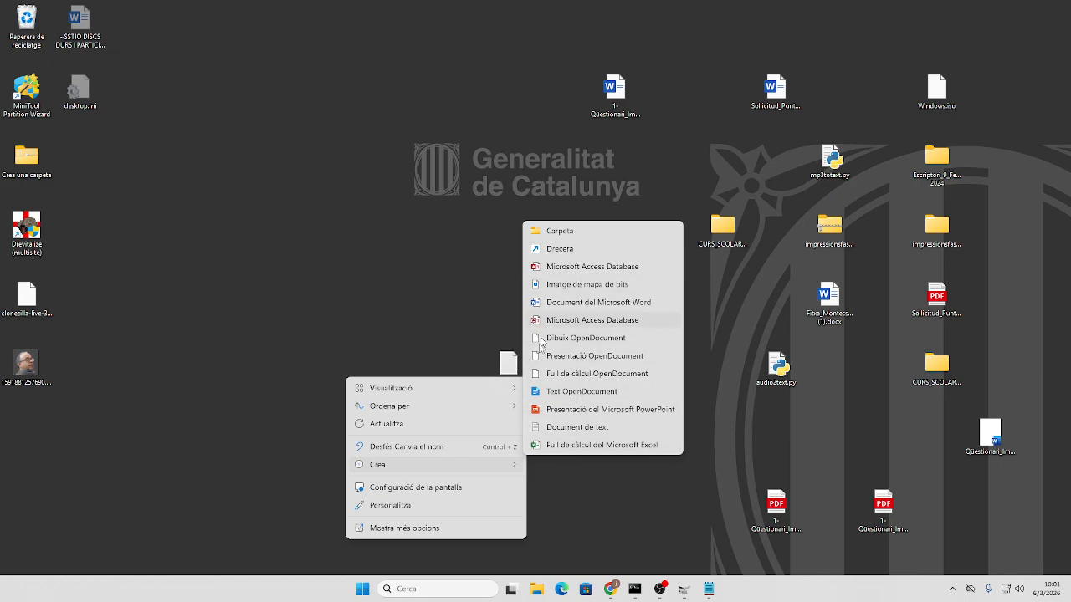
left_click(377, 306)
- Create a new text document renamed discoduro.bat, accepting the extension change
right_click(302, 282)
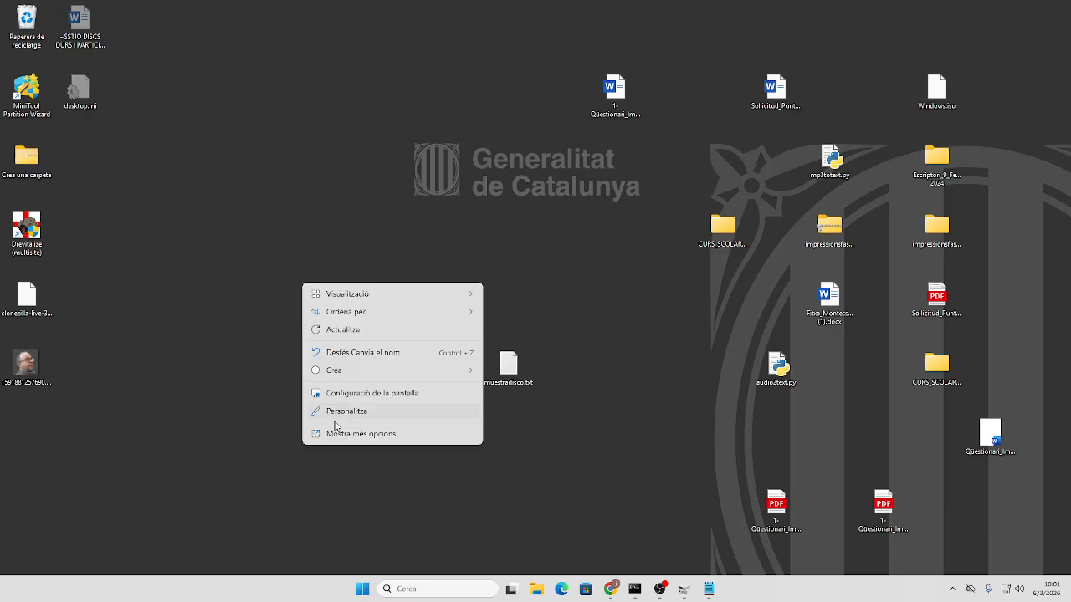
mouse_move(442, 368)
left_click(521, 337)
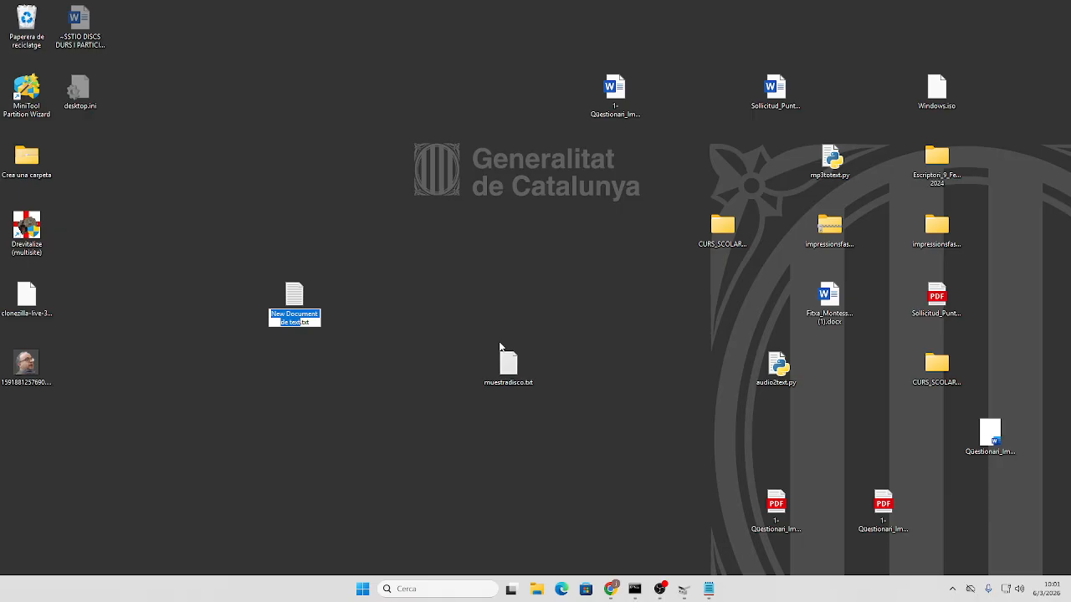
type("discodur")
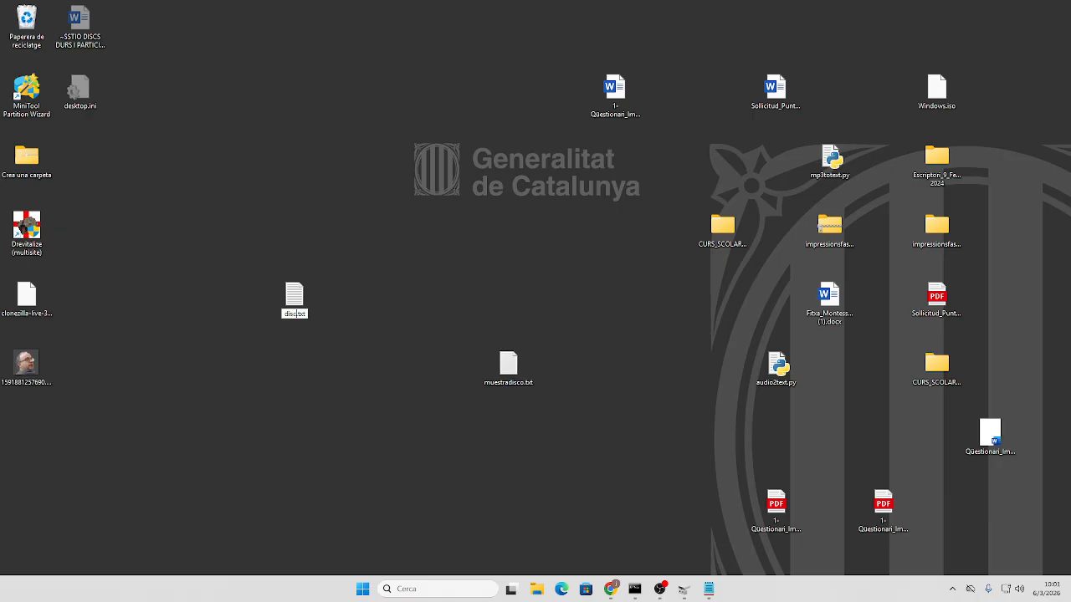
type("o.bat")
key("Delete")
key("Delete")
key("Delete")
key("Delete")
key("Return")
key("Return")
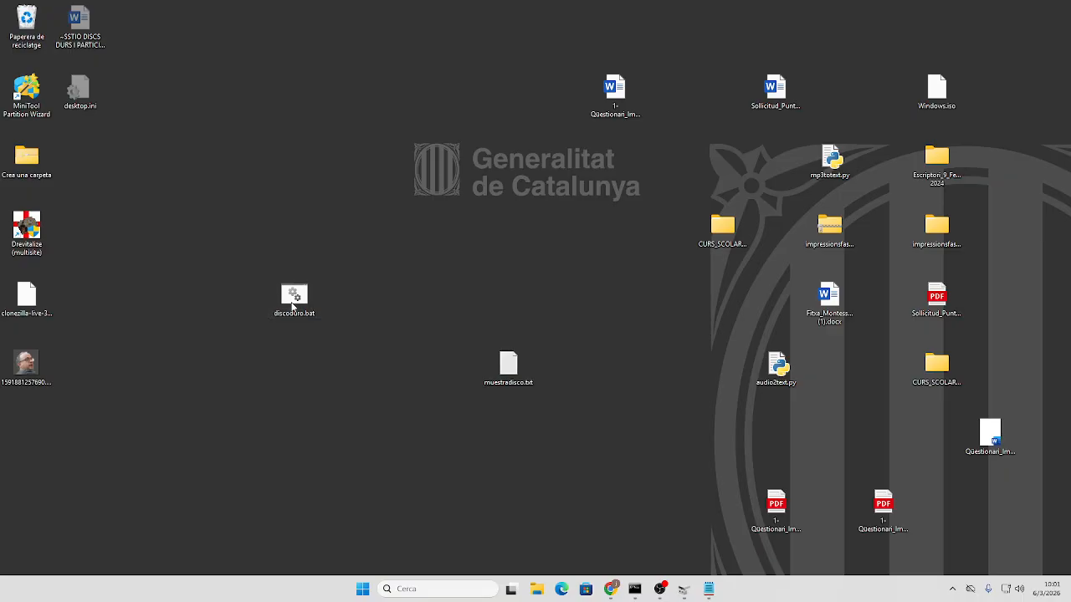
right_click(296, 302)
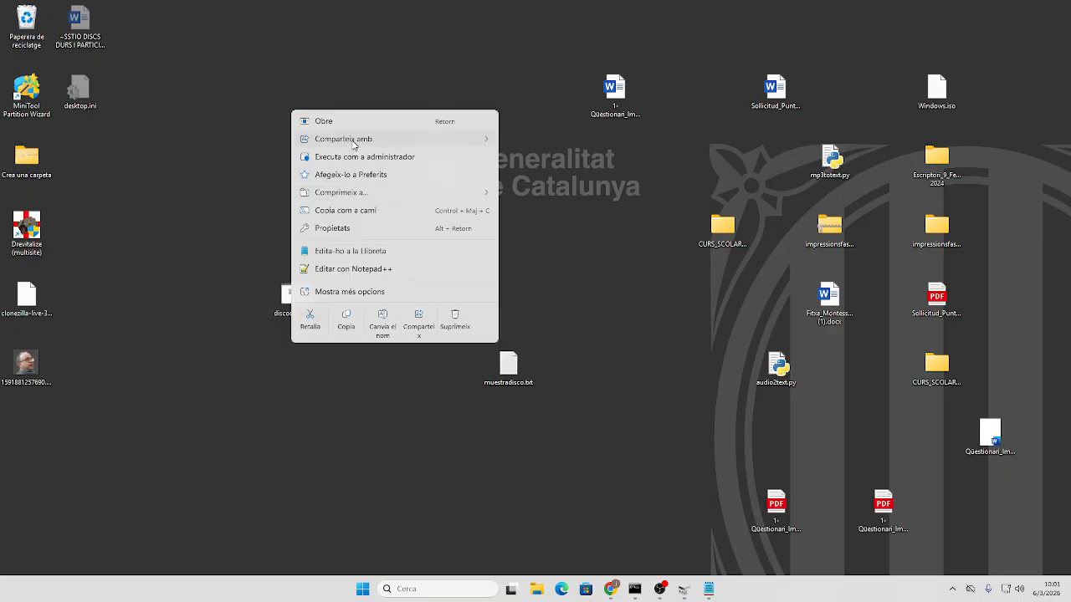
- Edit discoduro.bat in Notepad++ and enter the line 'dispart /s muestradisco.txt'
mouse_move(353, 144)
left_click(335, 269)
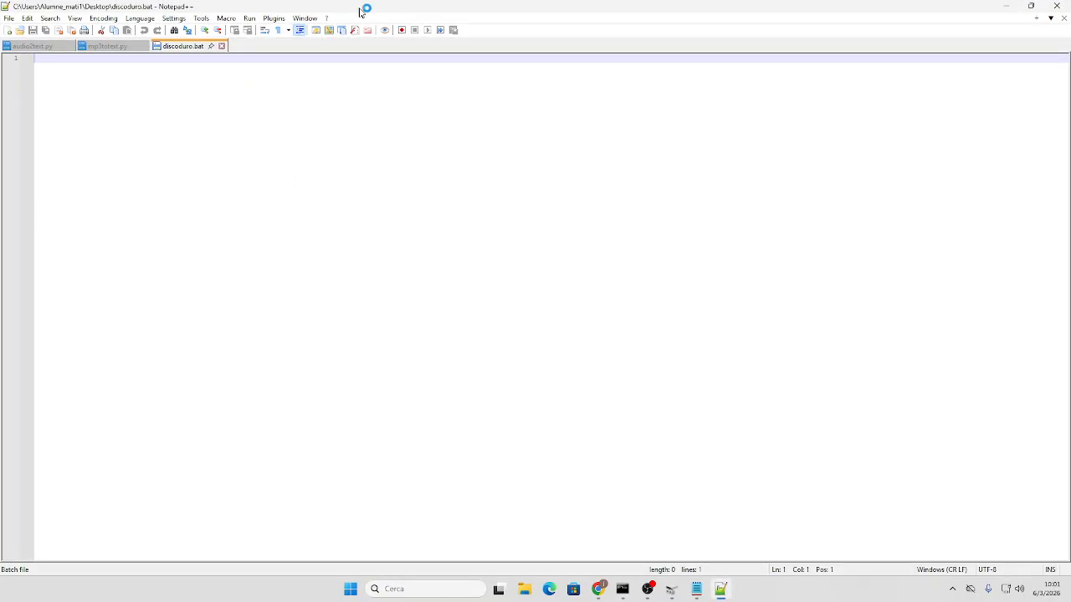
left_click_drag(363, 9, 401, 154)
type("dis")
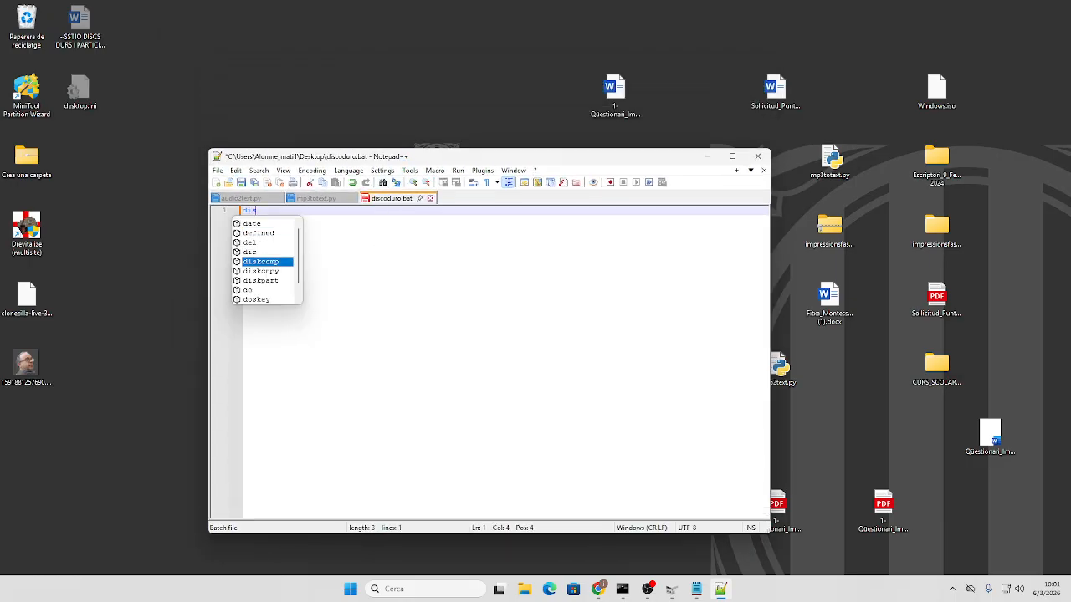
key("BackSpace")
key("BackSpace")
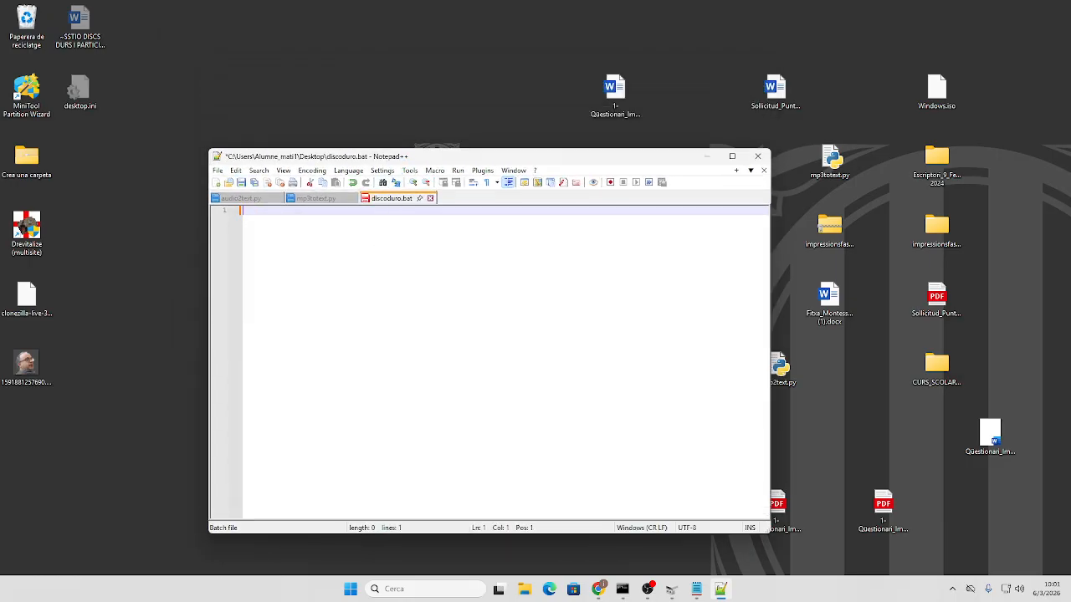
type("di")
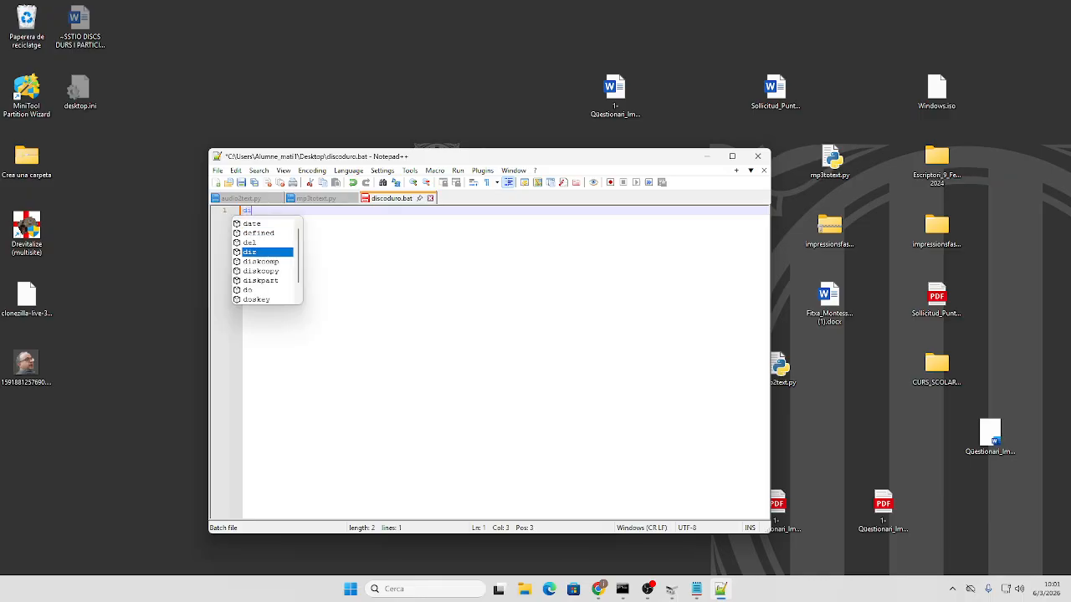
type("spart /s")
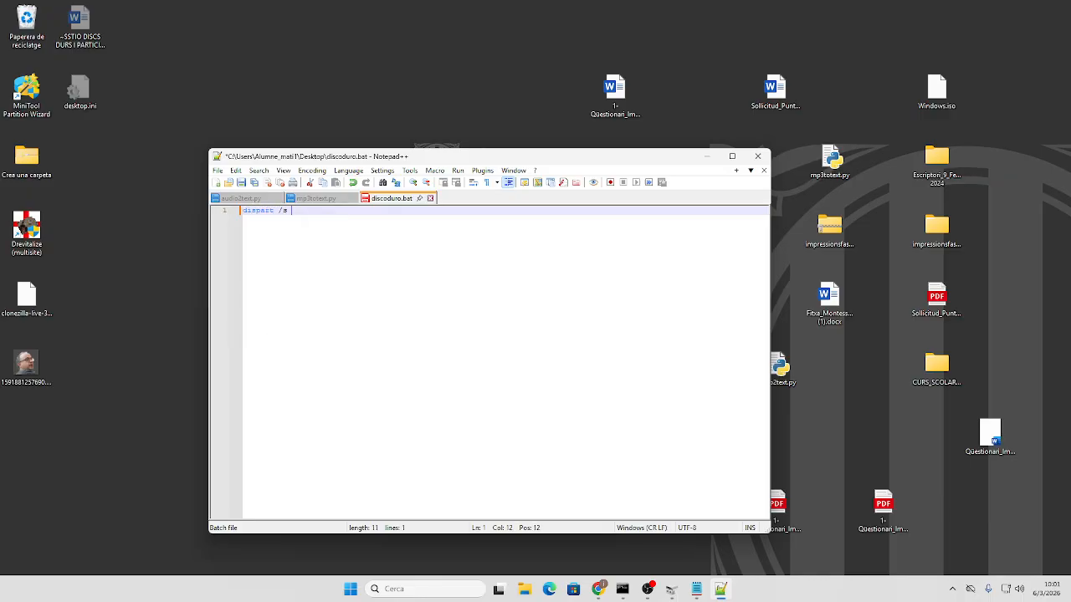
left_click_drag(479, 157, 454, 342)
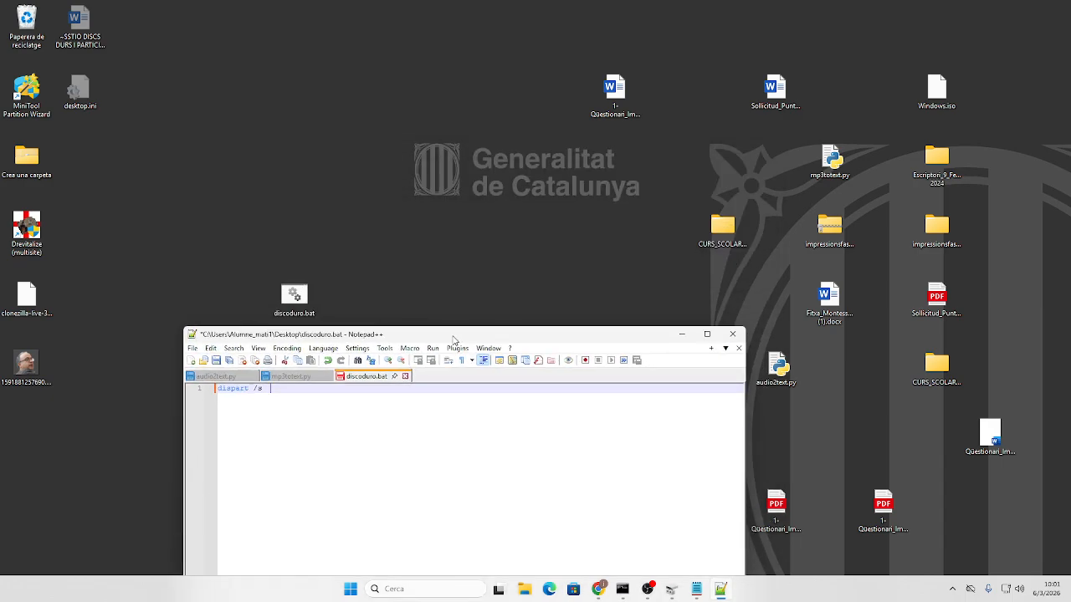
type("muestradisco.txt")
key("Return")
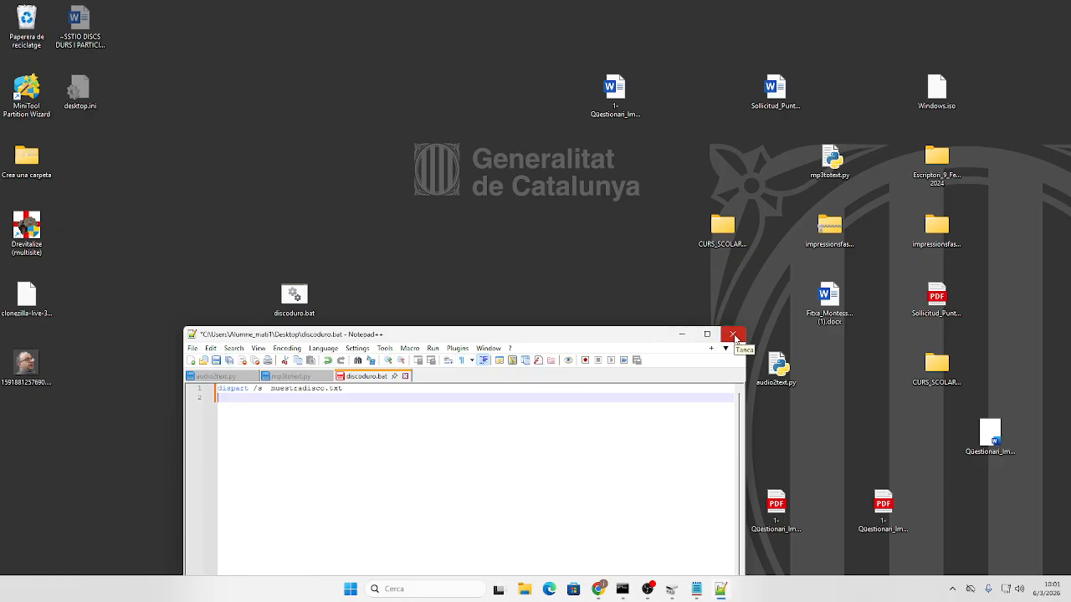
- Correct dispart to diskpart, close Notepad++ with the file saved, and run discoduro.bat
left_click(230, 388)
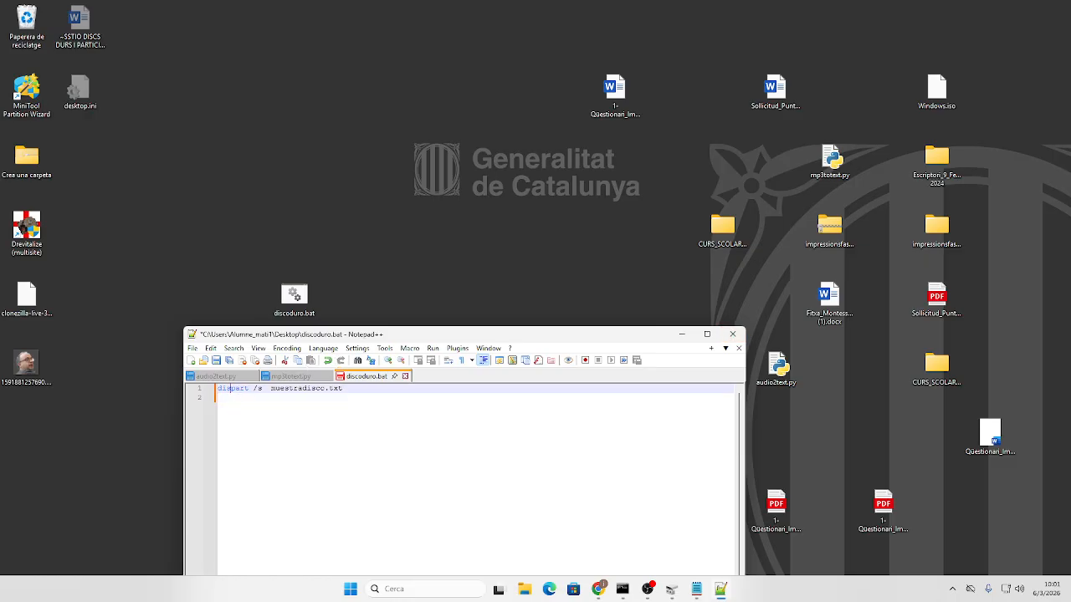
type("k")
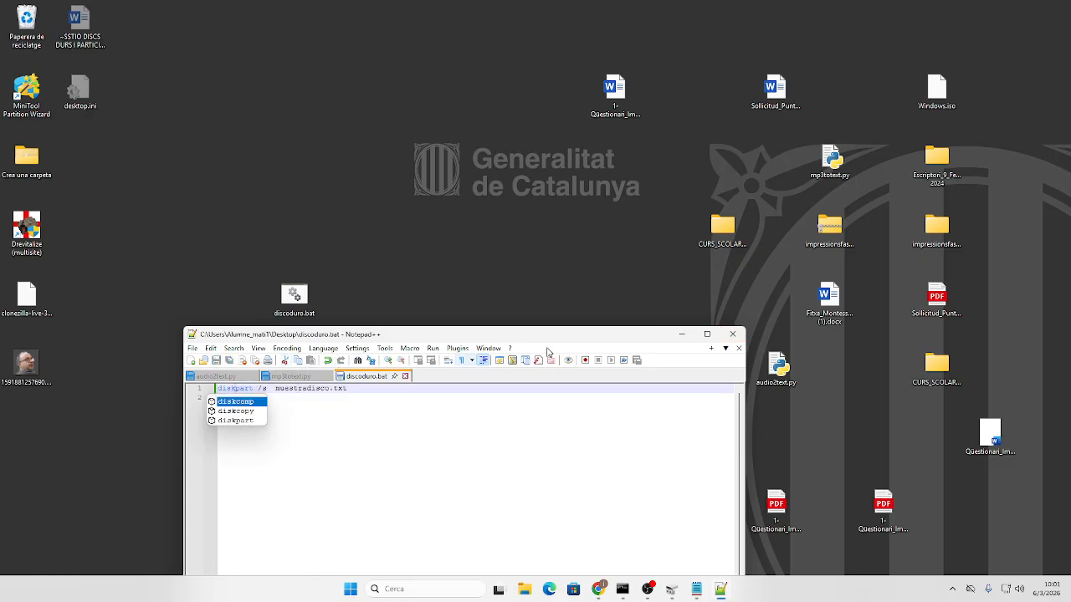
left_click(733, 334)
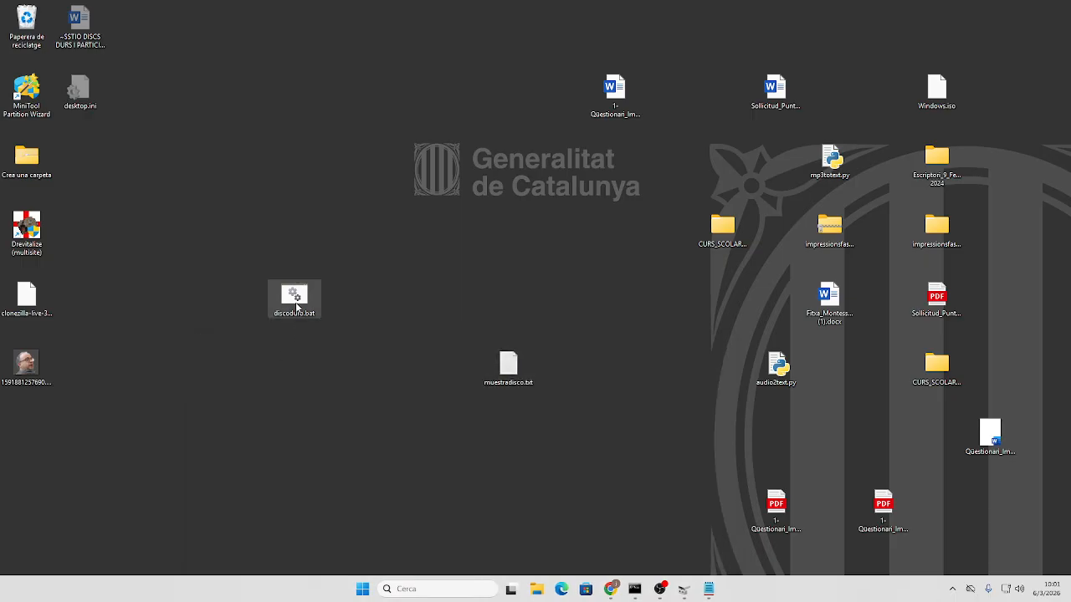
double_click(296, 305)
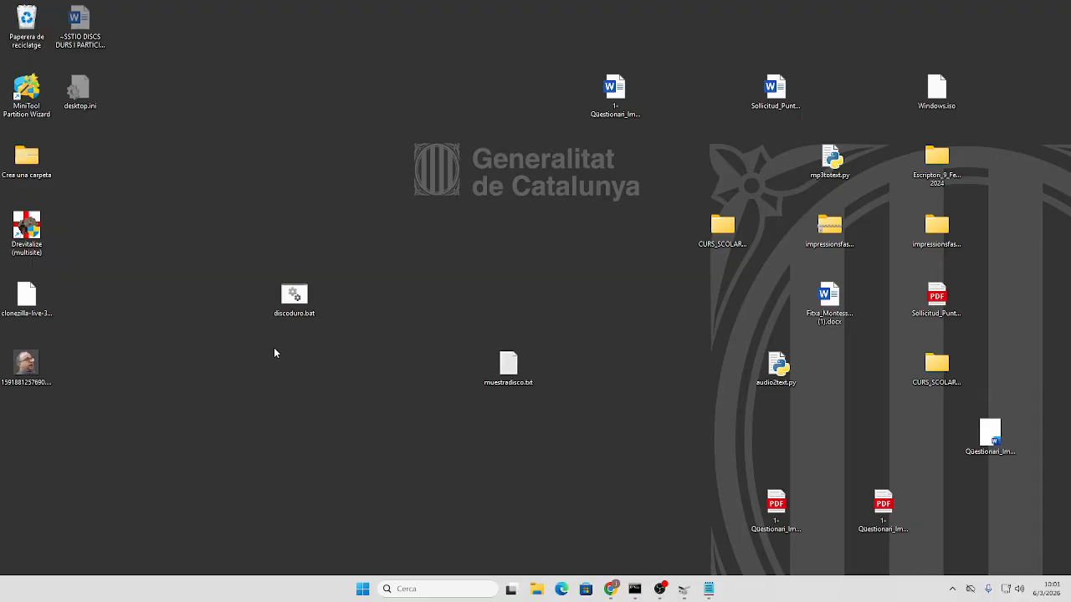
- Open PowerShell in the desktop folder and run .\discoduro.bat
right_click(276, 350)
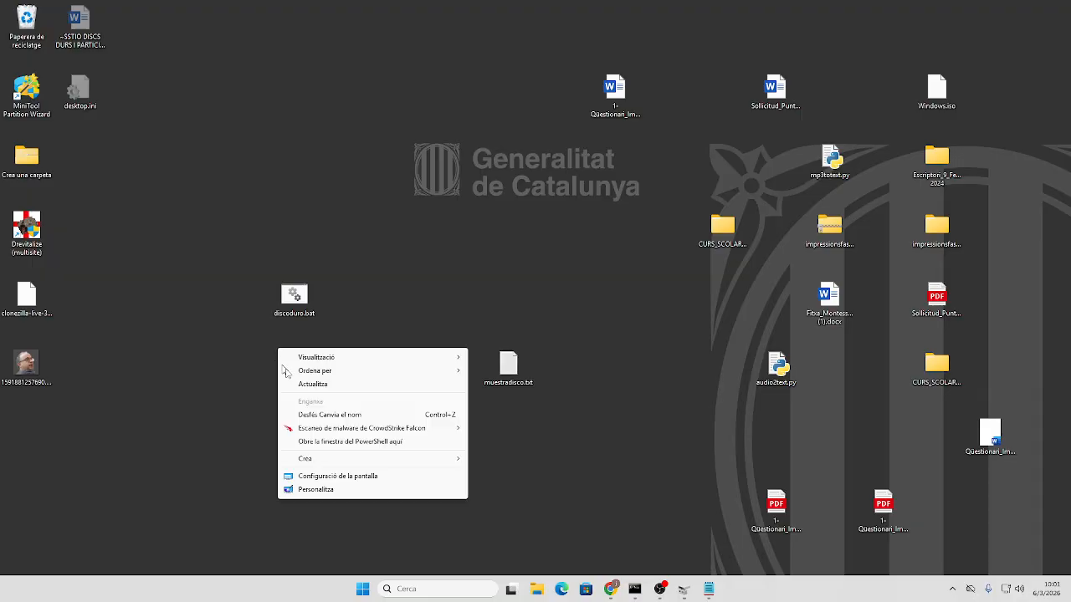
left_click(337, 442)
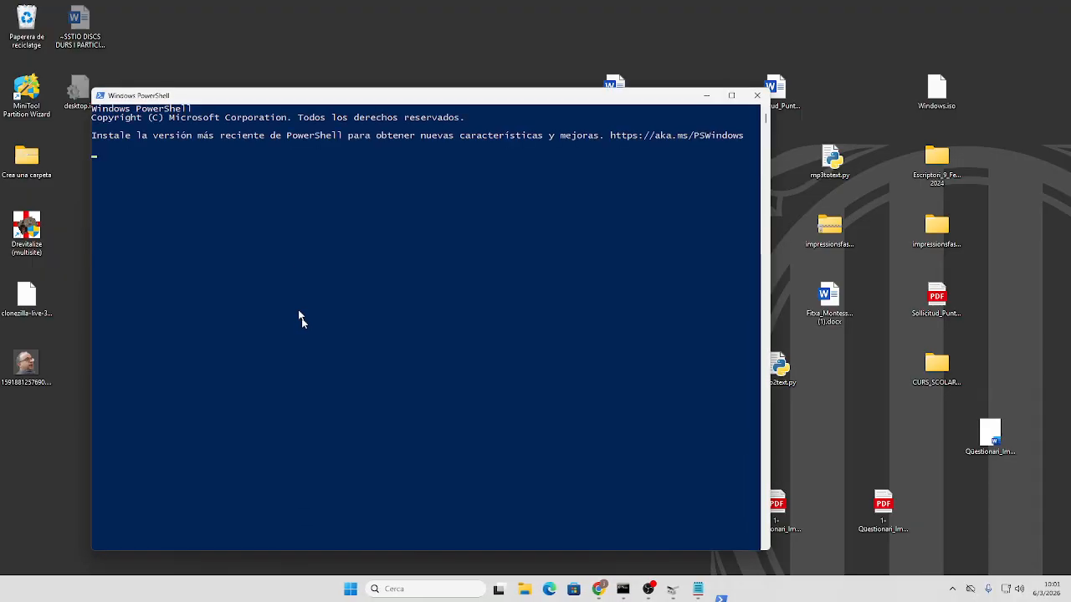
type("di")
key("Tab")
key("Return")
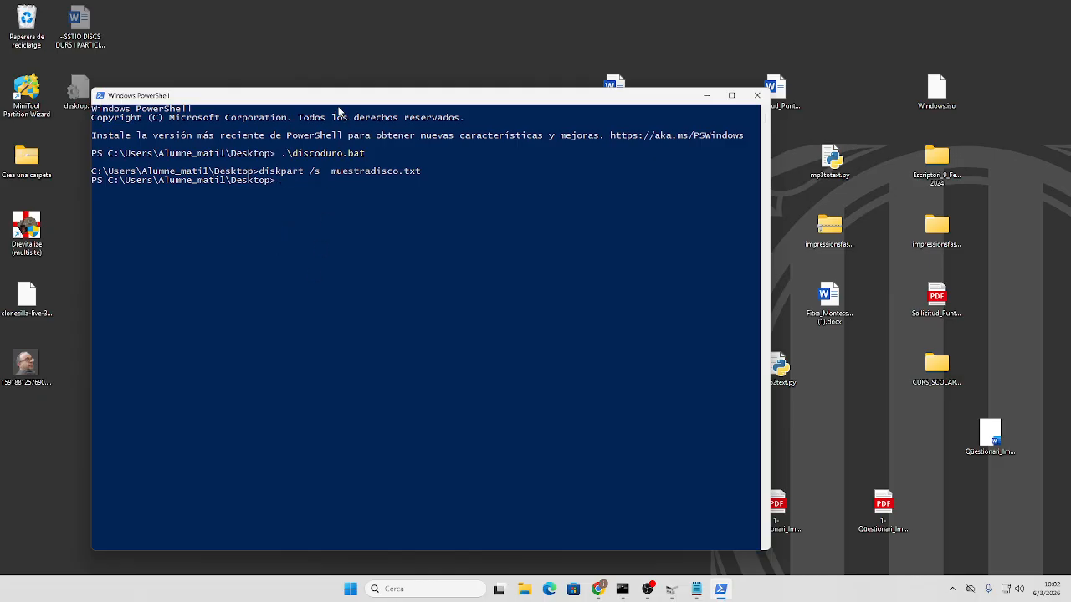
left_click_drag(341, 102, 371, 262)
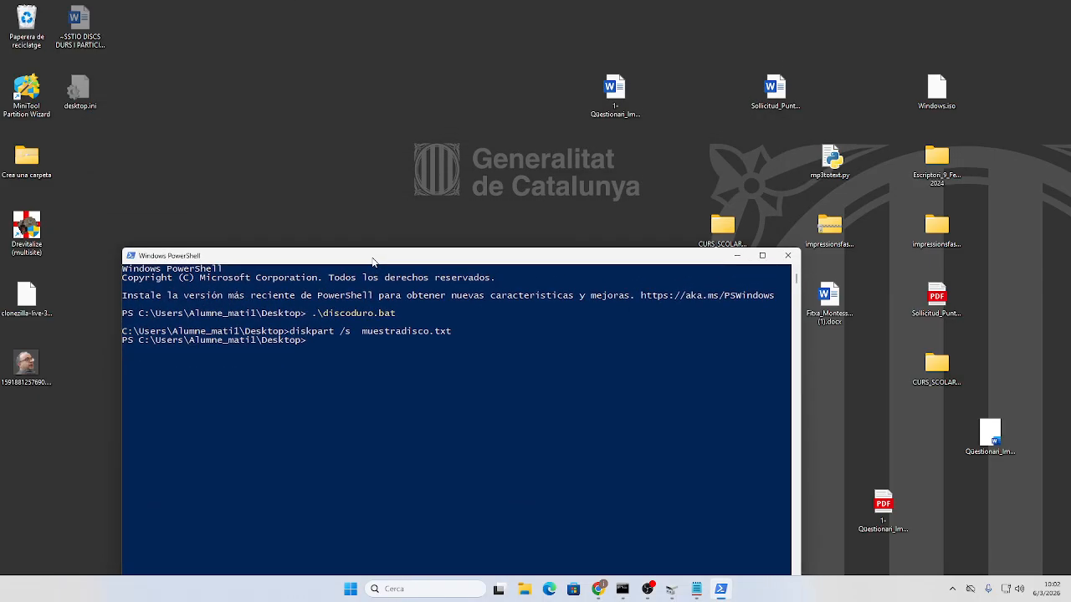
- Start cmd inside PowerShell and run discoduro.bat again
type("cmd")
key("Return")
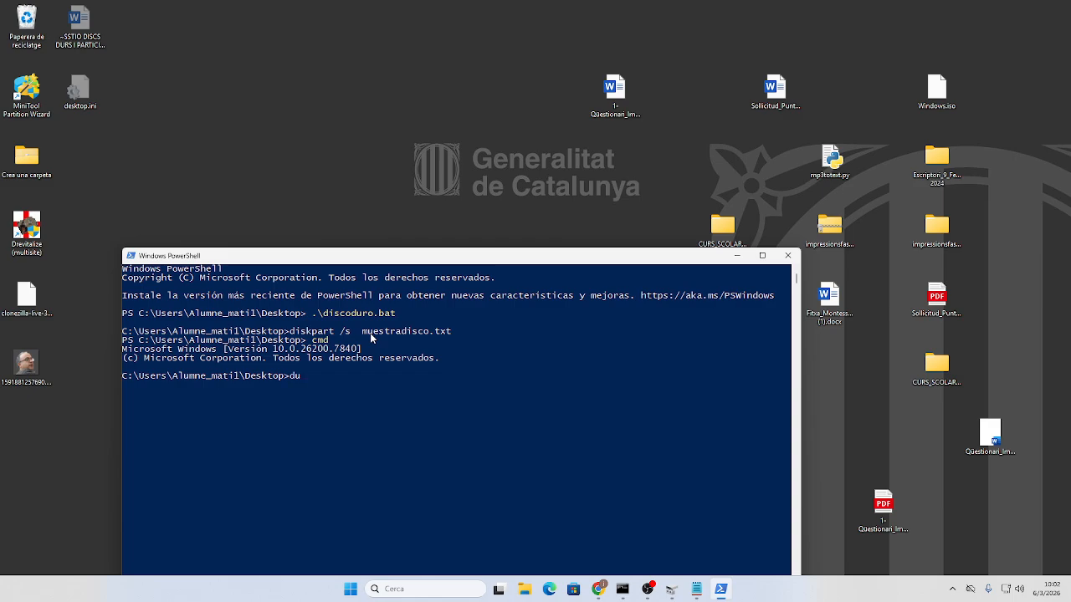
type("di")
key("Tab")
key("Return")
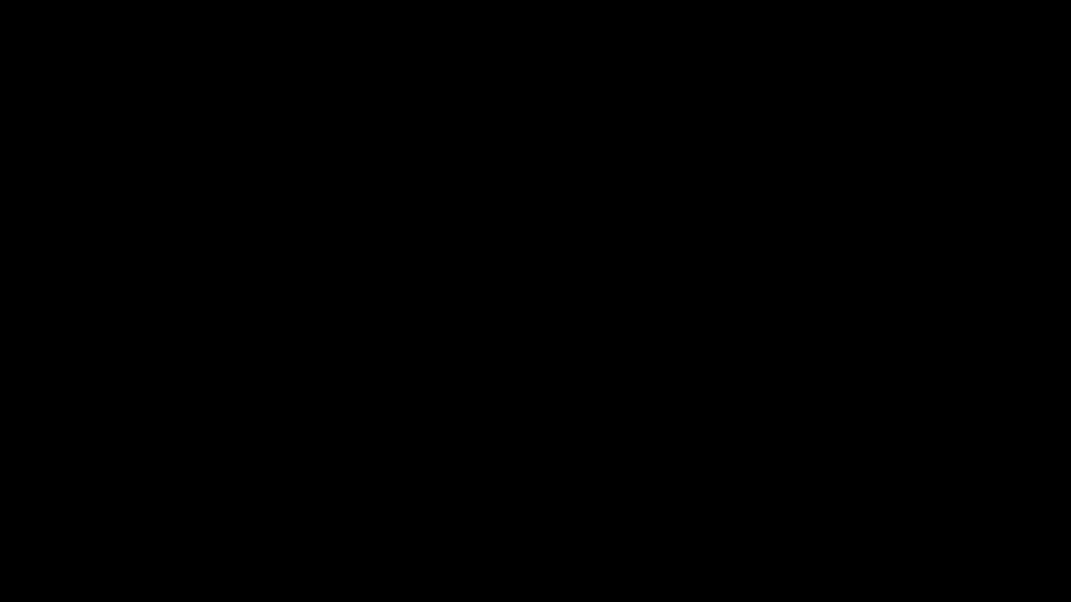
- Hide the PowerShell window and place discoduro.bat beside muestradisco.txt
left_click(349, 423)
left_click_drag(401, 261, 330, 219)
left_click(267, 381)
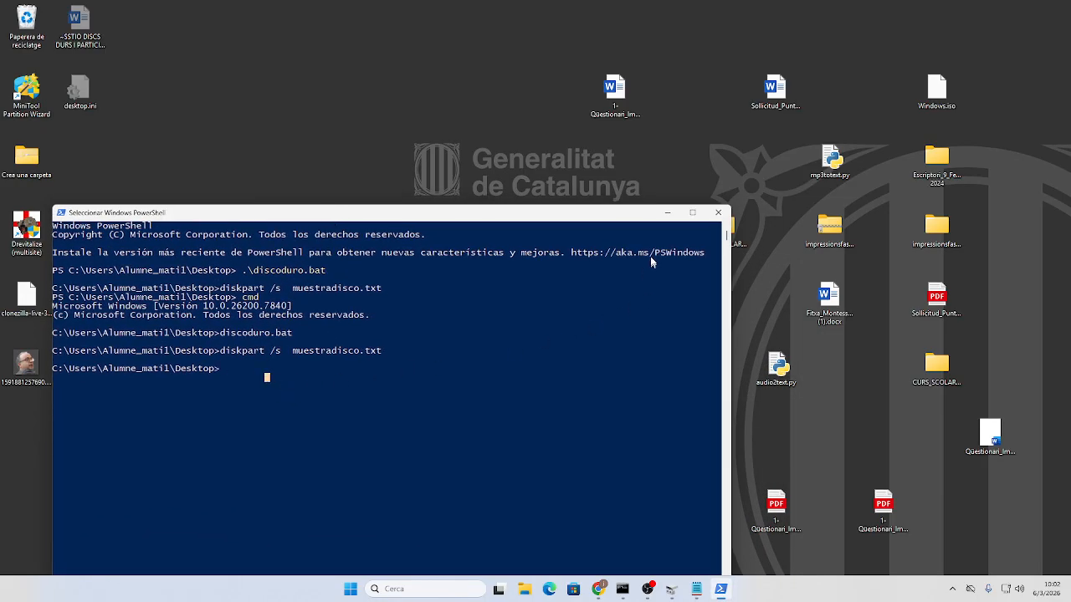
left_click(667, 213)
left_click_drag(297, 305, 454, 371)
left_click_drag(387, 313, 634, 449)
- Open muestradisco.txt in Notepad to confirm it contains list disk, then minimise Notepad
left_click(518, 401)
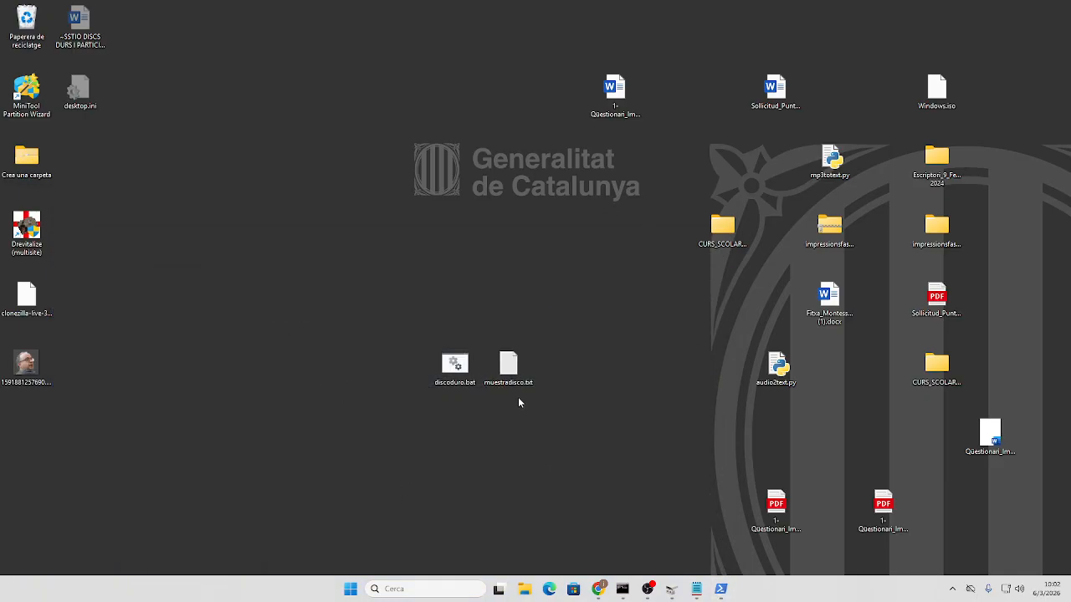
left_click(511, 378)
double_click(510, 378)
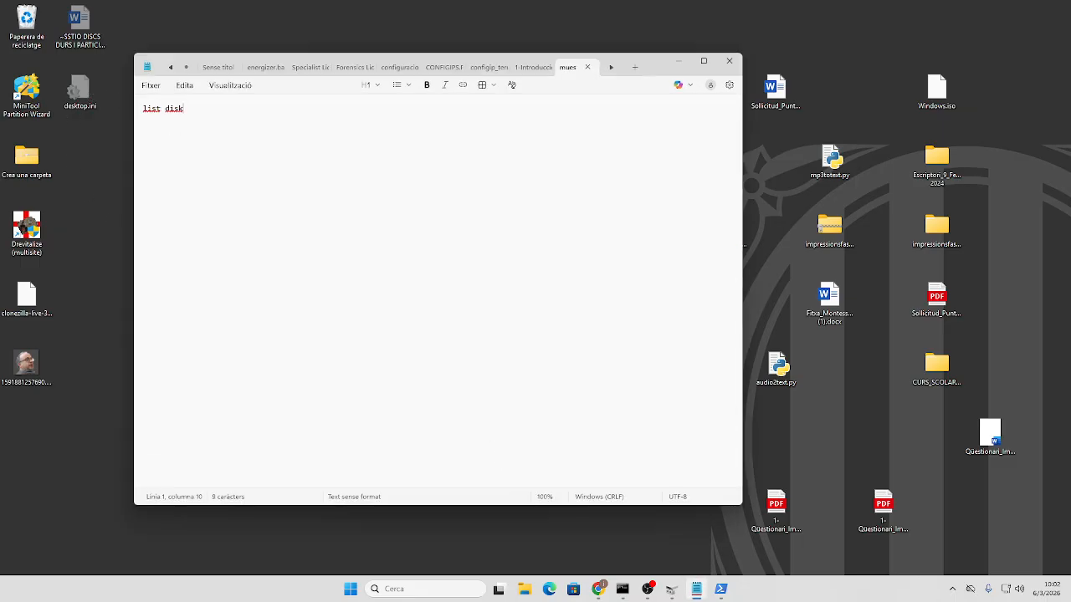
left_click(675, 61)
- Arrange discoduro.bat and muestradisco.txt side by side at the desktop's upper left
left_click_drag(454, 368, 138, 167)
left_click_drag(277, 149, 276, 151)
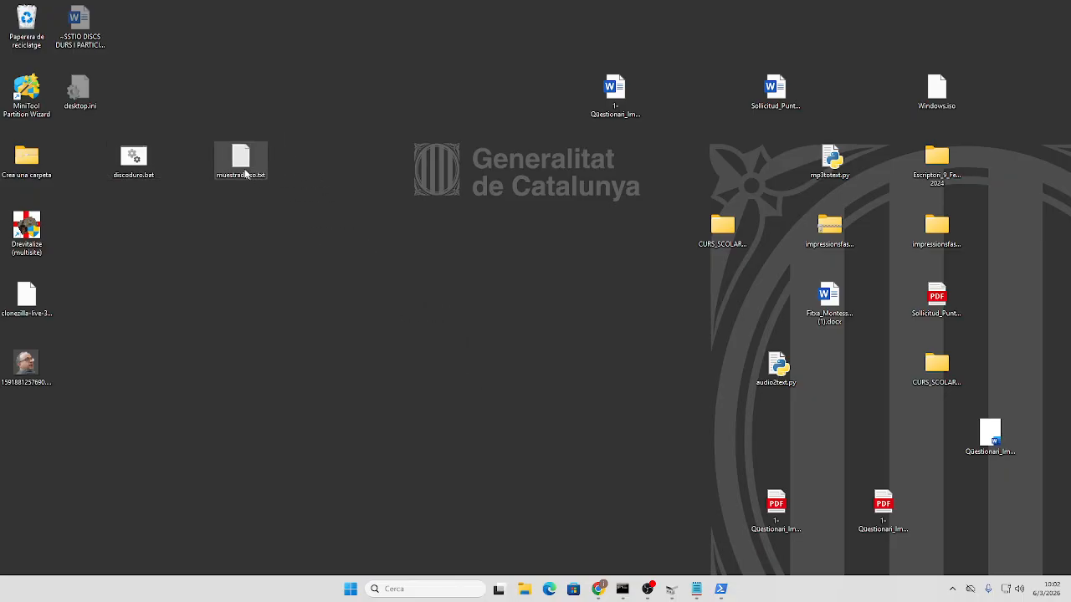
double_click(251, 155)
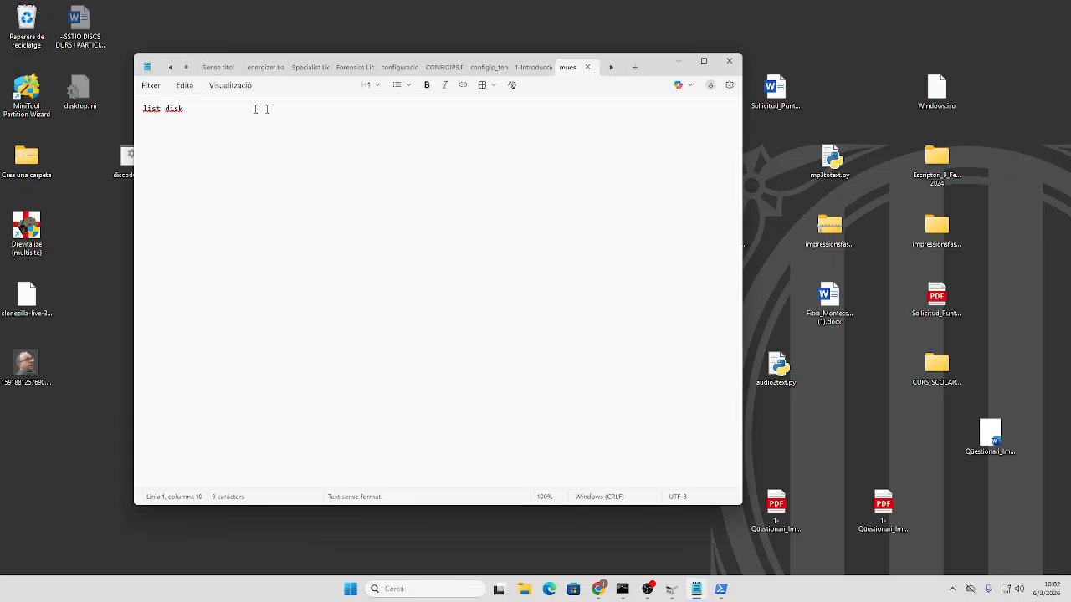
left_click(678, 61)
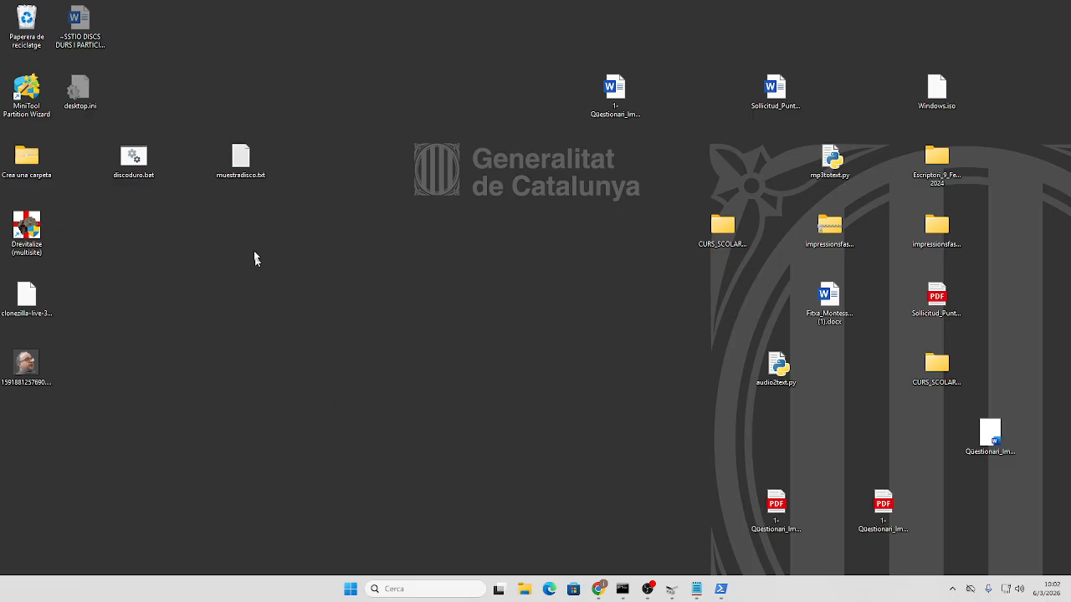
left_click_drag(134, 159, 295, 178)
mouse_move(643, 597)
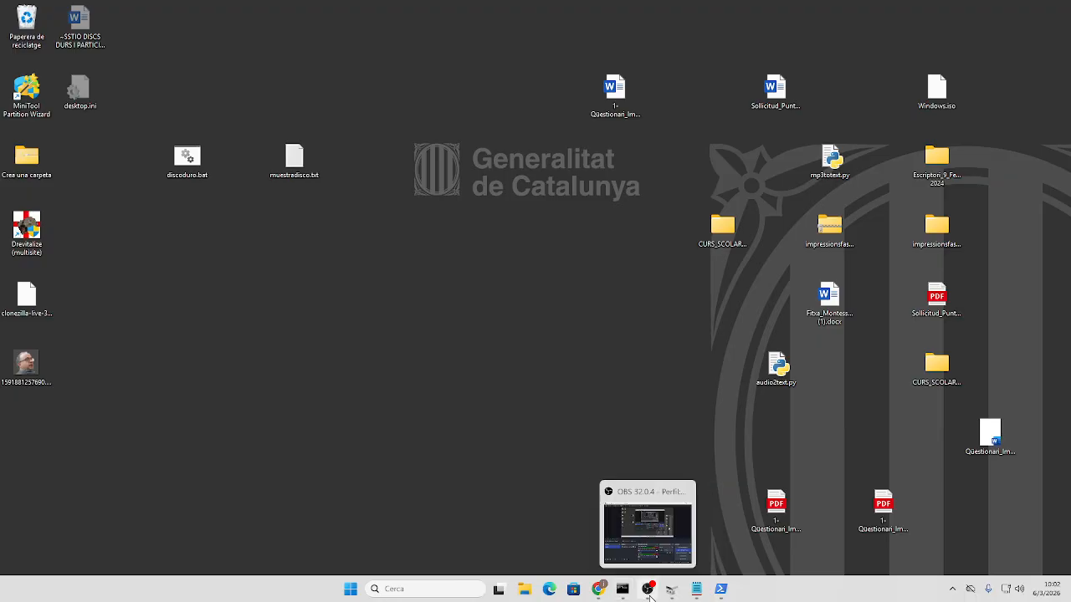
right_click(350, 588)
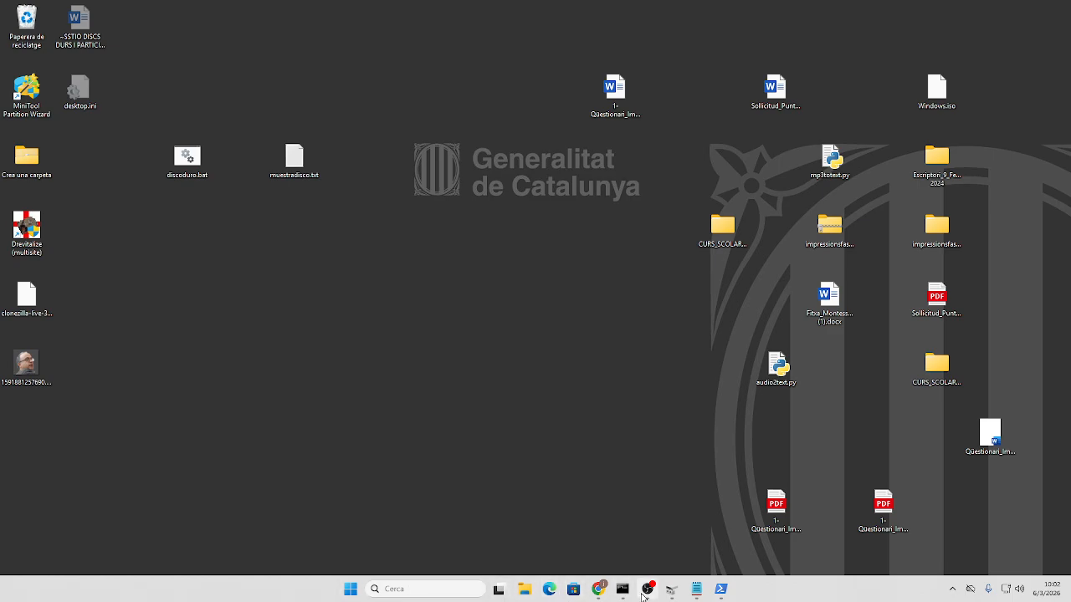
right_click(351, 589)
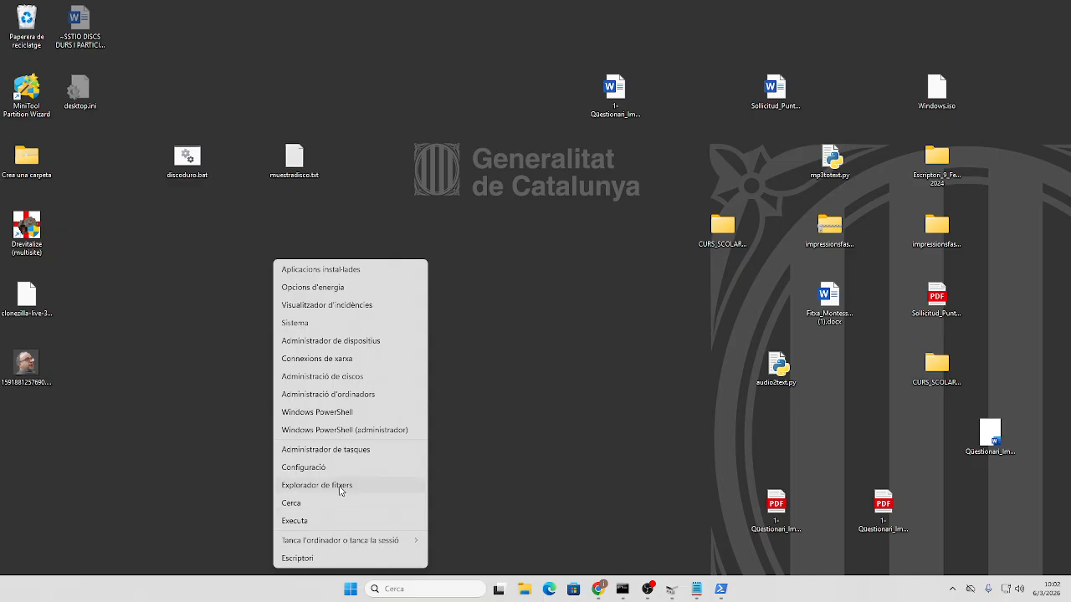
left_click(539, 475)
mouse_move(654, 593)
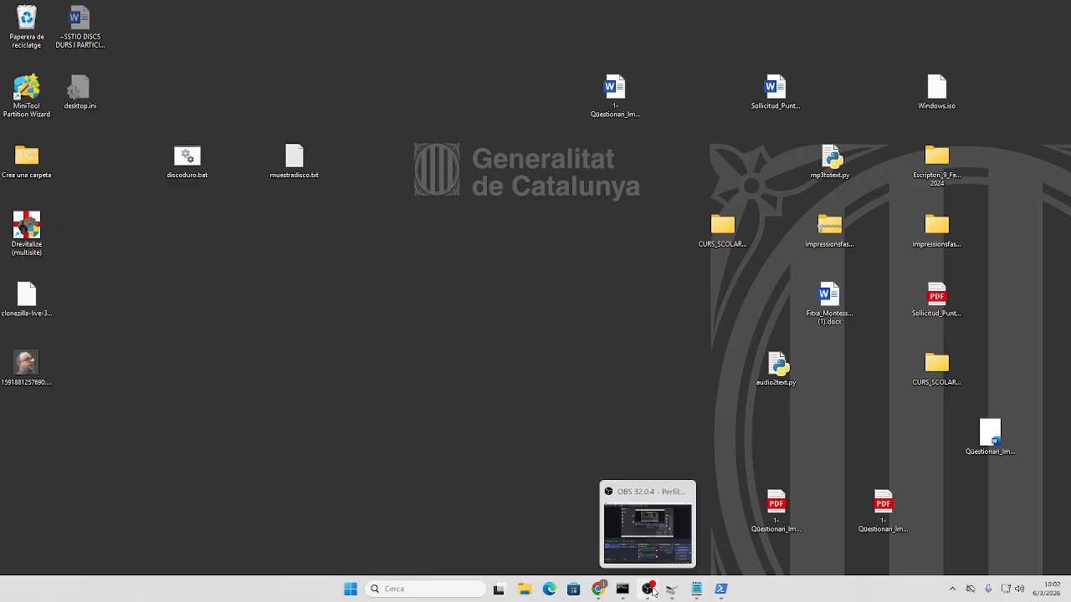
mouse_move(598, 591)
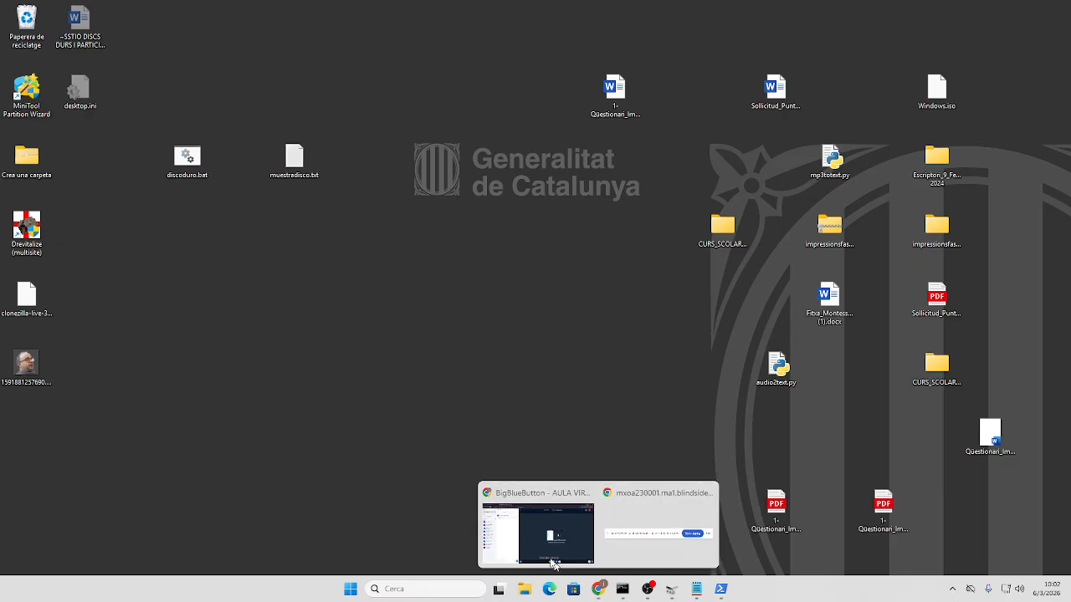
left_click(552, 565)
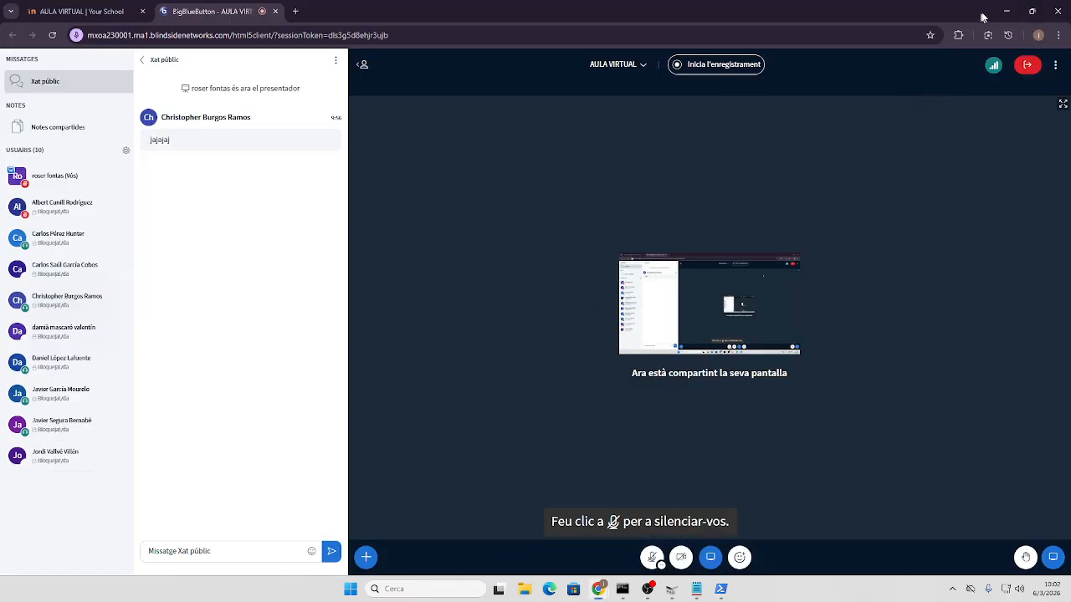
left_click(1006, 11)
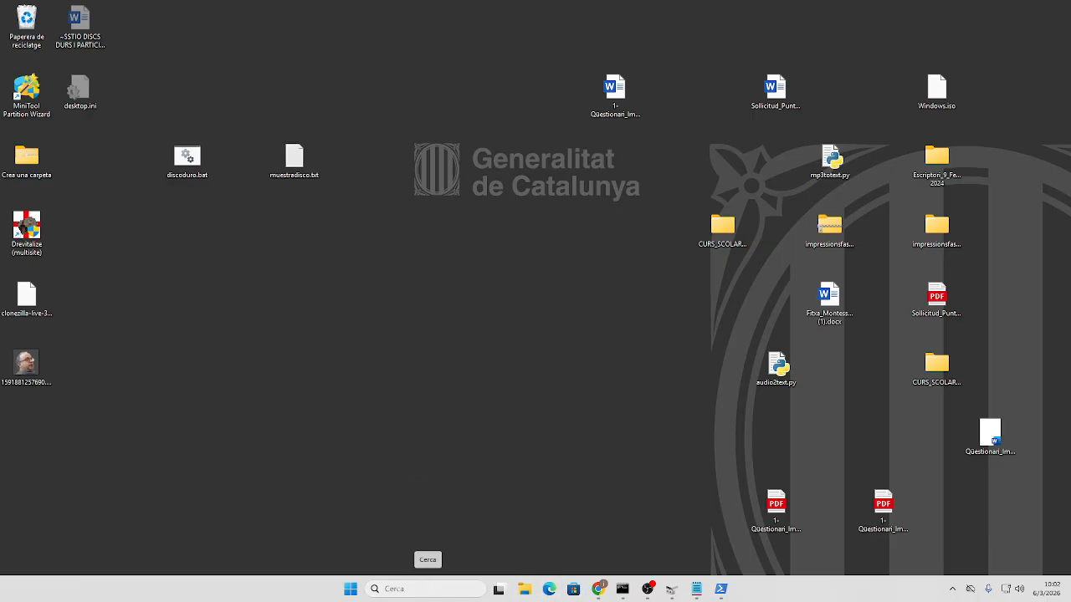
- Launch Command Prompt as administrator and start DiskPart
left_click(427, 589)
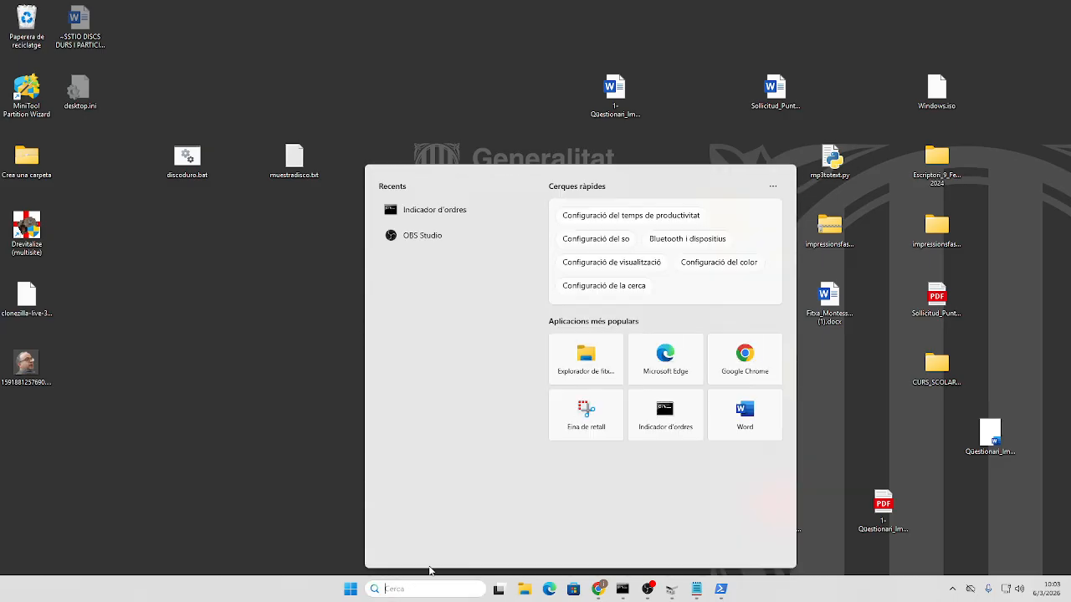
type("cmd")
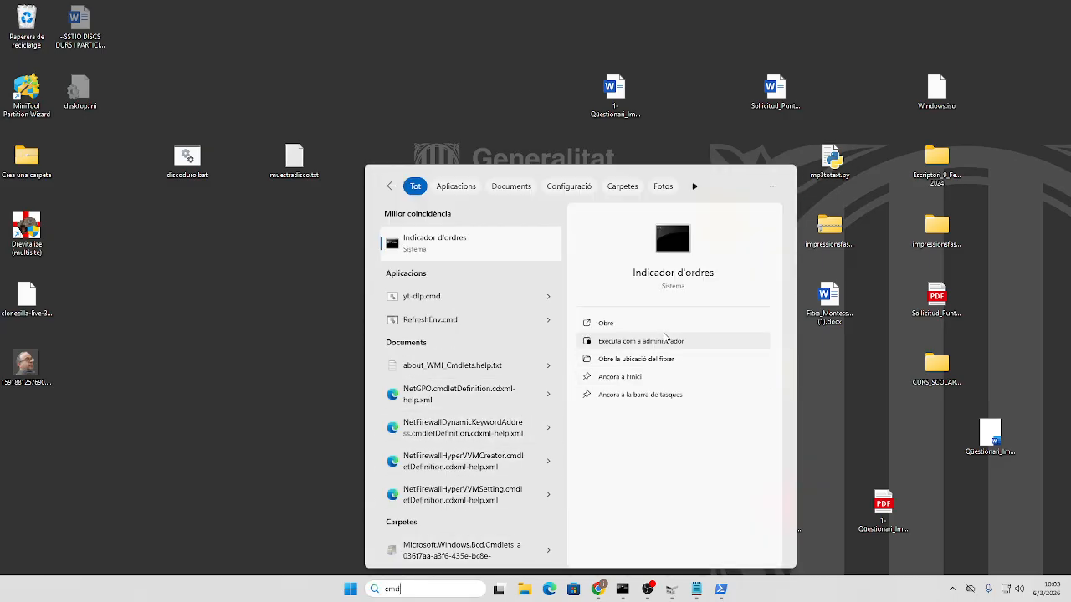
left_click(640, 343)
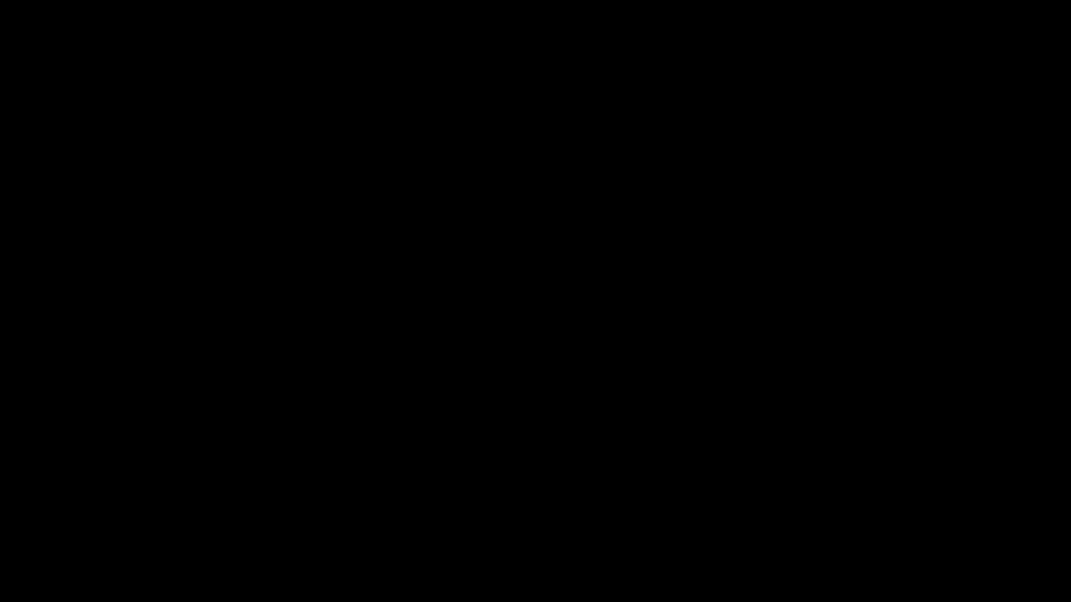
type("diskpart")
key("Return")
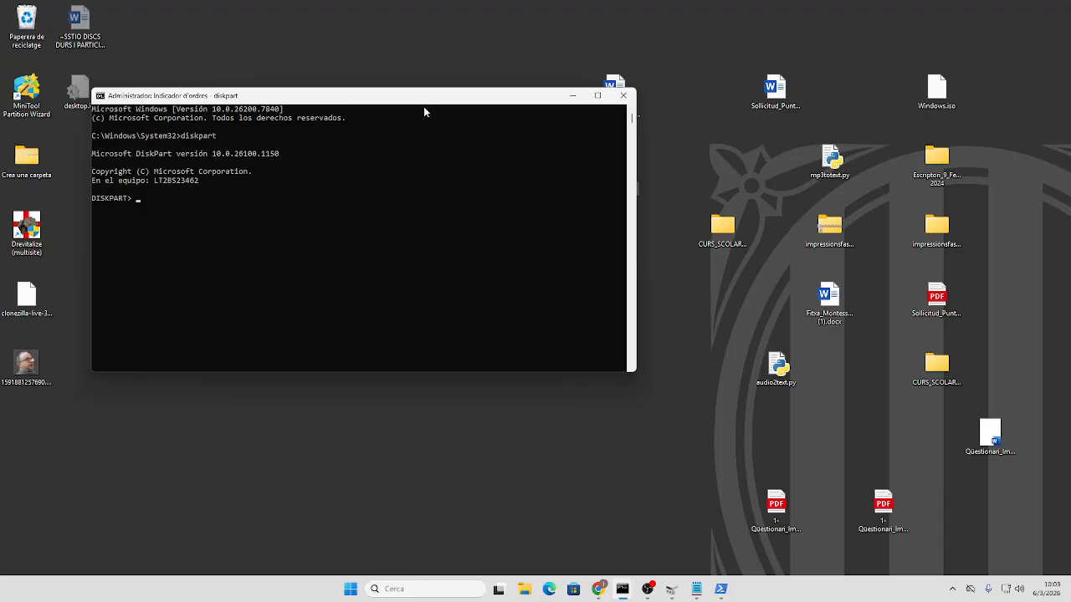
- Run list disk, select disk 0, and list its partitions: 500 MB, 128 MB, 471 GB, 4881 MB
type("list disk")
key("Return")
type("select disk")
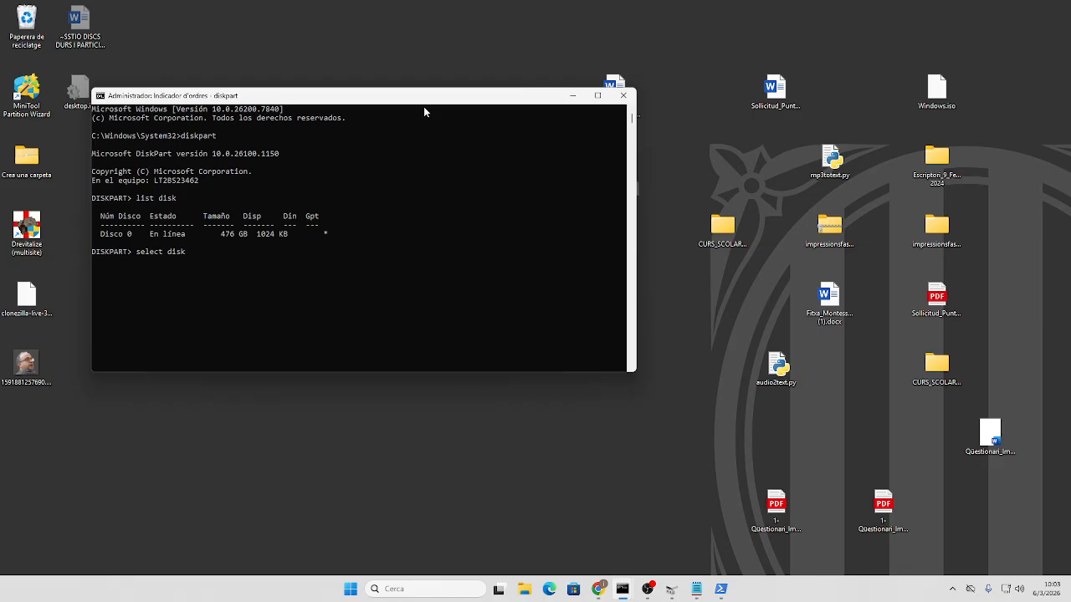
type(" 0")
key("Return")
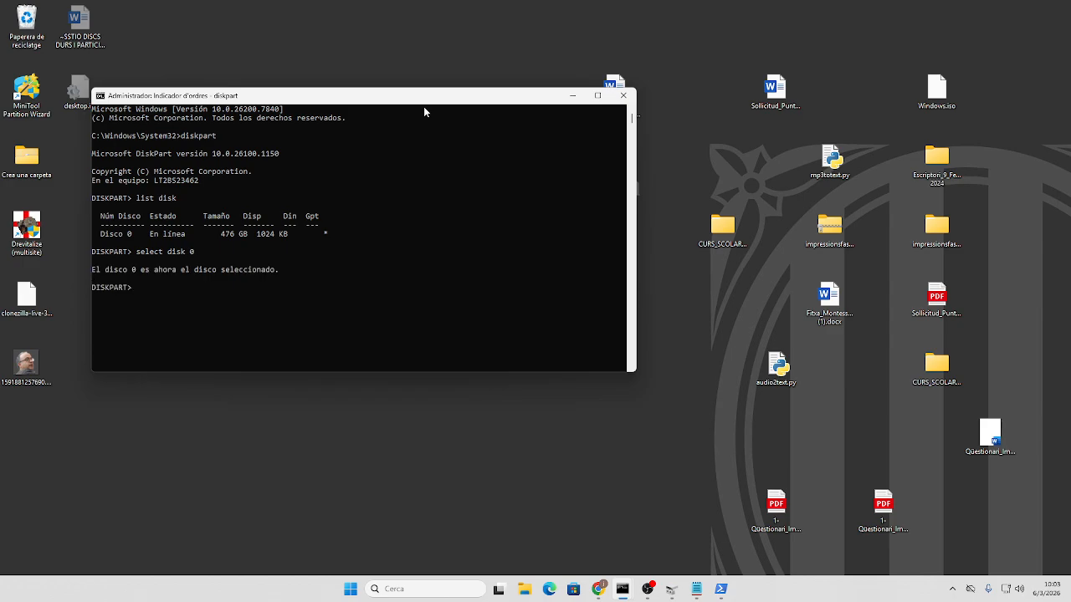
type("list partition")
key("Return")
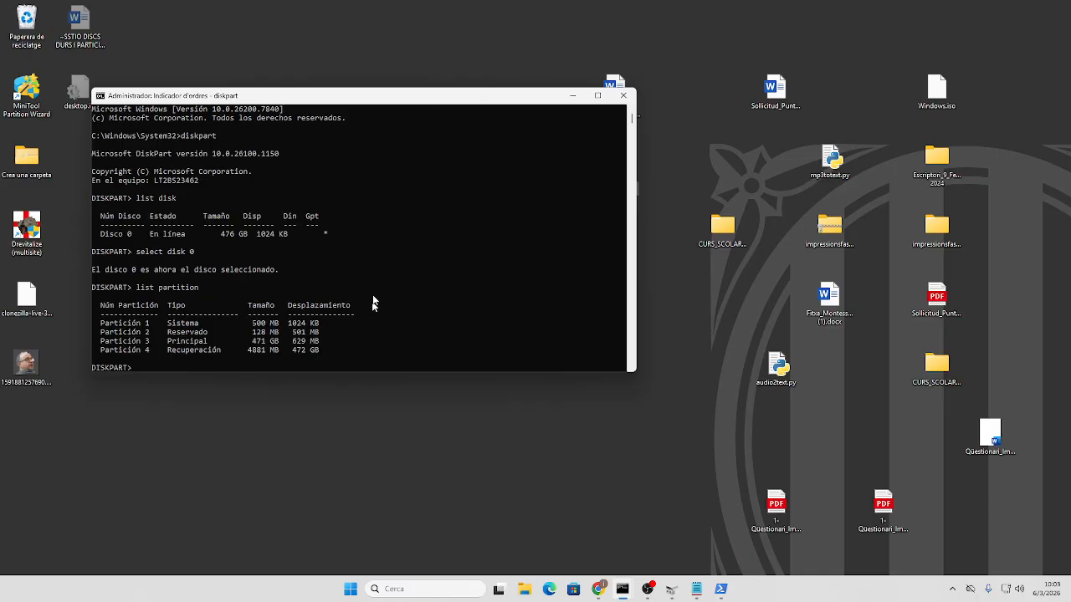
left_click_drag(522, 96, 703, 40)
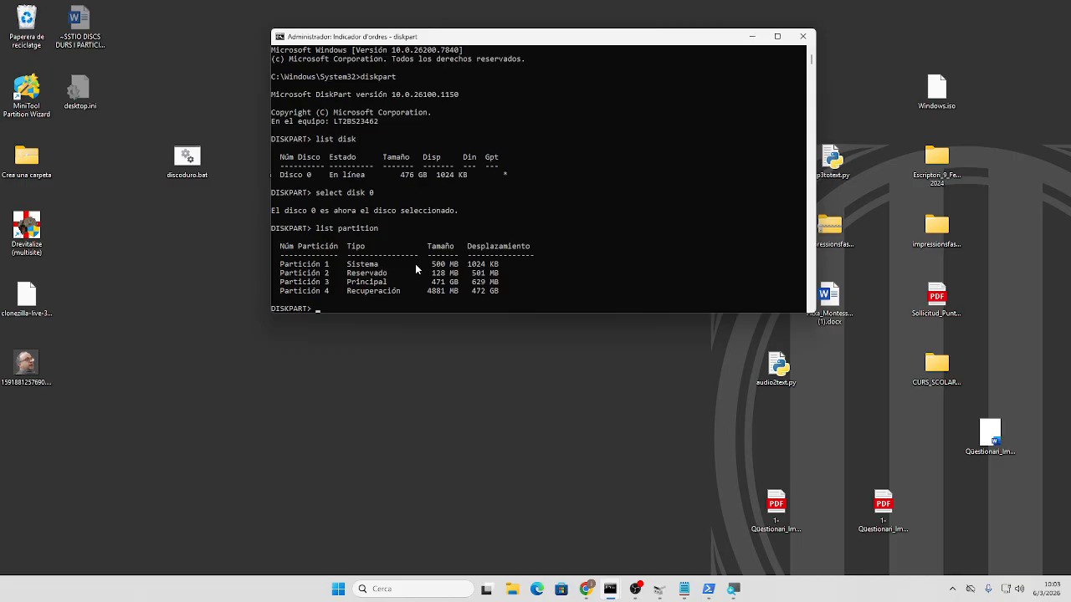
left_click(381, 302)
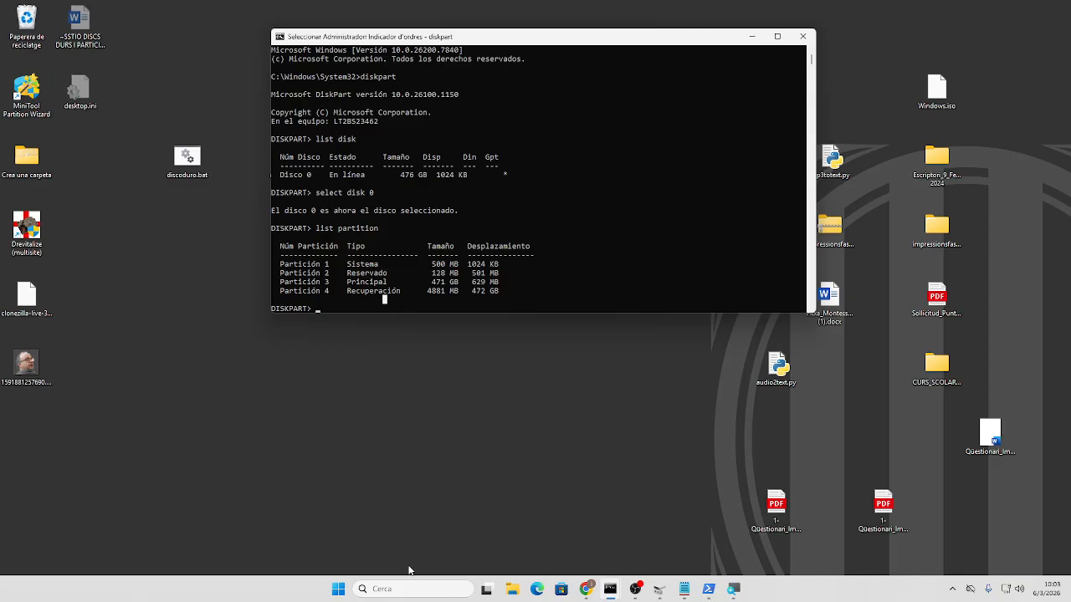
- View Disco 0's 500 MB, C: 471.56 GB and 4.77 GB volumes in Disk Management, then minimise it
left_click(327, 587)
right_click(335, 590)
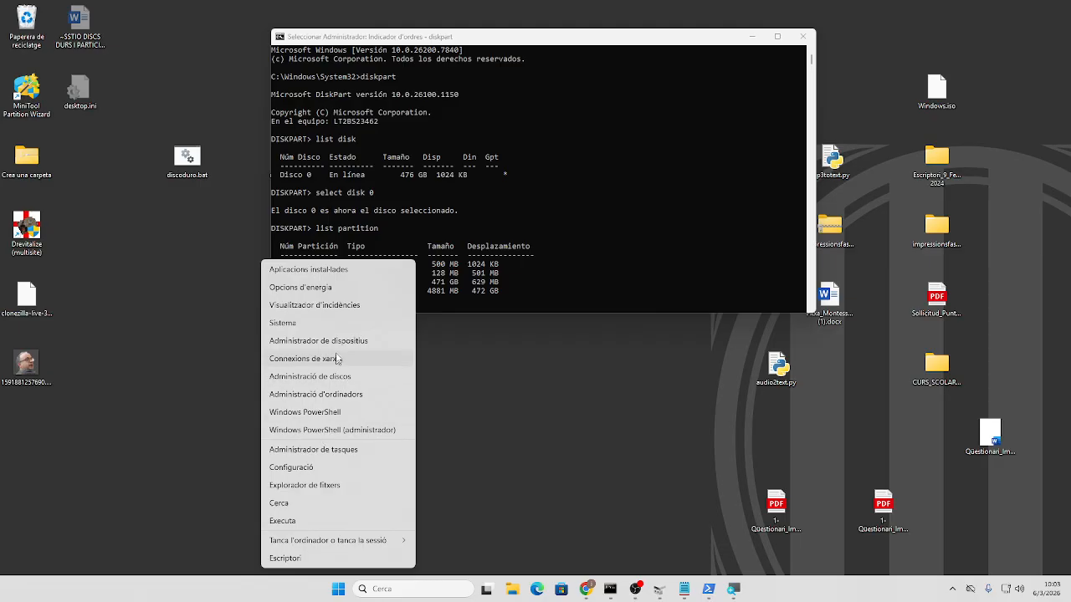
left_click(337, 383)
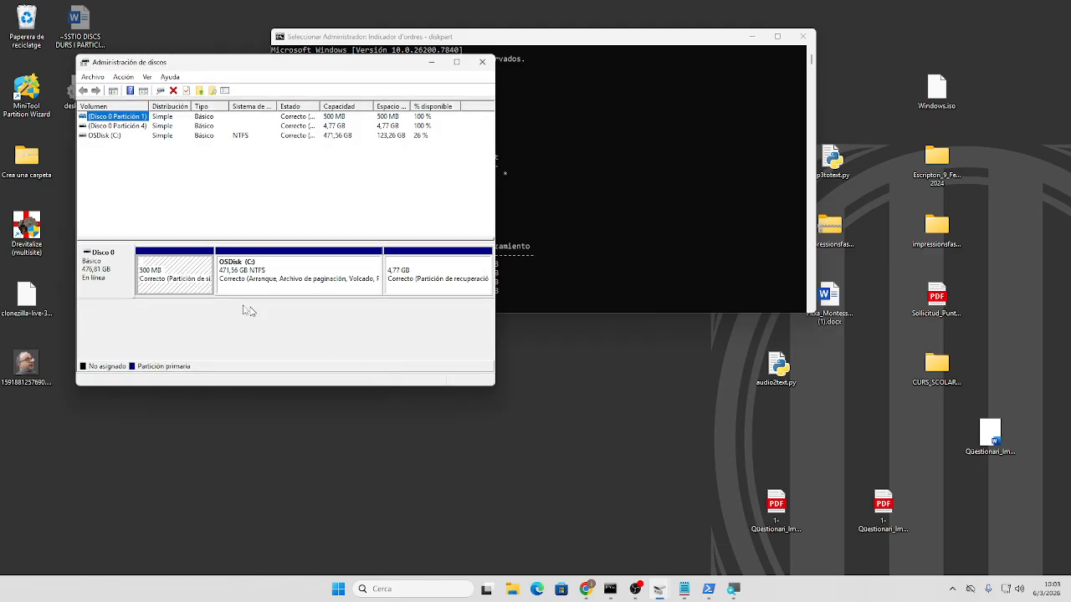
left_click(430, 62)
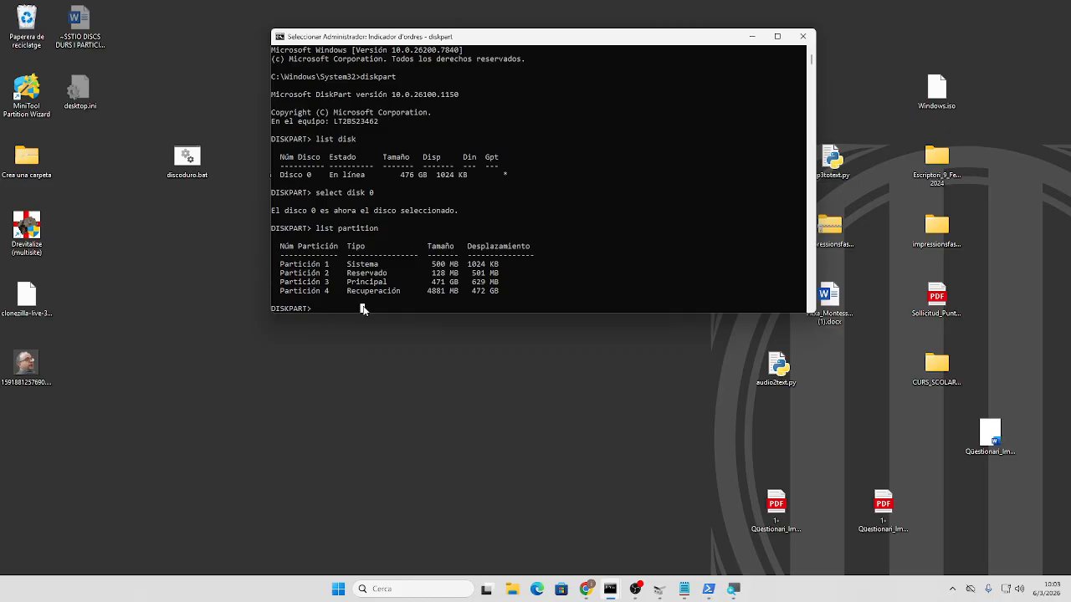
- Select partition 1, assign it drive letter Z:, and exit DiskPart
type("s")
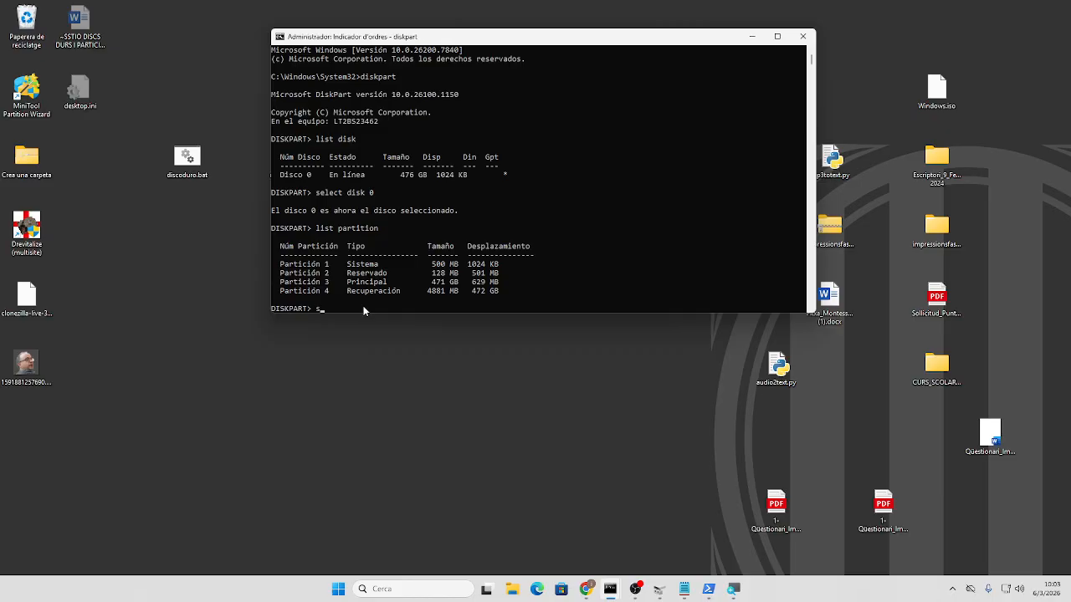
type("elect partition 1")
key("Return")
type("assi")
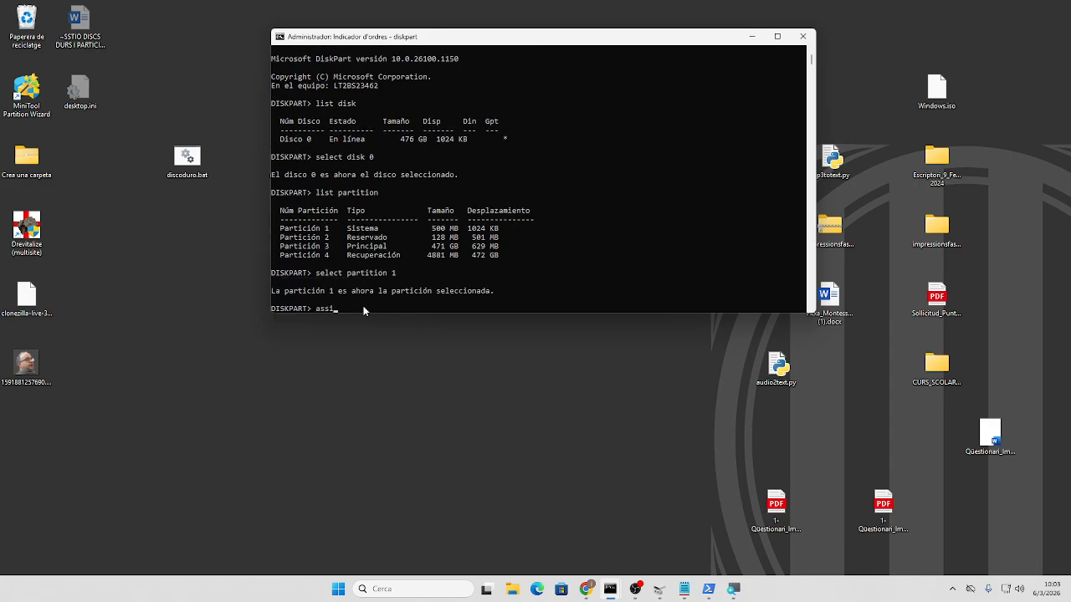
type("gn ll")
type("tter=Z:")
key("Return")
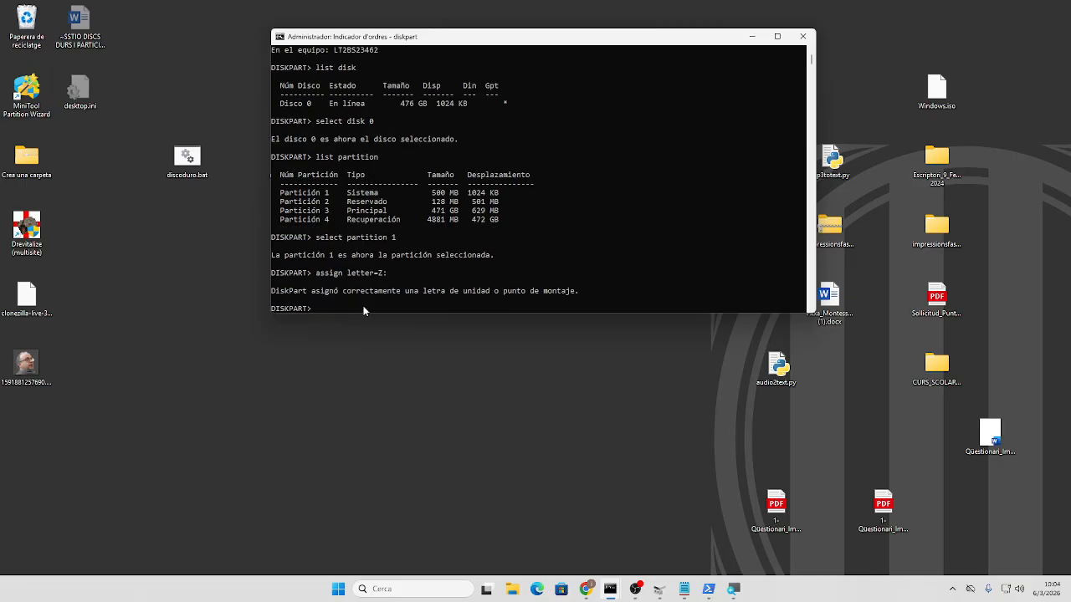
type("exit")
key("Return")
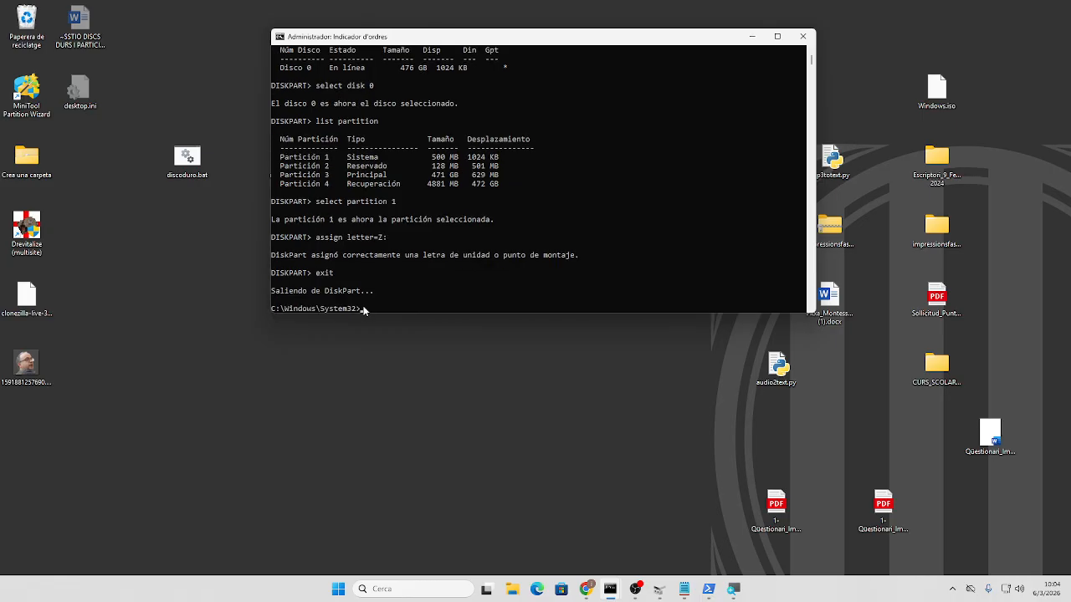
- Switch to drive Z: and list its contents with dir
type("z:")
key("Return")
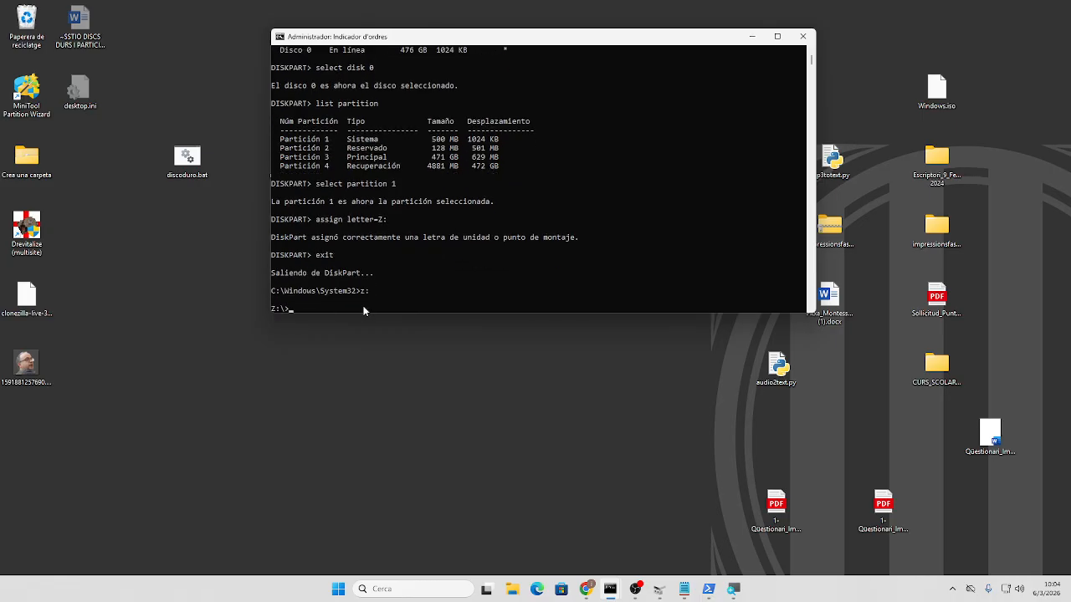
type("dir")
key("Return")
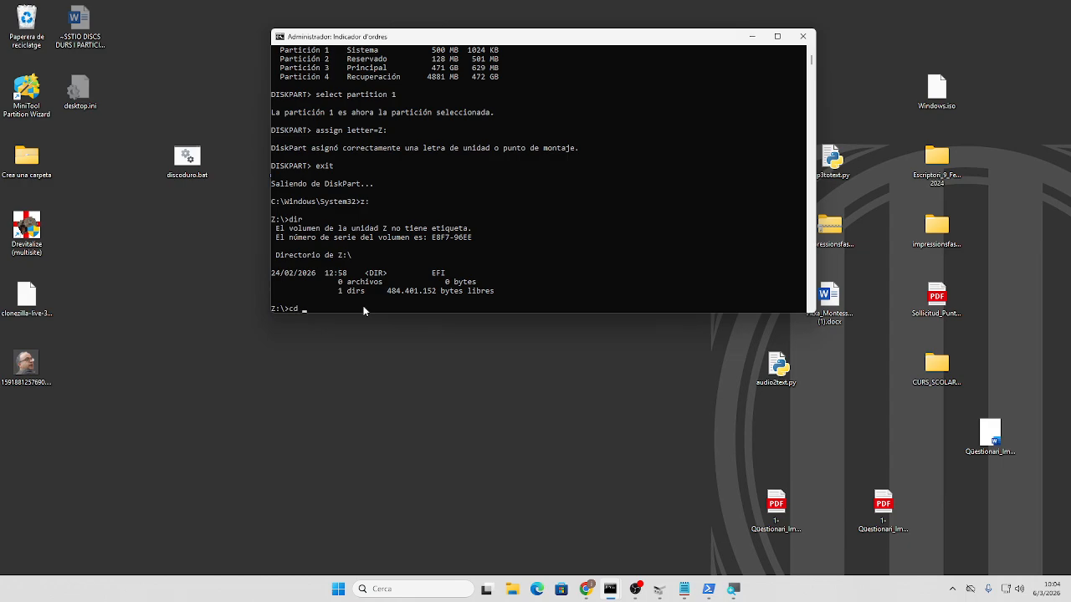
- Enter the EFI folder and list it, showing the Microsoft and Boot folders
type("FI")
key("Return")
type("dir")
key("Return")
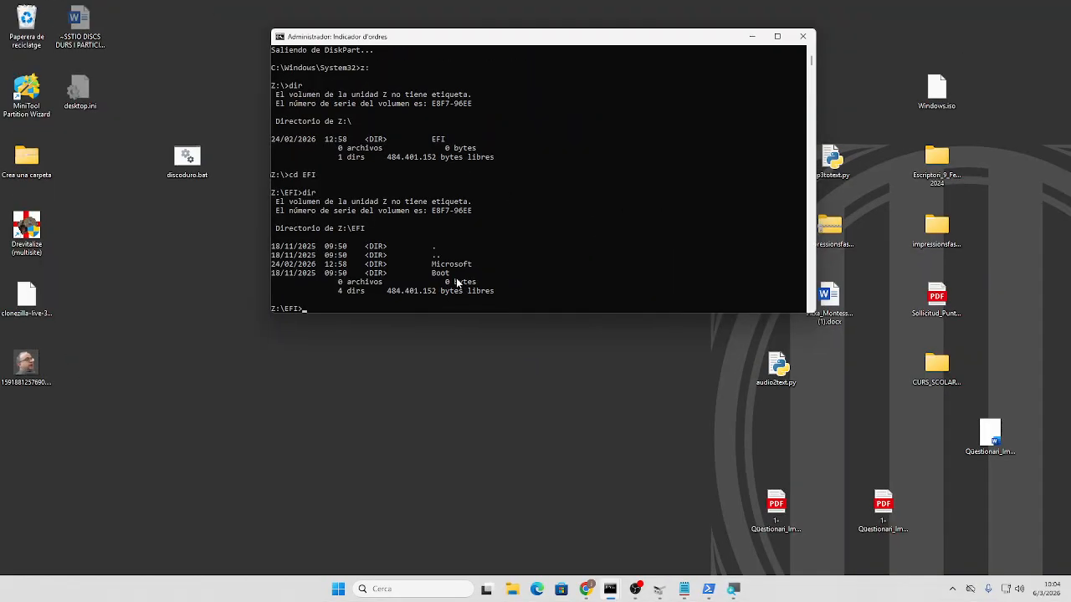
right_click(338, 590)
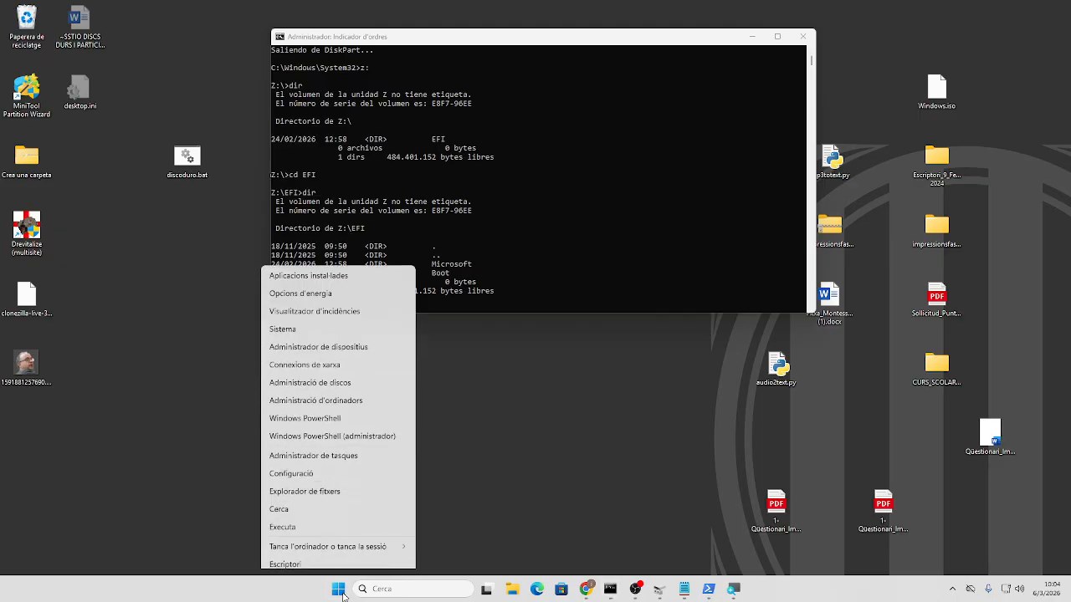
left_click(444, 435)
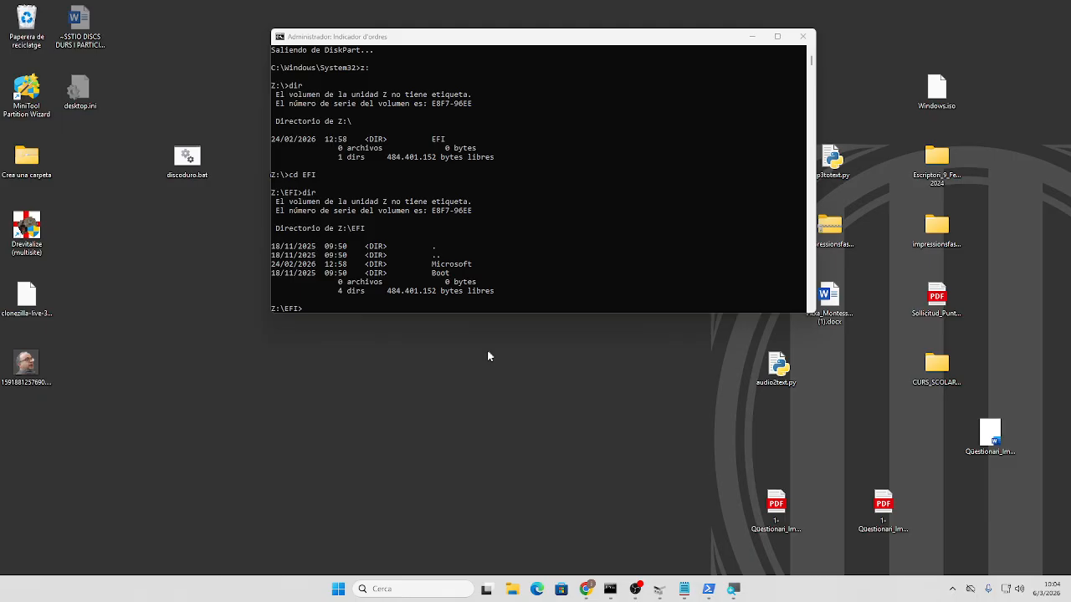
left_click(338, 589)
right_click(338, 590)
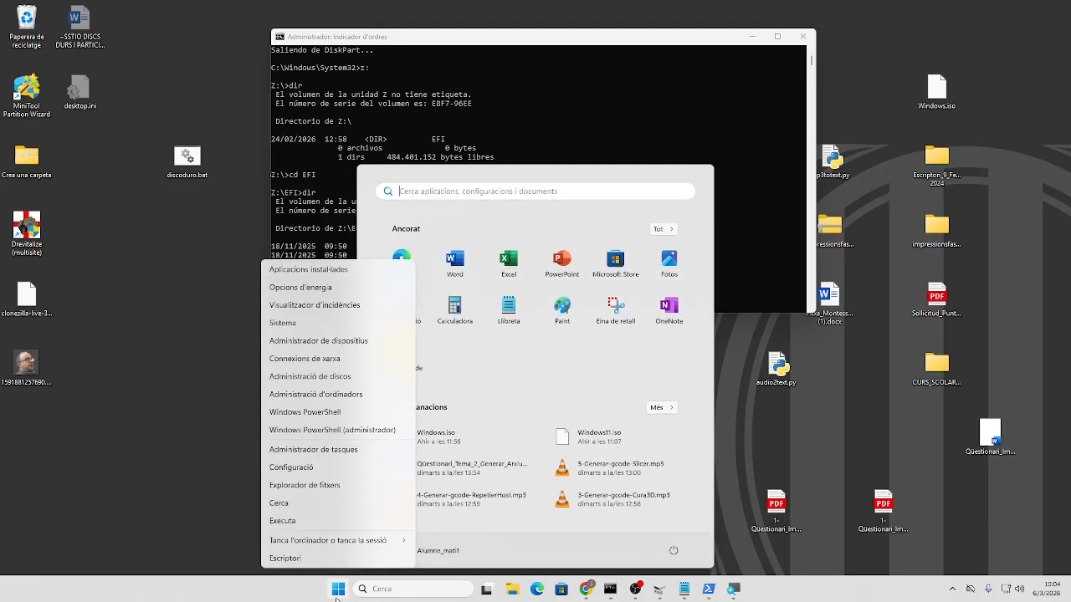
left_click(730, 428)
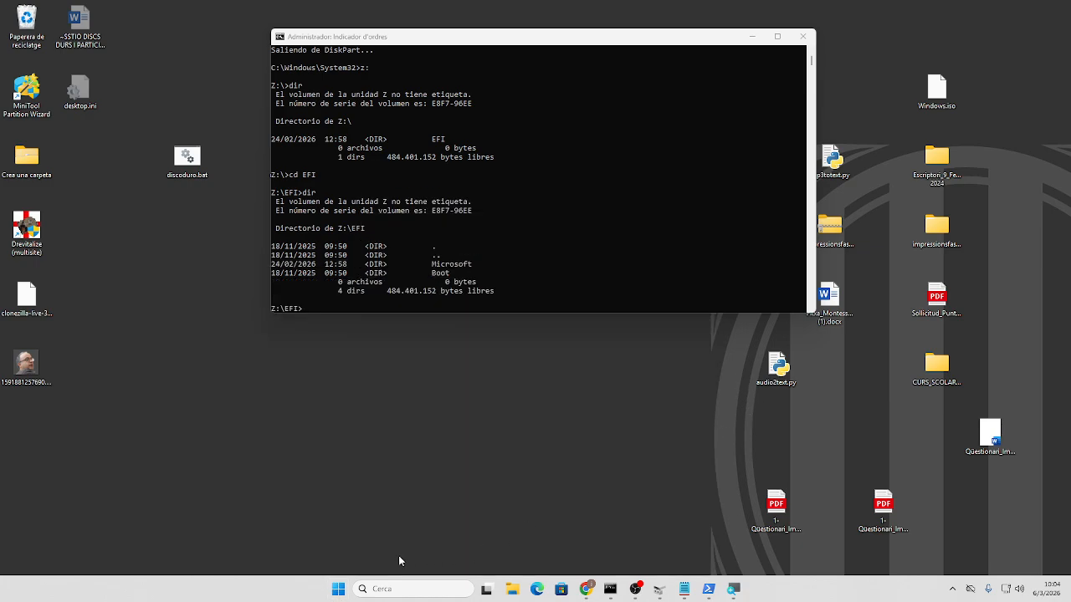
right_click(338, 589)
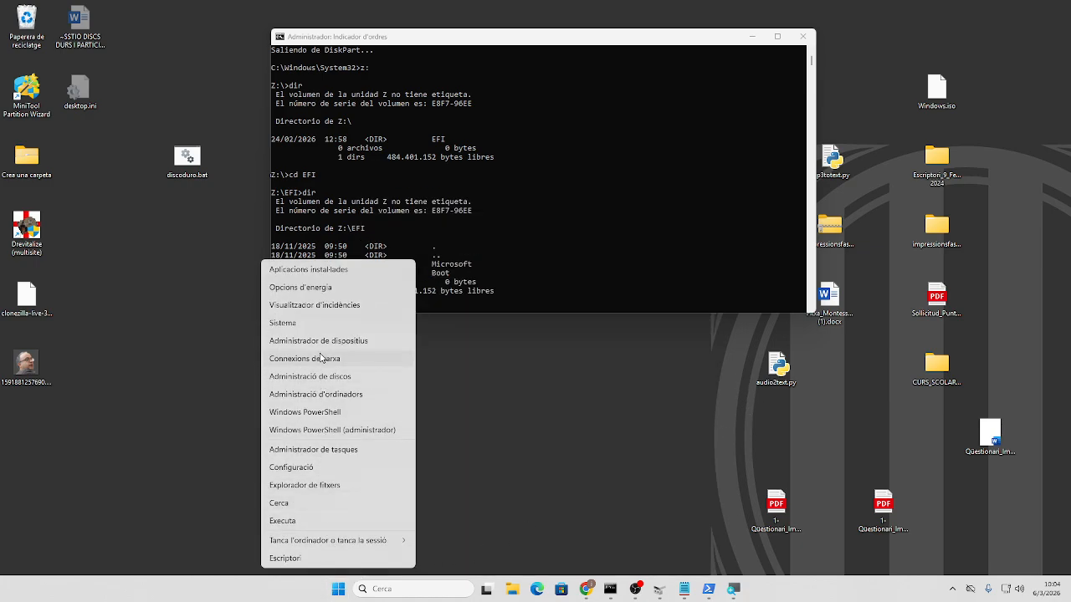
left_click(326, 378)
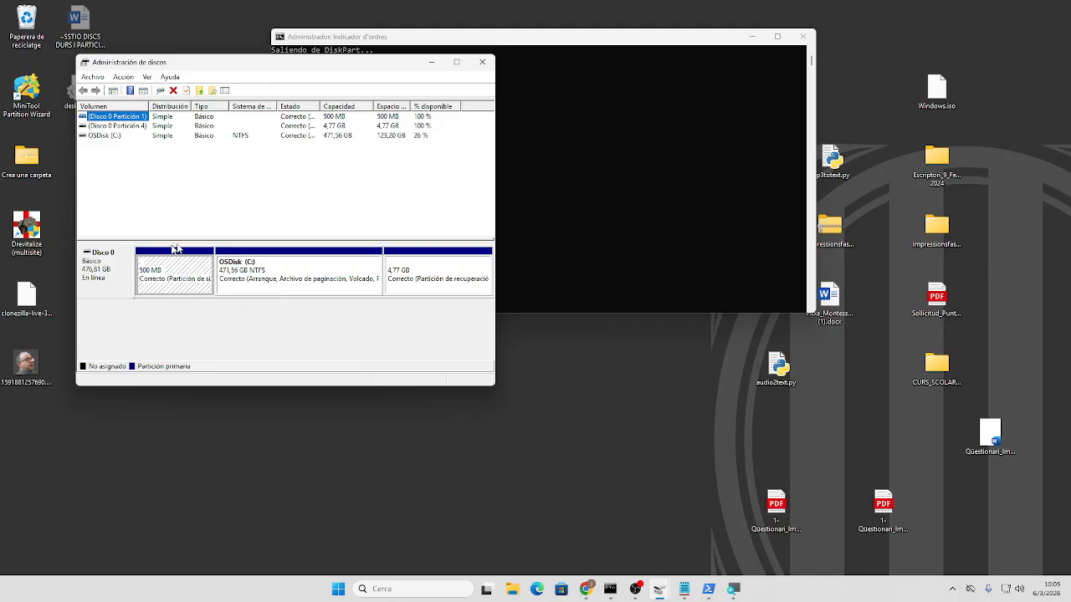
left_click(436, 62)
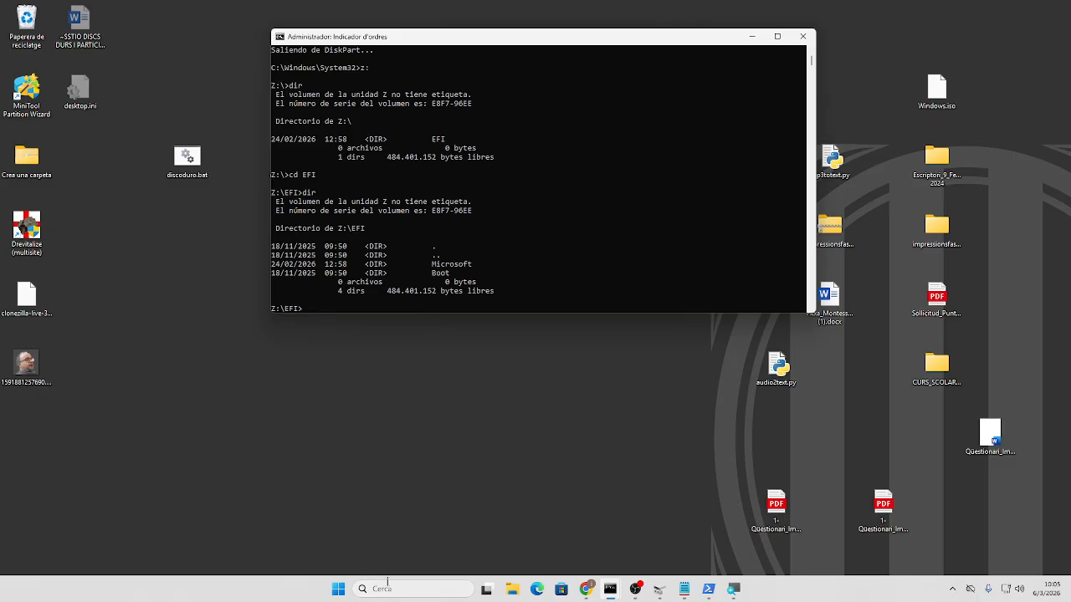
right_click(337, 590)
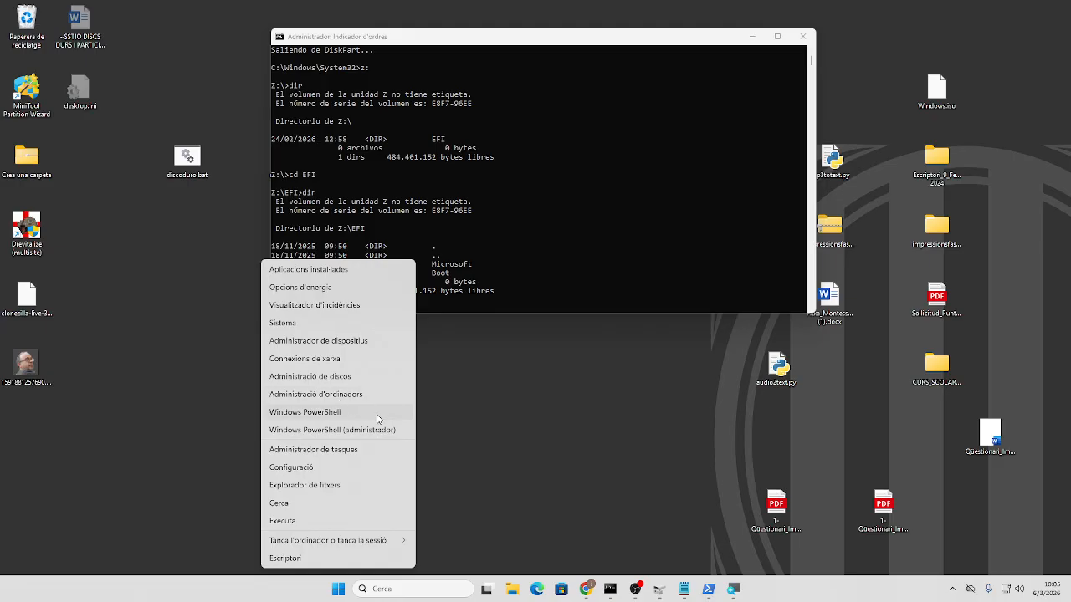
left_click(466, 443)
right_click(338, 597)
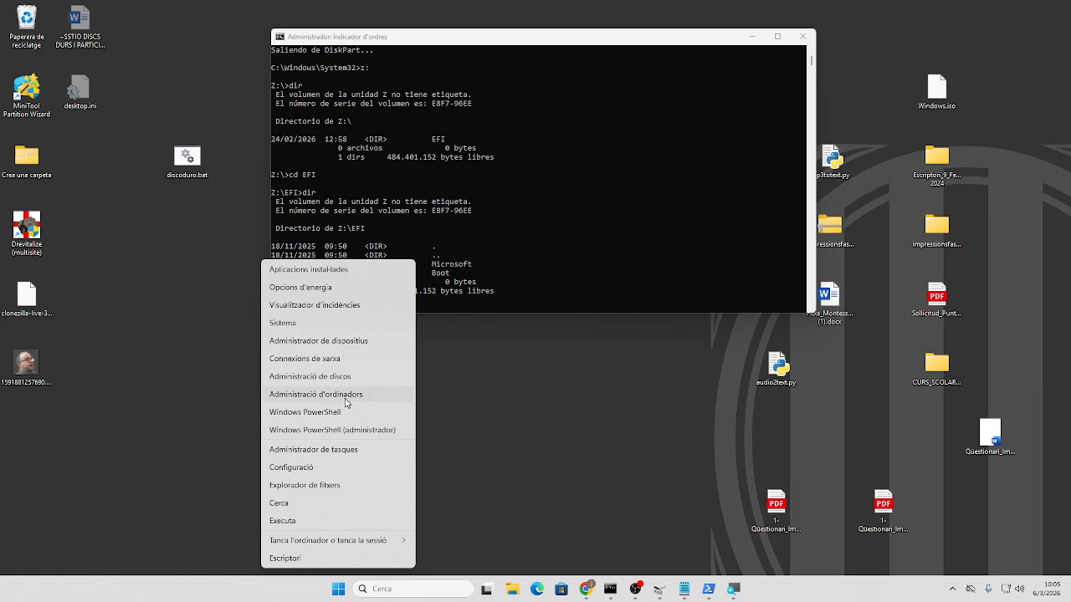
left_click(484, 397)
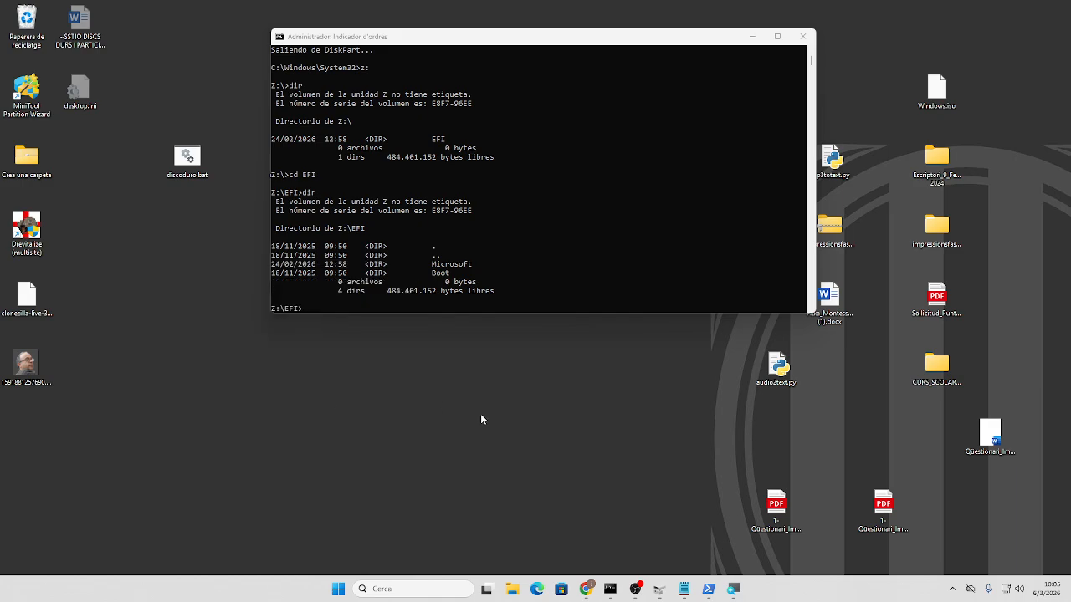
left_click(417, 300)
mouse_move(775, 41)
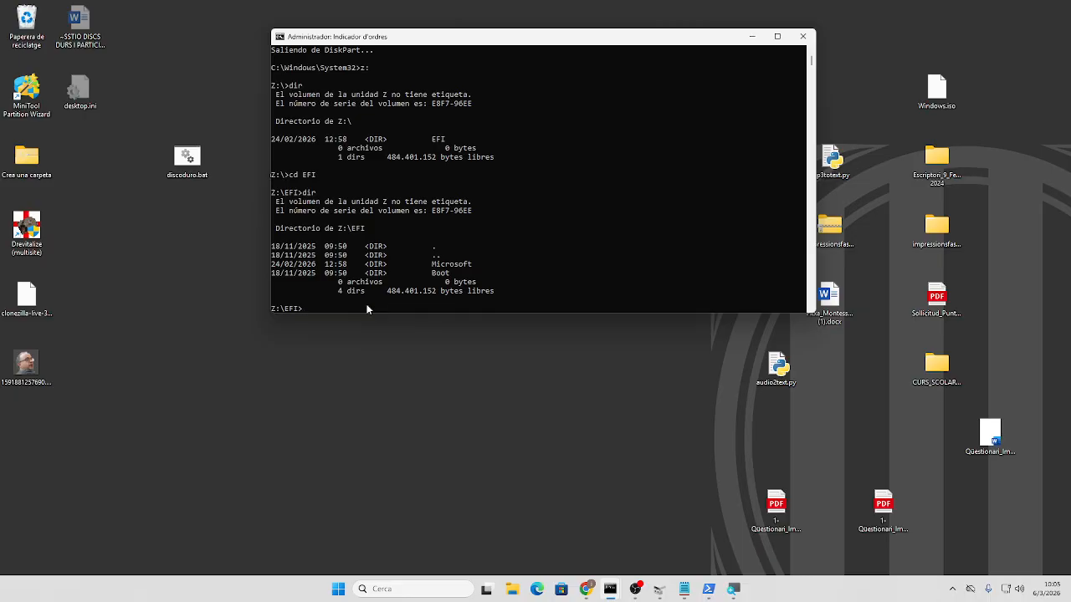
- Inspect the C: partition in Disk Management via Win+X, then close it and tidy the desktop icons
left_click(752, 38)
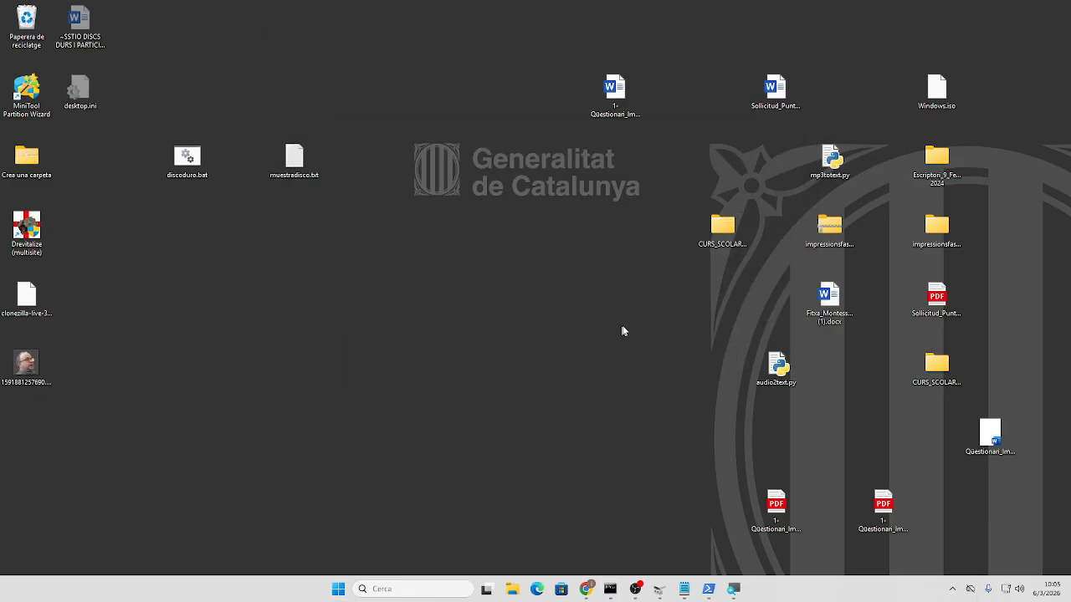
right_click(338, 589)
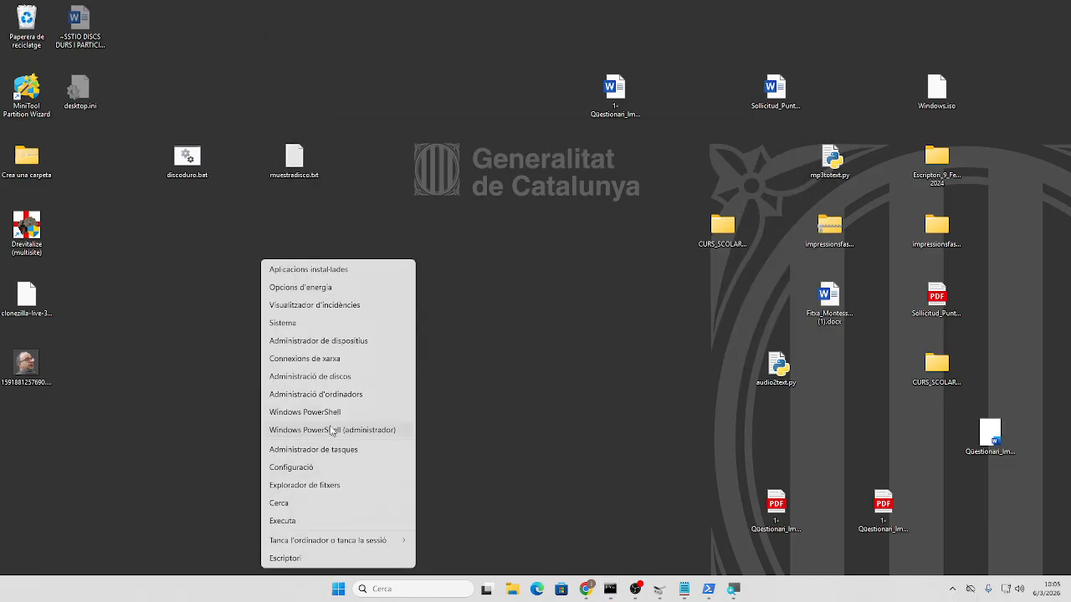
left_click(319, 376)
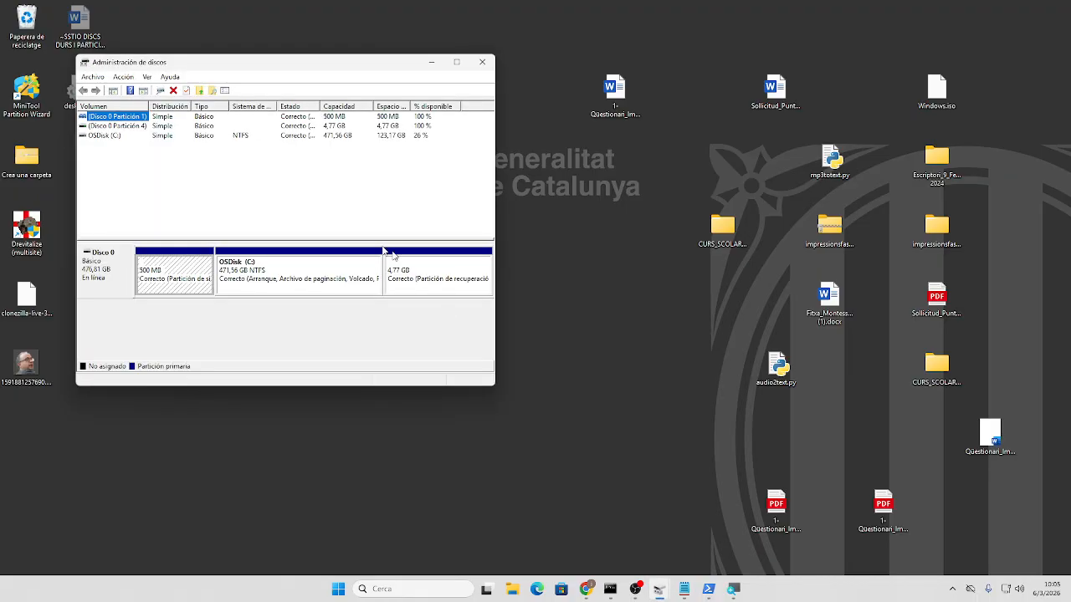
right_click(300, 287)
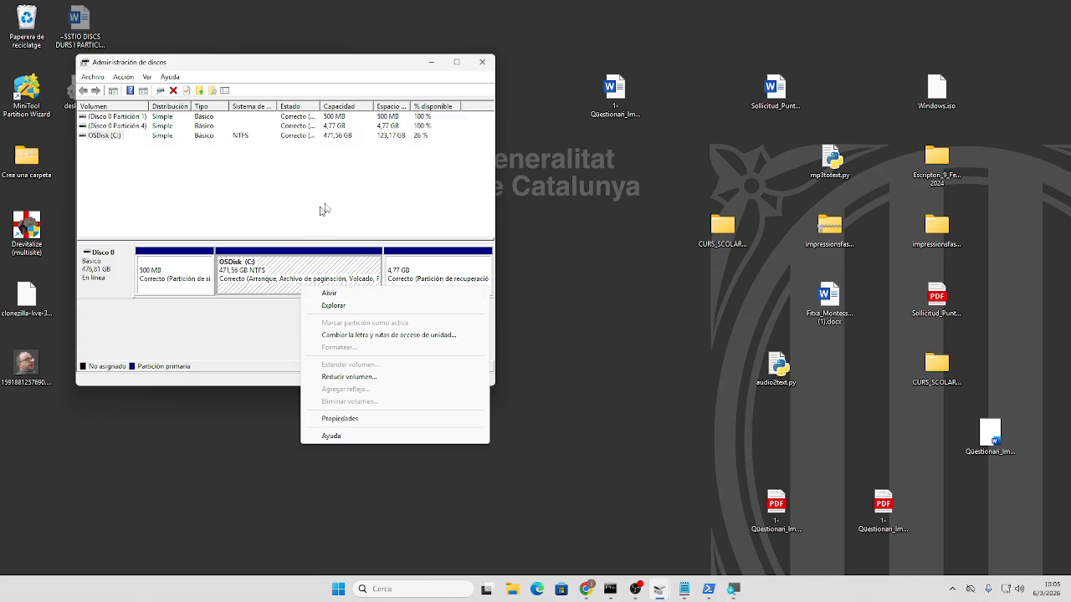
left_click(488, 61)
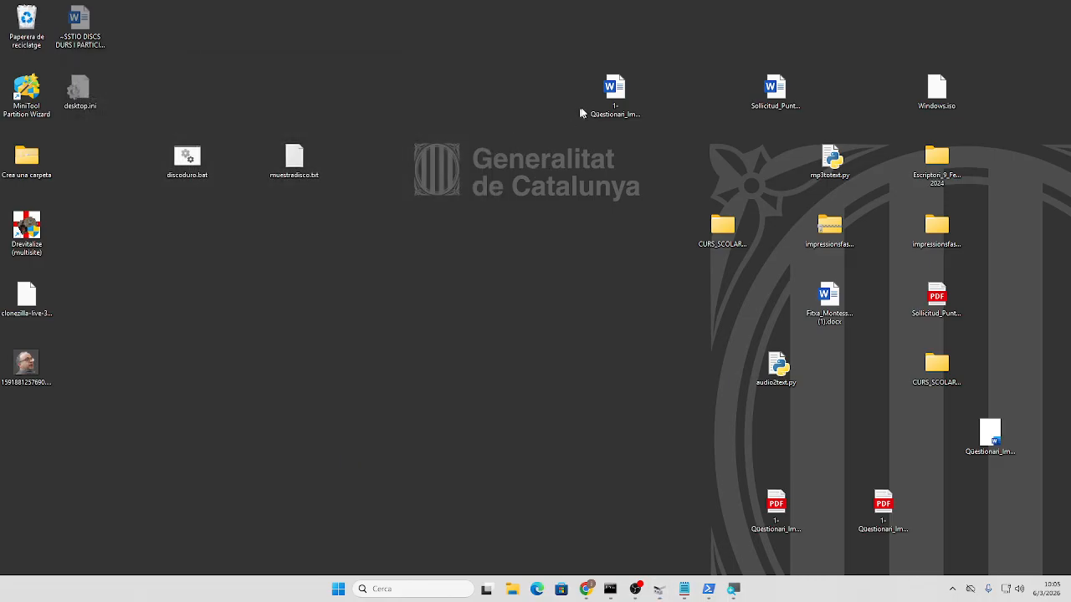
left_click_drag(604, 102, 711, 178)
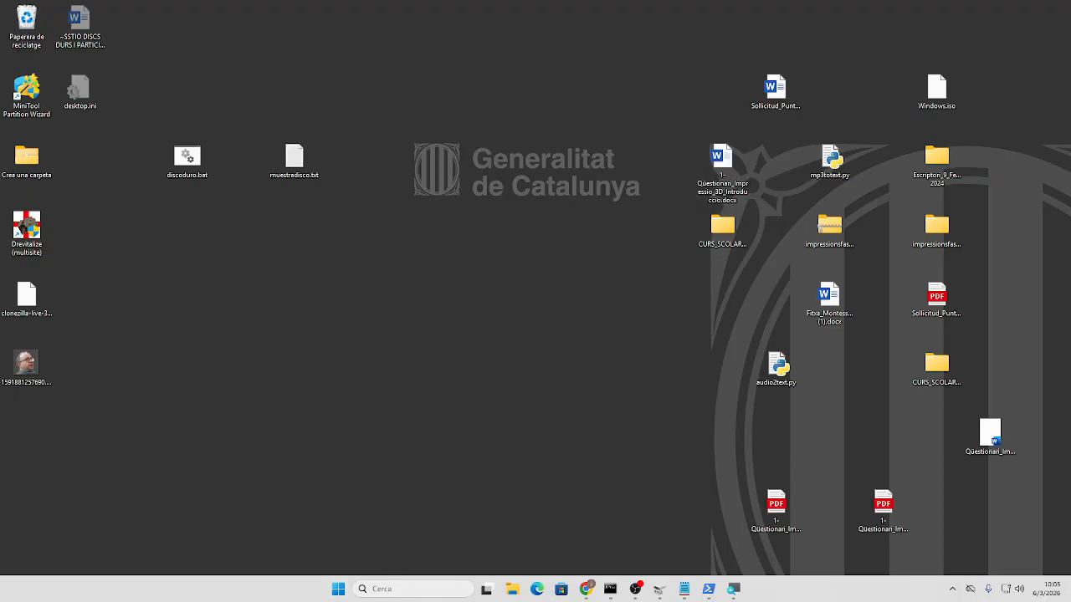
- Launch Oracle VirtualBox from search, cancel the new-machine wizard, and close the manager
left_click(384, 589)
type("virtual")
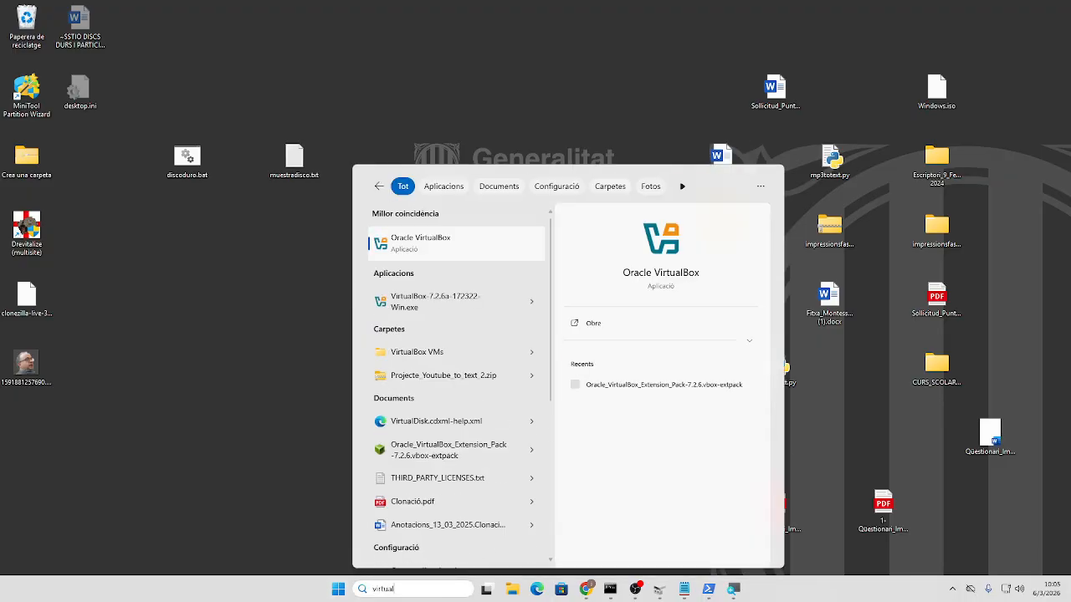
left_click(406, 246)
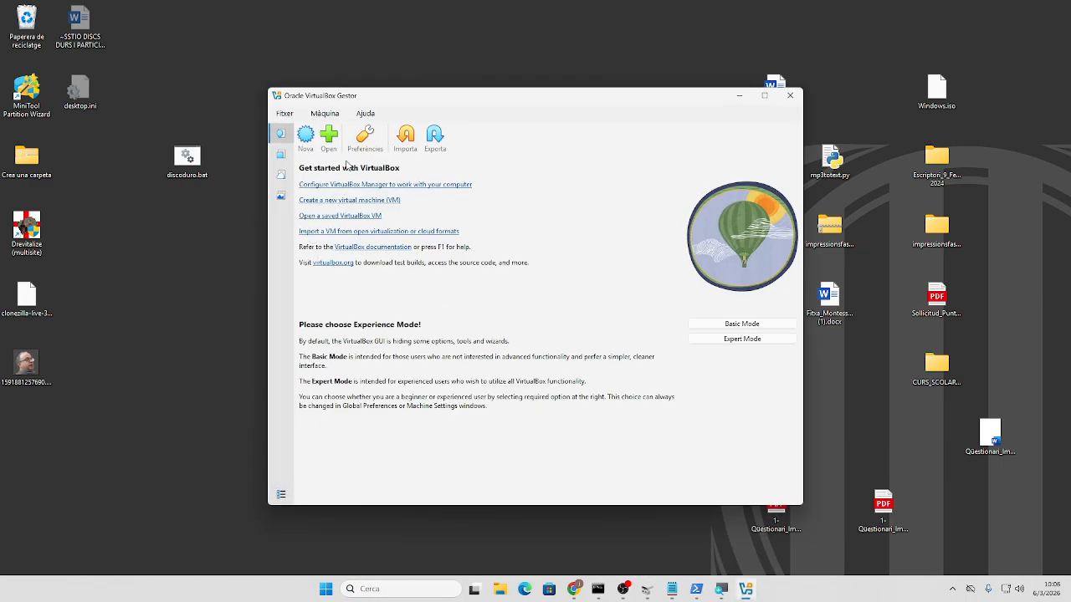
left_click(304, 141)
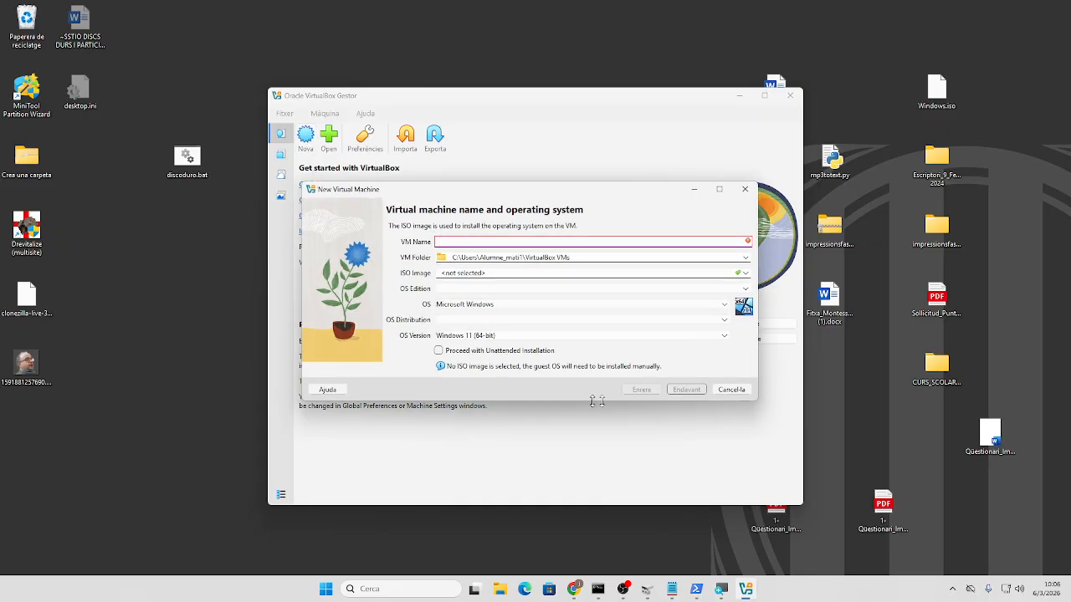
left_click(724, 392)
left_click(364, 589)
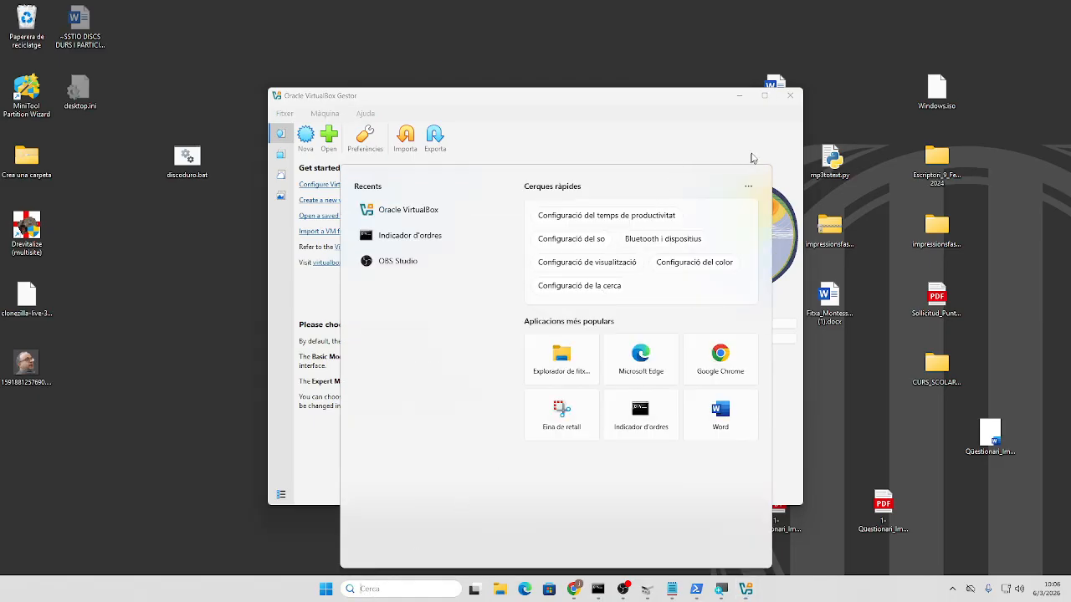
left_click(784, 127)
left_click(788, 95)
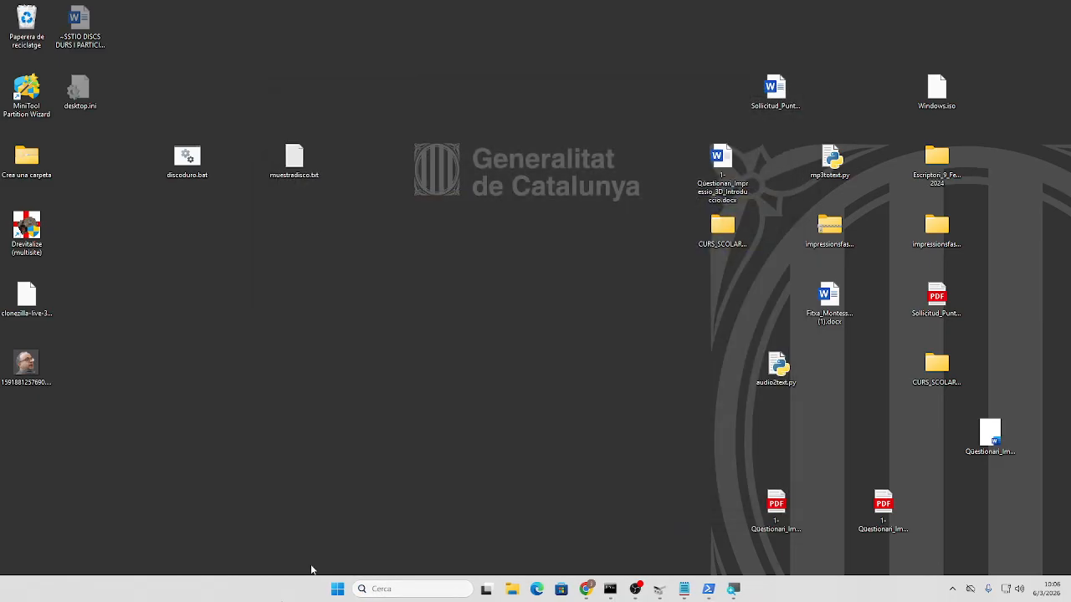
- Relaunch Oracle VirtualBox from search with Executa com a administrador
left_click(368, 589)
type("vritu")
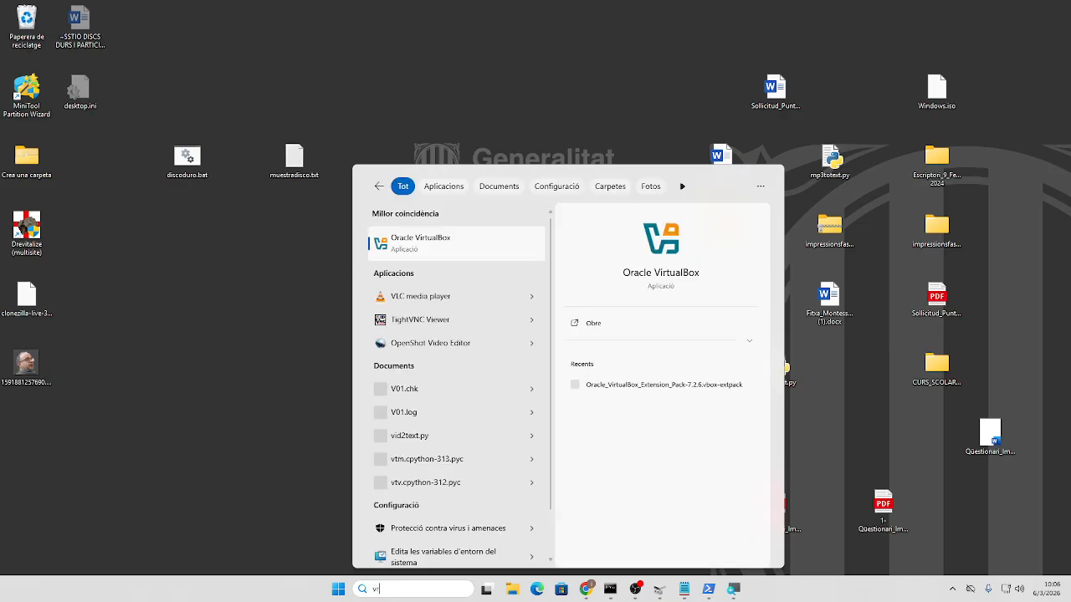
type("albox")
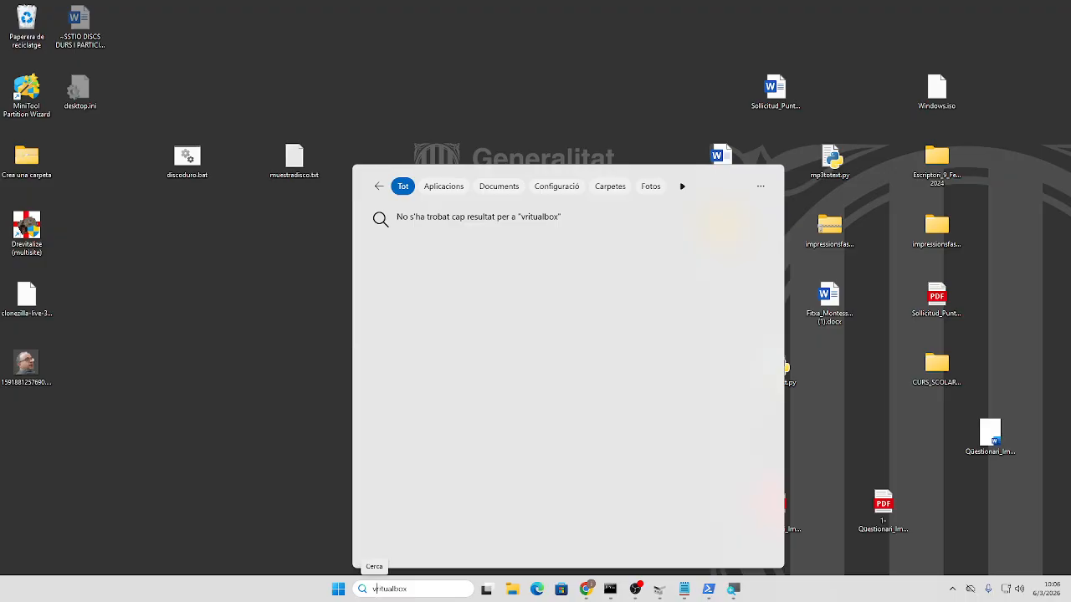
type("ir")
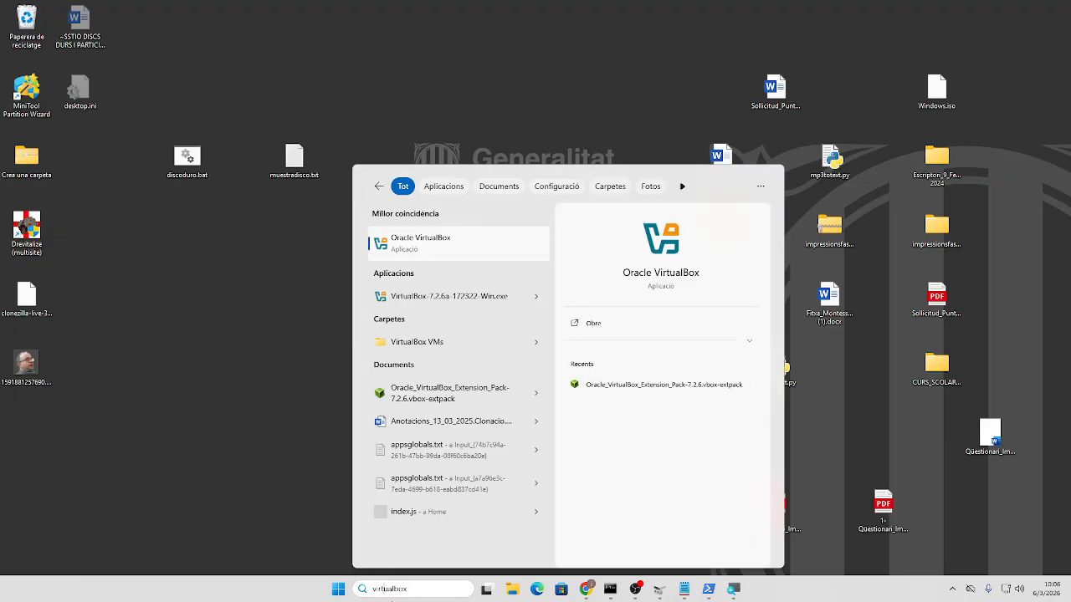
right_click(413, 253)
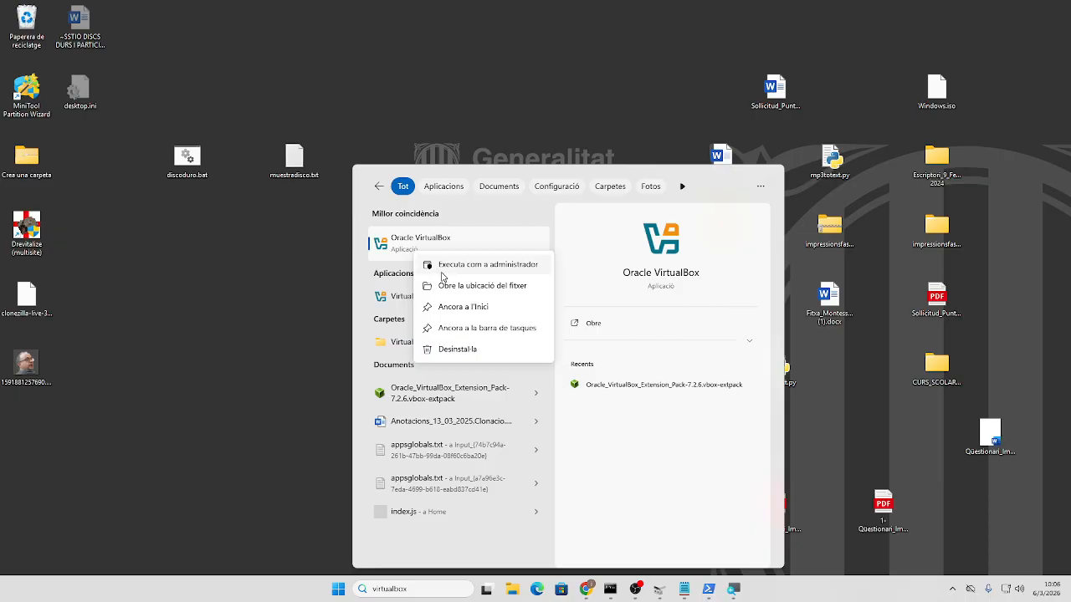
left_click(445, 269)
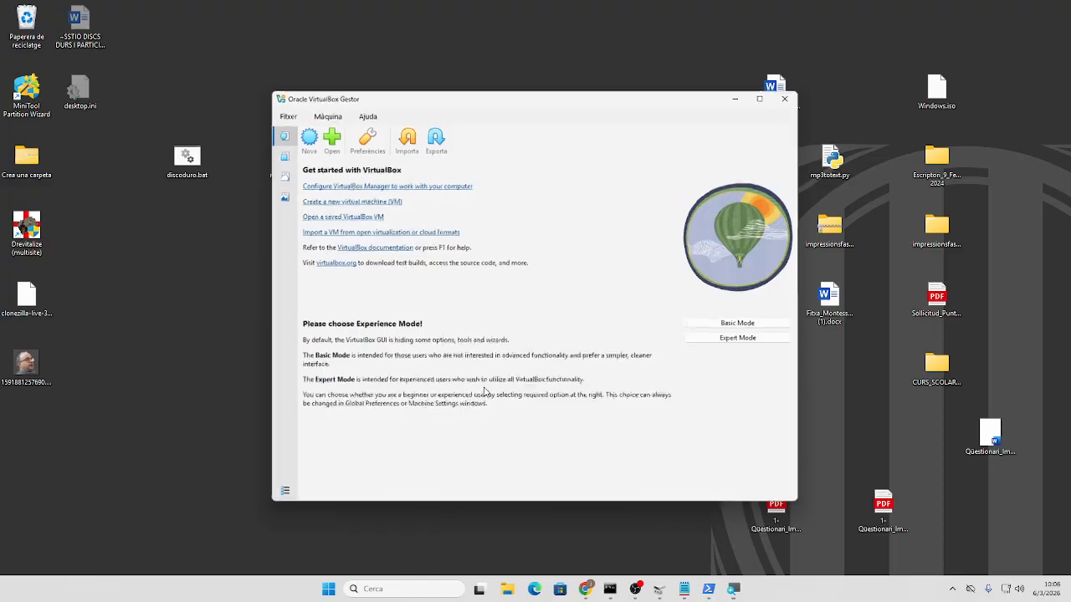
- Start a new virtual machine named debiancito with Debian (64-bit) as the OS
left_click(309, 141)
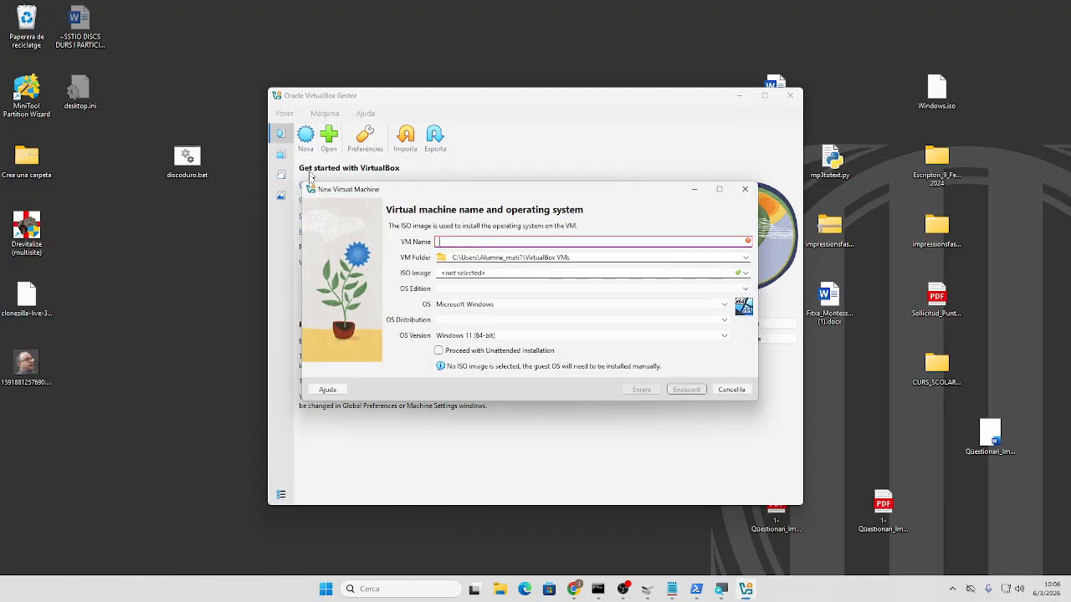
left_click(526, 336)
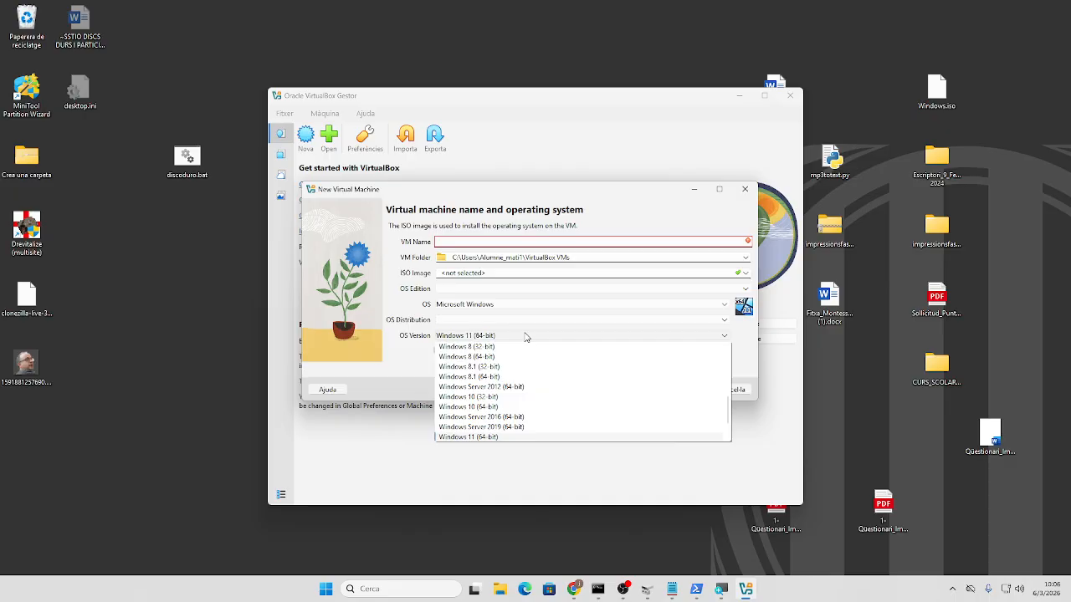
left_click(478, 240)
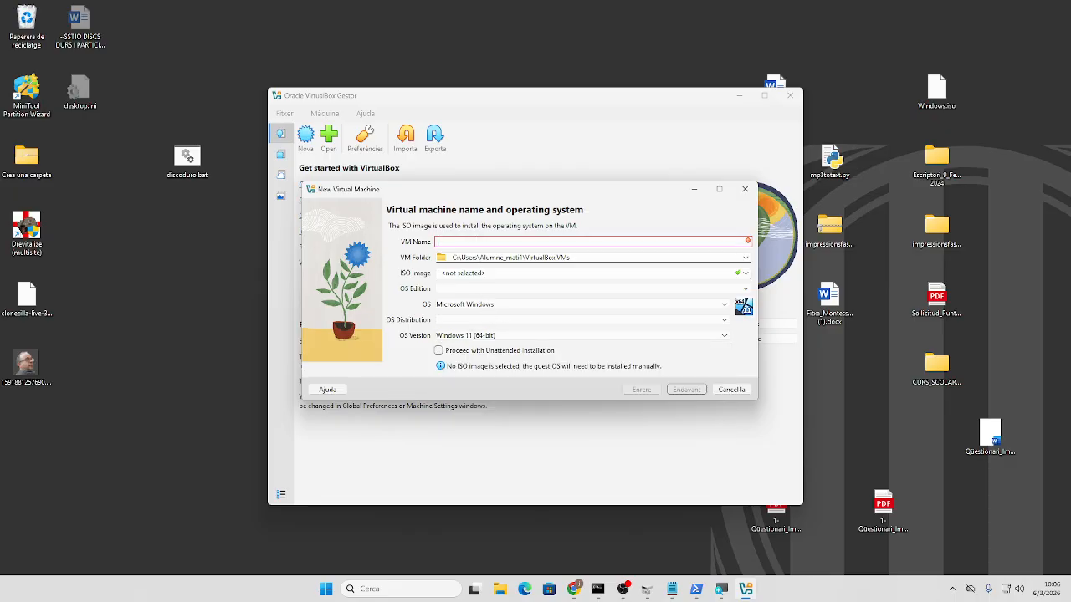
type("debiancito")
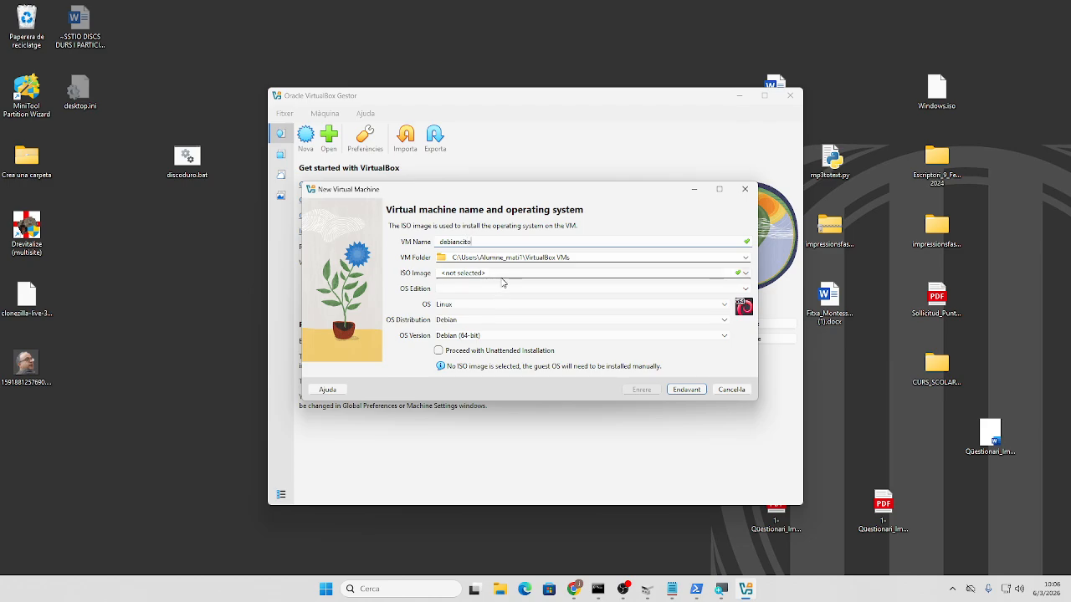
left_click(503, 279)
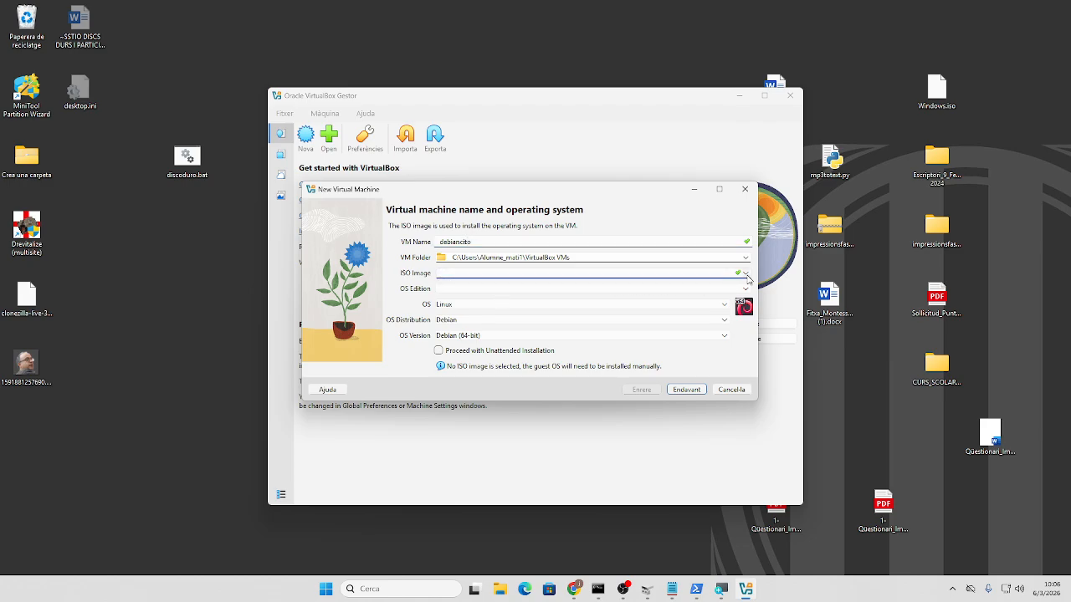
- Choose Un altre... for the ISO image and browse Baixades and Desktop for a Debian ISO
left_click(747, 276)
left_click(499, 298)
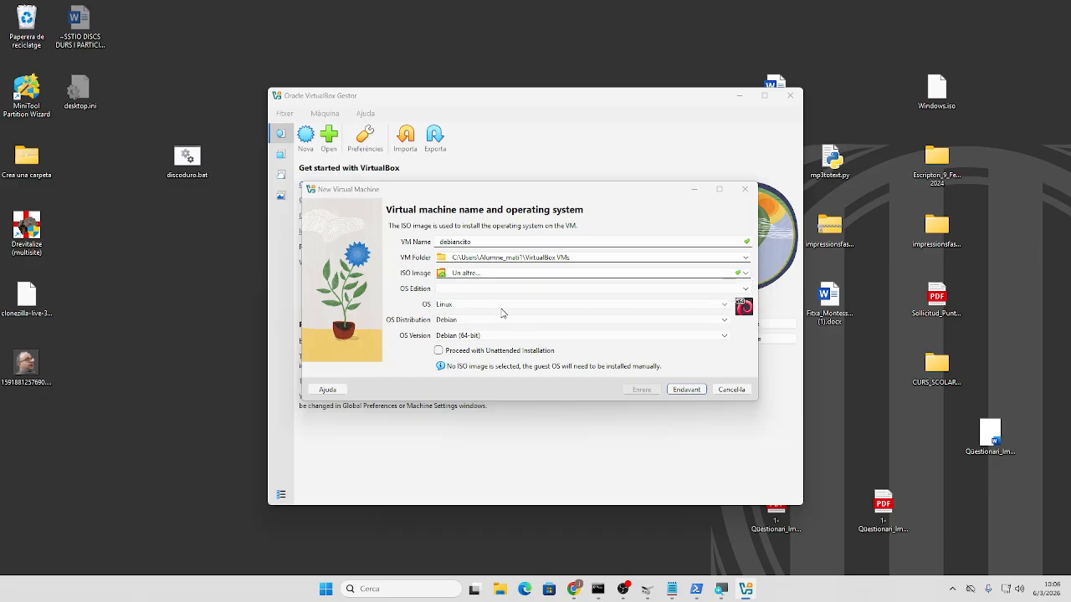
left_click(359, 324)
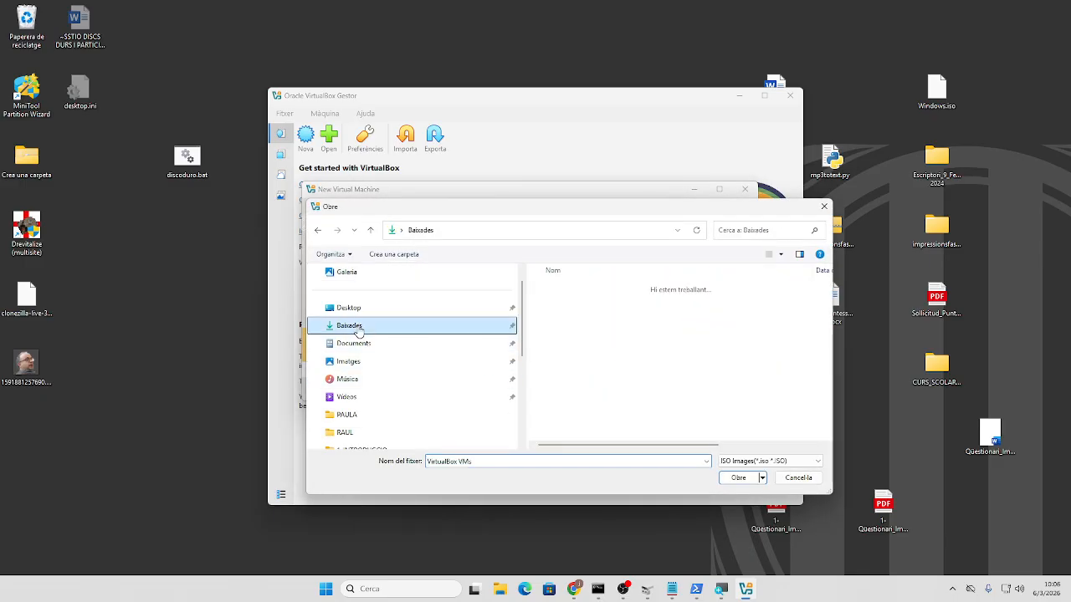
scroll(612, 371, "down", 1)
scroll(611, 371, "down", 2)
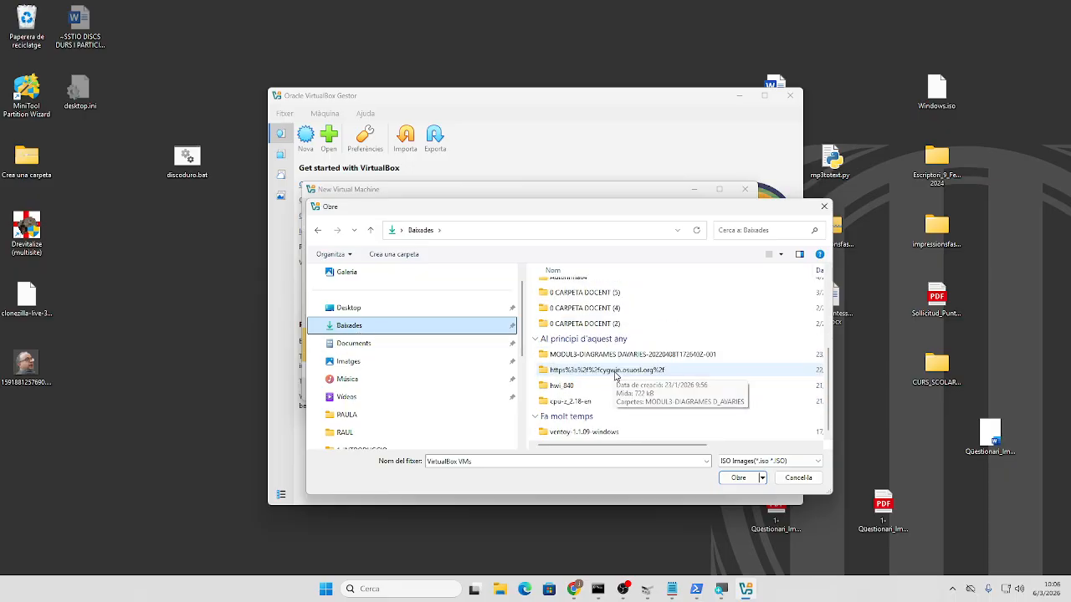
scroll(611, 371, "up", 3)
scroll(413, 333, "up", 1)
left_click(398, 328)
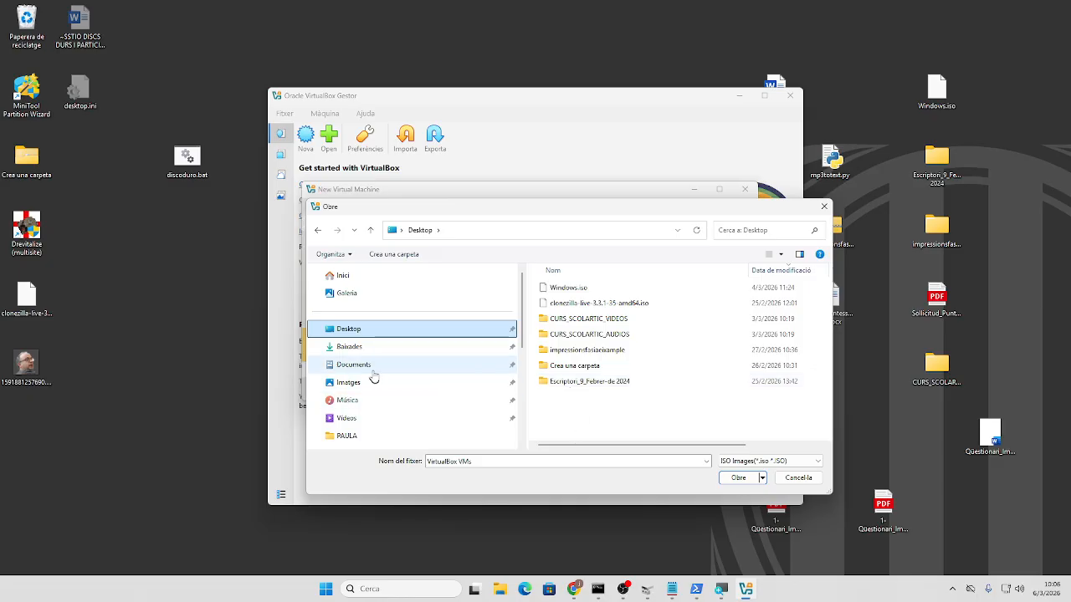
left_click(358, 348)
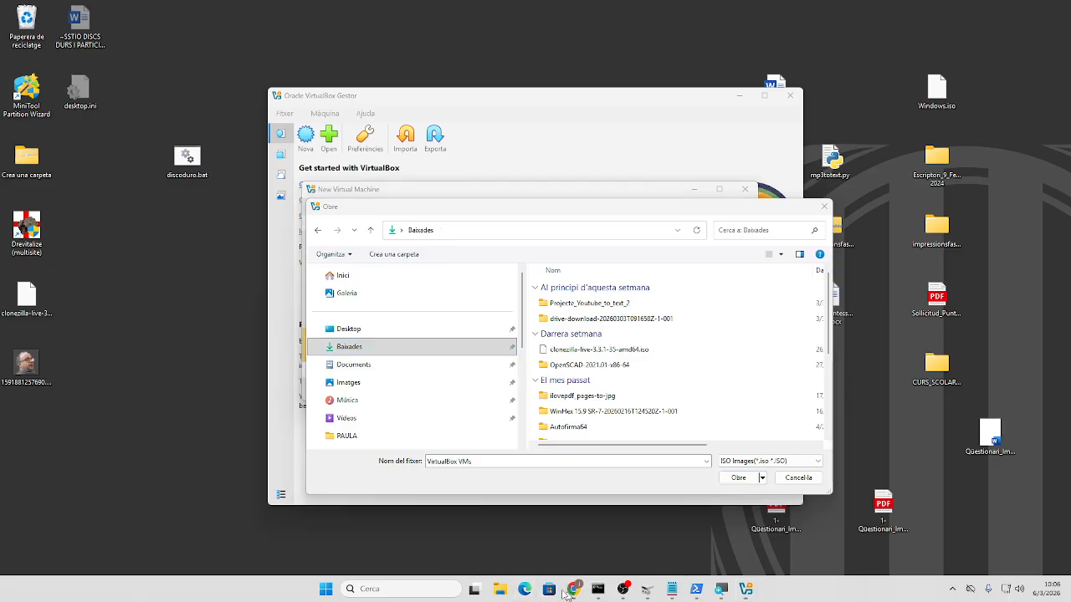
left_click(393, 588)
- Launch Xtreme Download Manager, then open Edge and begin a 'debian live' search
type("xdm")
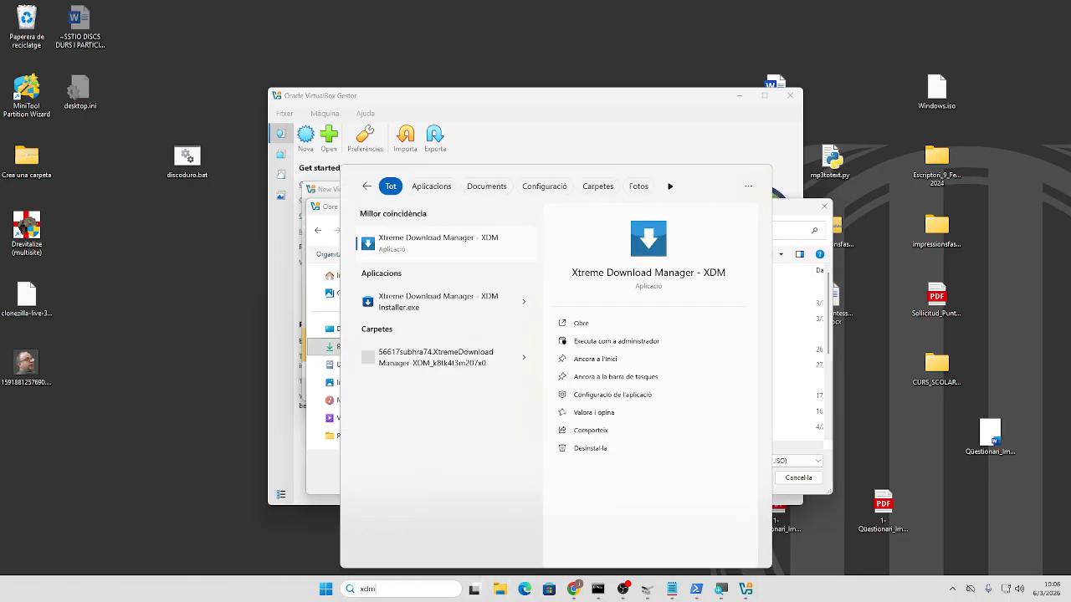
key("Return")
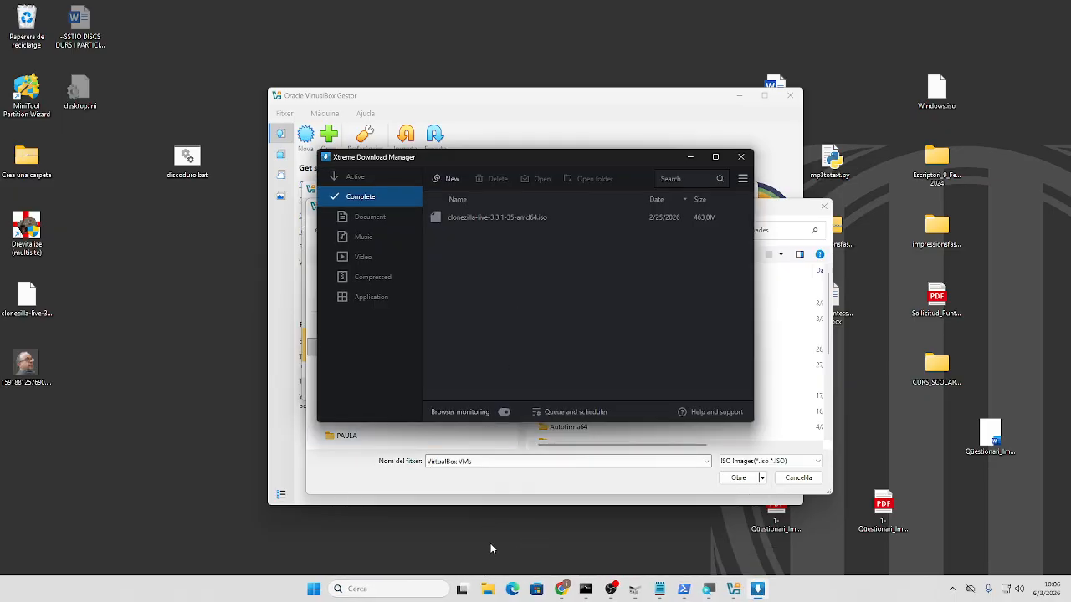
left_click(519, 593)
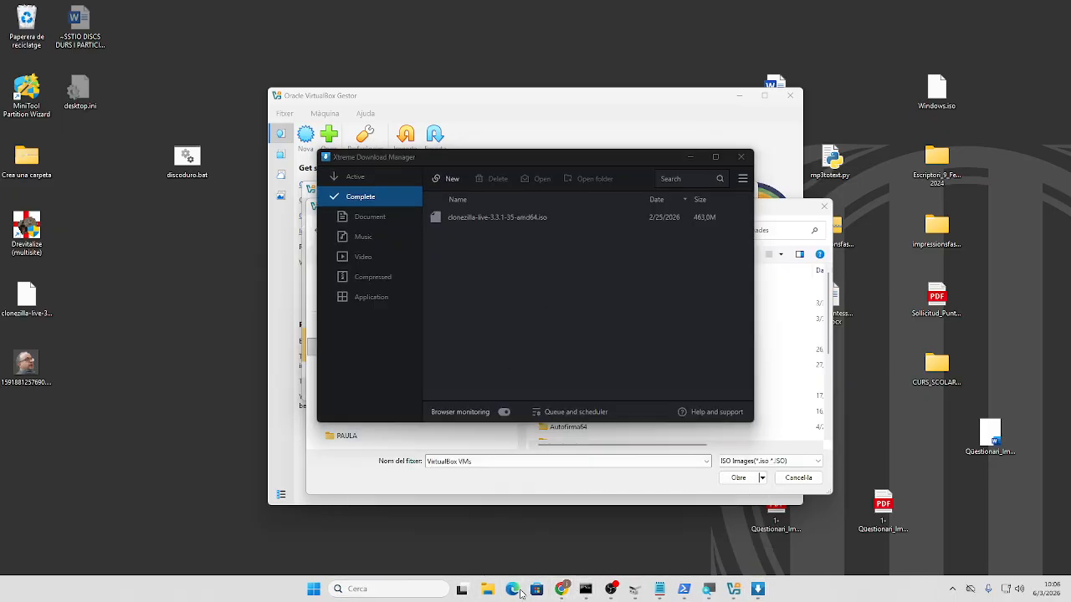
type("debia")
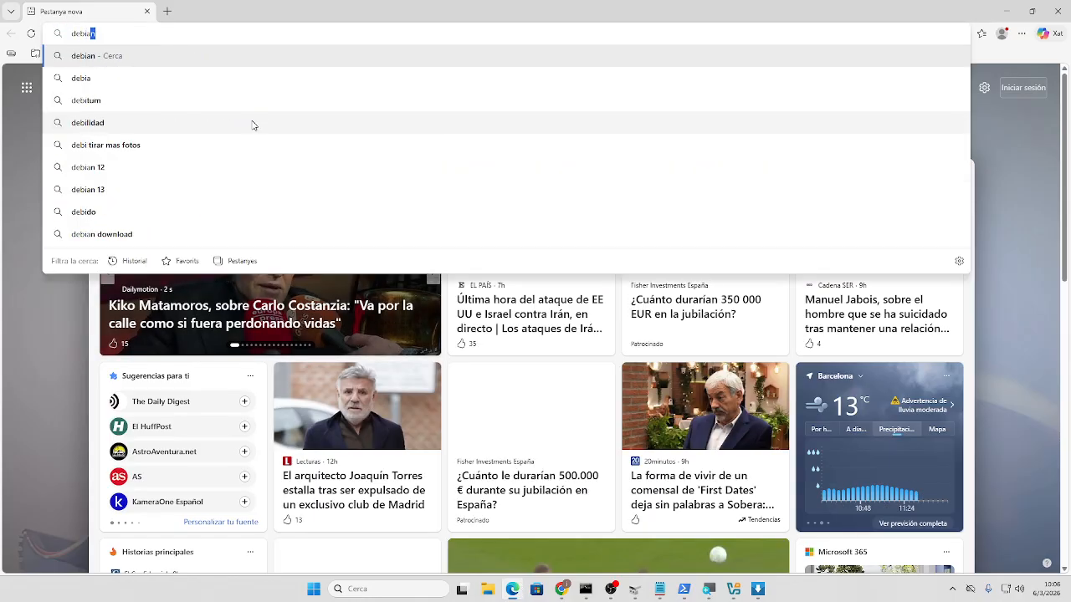
type("n l")
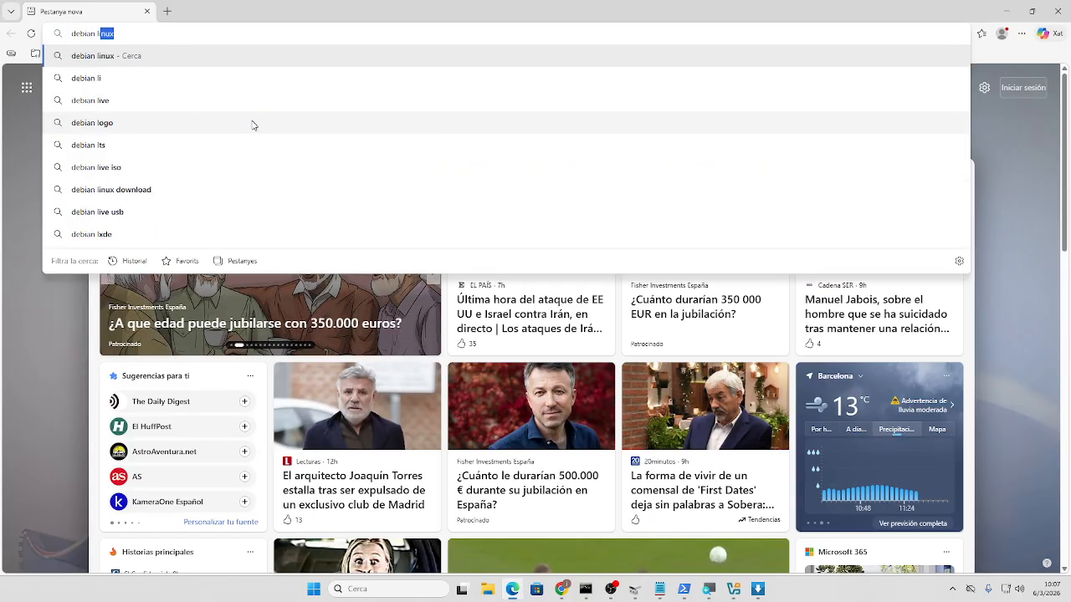
type("ive insta")
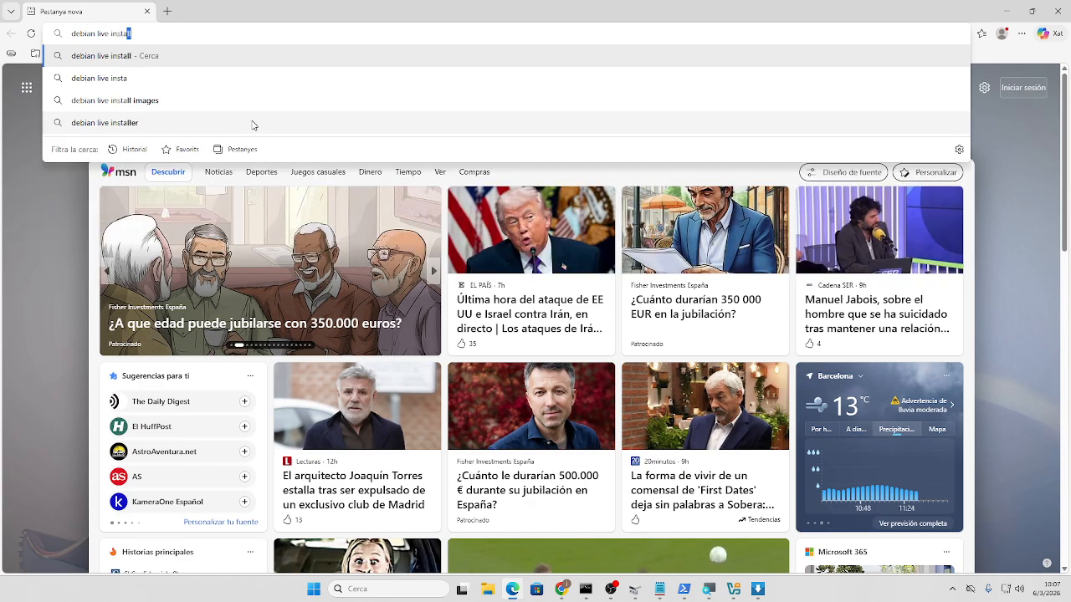
key("BackSpace")
key("BackSpace")
key("BackSpace")
key("BackSpace")
key("BackSpace")
key("BackSpace")
key("BackSpace")
key("BackSpace")
key("BackSpace")
key("BackSpace")
key("BackSpace")
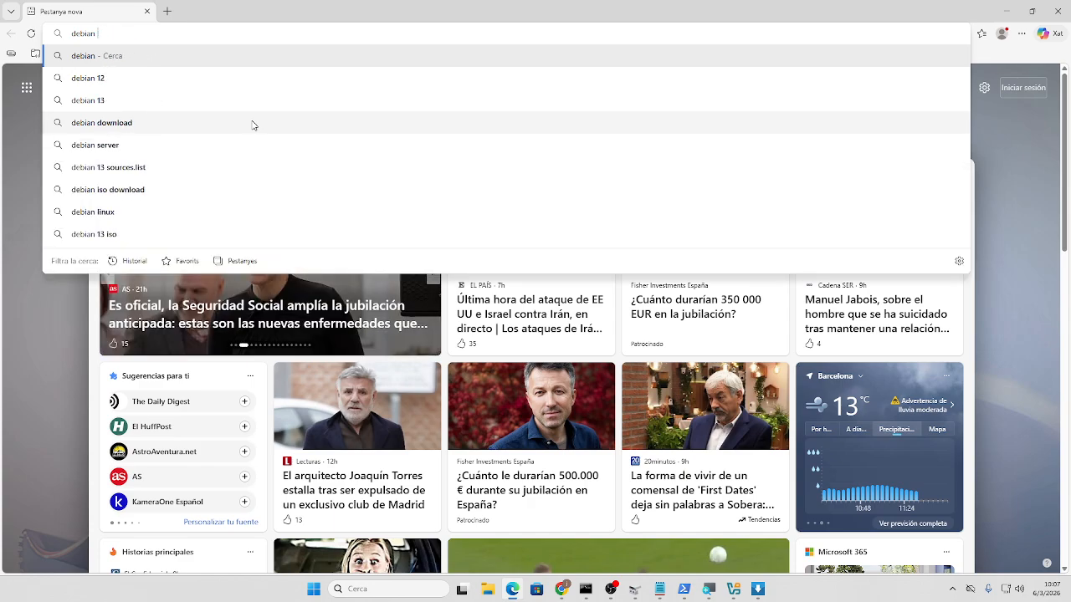
- Search Bing for 'debian images' and open the debian.org/distrib page offering Debian 13.3.0
type("images")
key("Return")
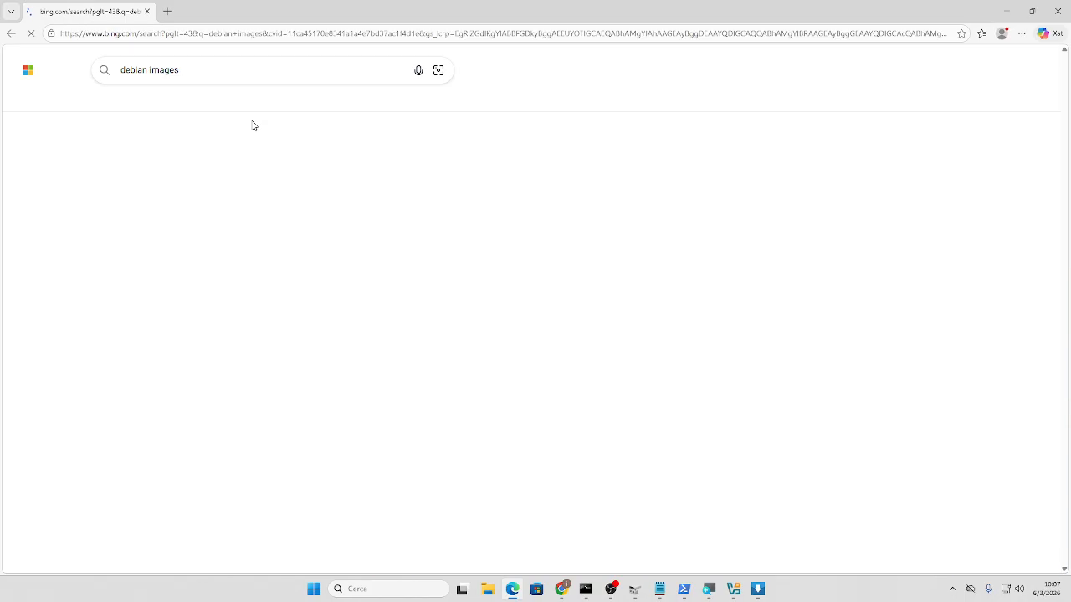
left_click(156, 245)
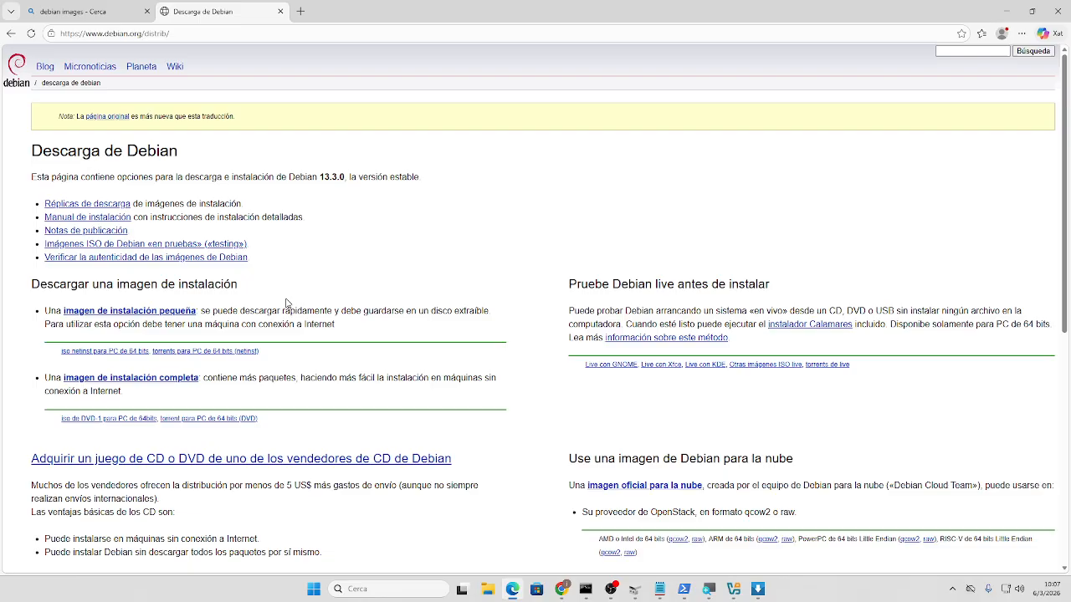
scroll(315, 339, "down", 2)
scroll(309, 351, "down", 1)
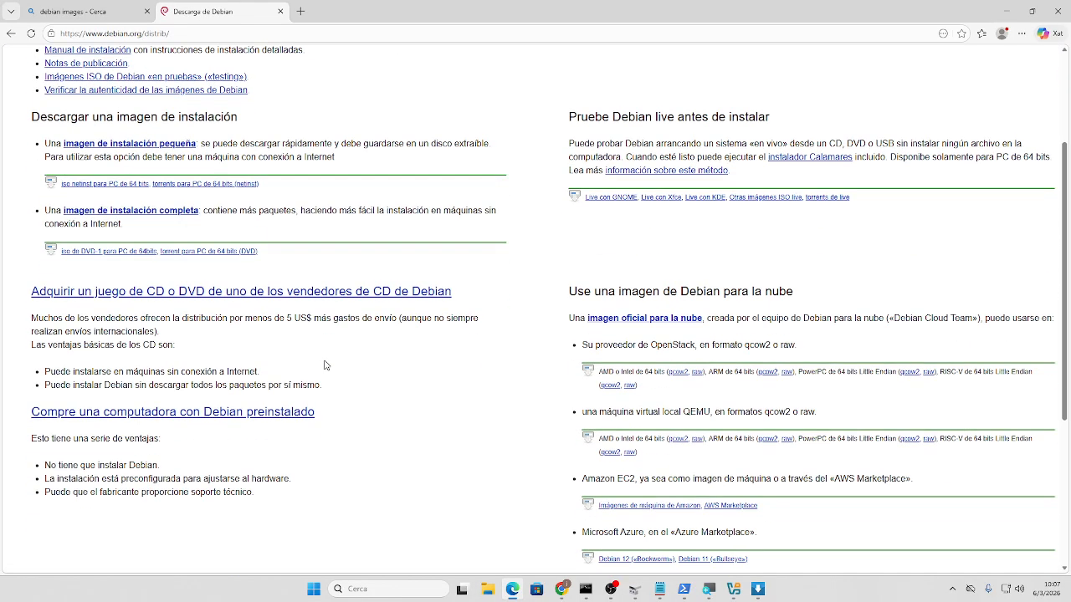
scroll(560, 385, "down", 1)
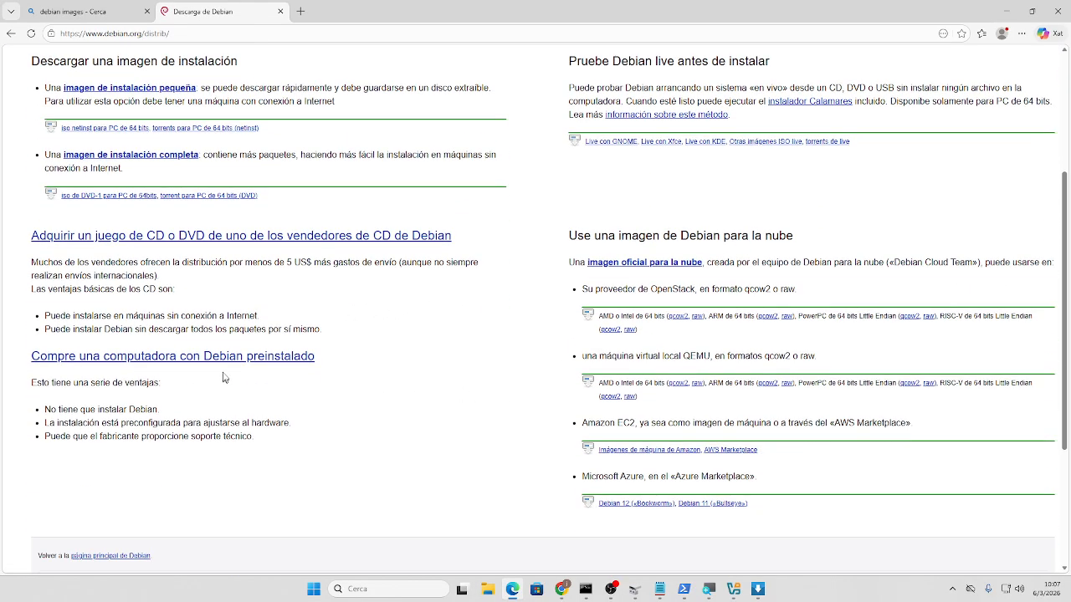
scroll(222, 377, "up", 2)
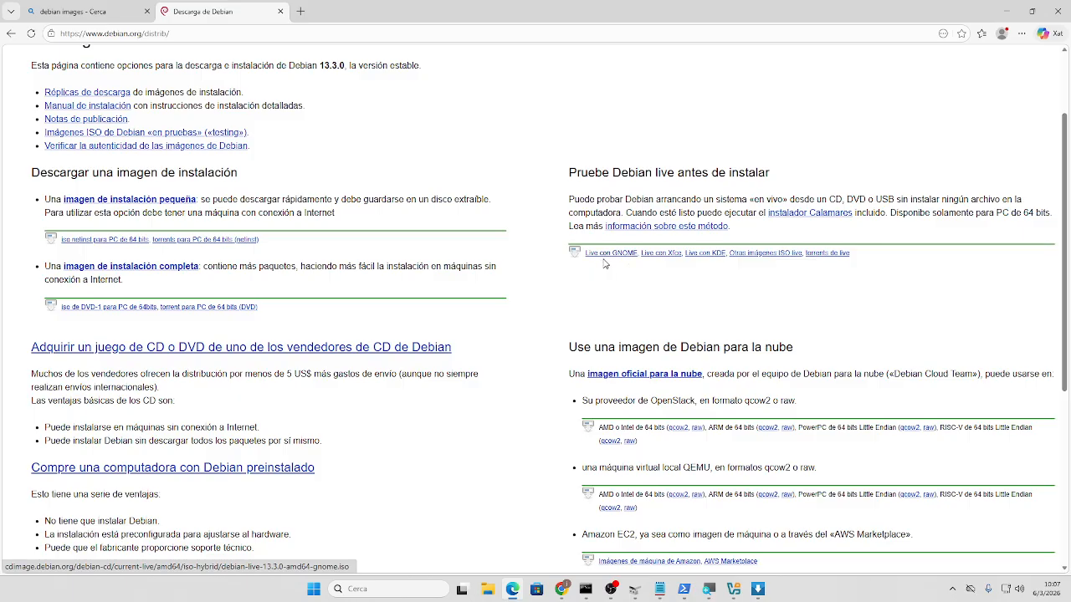
- Copy the debian-live-13.3.0-amd64-xfce.iso download link, cancel Edge's download, and bring up XDM
left_click(669, 255)
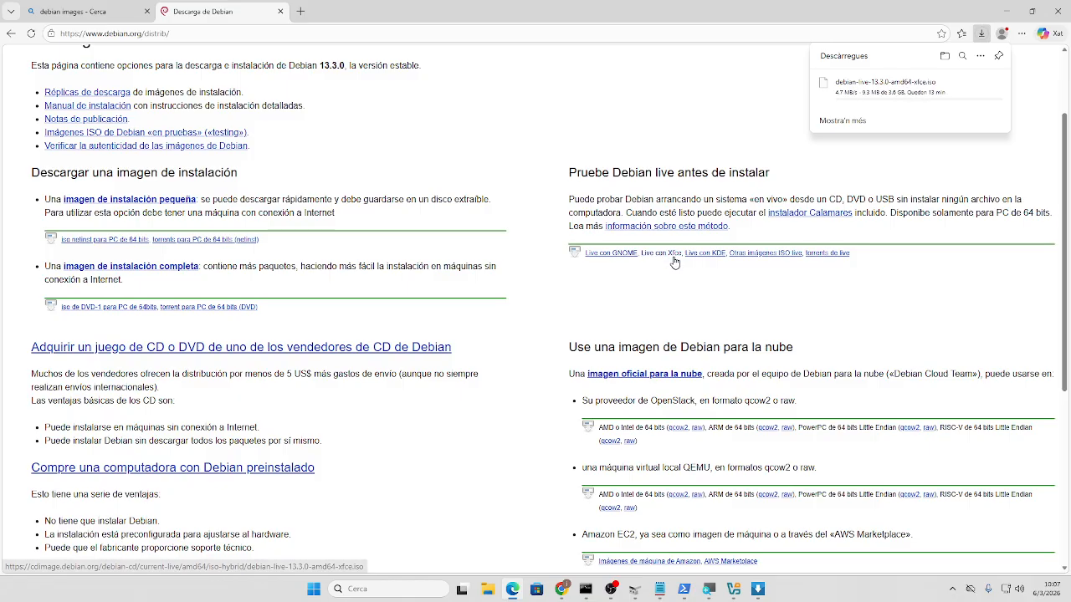
right_click(897, 86)
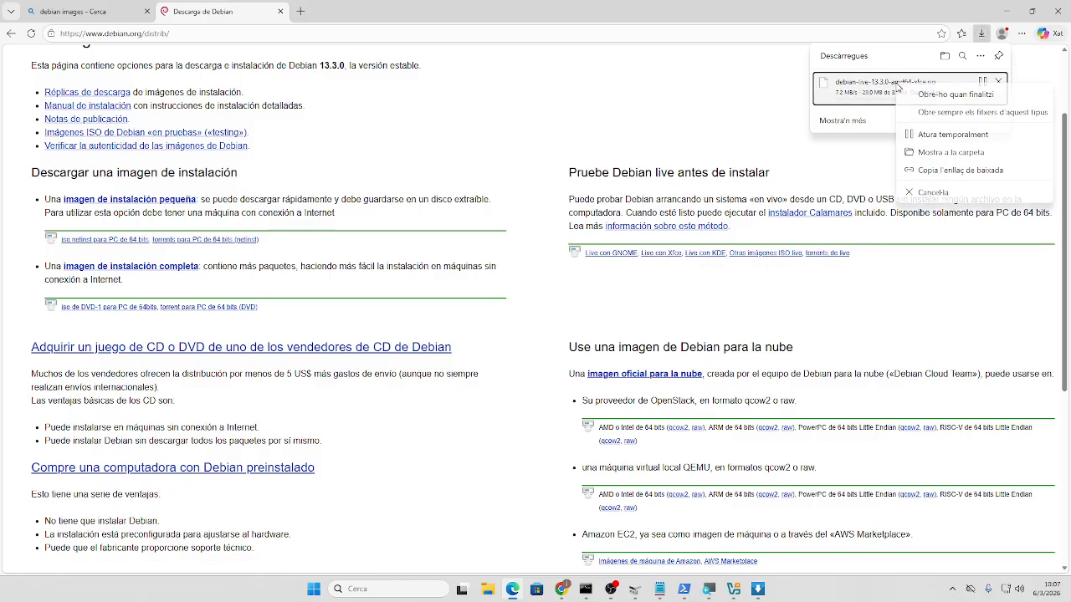
left_click(943, 171)
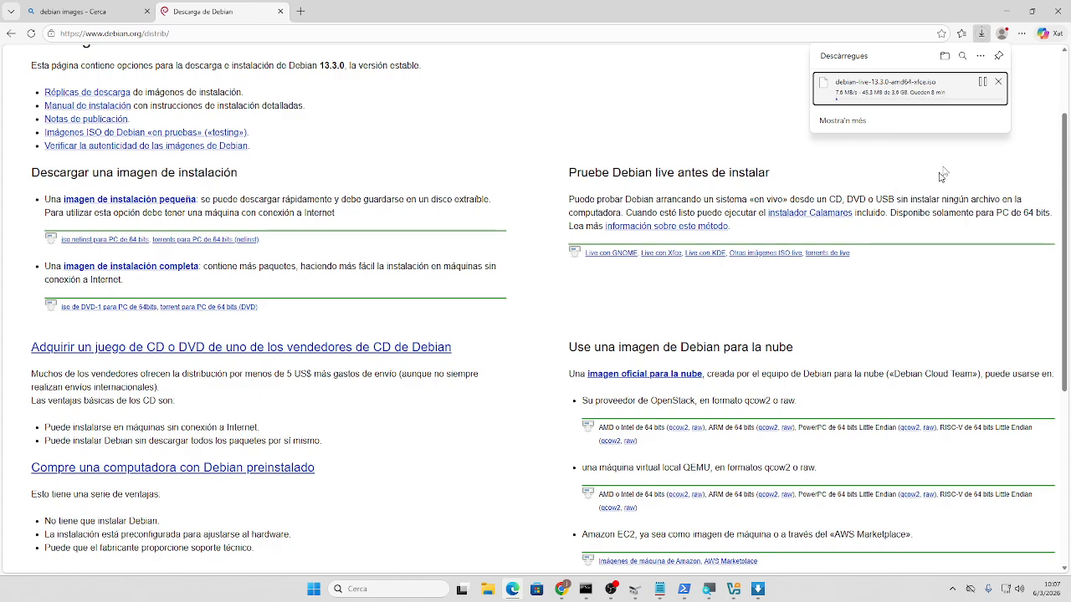
left_click(999, 84)
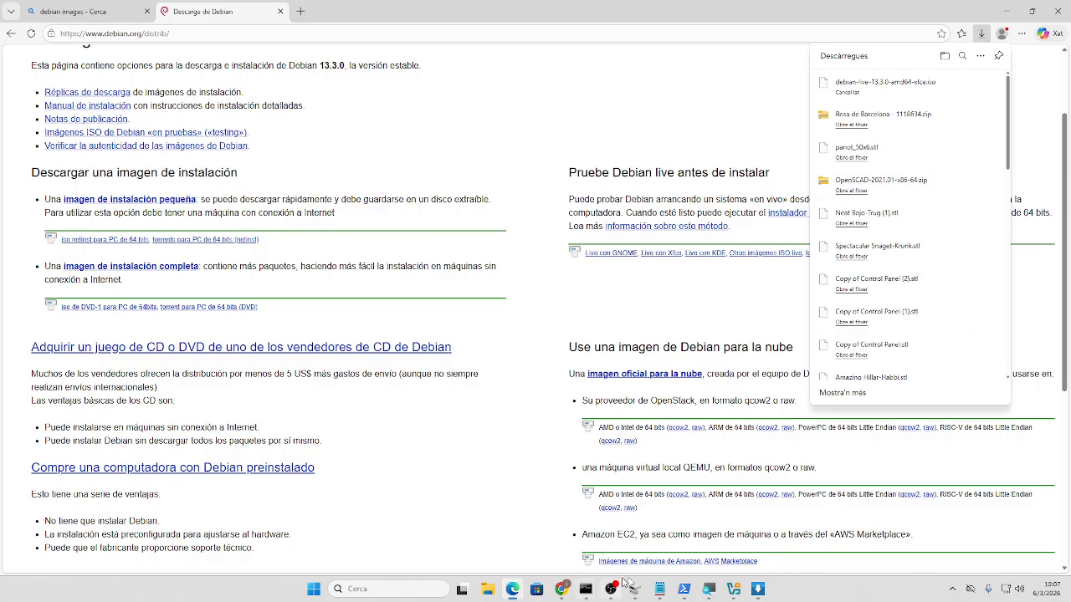
left_click(763, 594)
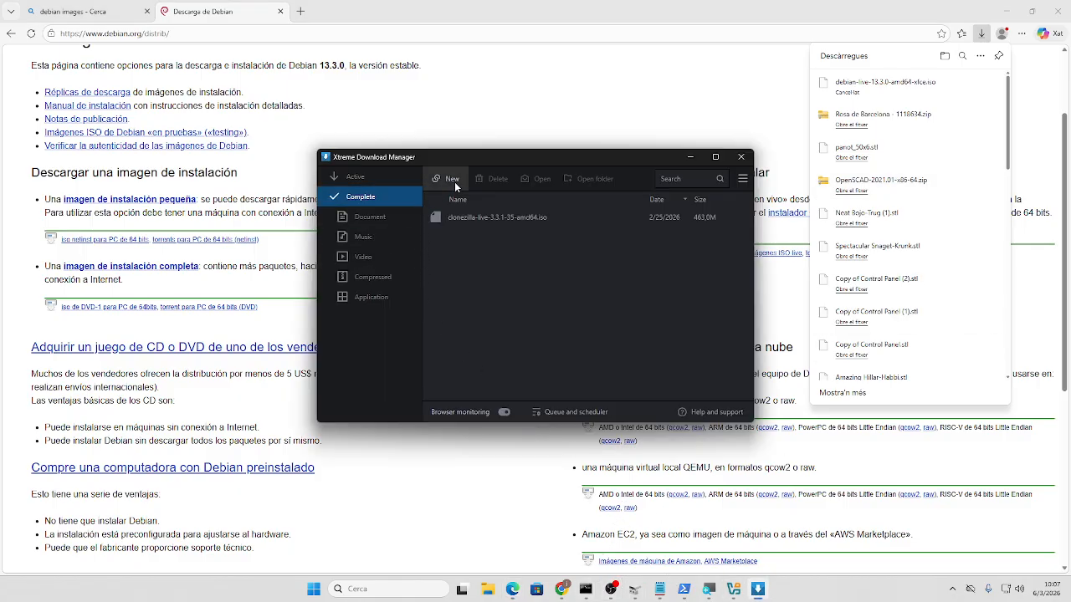
- Add a new XDM download from the copied link and start downloading debian-live-13.3.0-amd64-xfce.iso
left_click(451, 179)
left_click(469, 199)
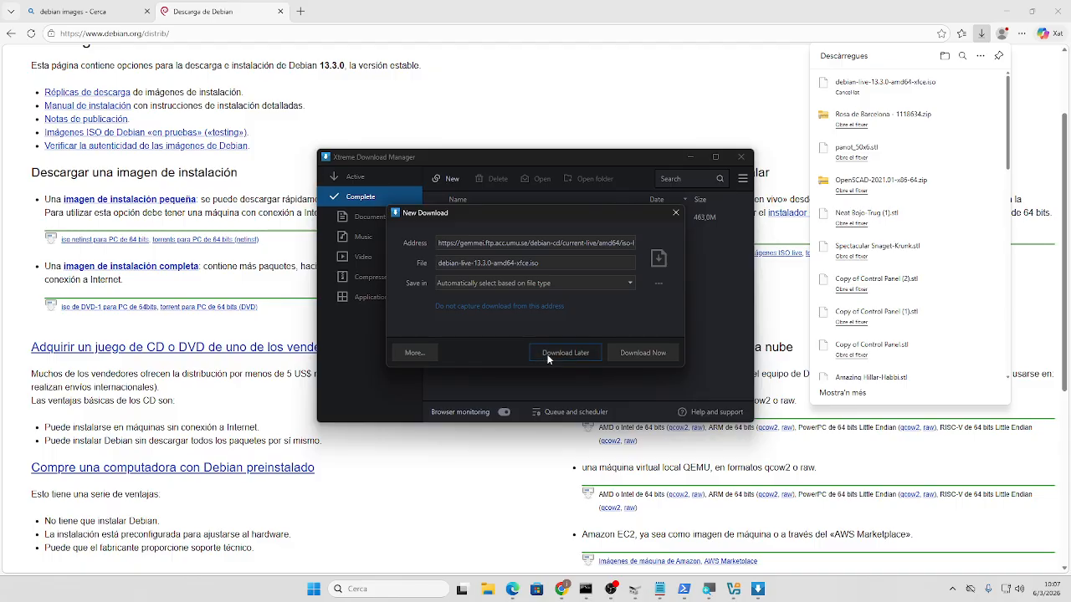
left_click(648, 358)
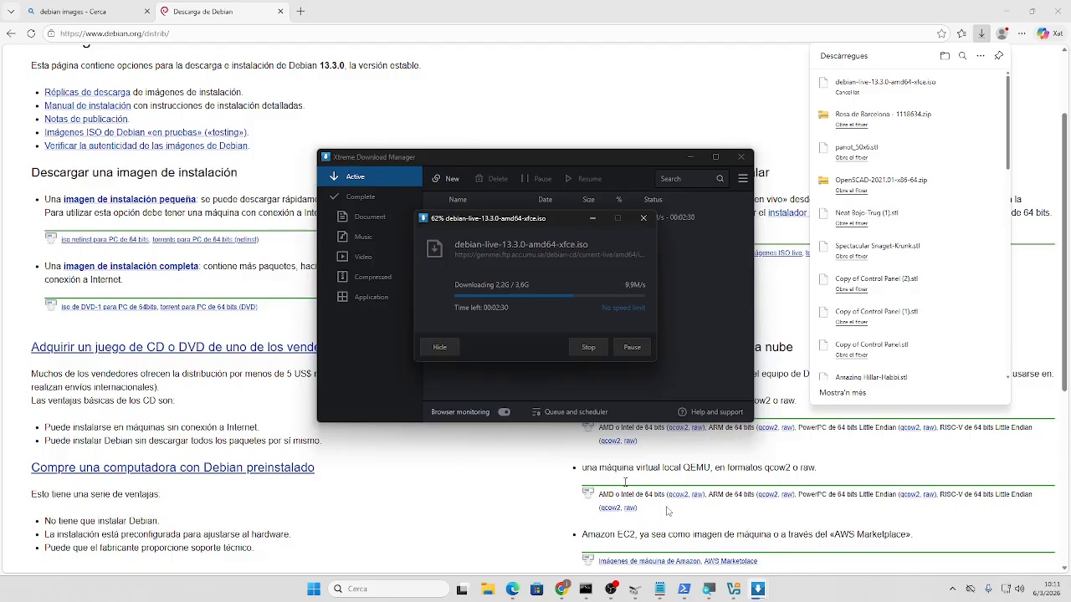
- Minimize XDM's main and progress windows, switch Edge to the search tab, and minimize Edge
left_click(689, 158)
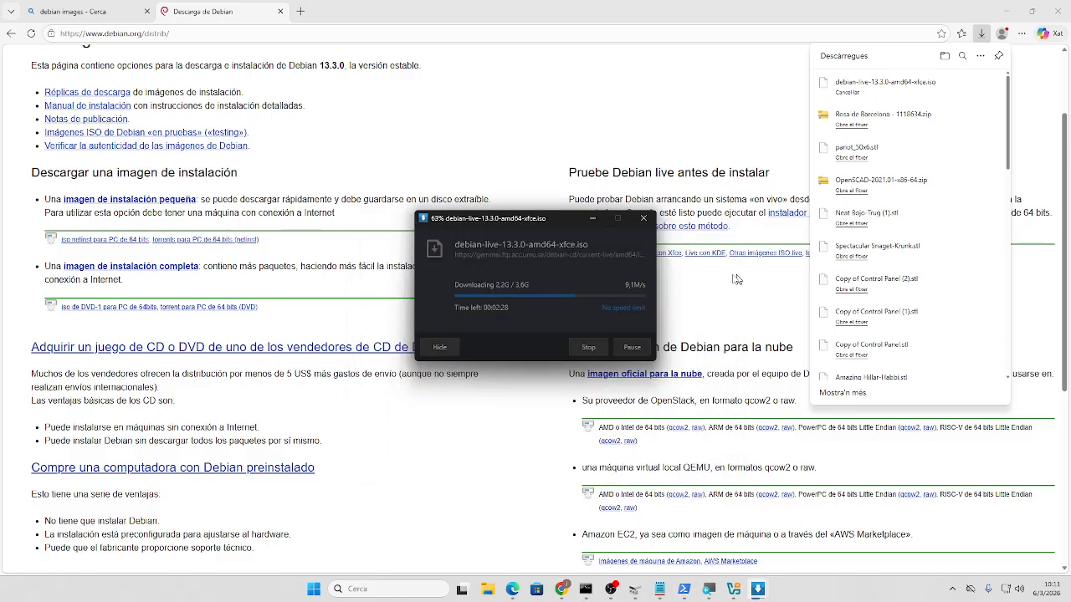
left_click(588, 218)
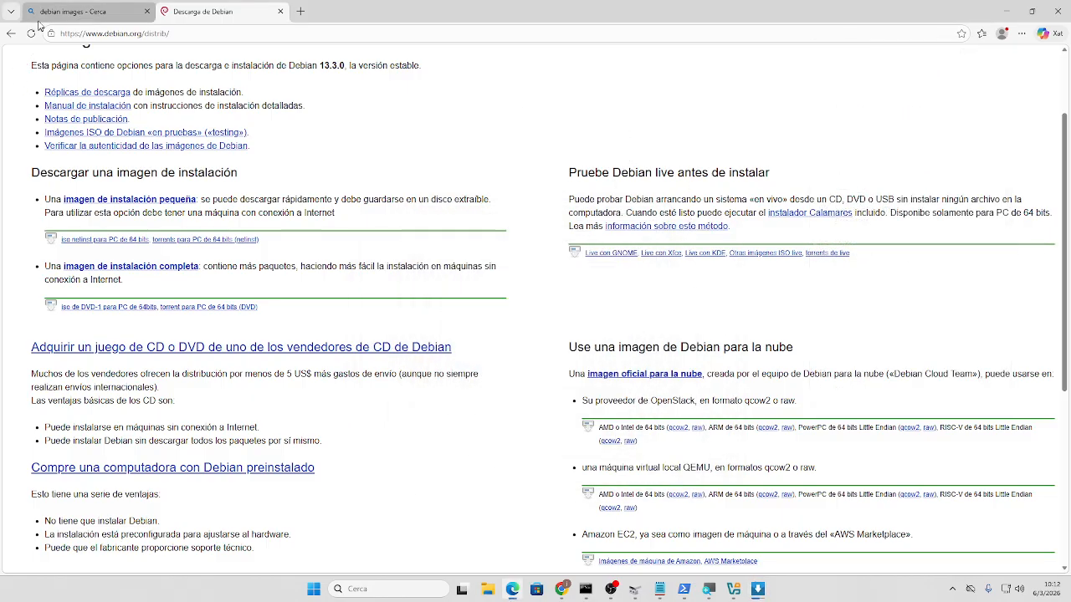
left_click(73, 12)
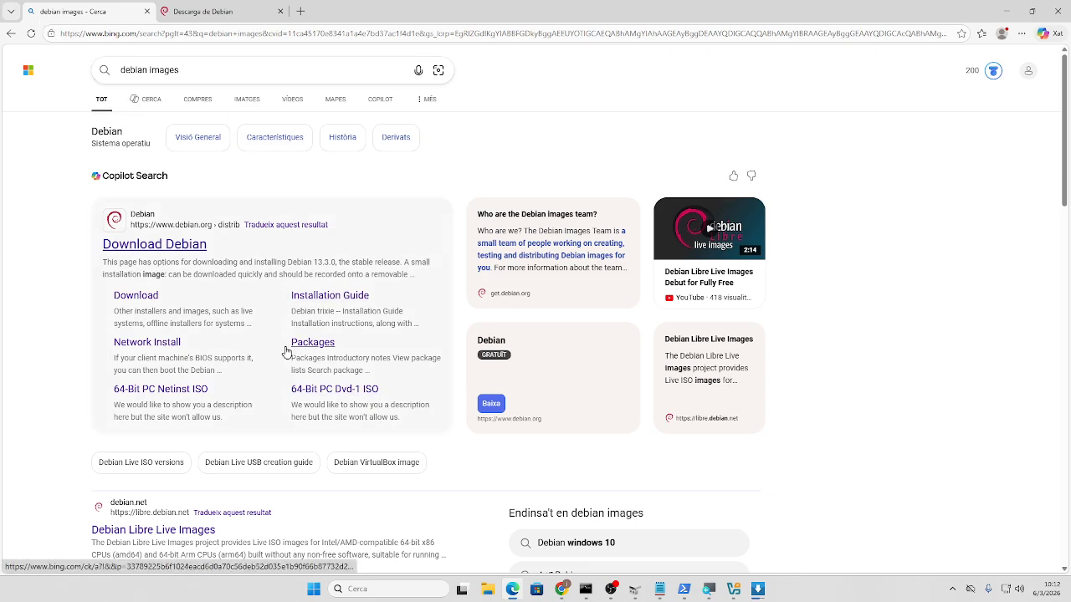
left_click(1007, 12)
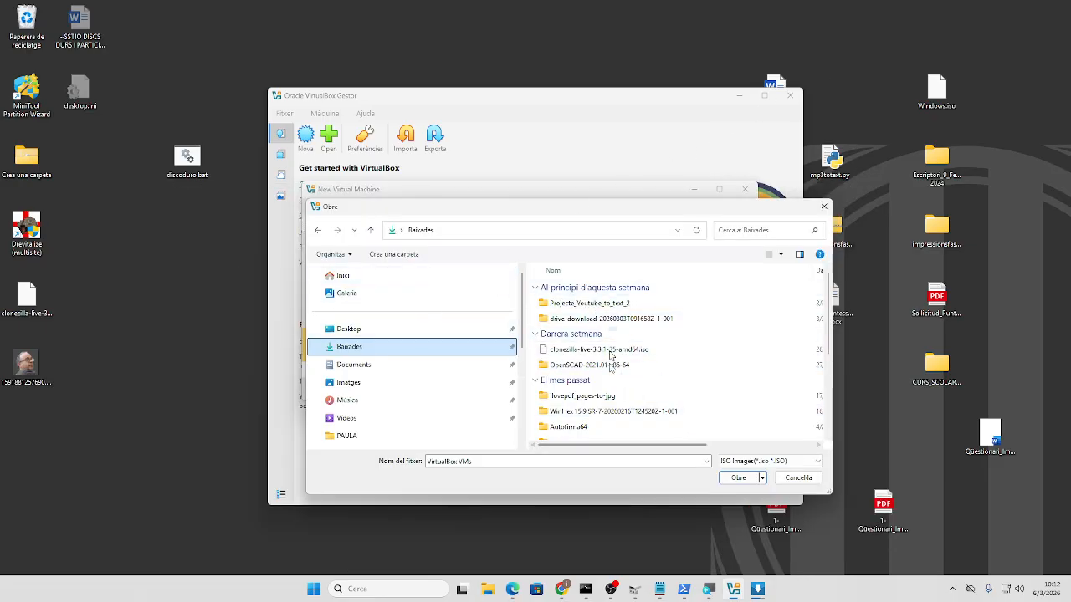
left_click(612, 589)
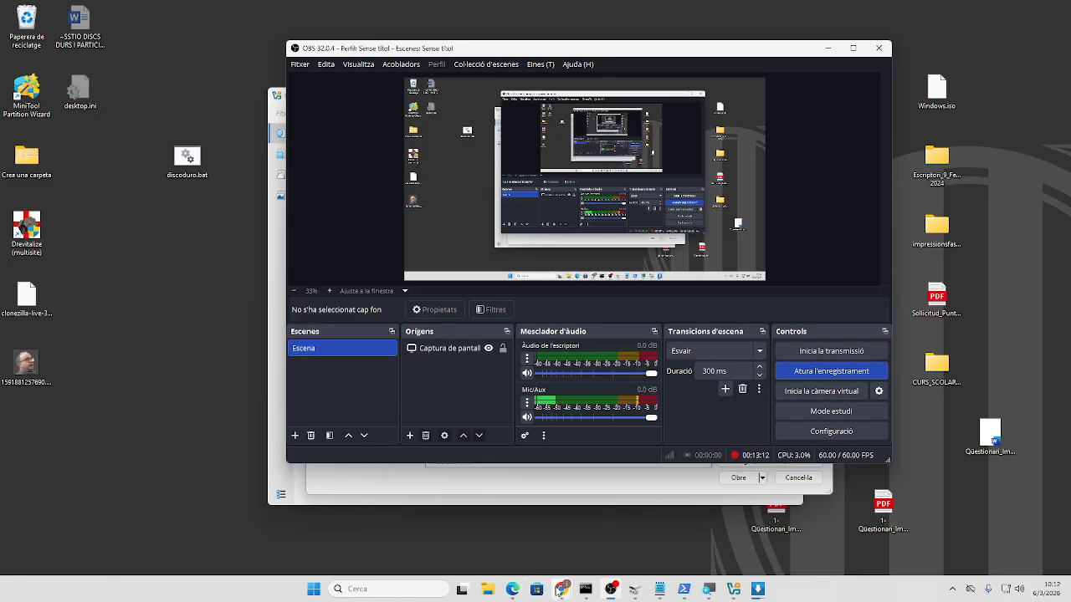
mouse_move(757, 589)
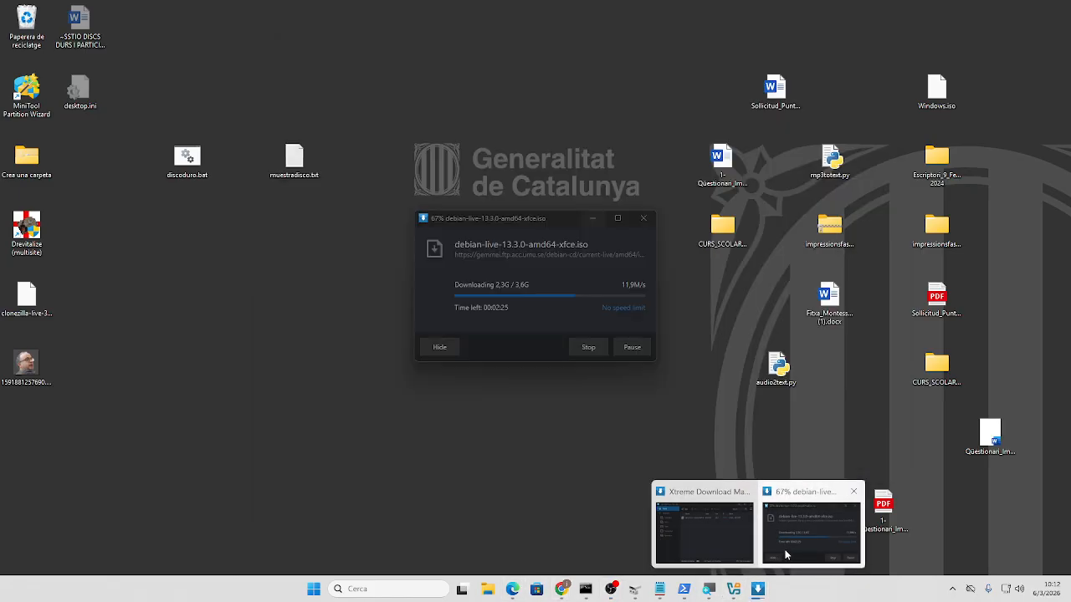
left_click(784, 554)
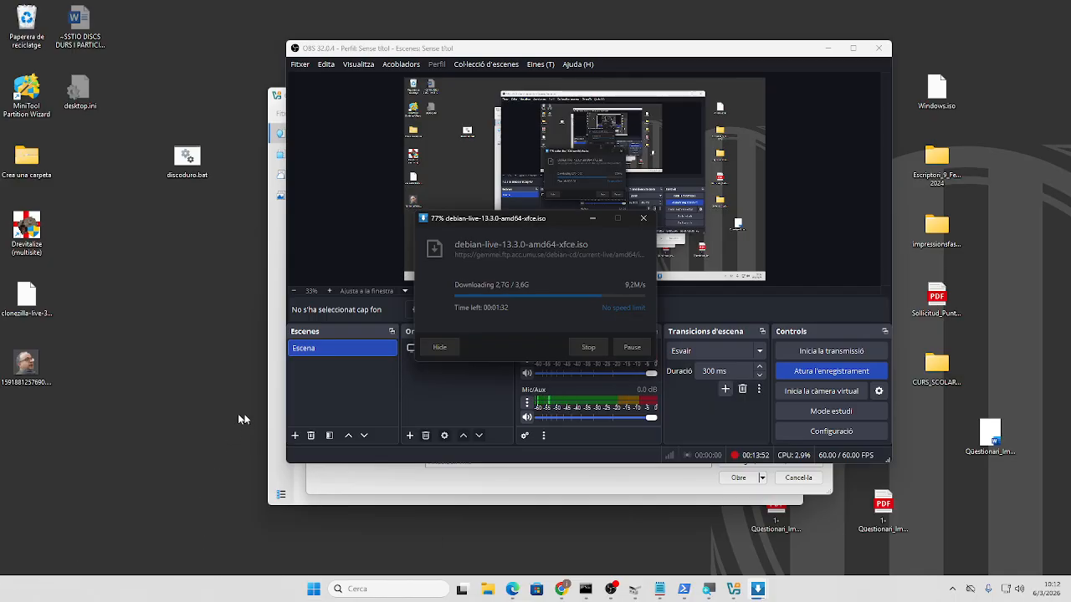
left_click(416, 488)
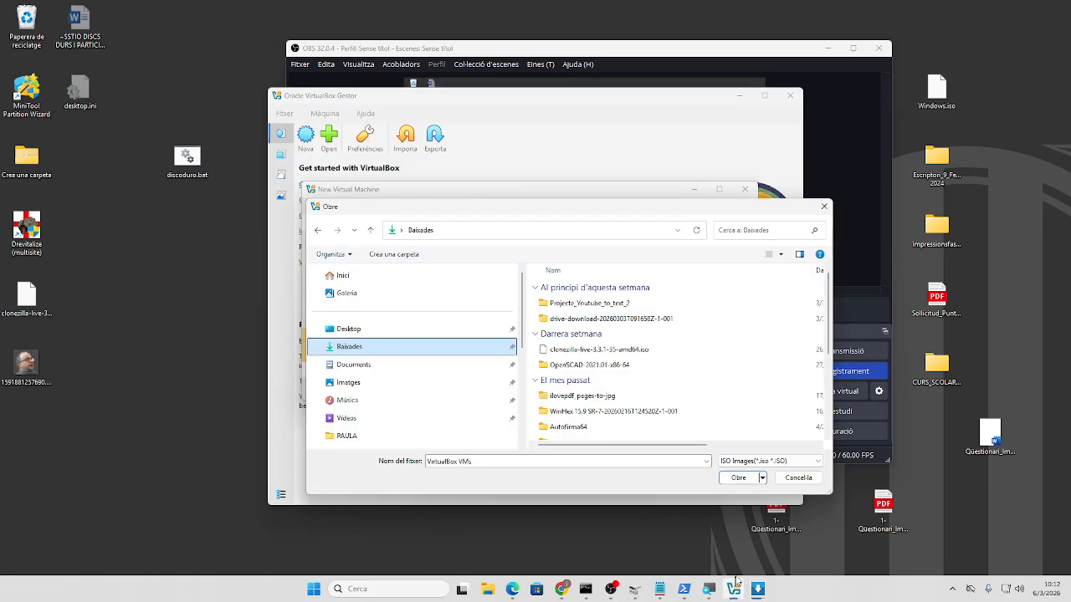
- Check the Debian Xfce ISO download's progress in XDM and wait until it completes
left_click(758, 589)
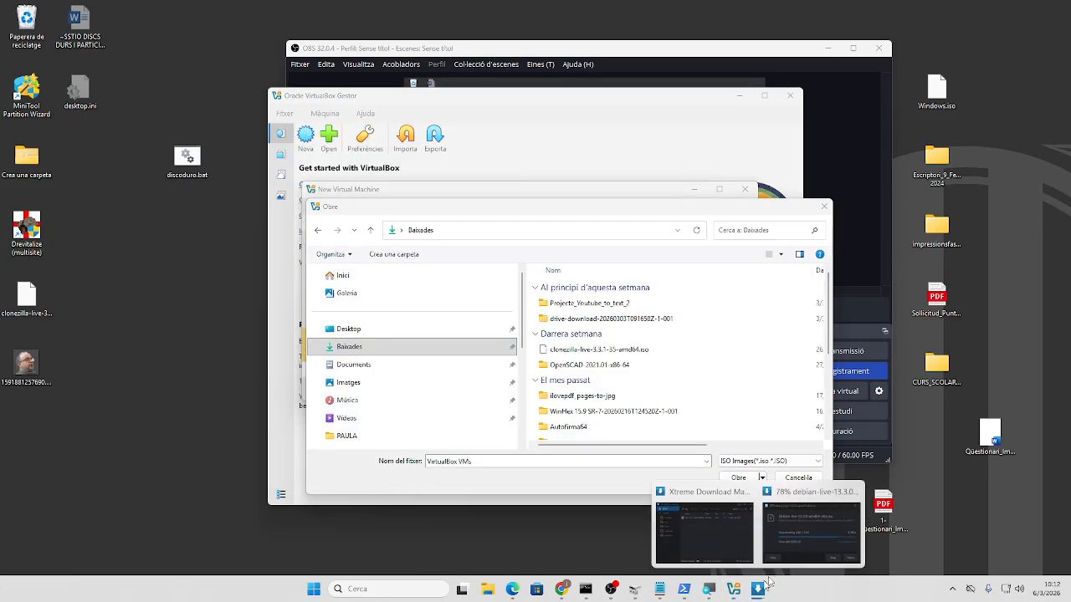
left_click(795, 544)
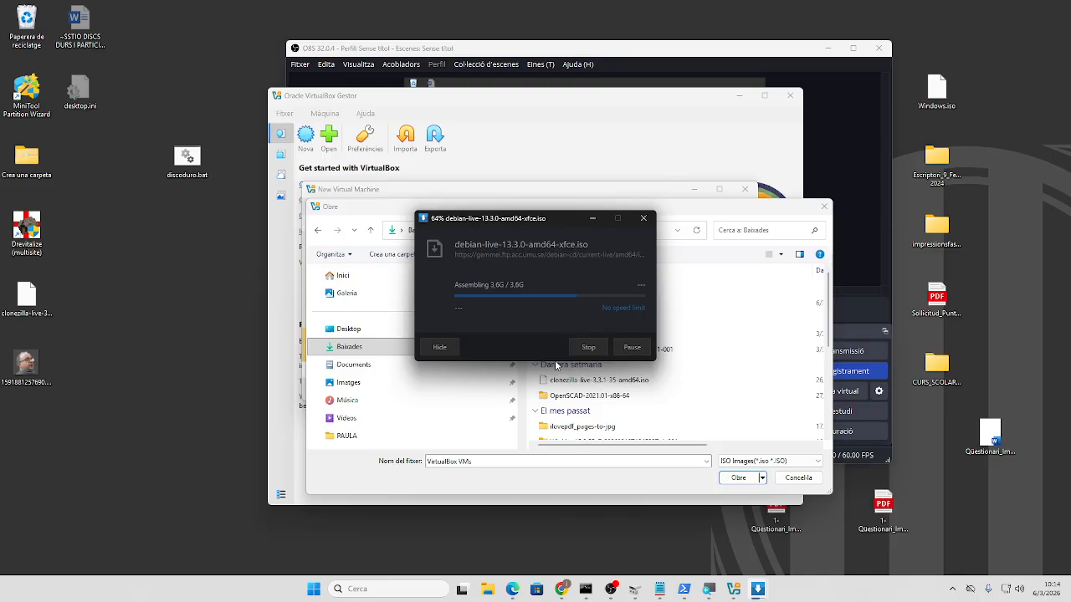
left_click(611, 589)
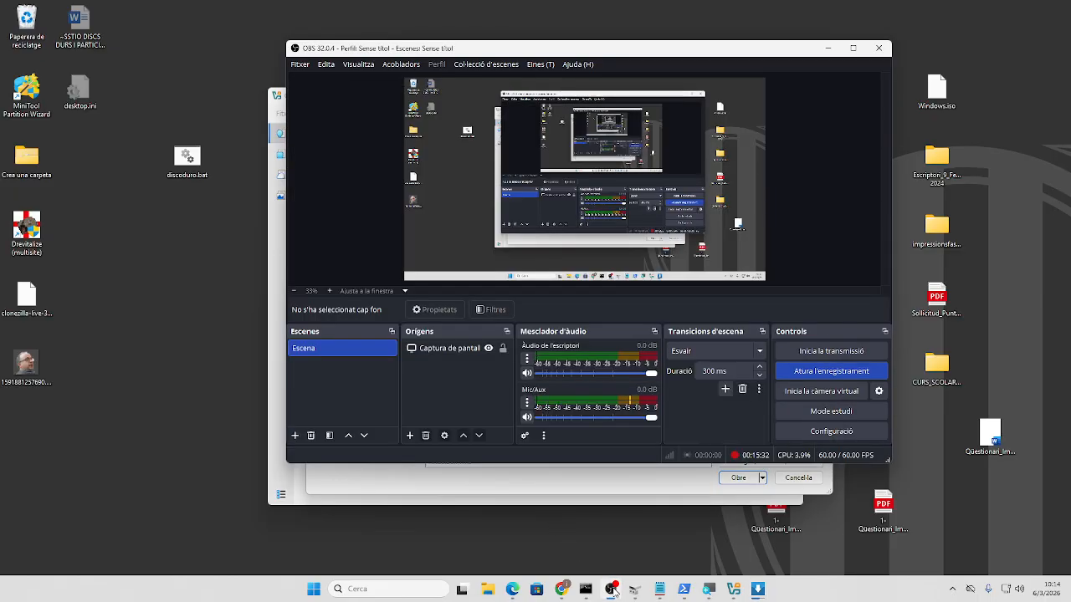
left_click(612, 589)
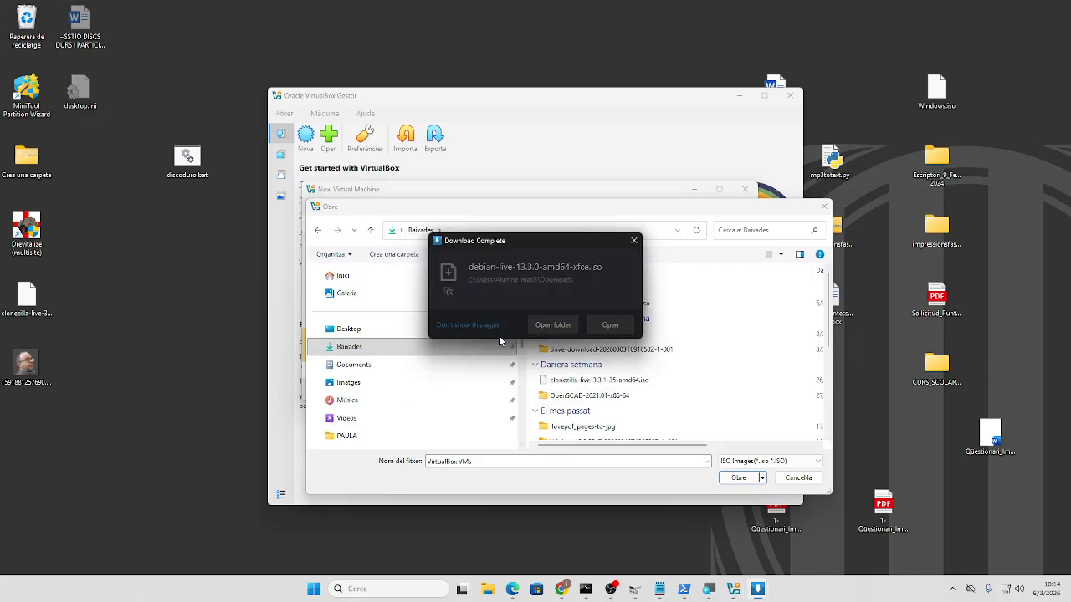
- Open the Baixades folder holding the Debian ISO, maximized, and launch PowerShell from its address bar
left_click(552, 326)
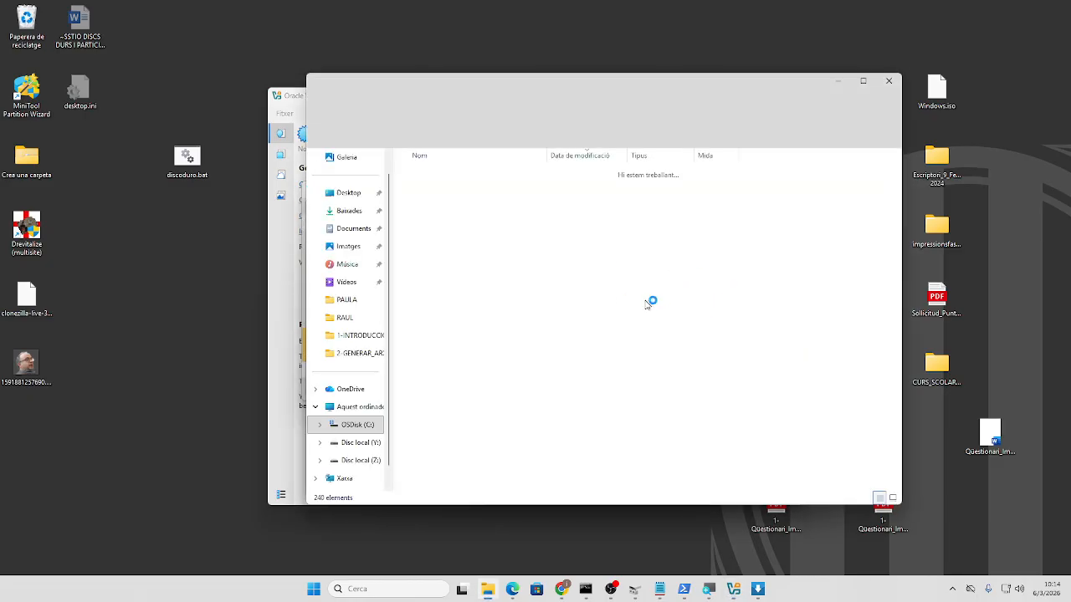
left_click(862, 83)
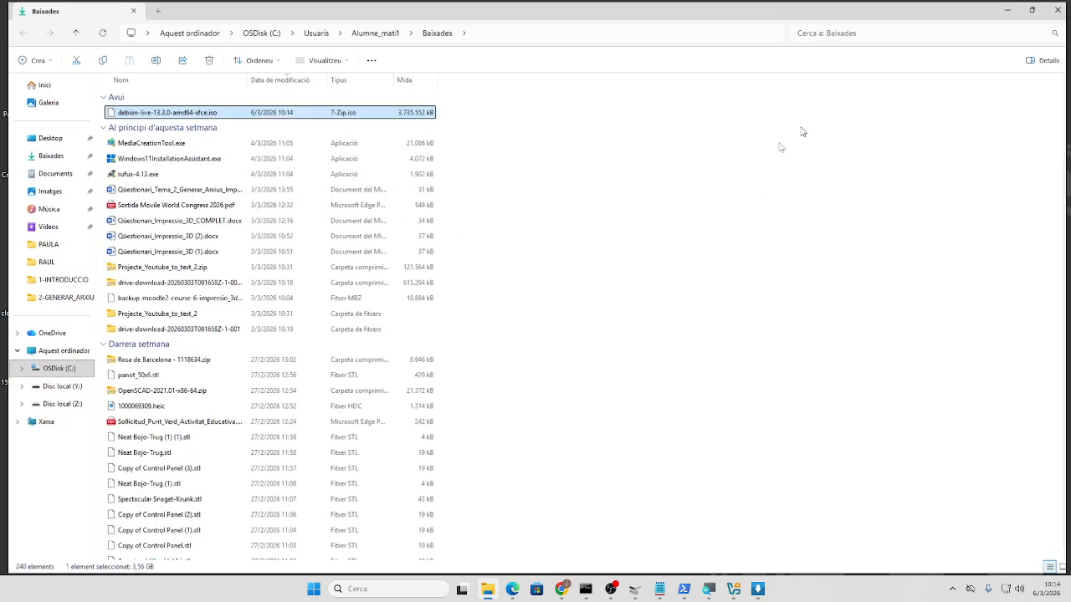
left_click(518, 39)
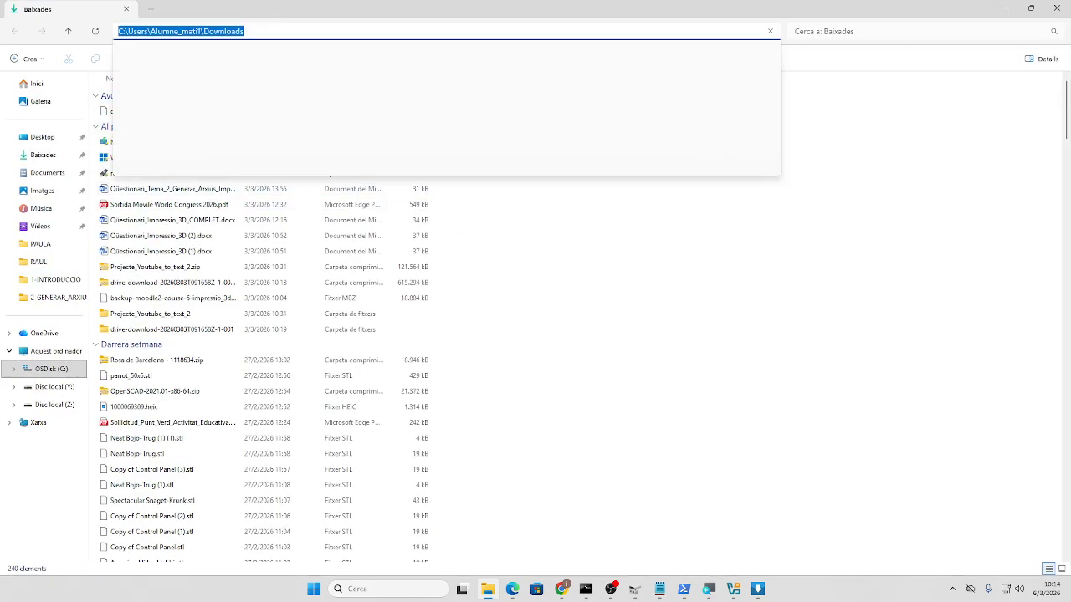
type("powershell")
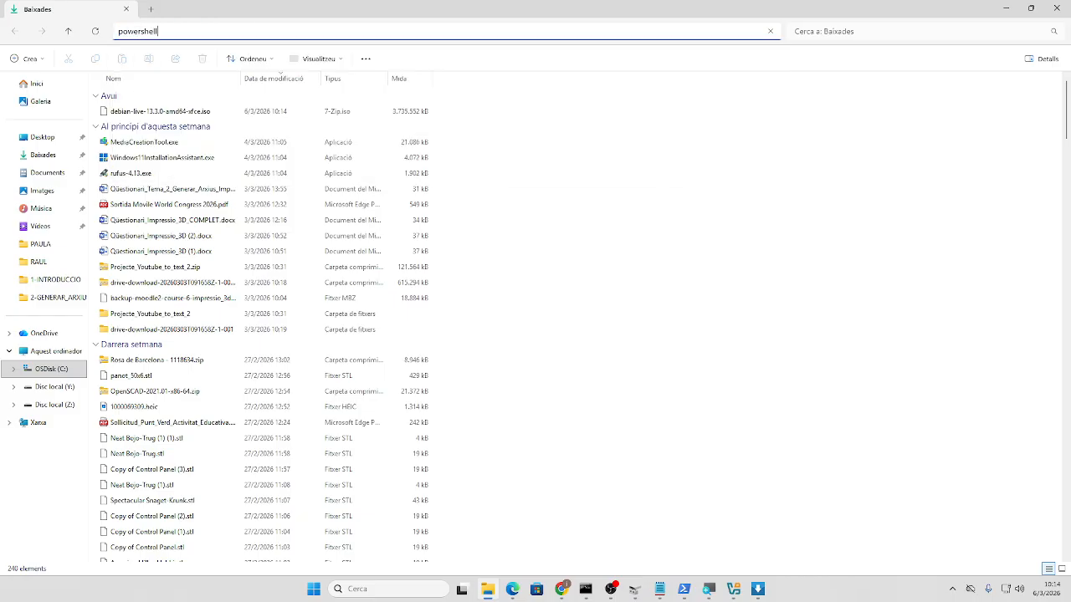
key("Return")
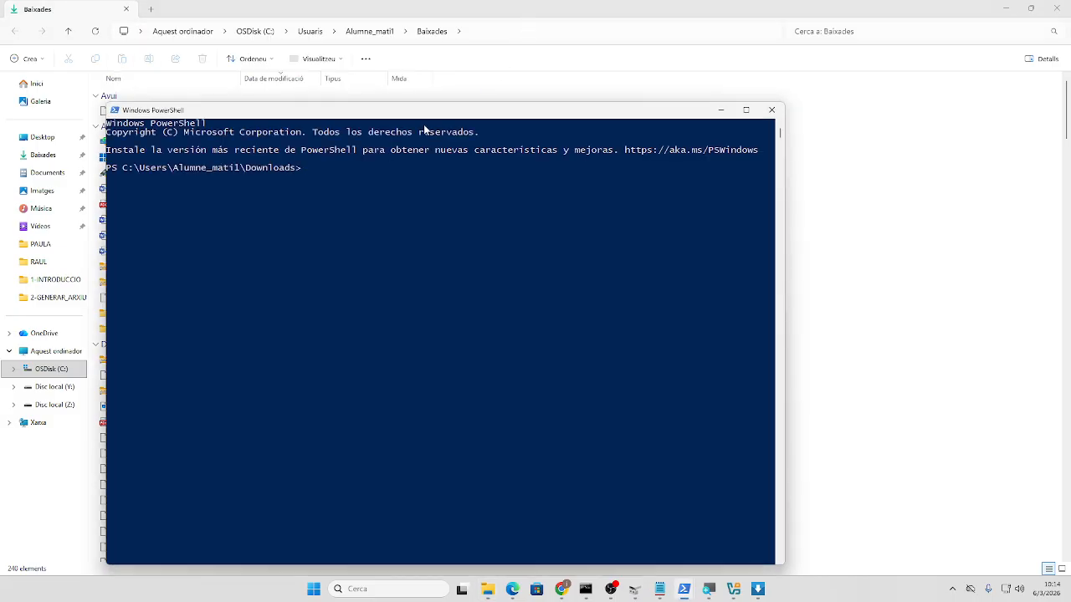
- Compute the Debian ISO's SHA256 hash with Get-FileHash in PowerShell
left_click_drag(428, 115, 409, 233)
type("get-")
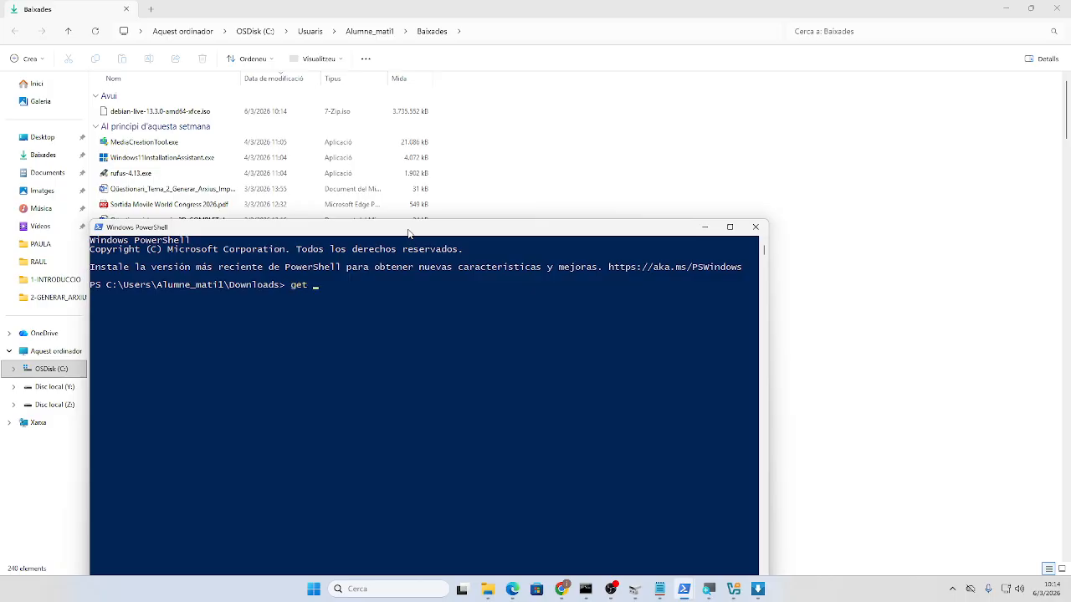
type("di")
key("BackSpace")
type("file")
key("Tab")
type("deb")
key("Tab")
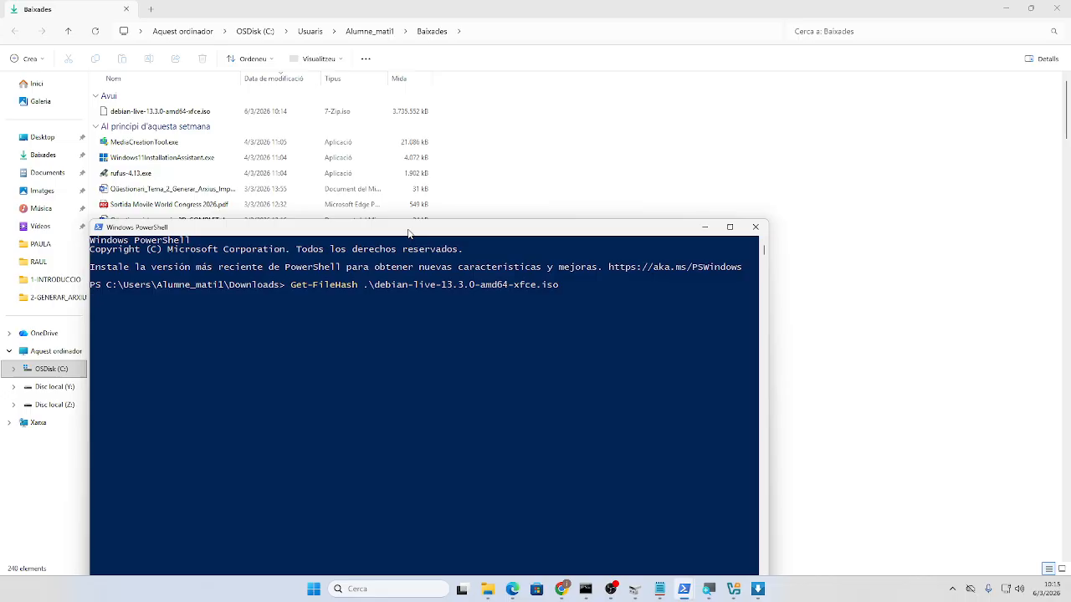
key("Return")
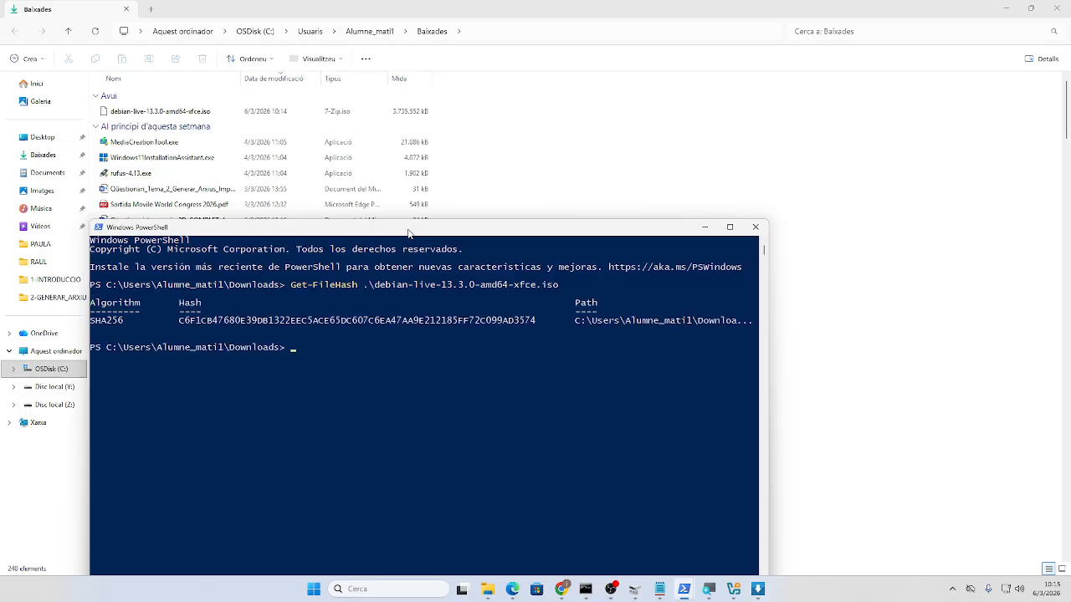
- Copy the resulting hash (C6F1CB47…AD3574) and bring Microsoft Edge to the front
left_click_drag(176, 322, 540, 324)
right_click(475, 231)
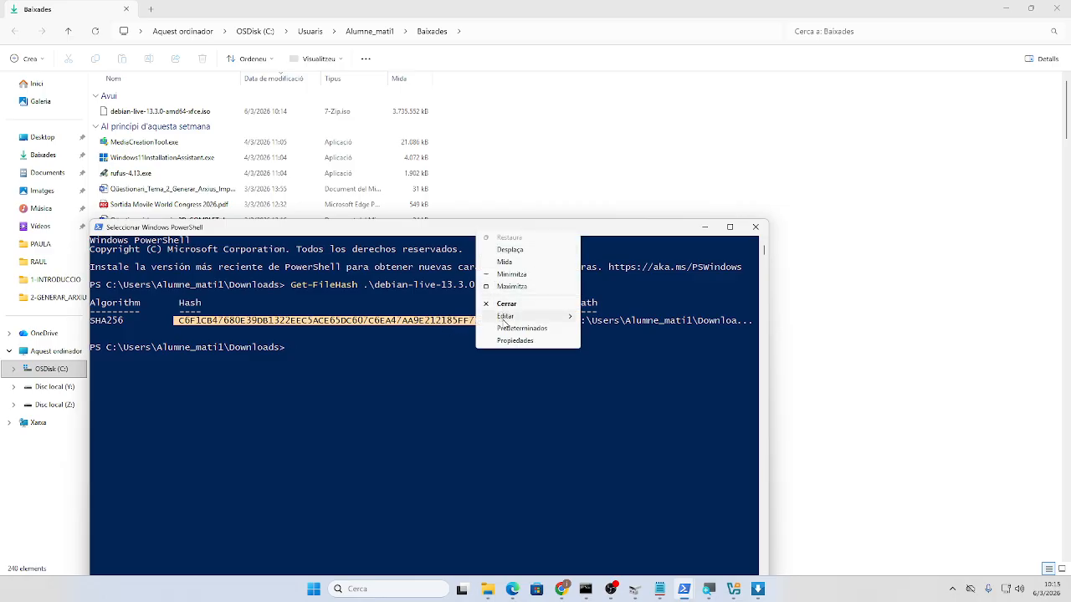
mouse_move(506, 318)
left_click(607, 328)
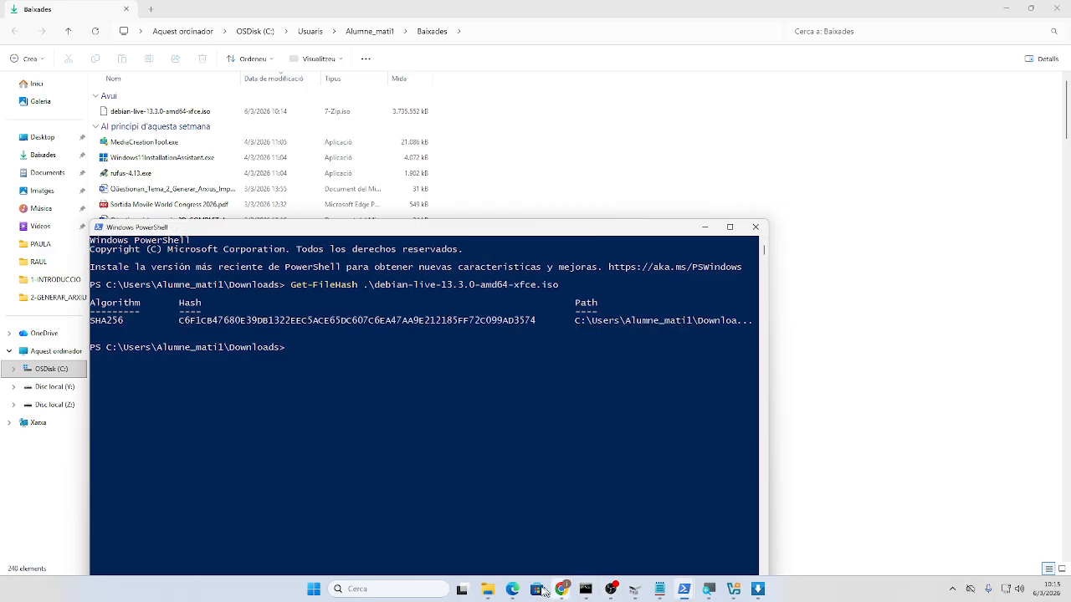
left_click(512, 589)
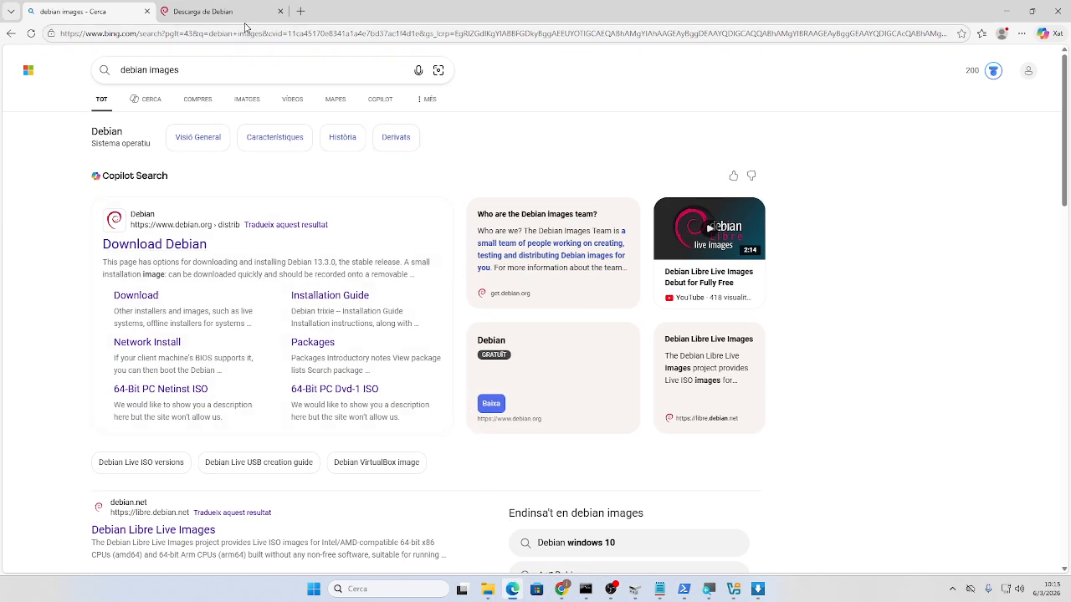
- Search the pasted hash from the Descarga de Debian tab, then minimize Edge and PowerShell
left_click(245, 11)
left_click(245, 34)
type("C6F1CB47680E39DB1322EEC5ACE65DC607C6EA47AA9E212185FF72C099AD3574")
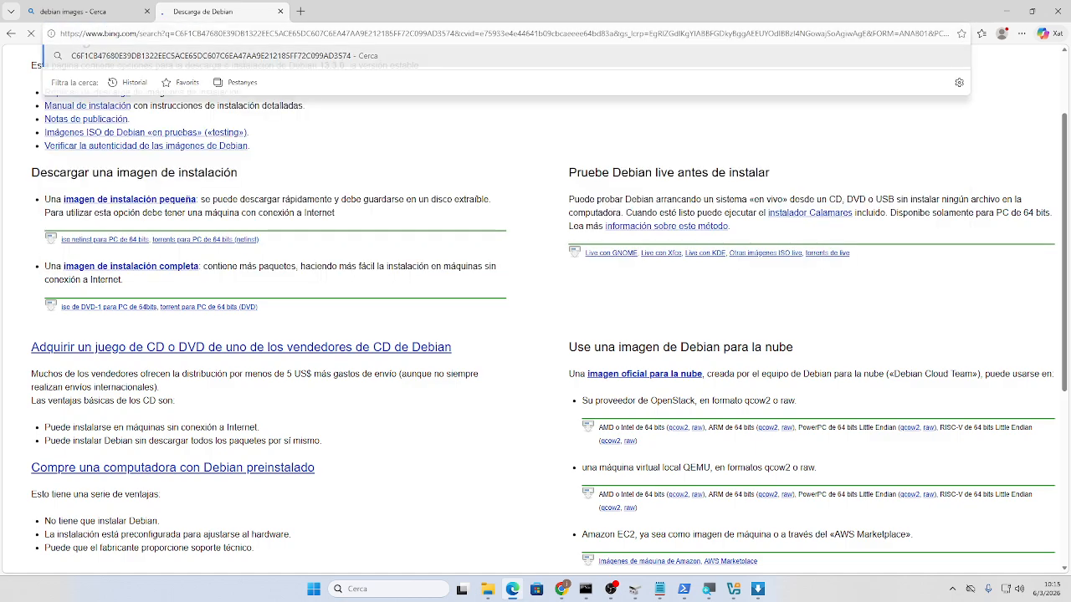
key("Return")
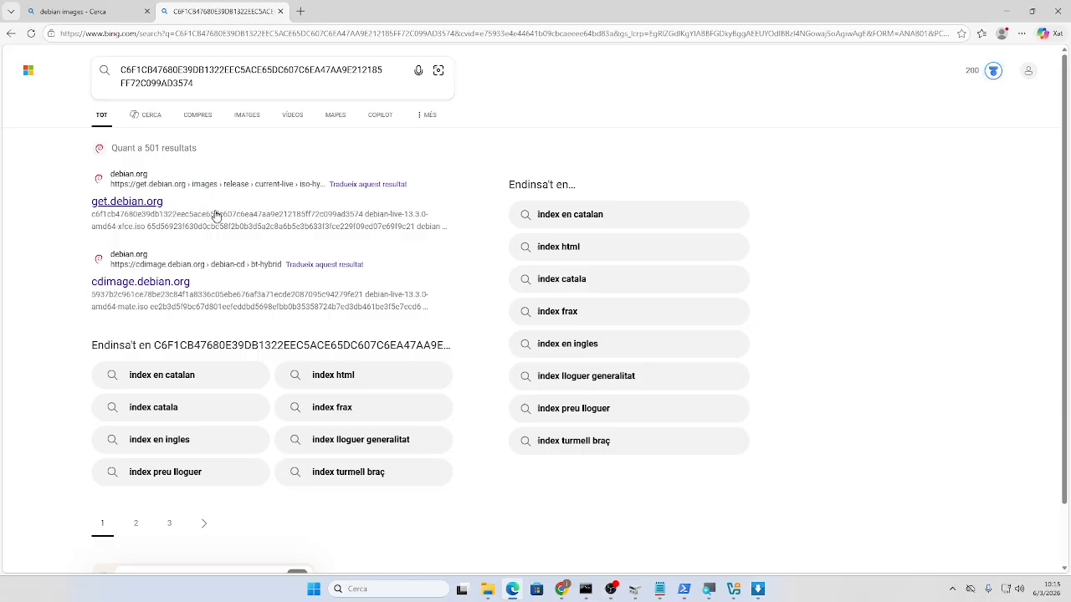
left_click(1006, 11)
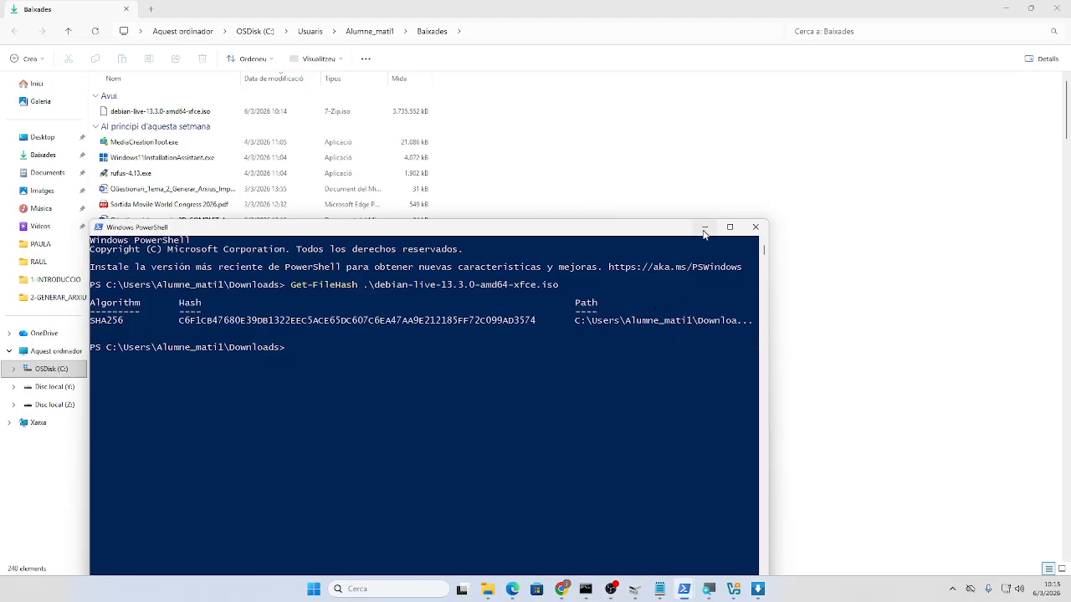
left_click(704, 228)
- Attach debian-live-13.3.0-amd64-xfce.iso from Baixades as the new VM's ISO image
left_click(1007, 8)
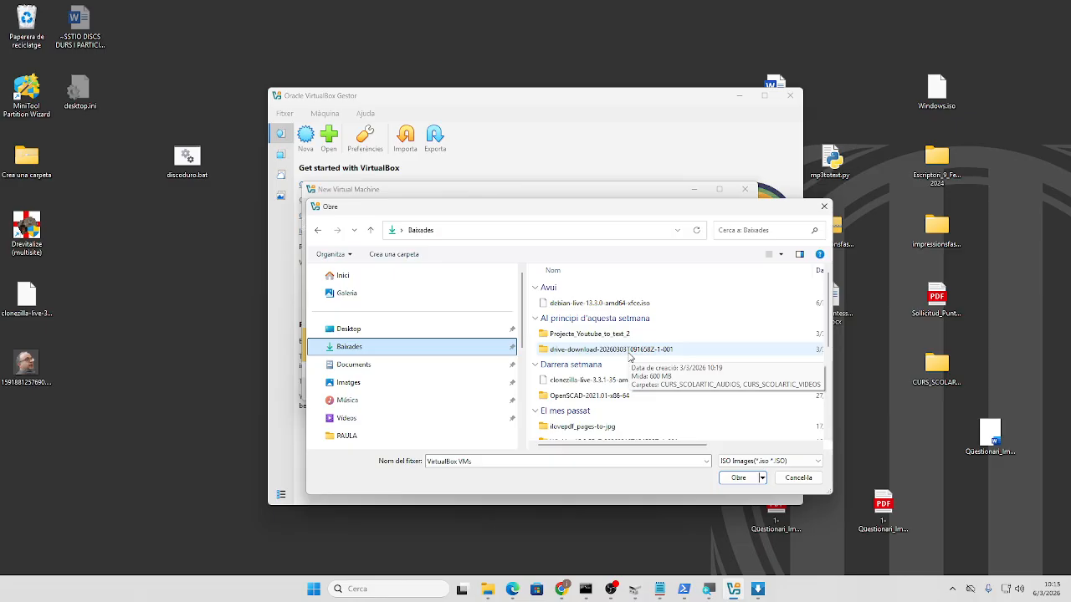
left_click(798, 479)
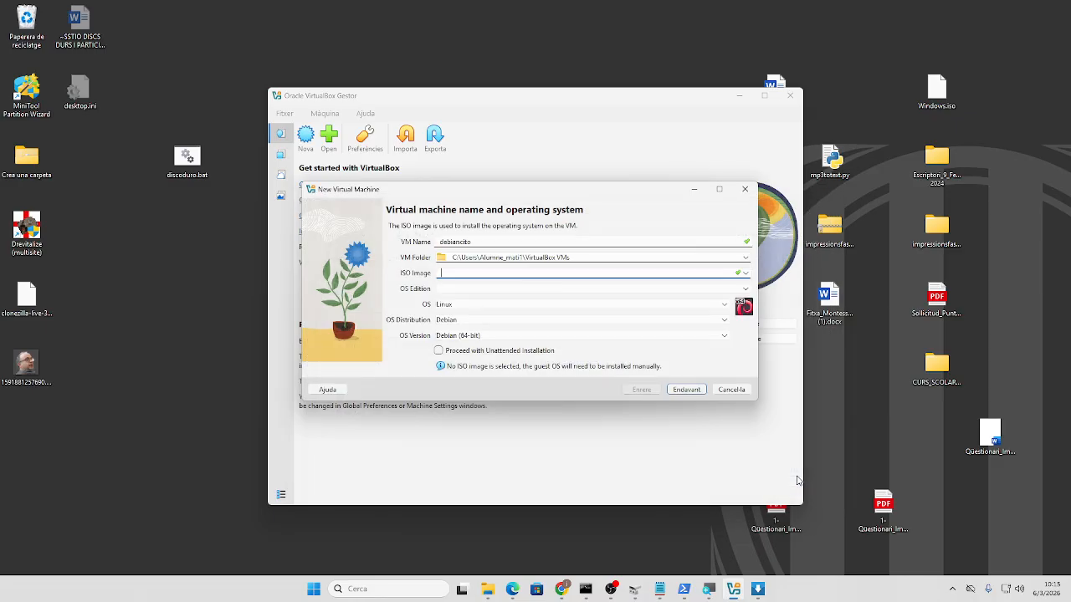
left_click(746, 274)
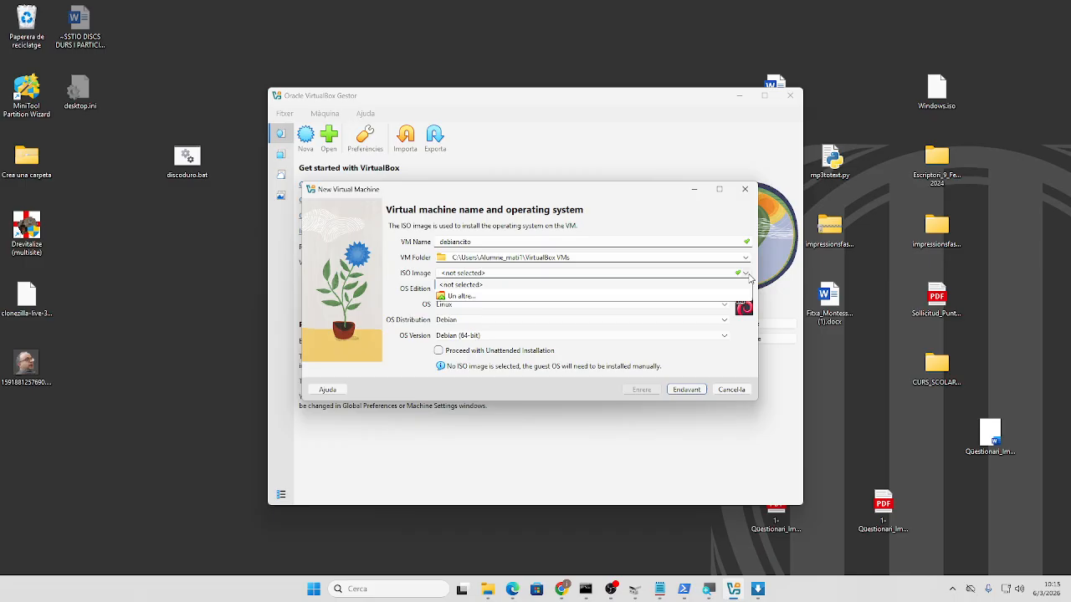
left_click(513, 302)
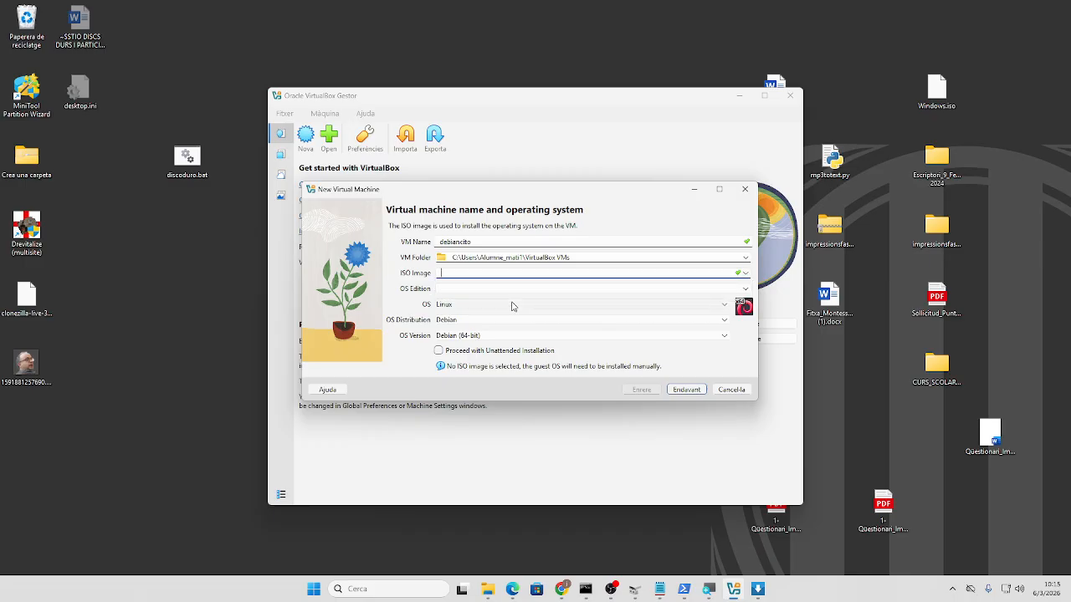
left_click(745, 273)
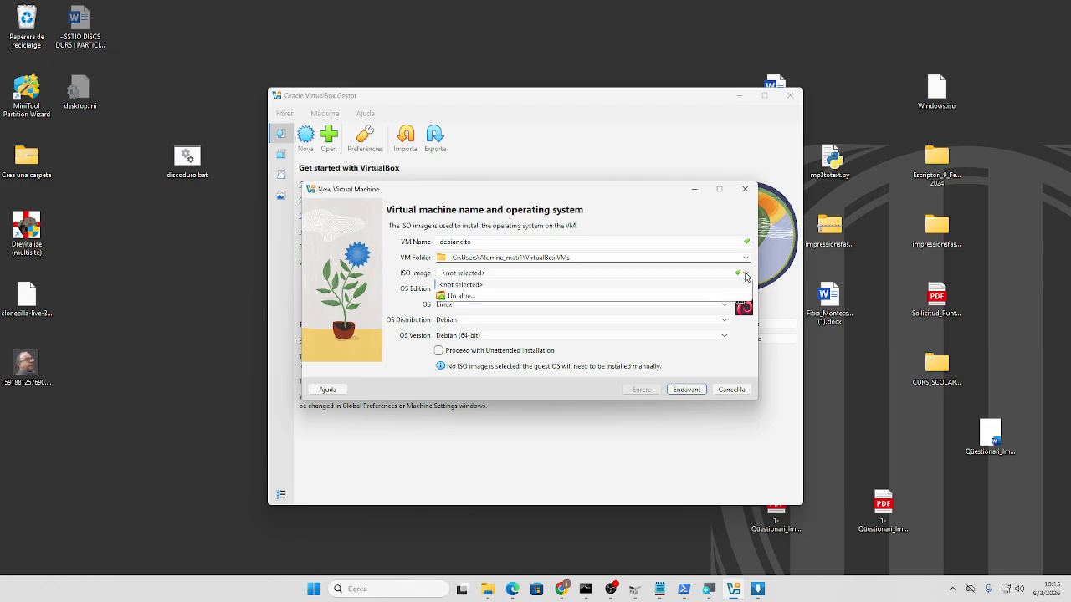
left_click(489, 298)
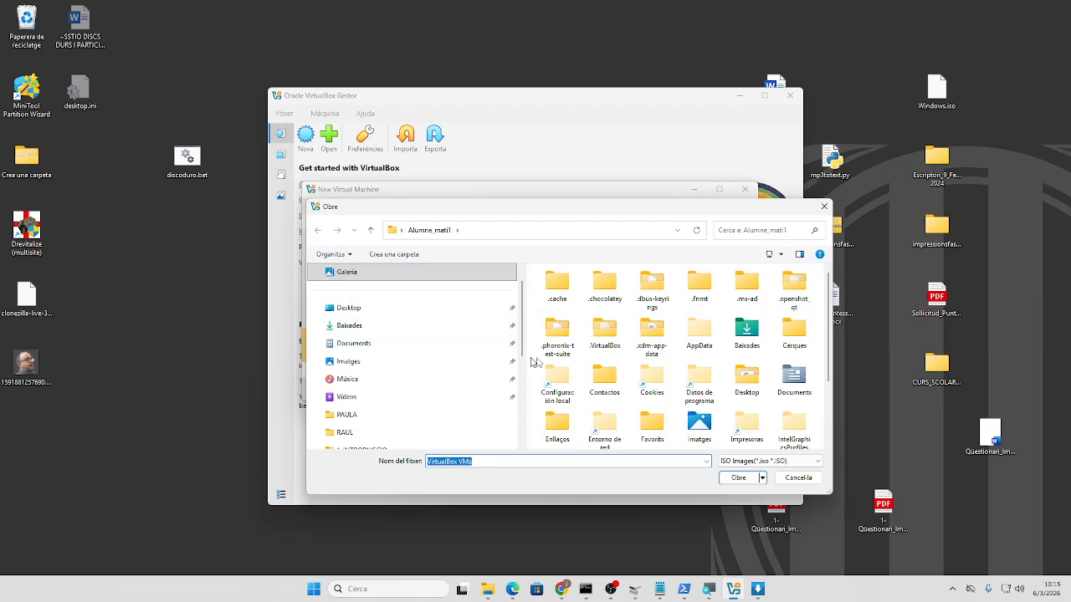
left_click(373, 331)
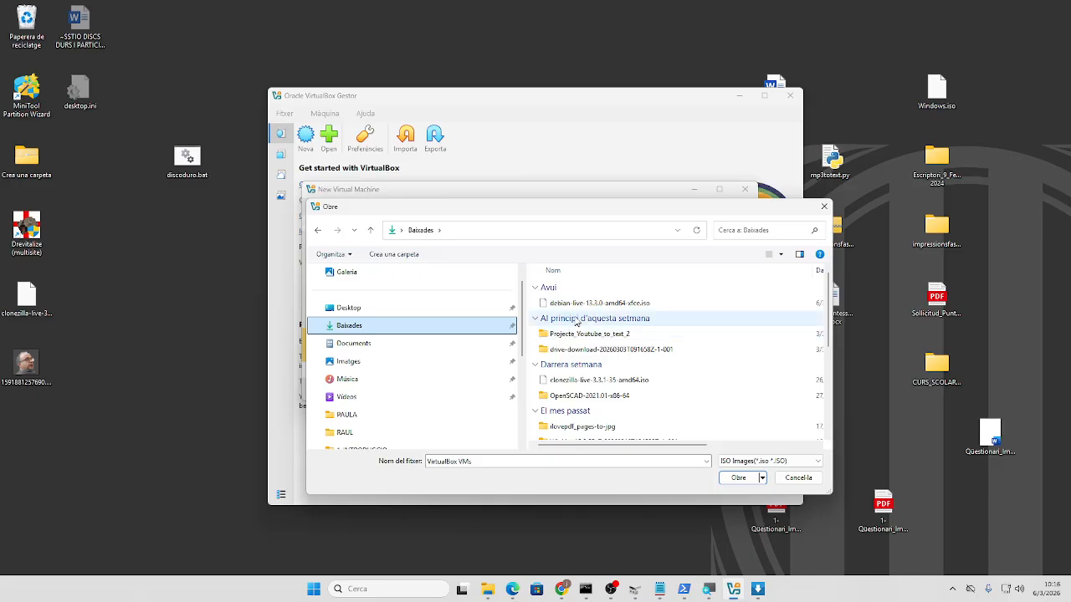
left_click(580, 304)
double_click(581, 304)
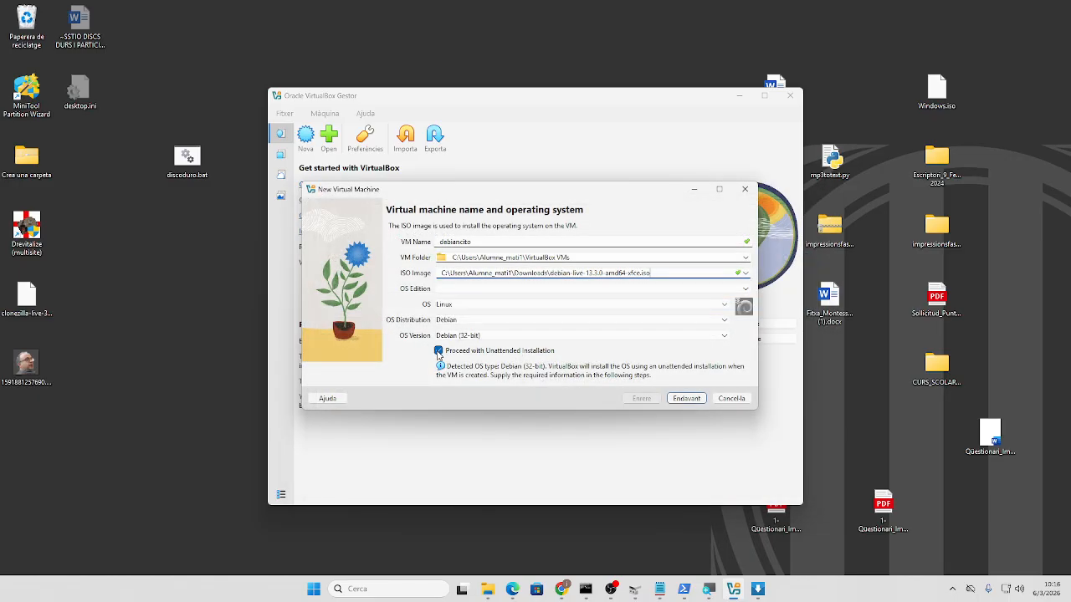
- Turn off unattended installation, set the OS version to Debian (64-bit), and continue
left_click(438, 351)
left_click(458, 337)
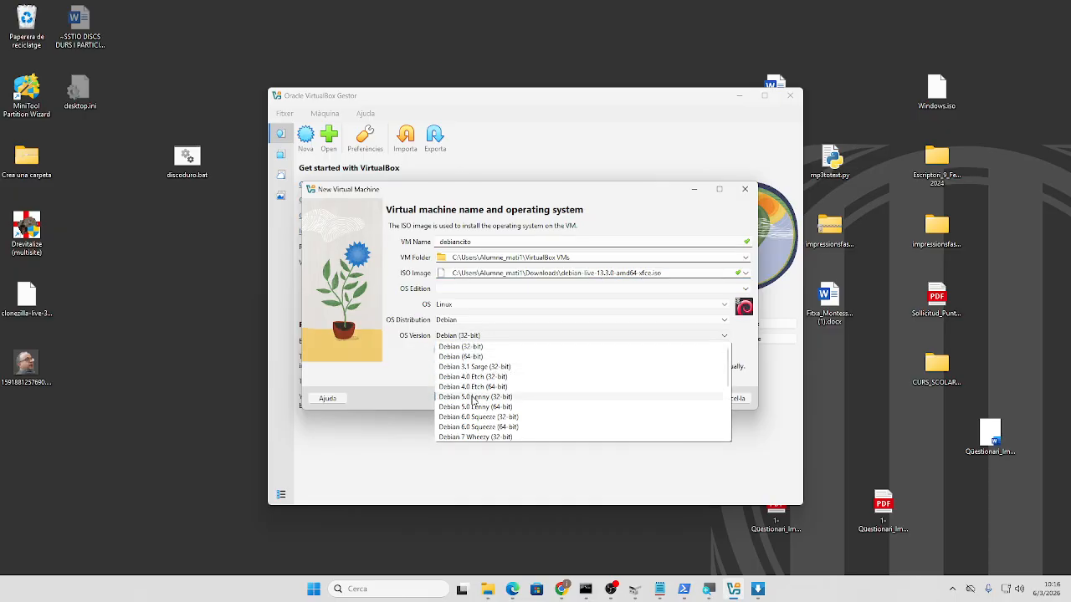
left_click(467, 357)
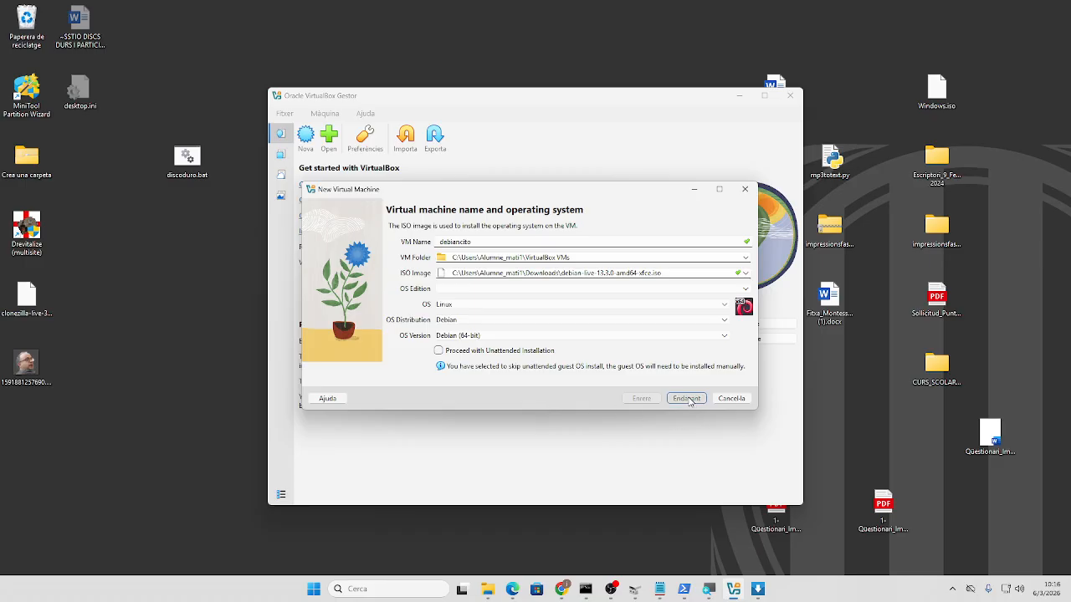
left_click(686, 400)
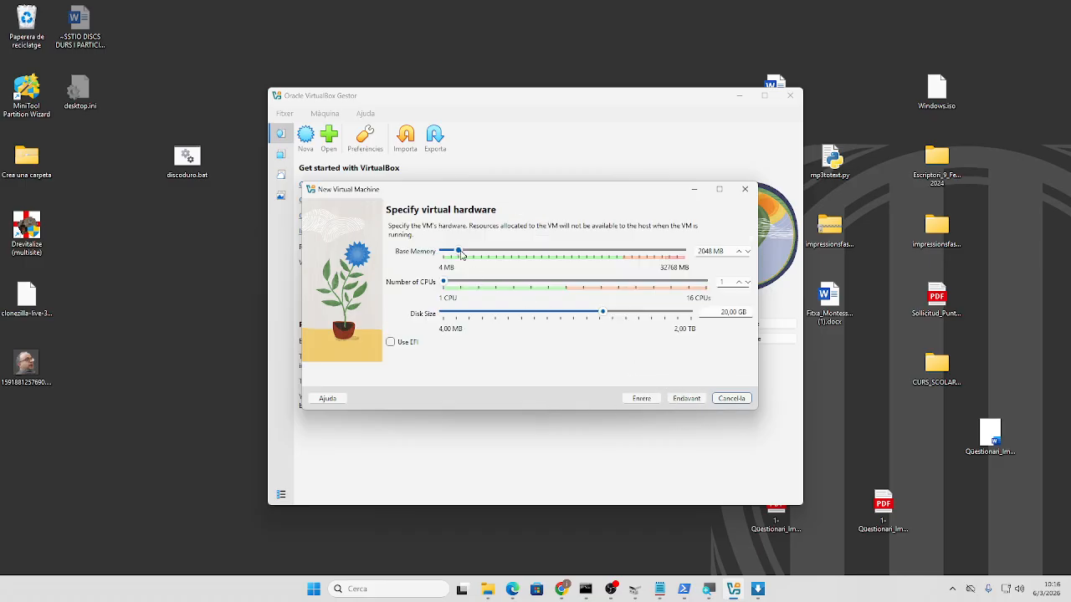
- Set base memory to 19344 MB and 5 CPUs, keep the 20 GB disk, and finish
left_click_drag(458, 250, 588, 257)
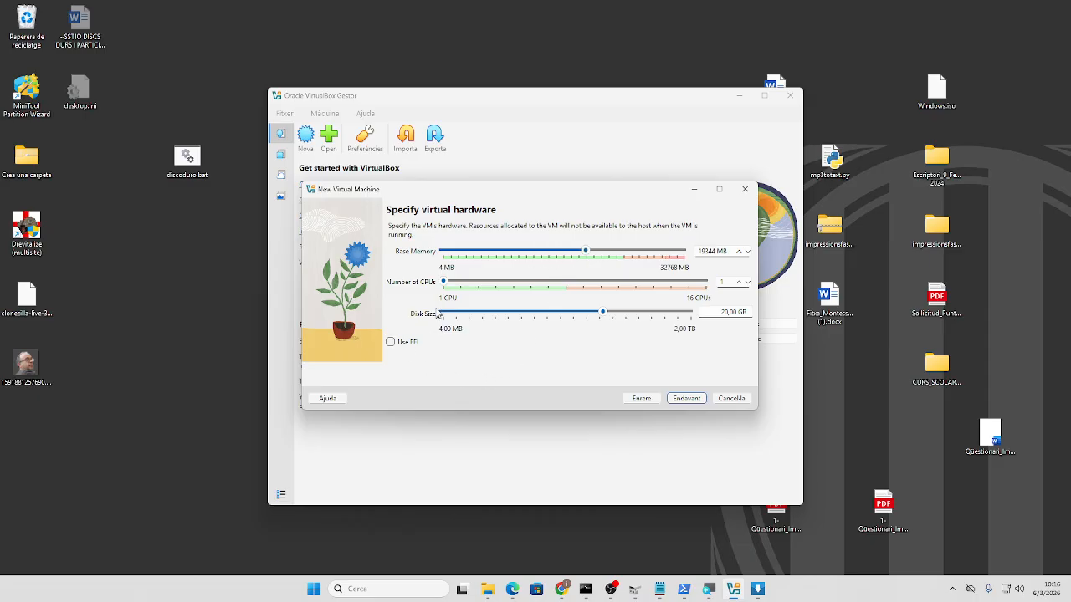
left_click_drag(444, 284, 517, 291)
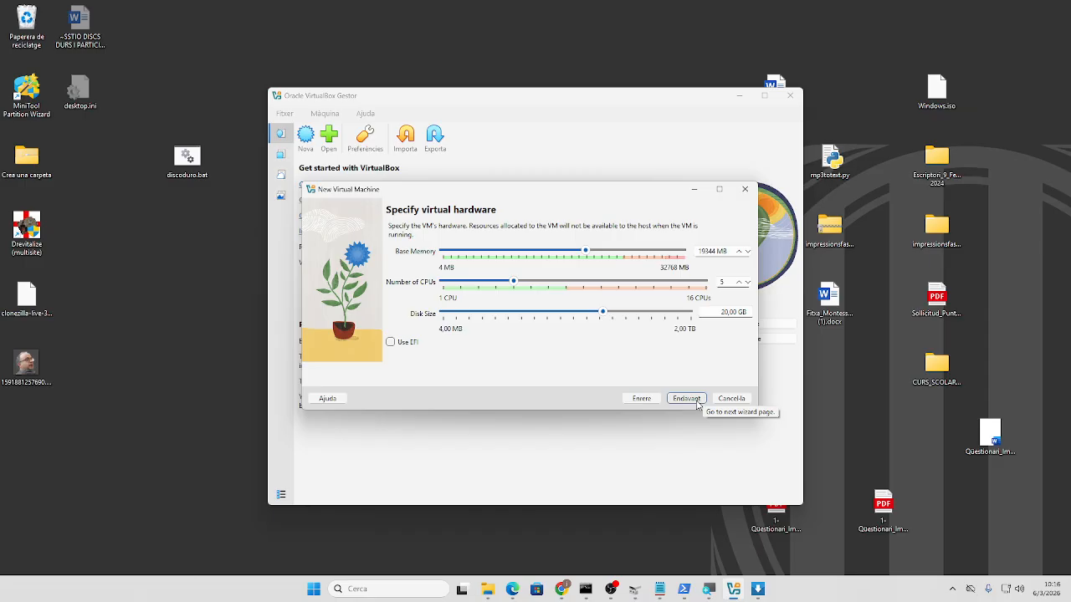
left_click(695, 402)
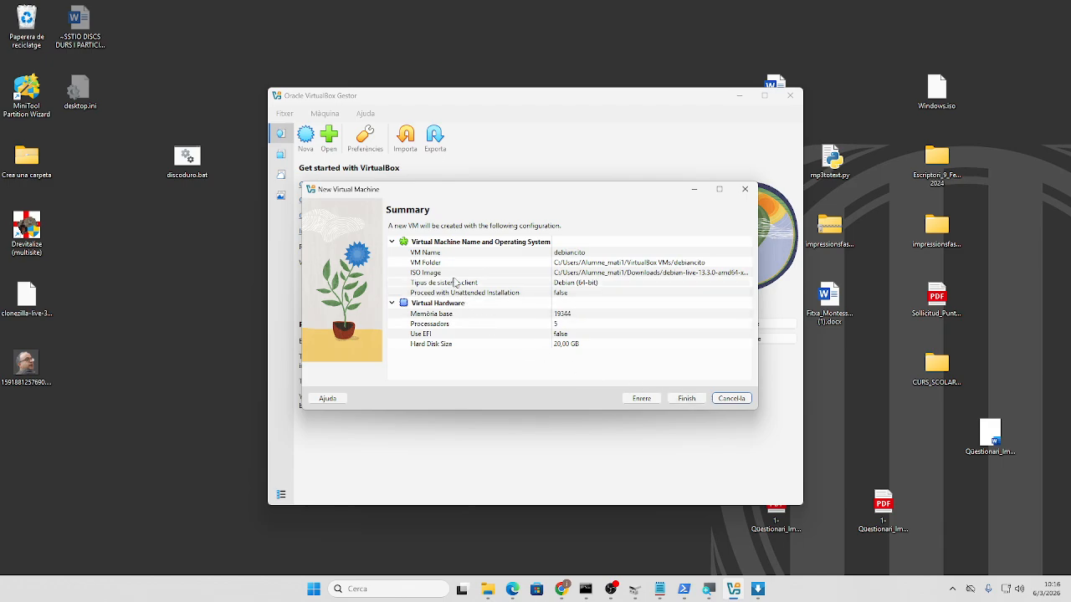
left_click(682, 401)
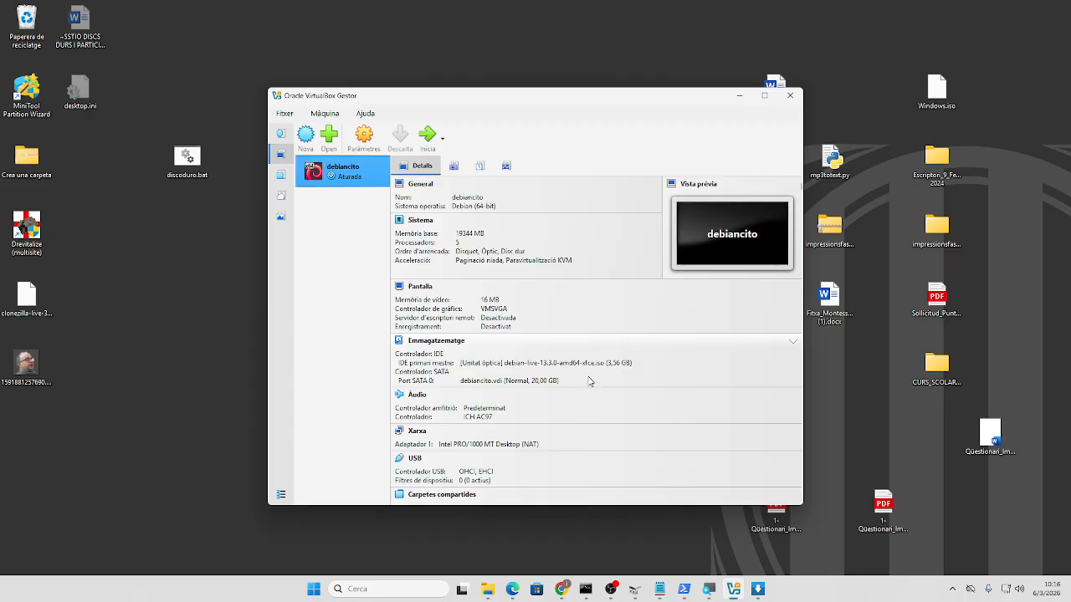
- Reorder debiancito's boot devices to Òptic, Disc dur, Disquet, save, and start the VM
scroll(590, 378, "down", 1)
scroll(590, 383, "up", 1)
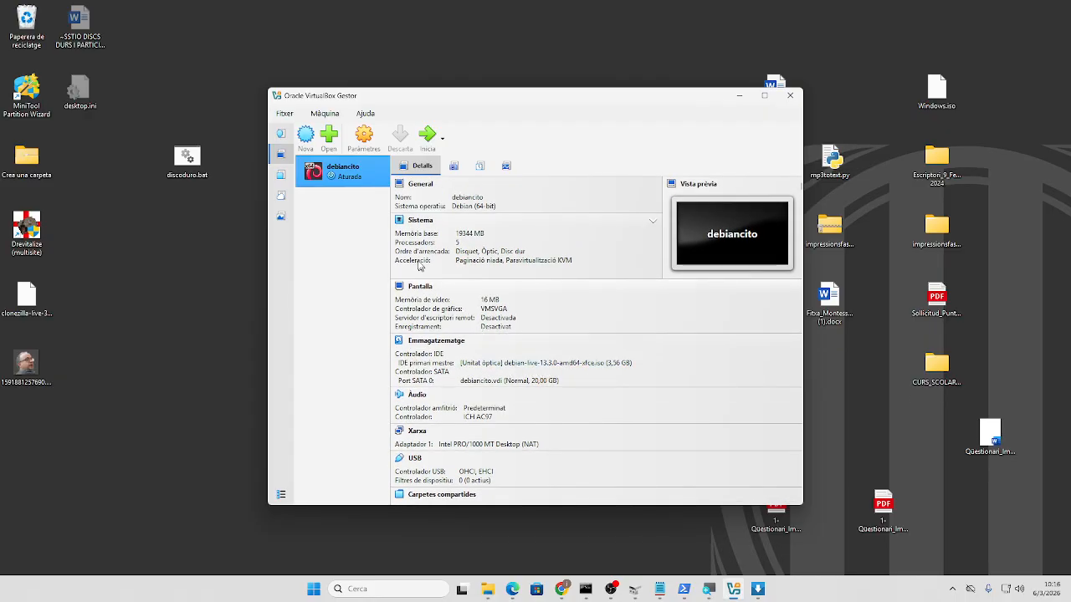
left_click(364, 141)
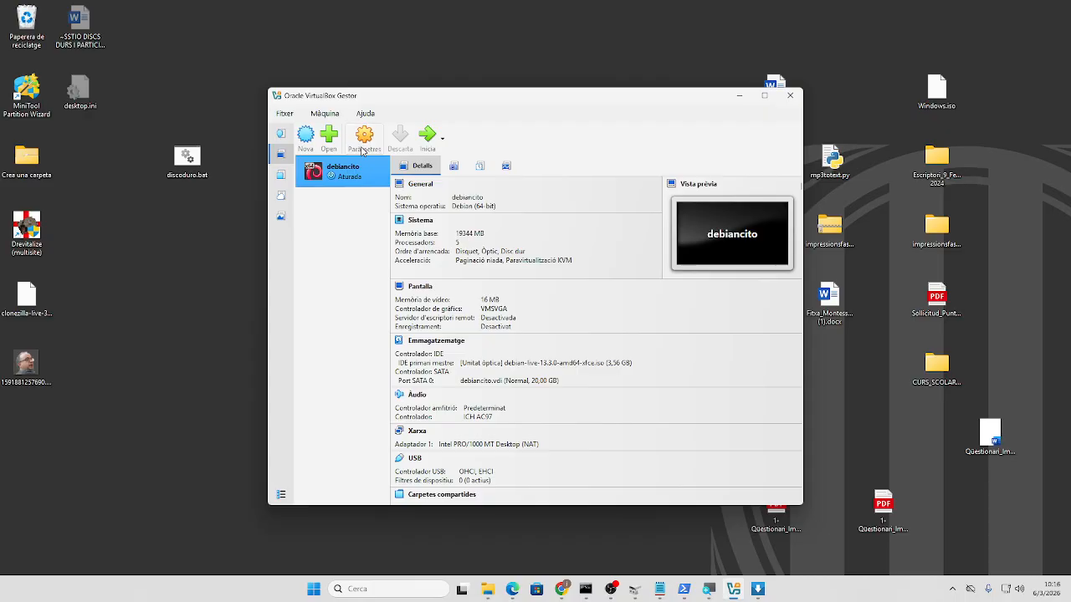
left_click(339, 236)
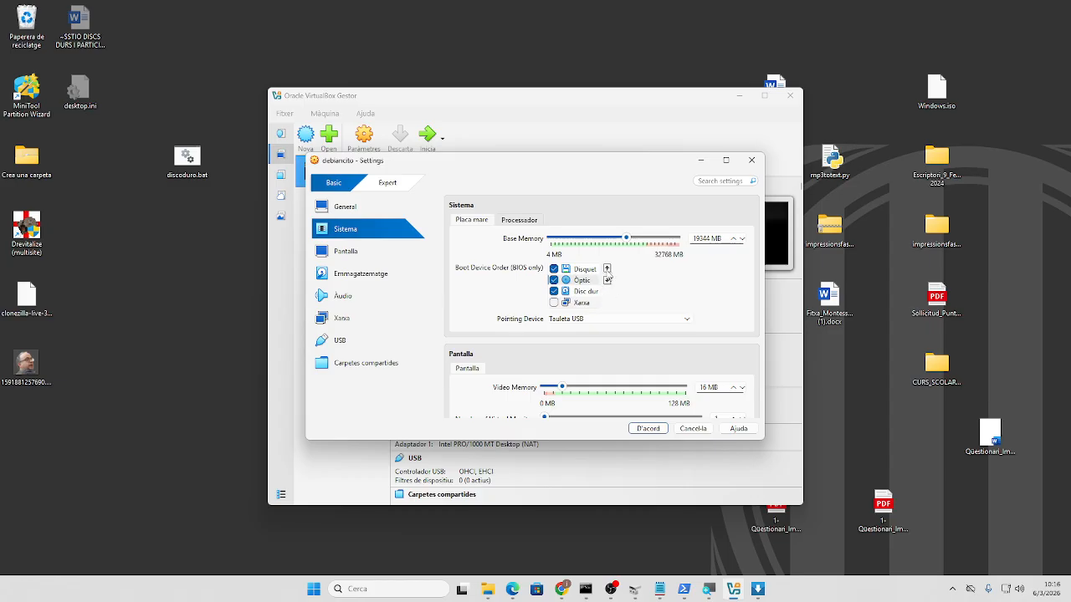
left_click(608, 279)
left_click(586, 291)
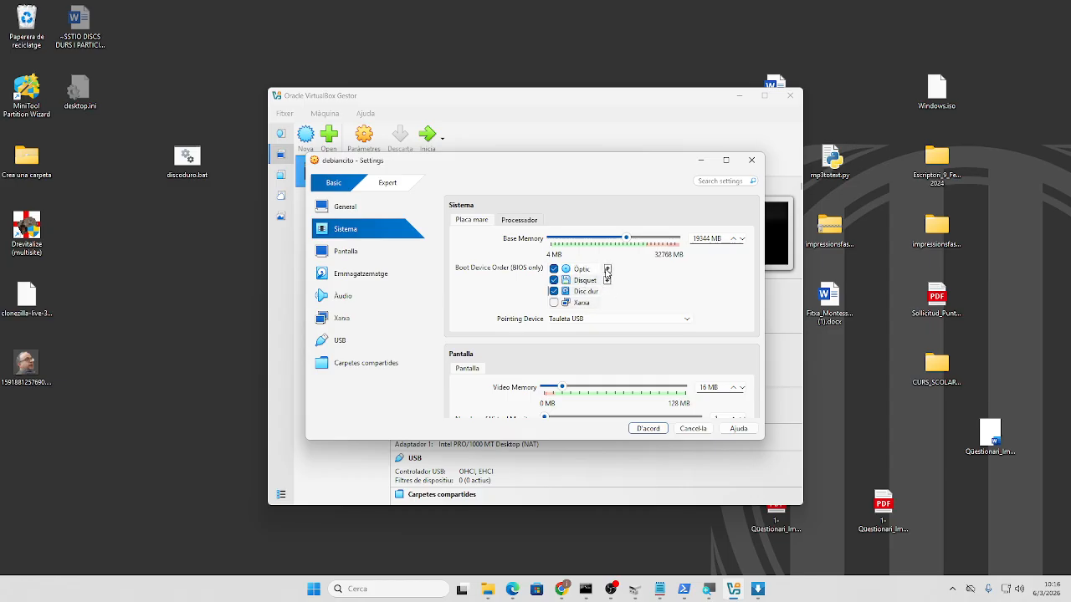
left_click(608, 271)
left_click(649, 429)
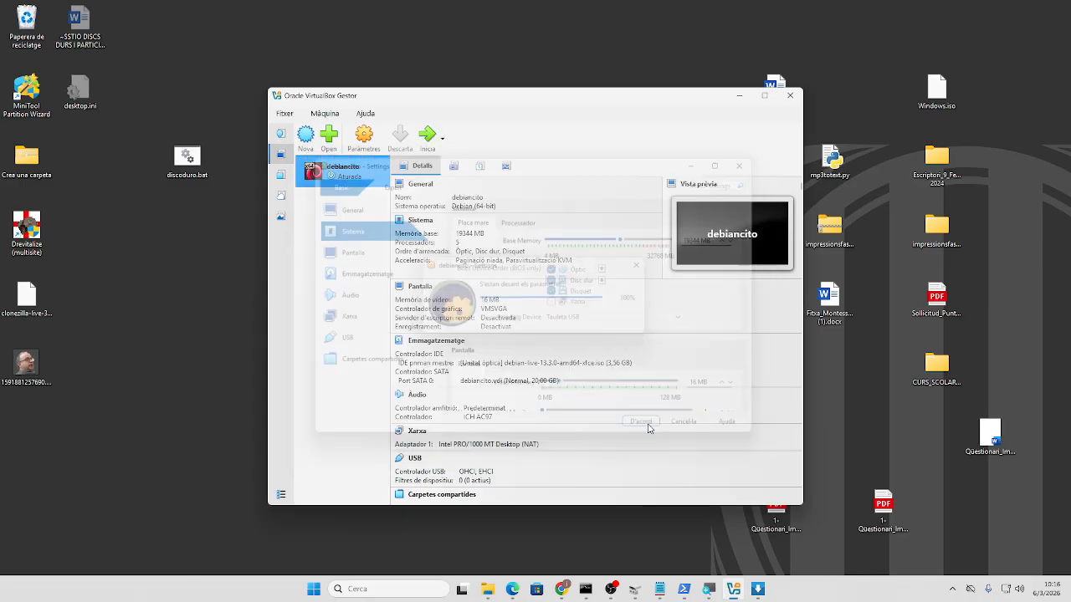
left_click(428, 138)
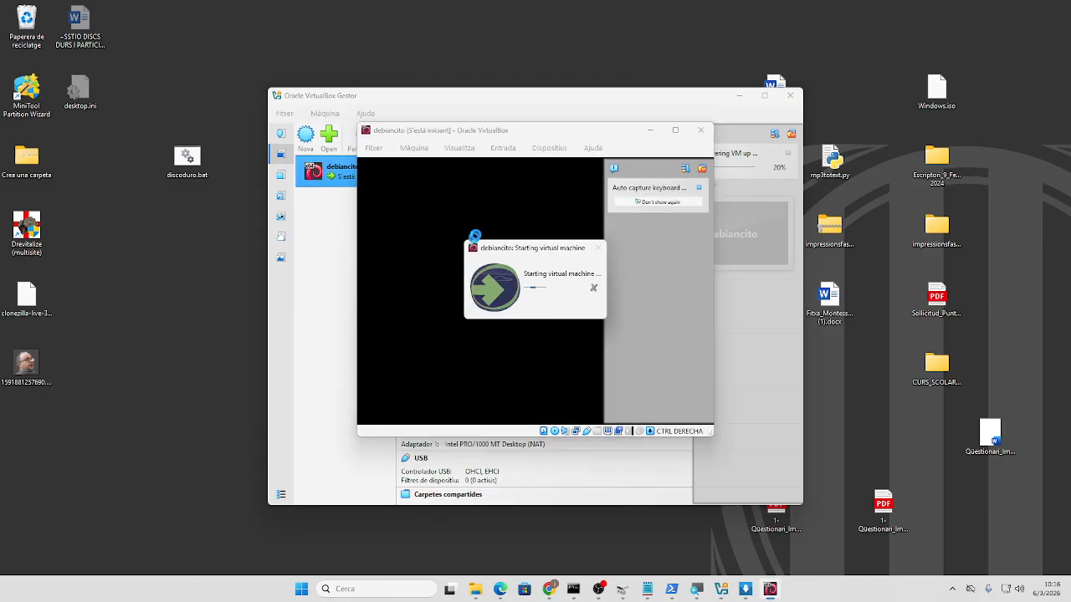
- Maximize the VM window and choose Start installer from the Debian boot menu
left_click(675, 130)
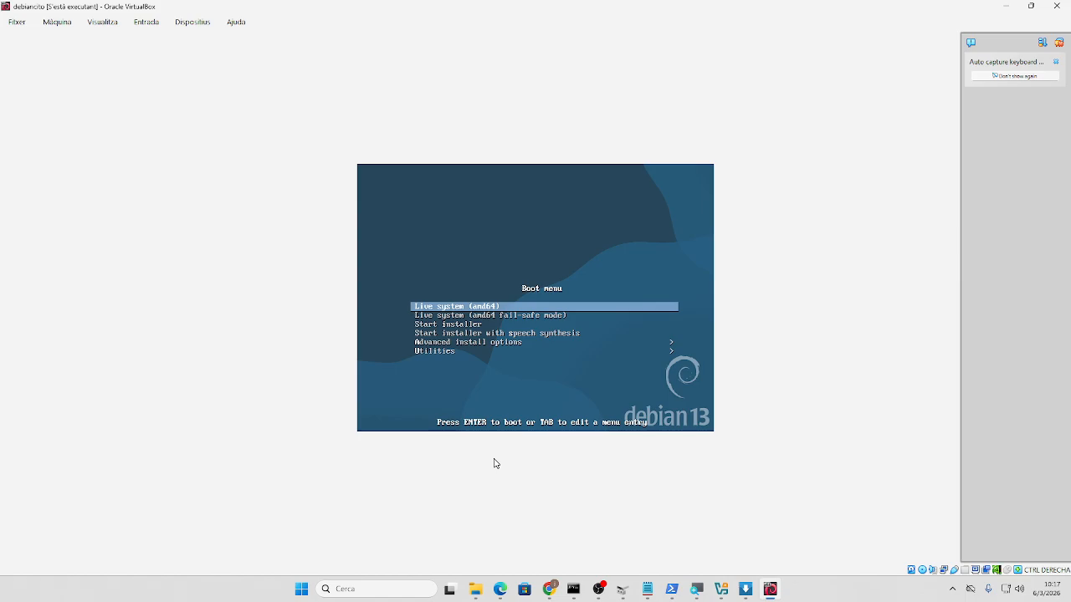
key("Down")
key("Down")
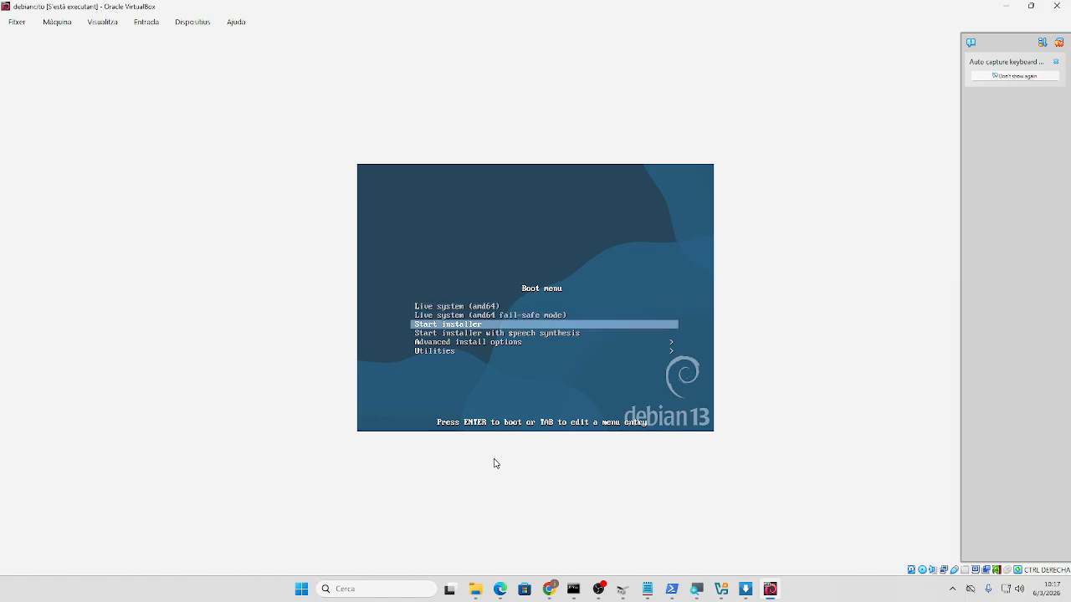
key("Return")
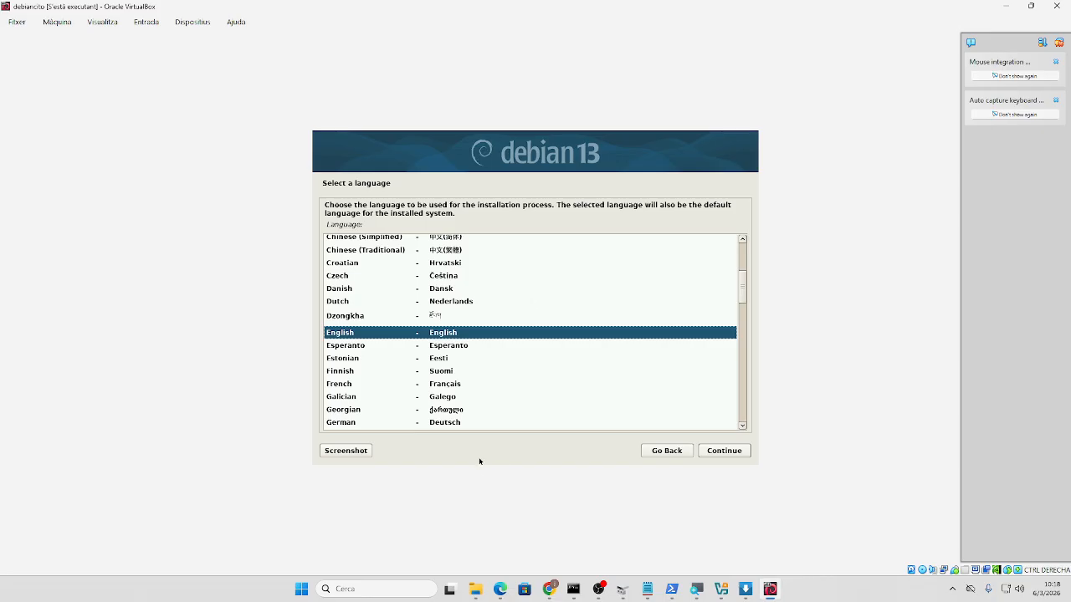
- Pick Spanish from the installer's language list and continue
scroll(411, 363, "down", 10)
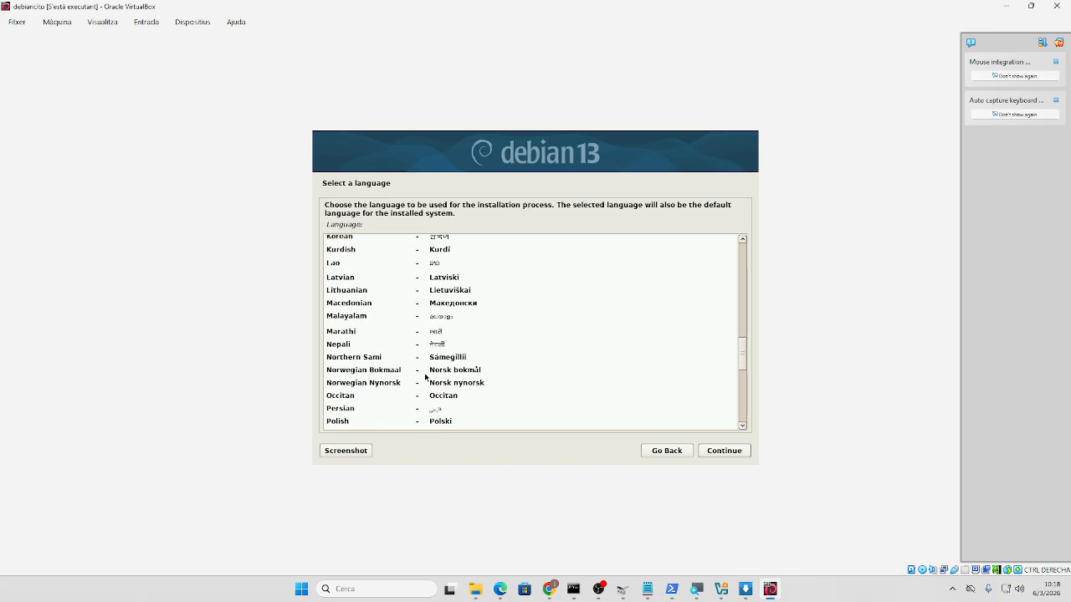
scroll(425, 379, "down", 4)
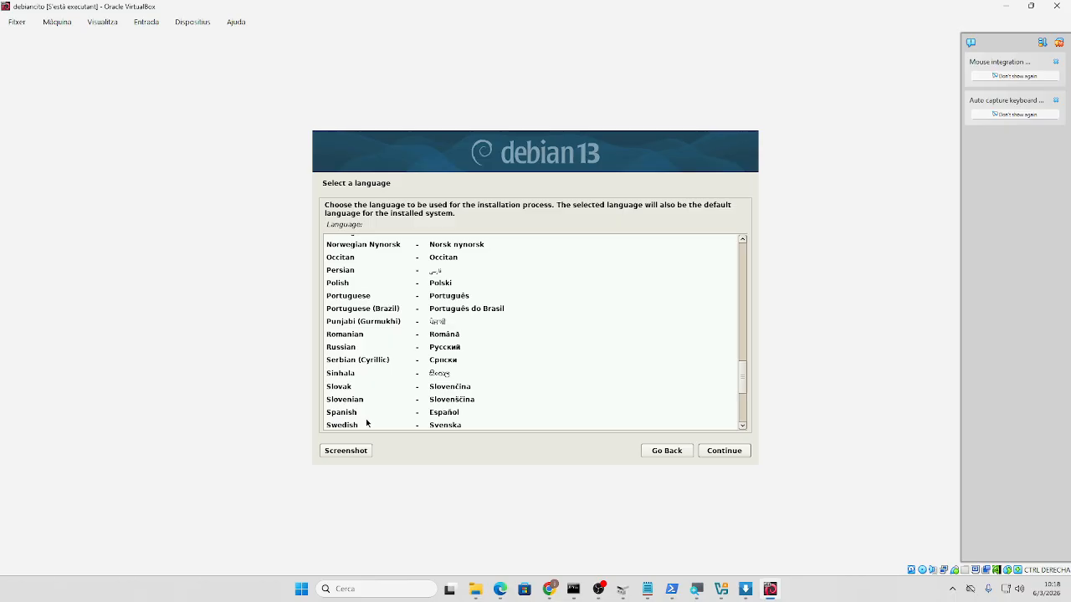
left_click(368, 423)
left_click(385, 411)
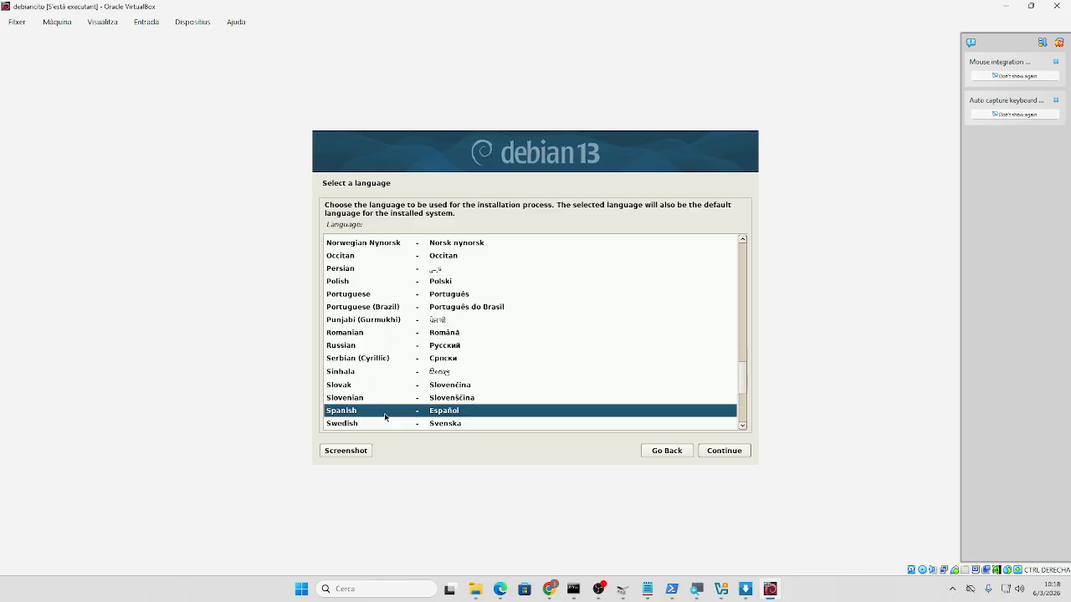
left_click(716, 453)
- Accept España as the location and the Spanish keyboard layout
left_click(716, 453)
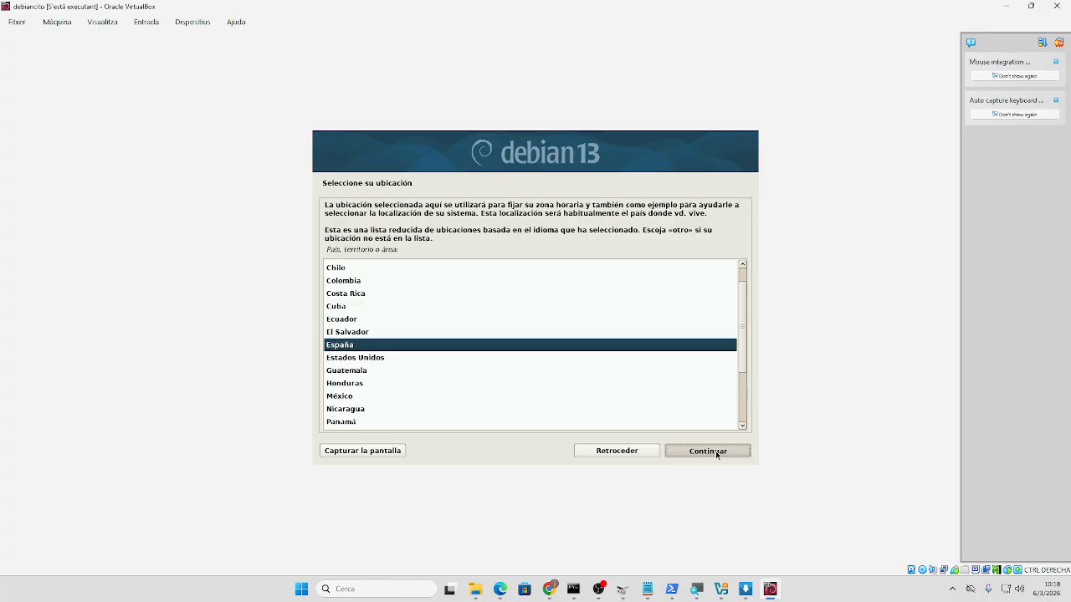
left_click(716, 453)
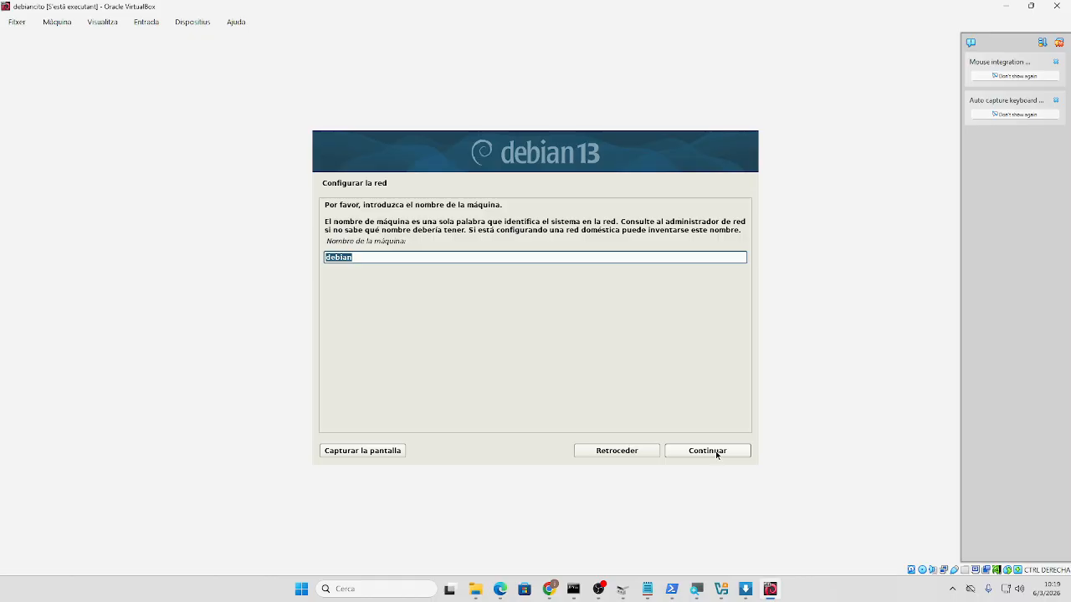
- Replace the default hostname debian with a custom name, leave the domain blank, and continue
key("Right")
type("joan")
left_click(715, 454)
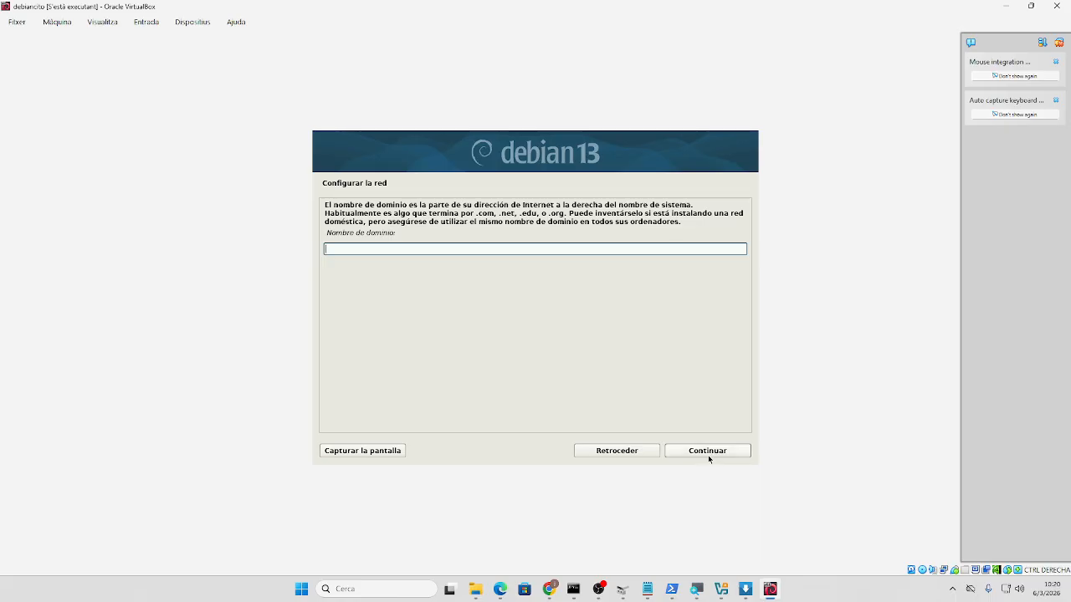
left_click(708, 454)
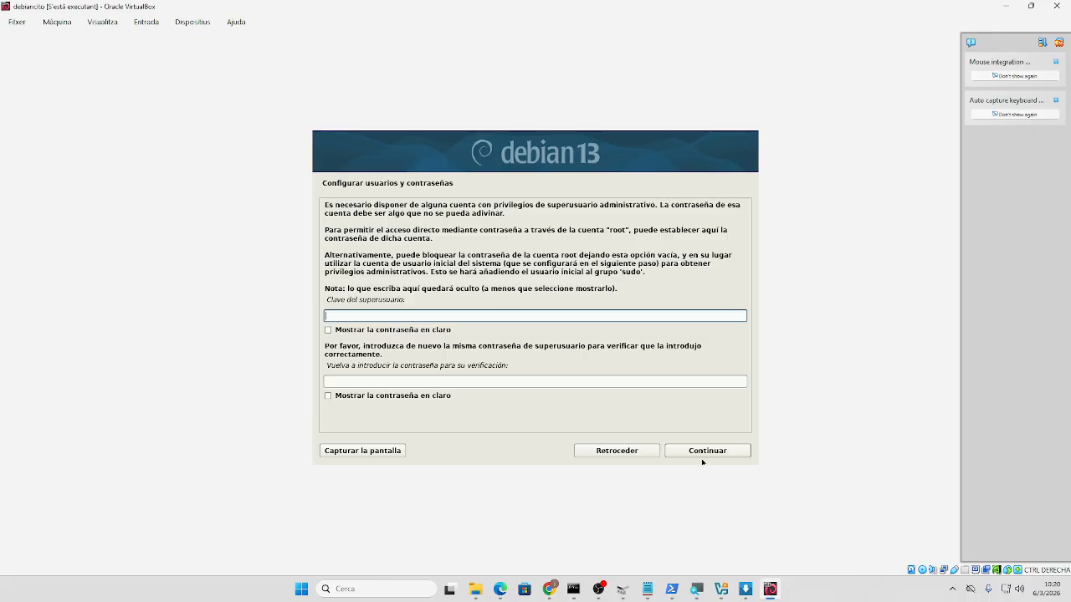
- Set the superuser (root) password and confirm it in the verification field
key("Tab")
key("Tab")
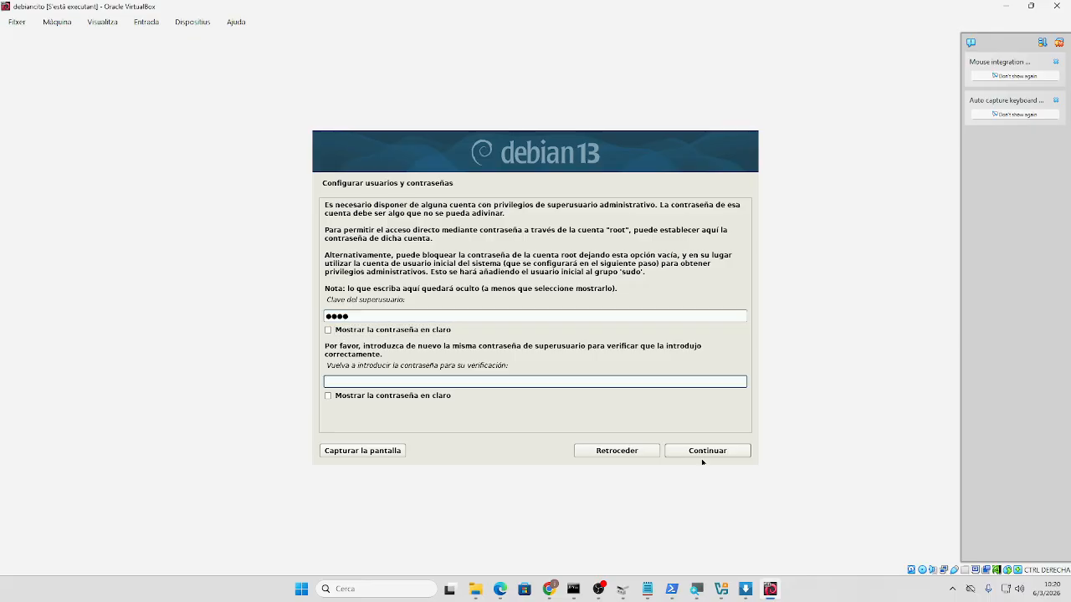
key("Return")
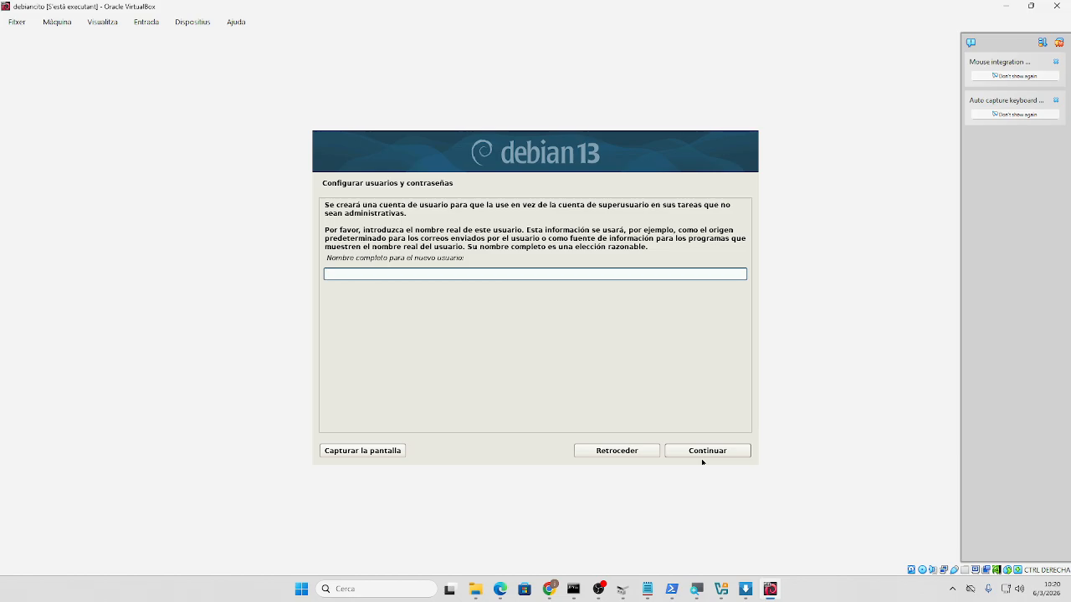
- Enter the new user's full name and accept the suggested username
type("joan")
key("Tab")
key("Tab")
key("Tab")
key("Tab")
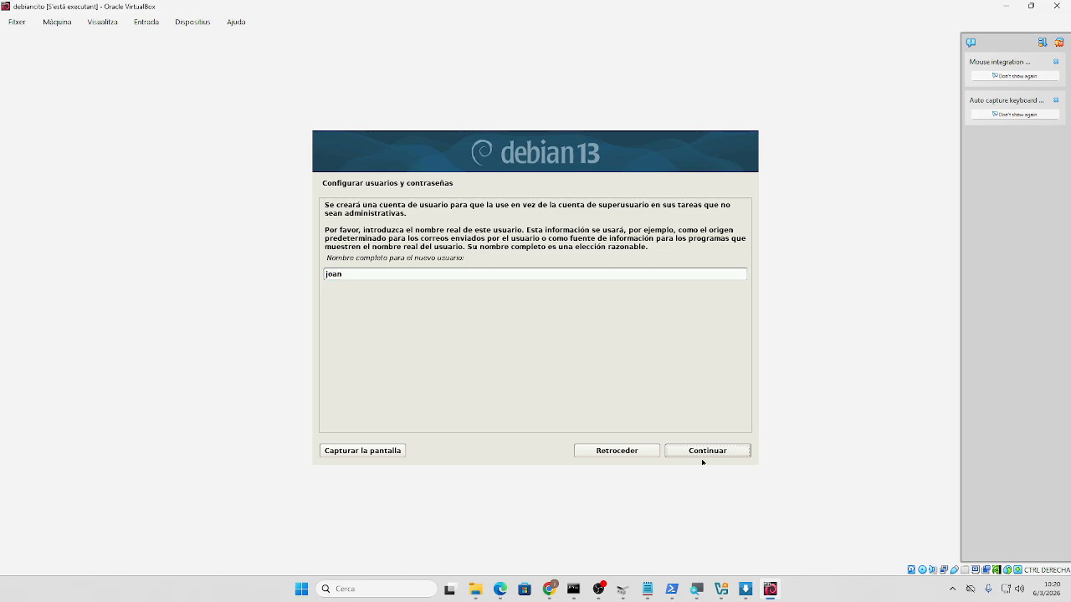
key("shift+Tab")
key("Return")
key("Tab")
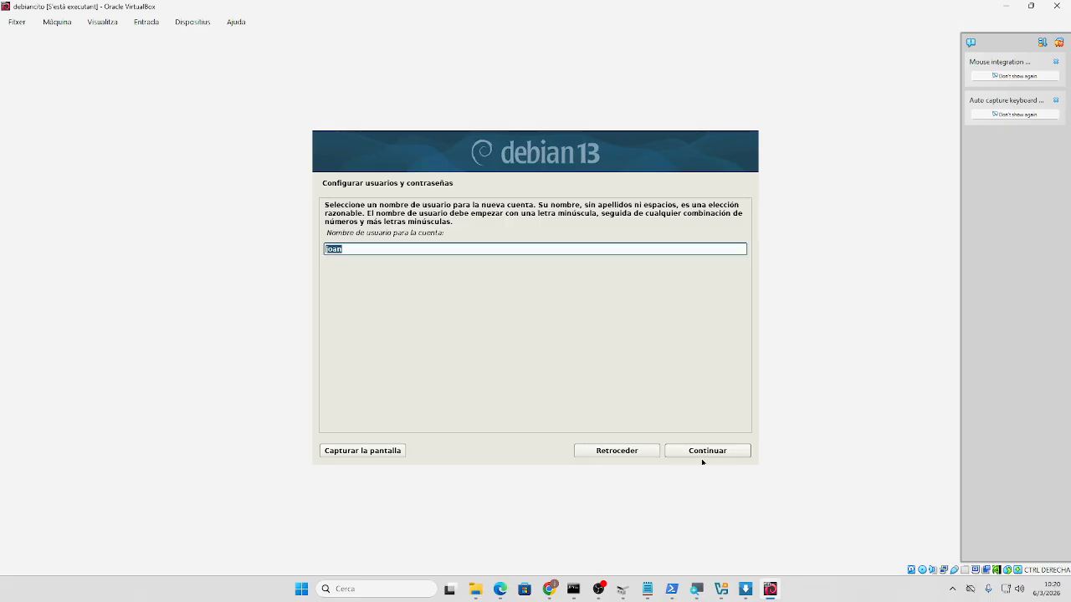
left_click(702, 460)
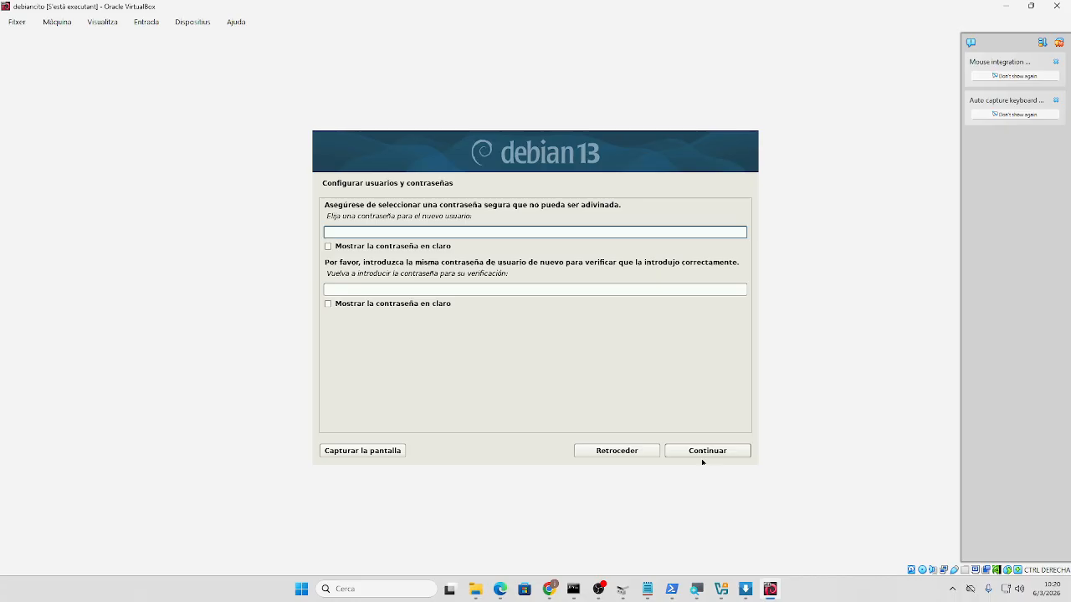
- Type the new user's password, retype it to verify, and continue
type("••••")
key("Tab")
key("Tab")
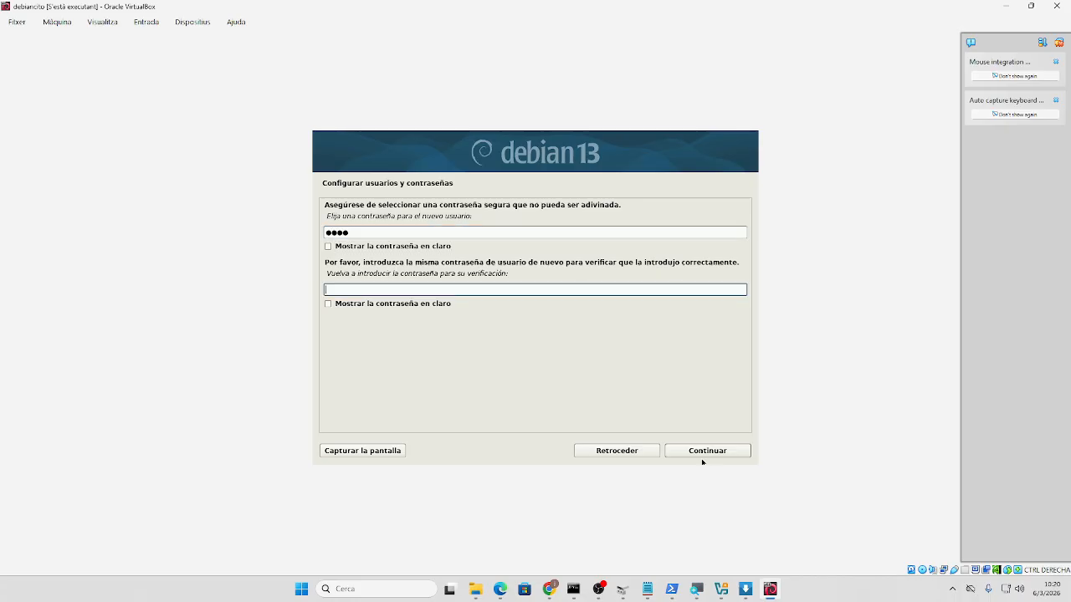
type("••••")
key("Tab")
left_click(702, 459)
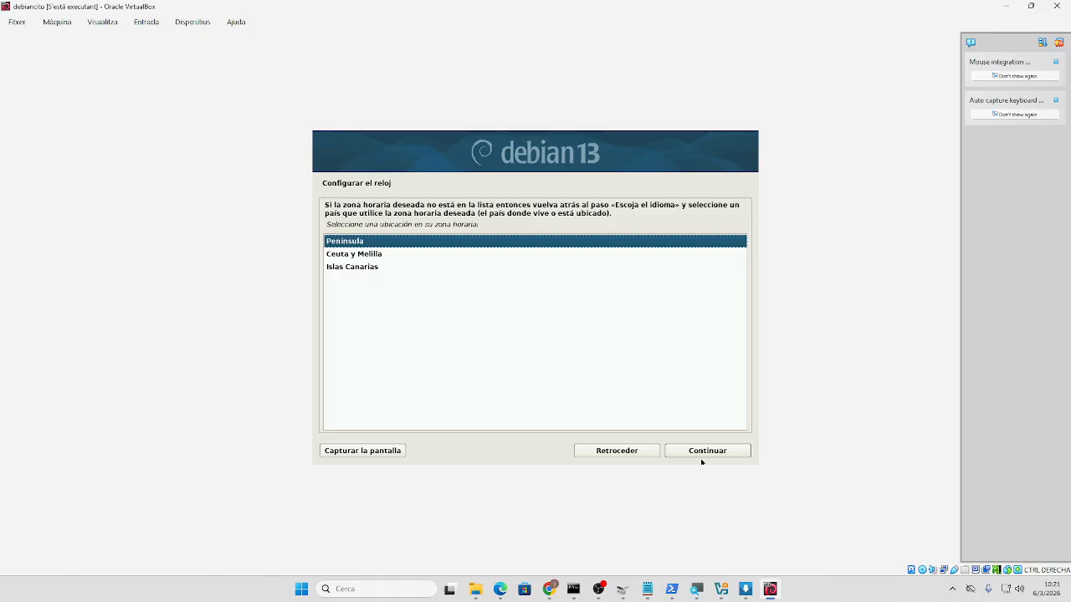
- Accept Península as the clock's time zone and continue
left_click(693, 452)
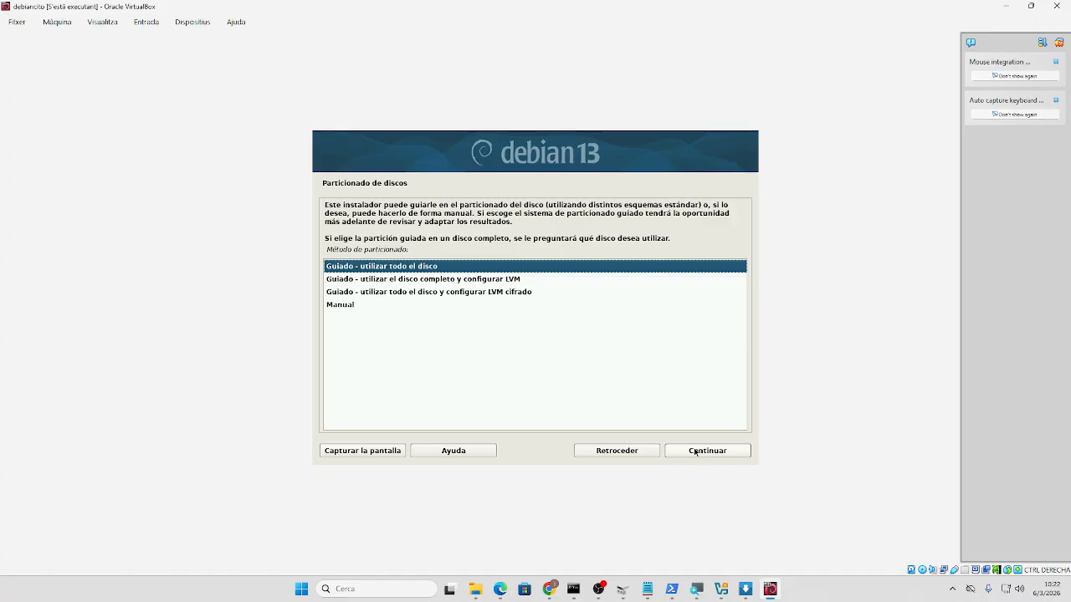
- Use guided whole-disk partitioning on the 21.5 GB sda disk, all files in one partition
left_click(712, 454)
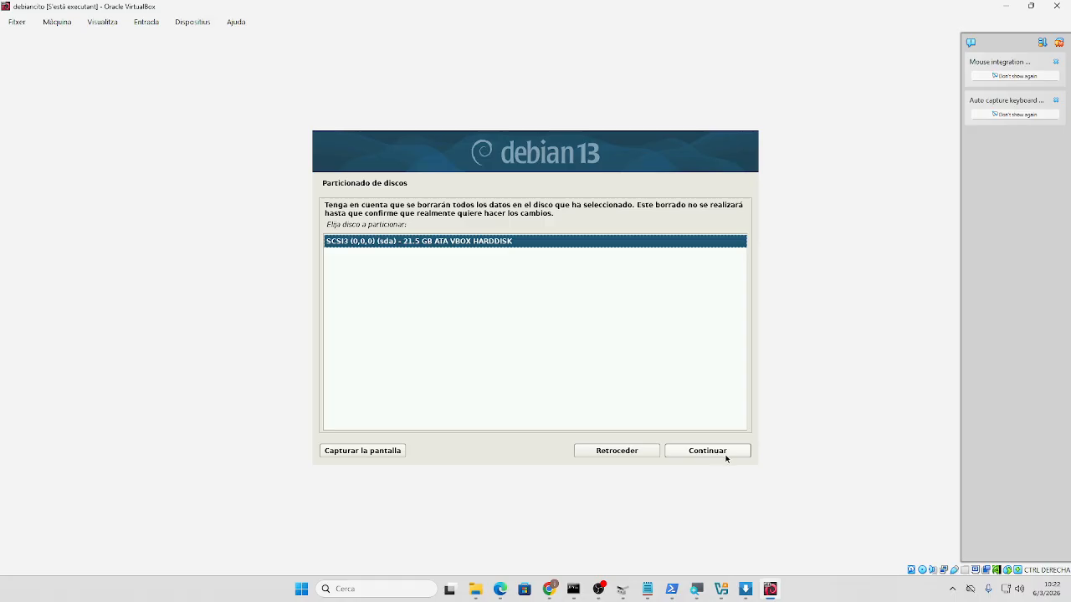
left_click(725, 455)
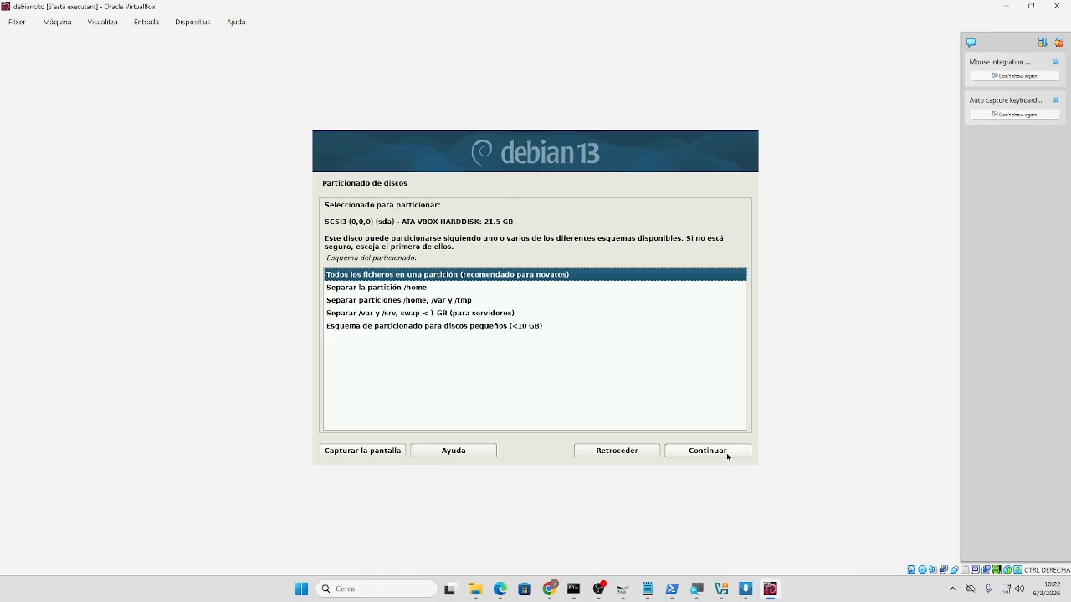
key("Down")
key("Down")
key("Down")
key("Down")
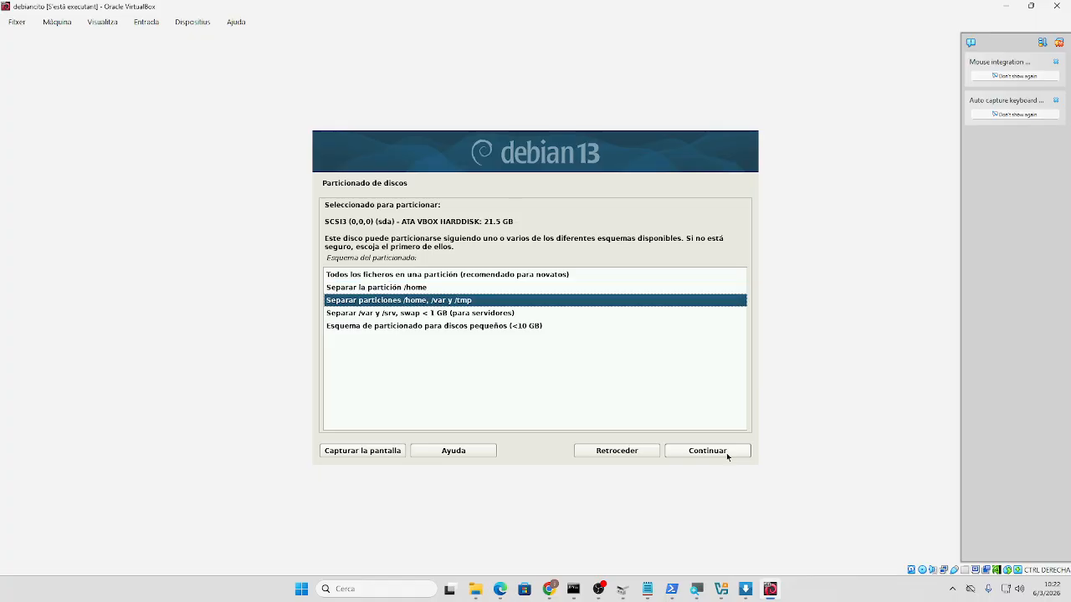
key("Up")
key("Up")
key("Up")
key("Up")
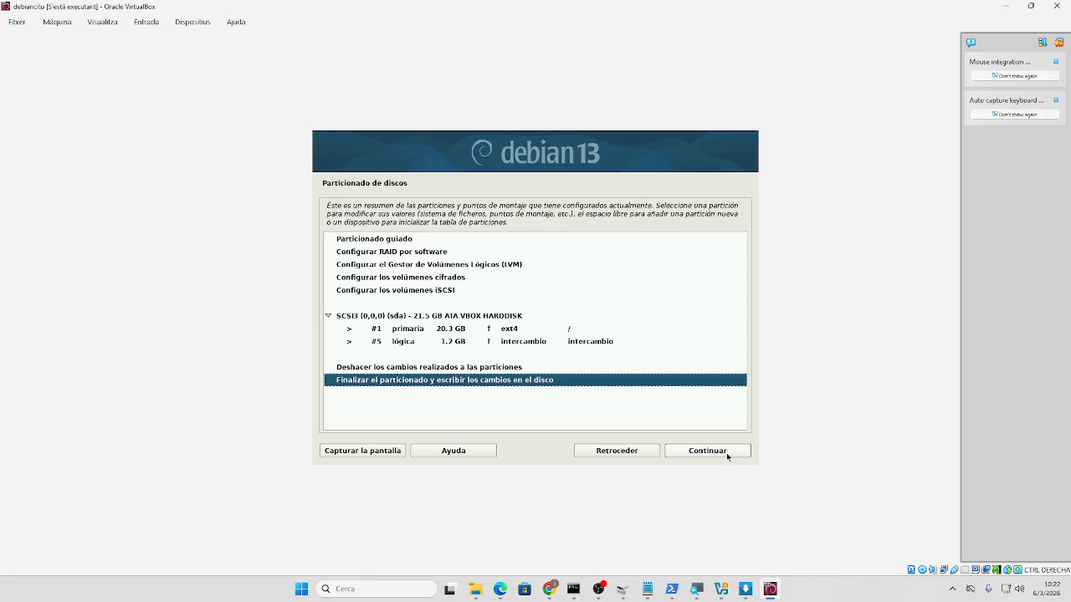
- Finish partitioning and answer Sí to write the ext4 and swap changes to disk
left_click(726, 456)
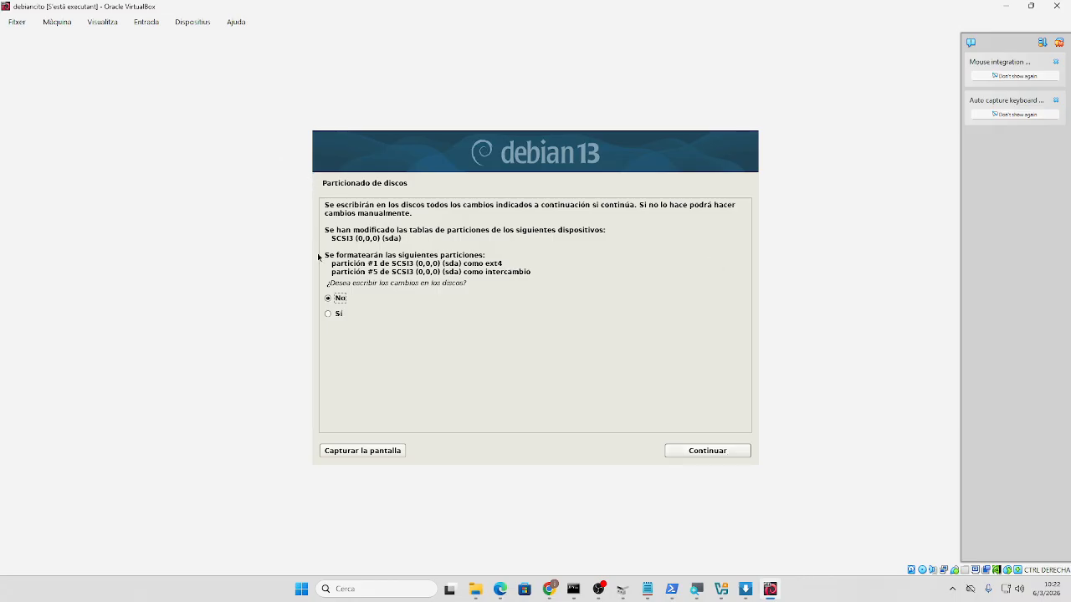
left_click(331, 315)
left_click(687, 452)
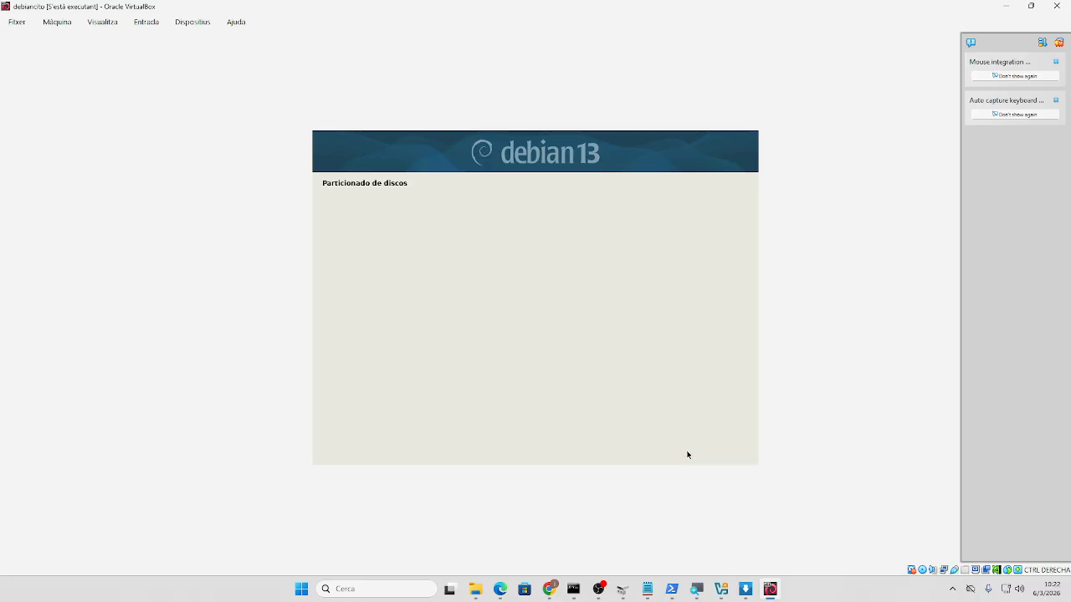
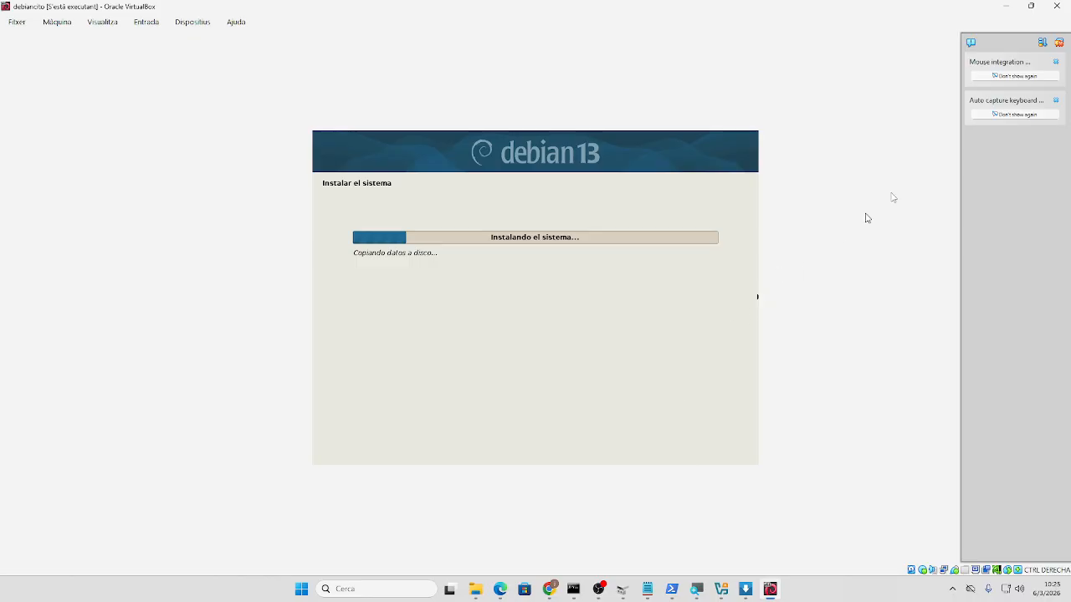
- Minimize the debiancito VM window and the VirtualBox Manager window
left_click(1006, 6)
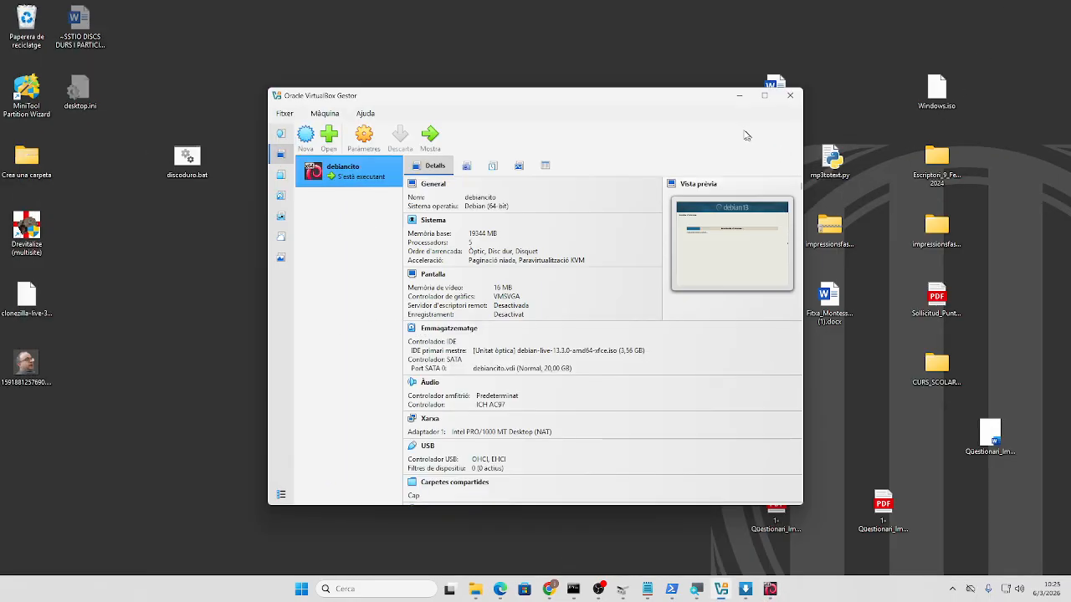
left_click(739, 96)
- Search for mspaint to open a blank Paint canvas, then pick the Text tool
left_click(397, 593)
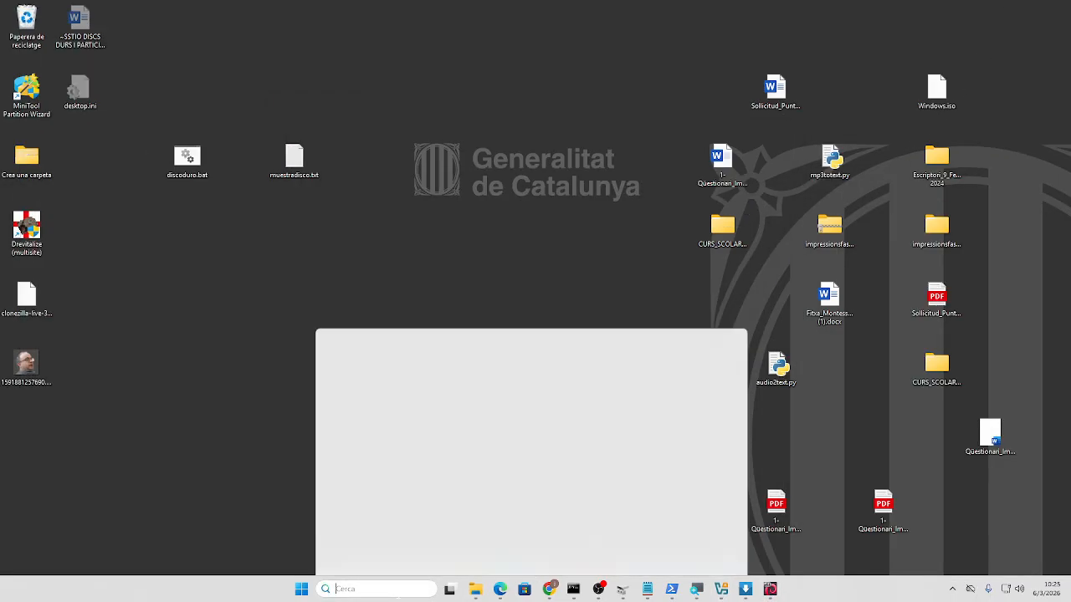
type("mspaint")
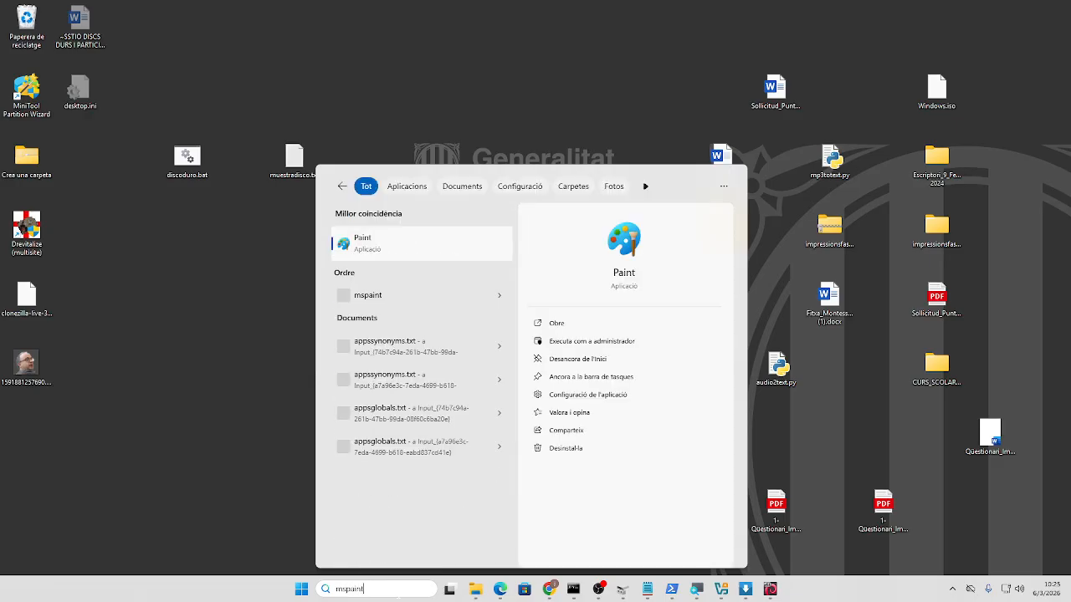
key("Return")
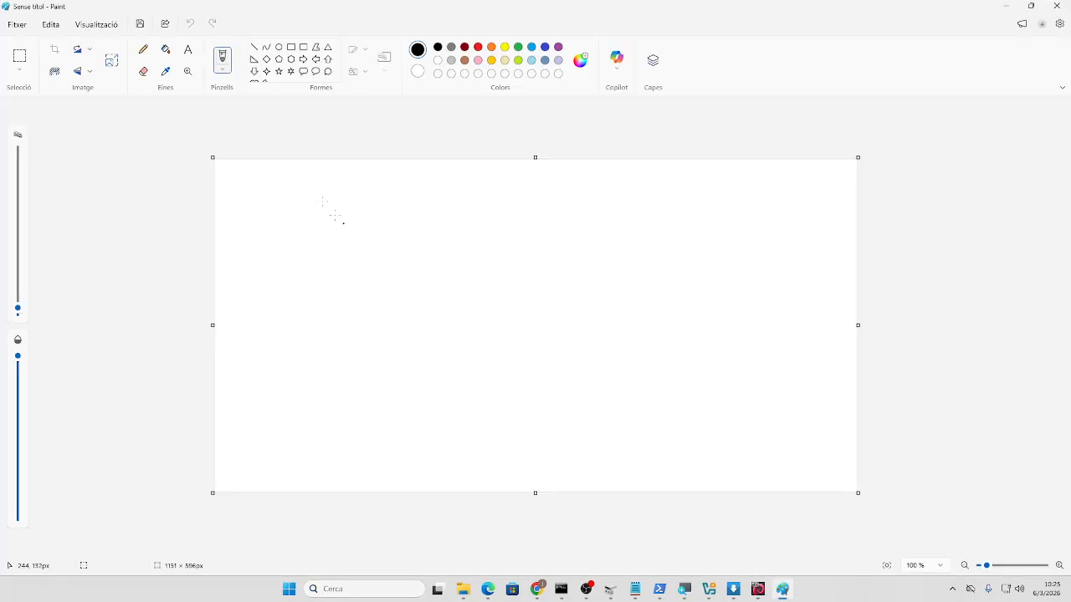
left_click(188, 50)
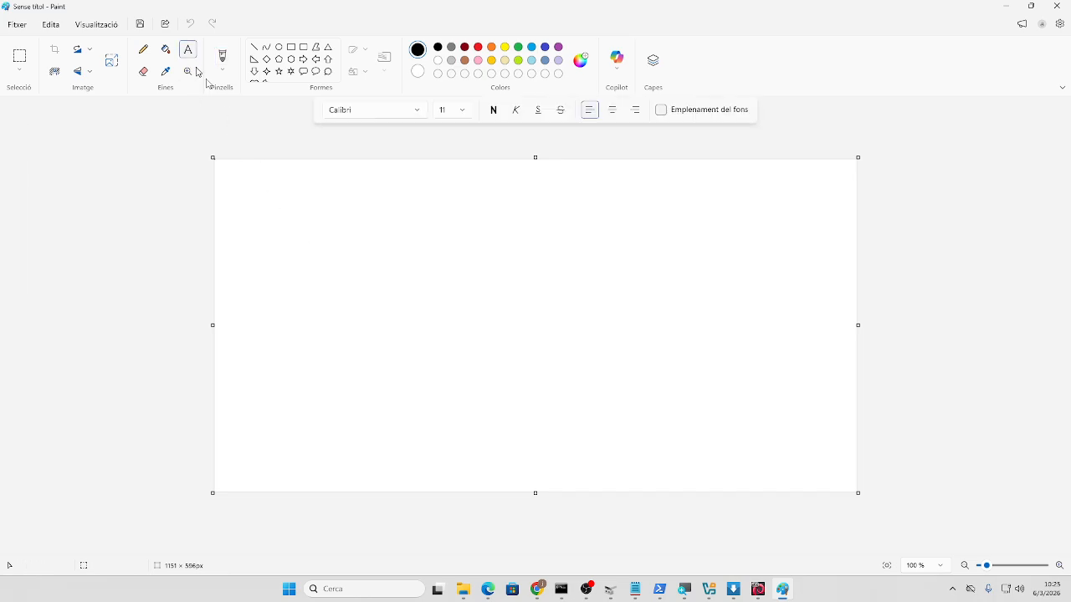
- Add the label 'LINUX MBR' near the top-left of the canvas
left_click(277, 210)
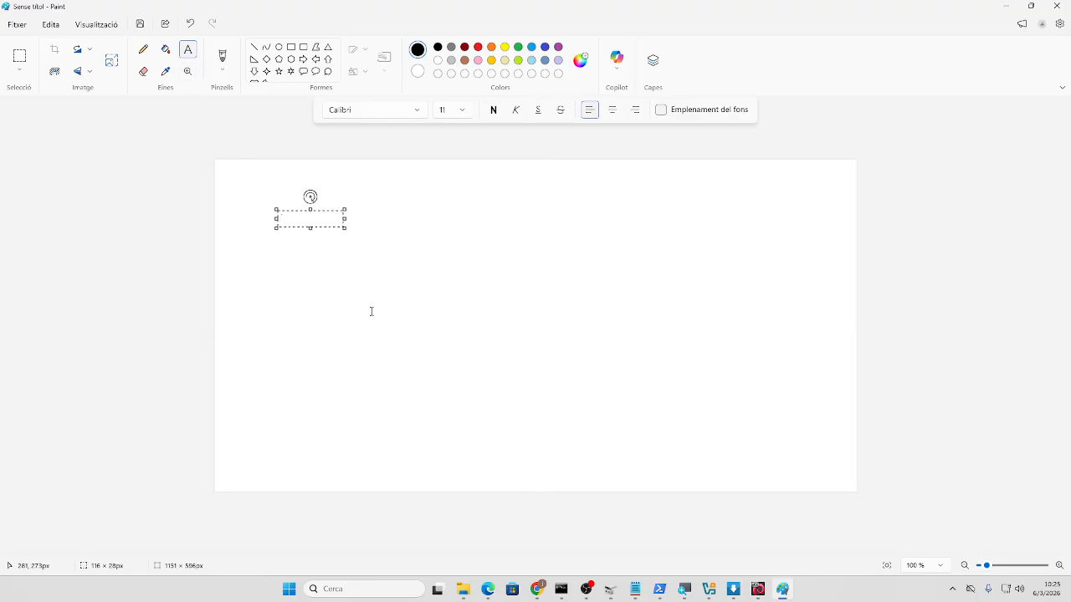
type("LINUX MBR")
left_click(376, 307)
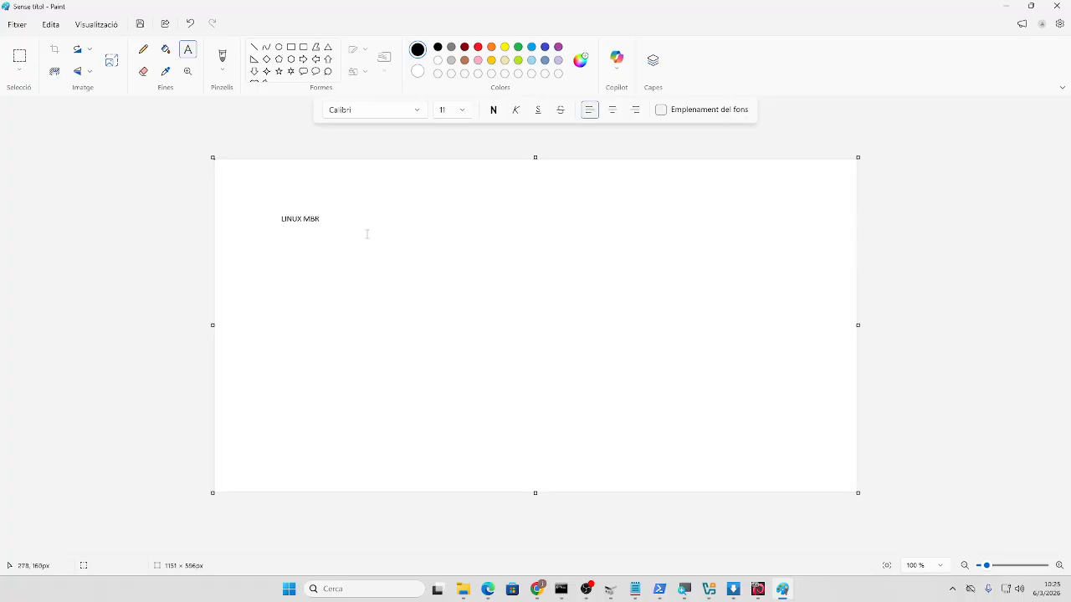
left_click(377, 290)
left_click(289, 47)
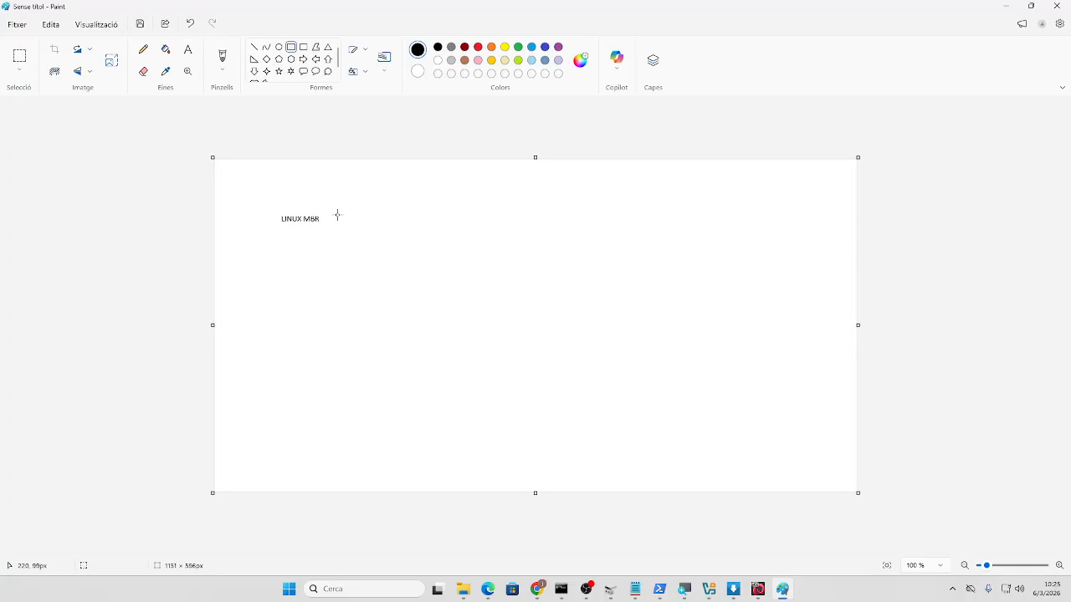
left_click(188, 50)
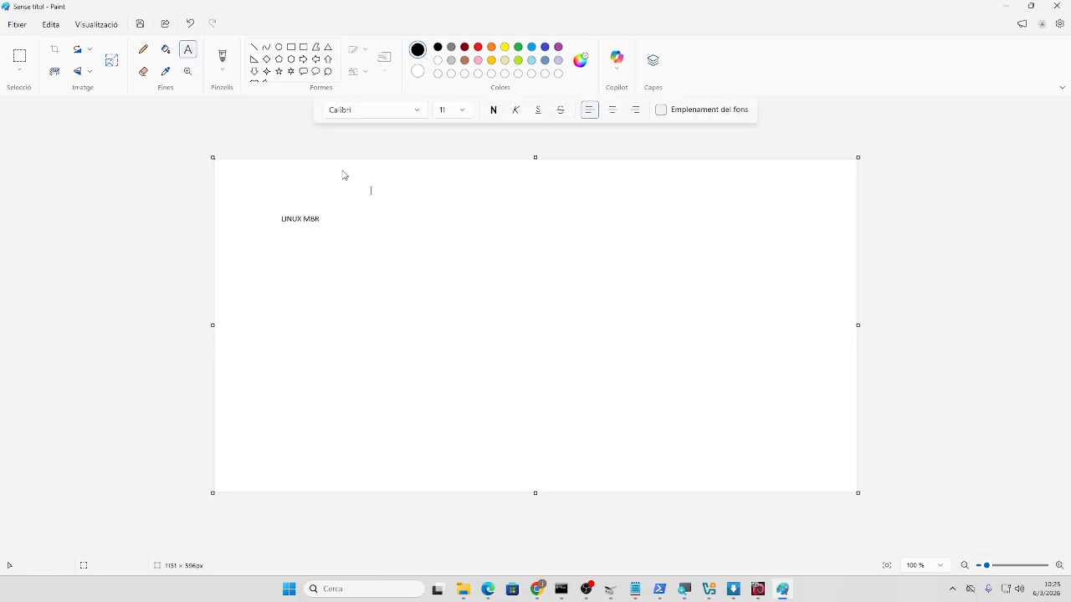
- Add 'LOADER DE LINUX. ANTES SE LLAMABA LILO LINUX LOADER' with 'GRUB' below, widened and moved up-left
left_click(380, 218)
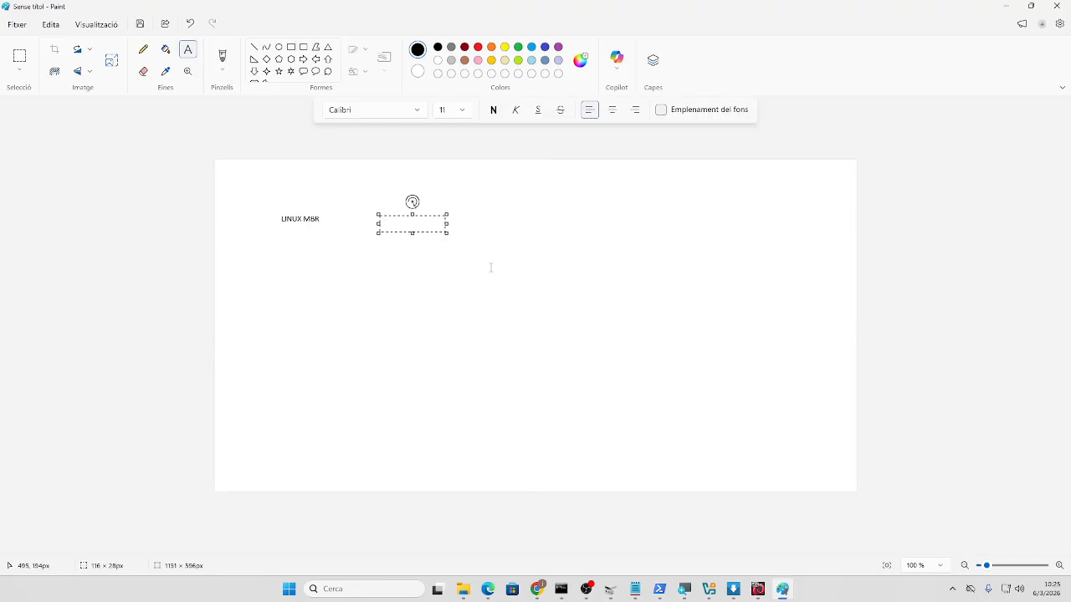
type("LOADER DE LINUX. ANTES")
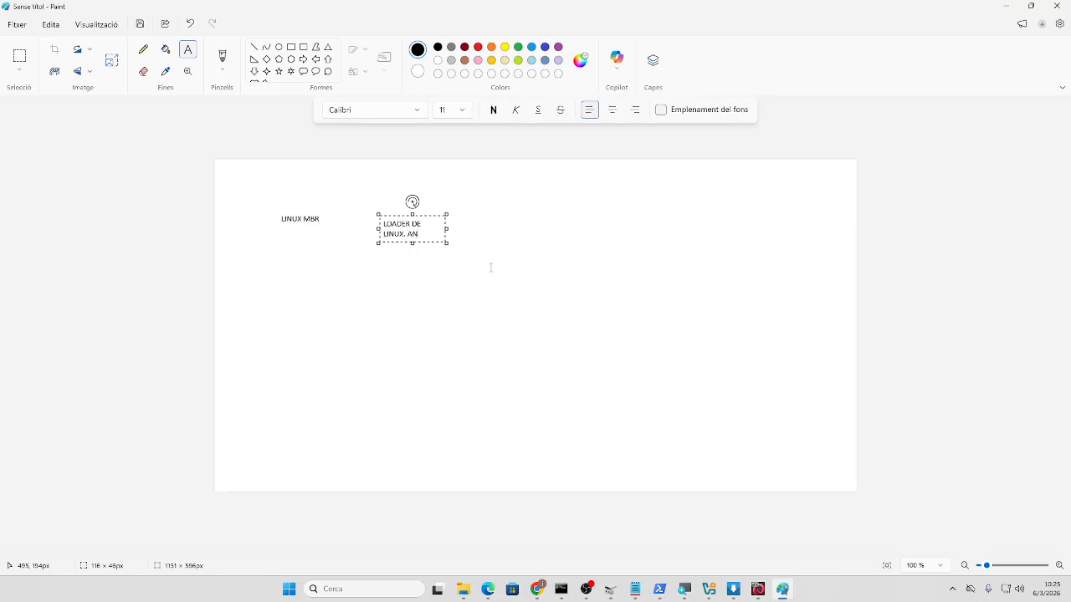
type("SE LLA")
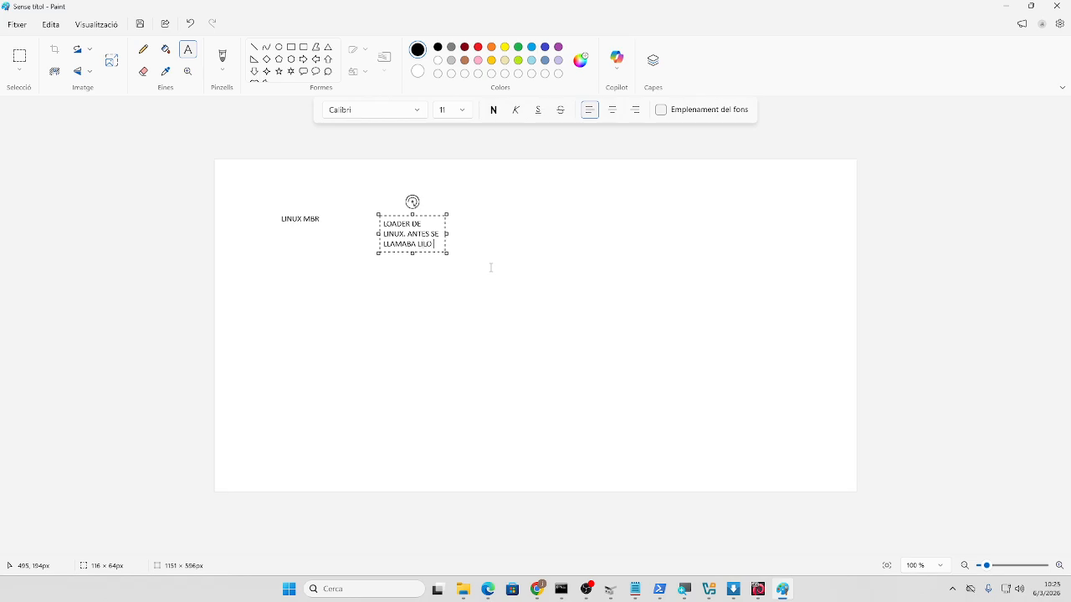
type("MABA LILO LINUX LOADER")
key("Return")
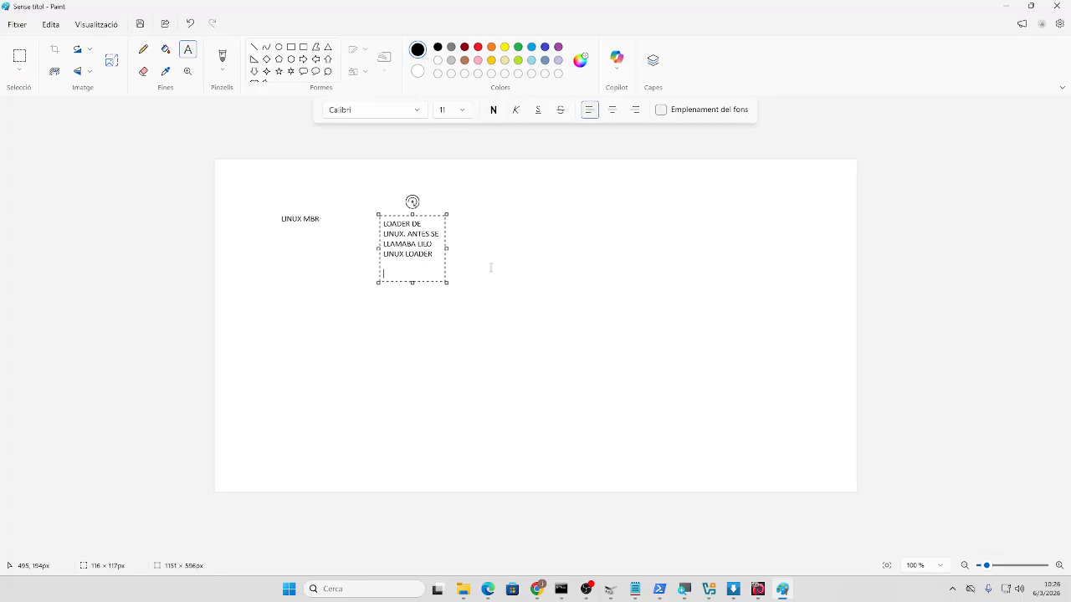
type("GRUB")
left_click_drag(447, 248, 885, 259)
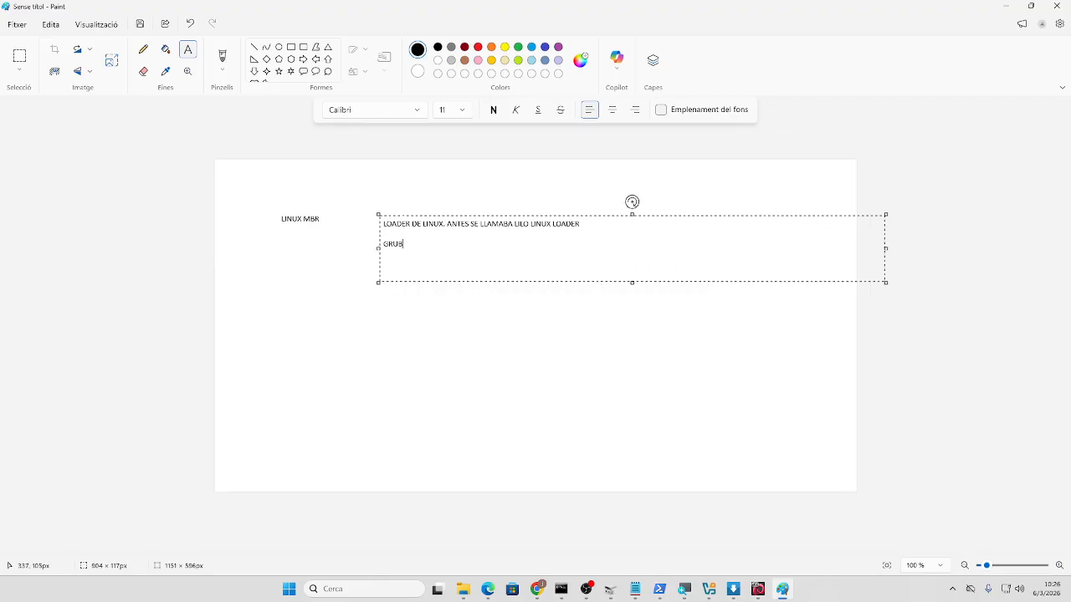
left_click_drag(401, 215, 364, 186)
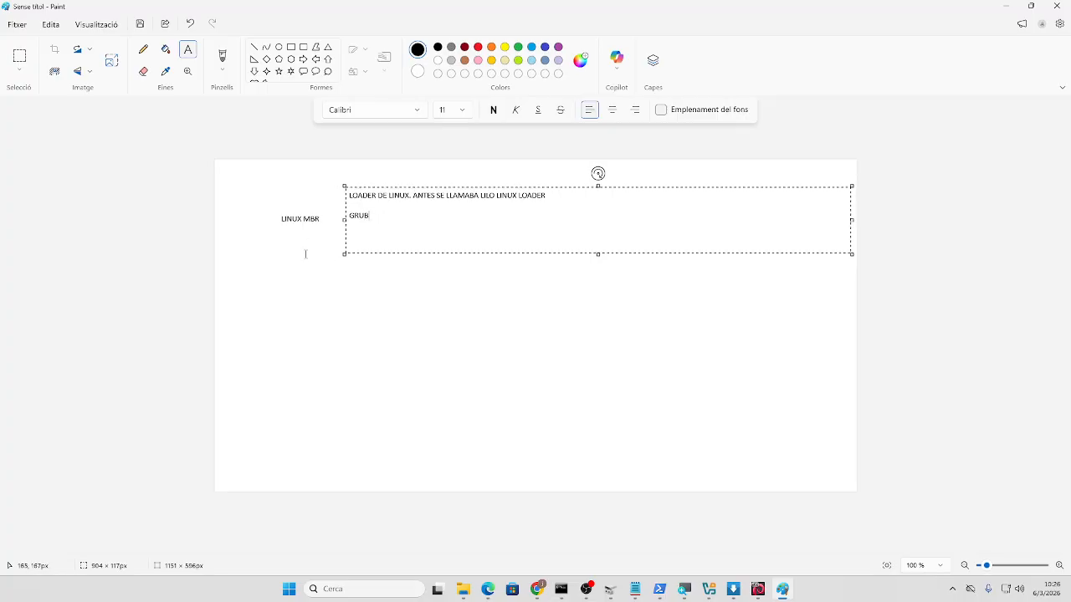
left_click(284, 238)
- Check the Resize and Skew settings, leaving the image at 100% unchanged
left_click(111, 66)
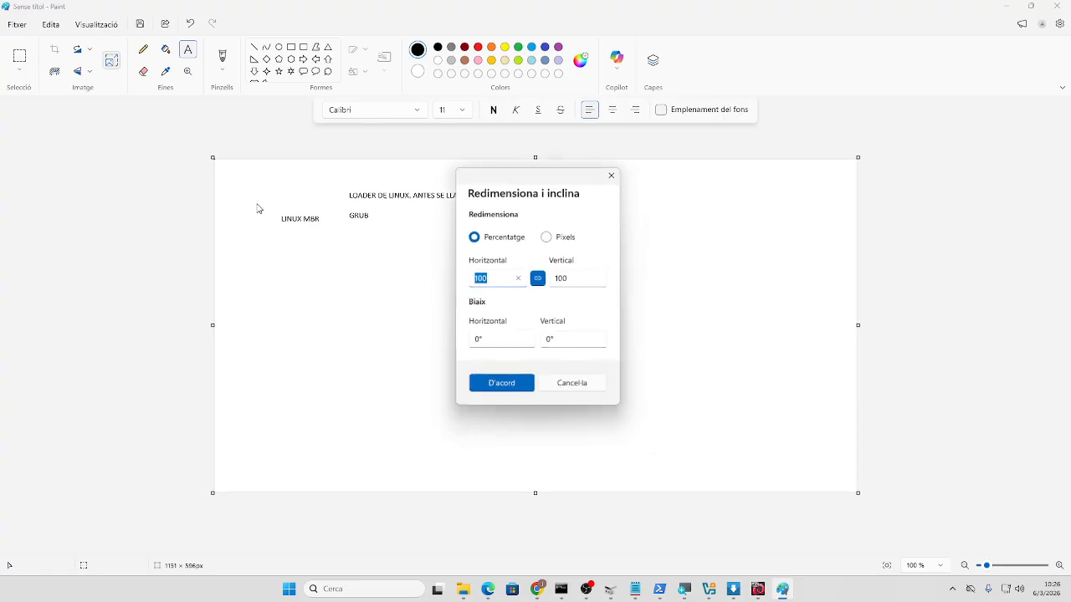
left_click(590, 389)
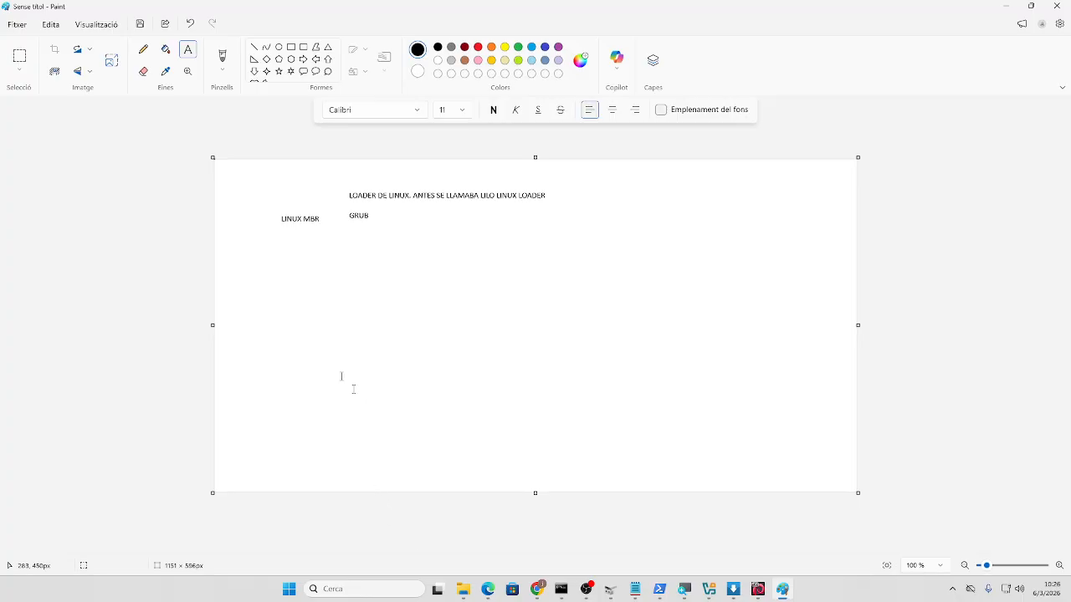
left_click(114, 62)
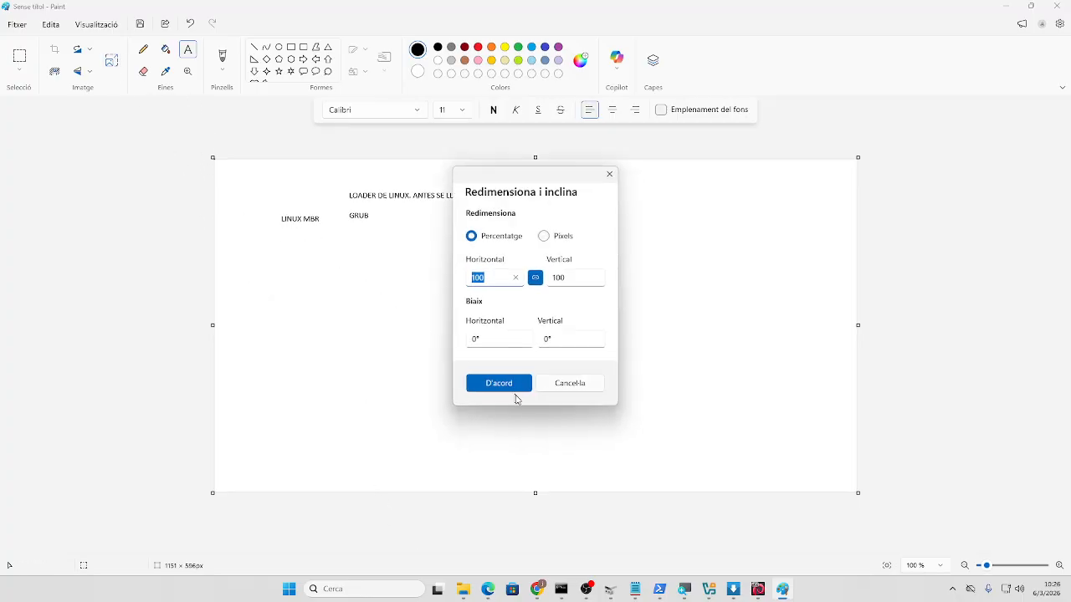
left_click(514, 385)
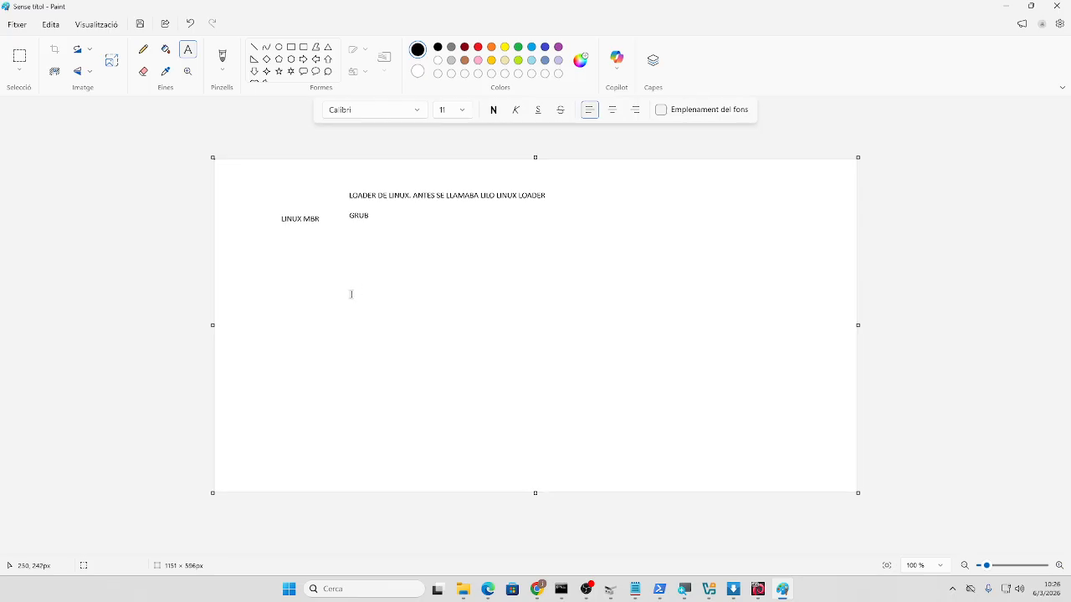
left_click_drag(359, 283, 292, 301)
left_click(291, 47)
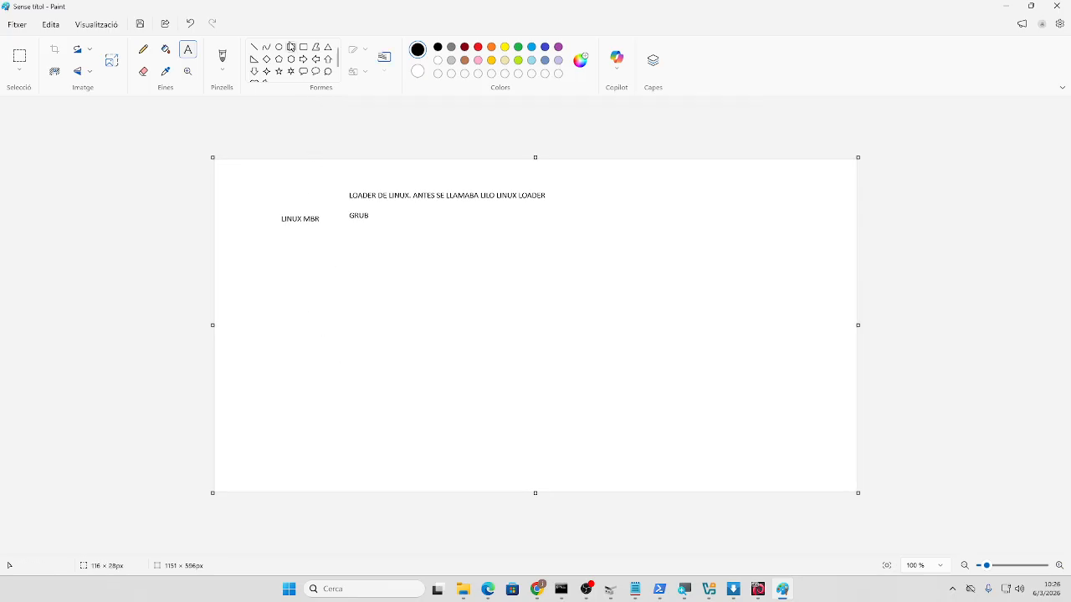
- Draw a wide rectangle below the labels, adding a narrow left section and a middle section
left_click(319, 264)
left_click_drag(329, 273, 779, 386)
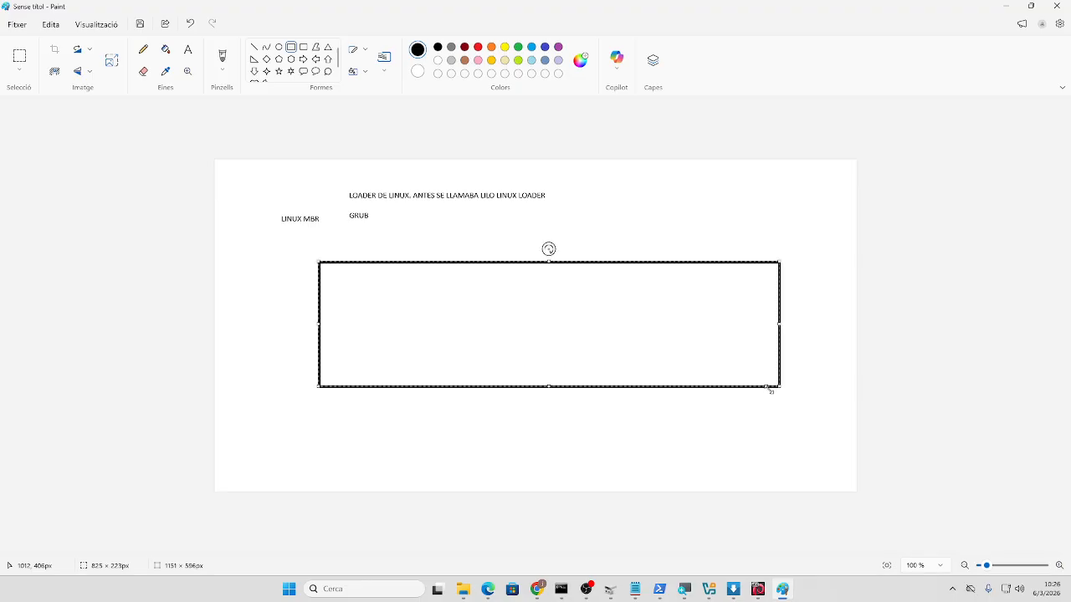
left_click(405, 382)
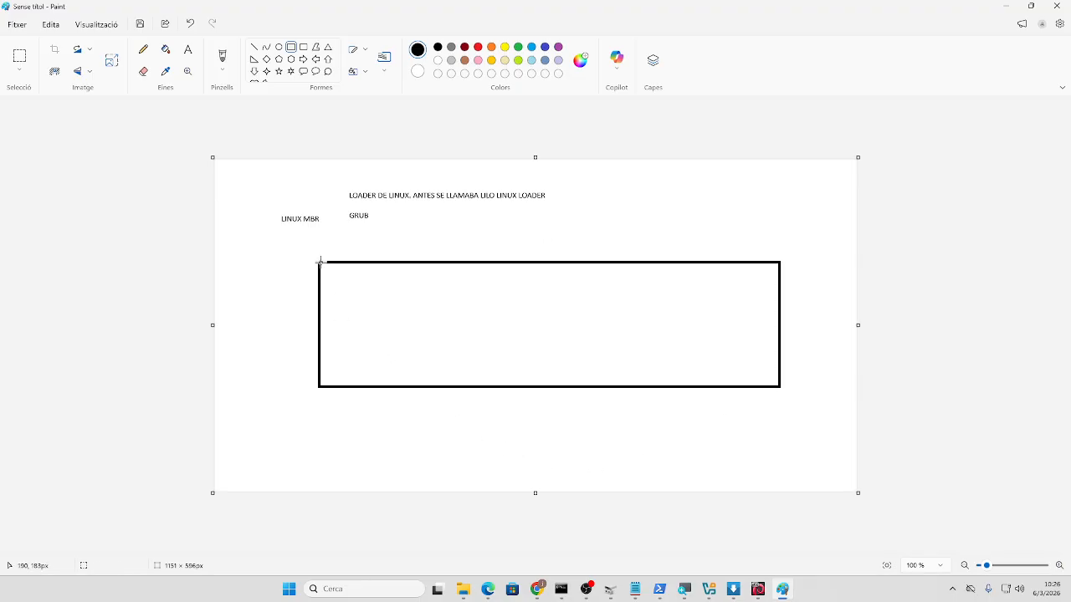
left_click_drag(319, 262, 356, 387)
left_click(399, 353)
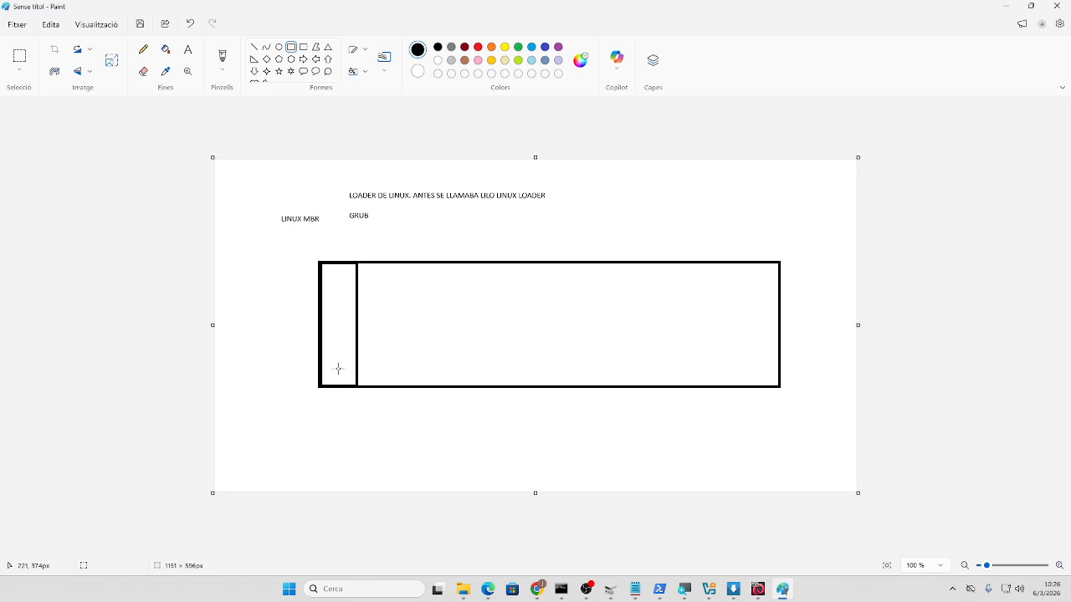
left_click_drag(357, 260, 600, 387)
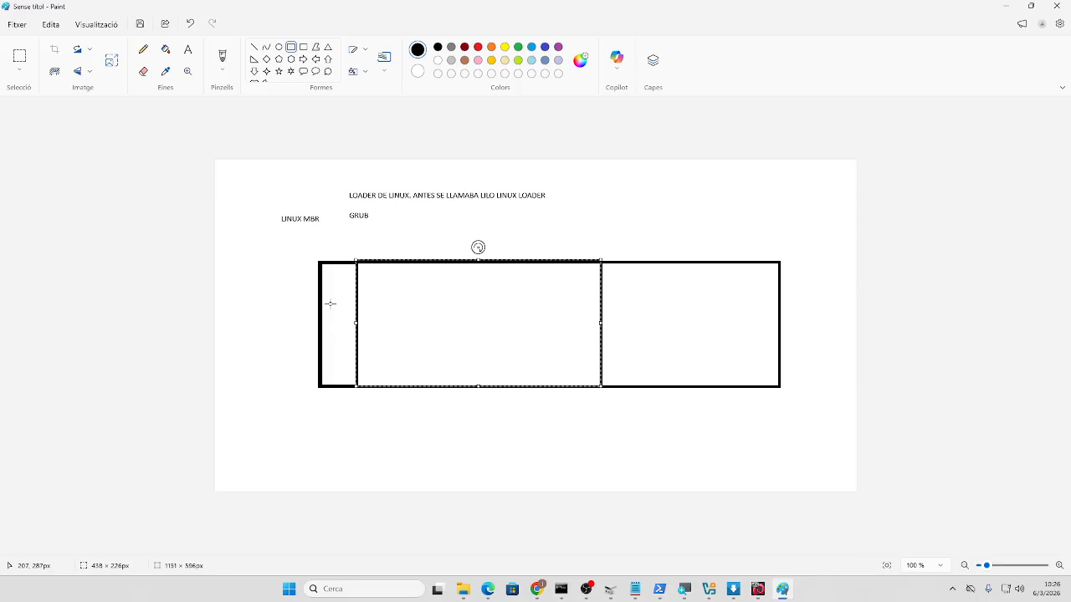
- Spell BOOT vertically, one letter per line, in the narrow left section
left_click(188, 49)
left_click(337, 278)
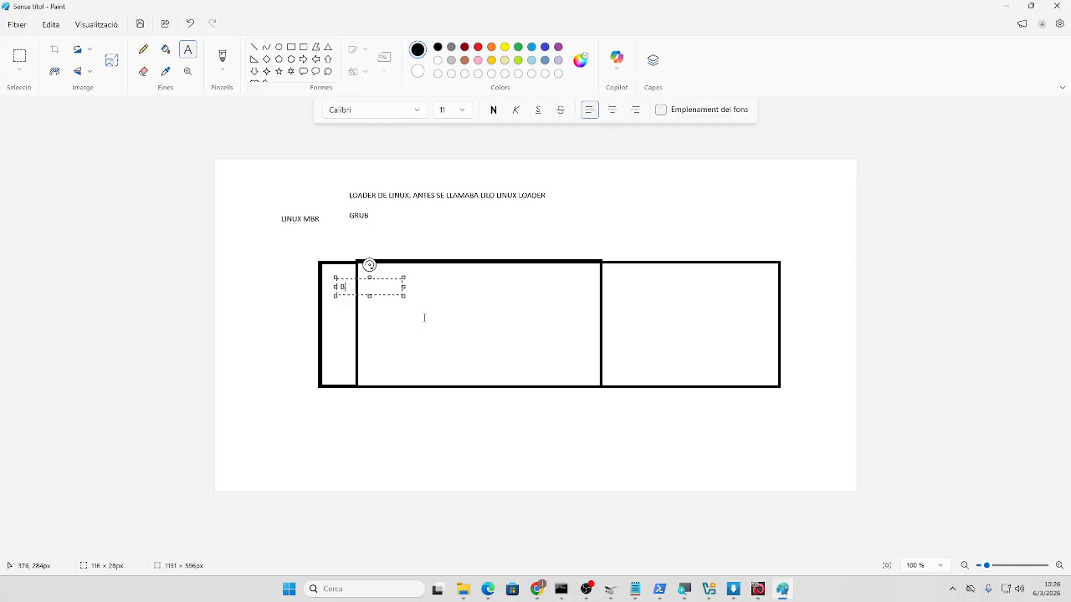
type("B")
key("Return")
key("Return")
type("O")
key("Return")
key("Return")
type("O")
key("Return")
key("Return")
key("Return")
type("T")
left_click(408, 444)
- Label the middle section W11 with NTFS beneath it
left_click(426, 323)
left_click(585, 367)
left_click(653, 324)
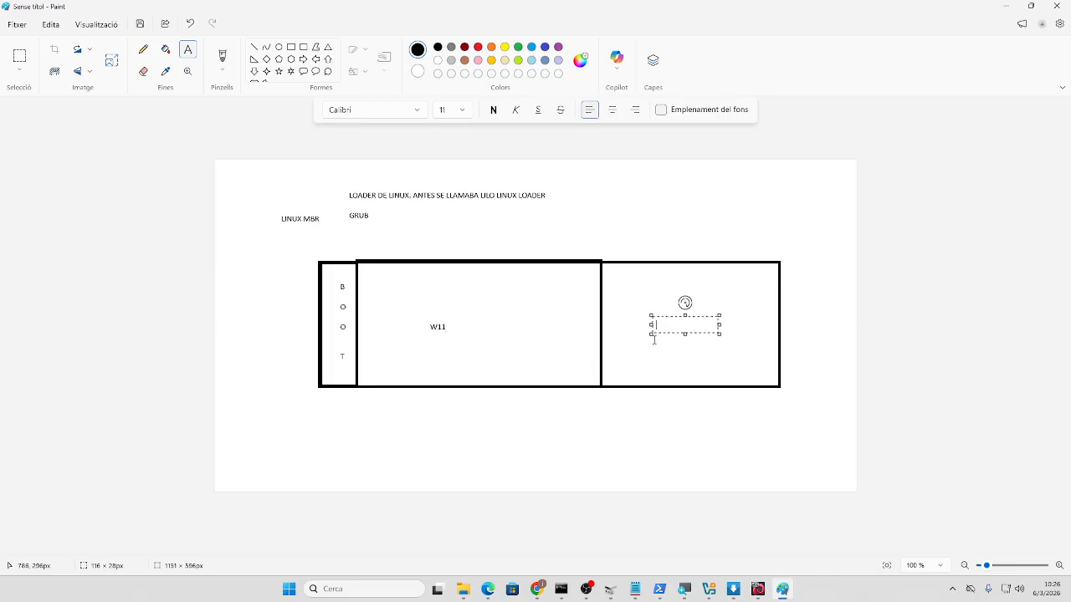
left_click(290, 47)
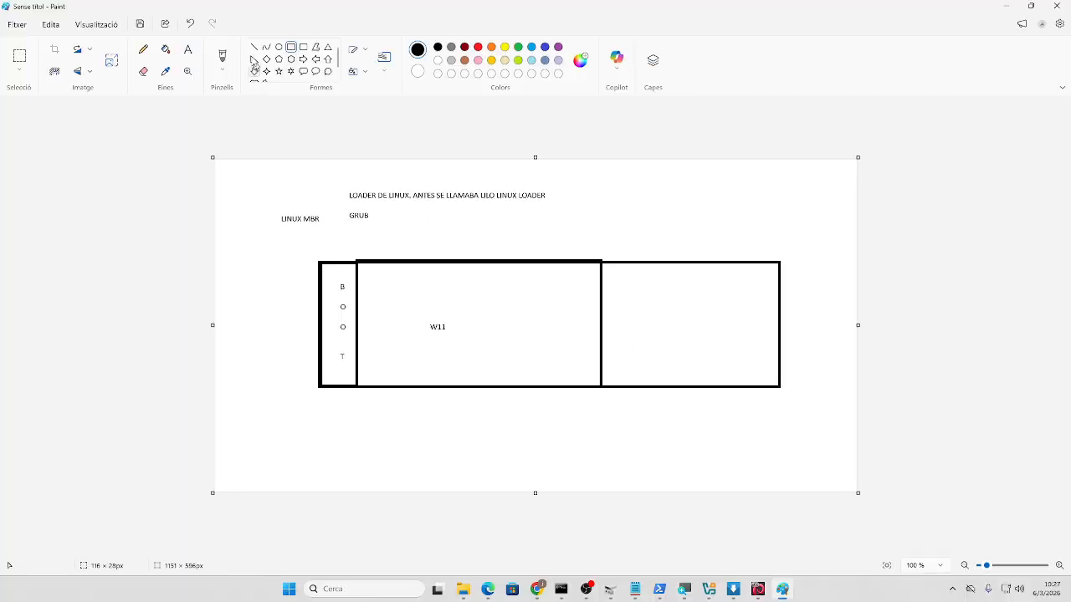
left_click(189, 49)
left_click(427, 351)
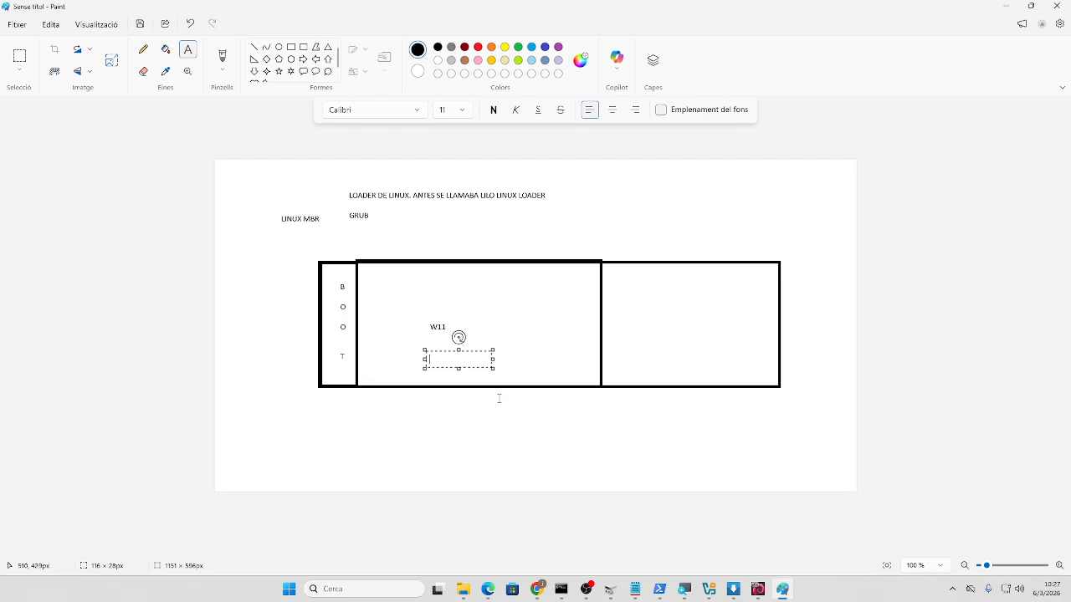
type("NTFSD")
left_click(629, 408)
left_click(290, 48)
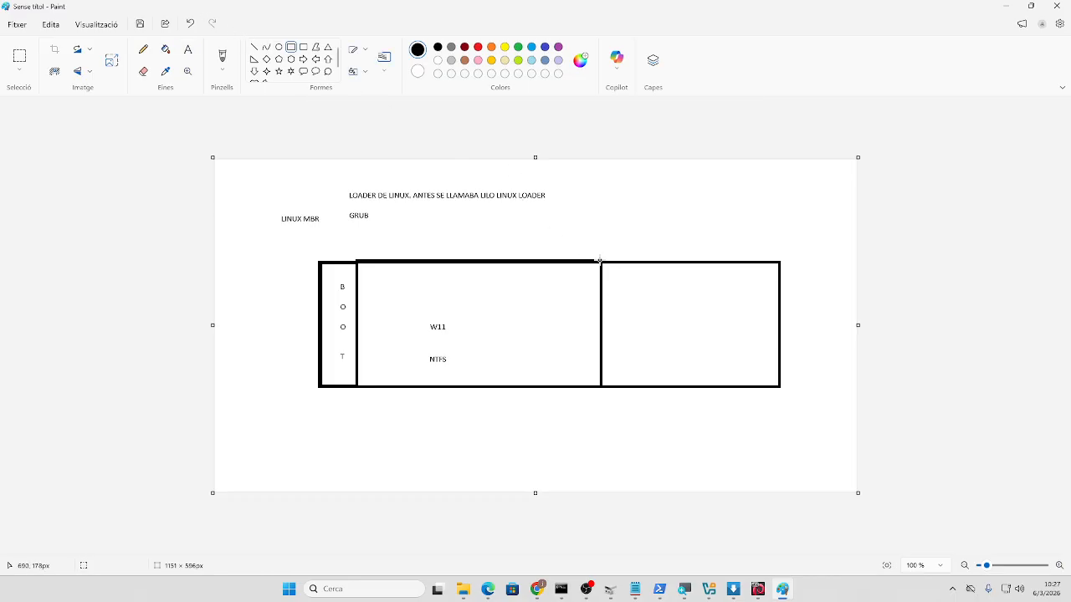
- Draw a partition box in the right area and label it LINUX / DEBIAN
left_click_drag(601, 263, 748, 380)
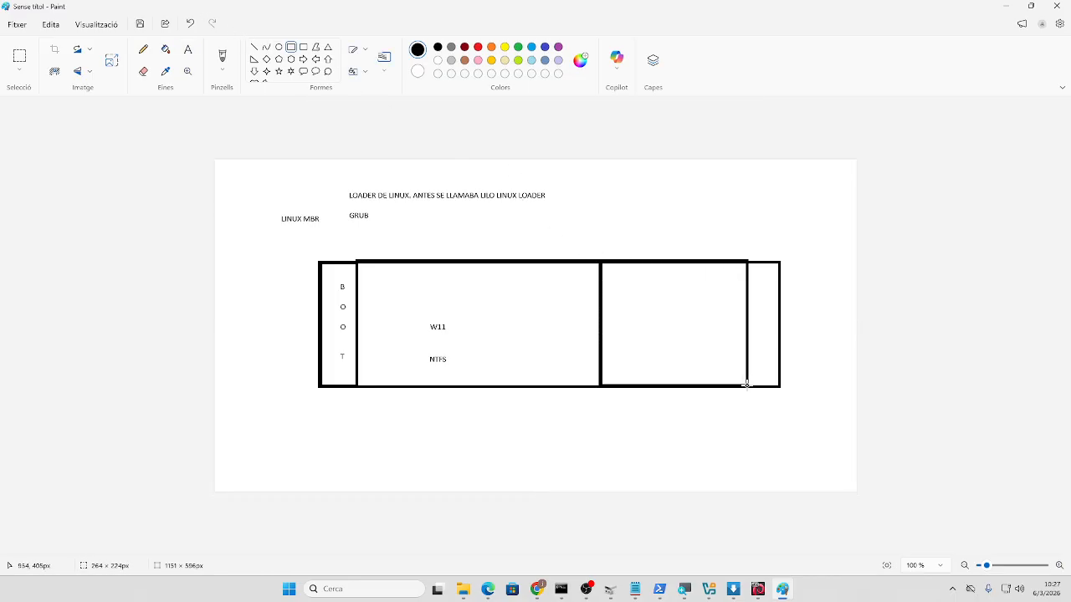
left_click(673, 409)
left_click(187, 50)
left_click(630, 303)
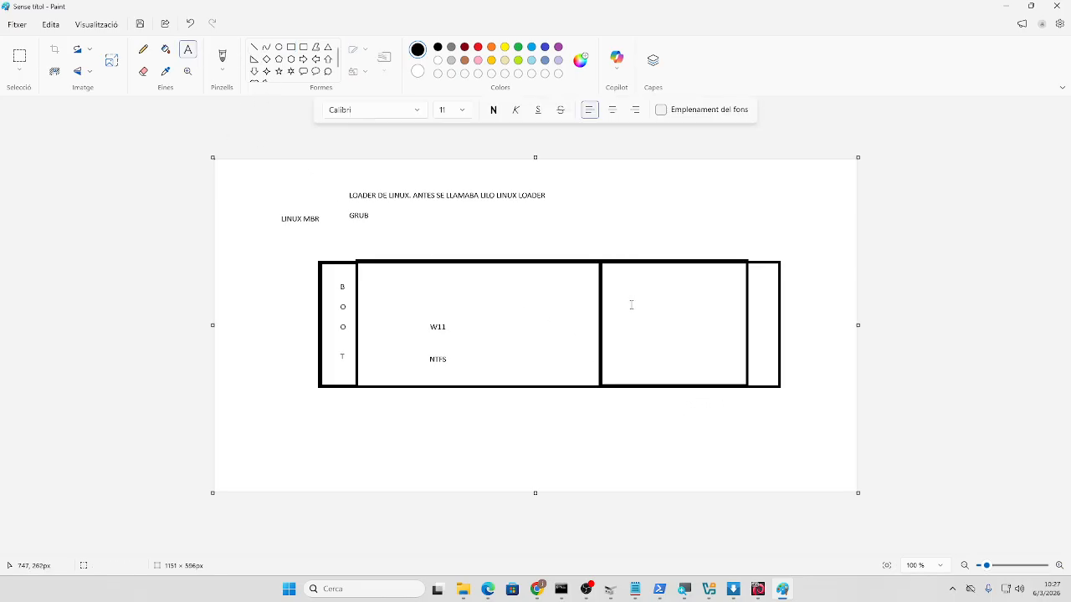
type("LINUX")
key("Return")
key("Return")
type("DEBIAN")
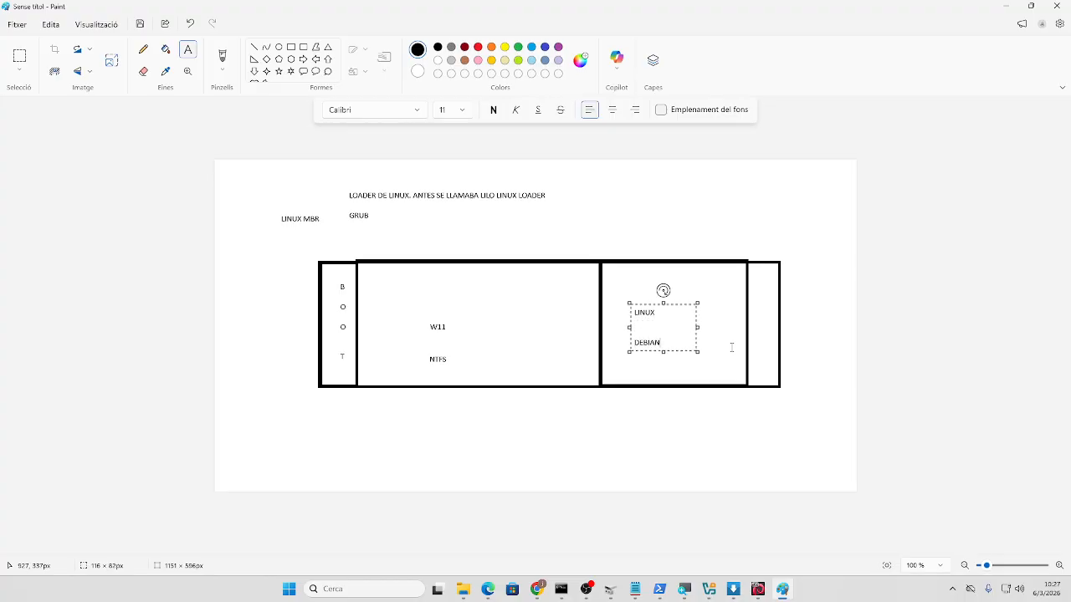
left_click(713, 421)
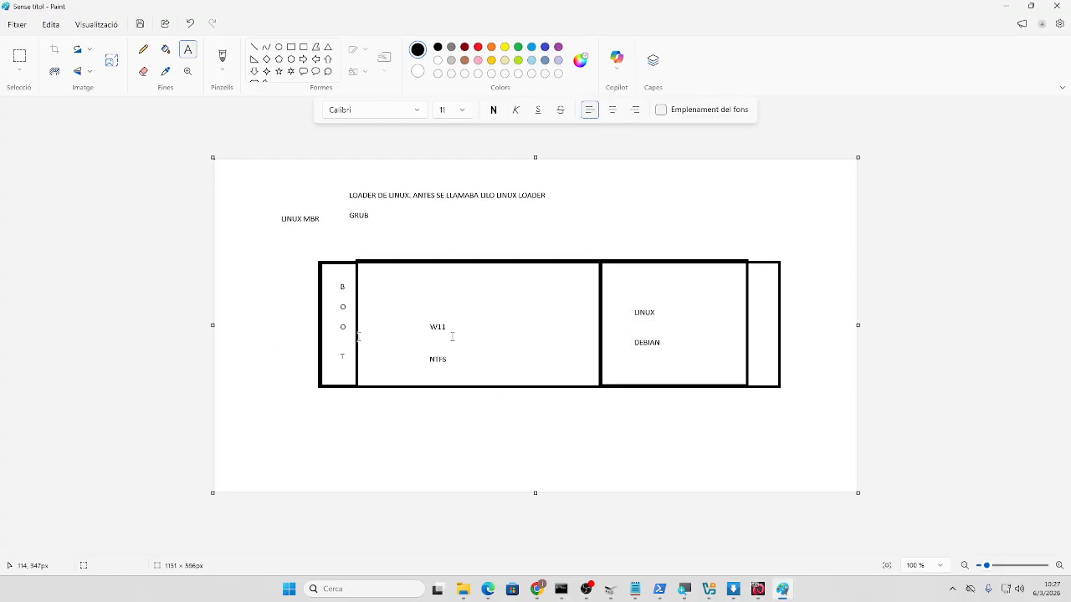
- Spell SWAP down the narrow right strip and add EXT4 below DEBIAN
left_click(752, 287)
type("S")
key("Return")
type("W")
key("Return")
type("A")
key("Return")
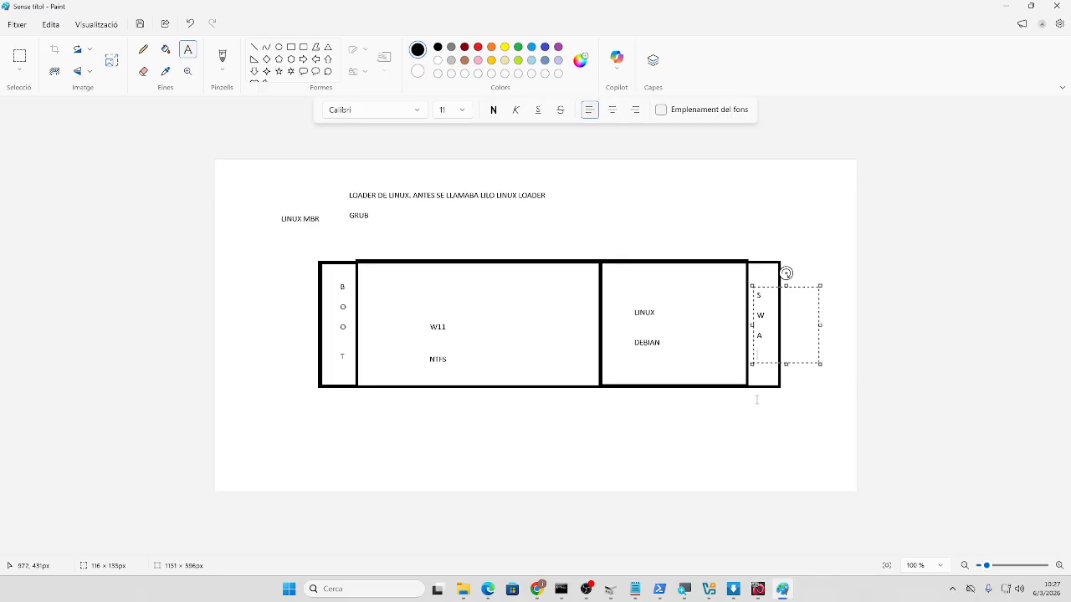
type("P")
left_click_drag(770, 287, 773, 282)
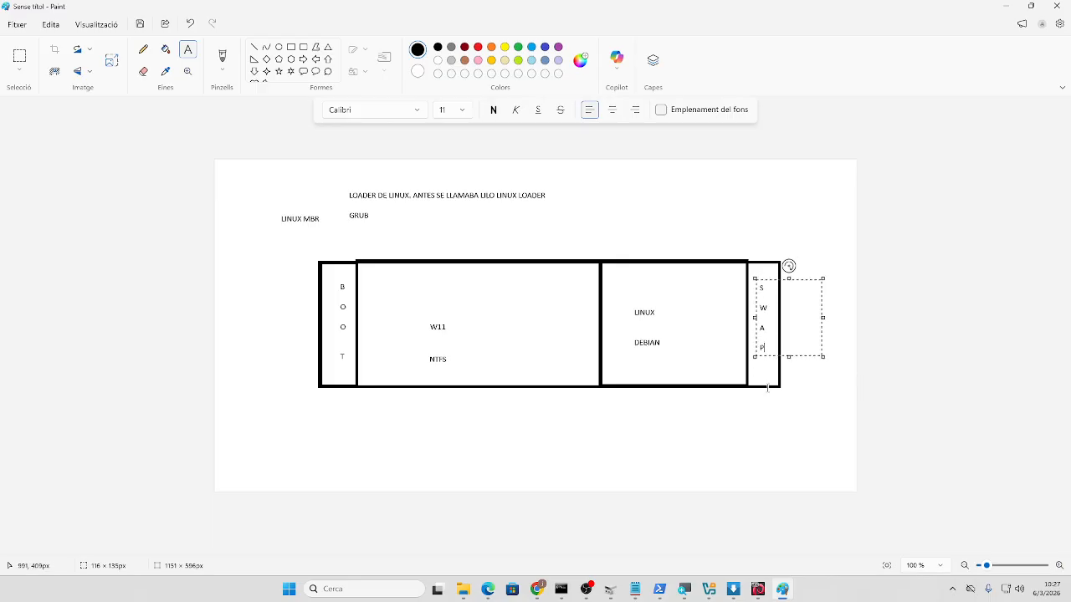
left_click(743, 434)
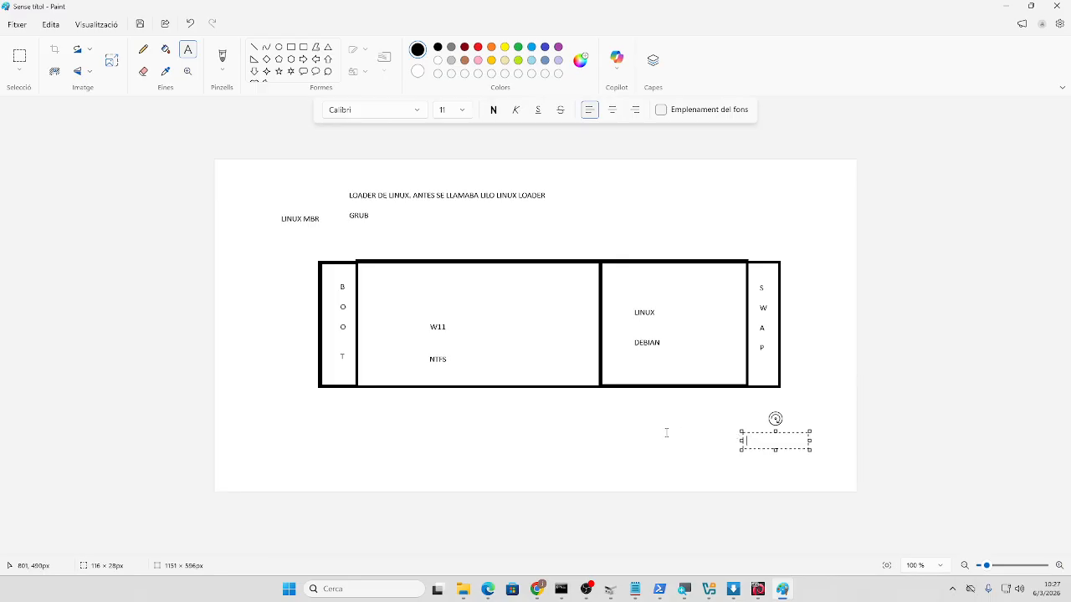
left_click(827, 418)
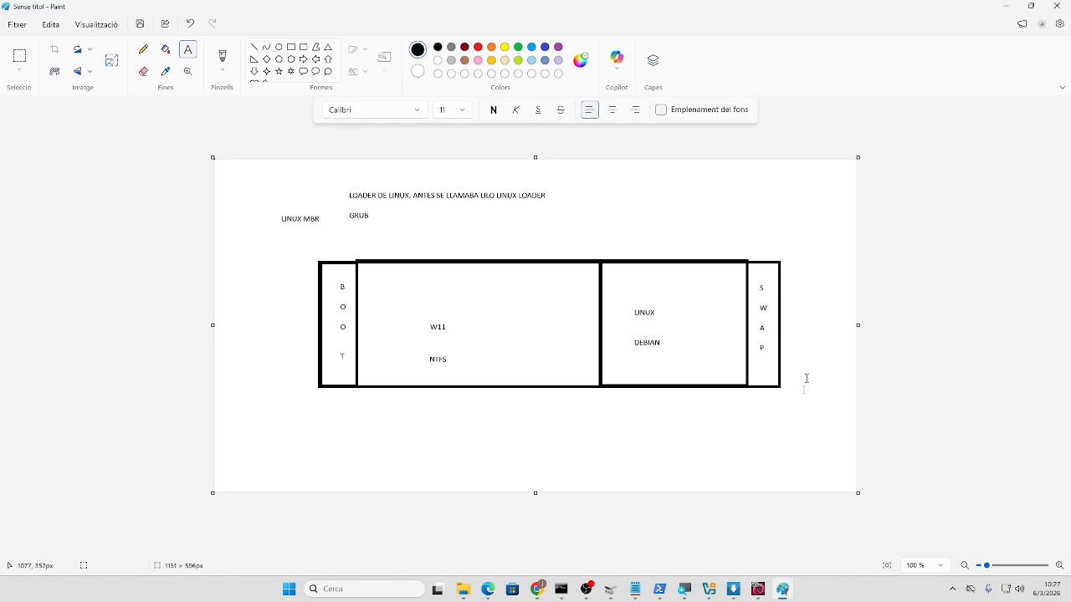
left_click(636, 369)
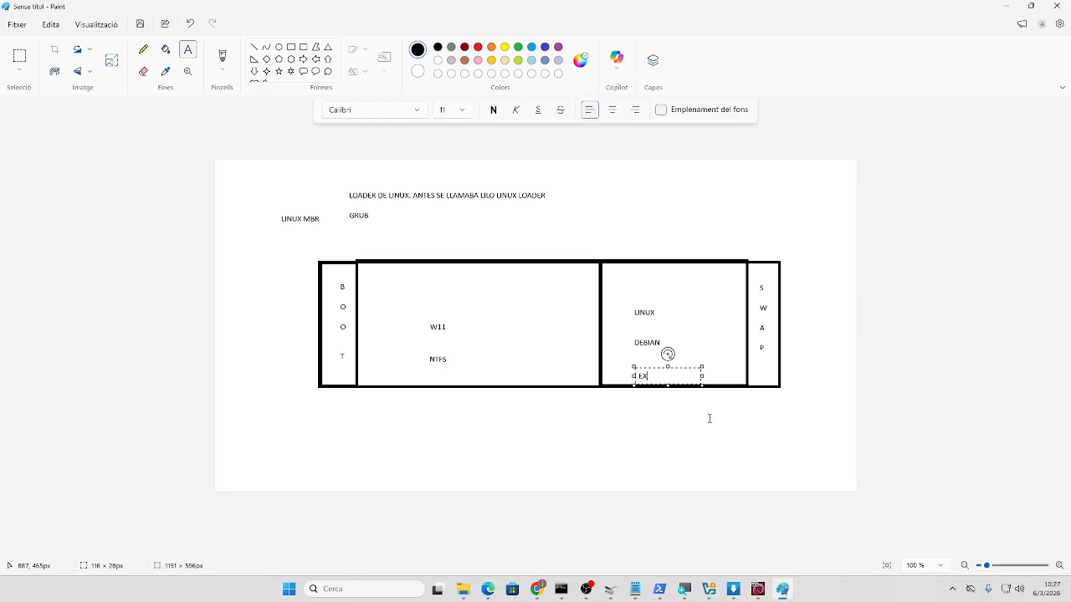
left_click(750, 370)
- Add a P under each partition: BOOT, W11, EXT4 and SWAP
left_click(337, 410)
left_click(328, 456)
left_click(330, 413)
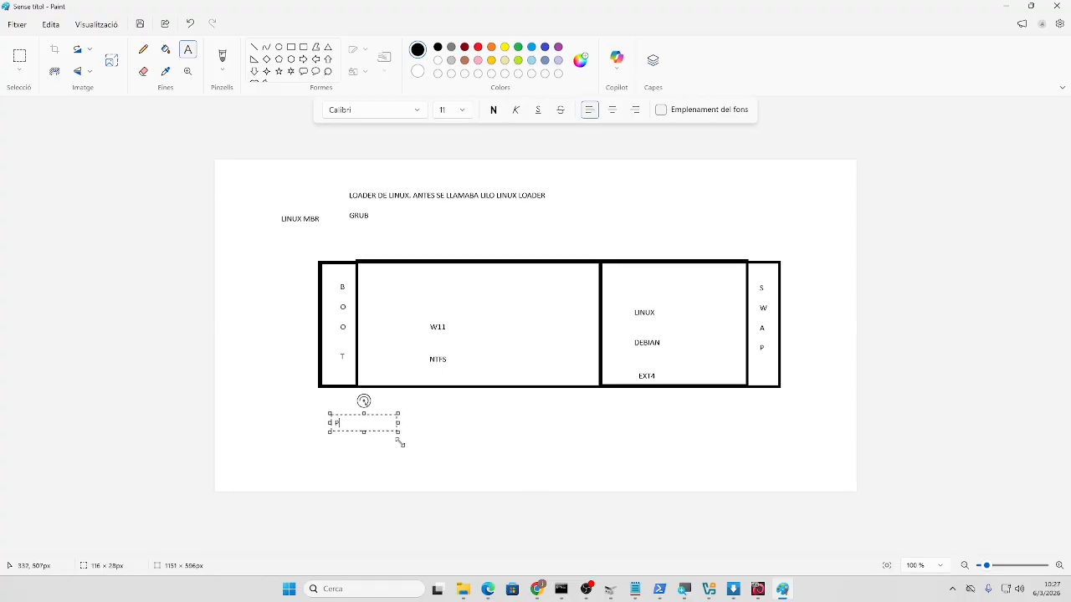
left_click(443, 415)
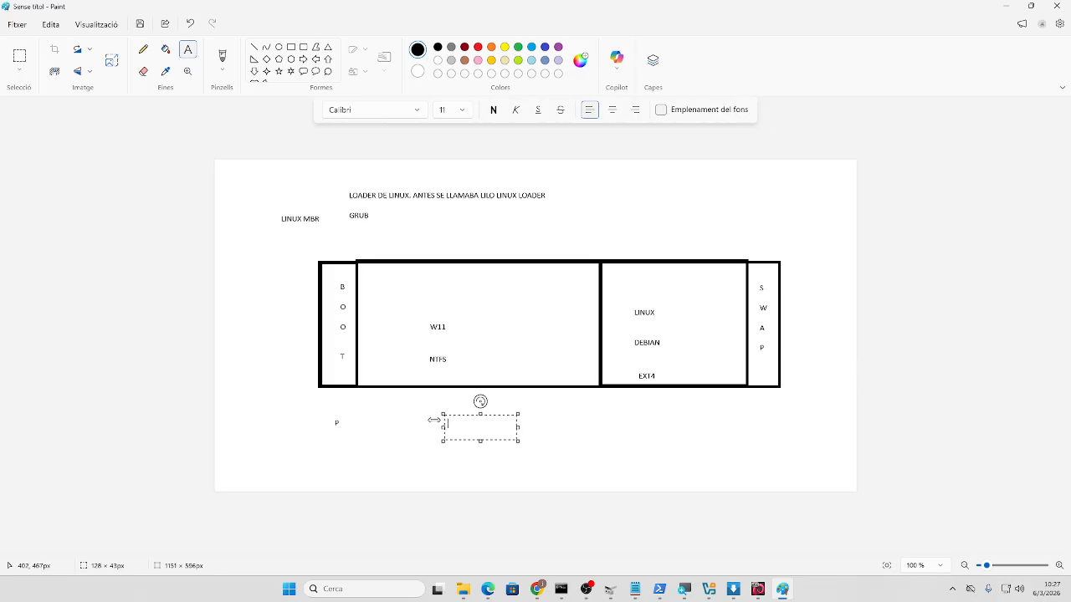
left_click_drag(433, 420, 425, 419)
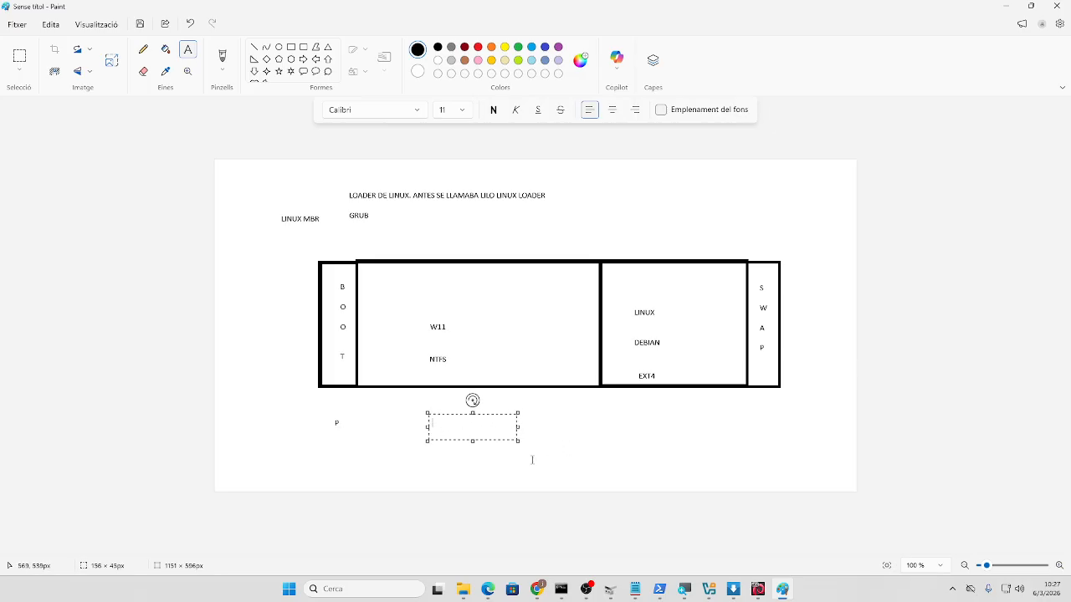
left_click(616, 458)
left_click(650, 421)
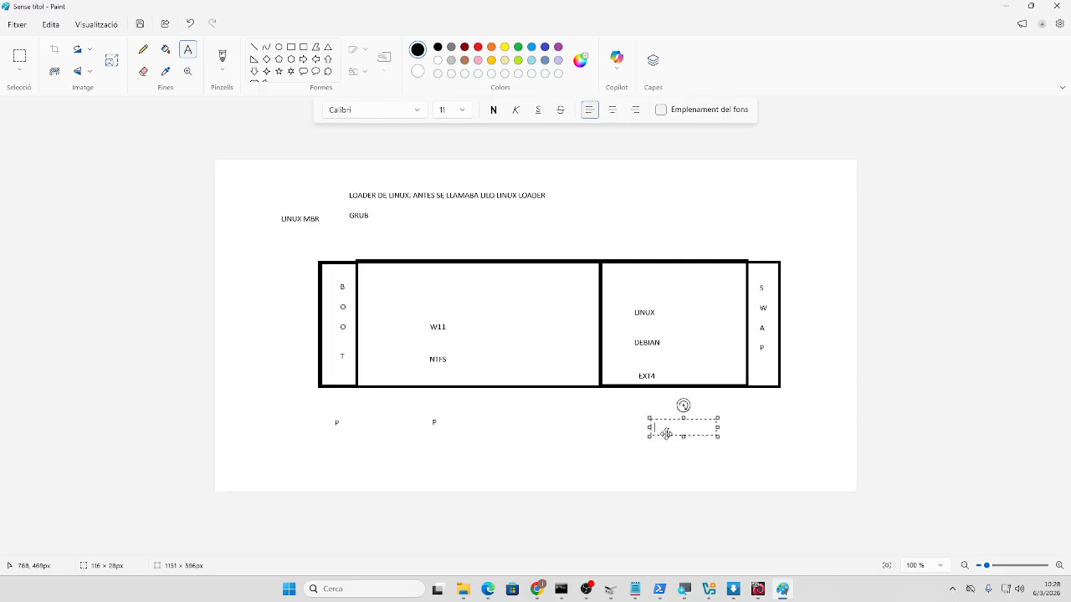
type("P")
left_click(741, 424)
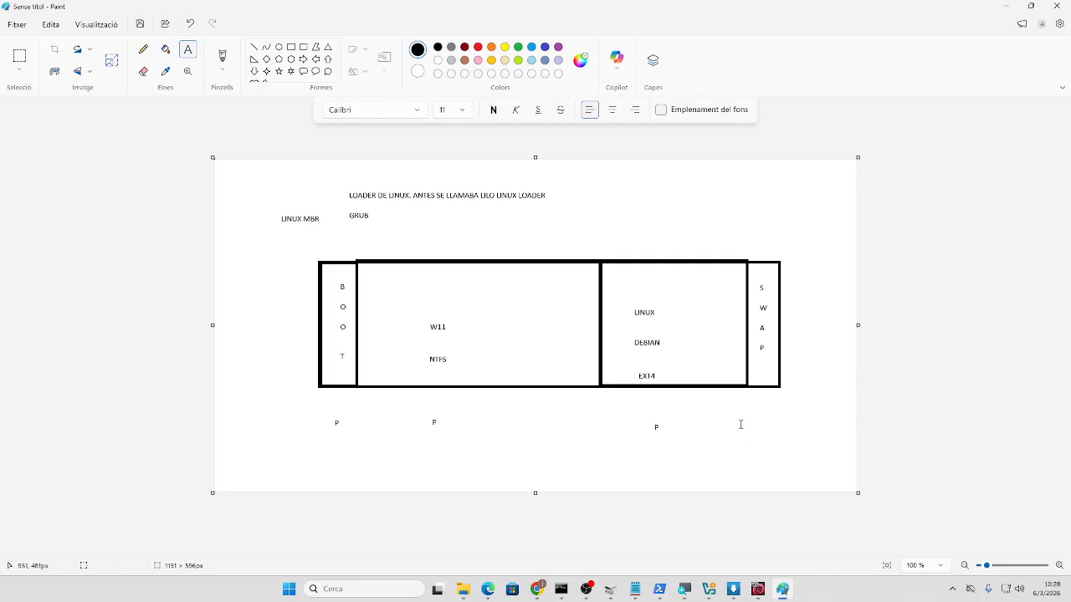
left_click(760, 420)
type("p")
left_click(617, 444)
- Draw a narrow bar left of the BOOT box and fill it solid red
left_click(290, 47)
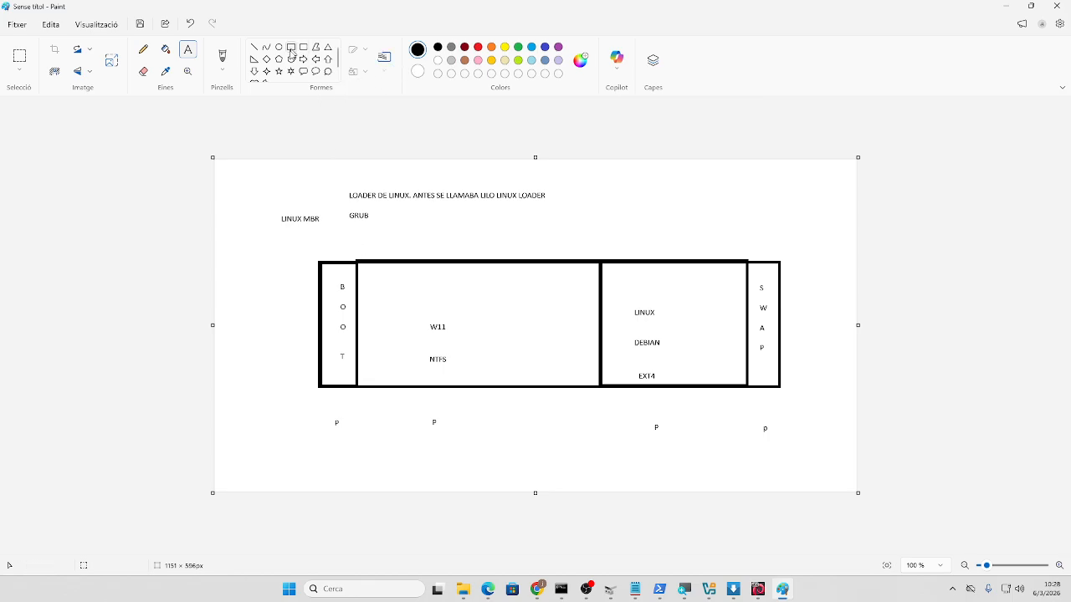
left_click_drag(304, 261, 319, 388)
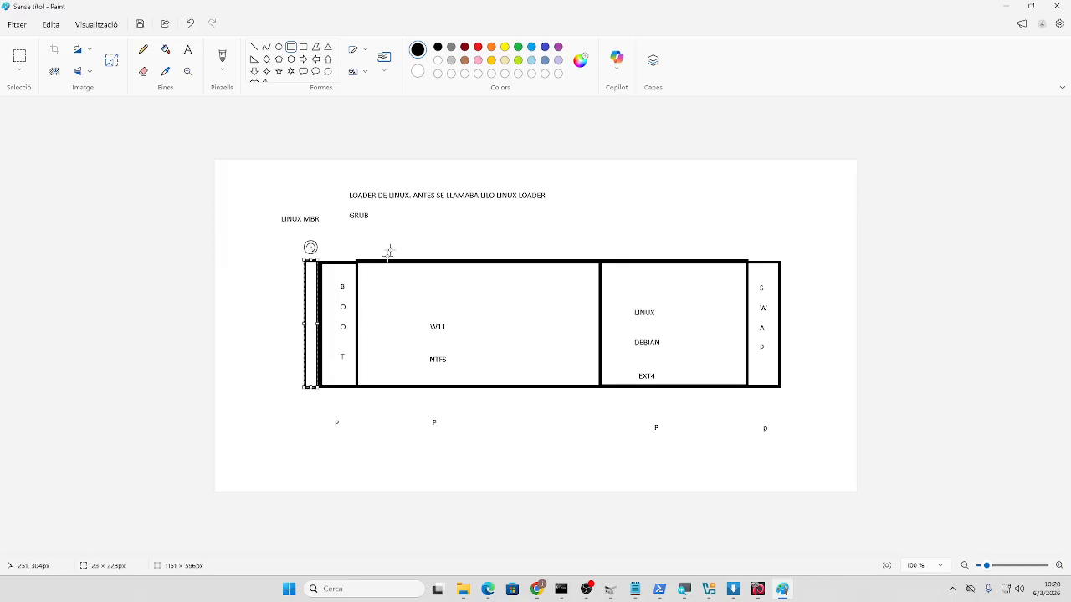
left_click(477, 47)
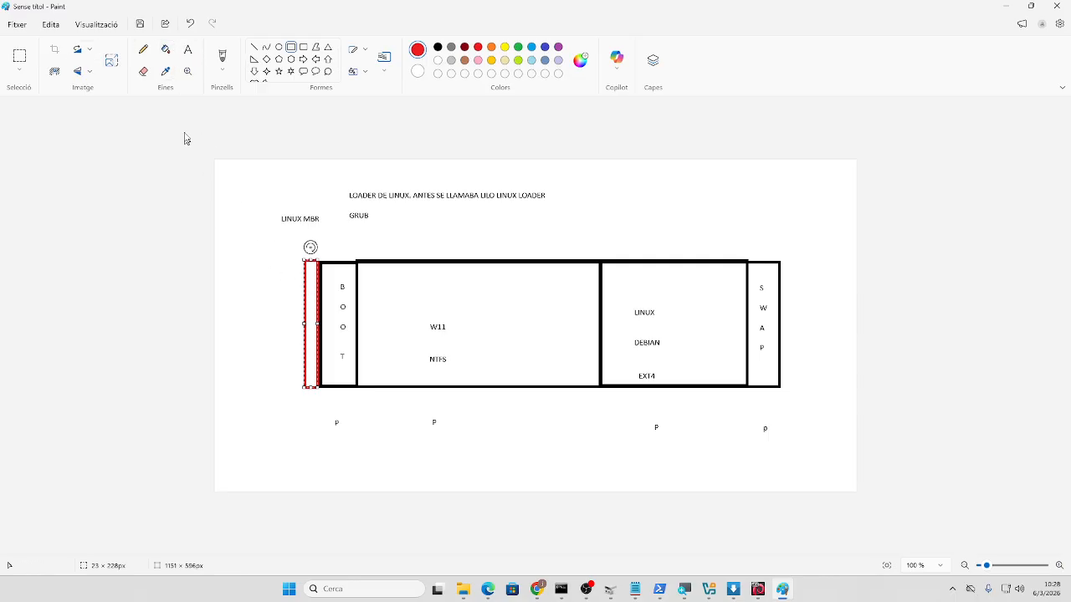
left_click(165, 56)
left_click(310, 276)
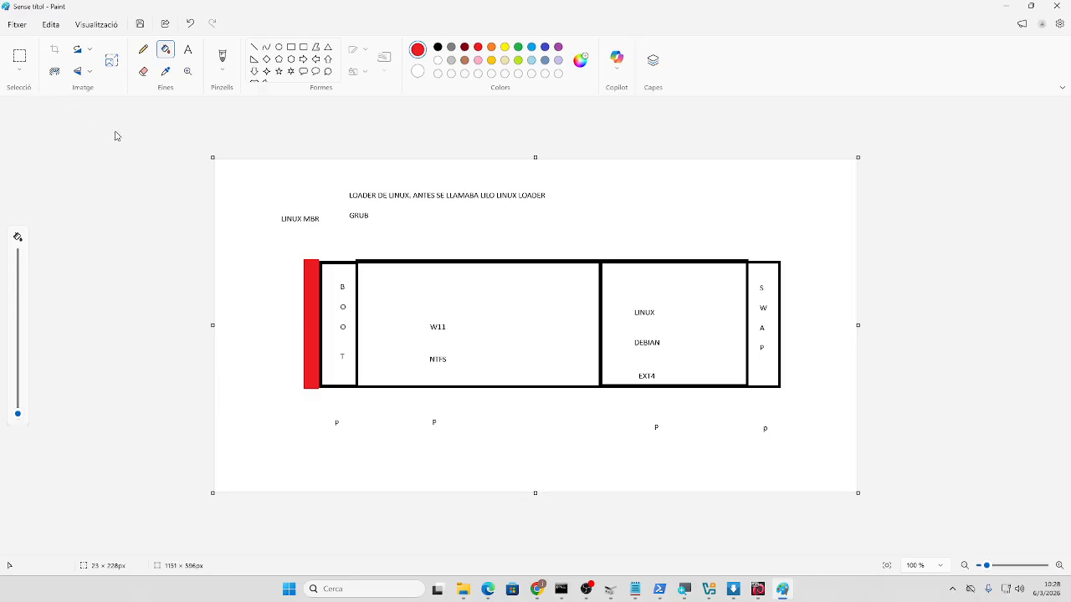
left_click(187, 51)
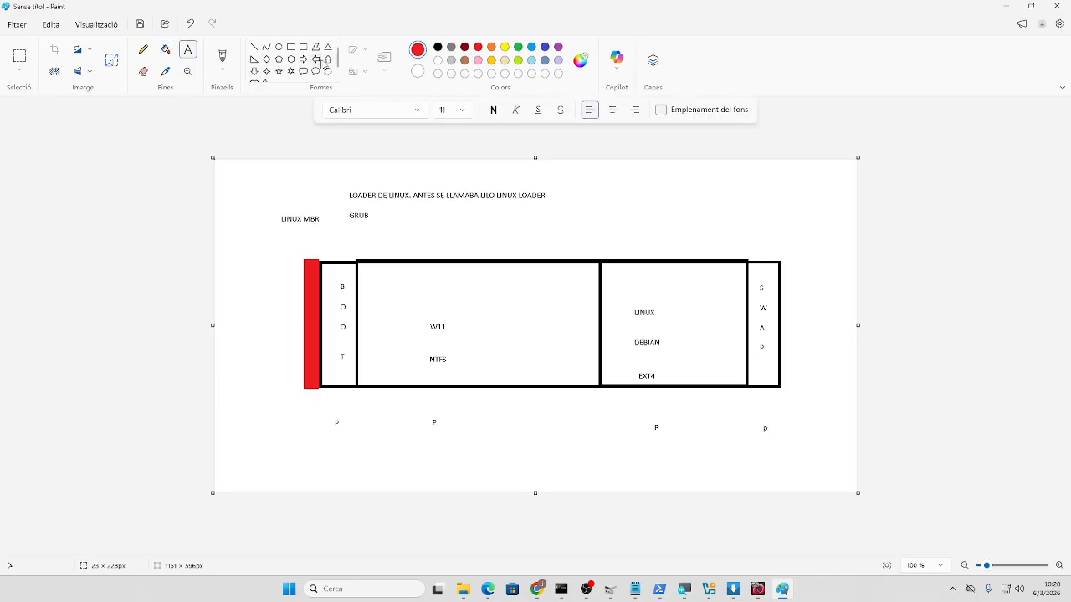
- Draw a red down arrow below the red bar and label it 'SECTOR 0'
left_click(255, 72)
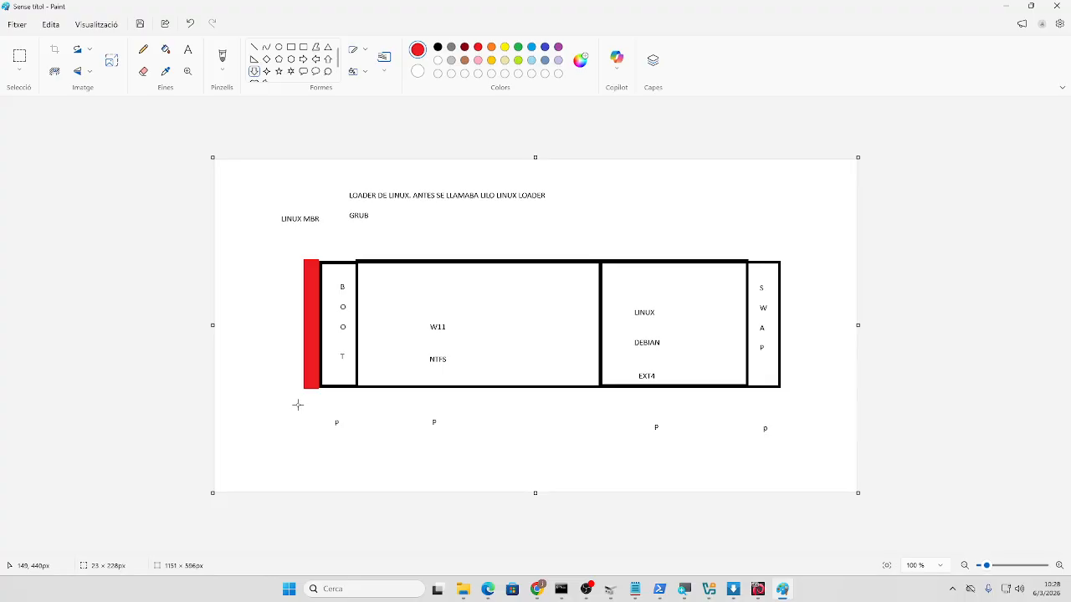
left_click_drag(303, 403, 321, 458)
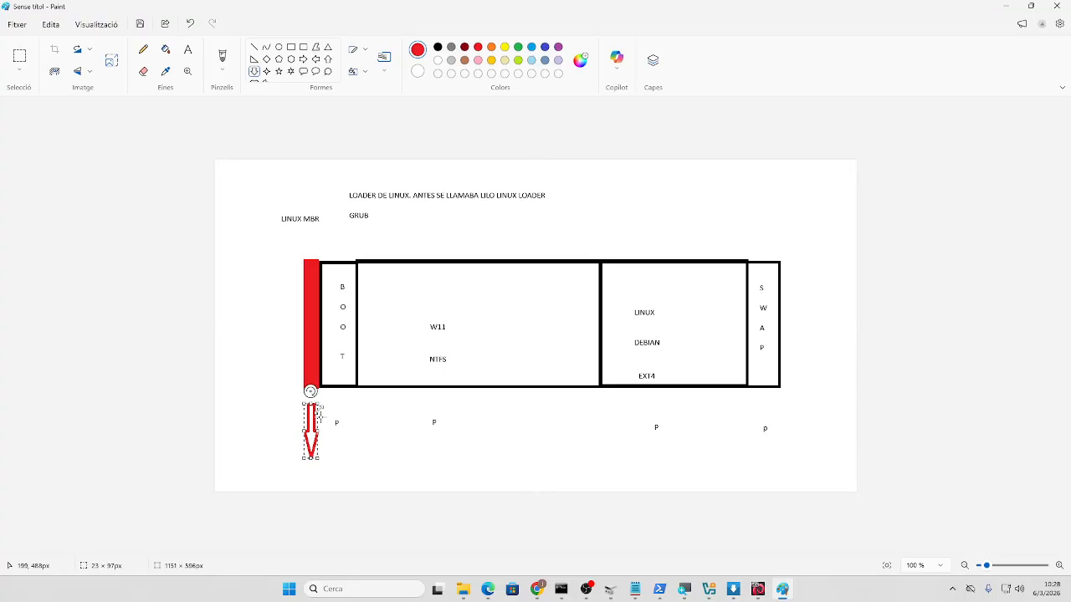
left_click(409, 505)
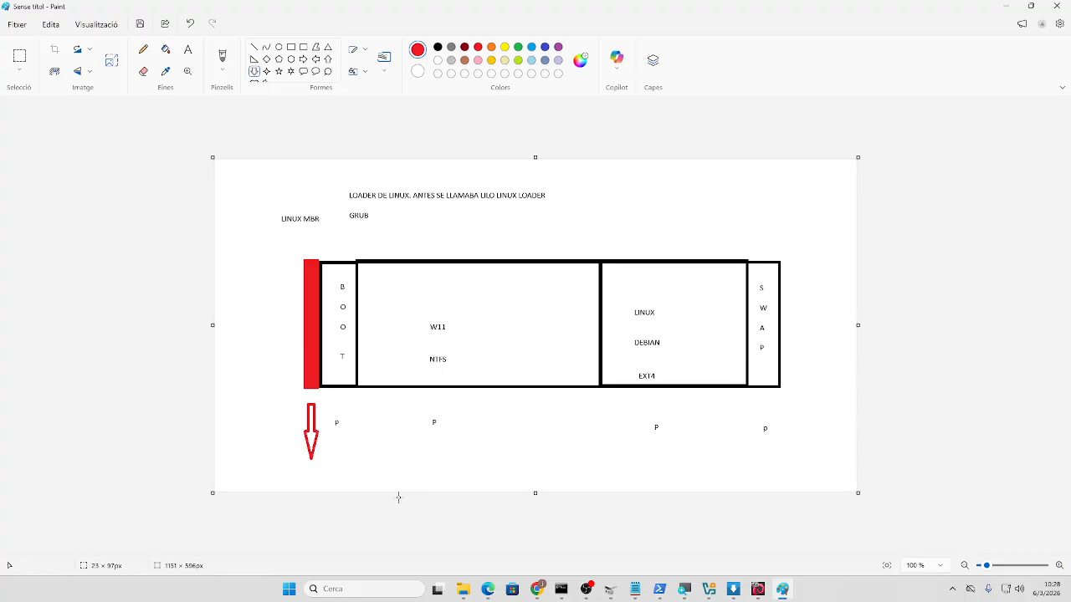
left_click(188, 49)
left_click(290, 474)
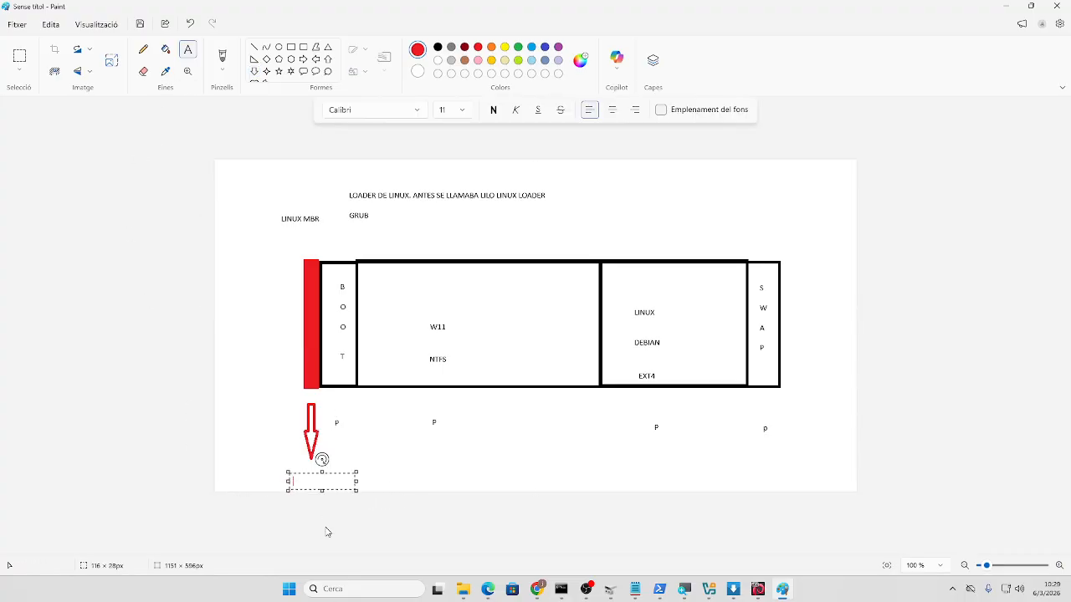
type("SECTOR 0")
left_click(541, 440)
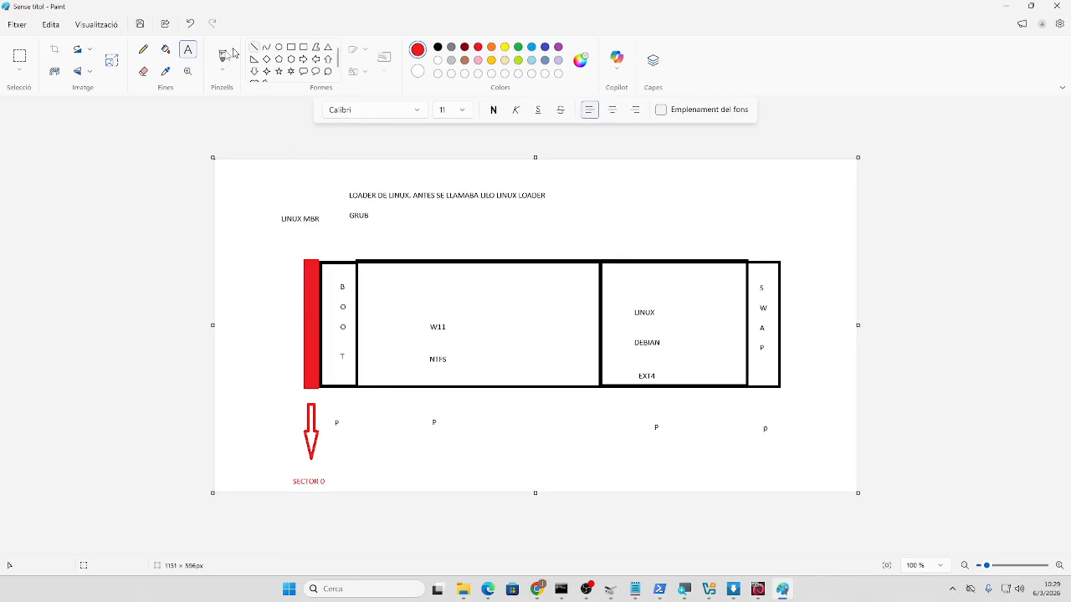
- Type '/dev/sda' below GRUB and enlarge it to 22 pt on one line
left_click(431, 226)
type("/dev")
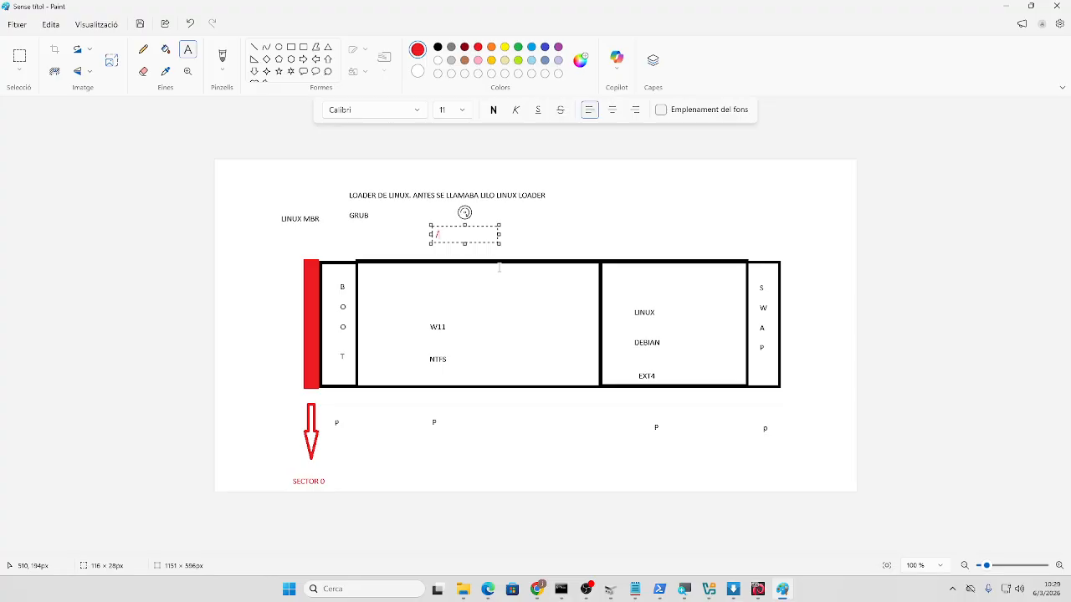
type("/sda")
left_click_drag(467, 235, 430, 235)
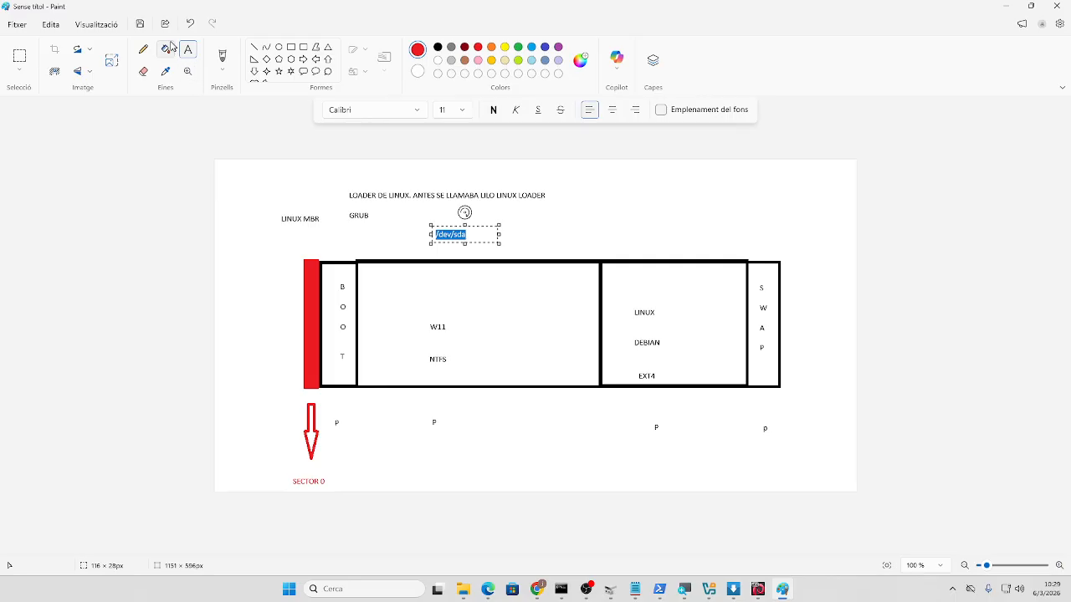
left_click(460, 110)
left_click(446, 316)
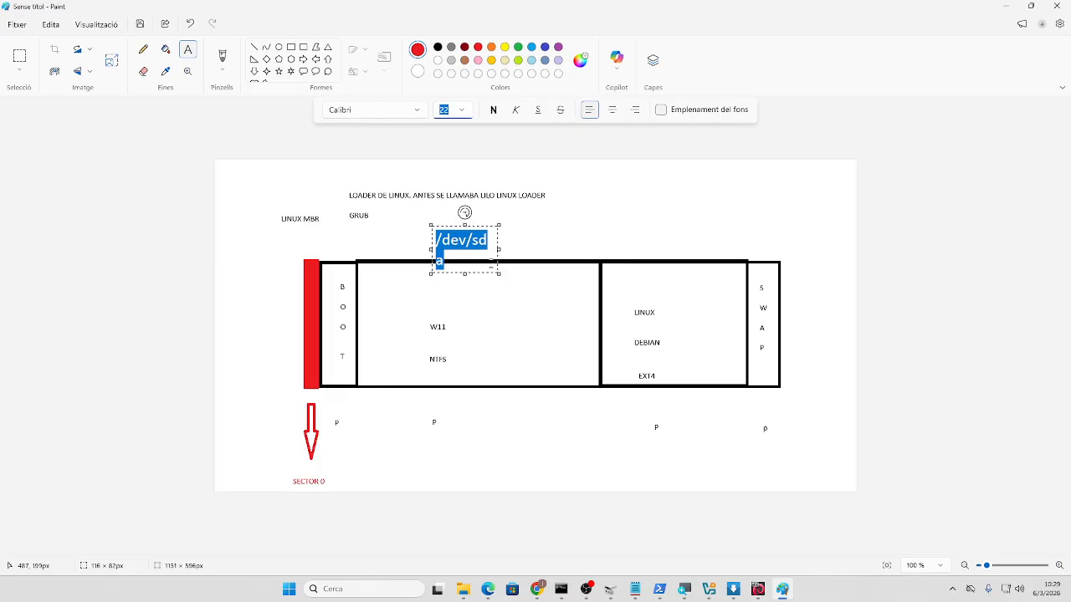
left_click_drag(499, 250, 810, 264)
left_click(813, 428)
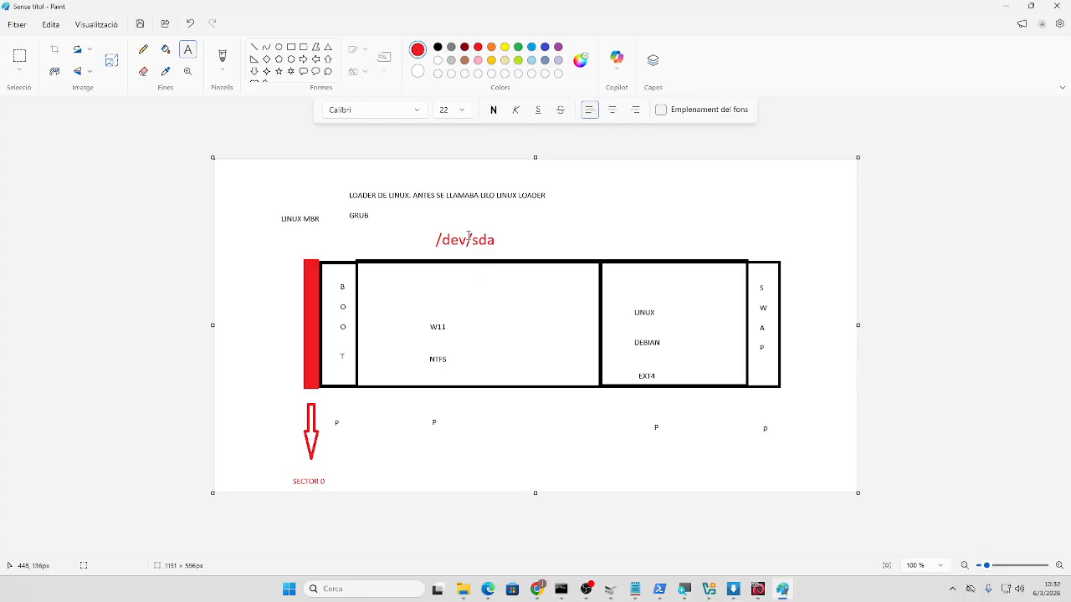
- Add ': Disco Duro y también mbr' right after /dev/sda, aligned on the same line
left_click(501, 241)
left_click(493, 299)
left_click(498, 237)
type(":")
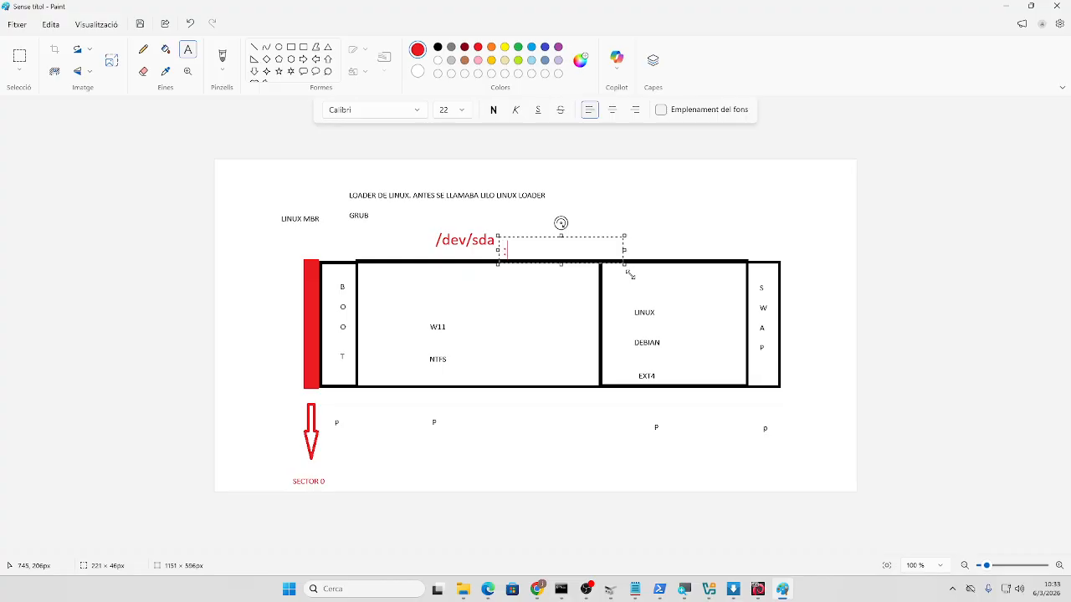
type(" Disco Duro y ")
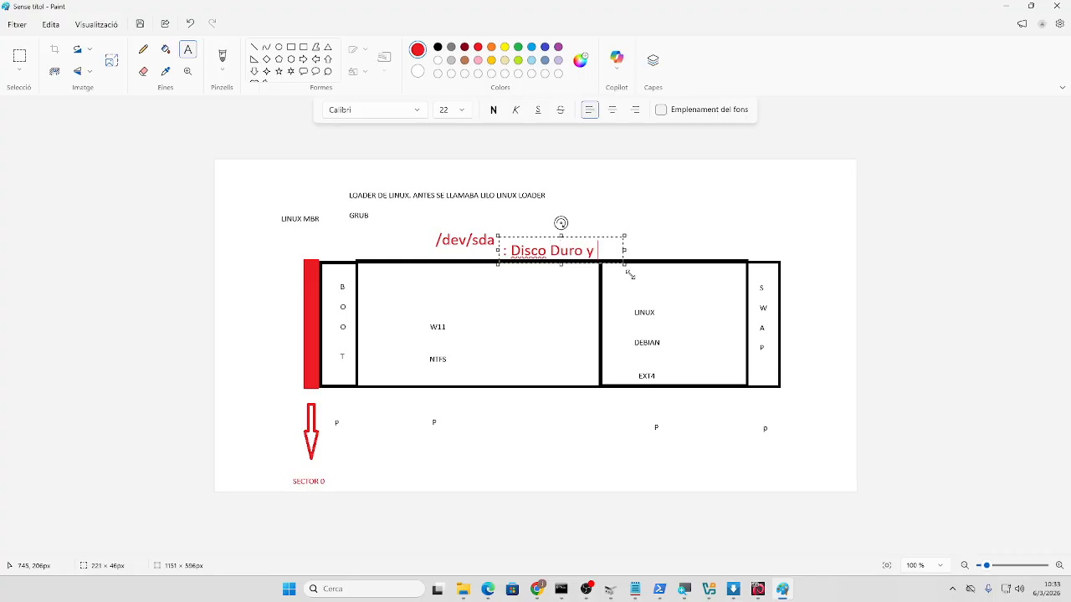
type("tambié")
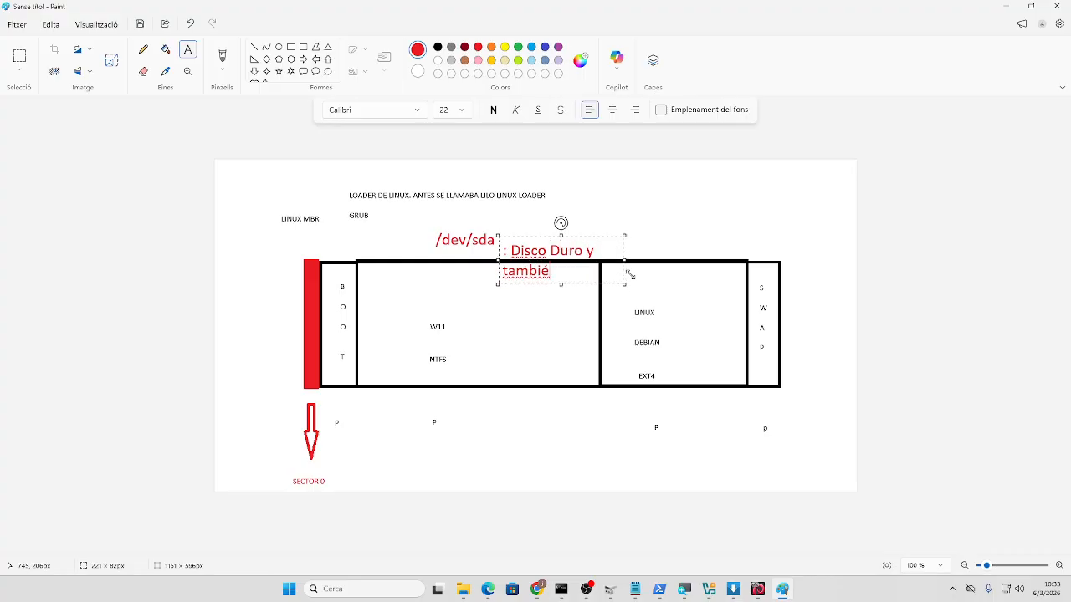
type("n mbr")
left_click_drag(625, 266, 925, 260)
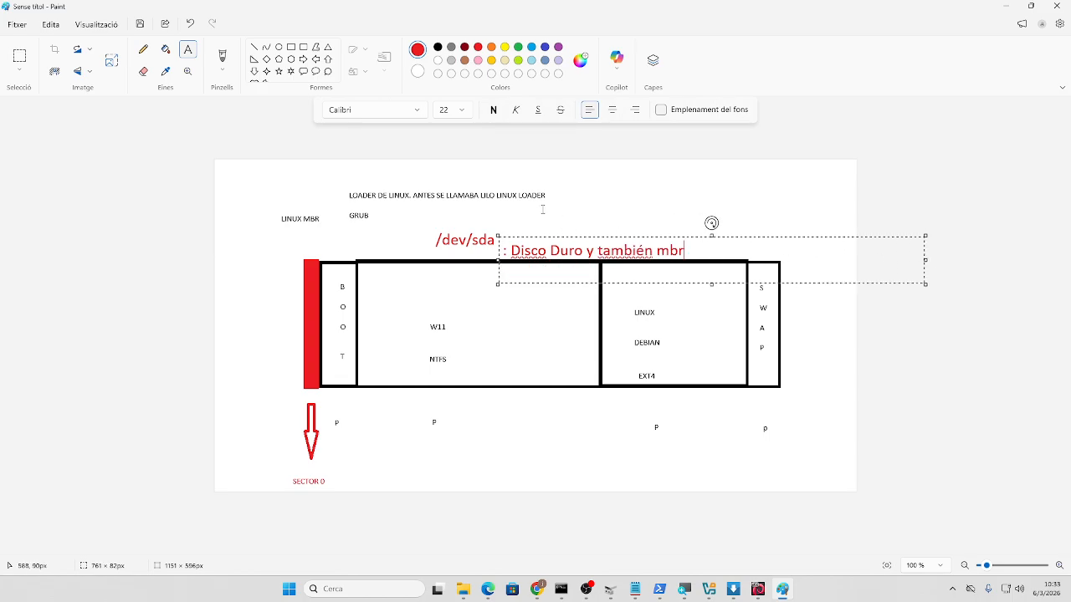
left_click_drag(542, 239, 539, 228)
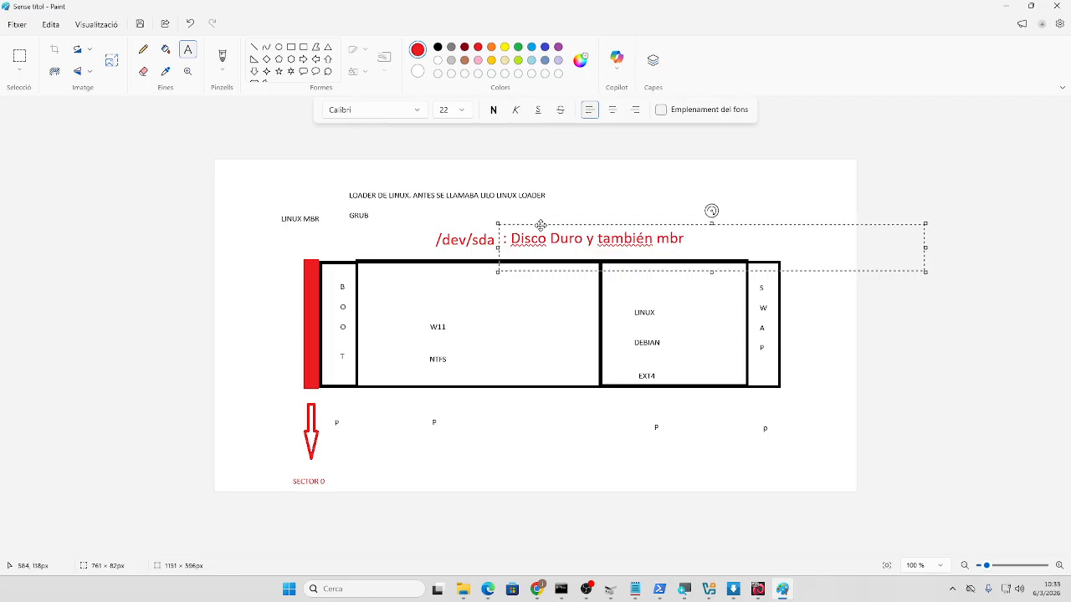
left_click(340, 214)
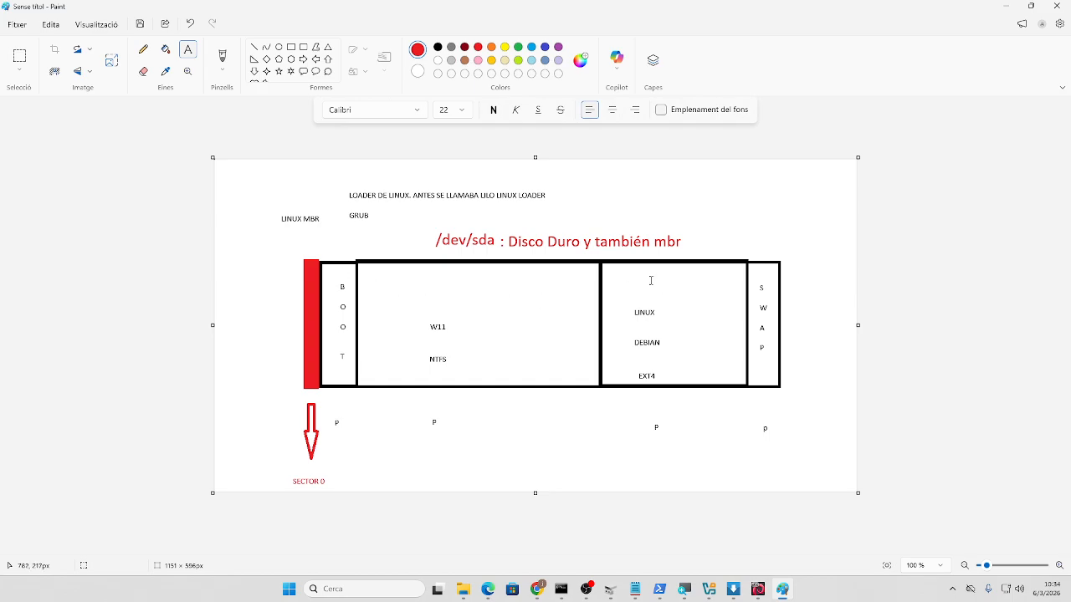
- Add a red 'A' below the Debian partition and a '/dev/sda1' label below the diagram
left_click(647, 445)
type("A")
left_click(560, 459)
left_click(396, 462)
type("/dev")
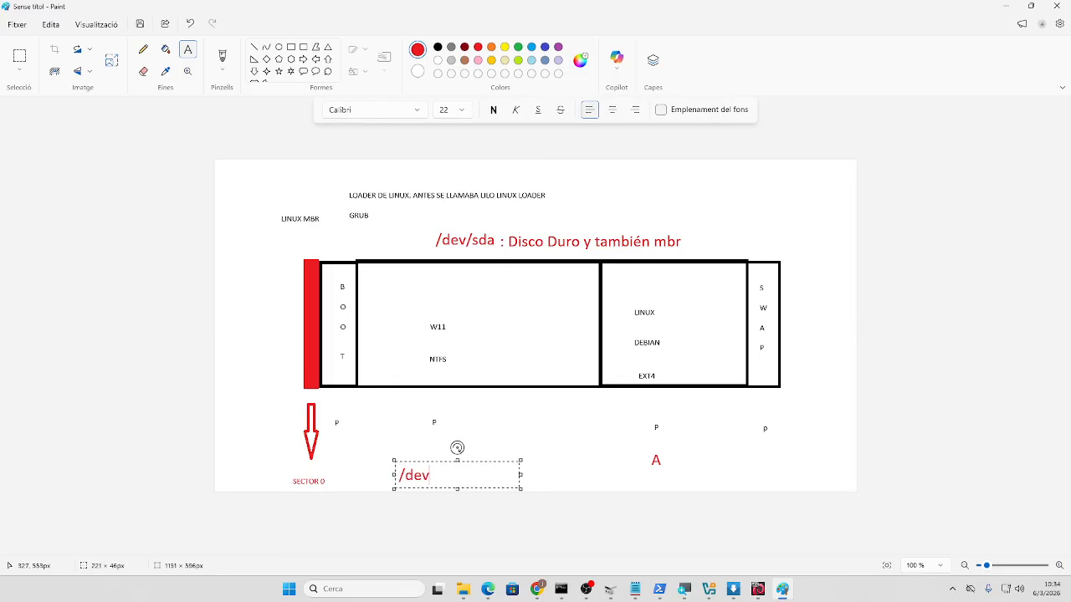
type("7")
key("BackSpace")
type("/sda1")
left_click(542, 479)
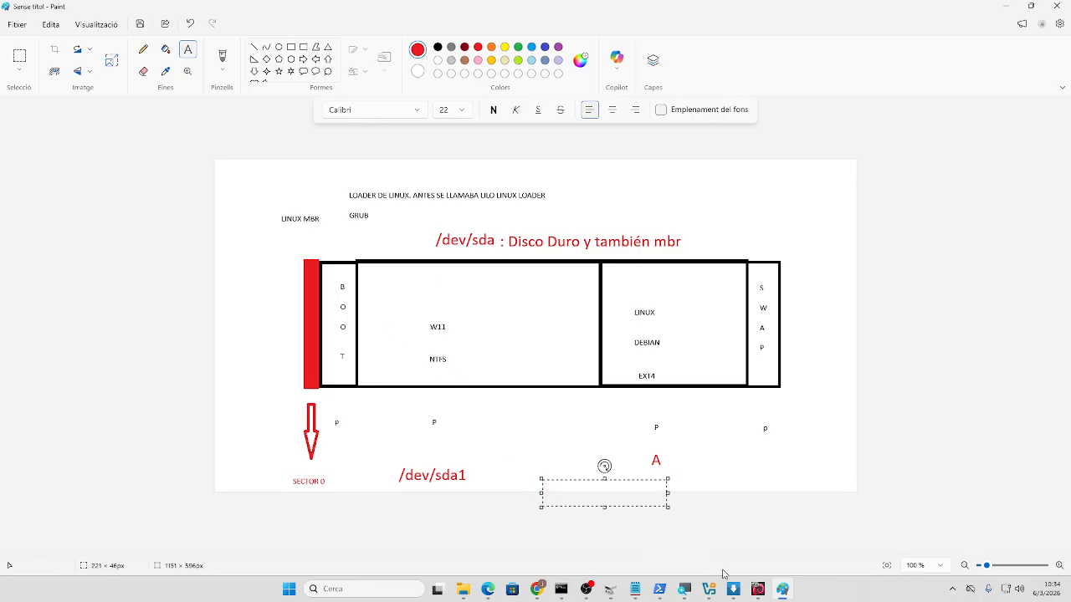
- Place '/dev/sda2' beside it and '/dev/sda3' inside the Linux Debian partition
type("/dev/sda2")
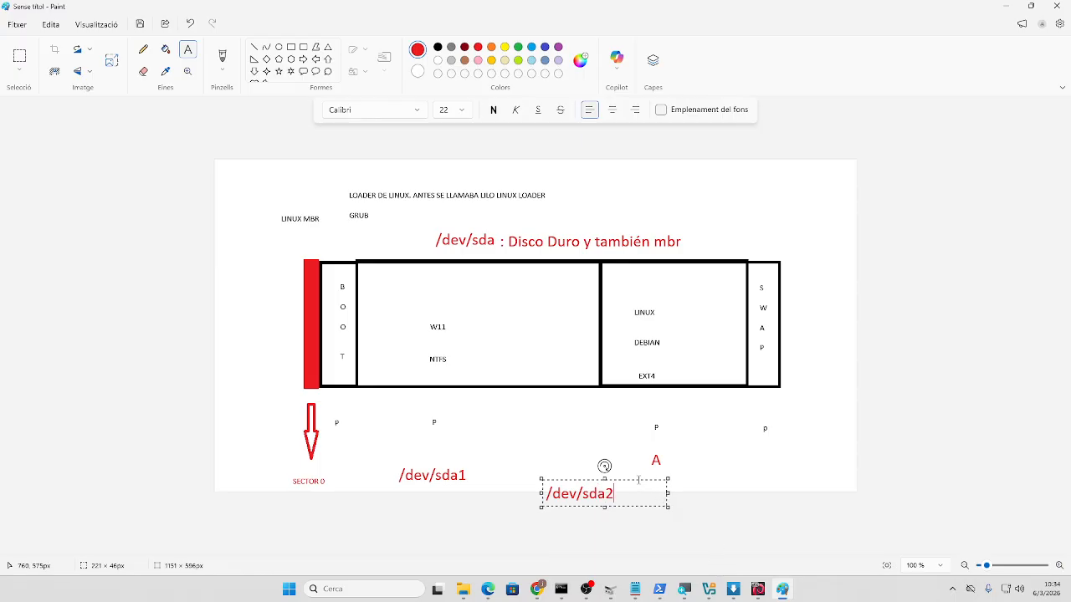
left_click_drag(640, 482, 616, 460)
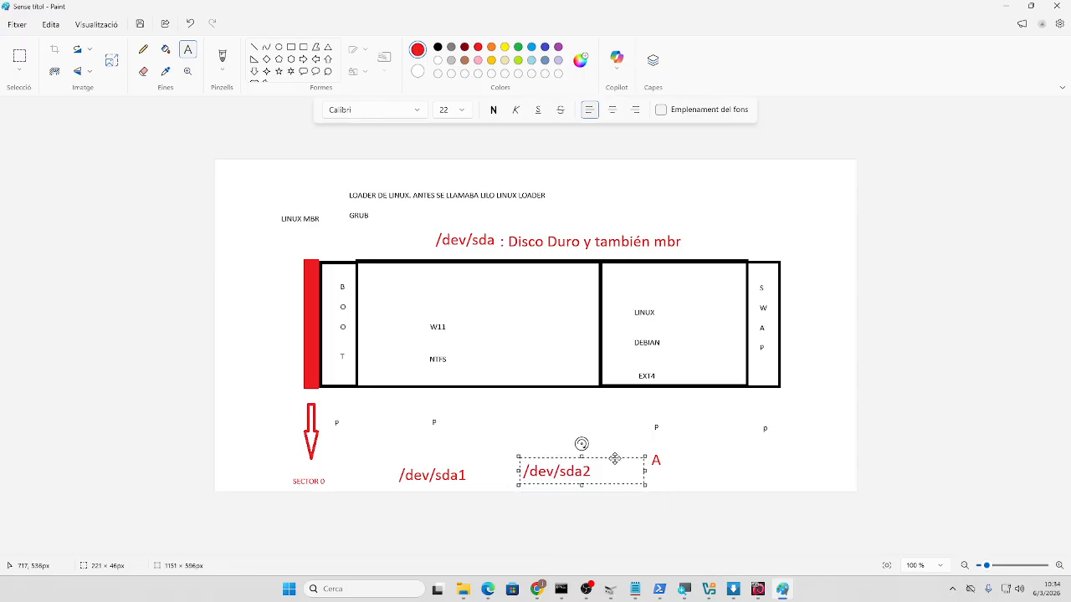
left_click(682, 473)
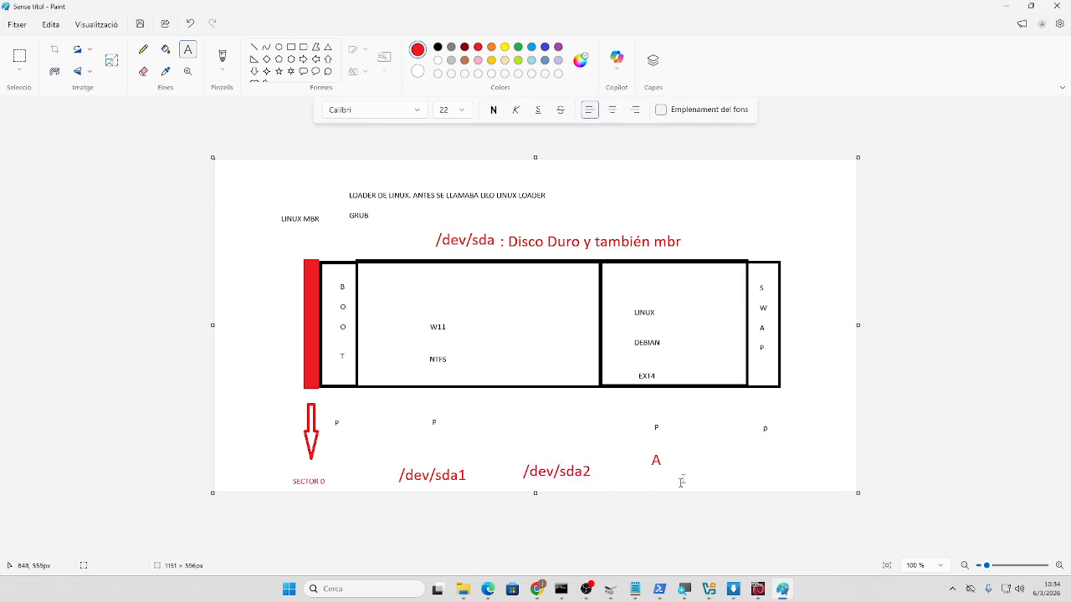
left_click_drag(656, 482, 781, 508)
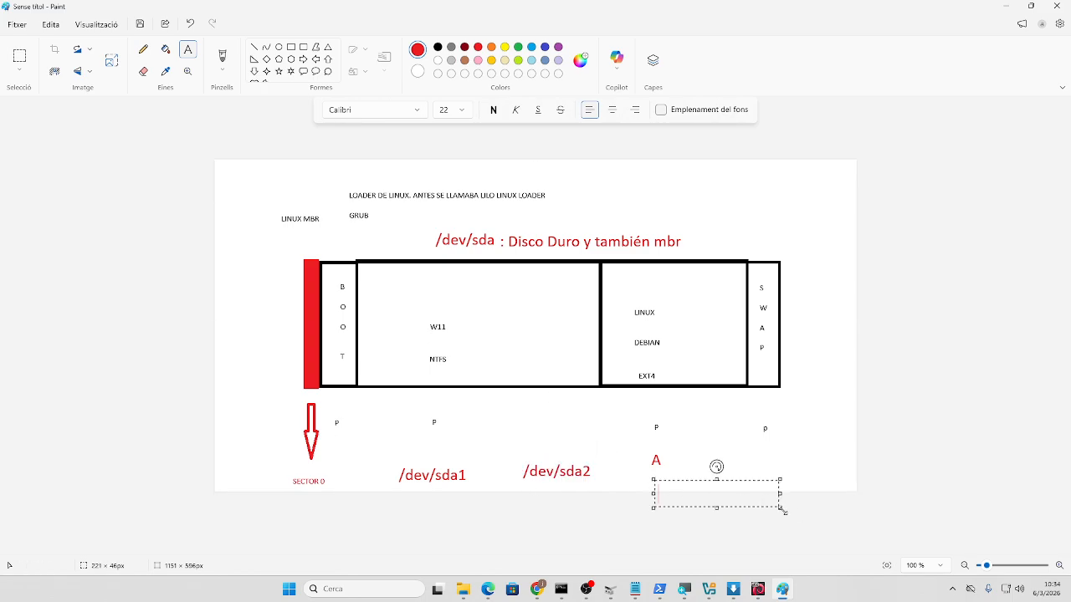
type("/dev/sda3")
left_click_drag(752, 478, 722, 272)
left_click(787, 224)
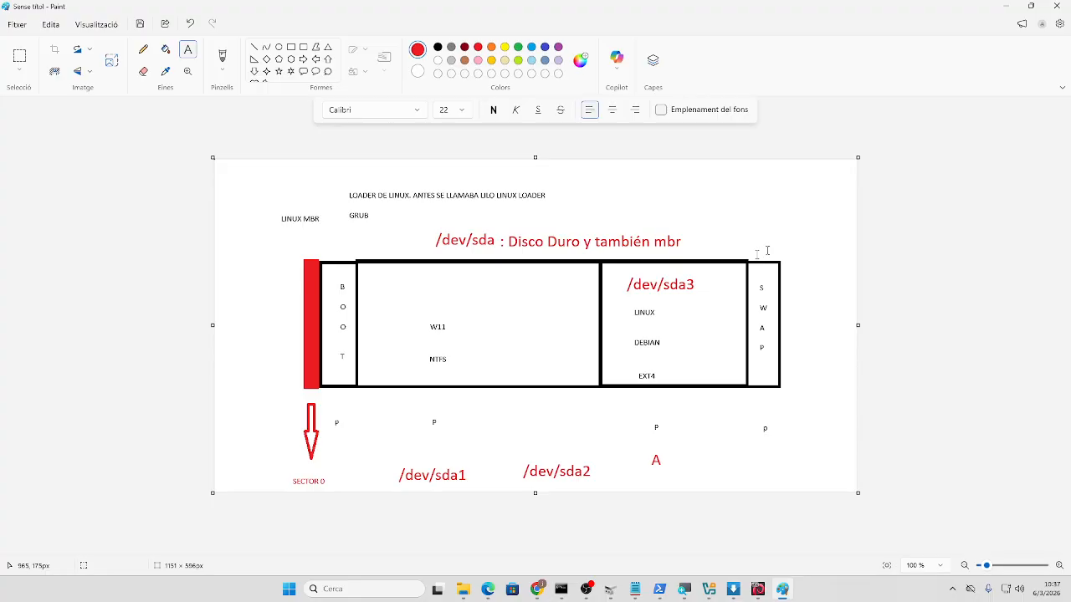
- Minimize Paint, return to the Debian installer VM, and answer the network mirror question
left_click(1005, 5)
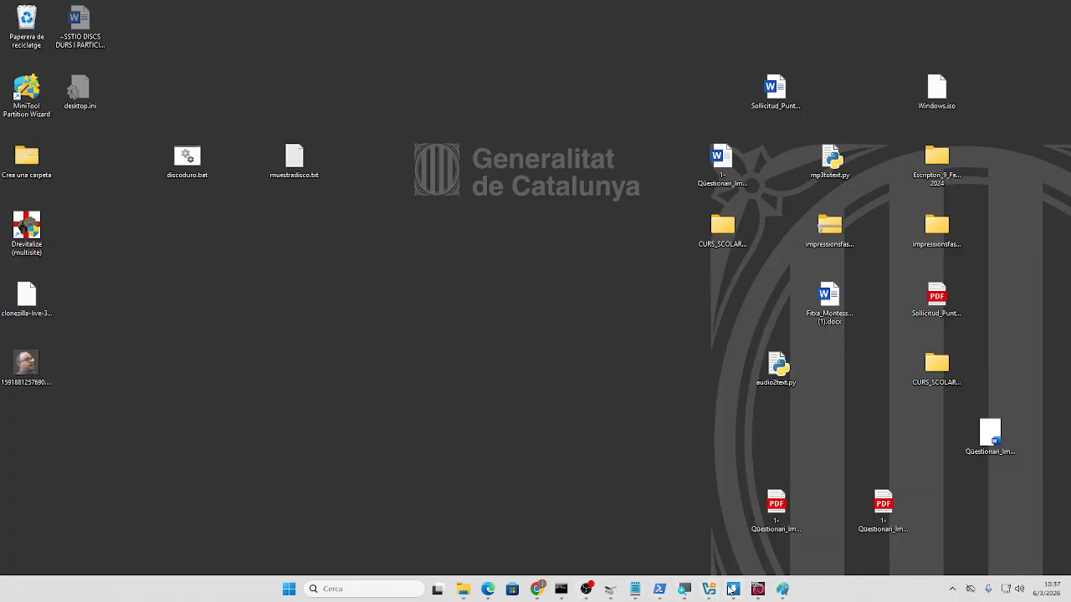
left_click(731, 590)
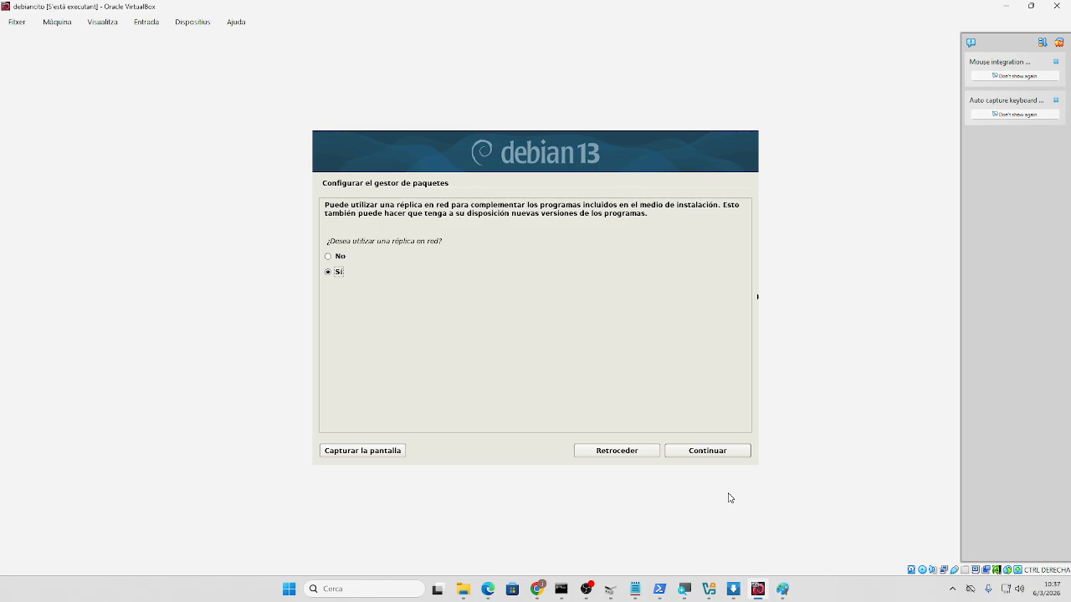
left_click(330, 259)
left_click(684, 452)
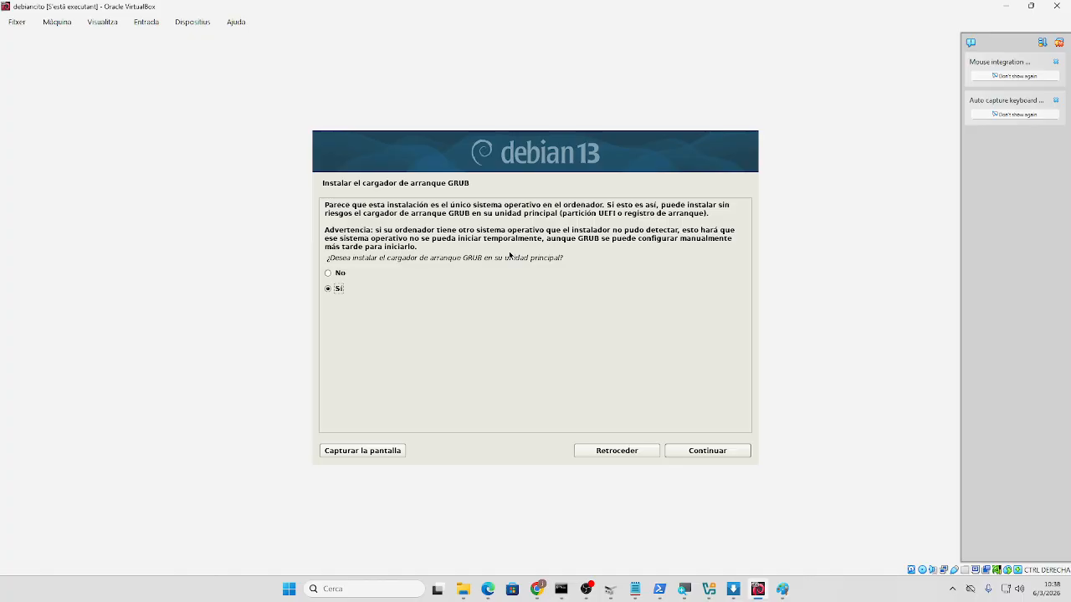
- Answer the GRUB prompt and install the boot loader on the /dev/sda disk
left_click(338, 278)
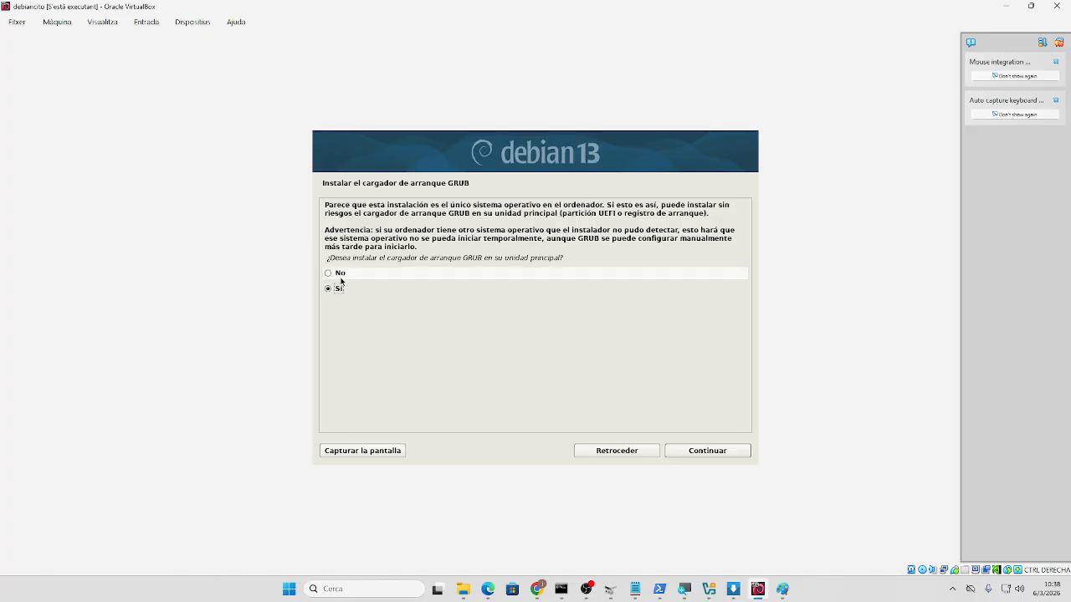
left_click(702, 451)
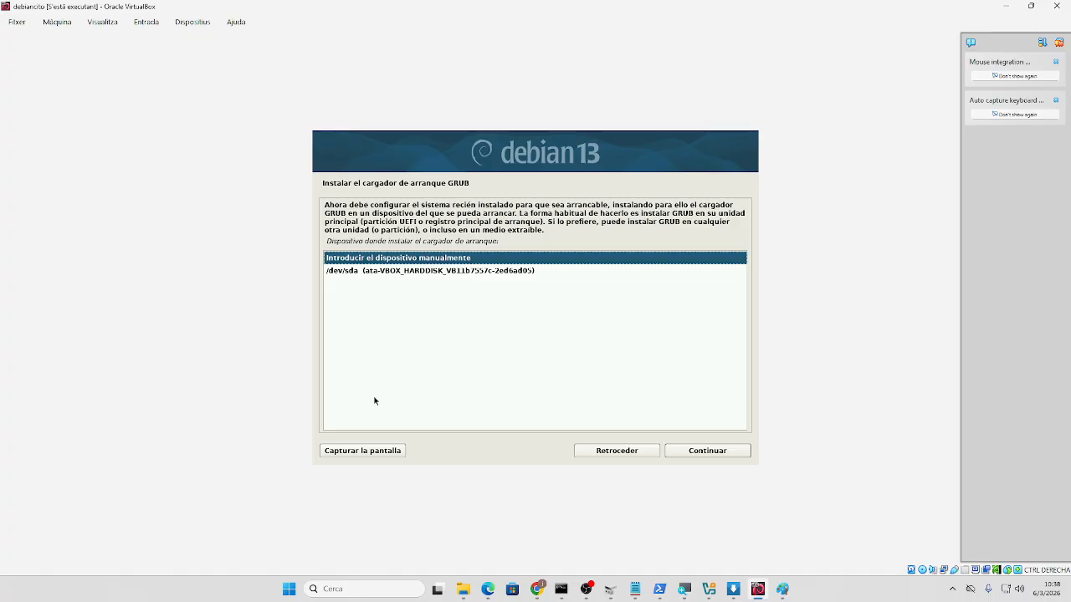
left_click(344, 272)
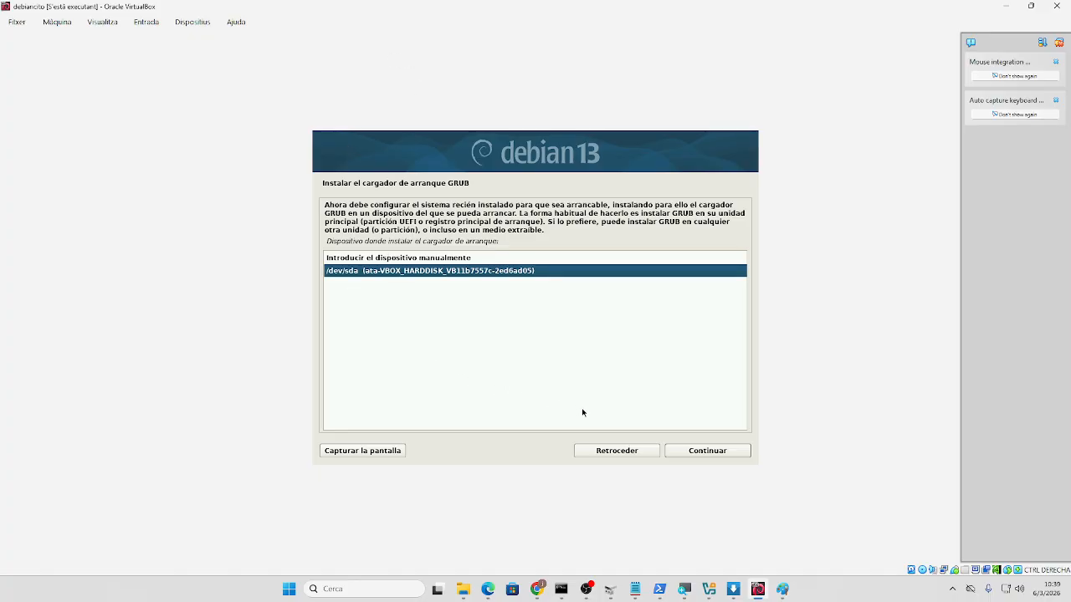
left_click(695, 450)
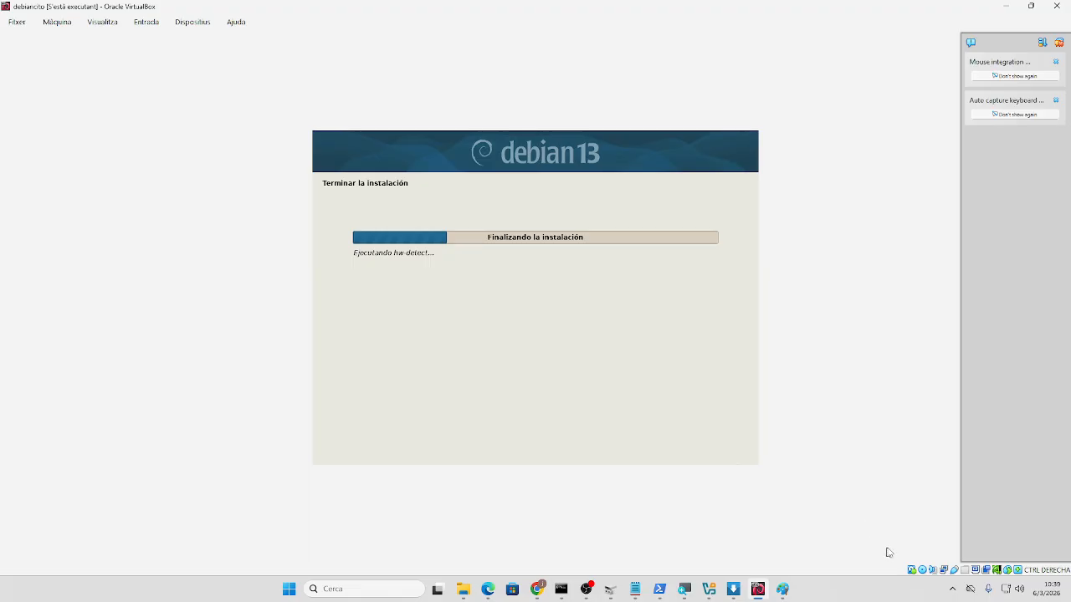
left_click(922, 571)
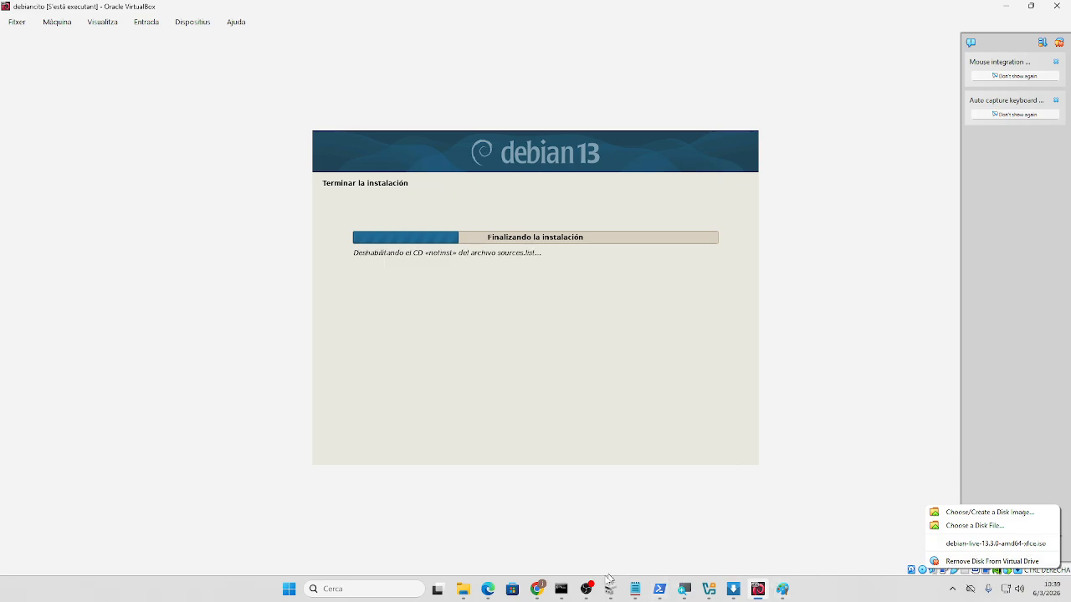
left_click(595, 591)
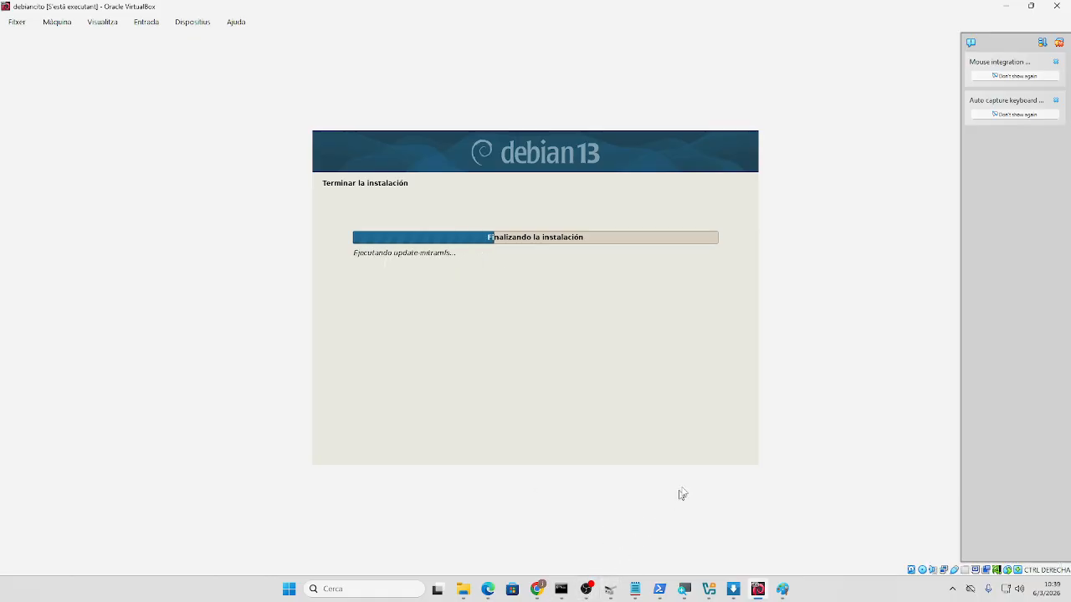
left_click(924, 573)
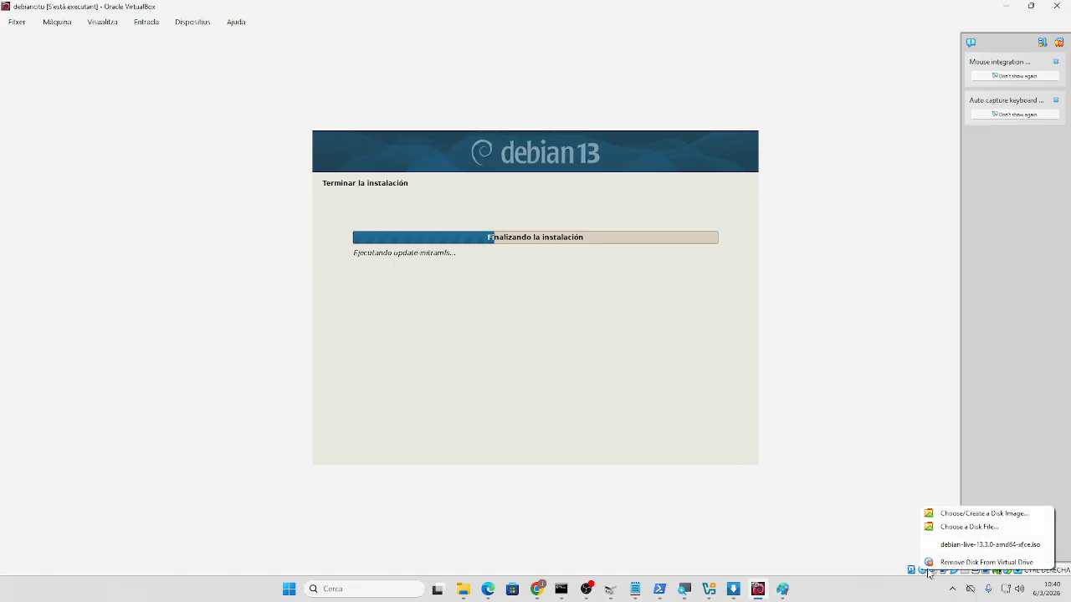
left_click(962, 562)
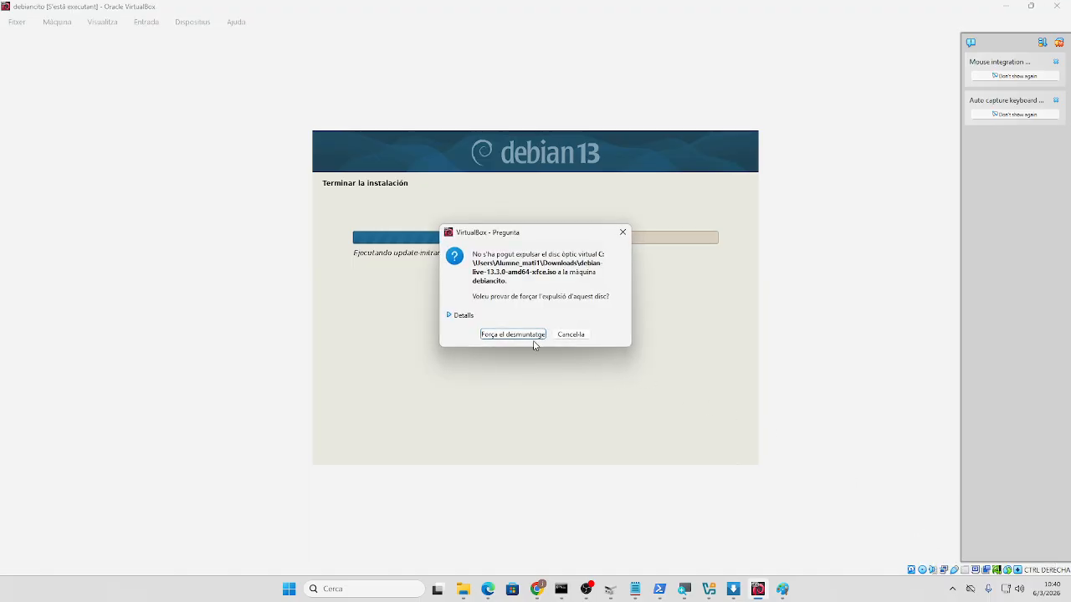
left_click(622, 232)
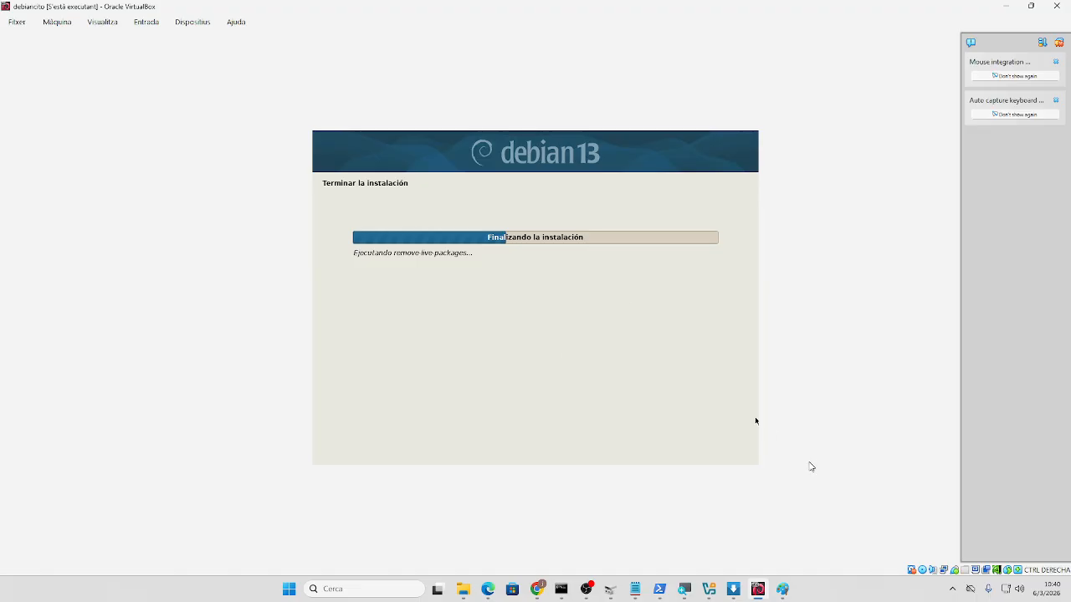
- Remove the Debian installer disc from the VM's virtual optical drive
left_click(924, 571)
left_click(922, 571)
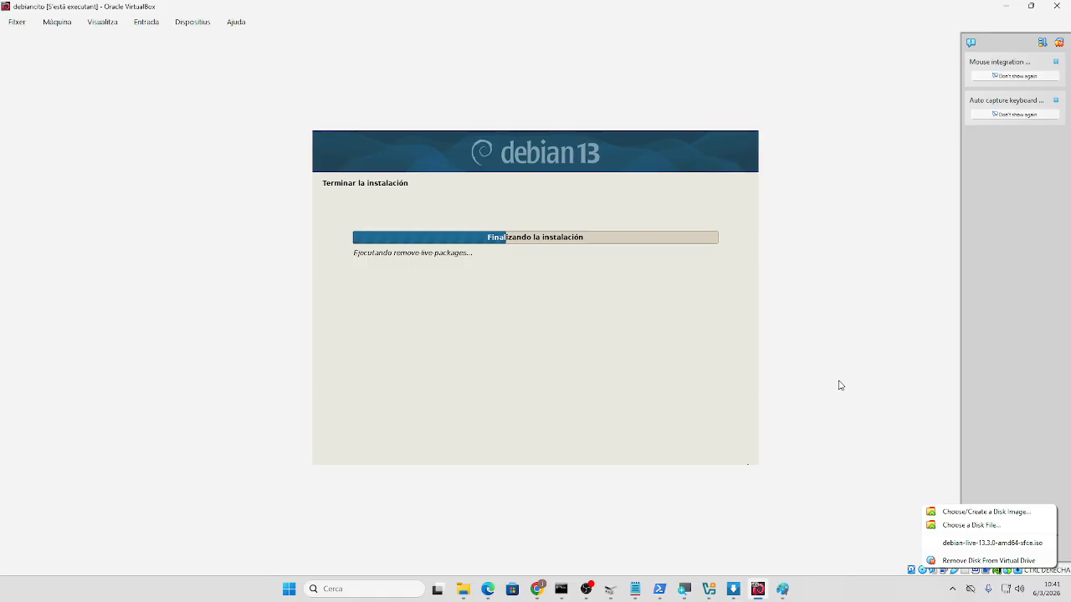
left_click(863, 361)
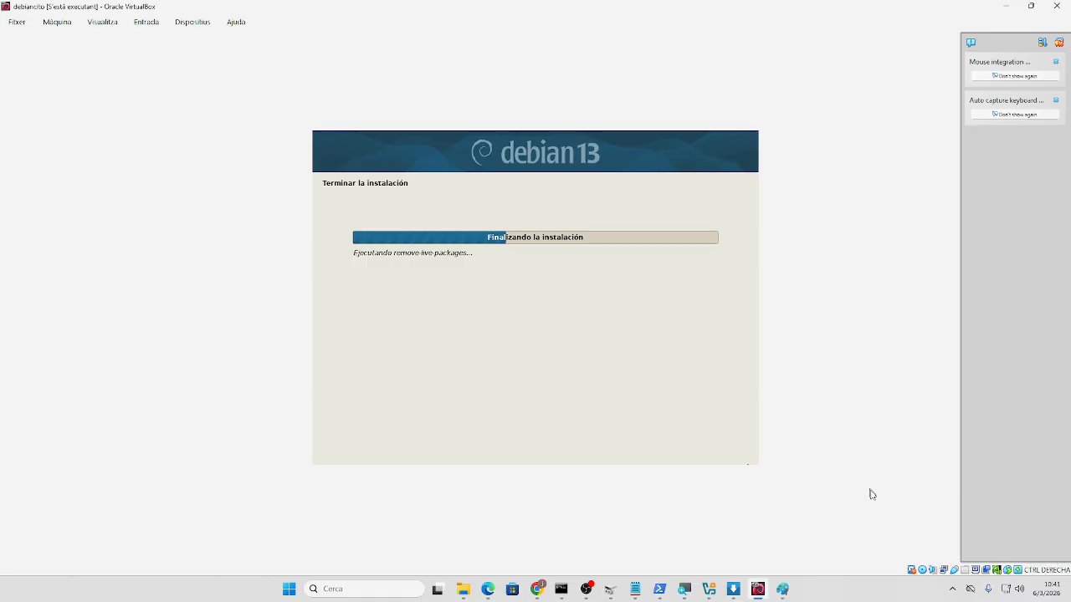
left_click(923, 572)
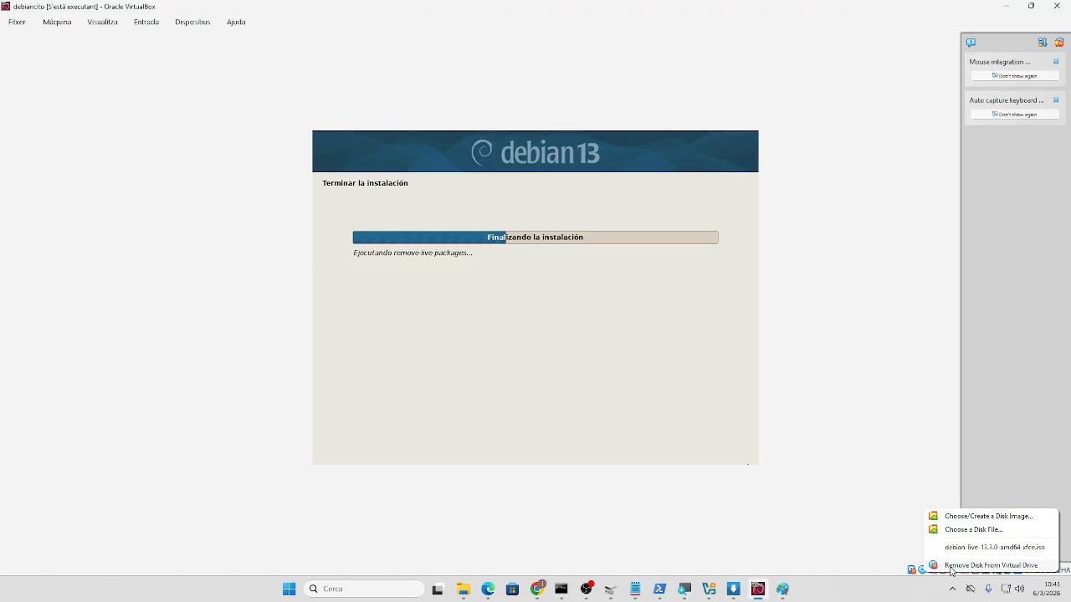
left_click(892, 404)
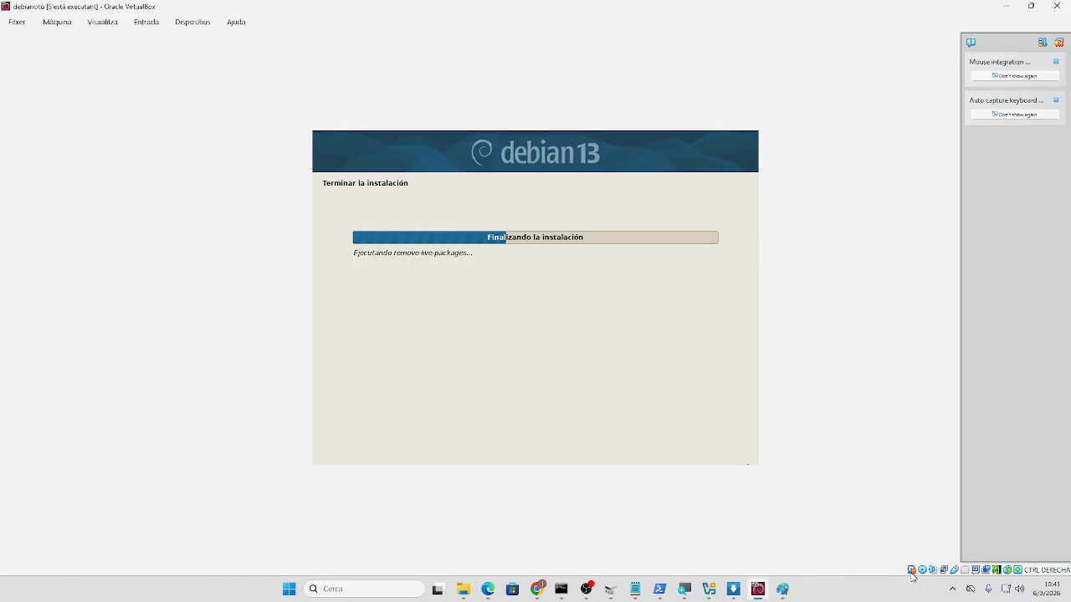
mouse_move(912, 574)
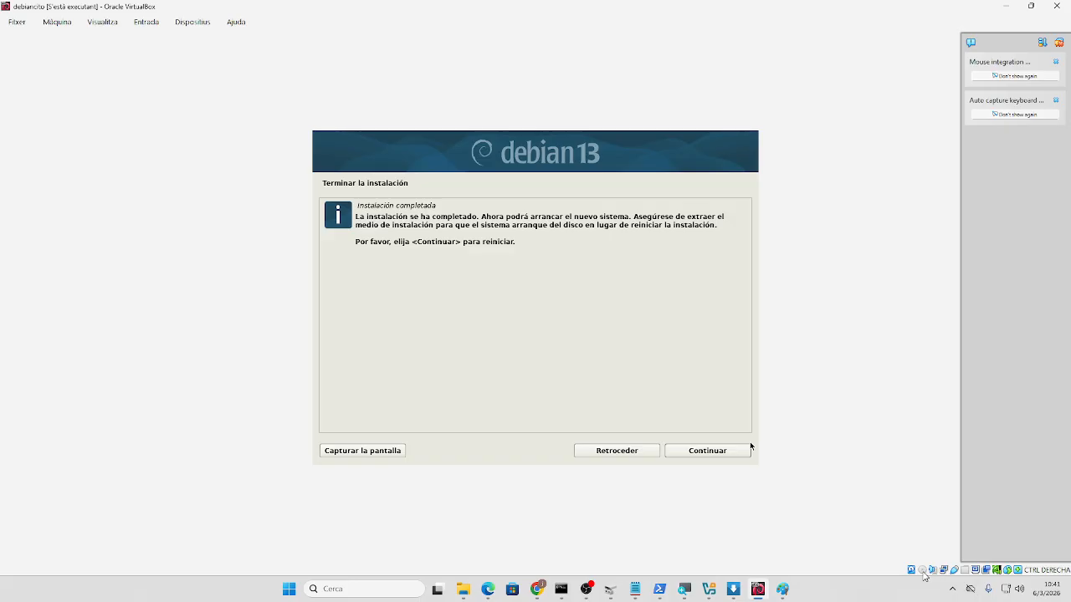
- Reboot after installation and boot the default Debian GNU/Linux entry from GRUB
left_click(711, 452)
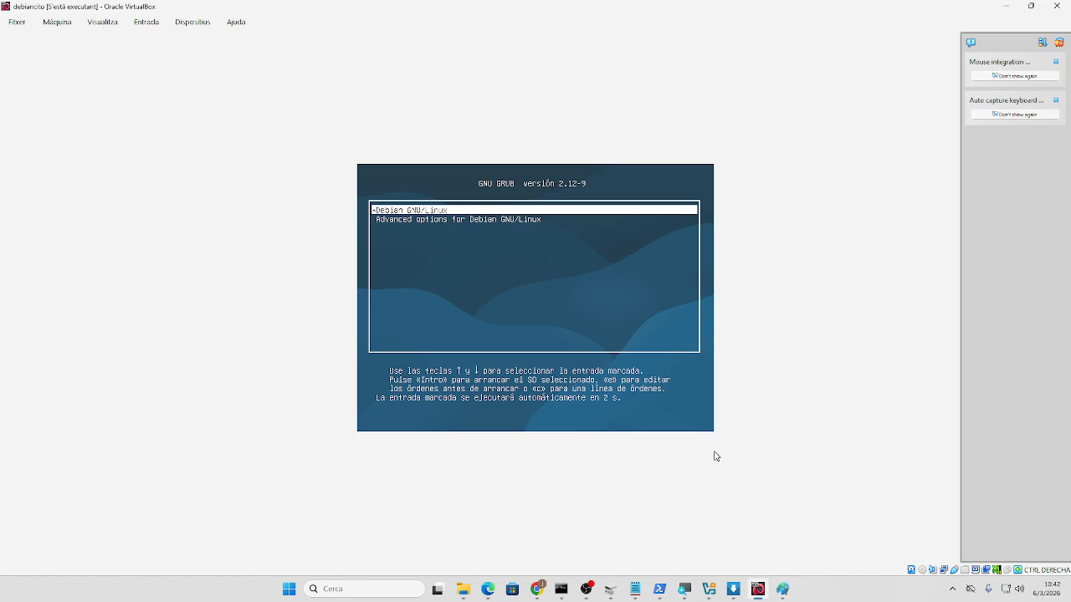
key("Return")
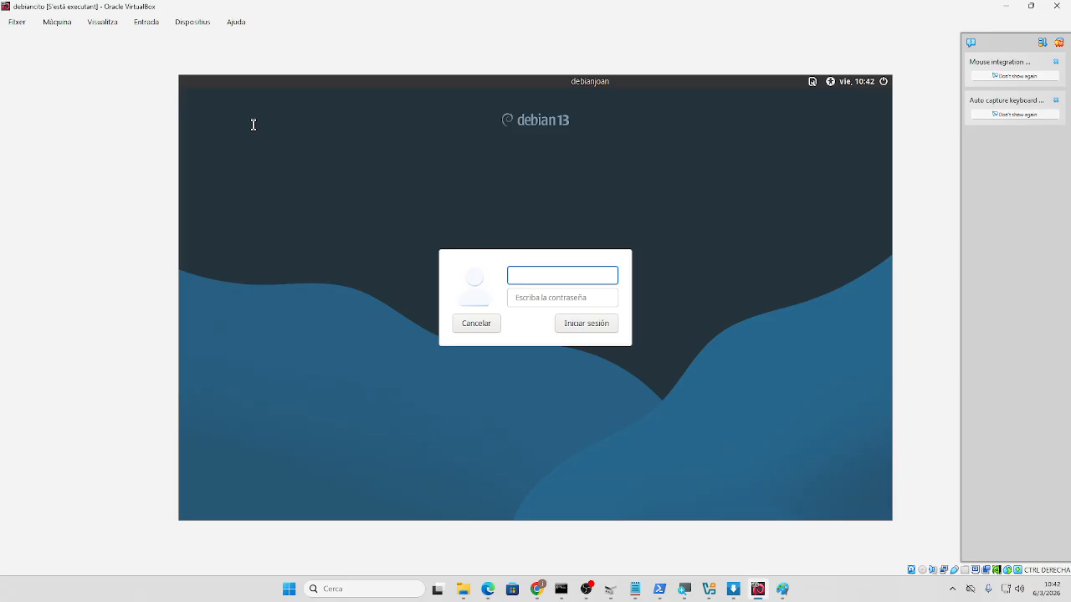
- Log in to the Debian guest with the user's username and password
key("Tab")
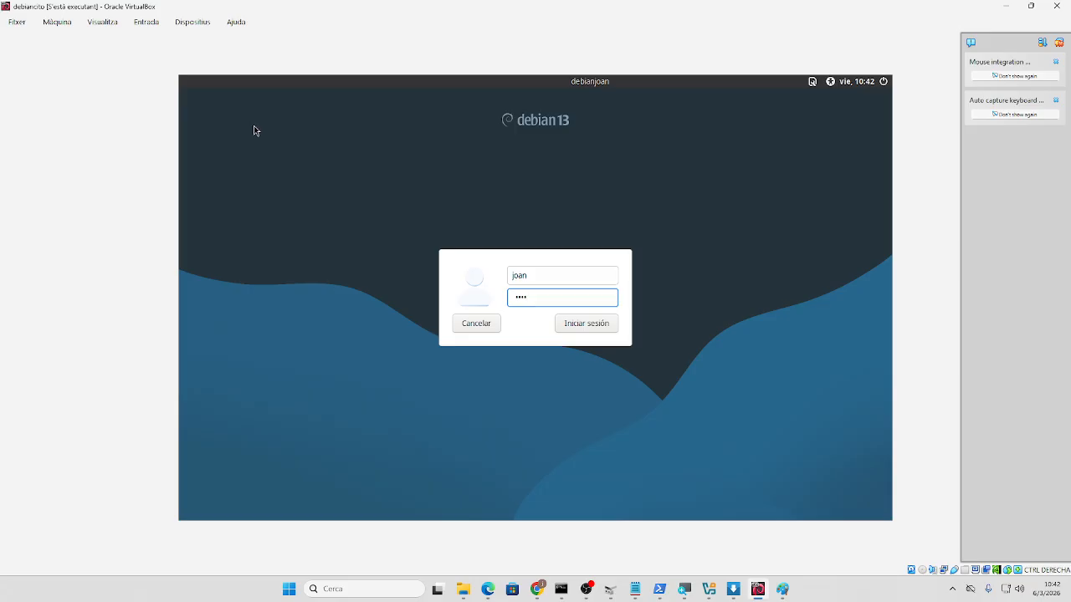
key("Return")
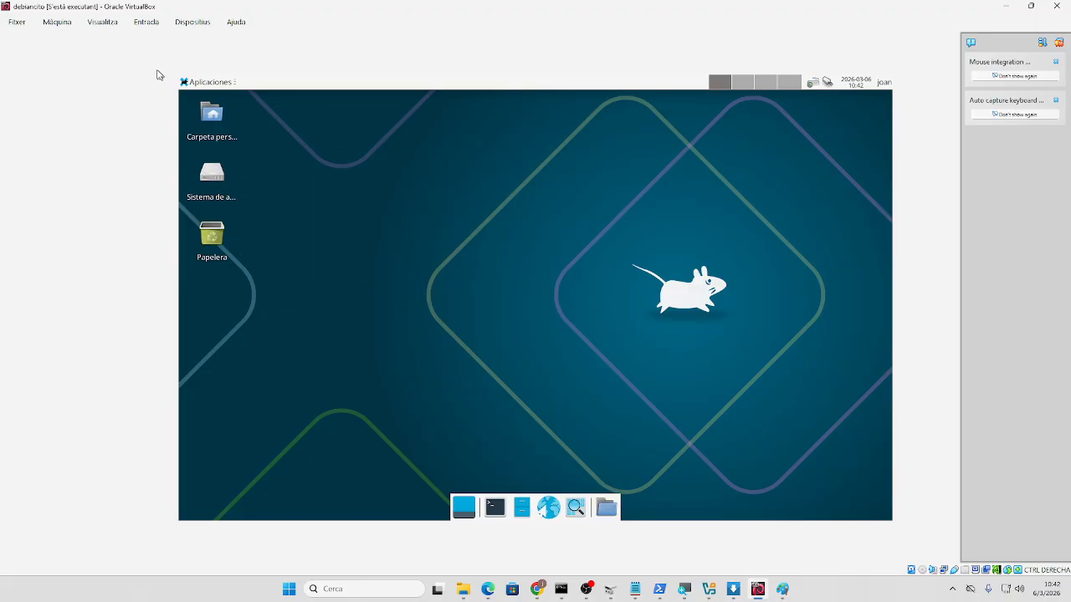
- Switch the VM to full-screen mode, then return to the normal windowed view
left_click(134, 27)
mouse_move(99, 23)
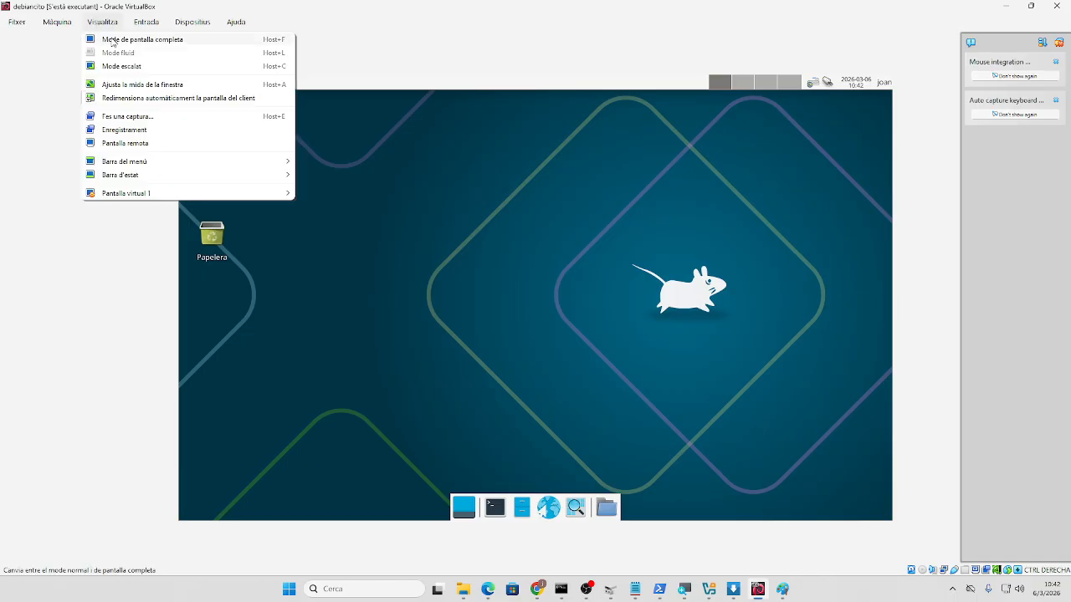
left_click(115, 39)
left_click(516, 350)
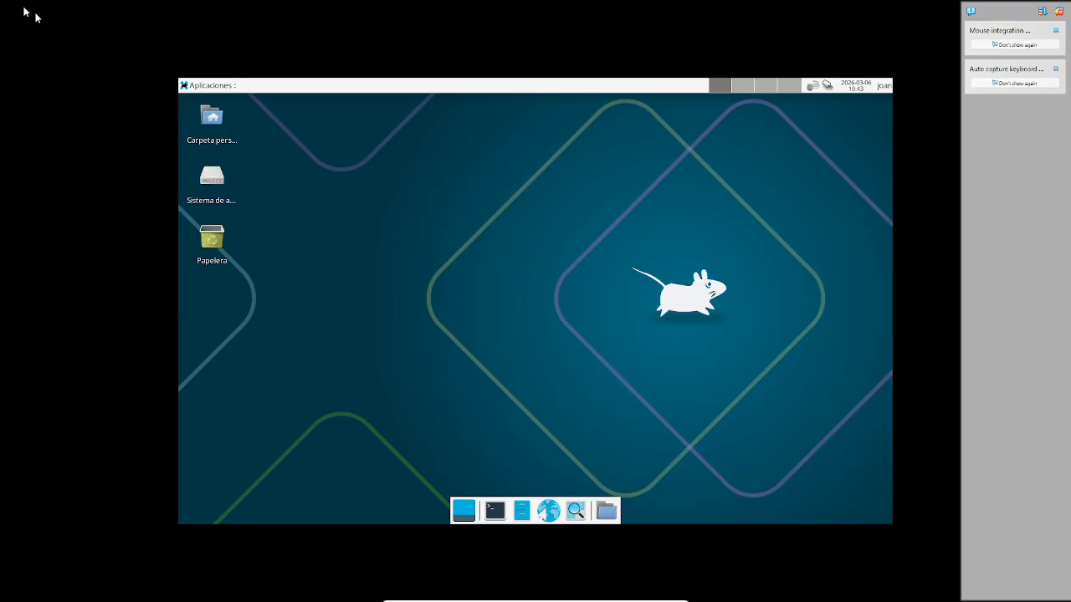
left_click(579, 598)
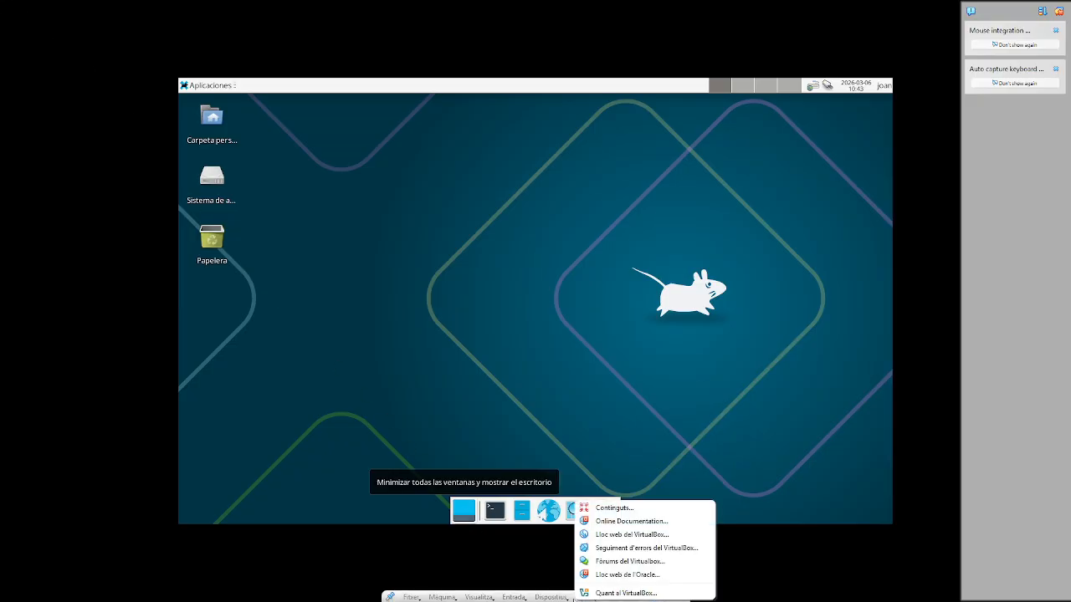
left_click(507, 558)
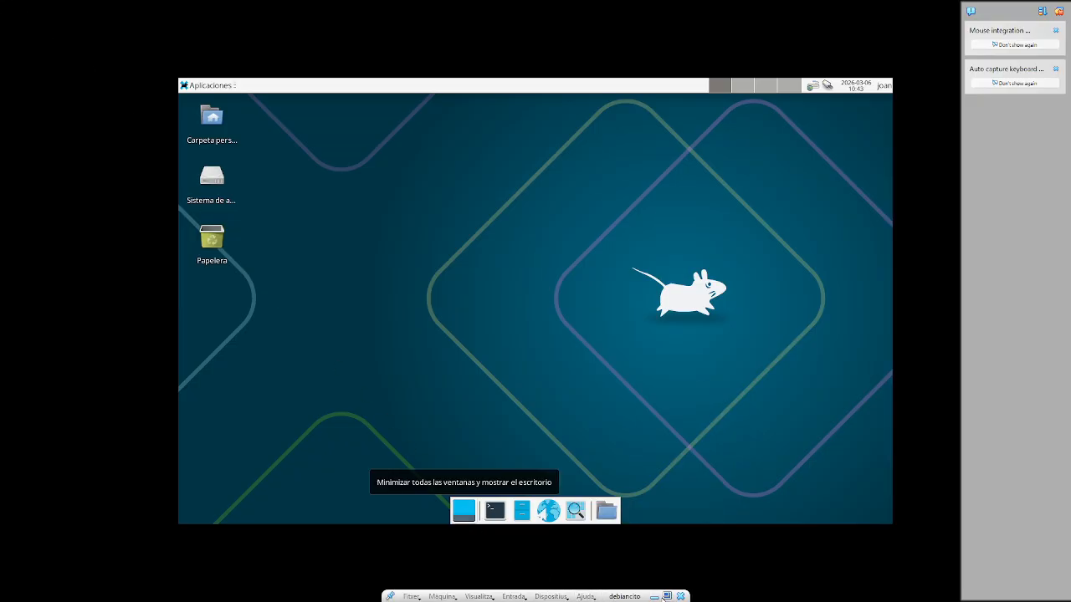
left_click(667, 597)
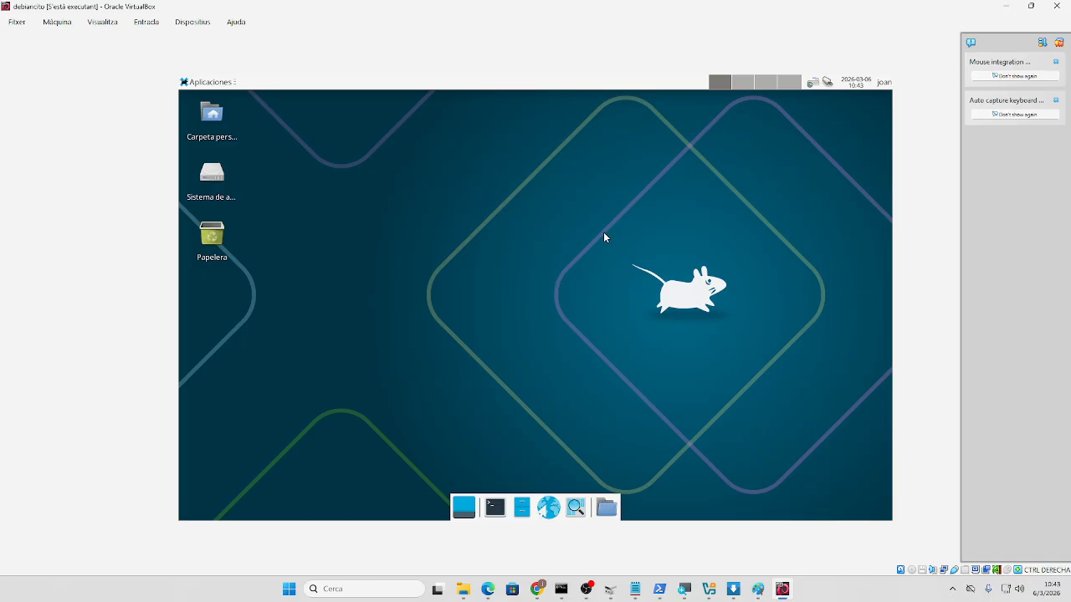
- Insert the Guest Additions CD image and open the VBox_GAs disc in the file manager
left_click(183, 24)
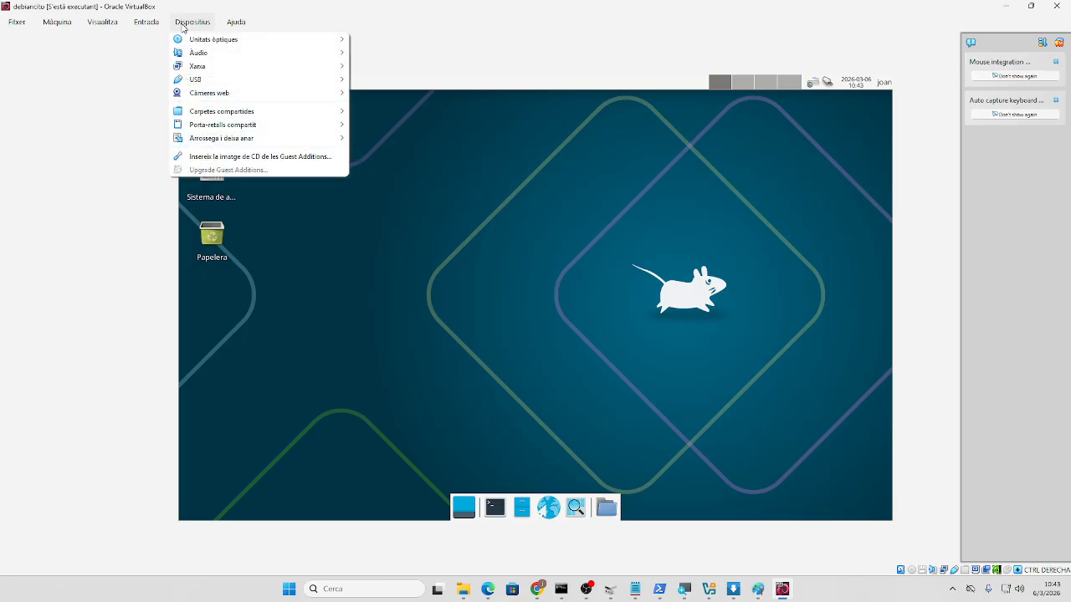
left_click(227, 159)
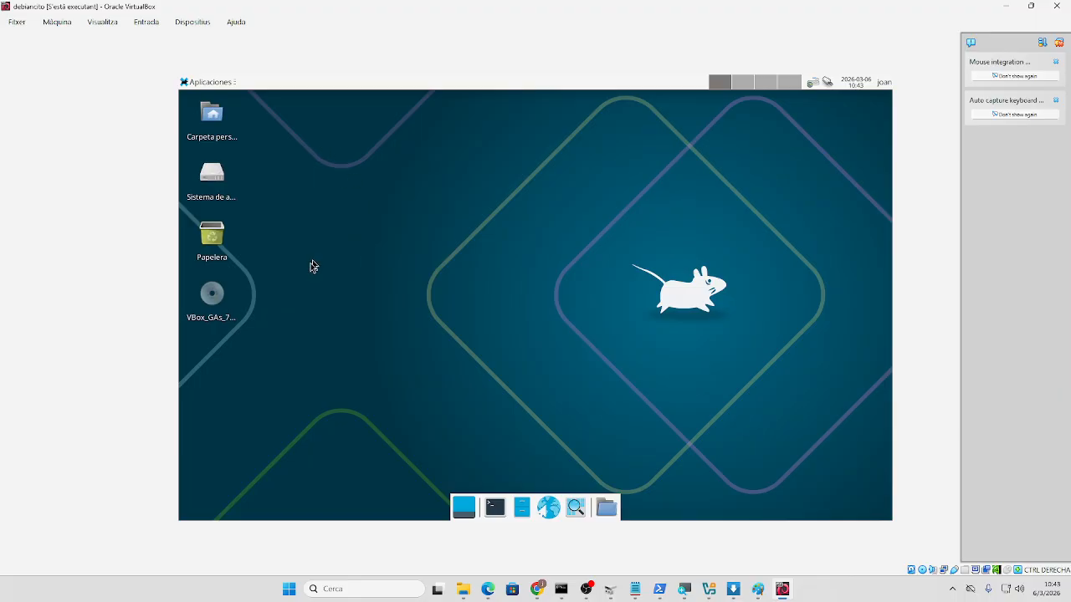
mouse_move(214, 301)
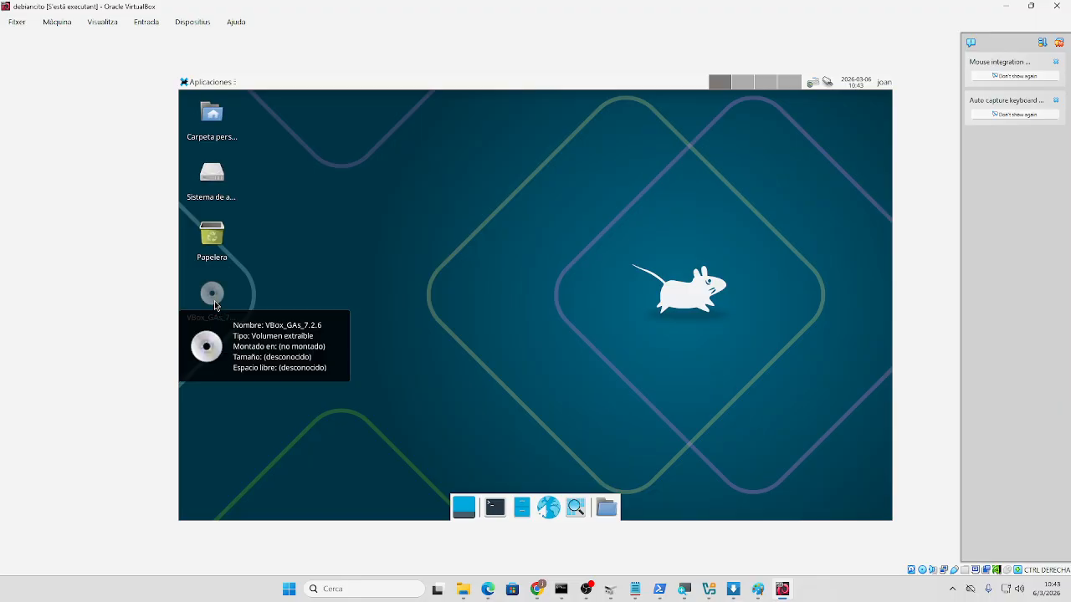
double_click(214, 300)
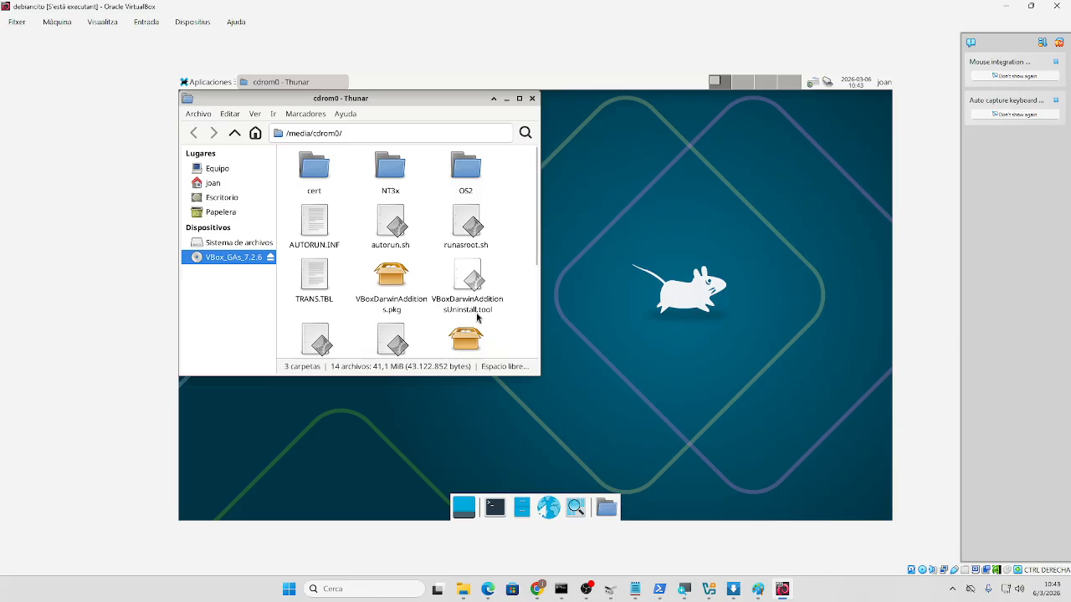
- Browse the disc's files and try opening VBoxLinuxAdditions.run
left_click_drag(537, 262, 527, 360)
scroll(526, 338, "up", 1)
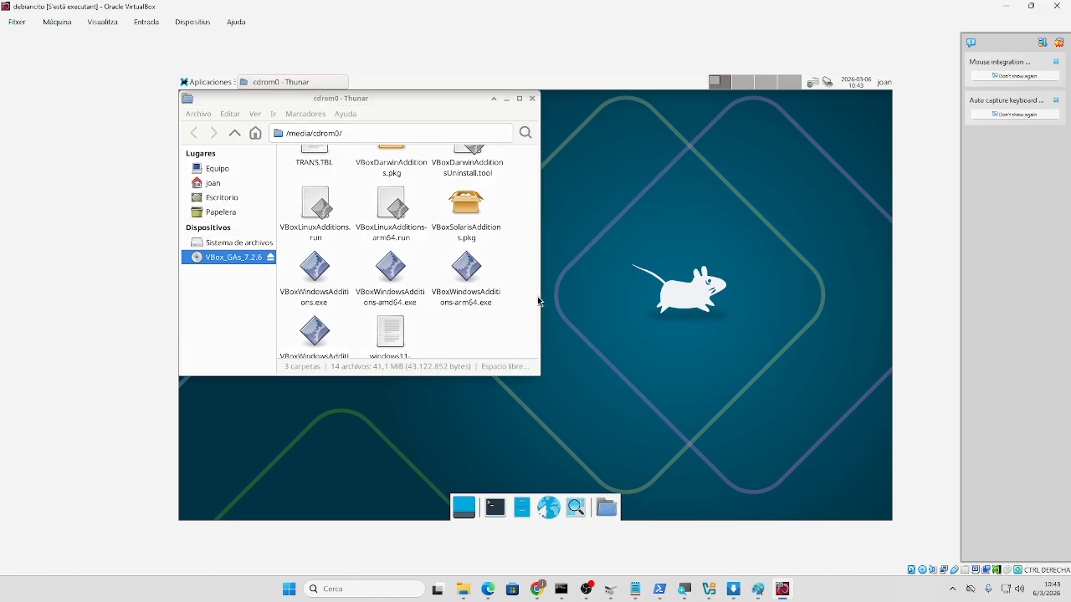
left_click_drag(537, 296, 534, 181)
left_click(519, 99)
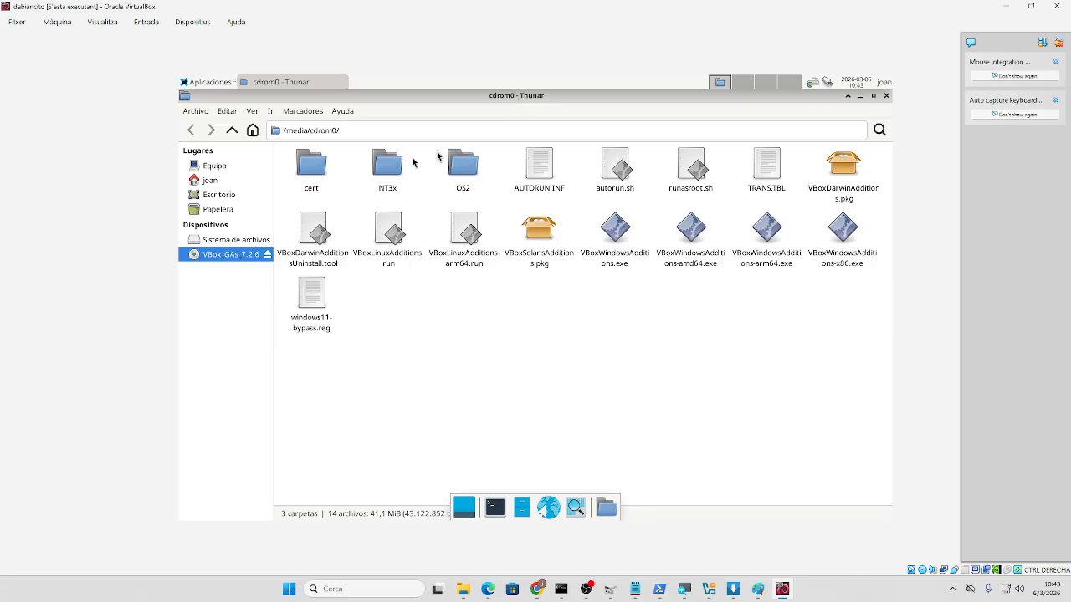
left_click_drag(345, 131, 259, 130)
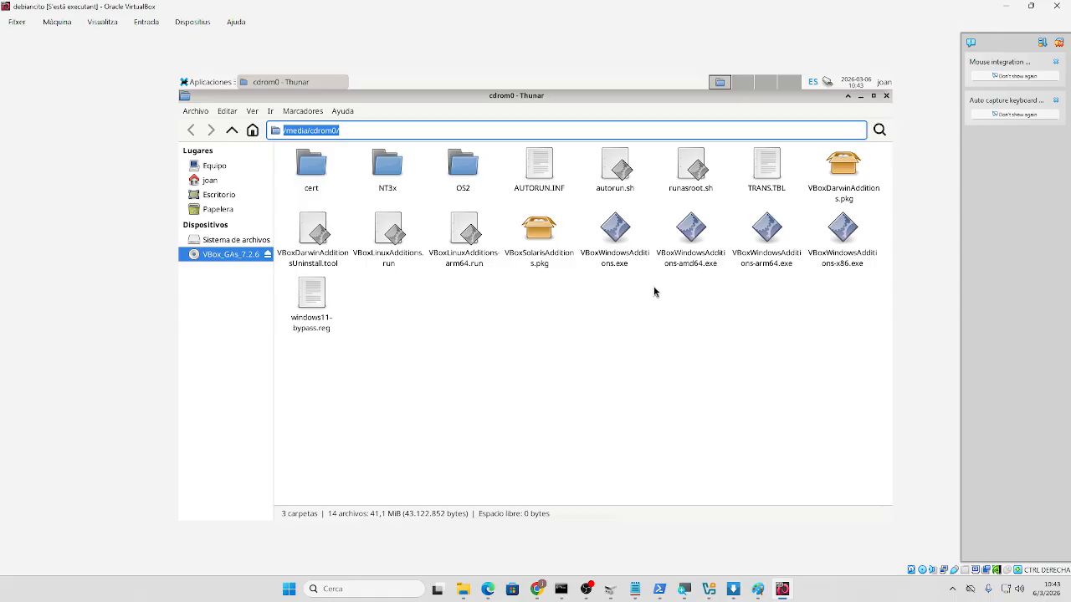
right_click(467, 245)
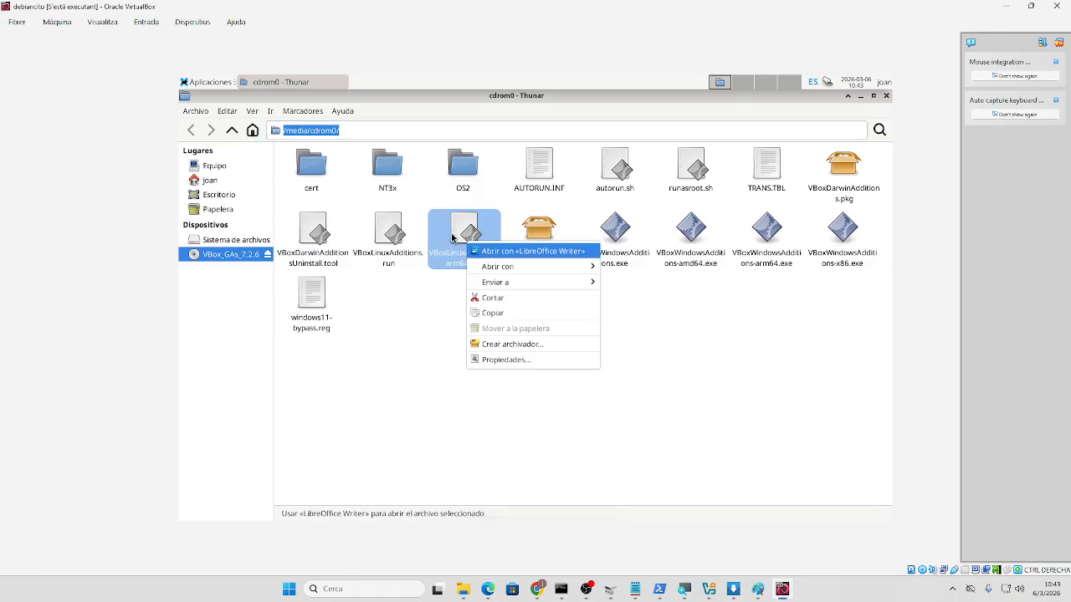
left_click(390, 263)
left_click(385, 266)
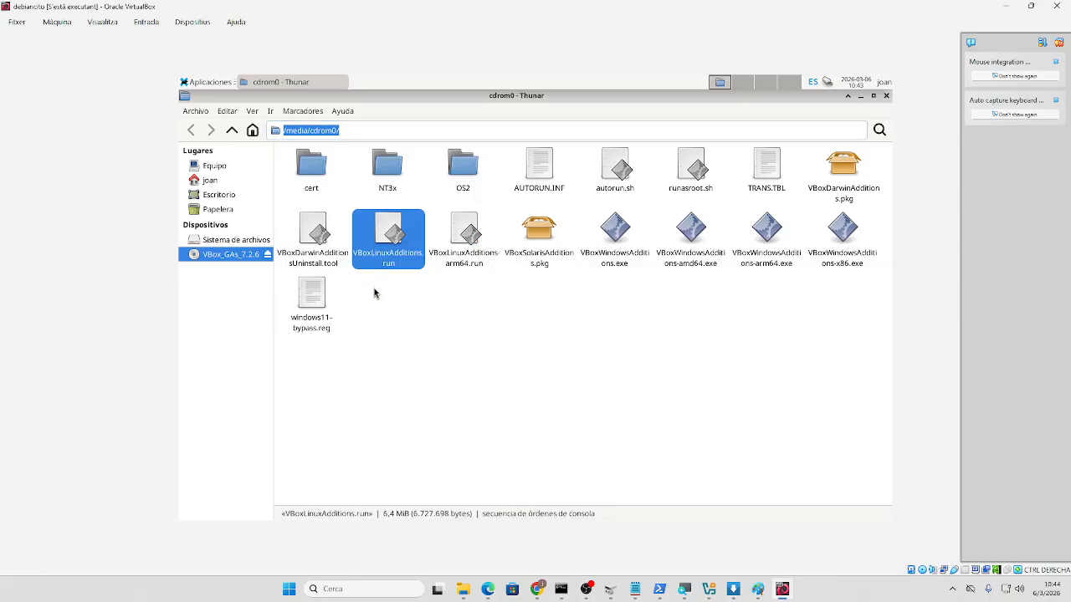
double_click(382, 247)
- Copy the /media/cdrom0/ path from the location bar and minimize the file window
left_click(355, 133)
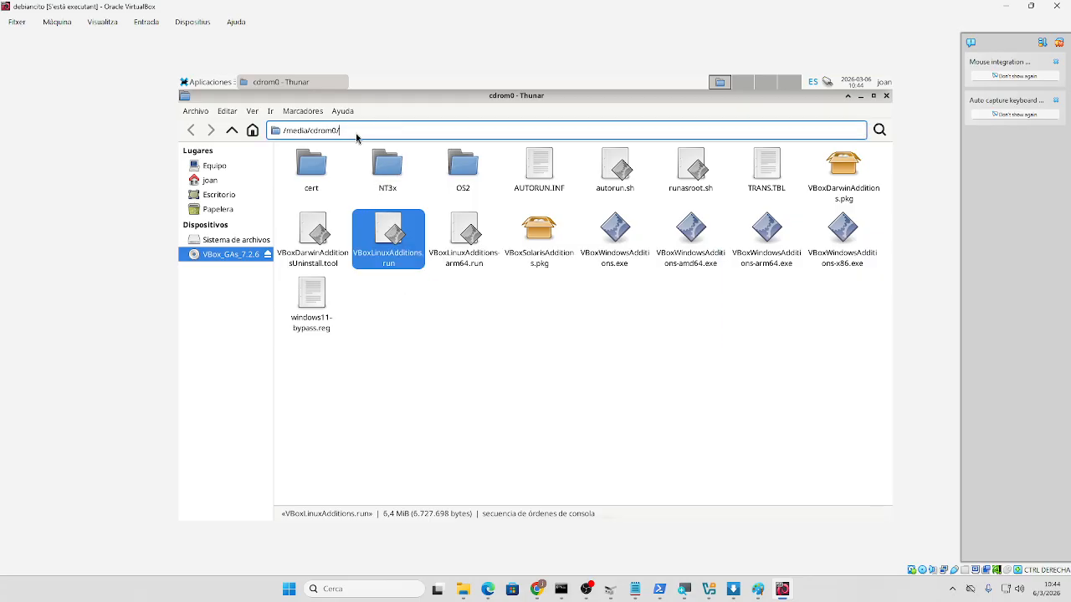
left_click(250, 85)
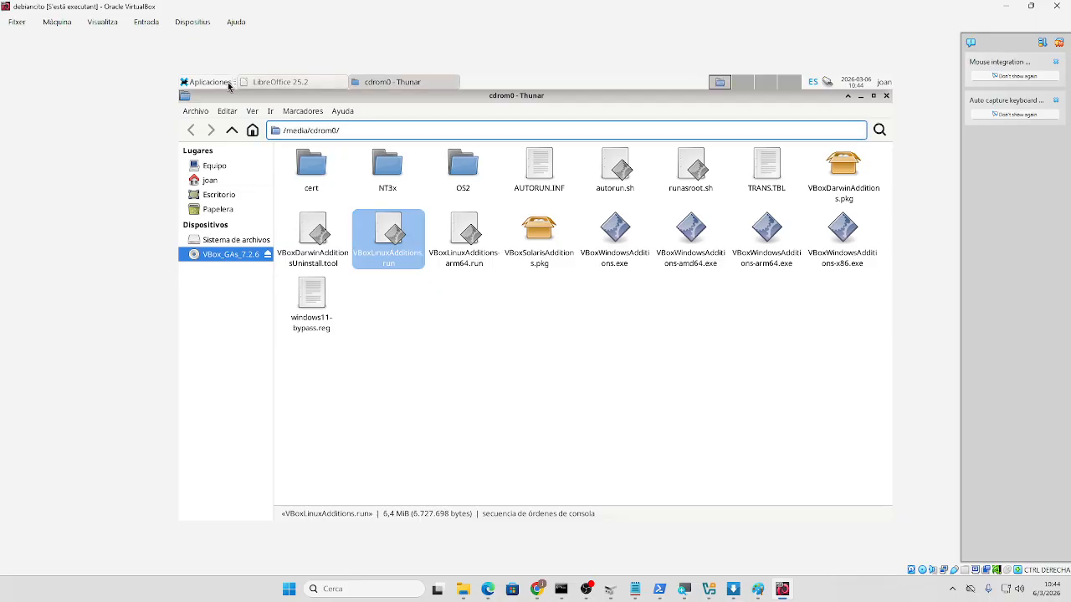
left_click(228, 86)
left_click(343, 133)
left_click_drag(343, 132, 285, 126)
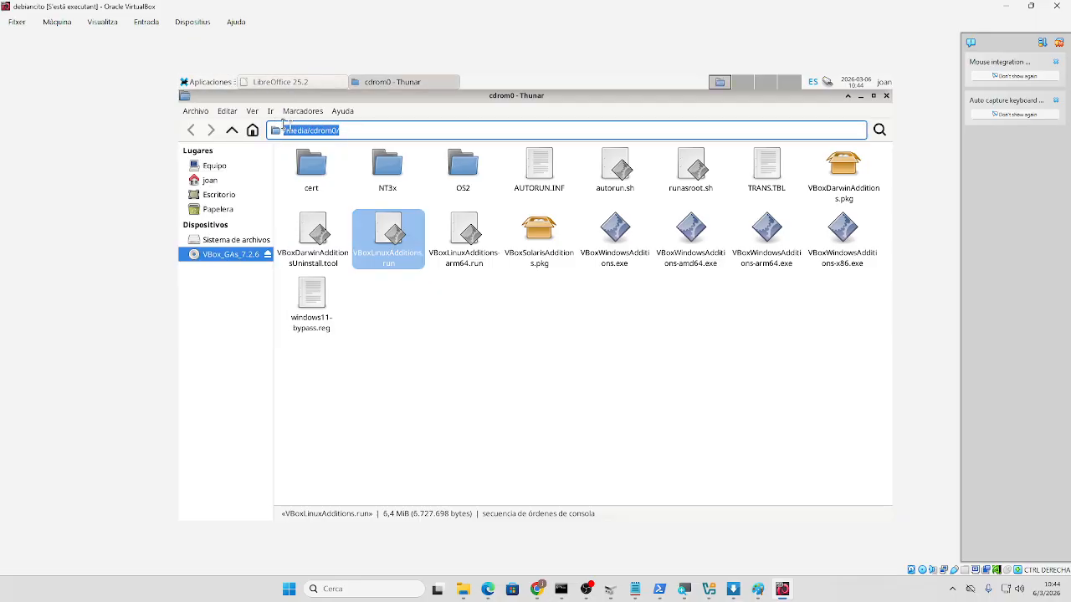
right_click(310, 132)
left_click(335, 157)
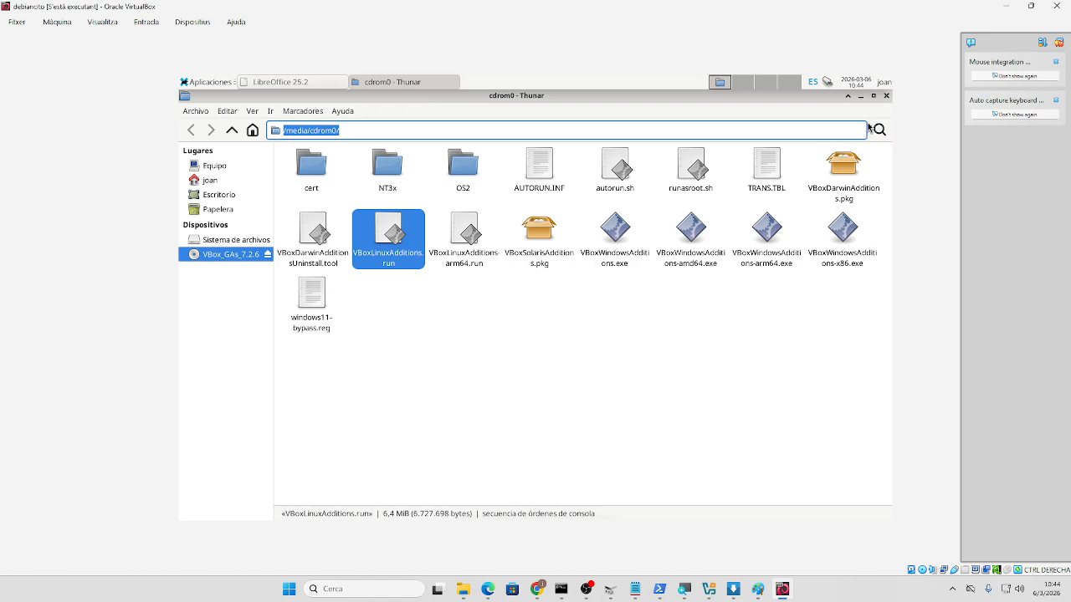
left_click(860, 96)
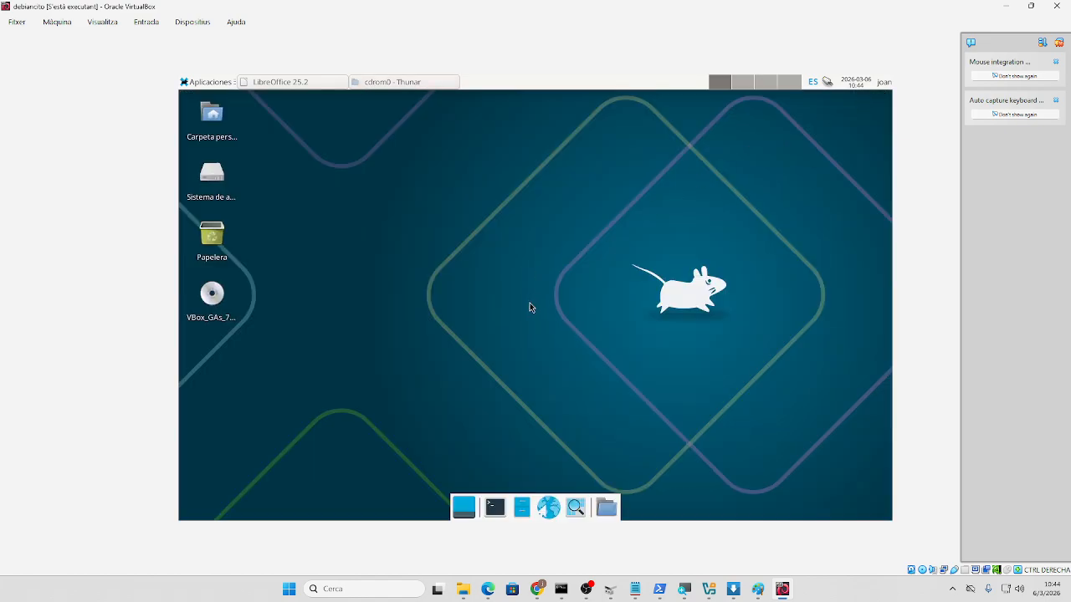
key("alt+F2")
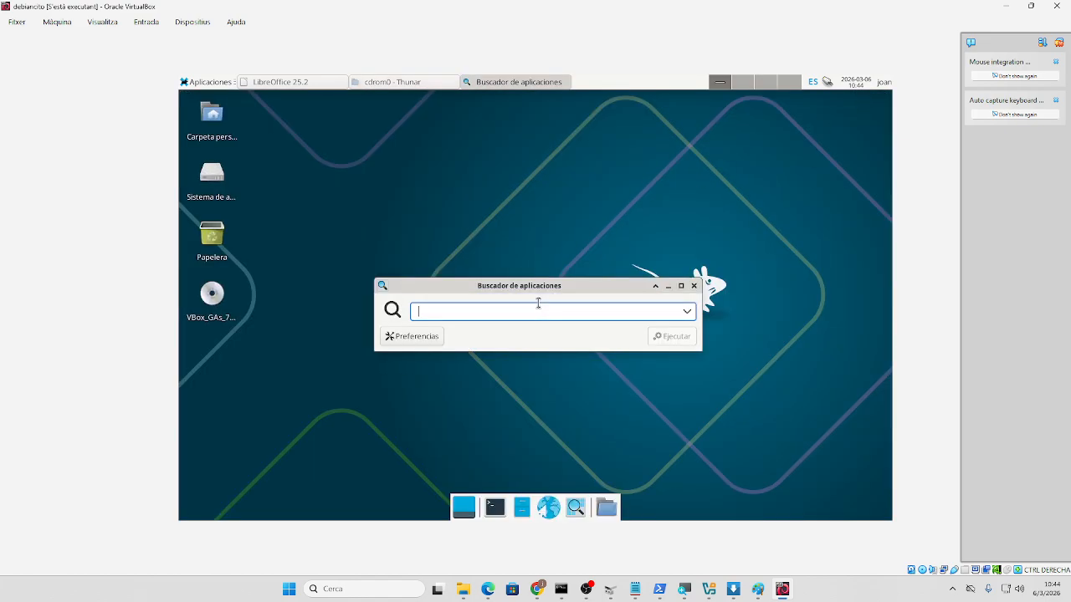
- Launch xterm, become root with su after sudo su is refused, and clear the screen
type("xterm")
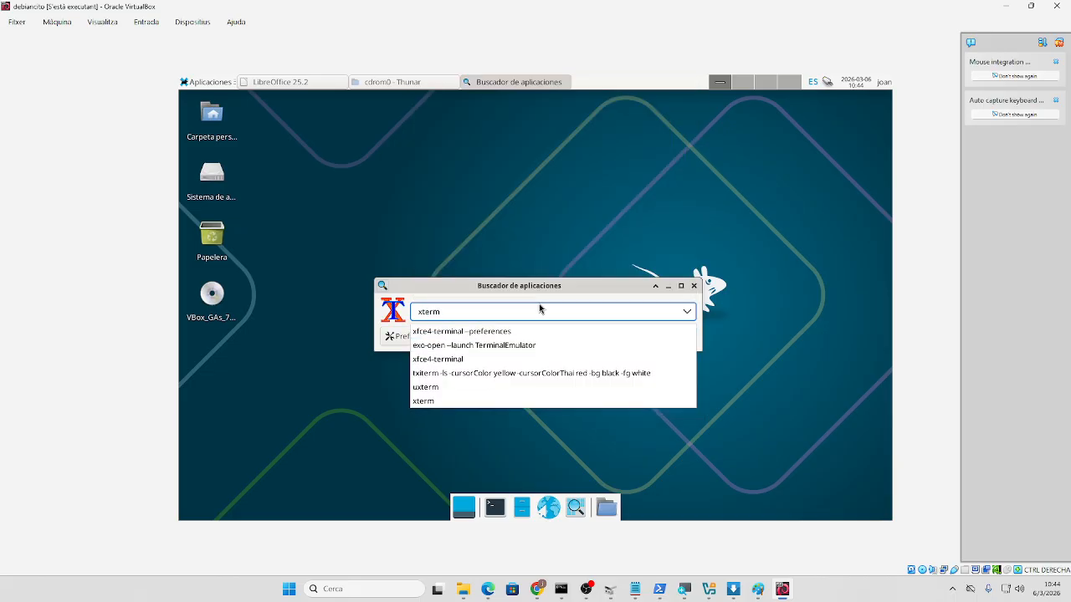
key("Return")
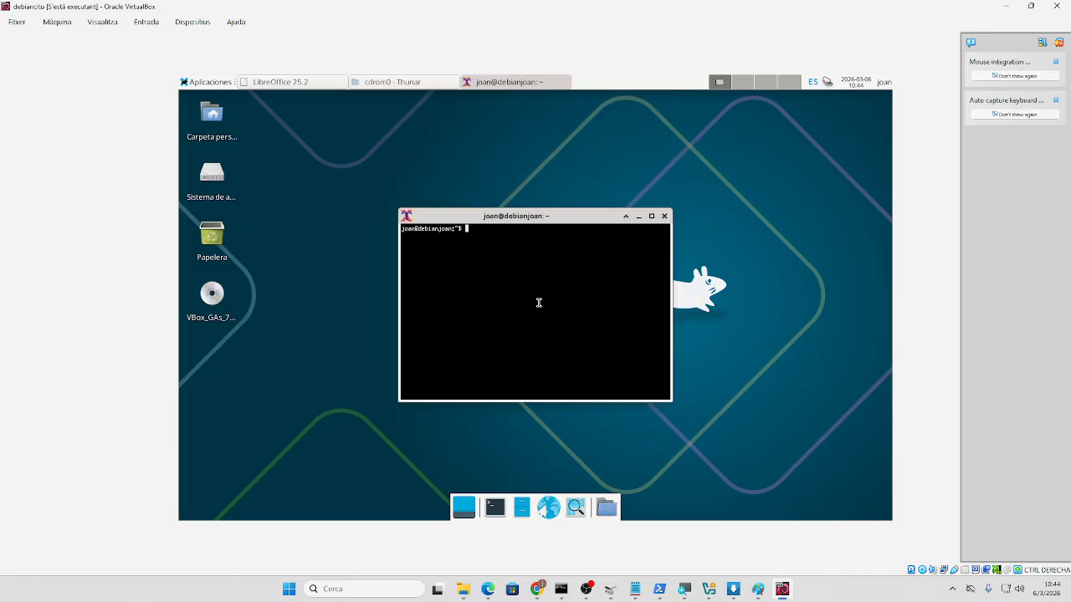
type("sudo su")
key("Return")
key("Return")
type("su")
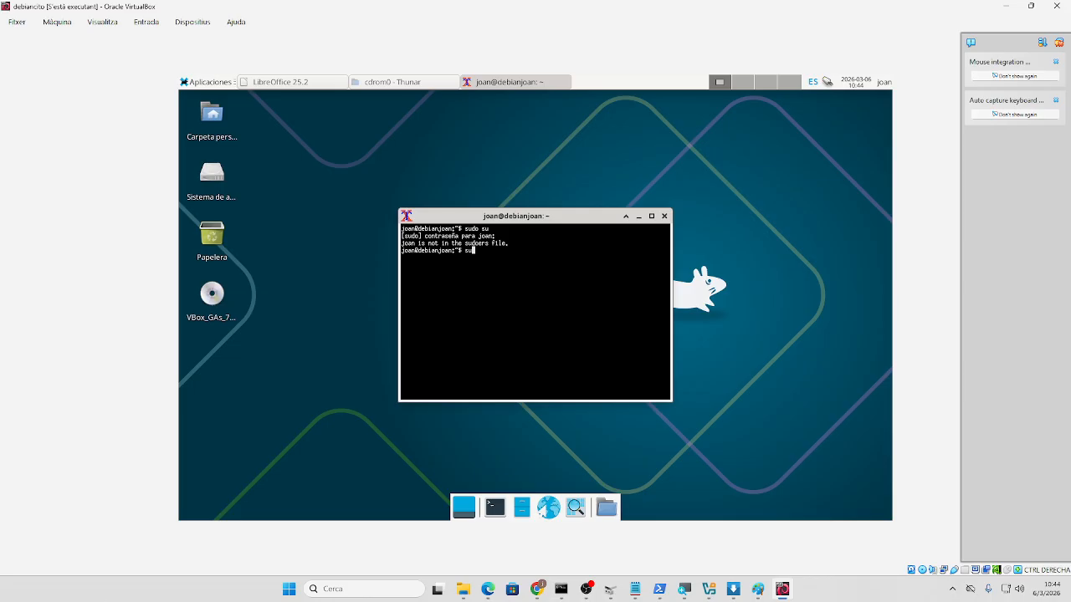
key("Return")
key("Return")
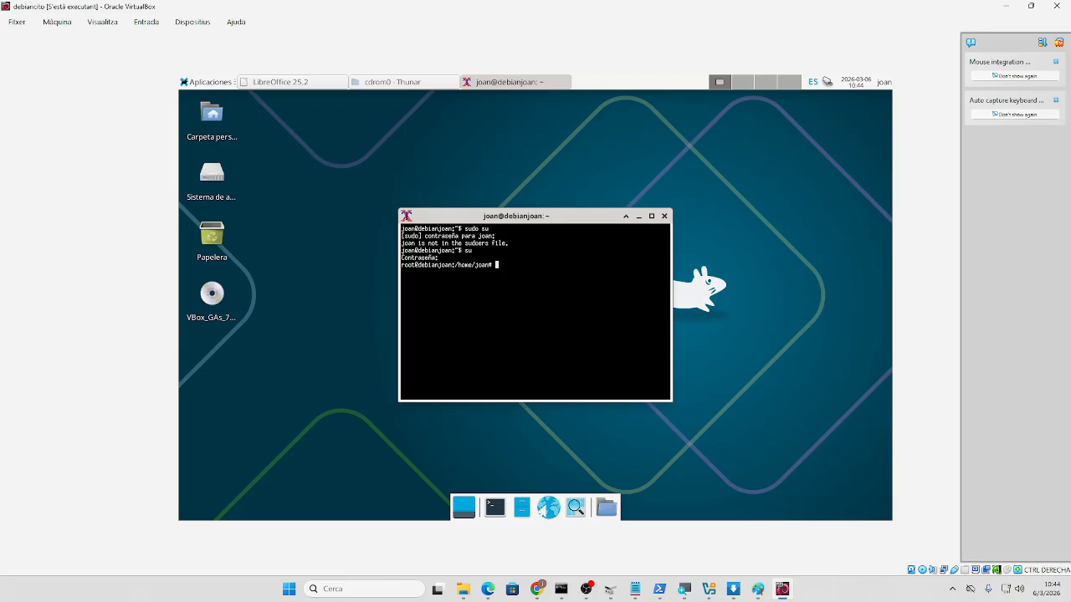
type("clear")
key("Return")
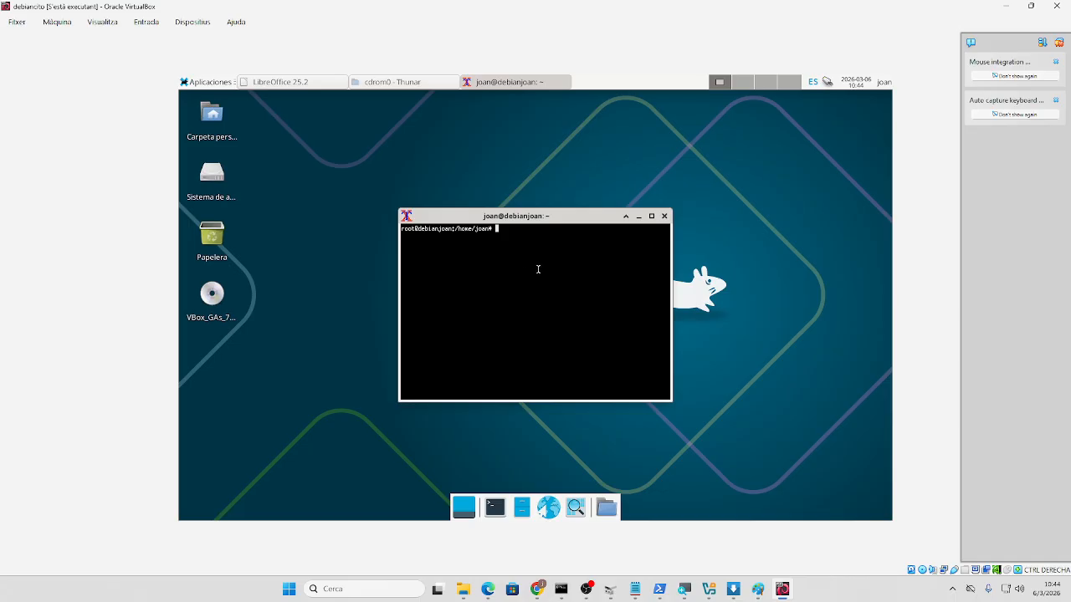
- Change into /media/cdrom and list the CD's files with dir and ls
type("cd /media")
key("Return")
type("cd cdrom")
key("Return")
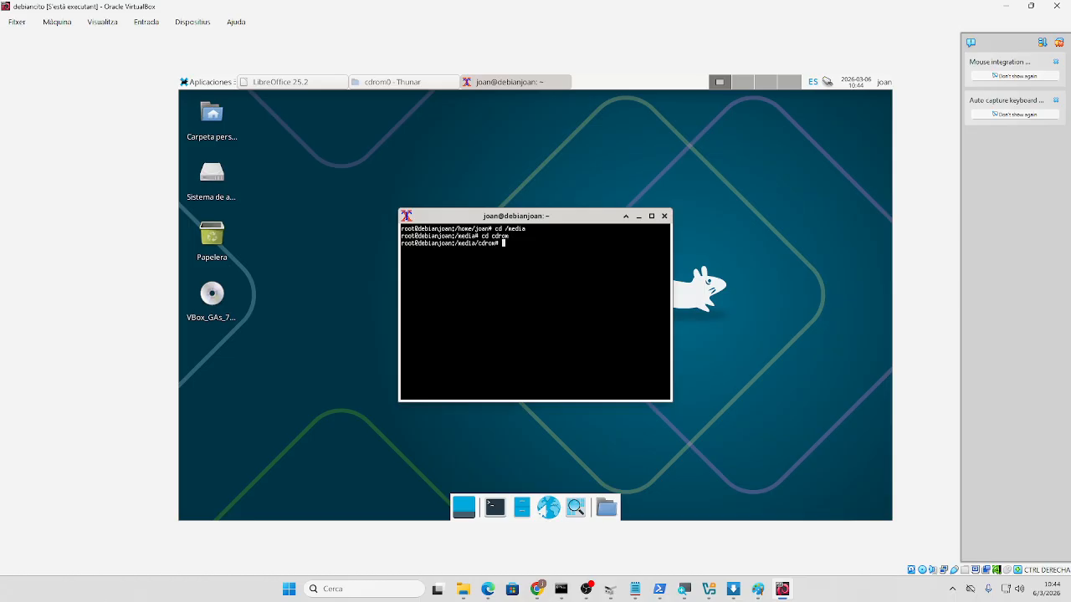
type("dir")
key("Return")
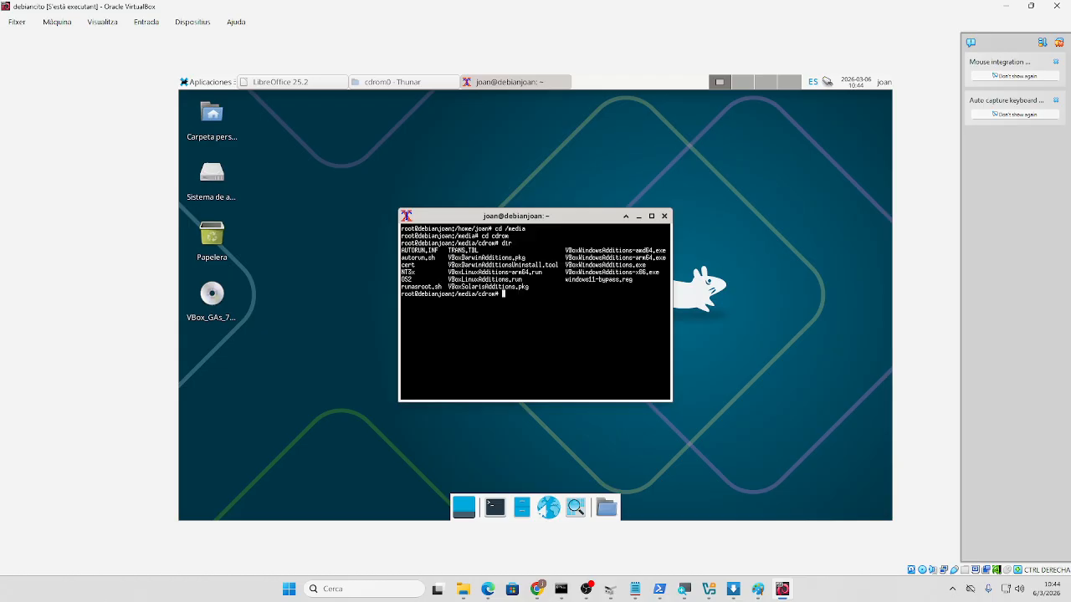
type("ls")
key("Return")
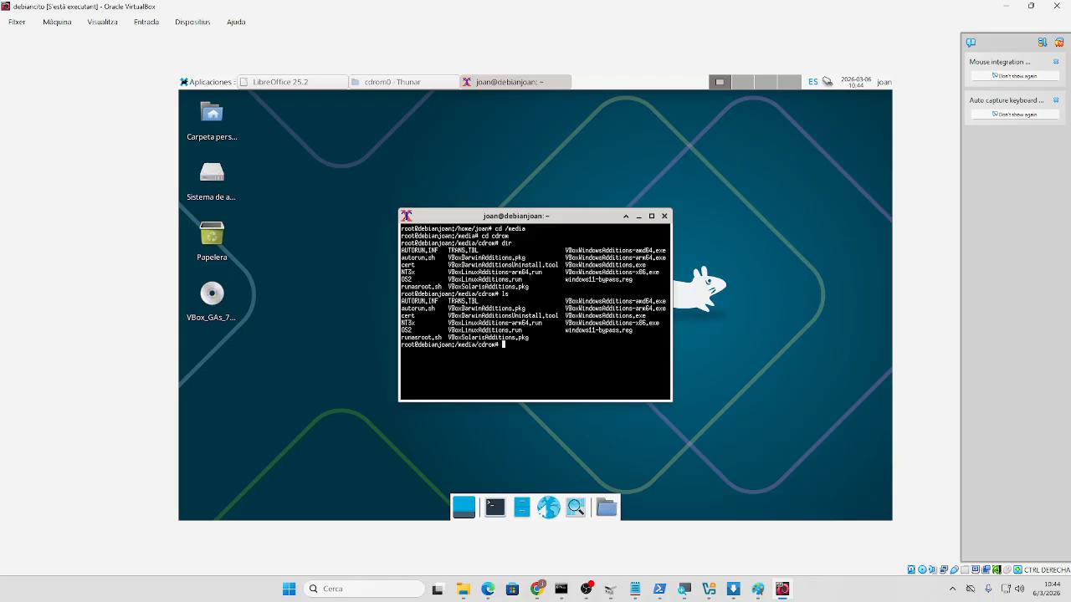
- Select the VBoxLinuxAdditions.run name, type './VBox' at the prompt, and hide the Writer window
left_click_drag(449, 331, 536, 329)
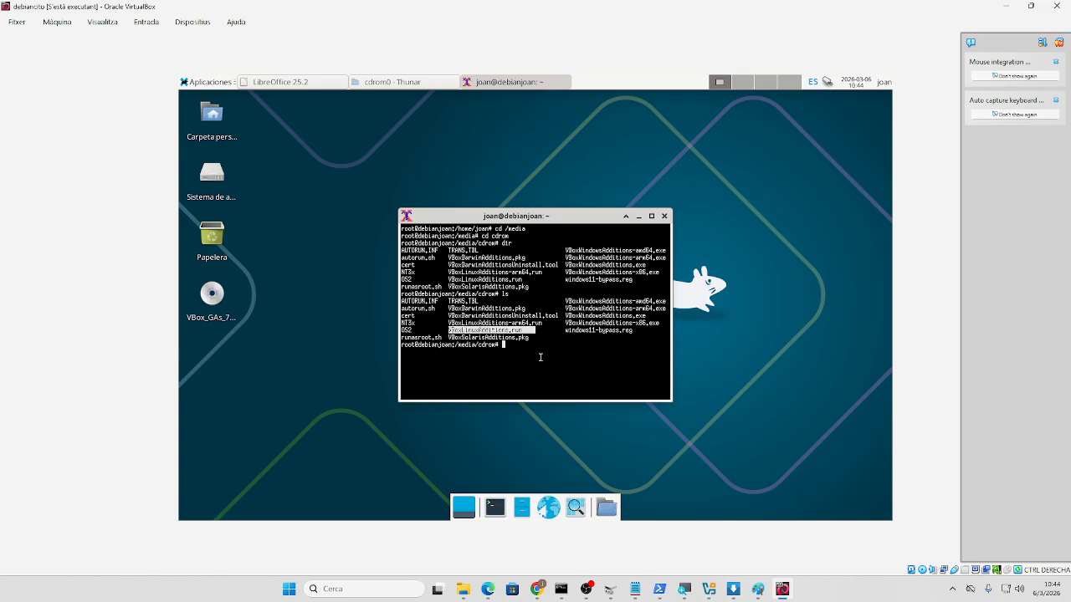
type("./VBox")
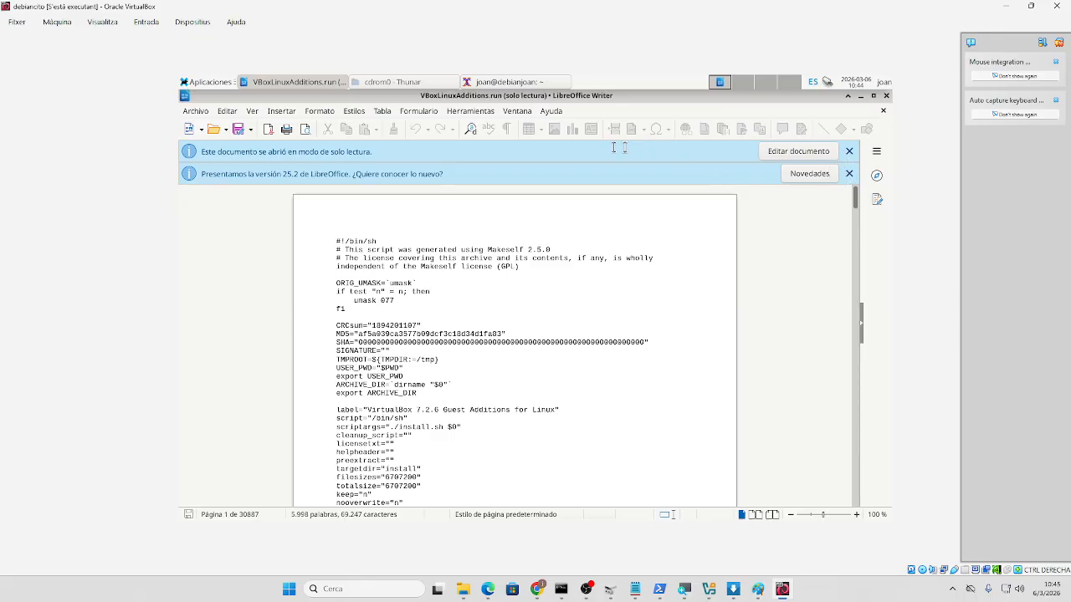
left_click(333, 81)
right_click(333, 83)
- Enlarge the root terminal window with the Redimensionar option
left_click(503, 307)
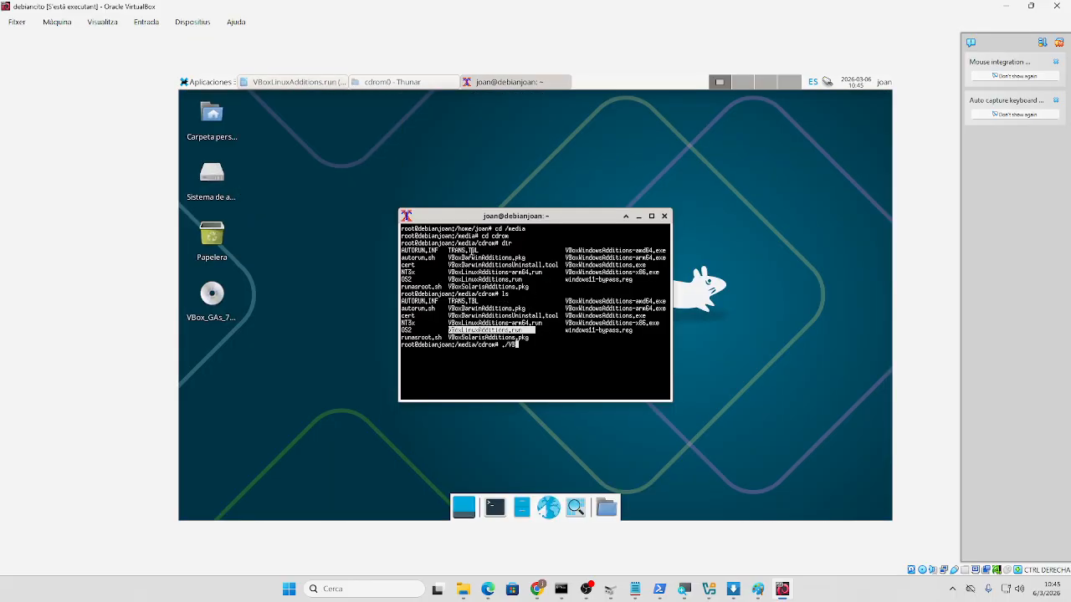
left_click(387, 148)
right_click(437, 218)
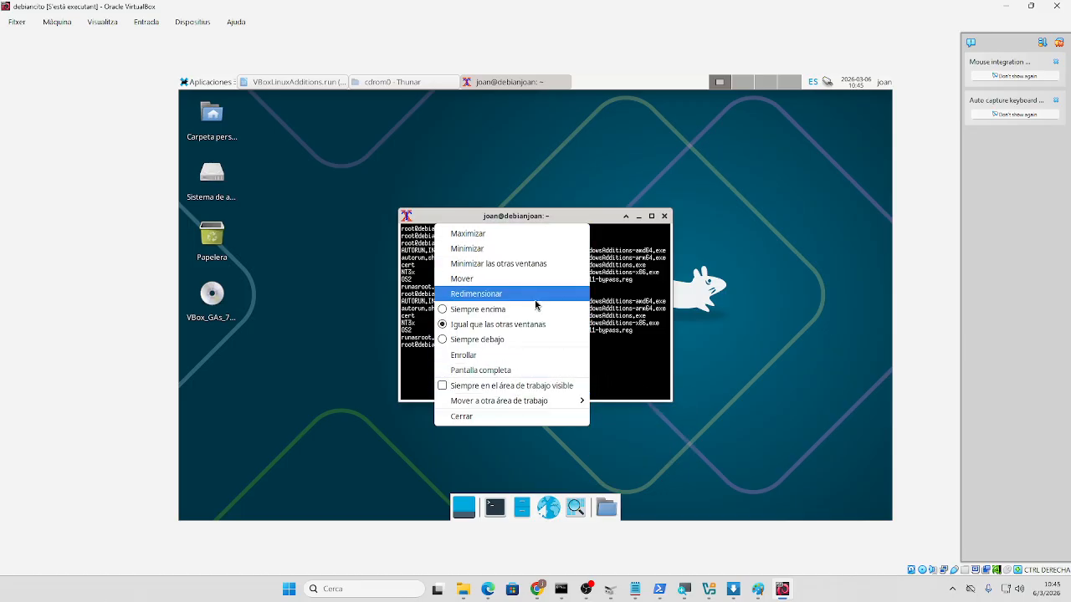
left_click(627, 370)
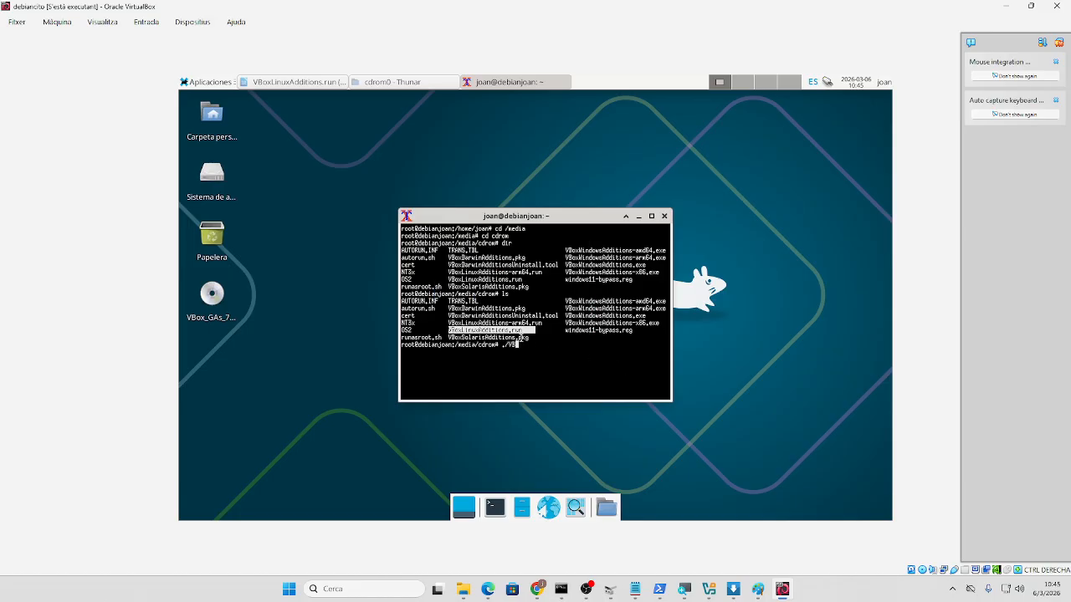
right_click(467, 220)
left_click(508, 293)
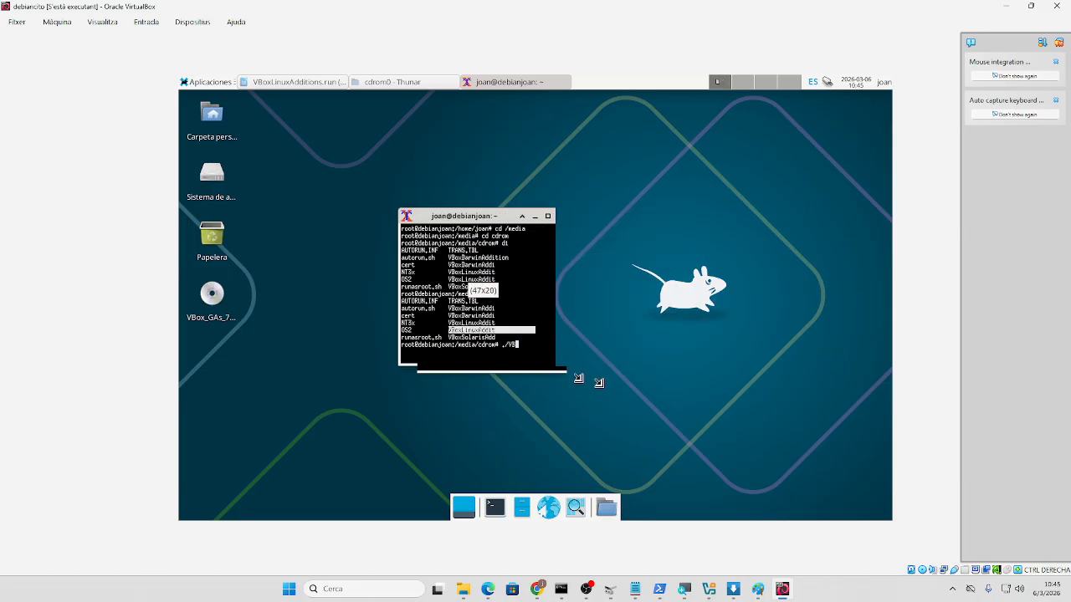
left_click(789, 464)
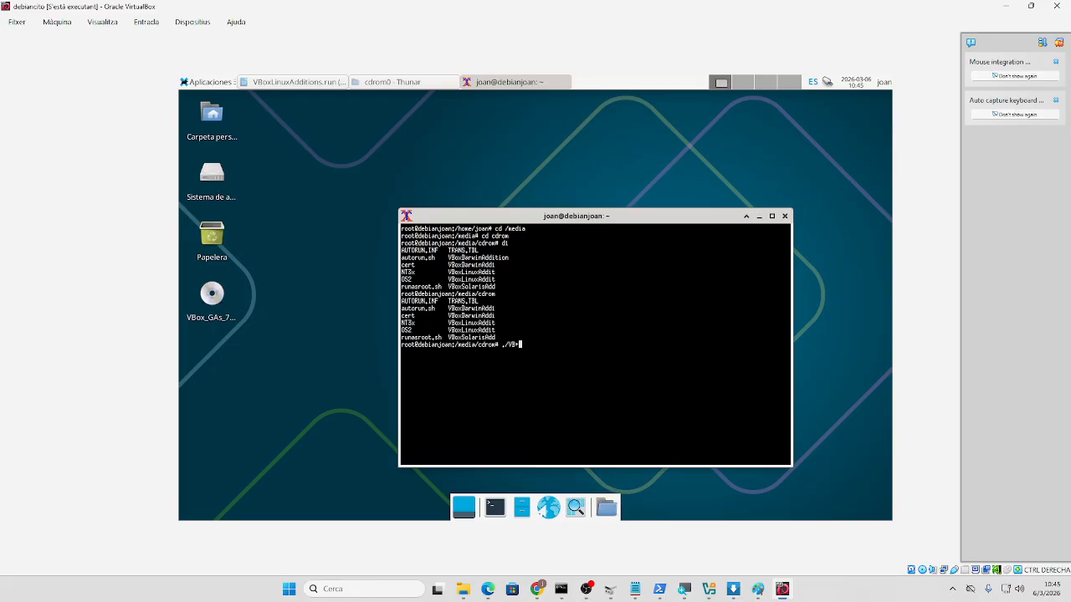
- Type '+' and switch to the BigBlueButton window in Chrome
type("+")
mouse_move(537, 589)
left_click(493, 536)
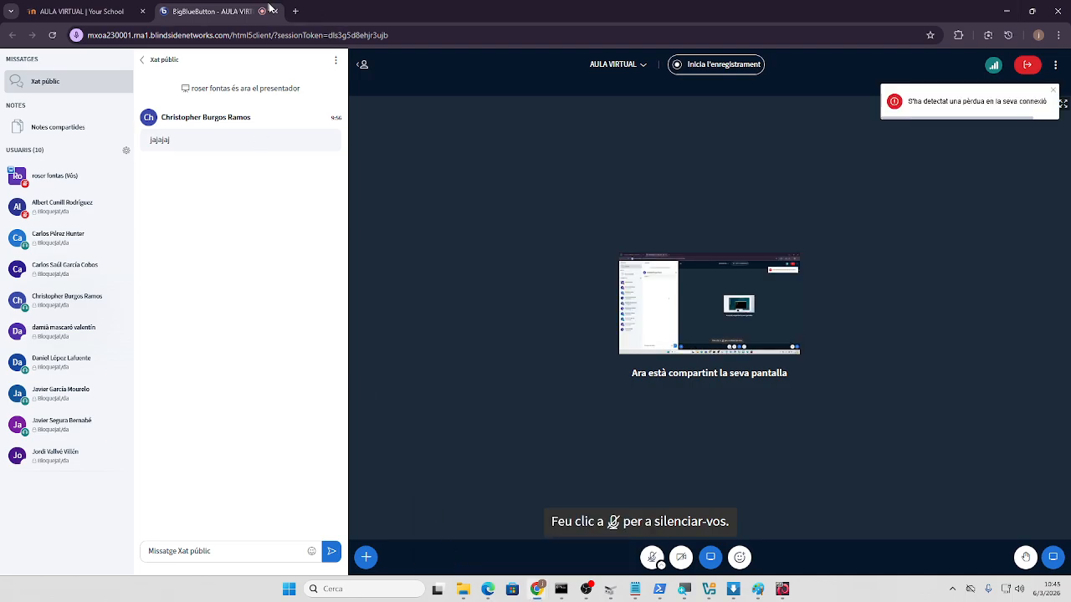
- Google 'redimensionar debian xfce xterm letter font' in a new tab and open the 'Resizing Xterm fonts' article
left_click(294, 11)
type("redi")
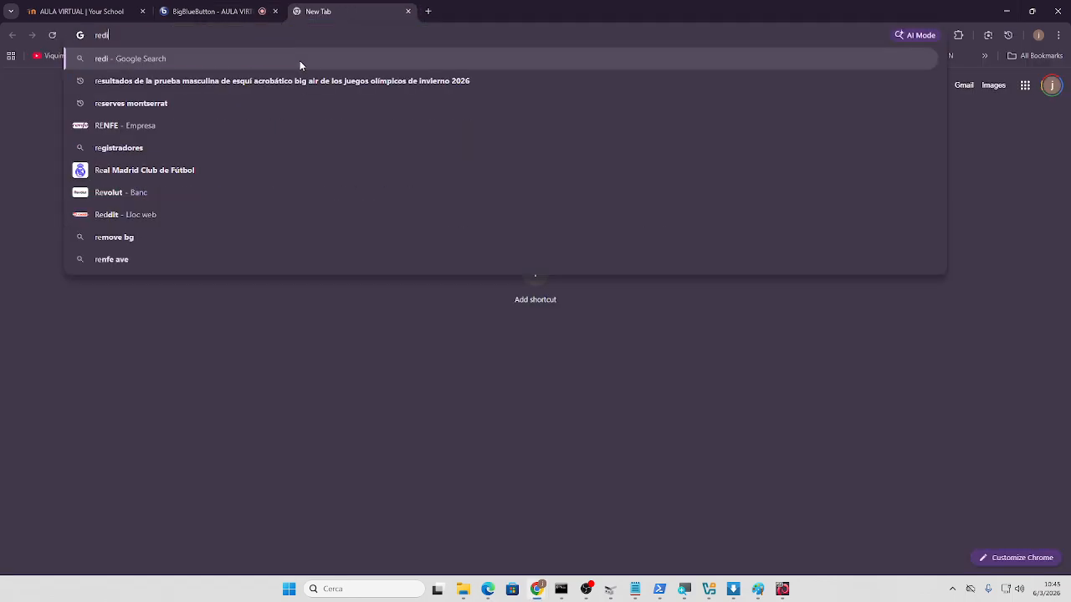
type("mensio")
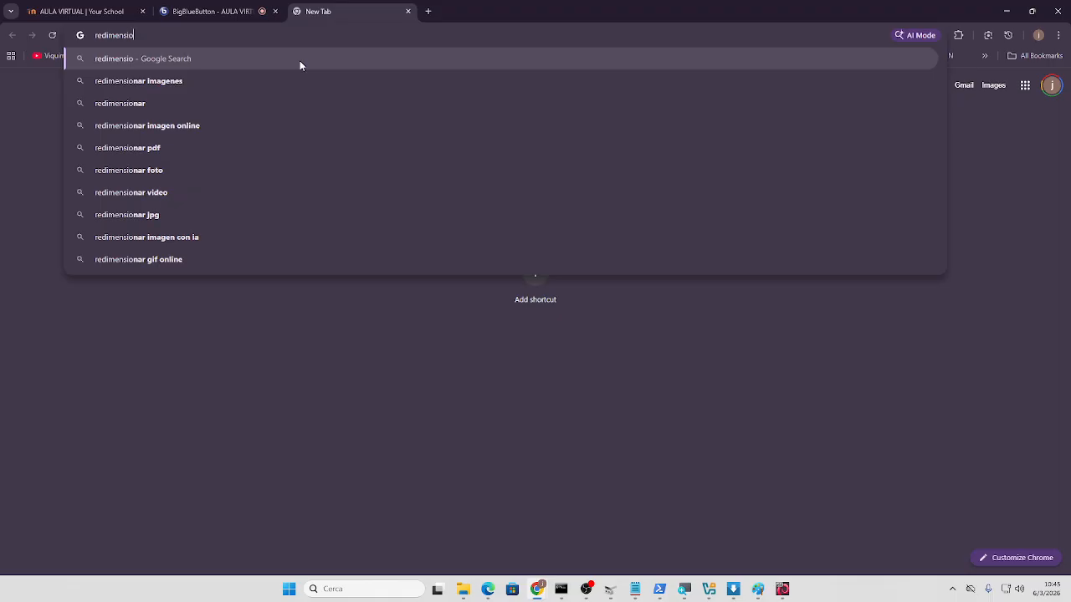
type("nar debian")
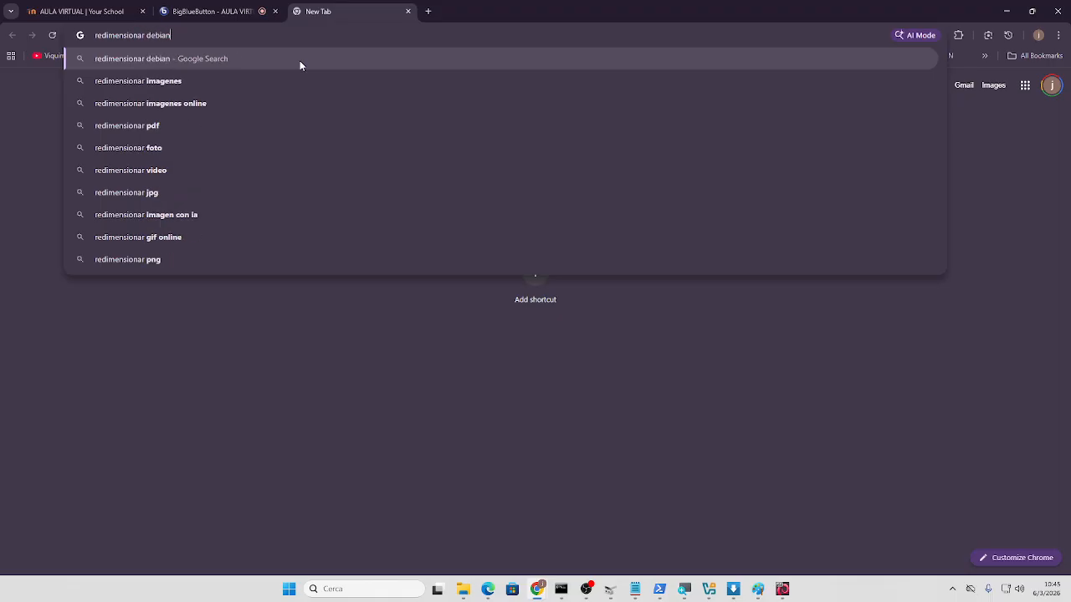
type(" xf")
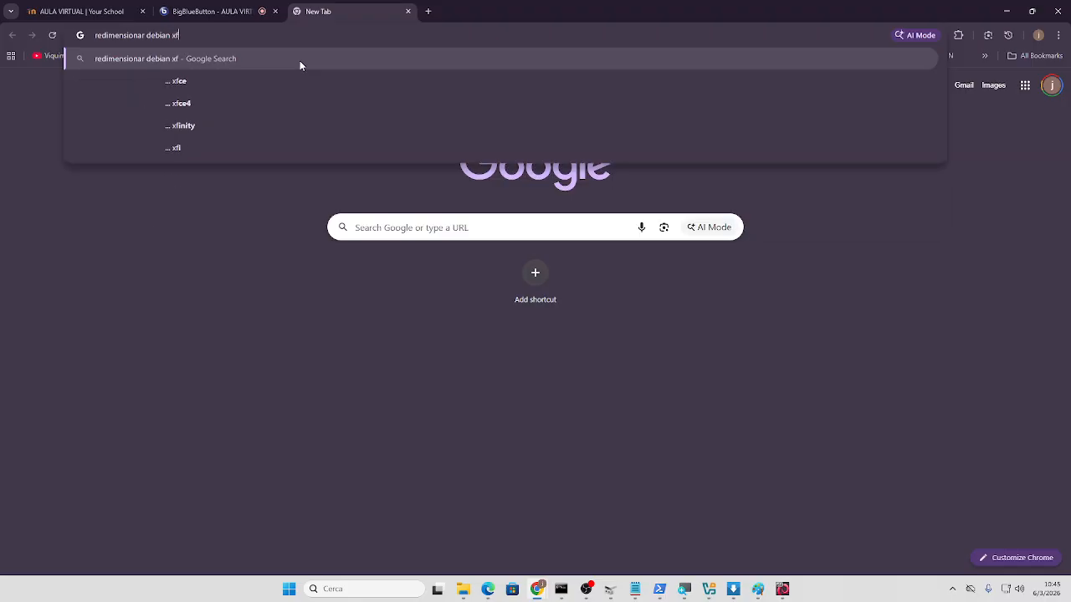
type("ce ")
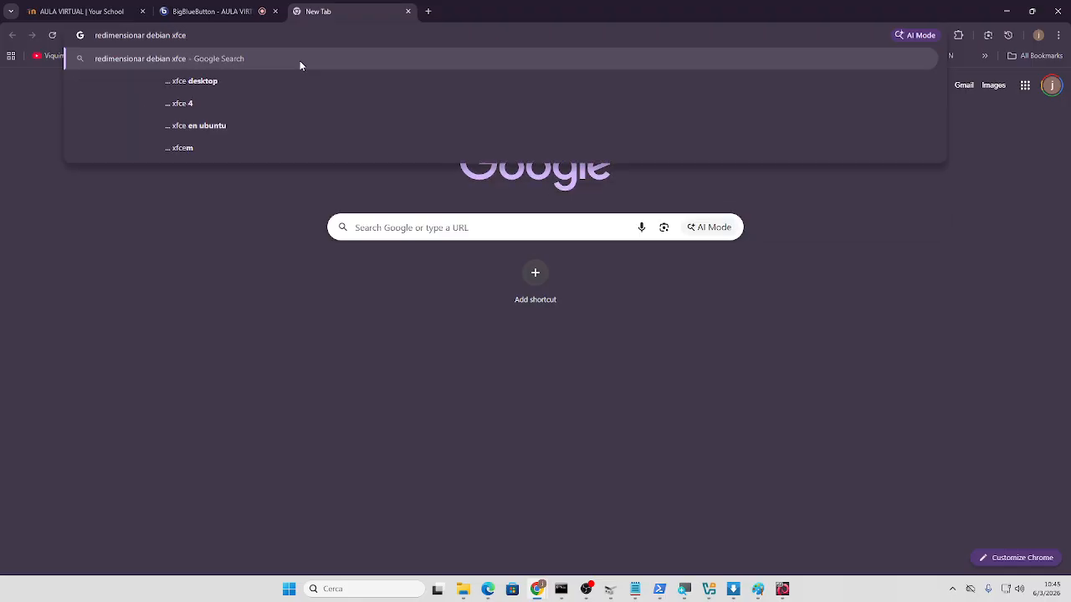
type("xter")
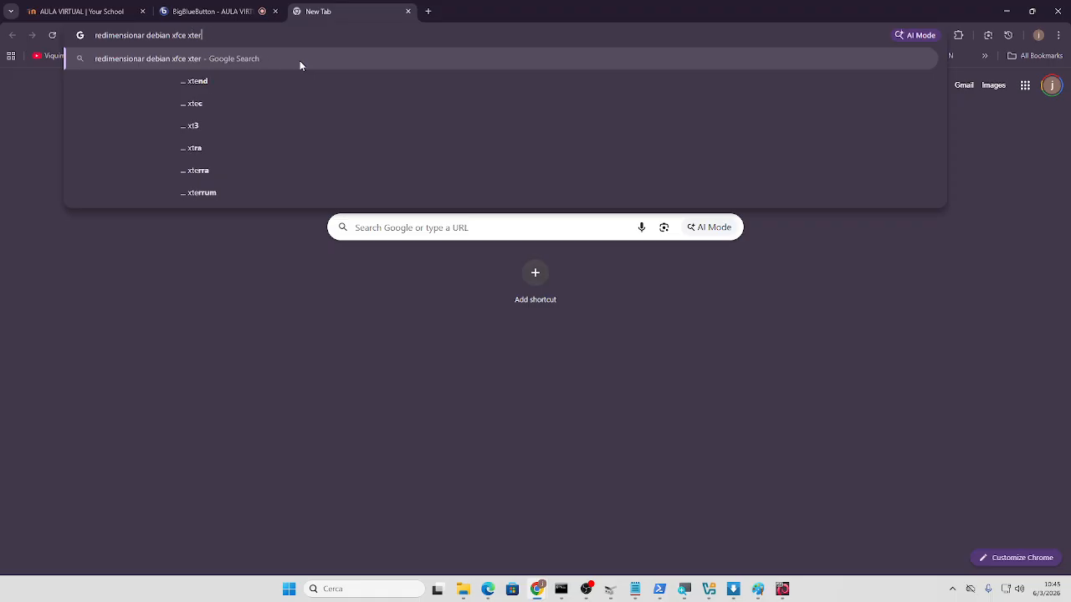
type("m l")
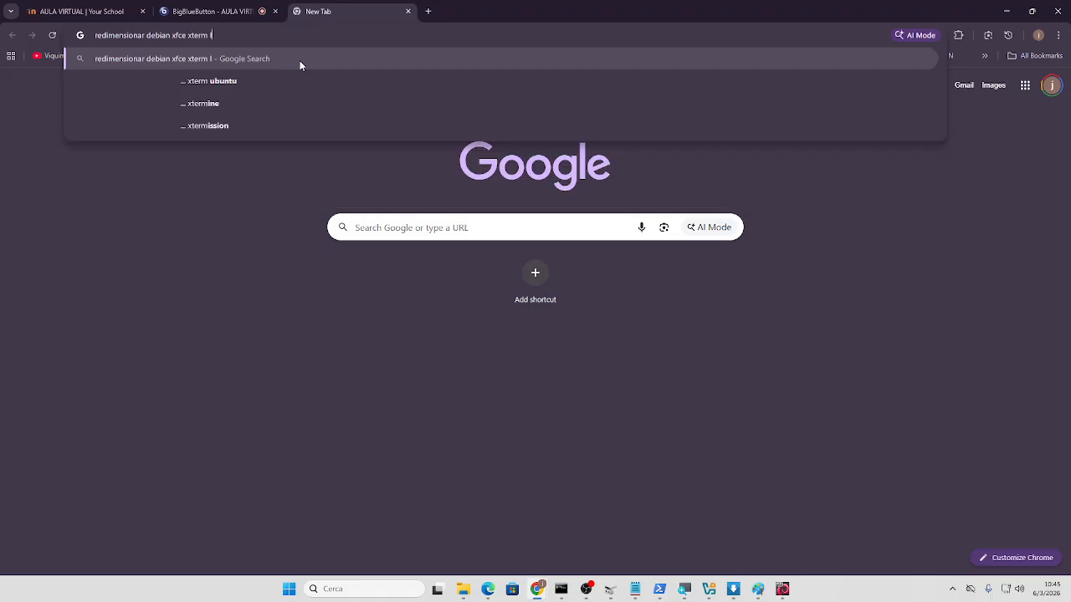
type("etter font")
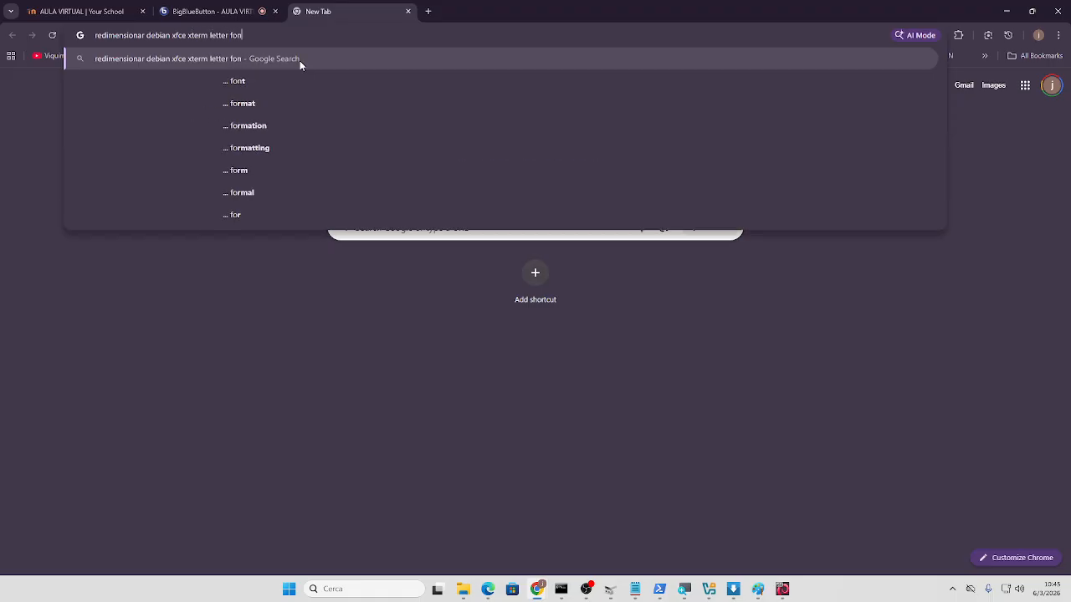
key("Return")
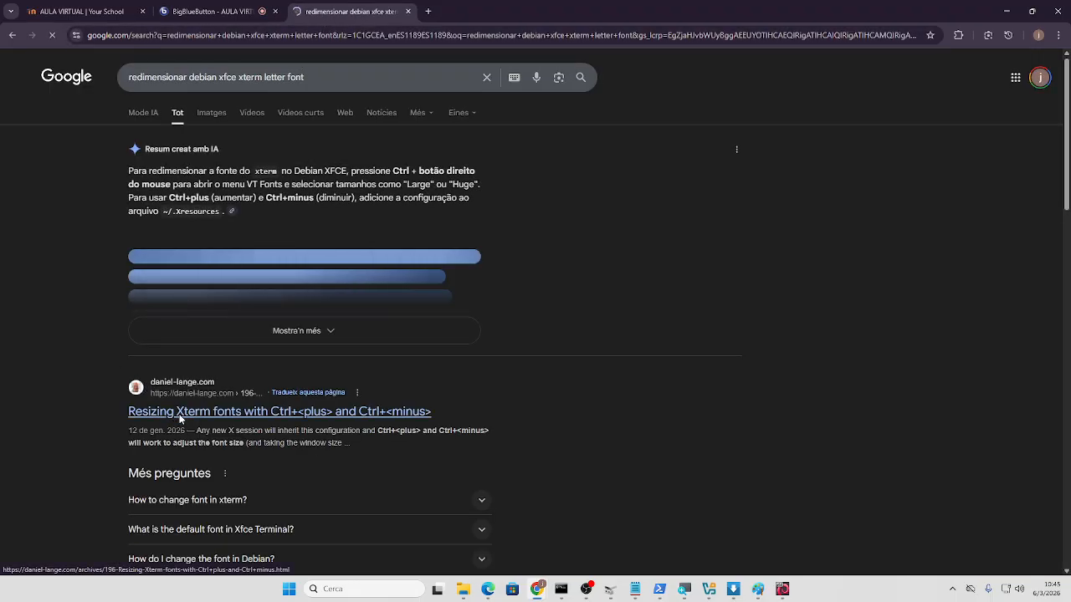
left_click(272, 410)
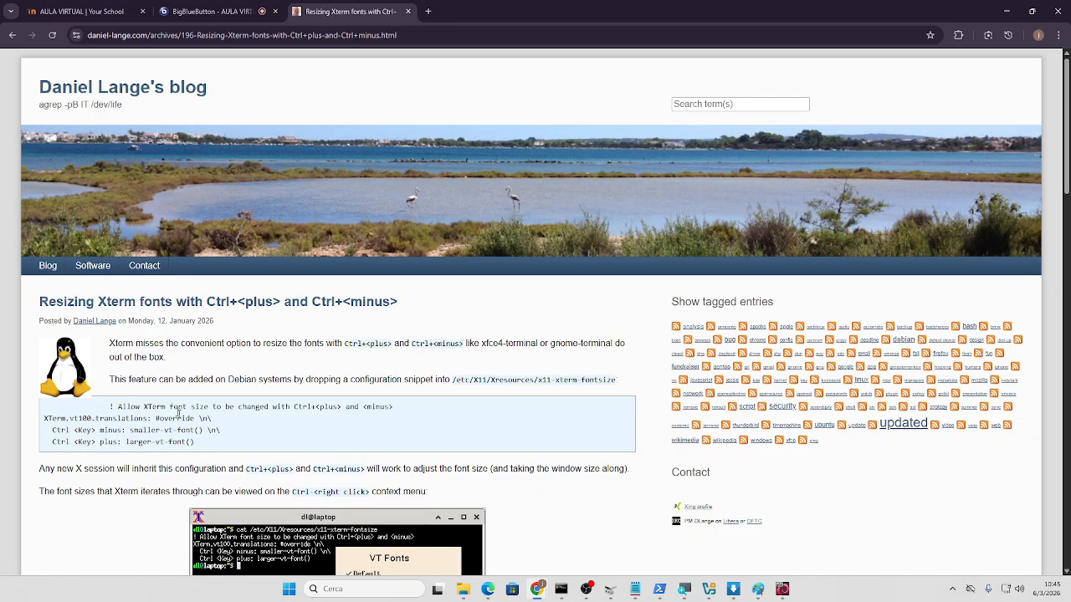
scroll(289, 422, "down", 1)
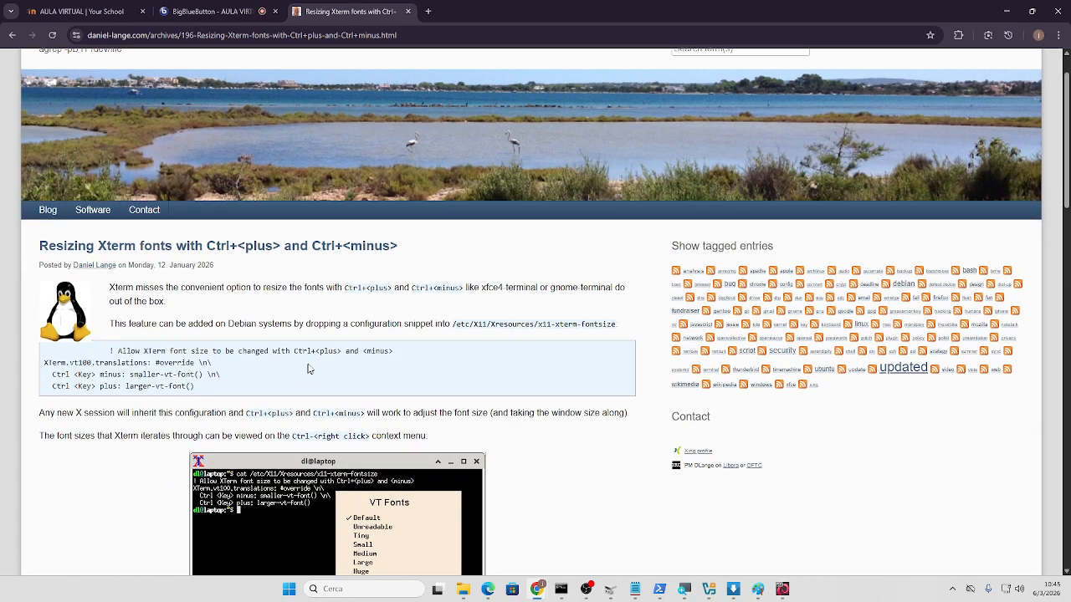
left_click(1009, 11)
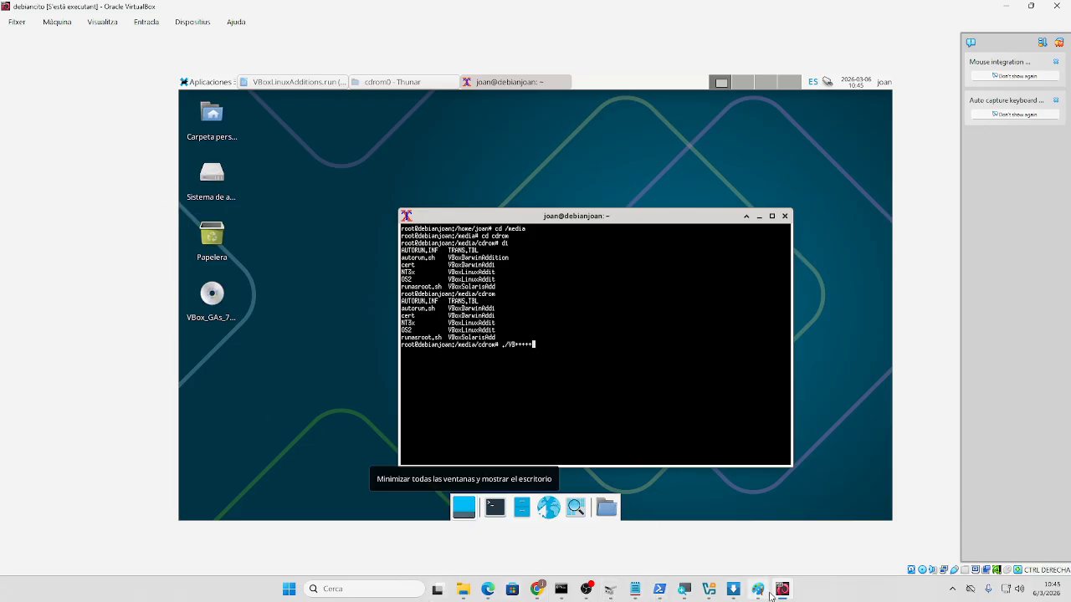
mouse_move(552, 590)
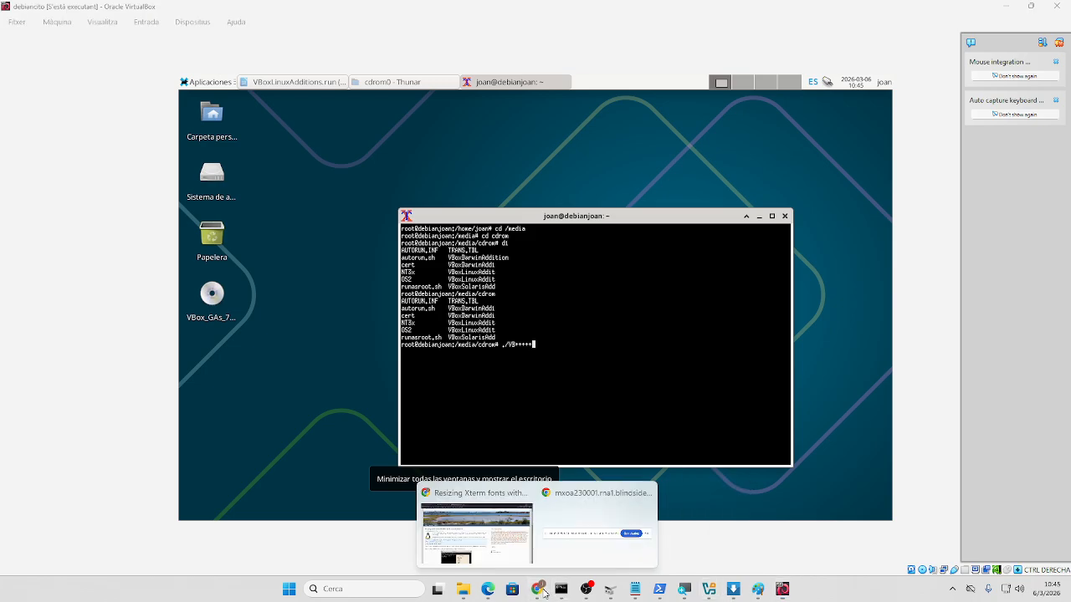
- Scroll through the Resizing Xterm fonts article
left_click(541, 588)
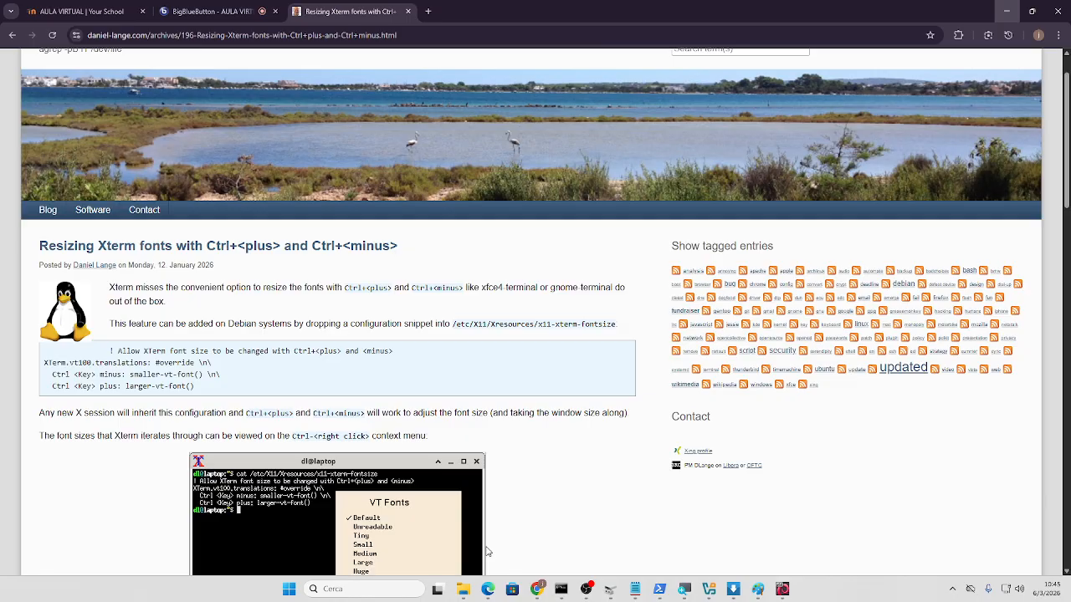
scroll(240, 381, "down", 1)
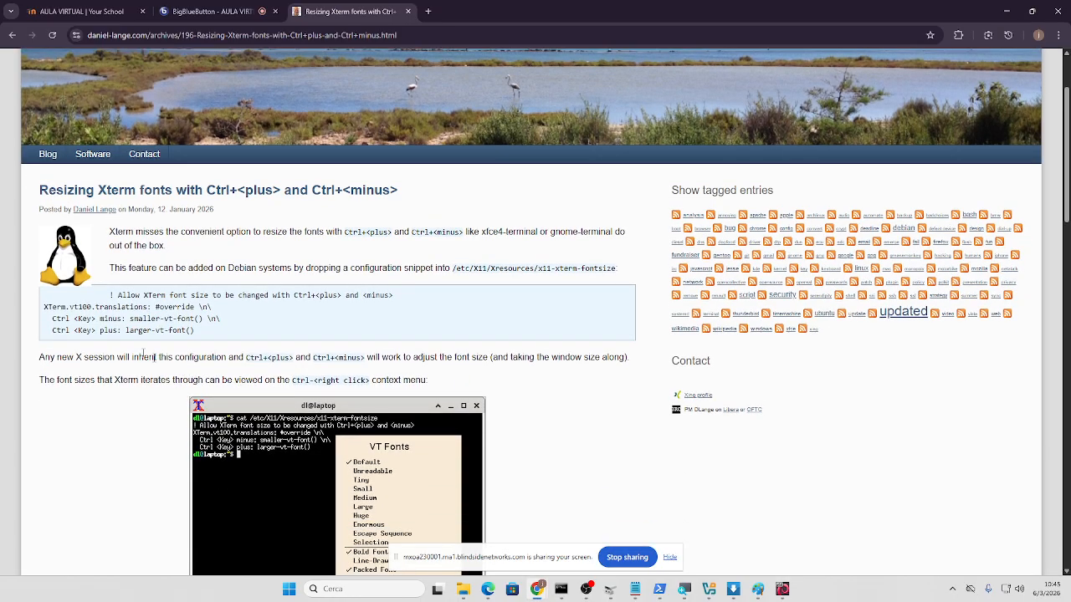
scroll(123, 340, "down", 2)
scroll(123, 340, "down", 2)
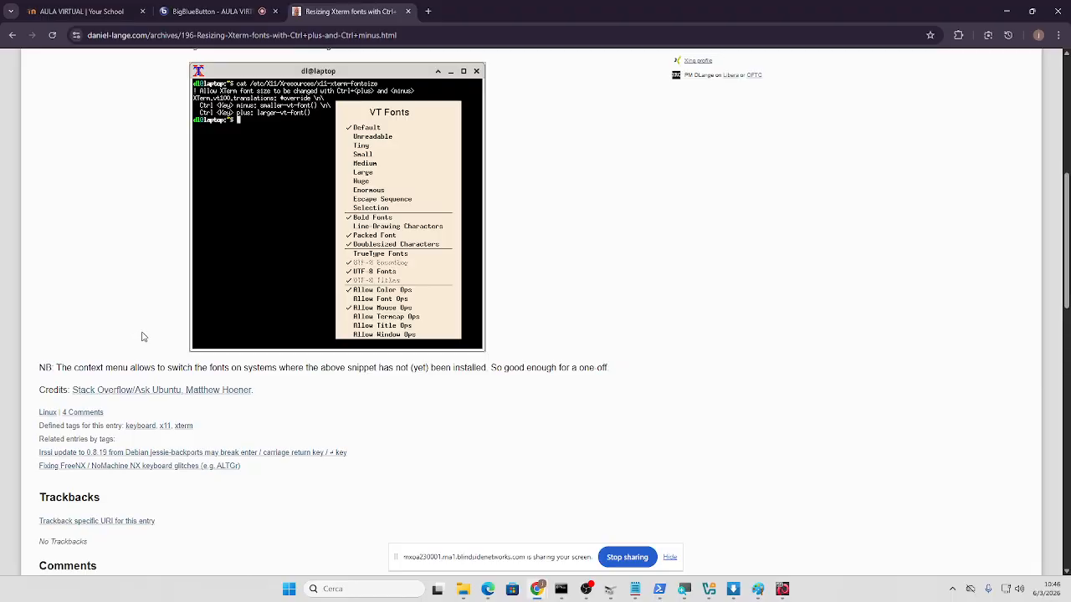
scroll(222, 386, "down", 1)
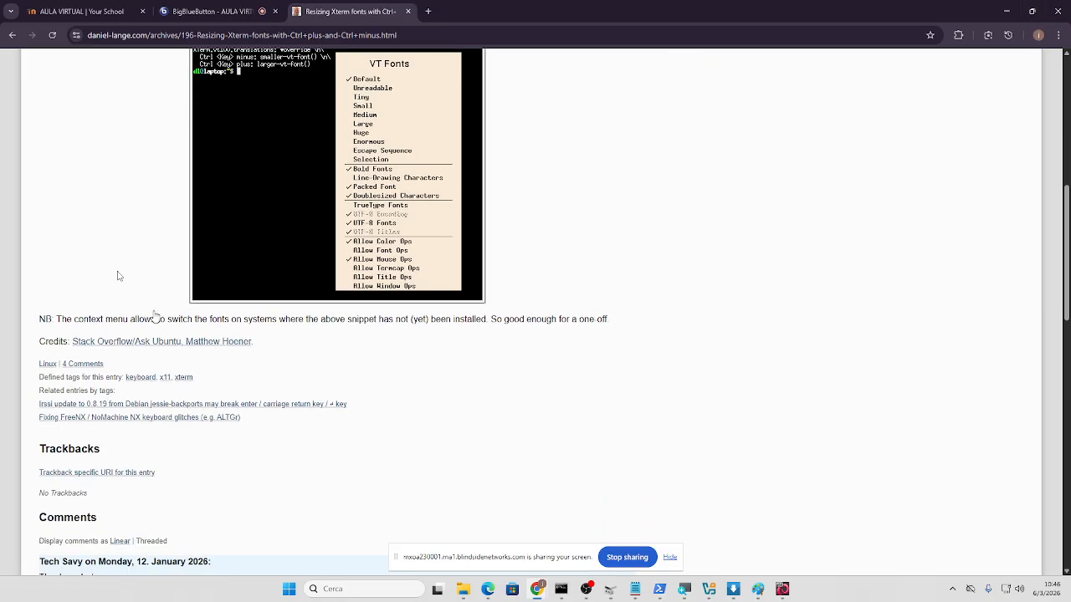
- Back in the results, expand 'How to change font in xterm?', then minimize Chrome to reach the terminal
left_click(11, 36)
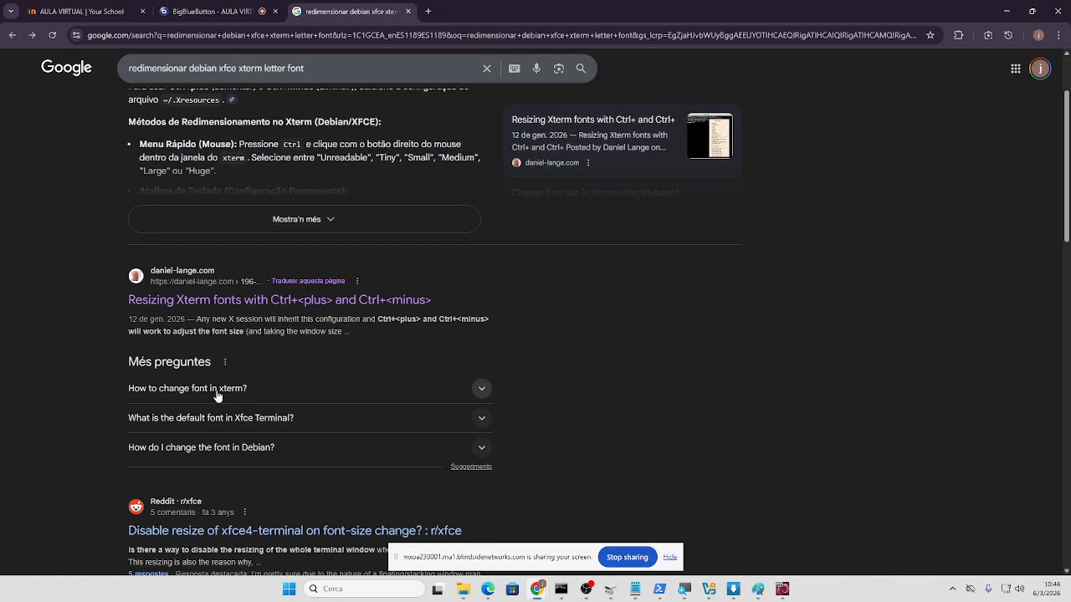
left_click(217, 394)
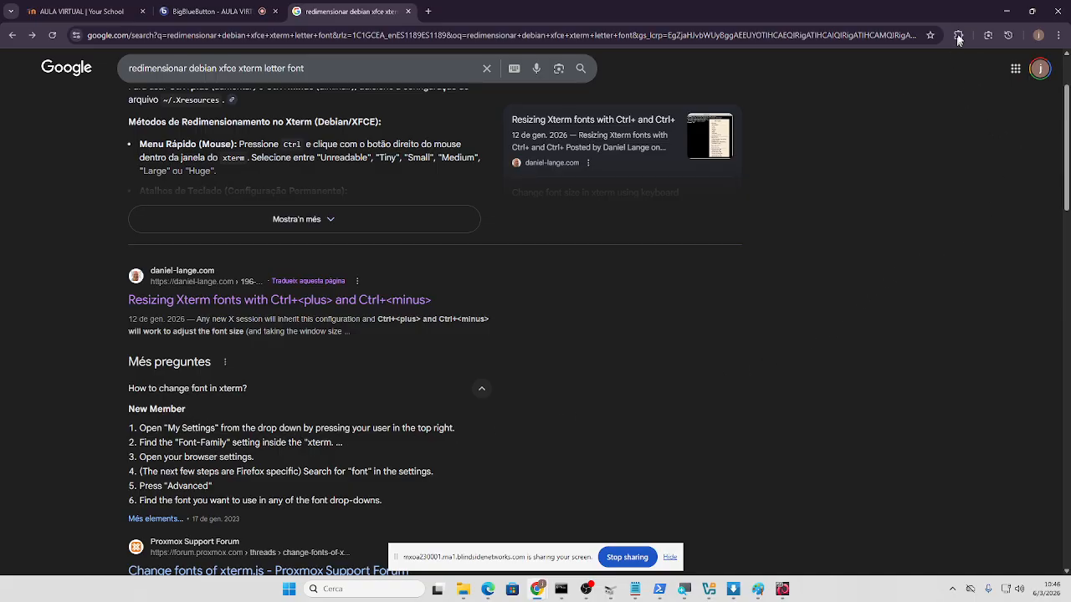
left_click(1006, 11)
right_click(524, 222)
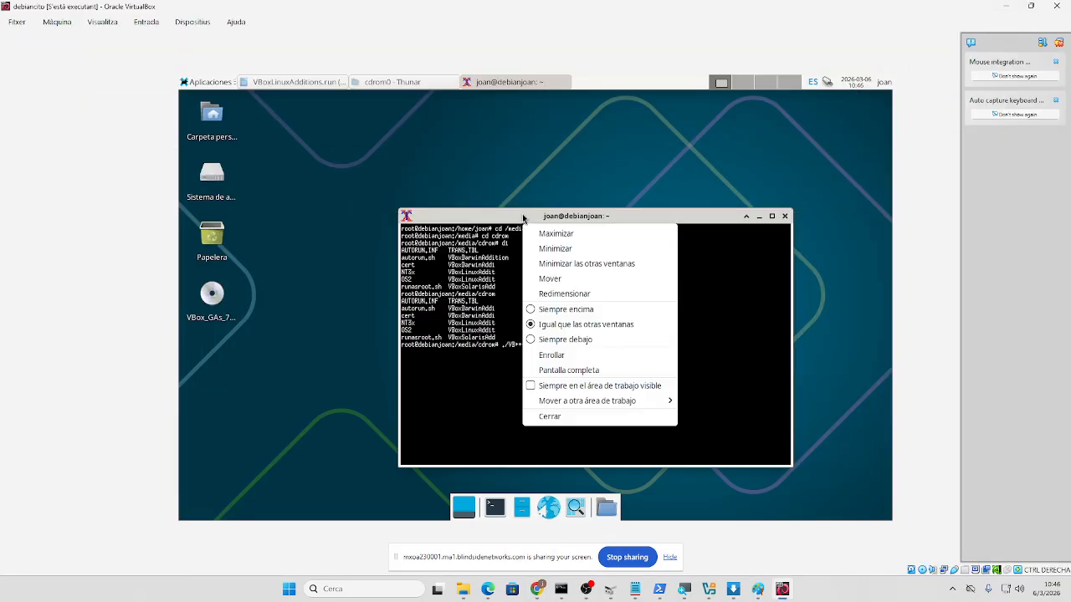
- Shrink the root xterm window to a much smaller size with its Redimensionar window option
right_click(523, 218)
right_click(523, 218)
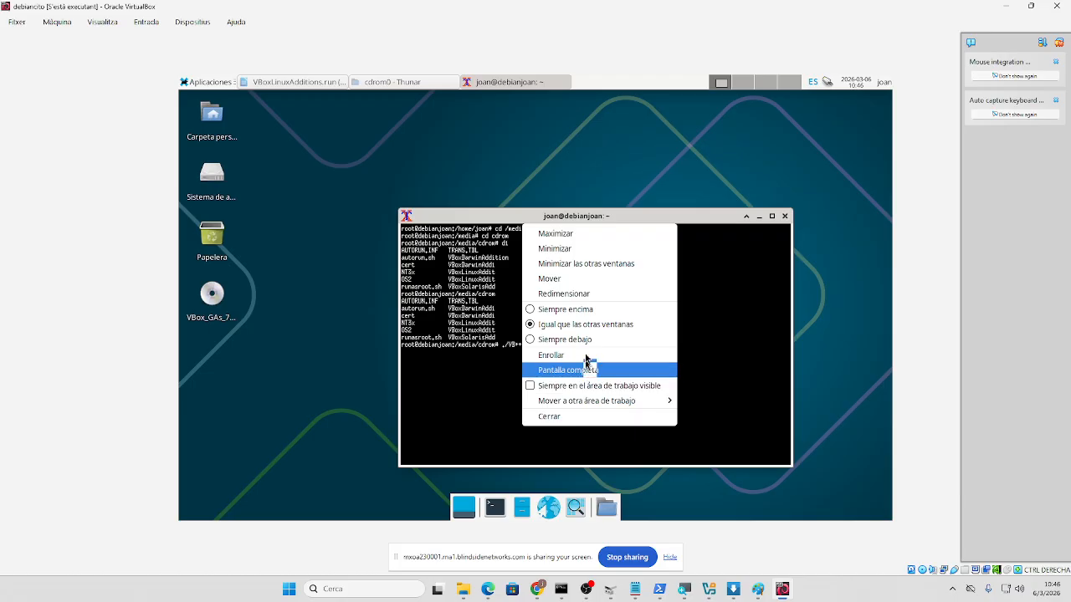
left_click(584, 295)
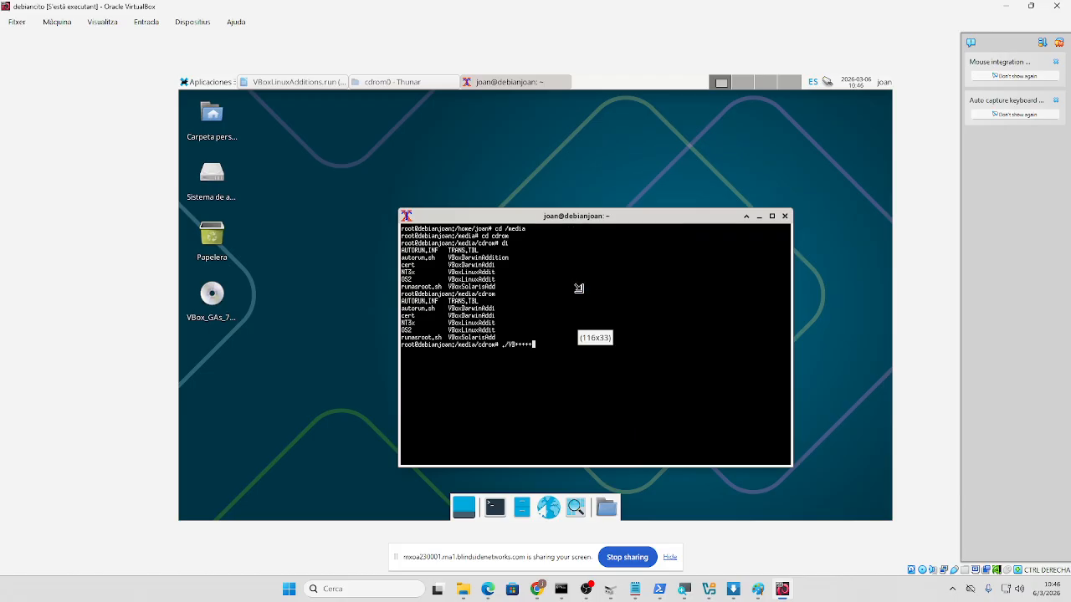
left_click(558, 305)
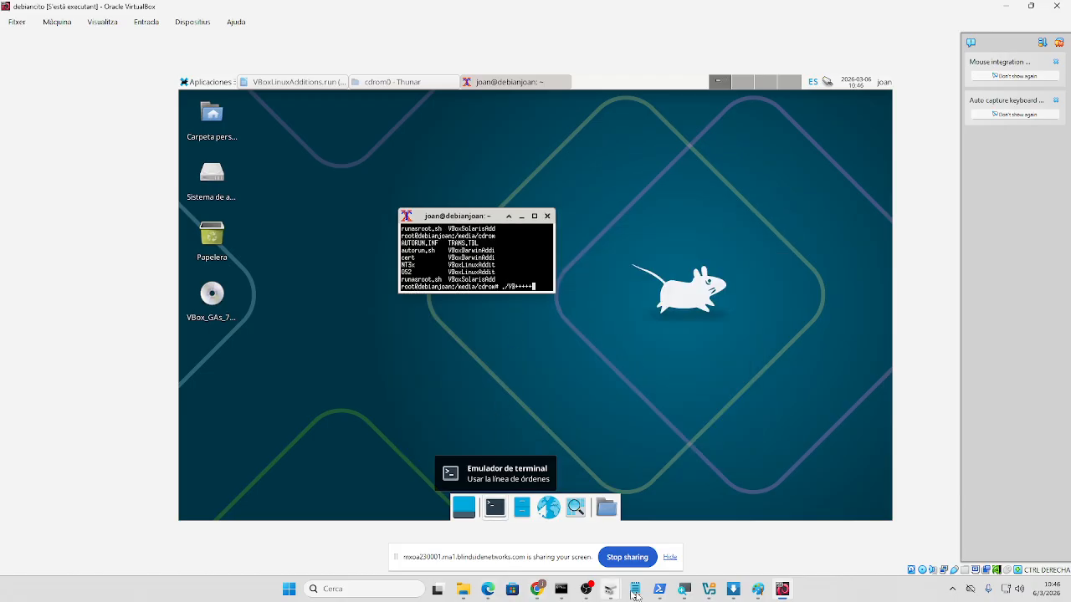
- Expand the related answers on Xfce Terminal and Debian fonts, and skim the console-fonts video
left_click(513, 544)
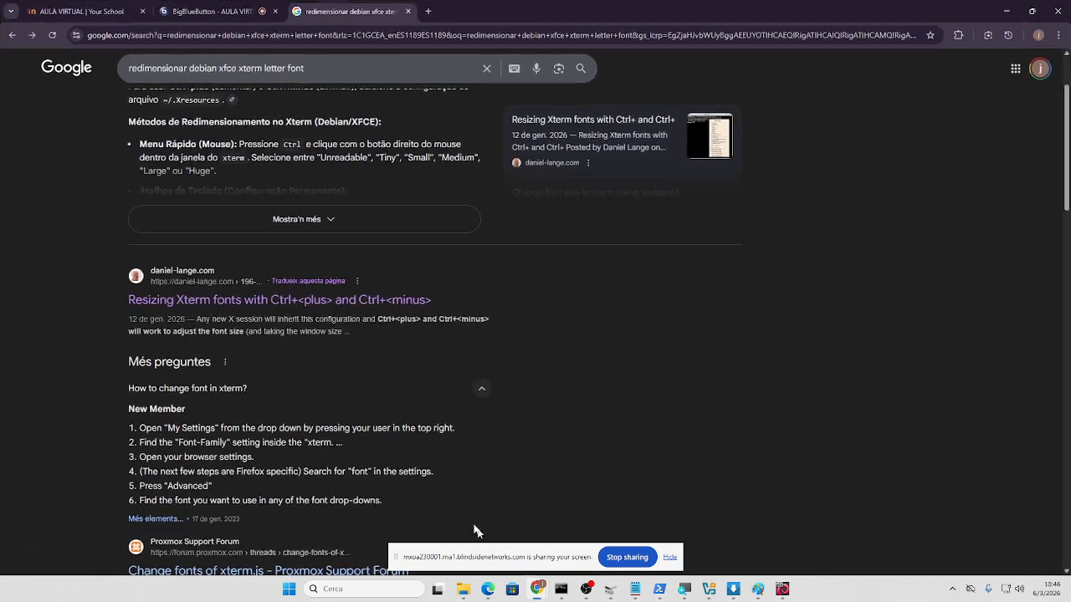
scroll(377, 424, "down", 1)
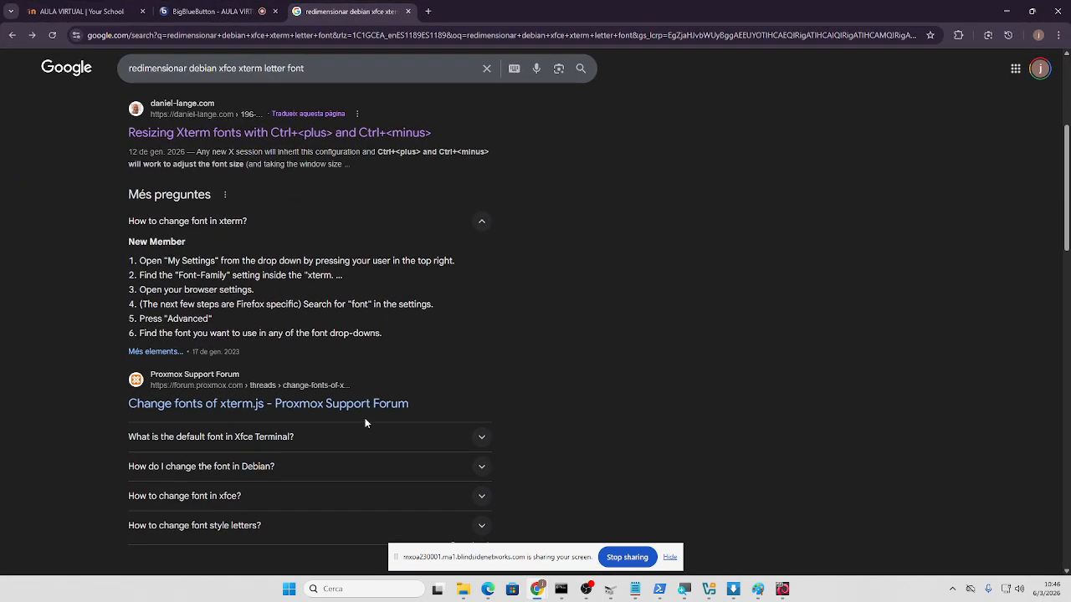
left_click(264, 437)
scroll(329, 440, "down", 5)
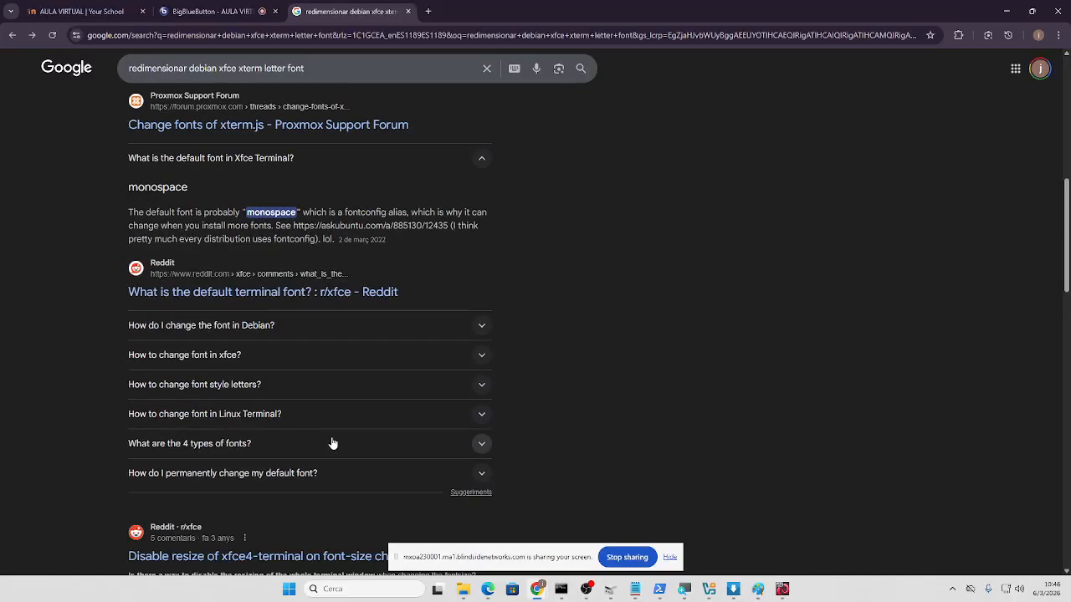
left_click(241, 326)
scroll(293, 377, "down", 2)
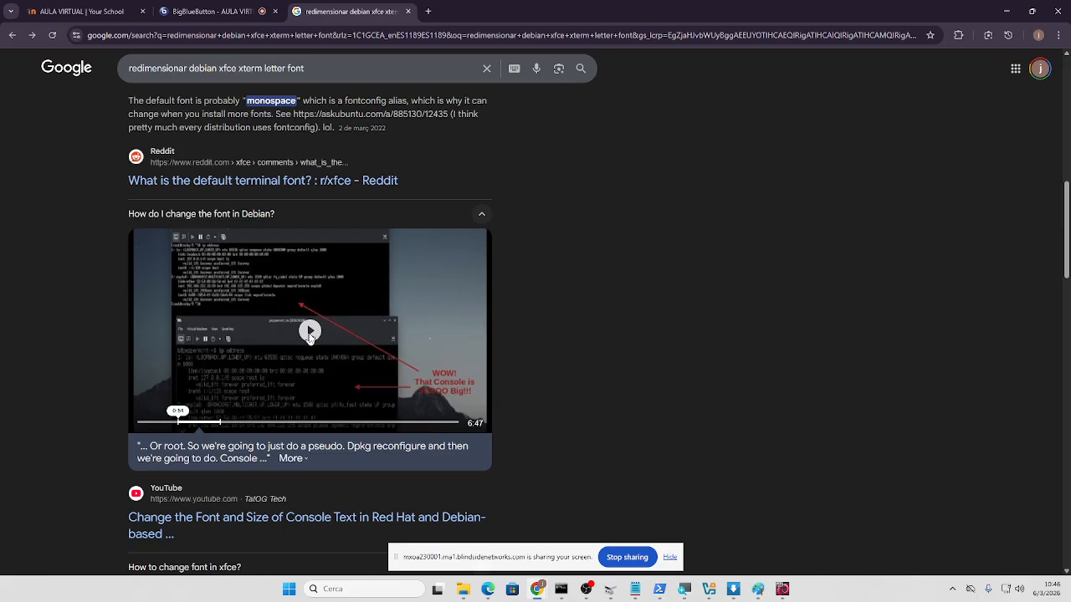
left_click(306, 335)
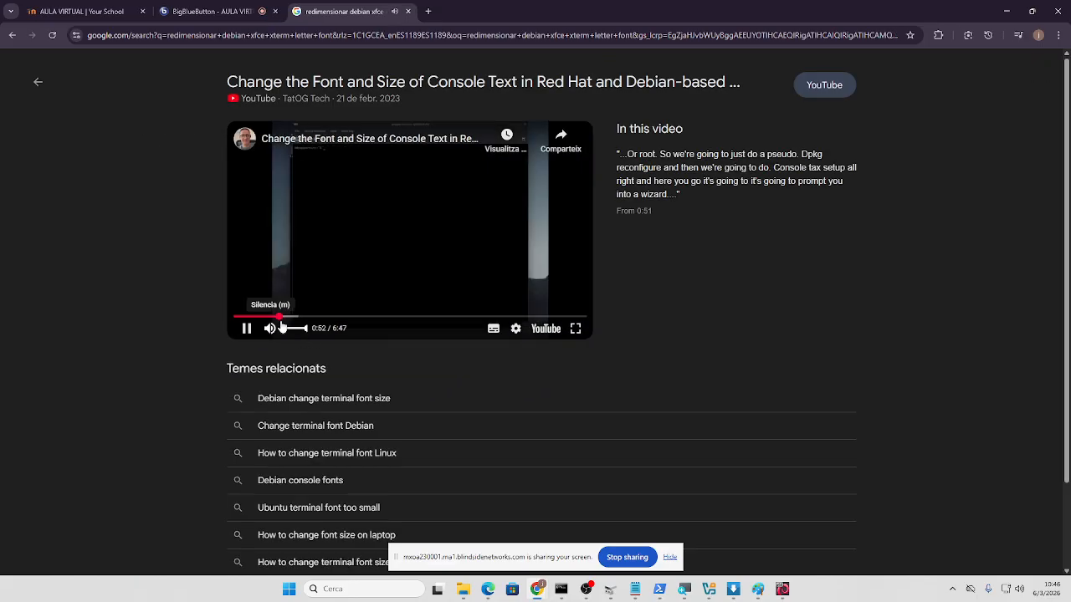
left_click_drag(282, 318, 251, 331)
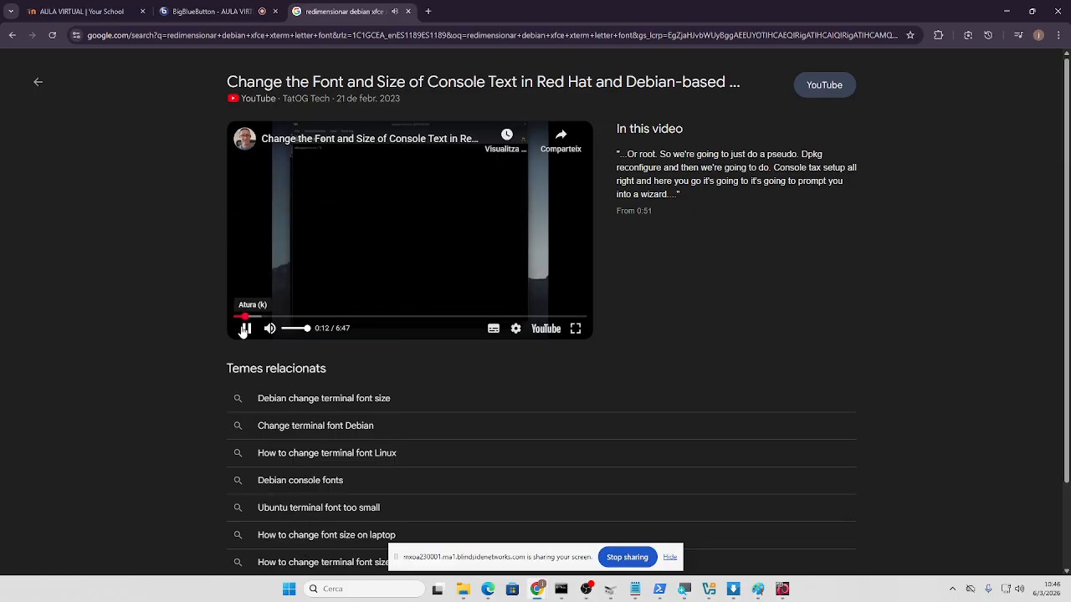
left_click(242, 12)
left_click(351, 12)
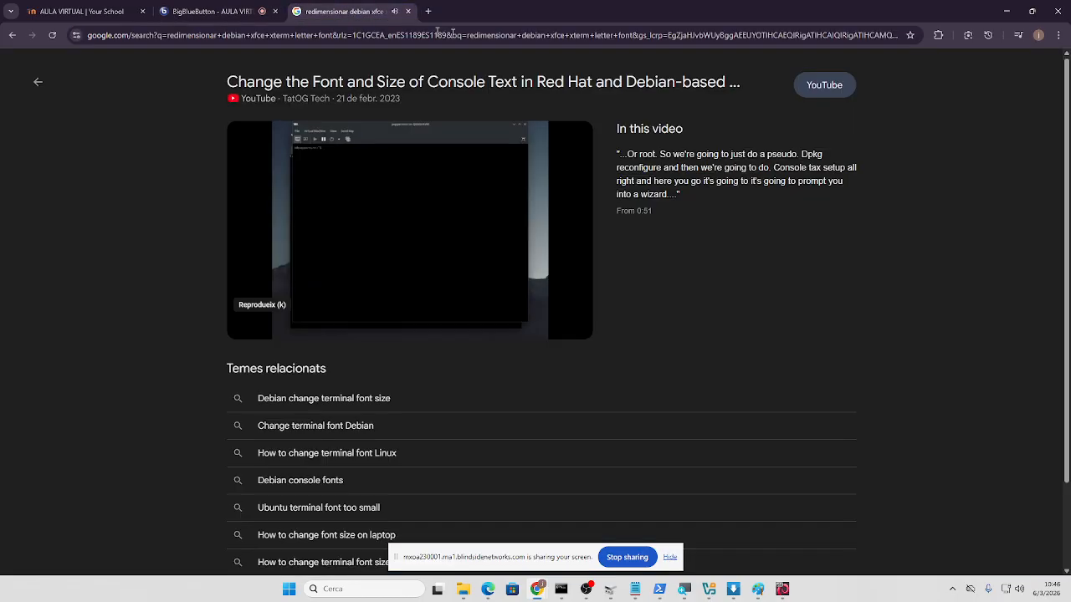
- Search 'change xterm font size' in a new tab, scroll the results, then minimize Chrome
left_click(427, 12)
type("ch<a")
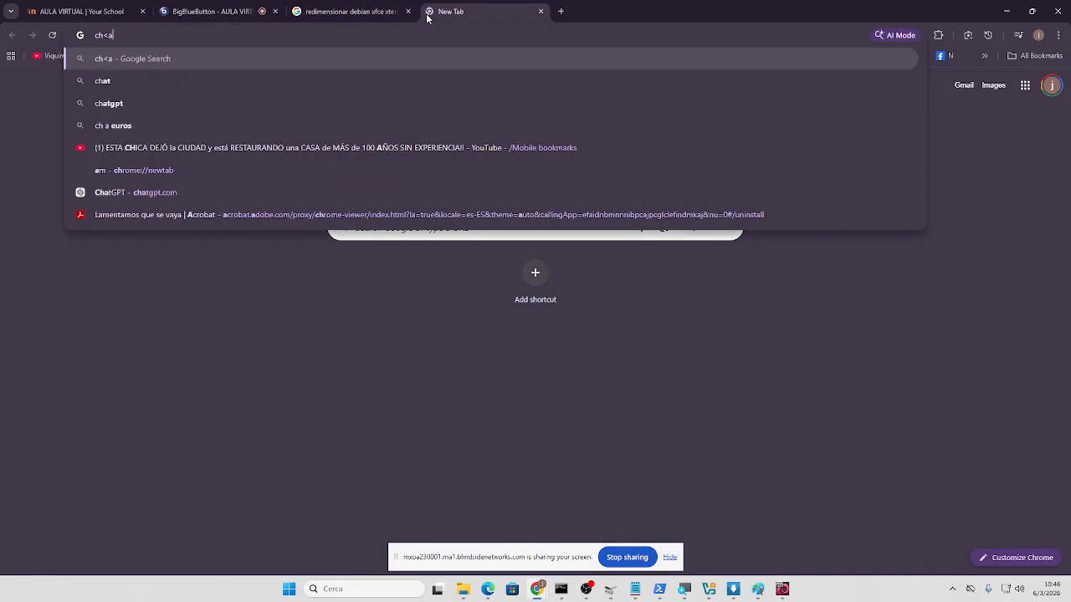
key("BackSpace")
key("BackSpace")
type("an")
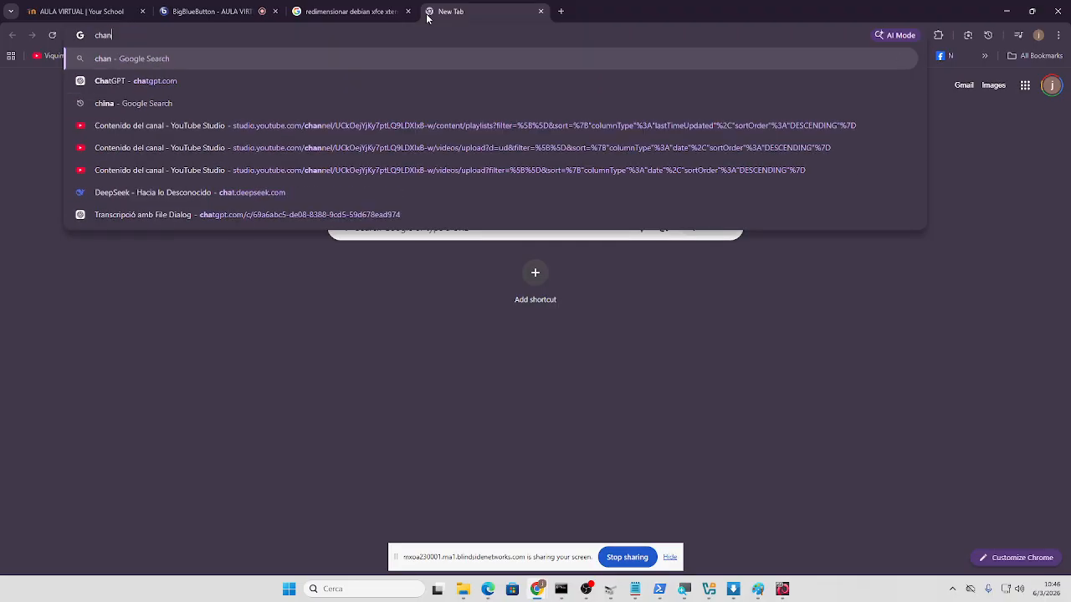
type("ge xterm font")
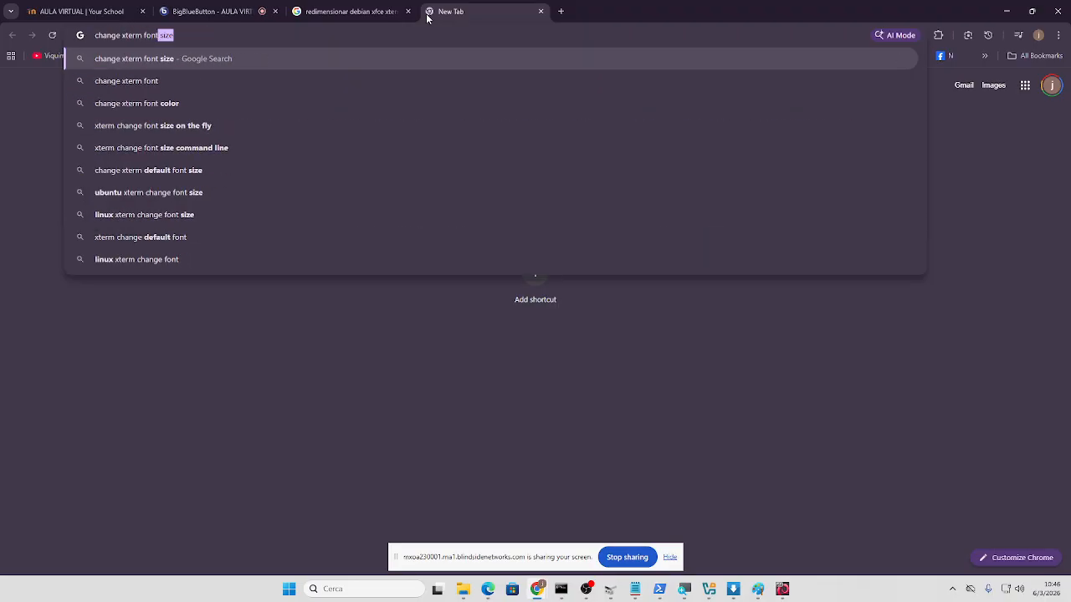
key("Return")
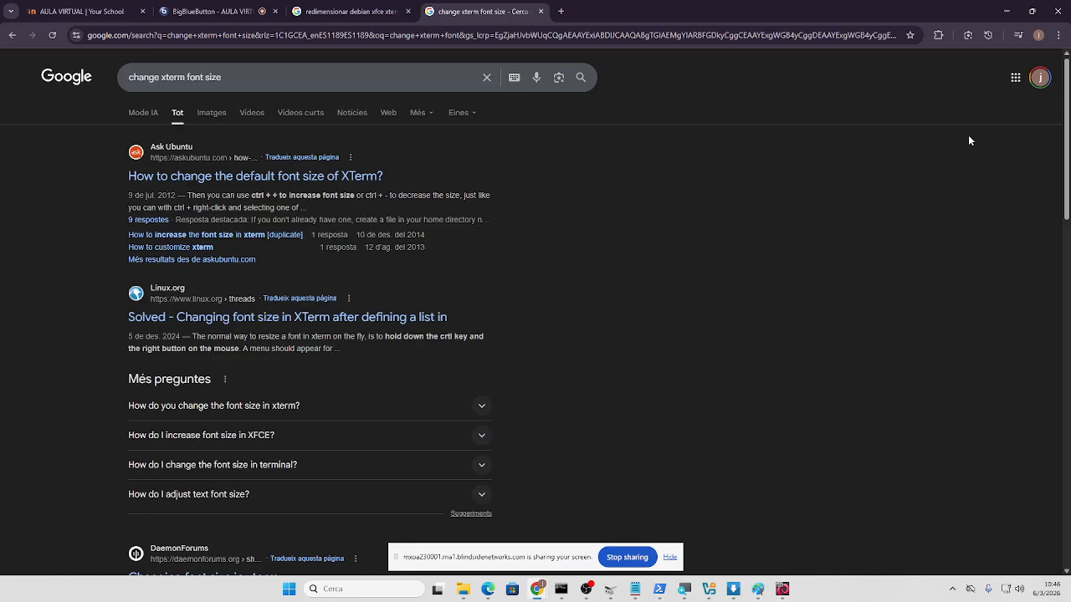
scroll(377, 247, "down", 4)
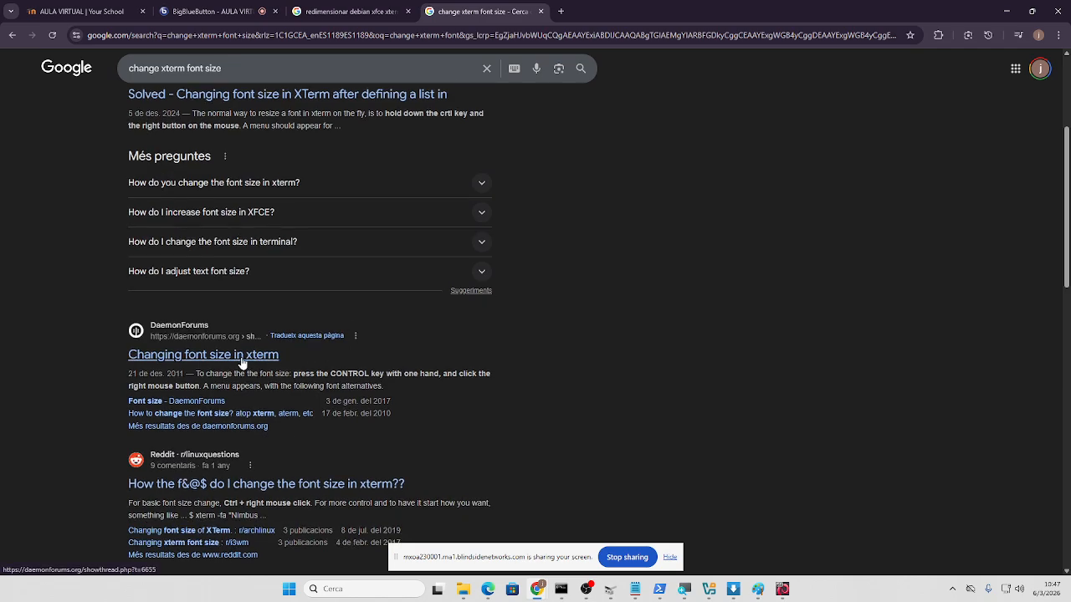
left_click(1007, 11)
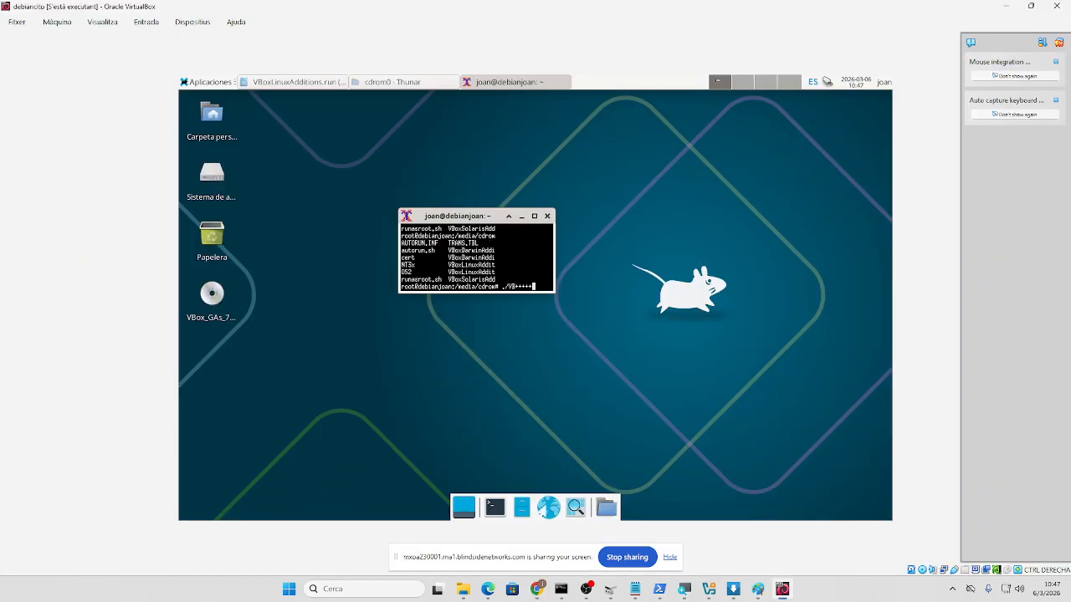
- Set the root xterm to the Enormous font, then enlarge and reposition its window
right_click(500, 256, "ctrl")
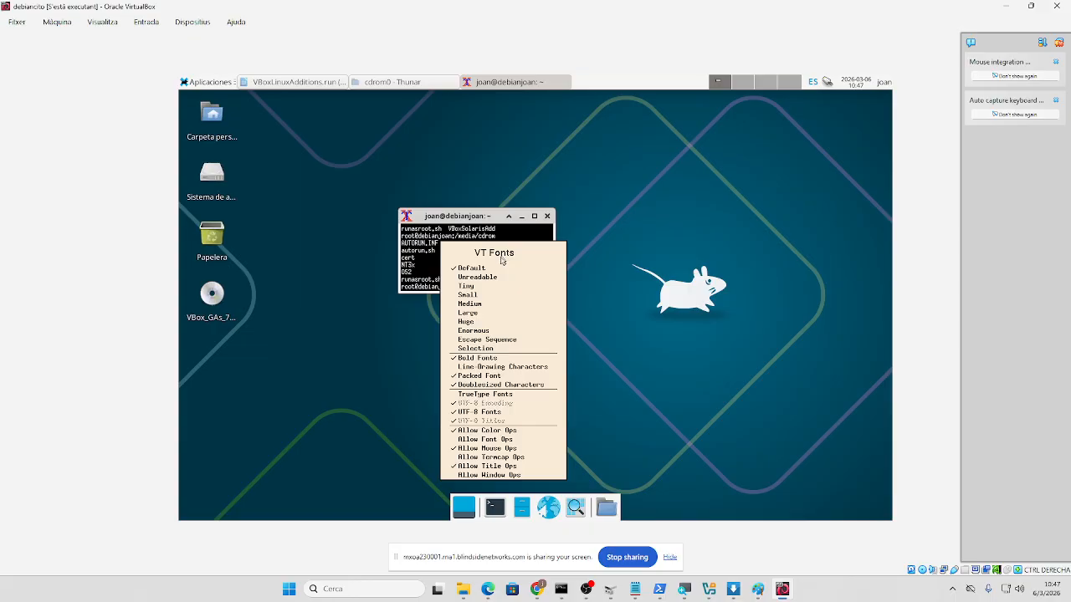
left_click(496, 313)
right_click(505, 283, "ctrl")
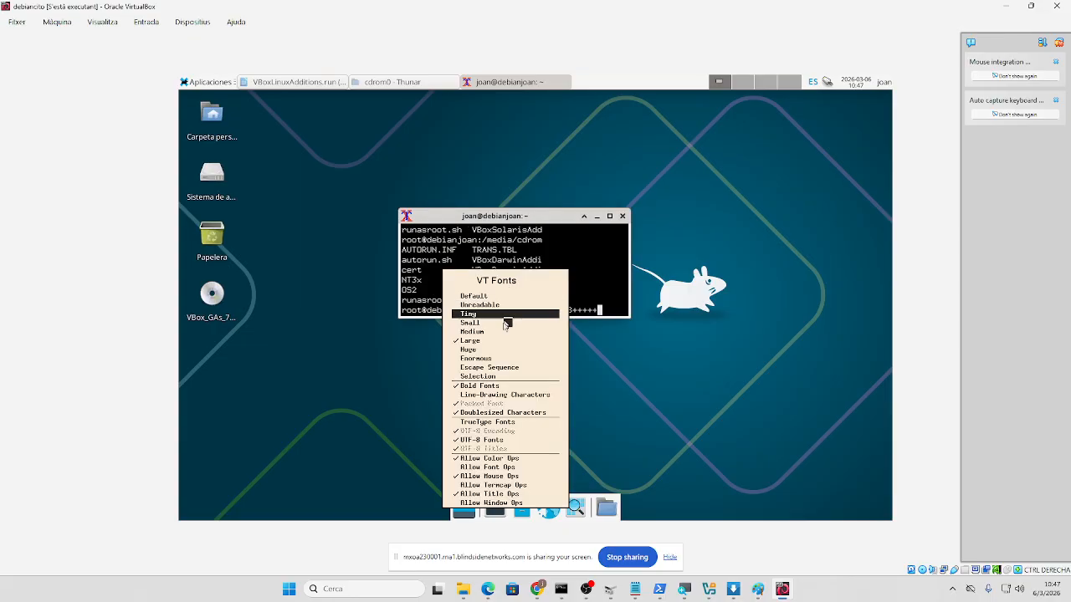
left_click(498, 360, "ctrl")
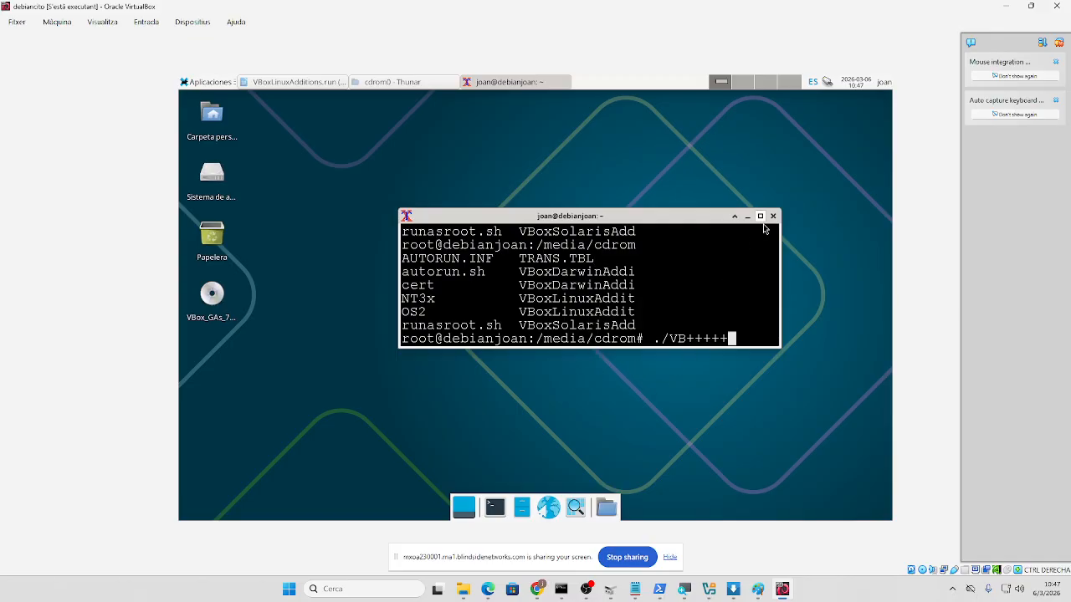
left_click_drag(700, 223, 573, 218)
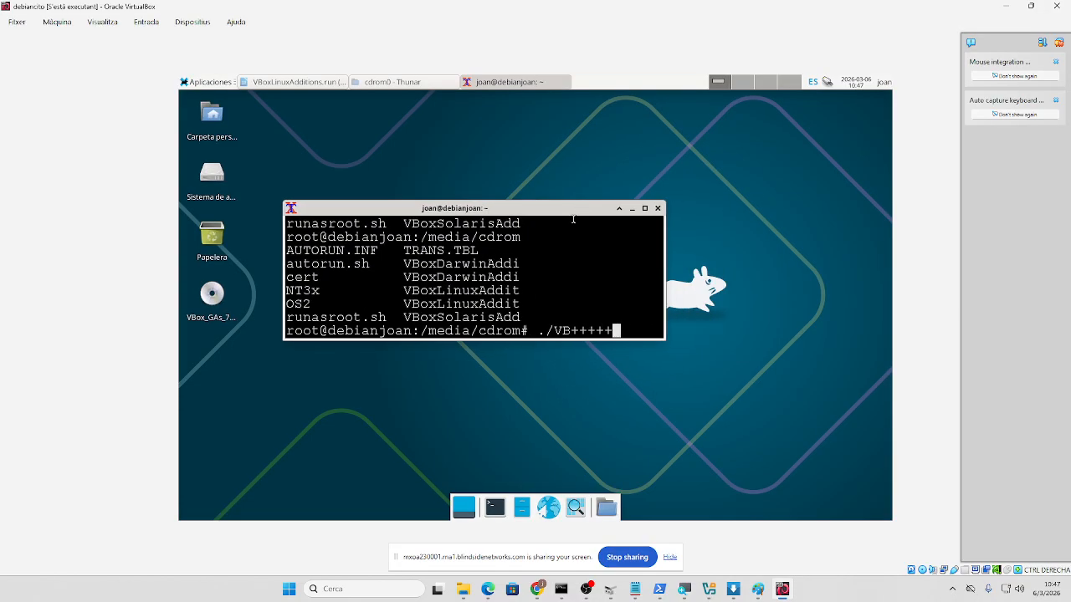
right_click(553, 290, "ctrl")
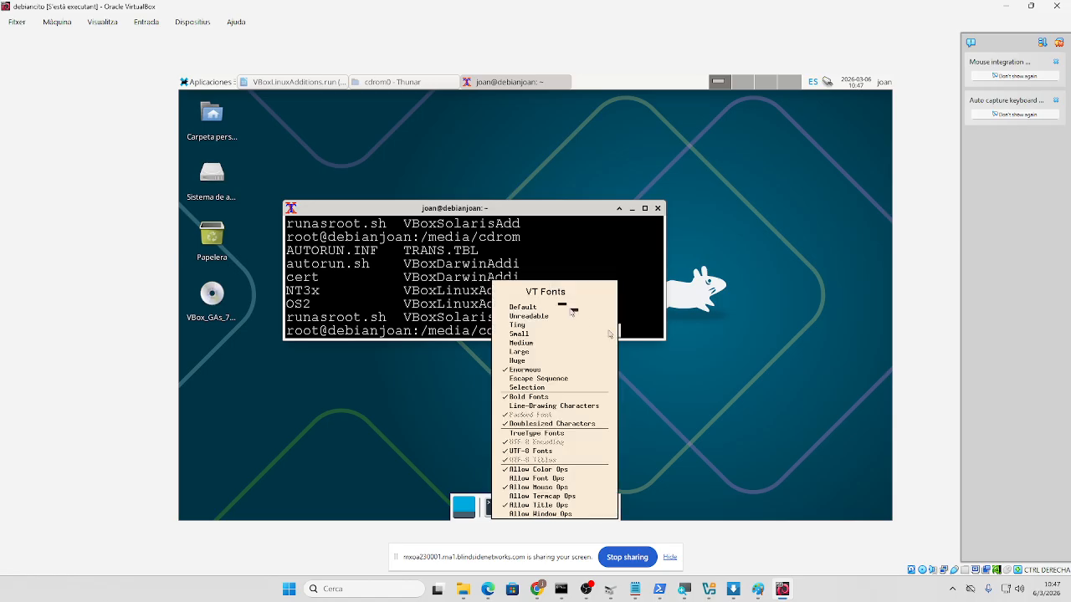
left_click(763, 353)
left_click_drag(660, 334, 855, 512)
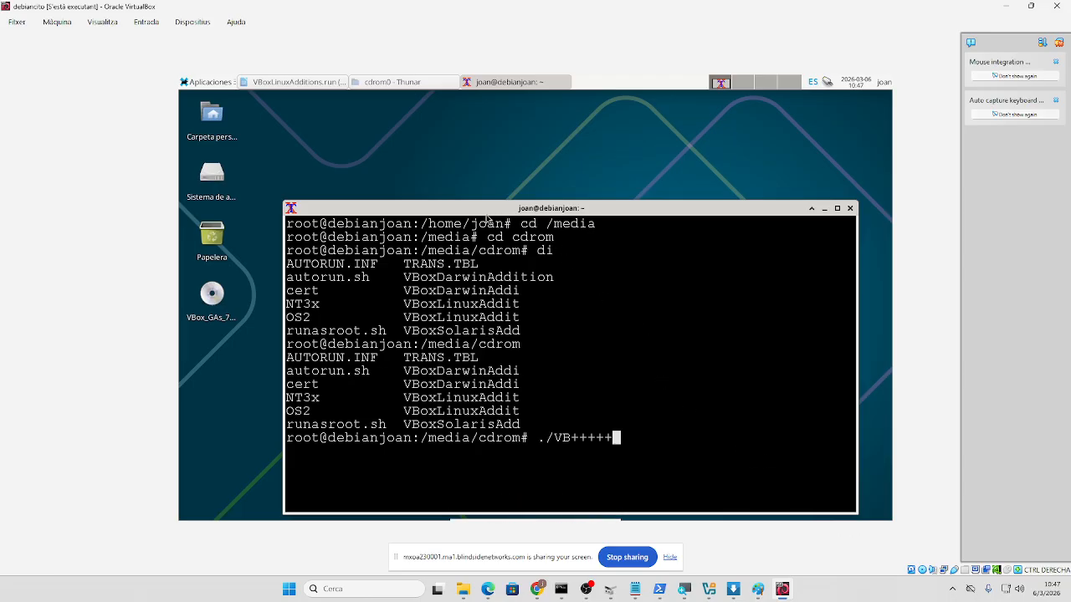
left_click_drag(484, 210, 446, 134)
- Clear the garbled command and run ls in /media/cdrom to list the Guest Additions files
key("BackSpace")
key("BackSpace")
key("BackSpace")
key("BackSpace")
key("BackSpace")
key("BackSpace")
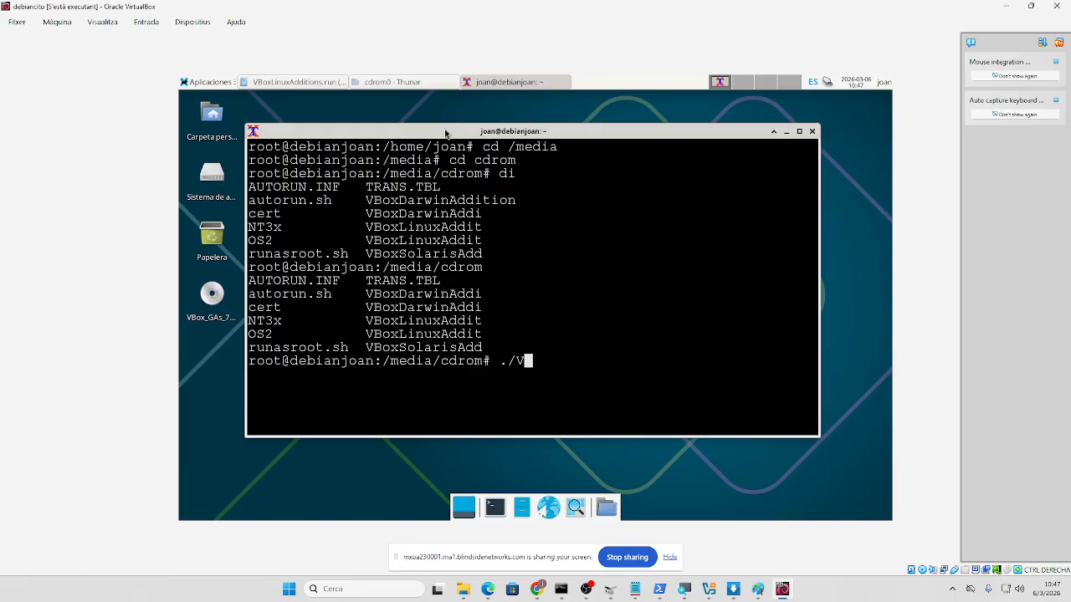
type("Box")
key("BackSpace")
key("BackSpace")
key("BackSpace")
key("BackSpace")
key("BackSpace")
key("BackSpace")
type("ls")
key("Return")
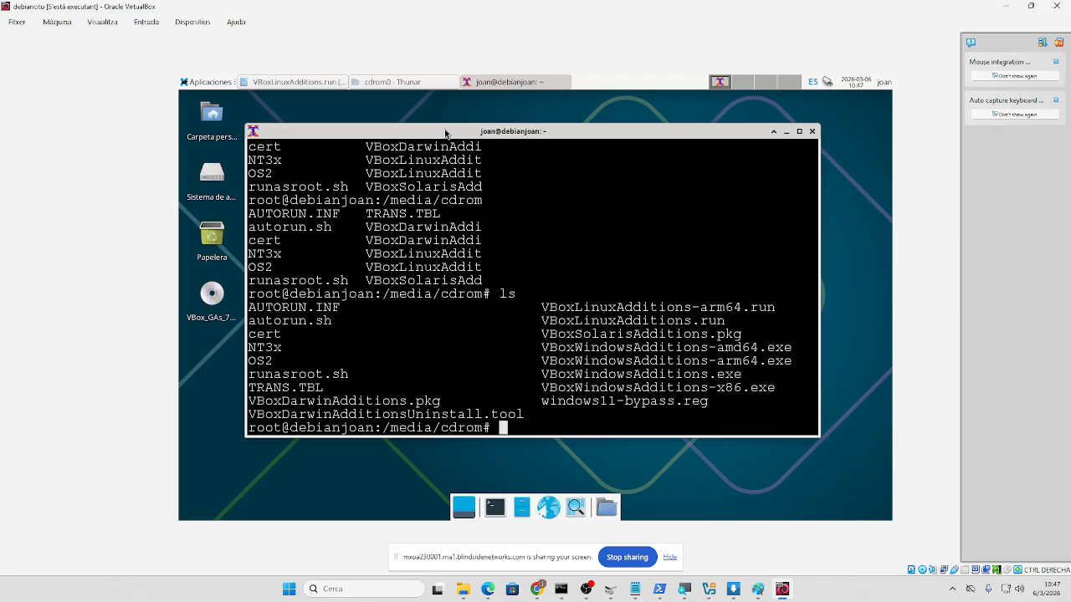
scroll(413, 101, "up", 1)
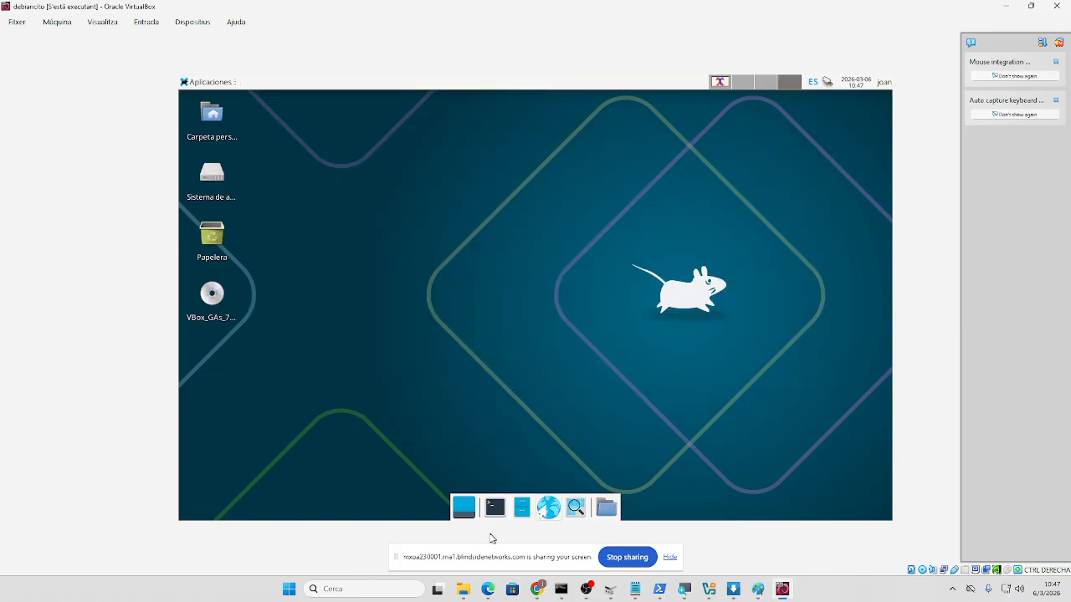
- Open a terminal and the Application Finder, then minimize and close them again
left_click(494, 507)
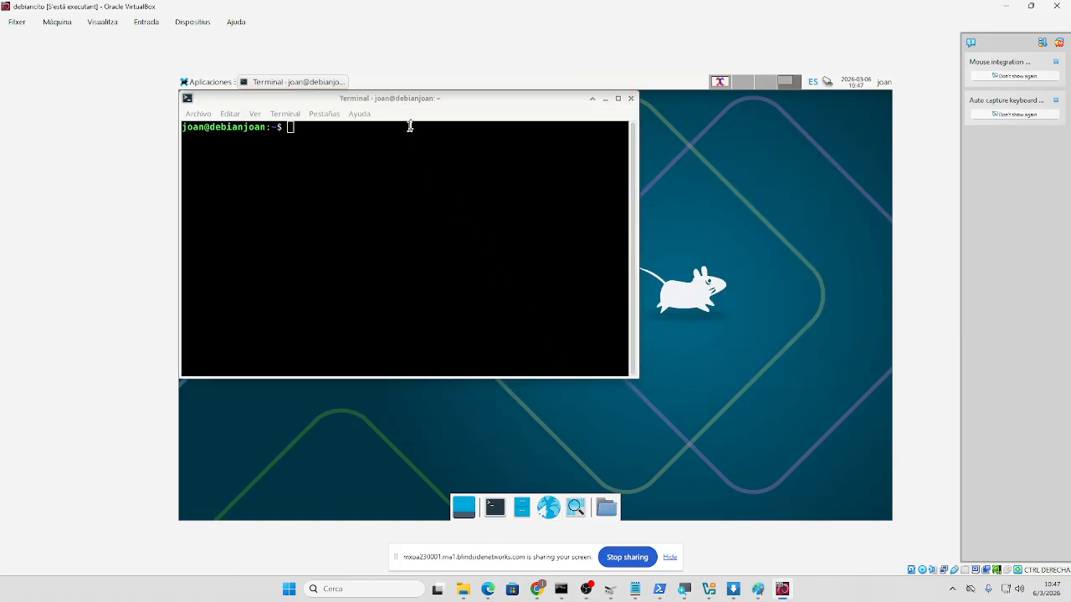
left_click(605, 99)
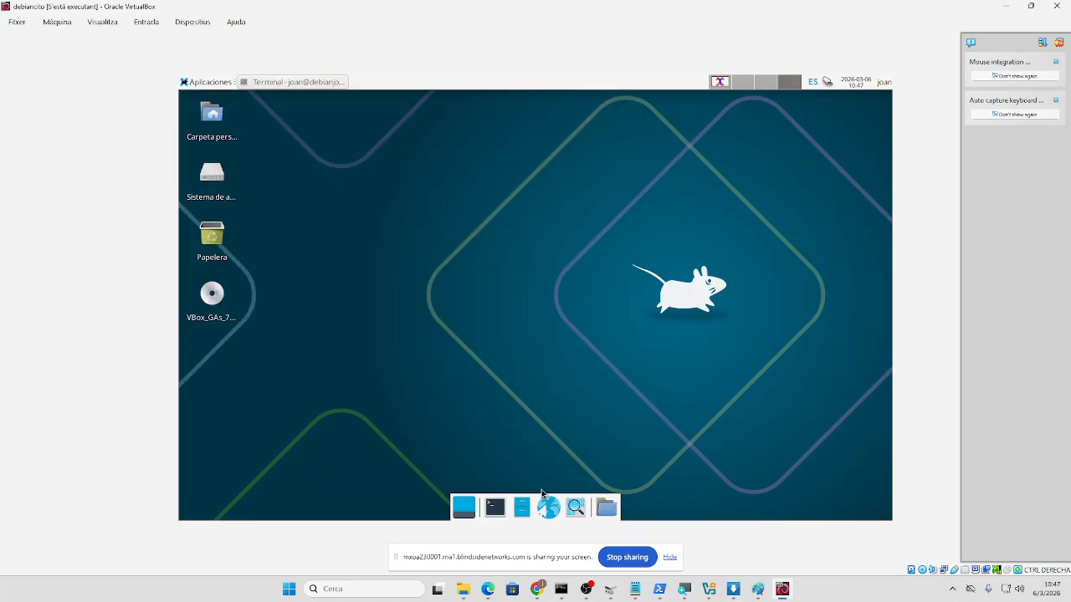
left_click(575, 507)
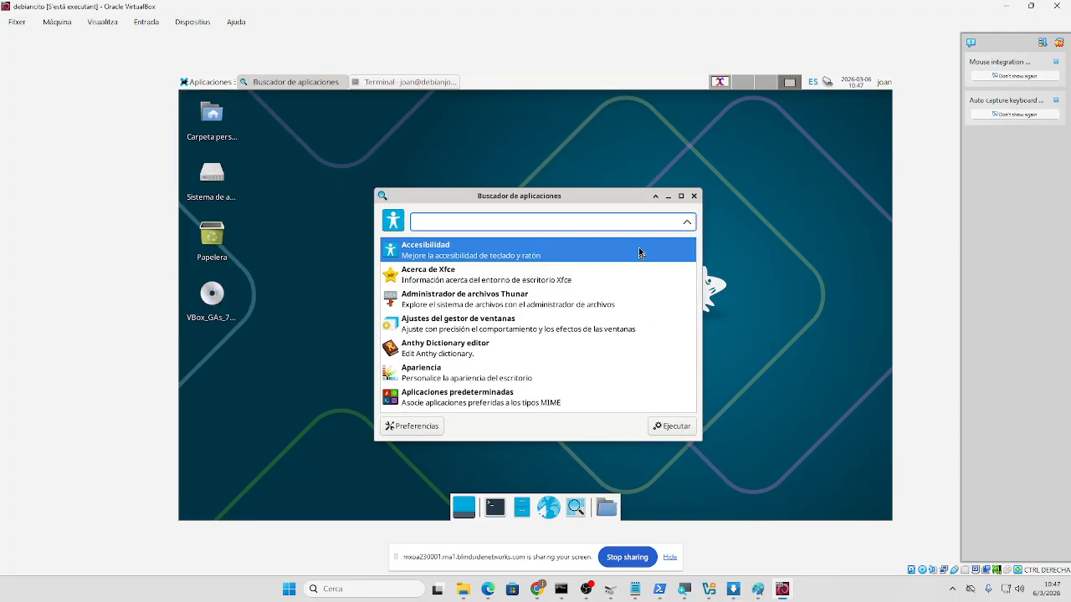
left_click(655, 196)
left_click(668, 196)
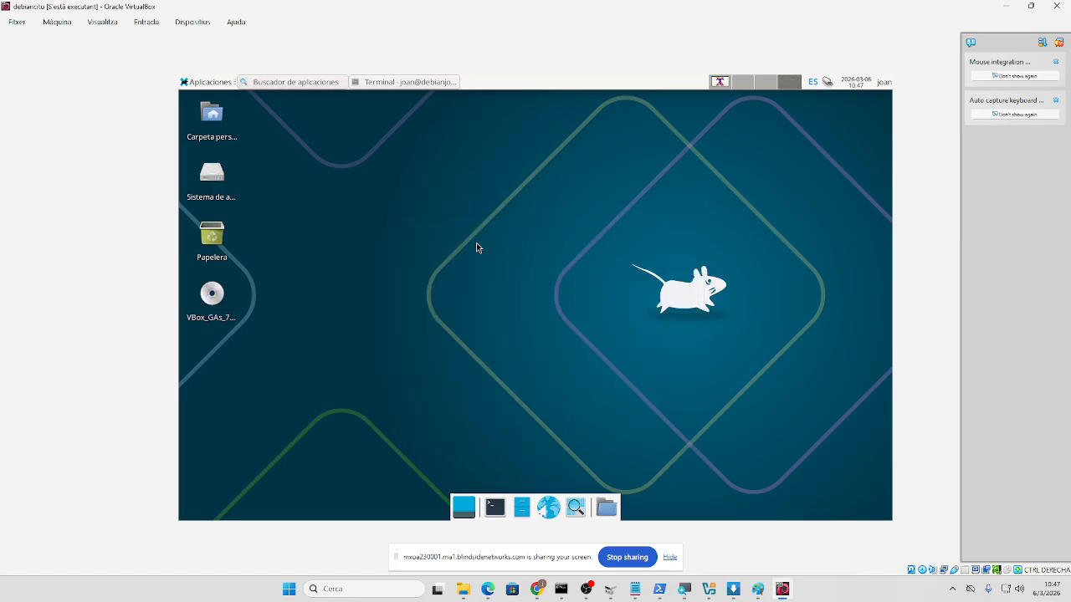
key("alt+Tab")
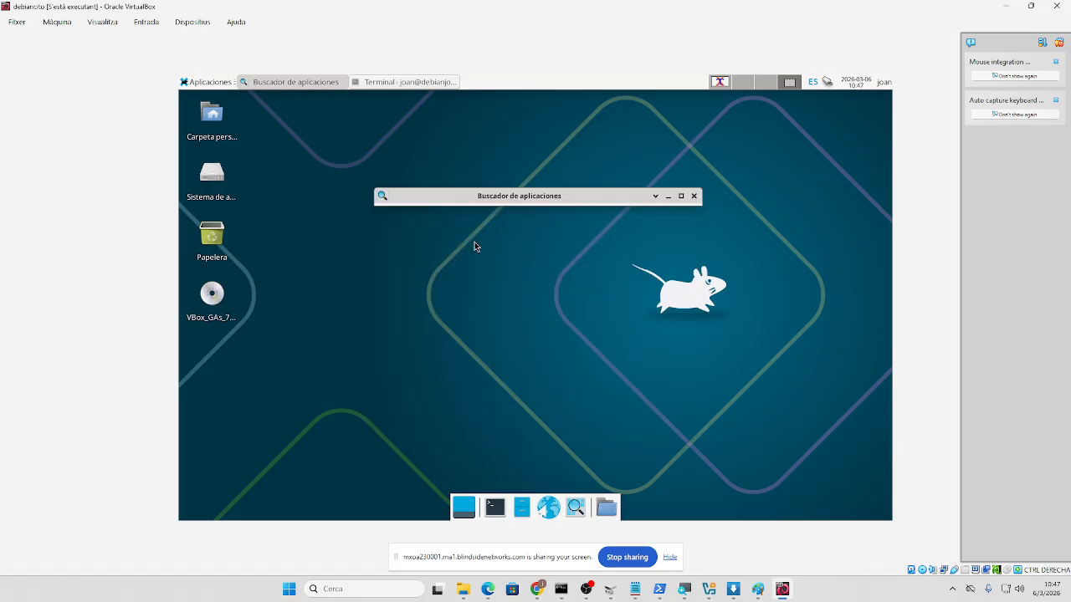
left_click(694, 197)
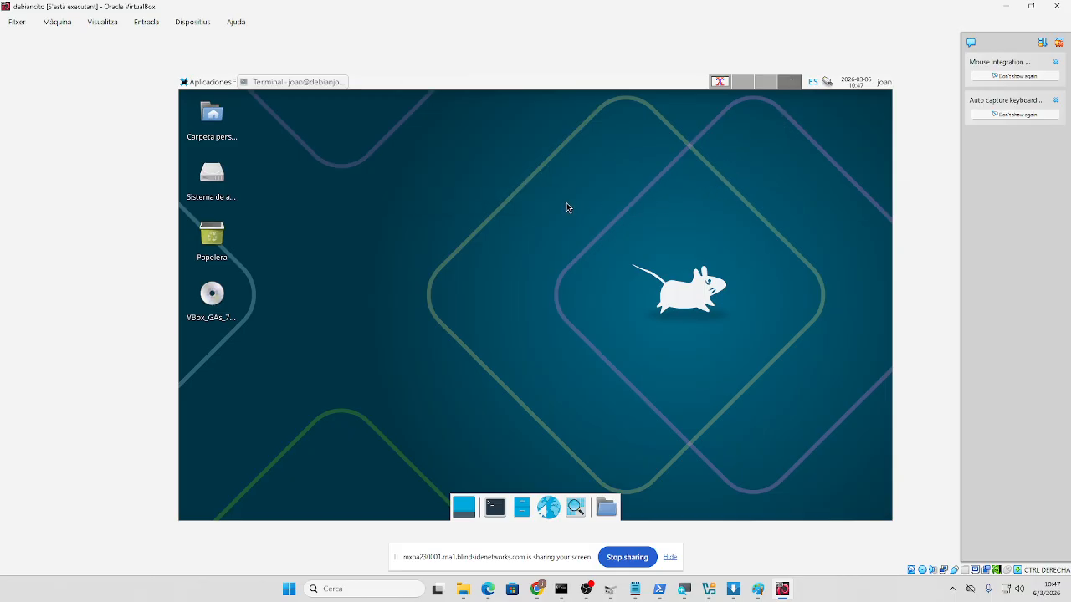
- Launch xterm from the Alt+F2 Application Finder and bring up its font menu
key("alt+F2")
type("/")
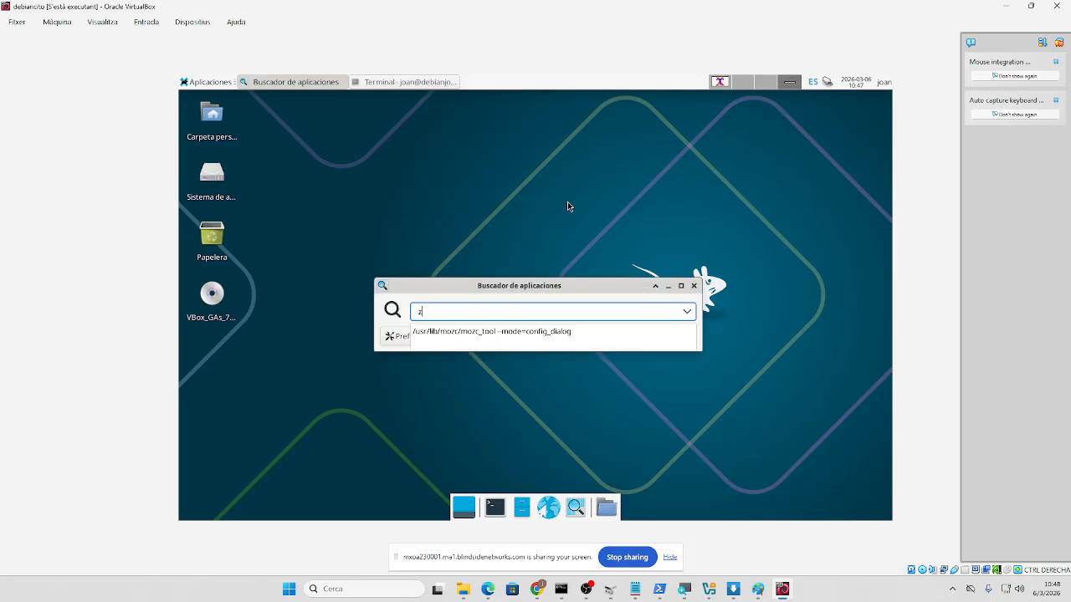
key("BackSpace")
type("xterm")
key("Return")
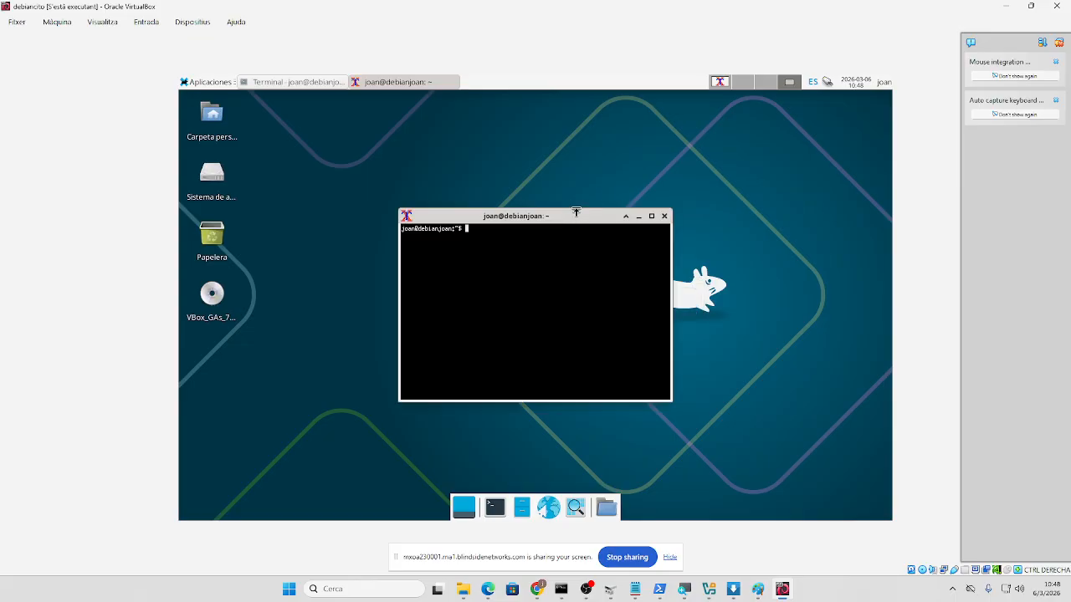
right_click(580, 219)
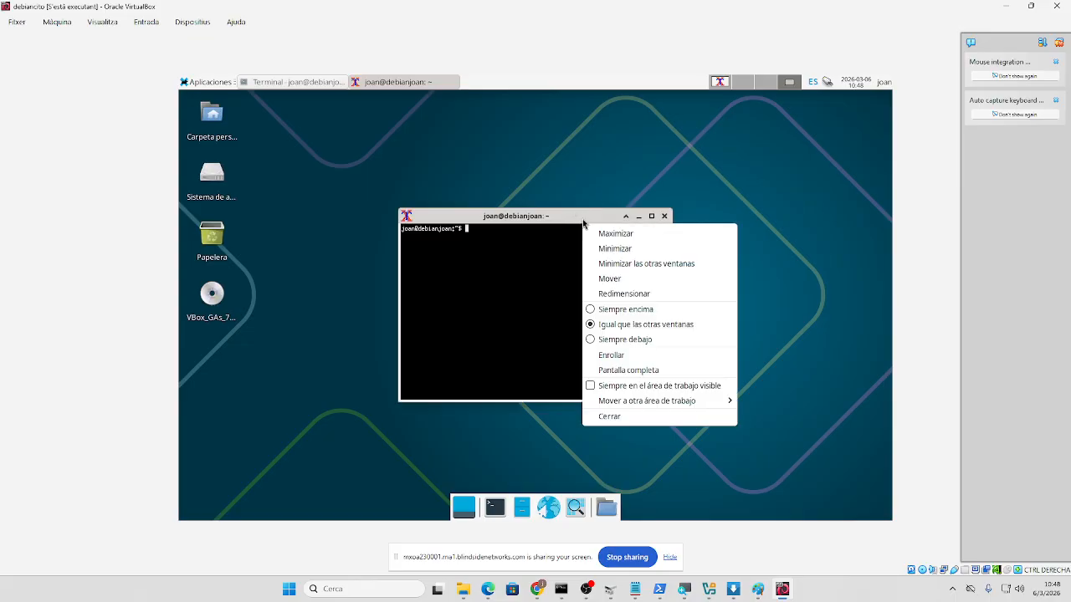
left_click(535, 295)
right_click(538, 290, "ctrl")
right_click(538, 290, "ctrl")
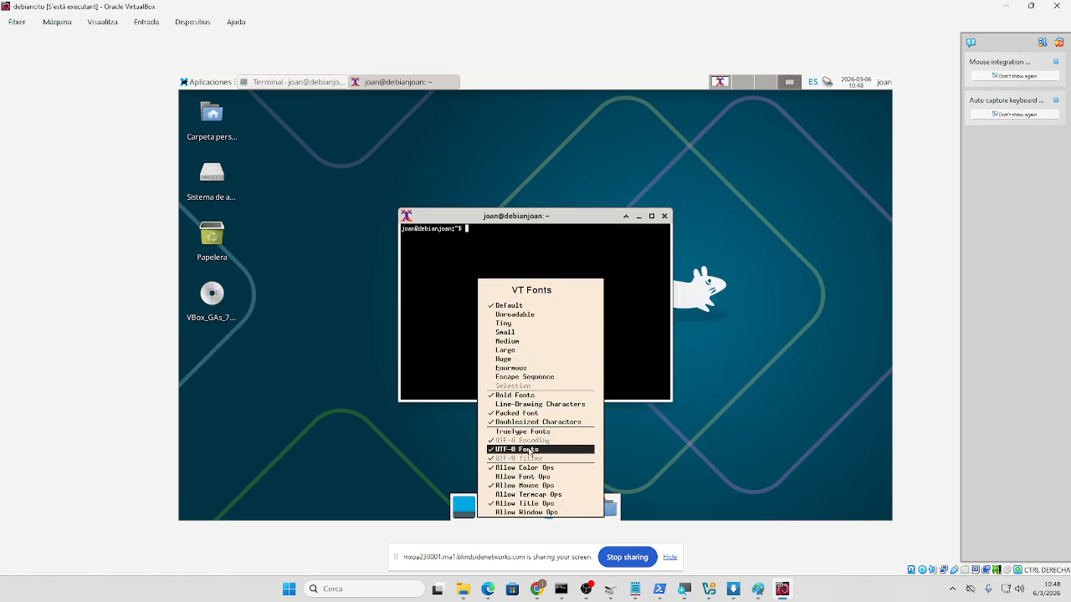
- Switch the xterm to the Enormous font and become root with sudo su and su
left_click(532, 369)
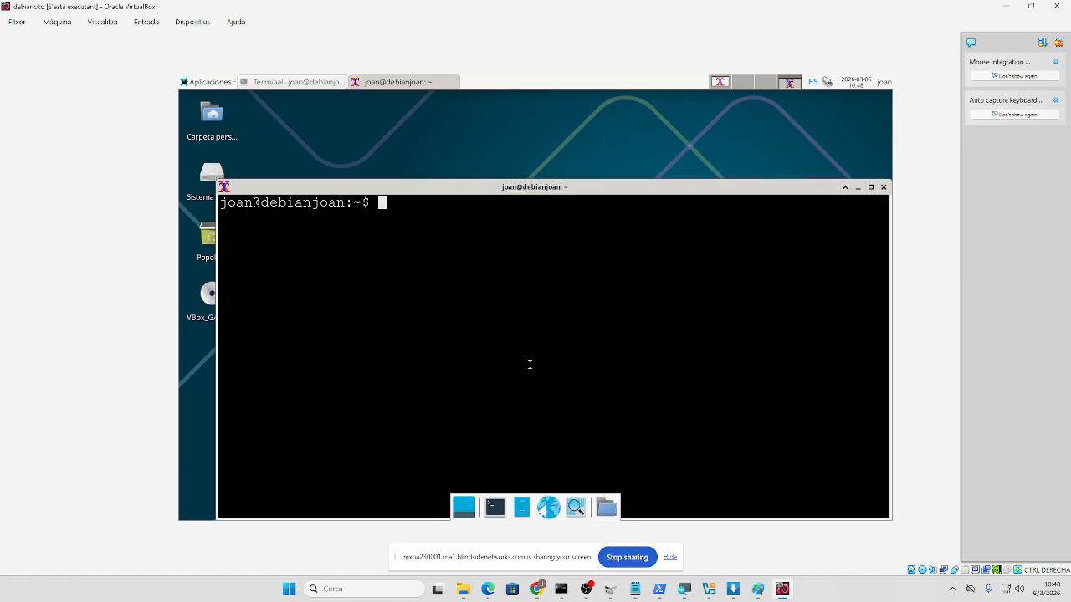
type("sudo su")
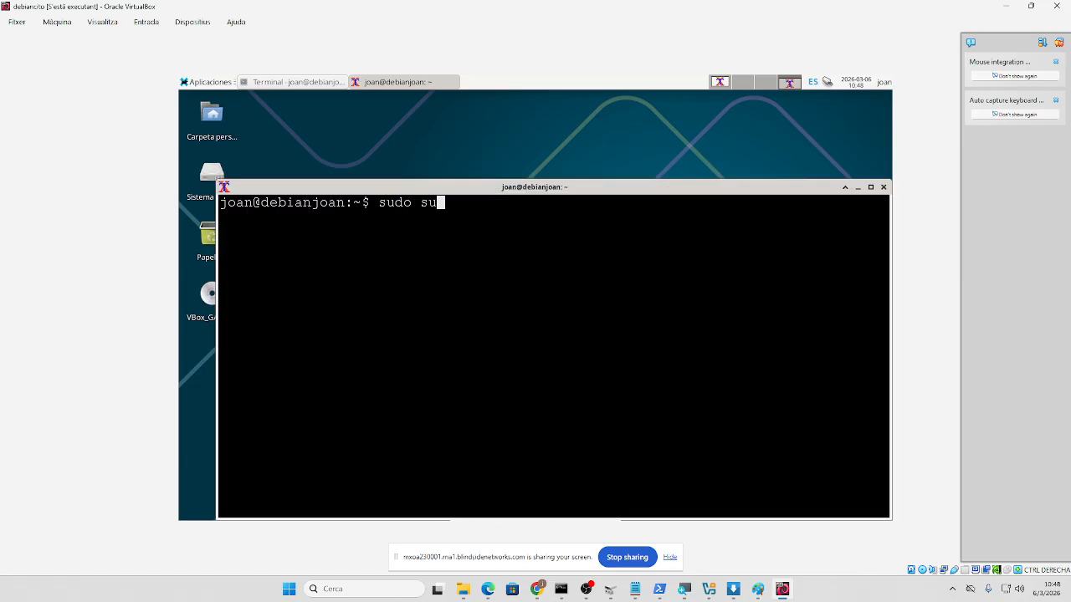
key("Return")
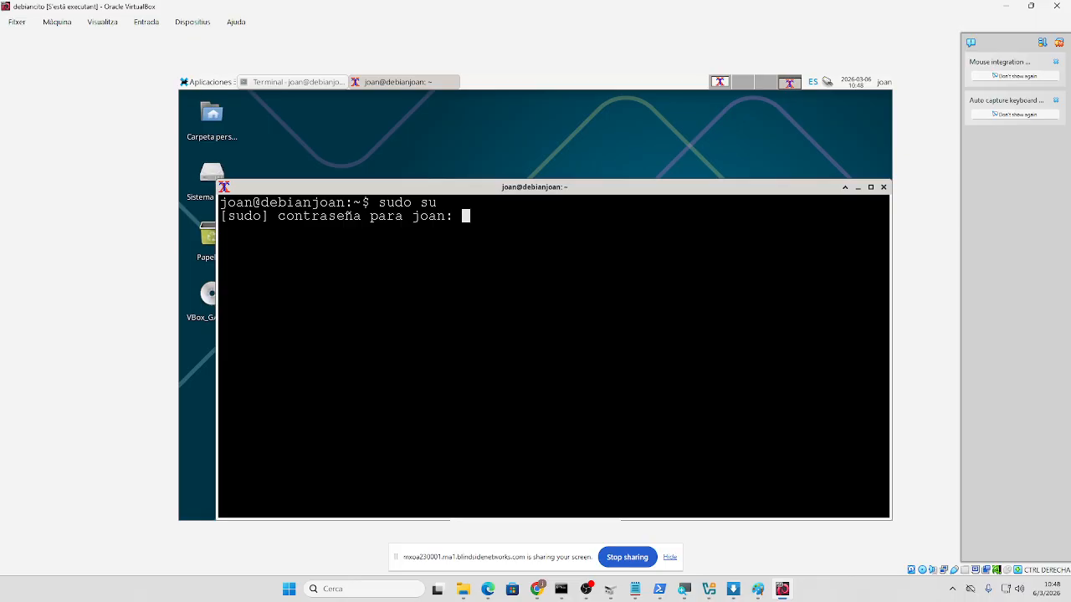
key("Return")
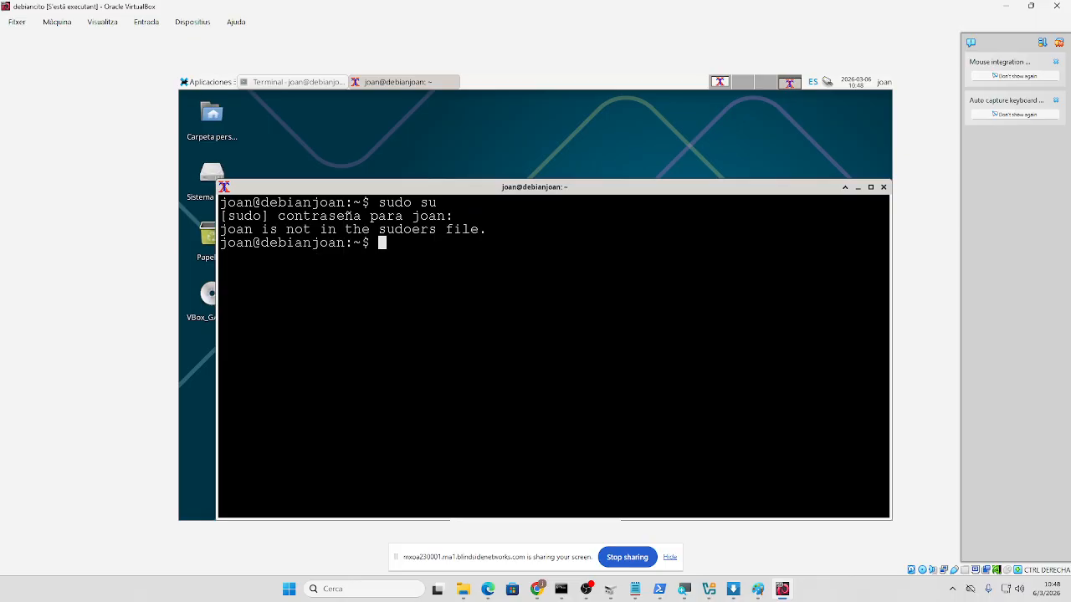
type("su")
key("Return")
- Change to /media/cdrom and list its Guest Additions files with ls
key("Return")
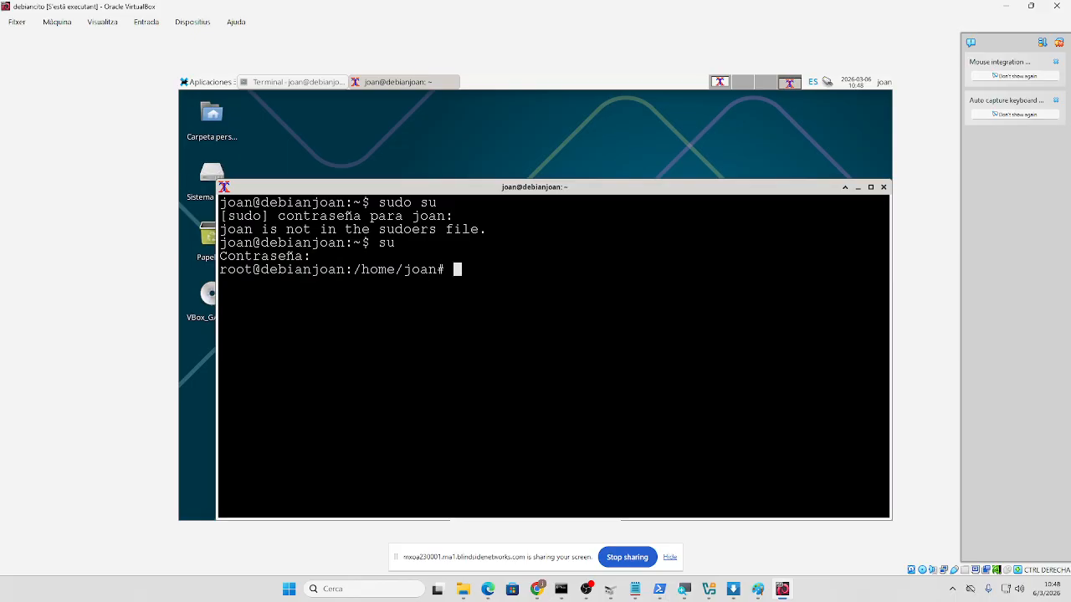
type("cd /medi")
key("Tab")
key("Return")
type("cd c")
key("Tab")
key("Return")
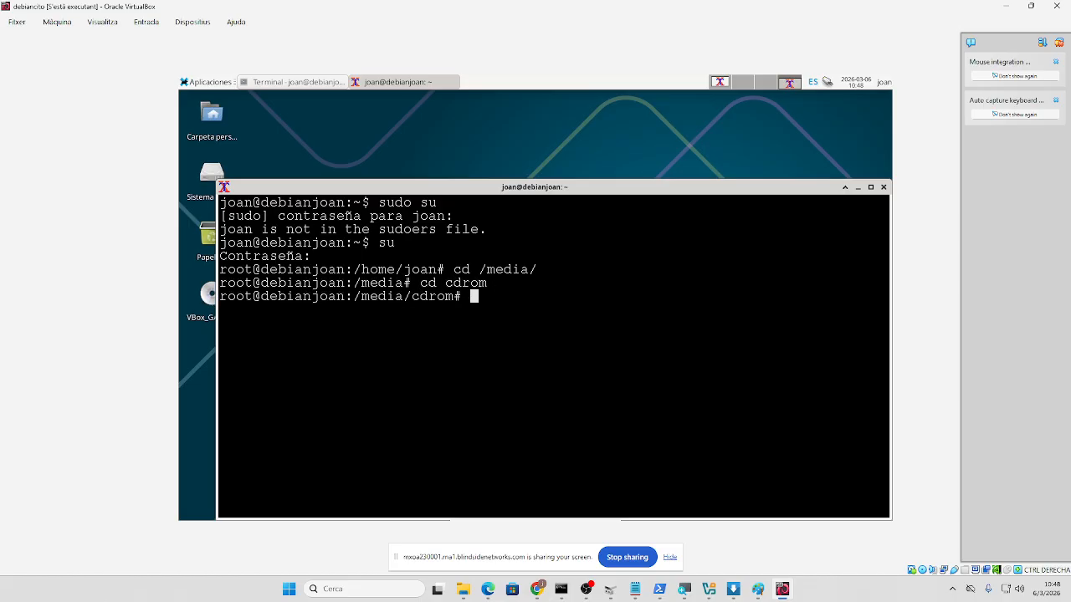
type("d")
key("BackSpace")
type("ls")
key("Return")
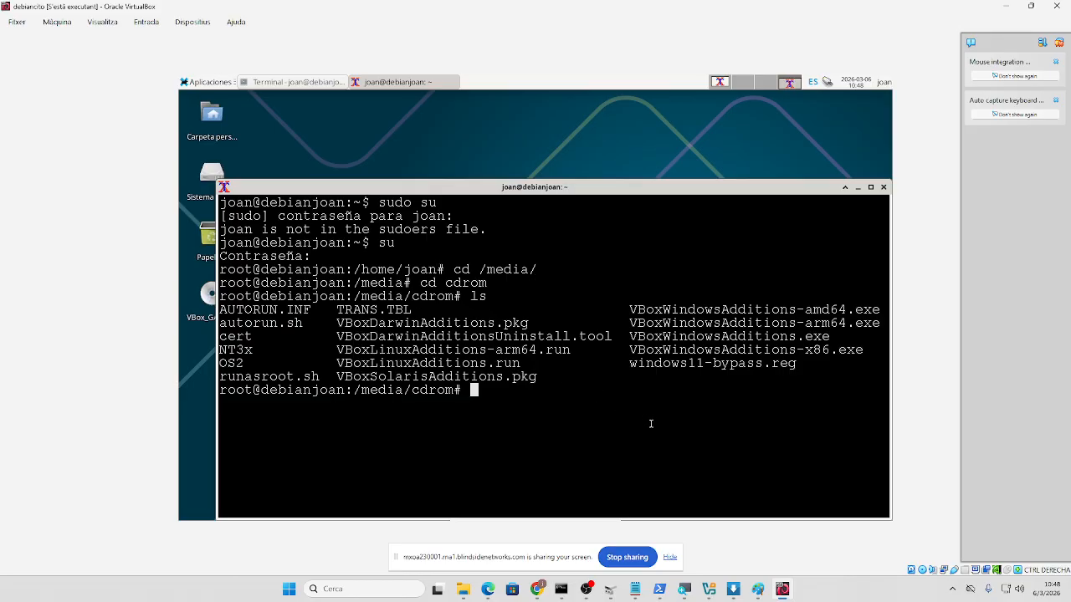
- Try running ./VBoxLinuxAdditions.run from the CD, which is refused with Permiso denegado
type("./VBoxLinuxAdditio")
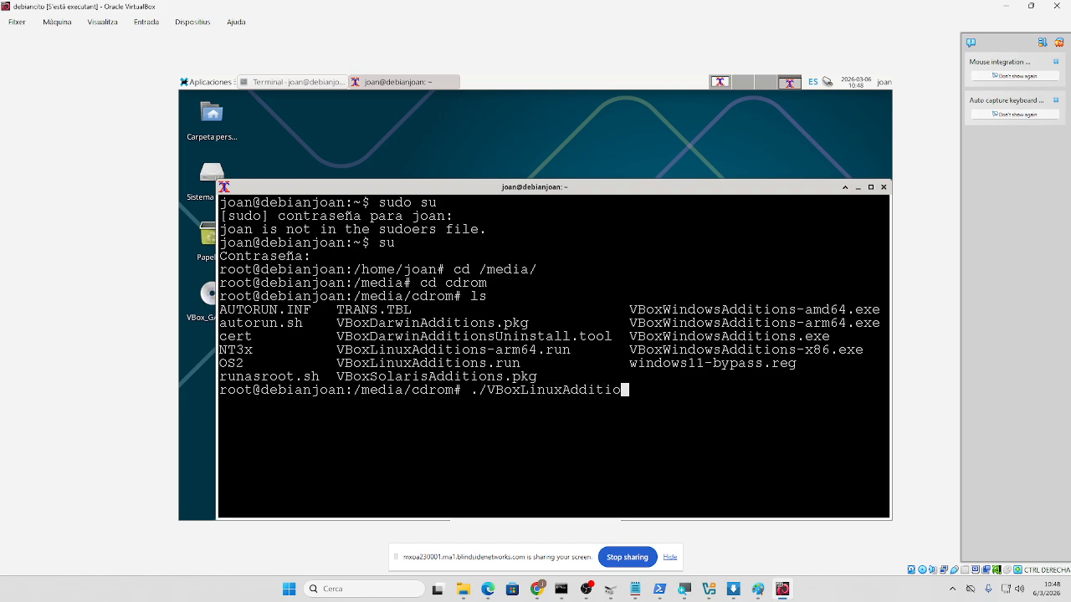
type("ns.run")
key("Return")
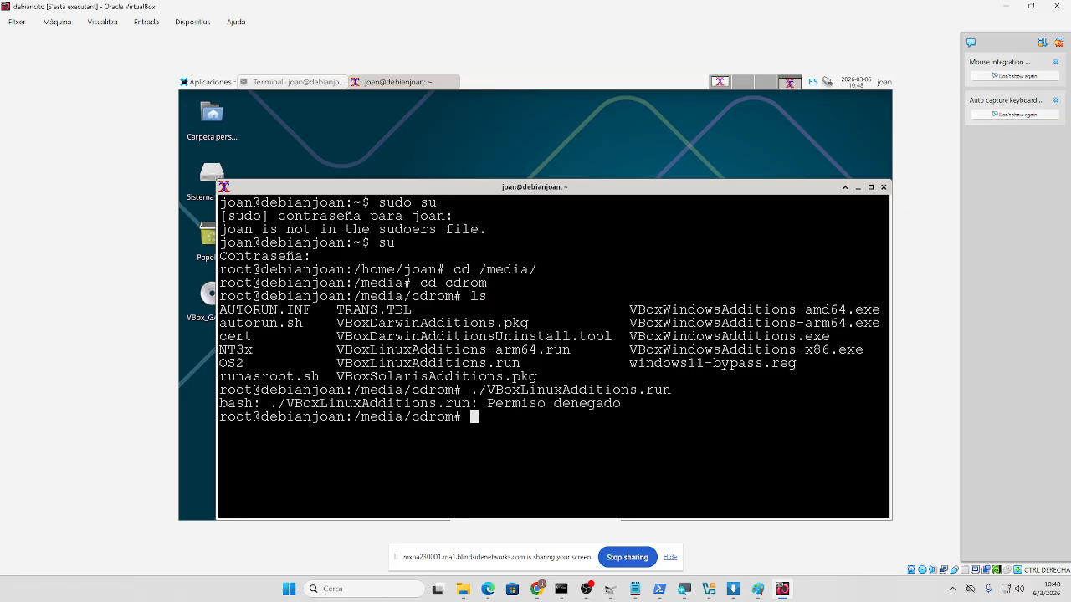
- Abandon chmod/chown and try copying the misspelled VBoxLinuxAddions.run to /home, which fails
type("chmod 777")
key("BackSpace")
key("BackSpace")
key("BackSpace")
key("BackSpace")
key("BackSpace")
key("BackSpace")
key("BackSpace")
type("own")
key("BackSpace")
key("BackSpace")
key("BackSpace")
key("BackSpace")
key("BackSpace")
type("cp")
type("VBoxLinuxAddi")
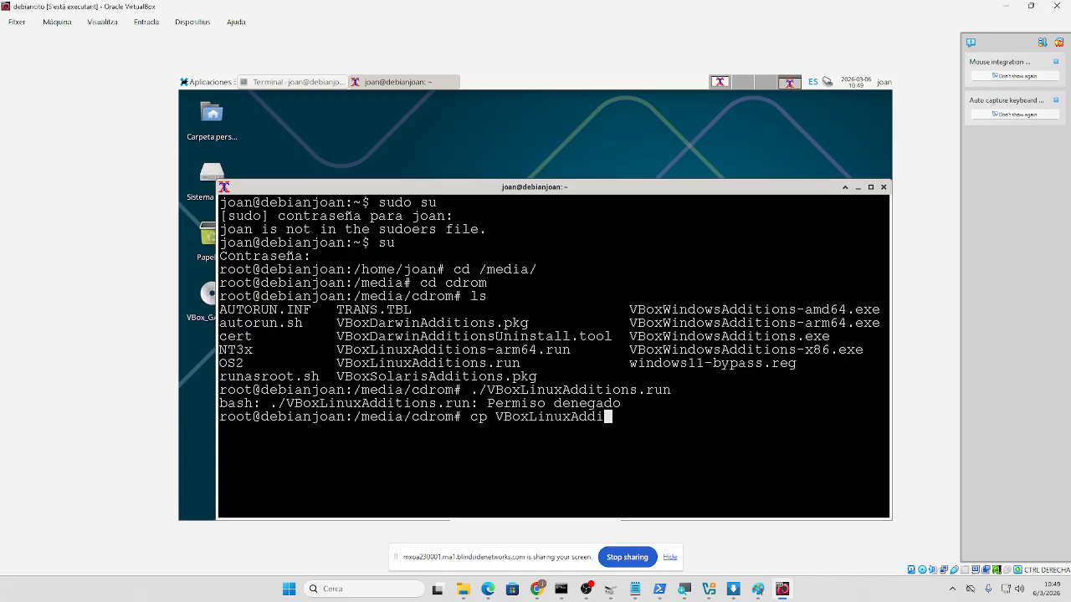
type("ons.run /home")
key("Return")
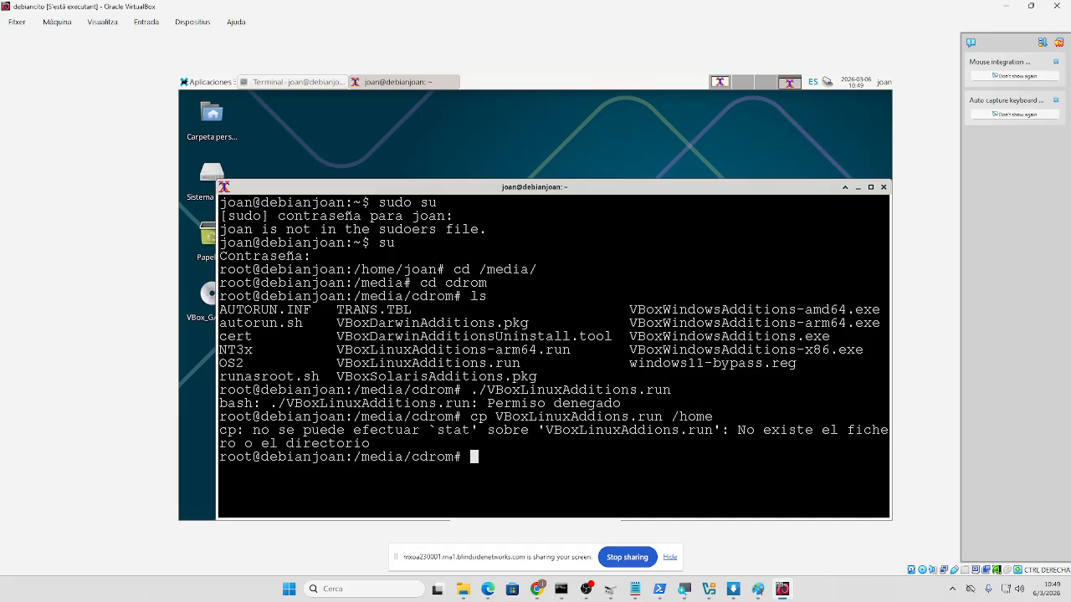
- Clear the line and rerun ./VBoxLinuxAdditions.run, again refused with Permiso denegado
key("Up")
key("Left")
key("Left")
key("Left")
key("Left")
key("Left")
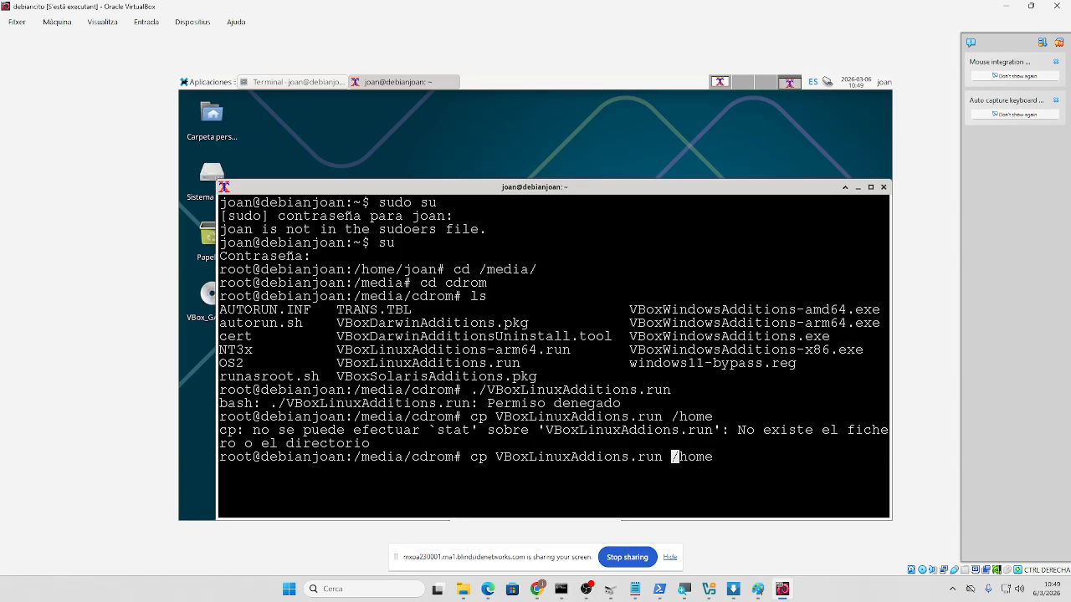
key("Left")
key("Left")
key("Left")
key("Left")
key("Left")
key("Left")
key("Left")
key("Left")
key("Left")
key("Left")
key("Left")
key("Left")
key("Left")
key("Left")
key("Left")
key("Left")
key("Left")
key("Left")
key("Left")
key("Left")
key("Left")
key("Delete")
key("Delete")
key("Delete")
key("Delete")
key("Delete")
key("Delete")
key("Delete")
key("Delete")
key("Delete")
key("Delete")
key("Delete")
key("Delete")
key("Delete")
key("Delete")
key("Delete")
key("Delete")
key("Delete")
key("Delete")
key("Delete")
key("Delete")
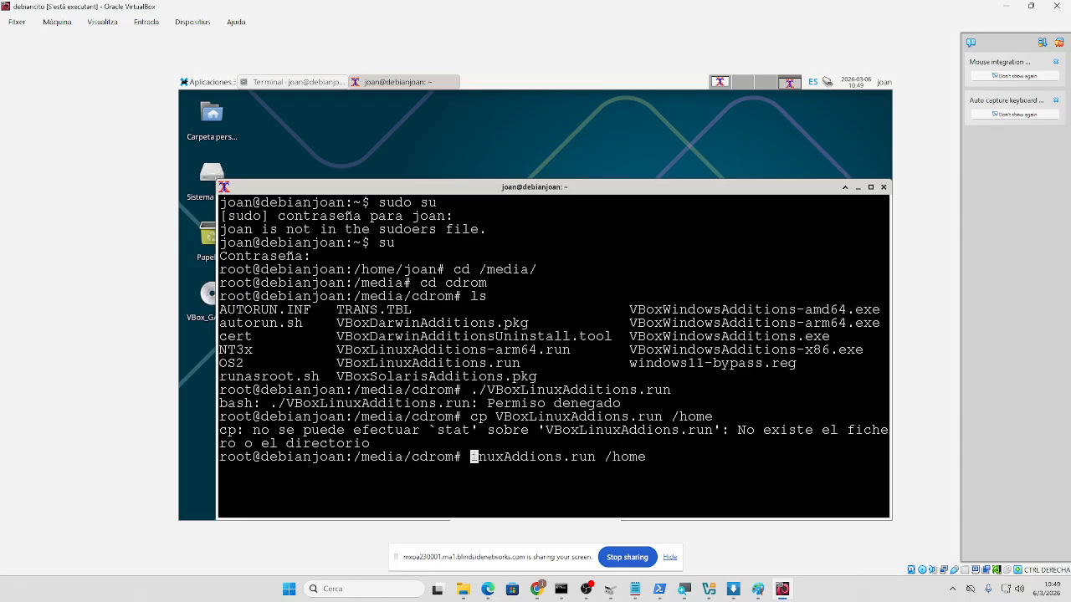
key("Delete")
key("Delete")
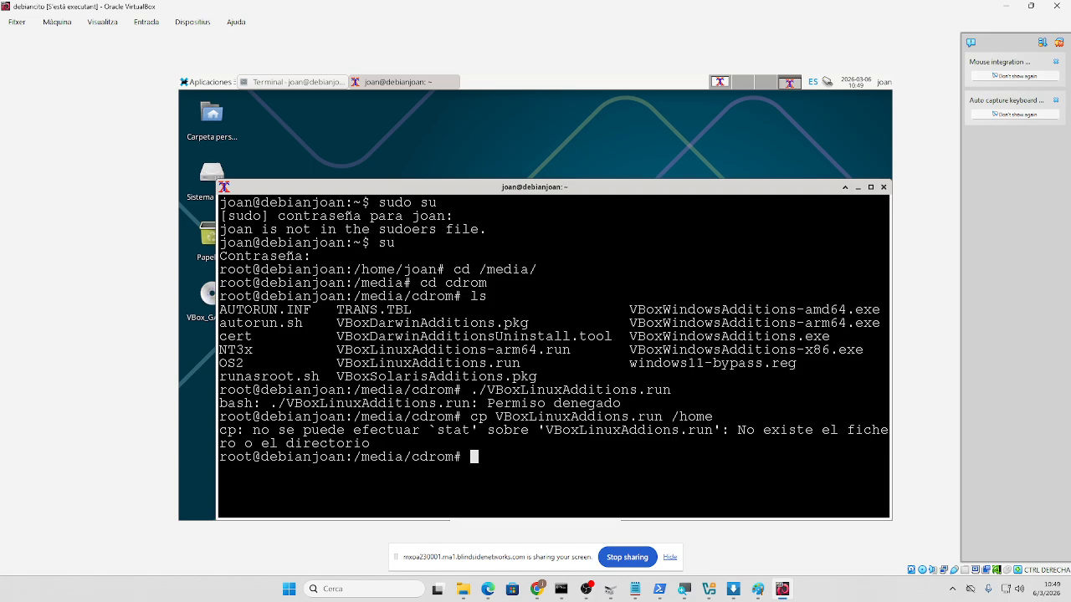
type("./VBoxLinuxAddion")
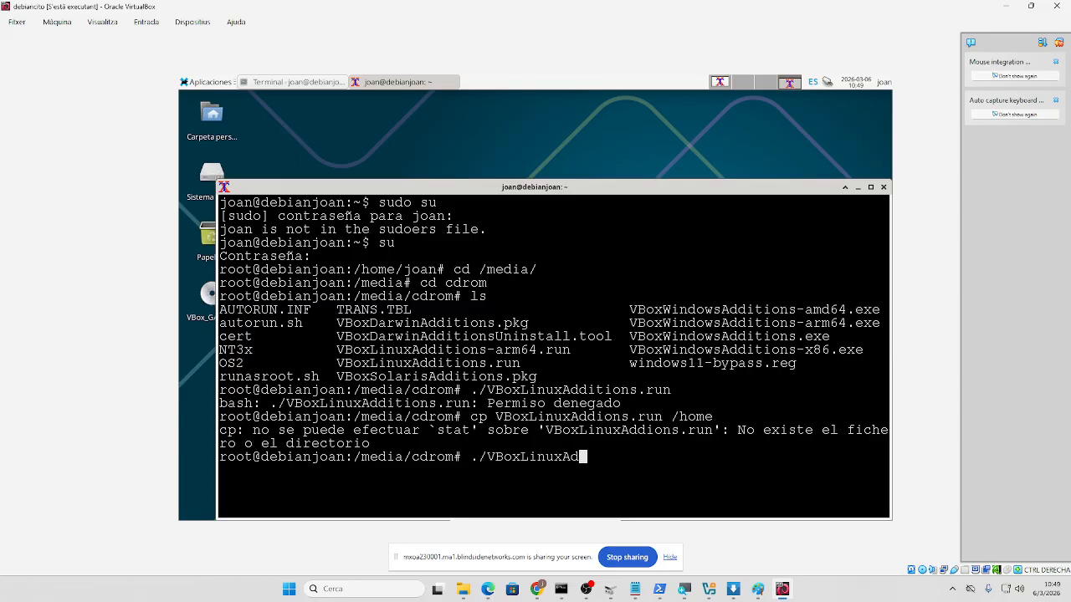
key("BackSpace")
key("BackSpace")
type("tions.run")
key("Return")
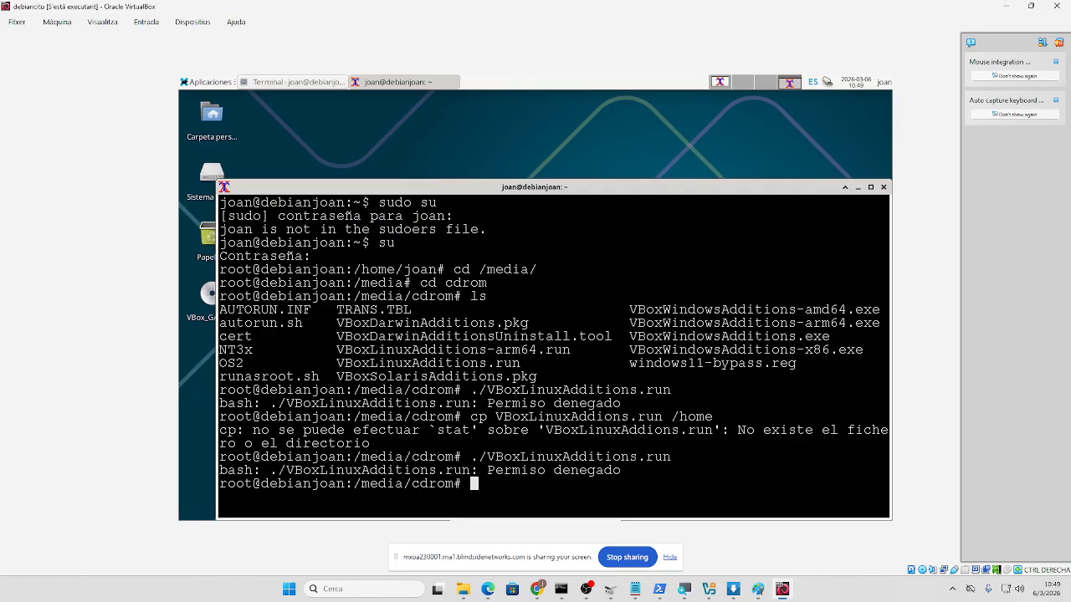
- Rerun the installer as 'sh ./VBoxLinuxAdditions.run', starting the Guest Additions 7.2.6 install
key("Up")
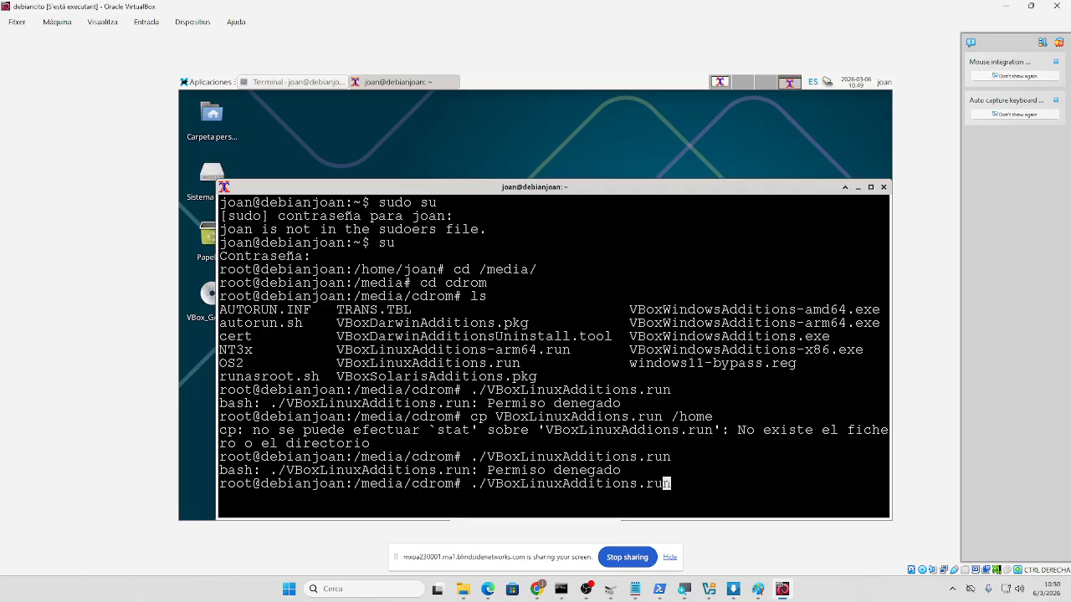
key("Left")
key("Left")
key("Left")
key("Left")
key("Left")
key("Left")
key("Left")
key("Left")
key("Left")
key("Left")
key("Left")
key("Left")
key("Left")
key("Left")
key("Left")
key("Left")
key("Left")
key("Left")
key("Left")
key("Left")
type("sh")
key("Return")
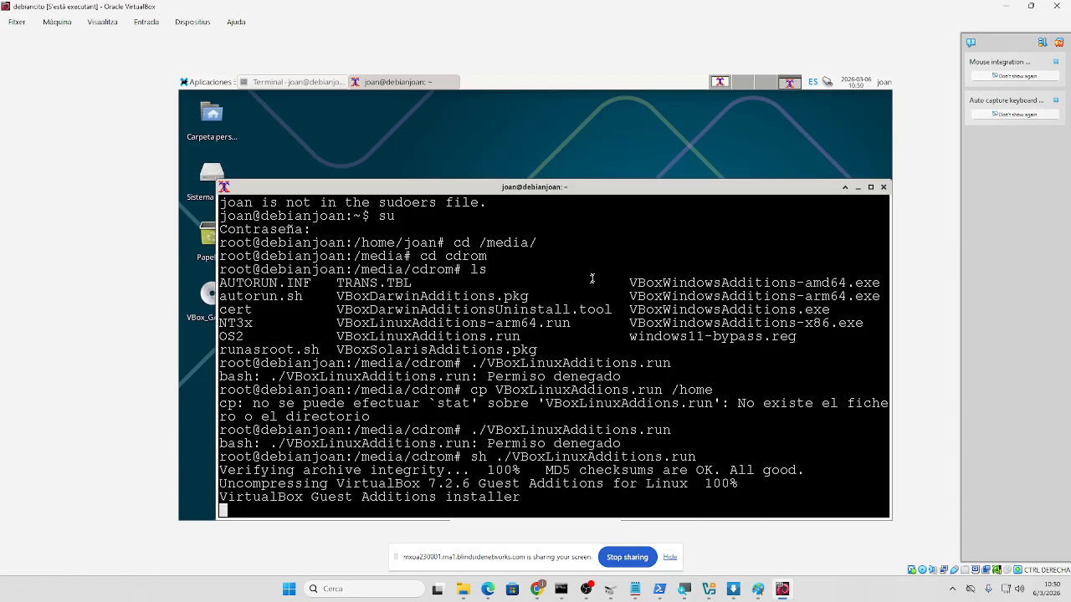
- Move the terminal, dismiss the mouse and keyboard notices, and close the root xterm
left_click_drag(558, 192, 535, 103)
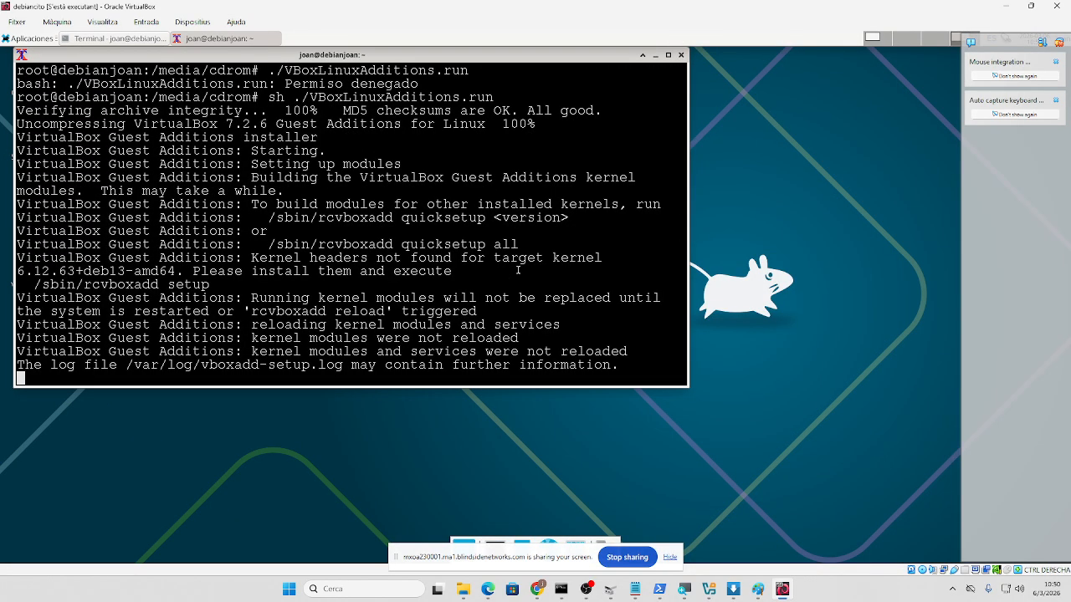
left_click(1056, 62)
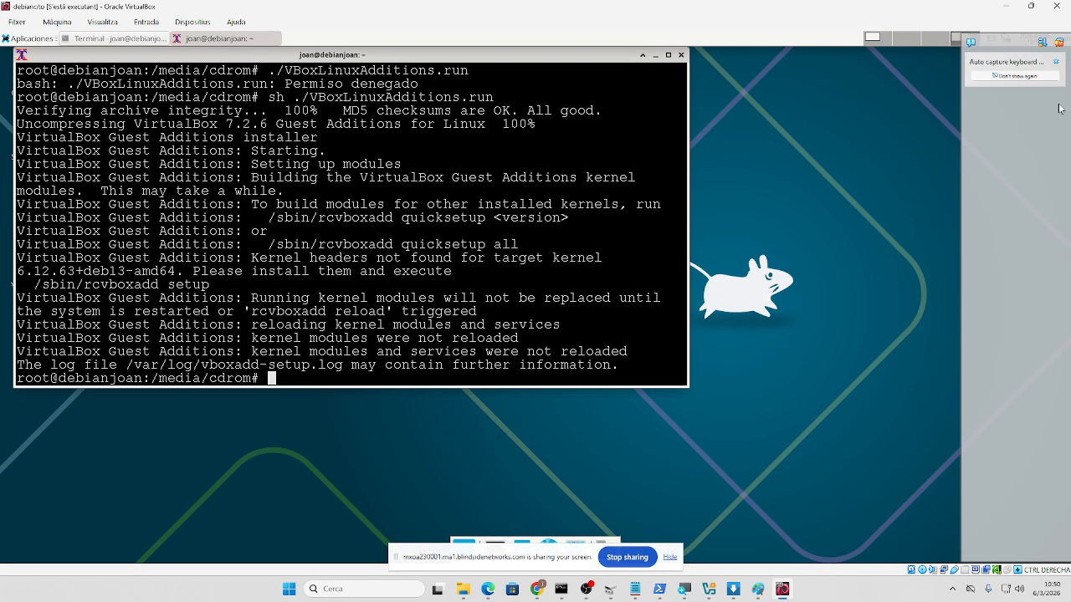
left_click(1055, 62)
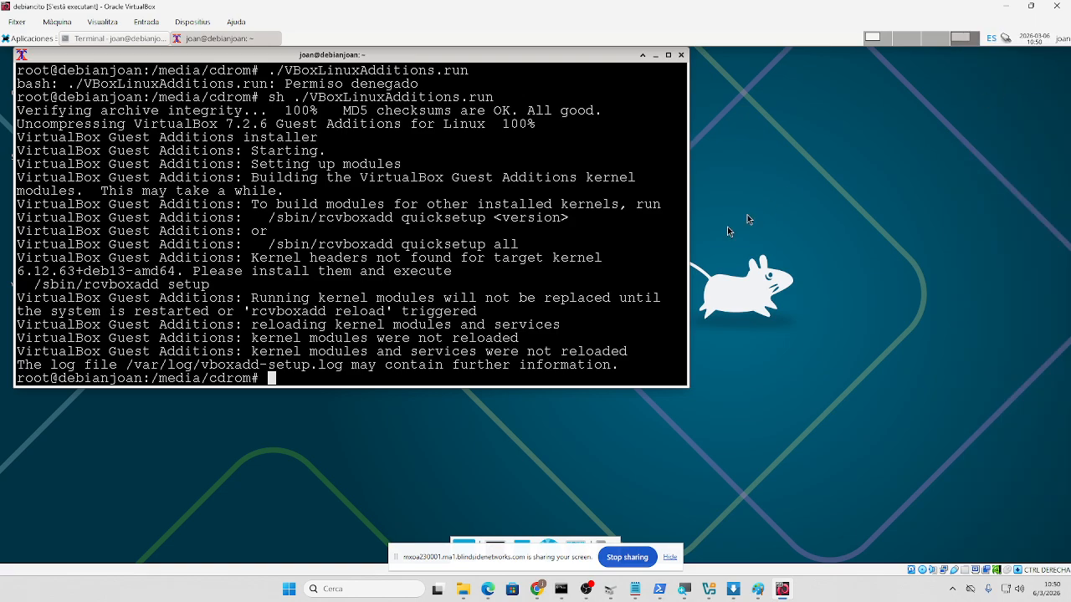
left_click(680, 55)
- Force-unmount the VBox_GAs_7.2.6 disc with Desmontar de todas formas, then attempt an eject
left_click(35, 262)
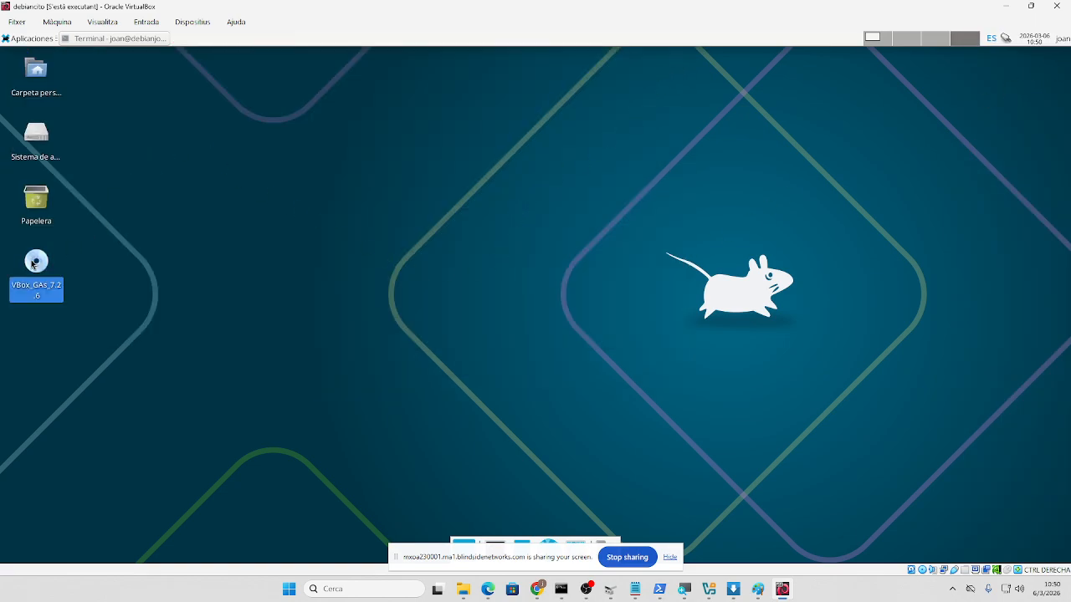
right_click(31, 261)
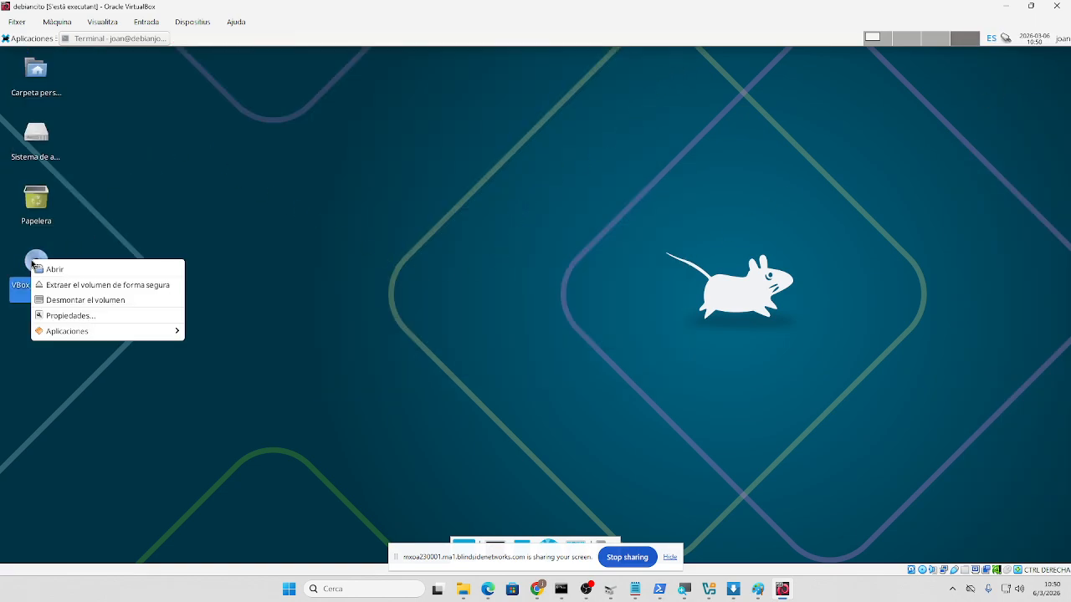
left_click(71, 300)
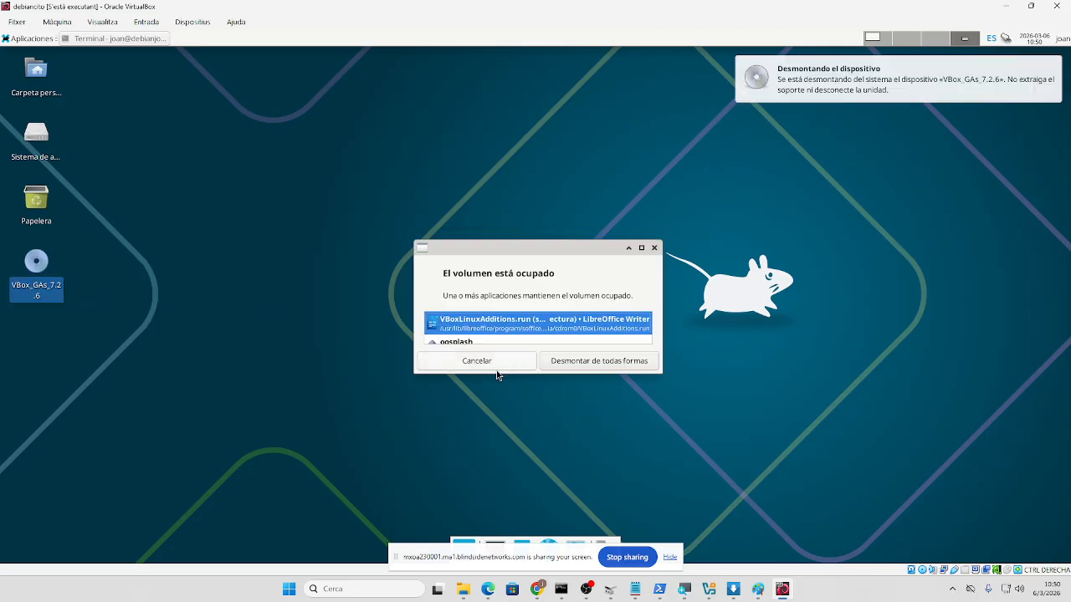
left_click(574, 362)
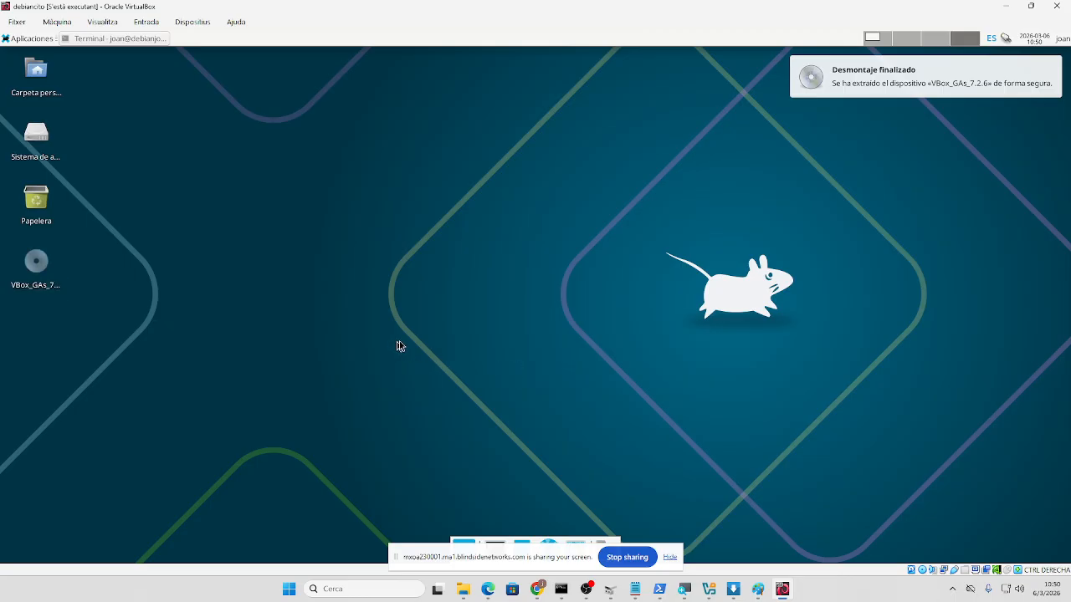
left_click(46, 266)
right_click(46, 262)
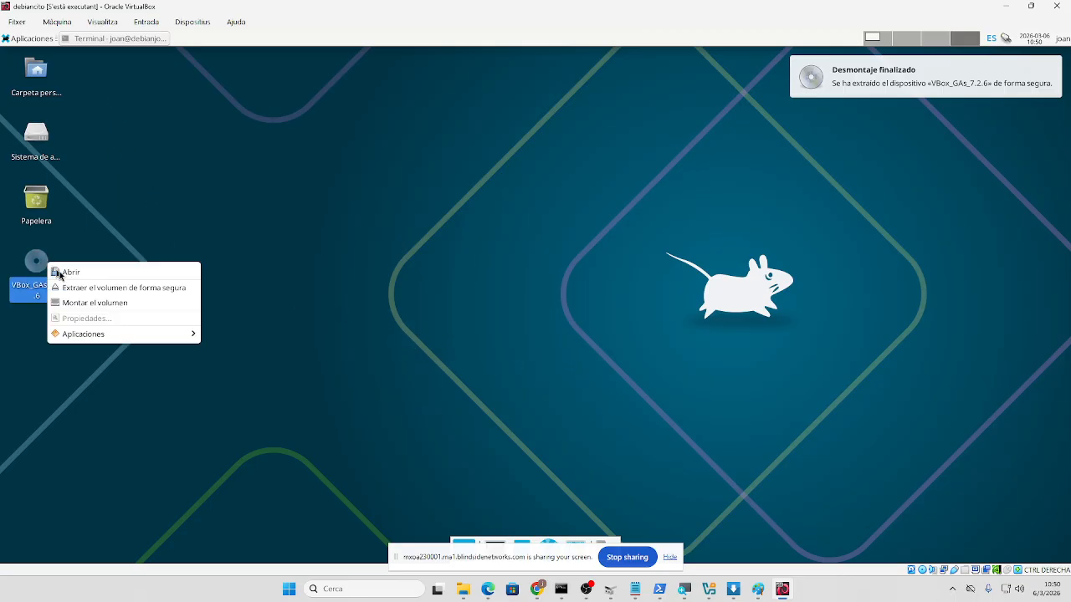
left_click(82, 289)
left_click(542, 353)
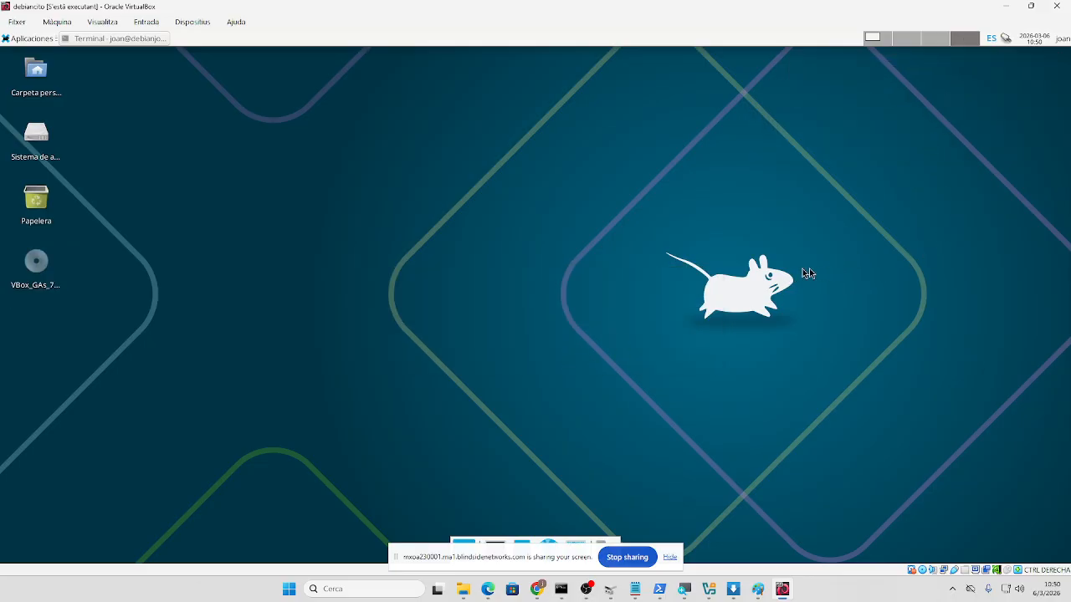
- Switch the VM to full screen via Visualitza > Mode de pantalla completa
left_click(102, 21)
left_click(108, 39)
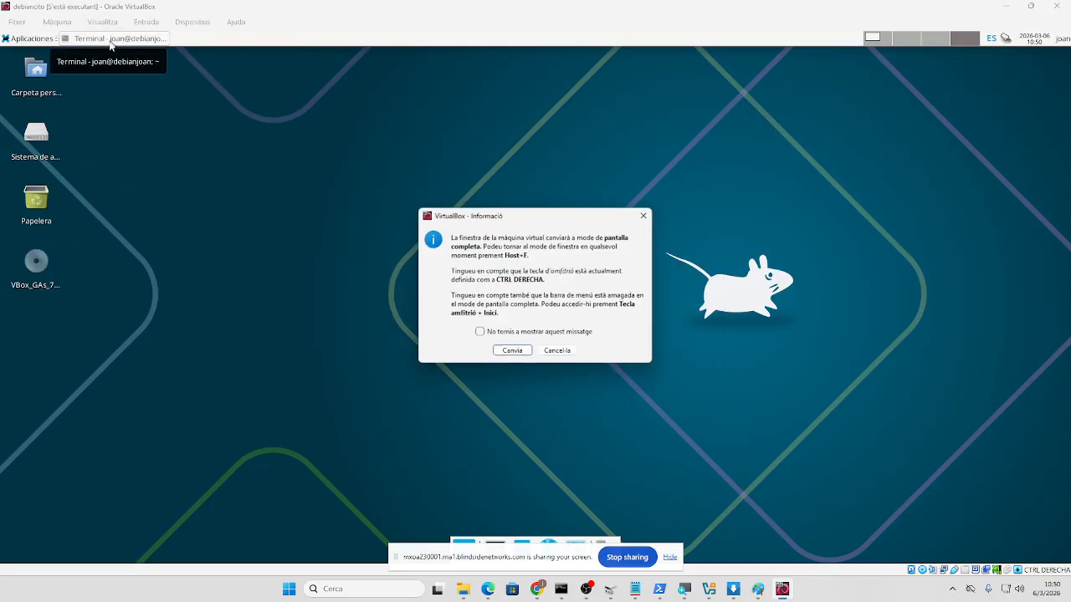
left_click(508, 354)
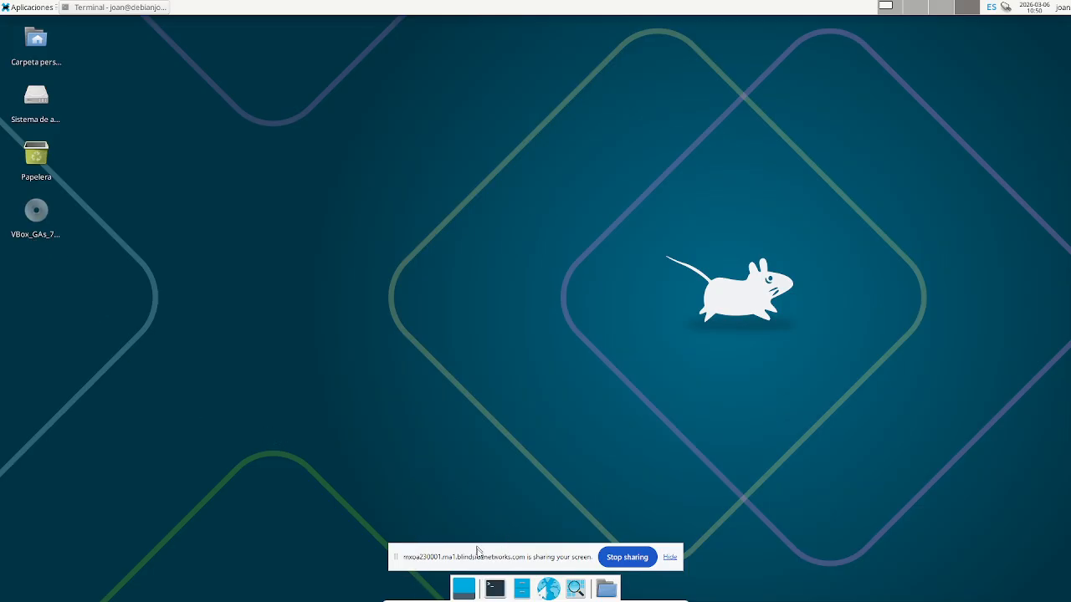
- Open a new terminal and attempt the shutdown with 'sudo init 0', submitting the password
left_click(492, 590)
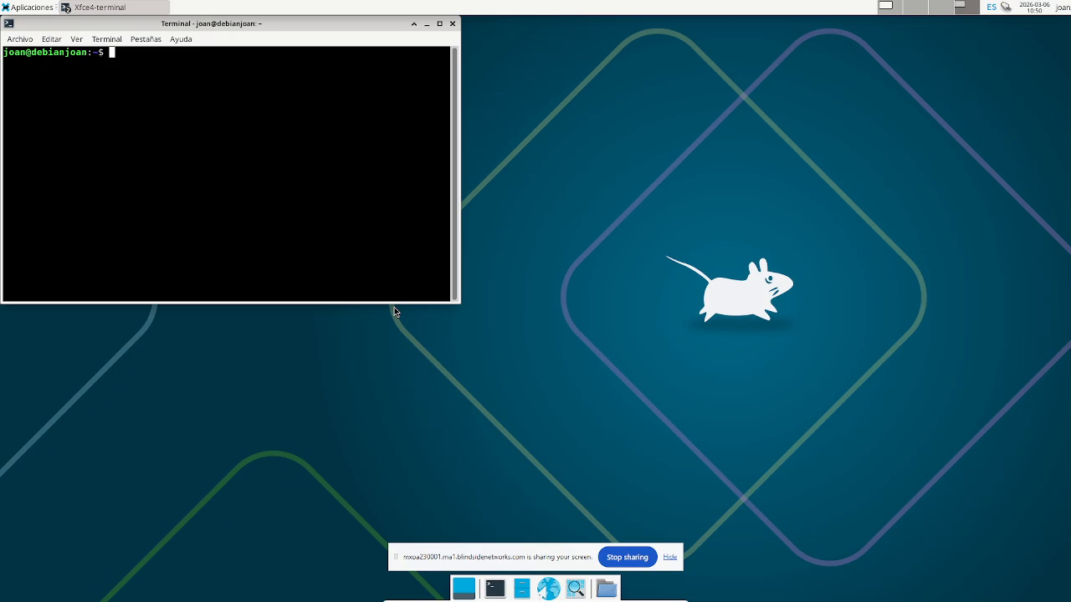
type("sudo init 0")
key("Return")
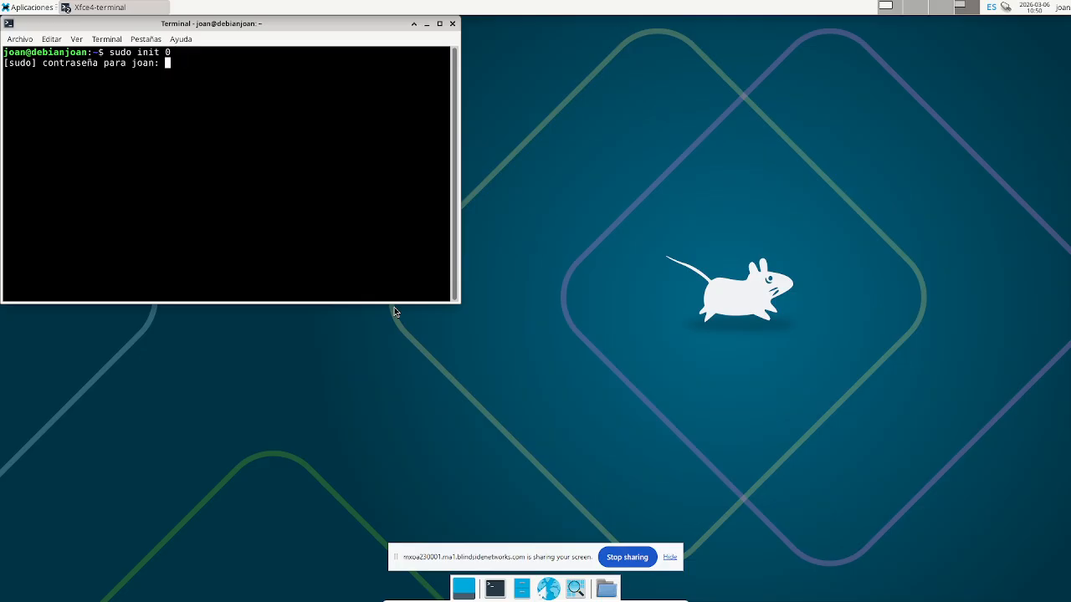
key("Return")
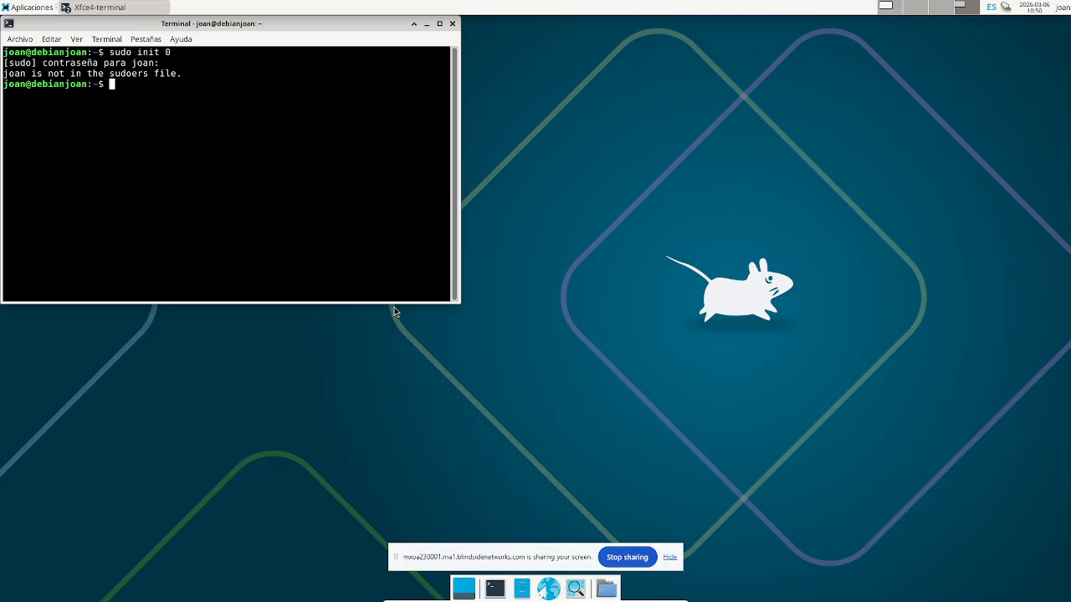
- Switch to the root account with su and run 'init 0'
type("su")
key("Return")
key("Return")
type("init 0")
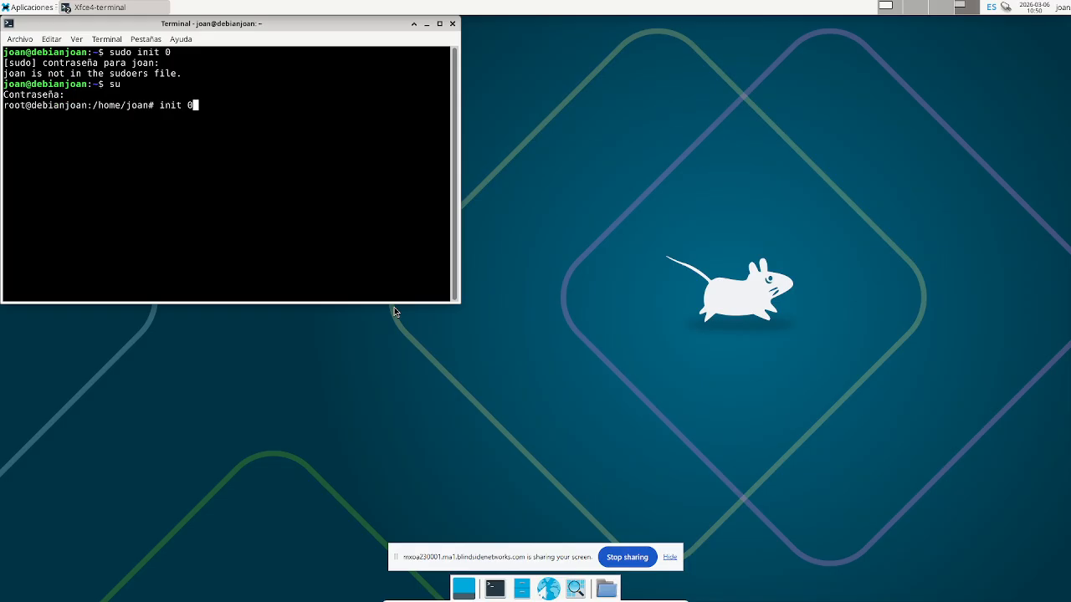
key("Return")
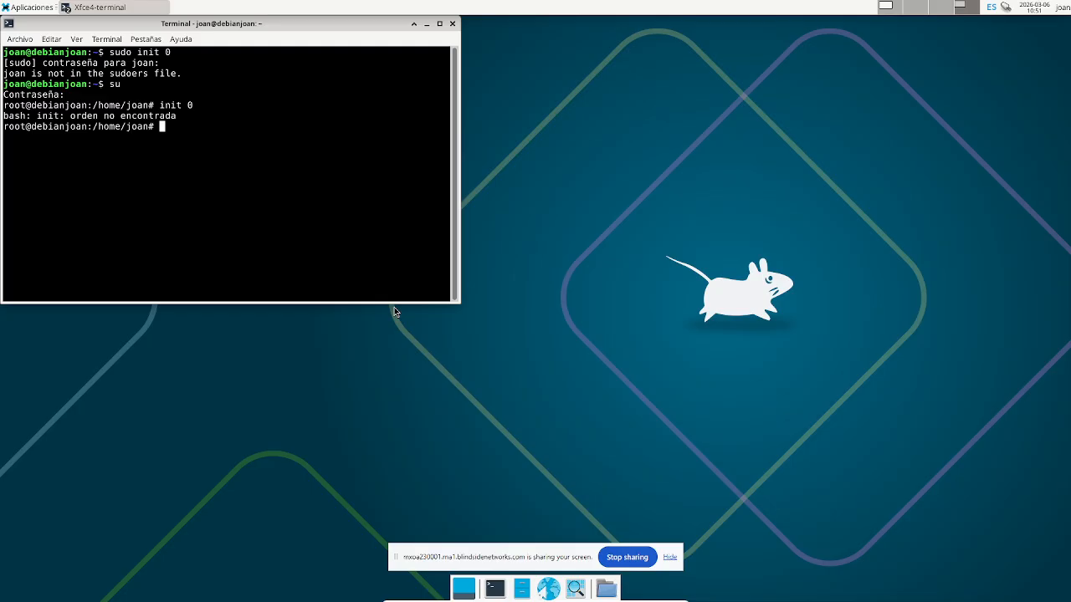
- Shut down the guest as root with '/sbin/init 0', correcting the mistyped 'o' argument
type("/")
type("sbin/init")
type(" o")
key("Return")
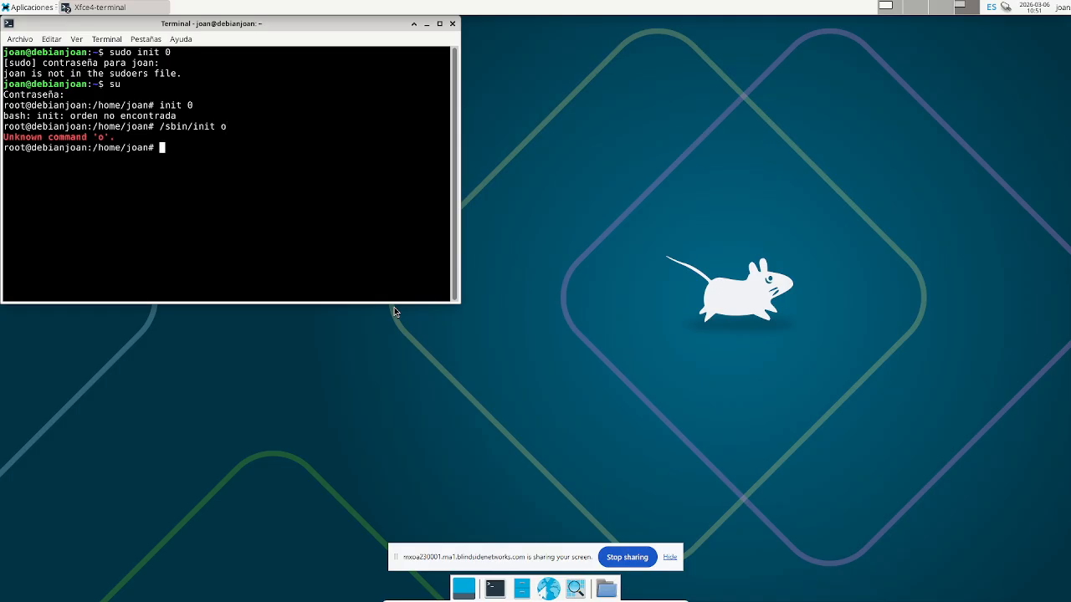
key("Up")
key("BackSpace")
type("0")
key("Return")
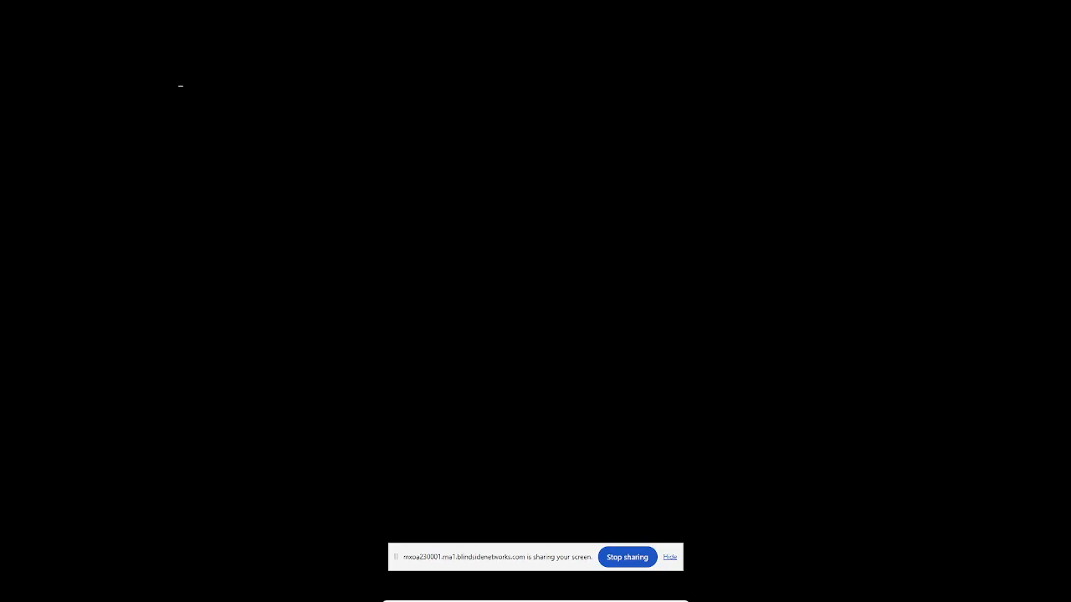
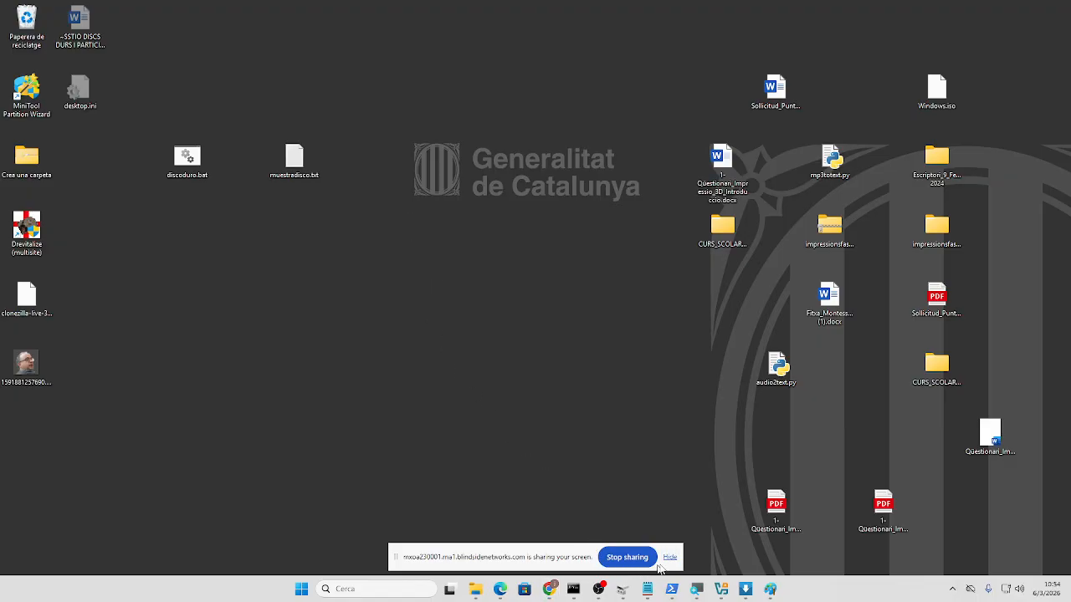
- Close Xtreme Download Manager and start the debiancito VM from a maximized VirtualBox Manager
left_click(745, 589)
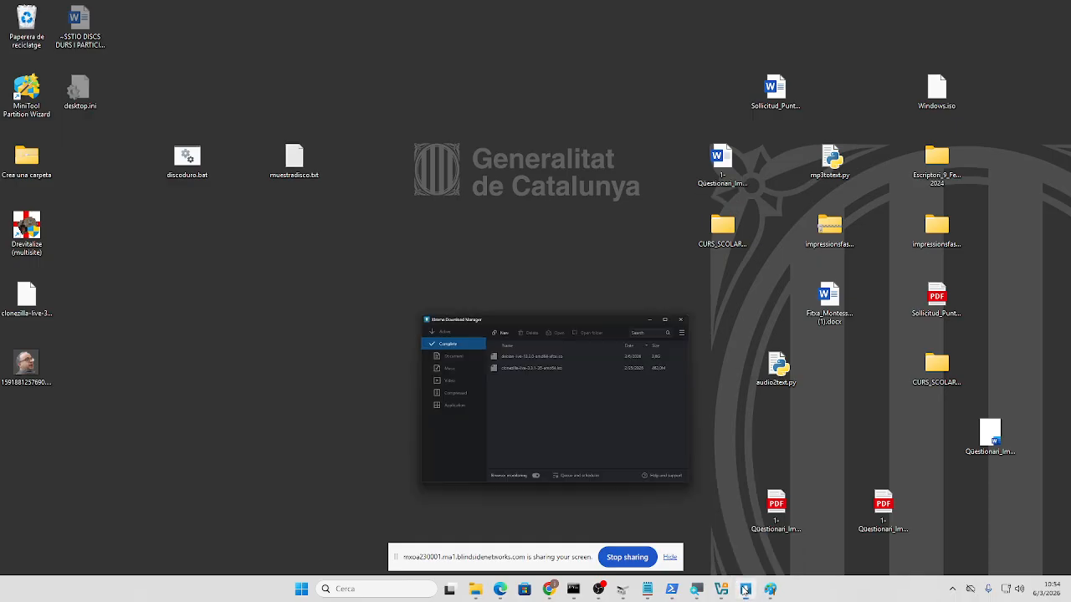
left_click(740, 153)
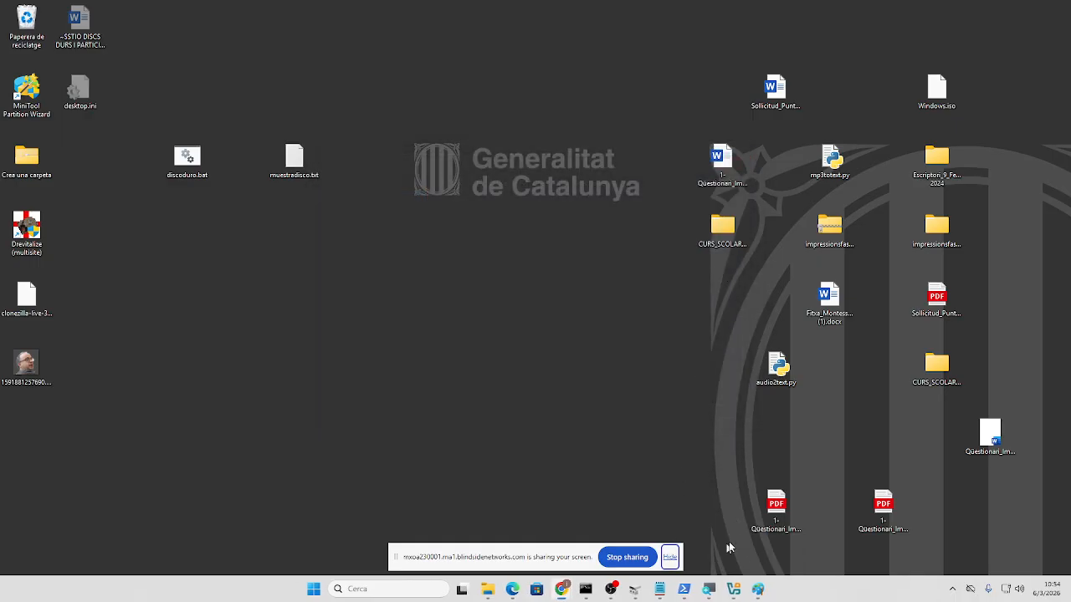
left_click(734, 589)
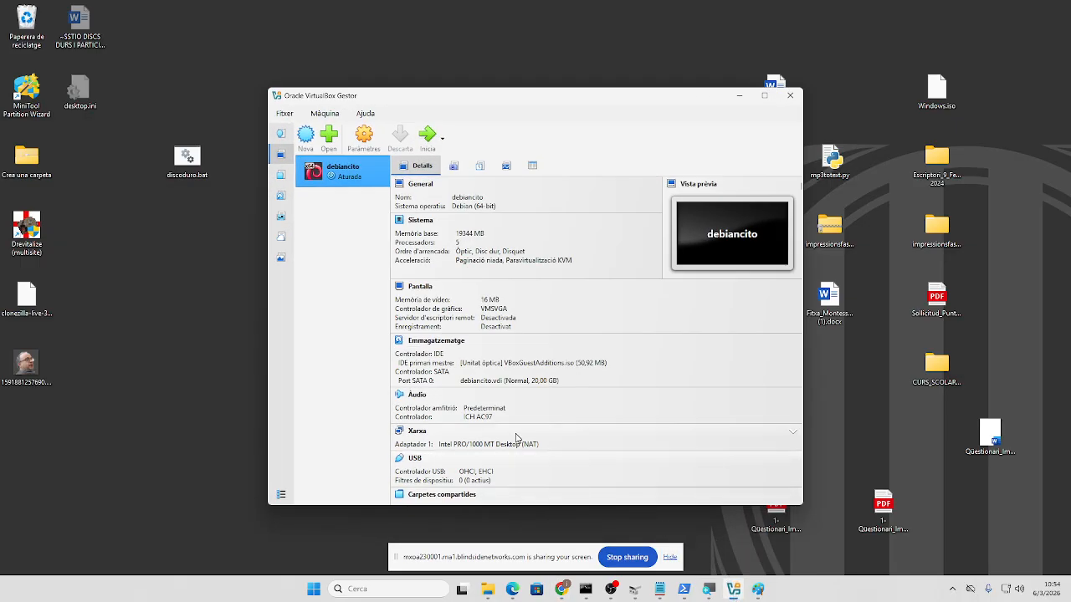
left_click(427, 136)
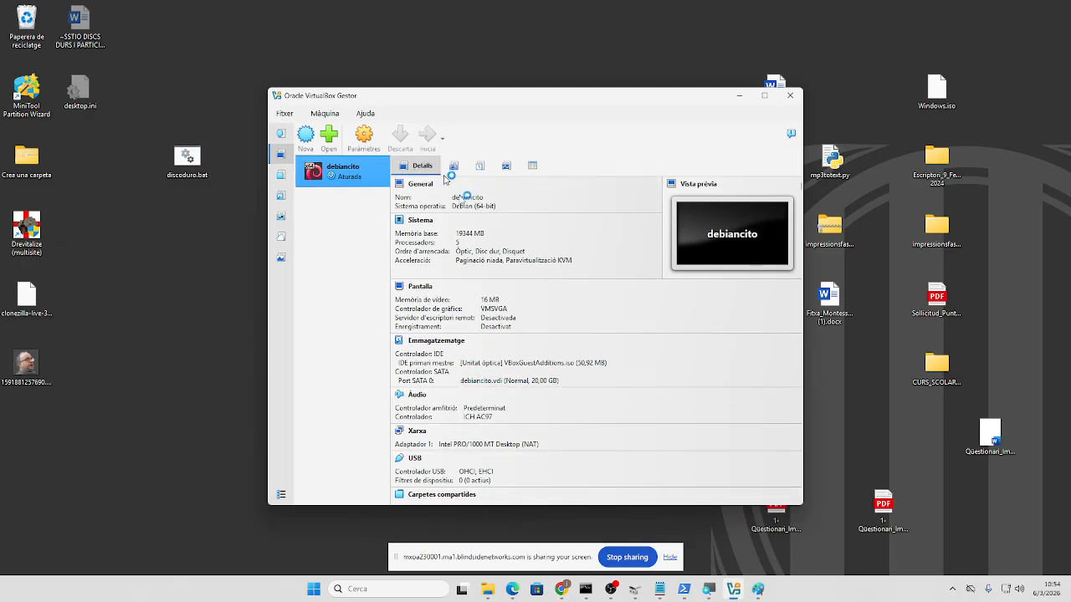
left_click(763, 95)
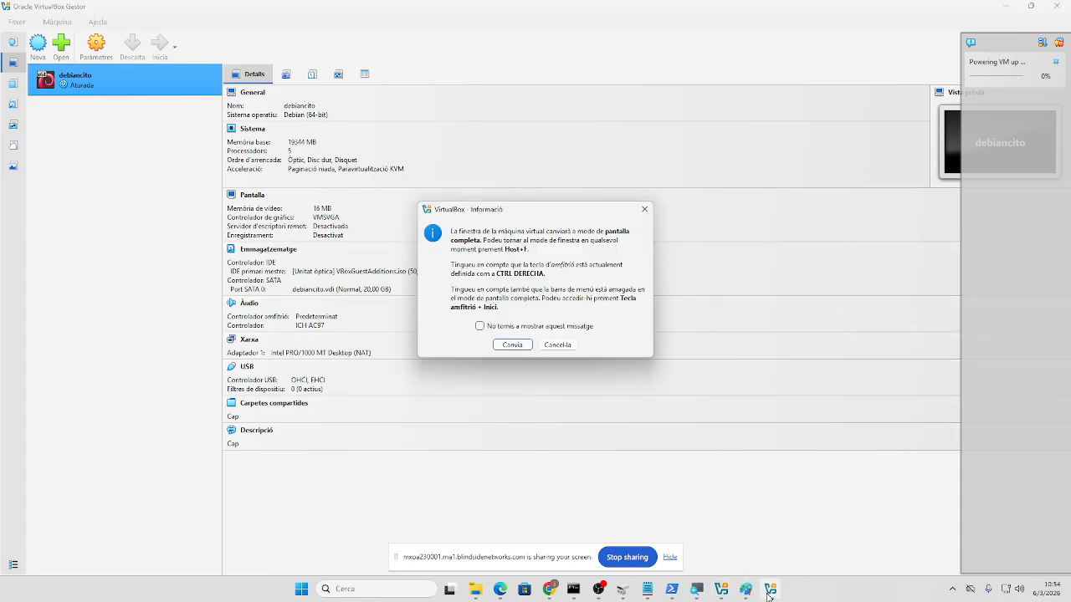
- Accept full-screen mode, dismiss the capture and sharing notices, and boot the default GRUB entry
left_click(512, 344)
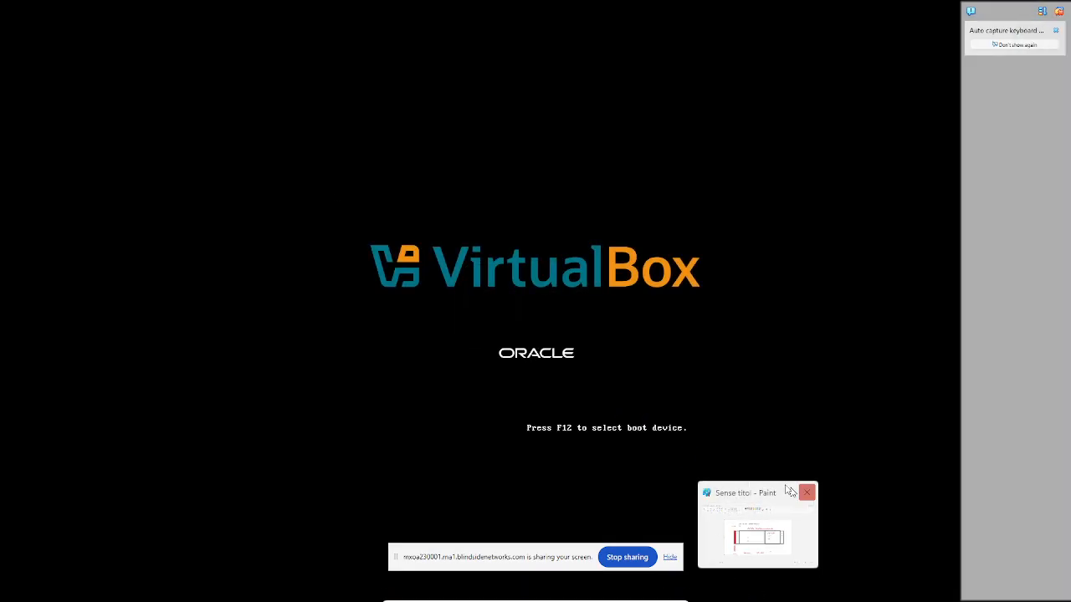
left_click(806, 493)
left_click(513, 383)
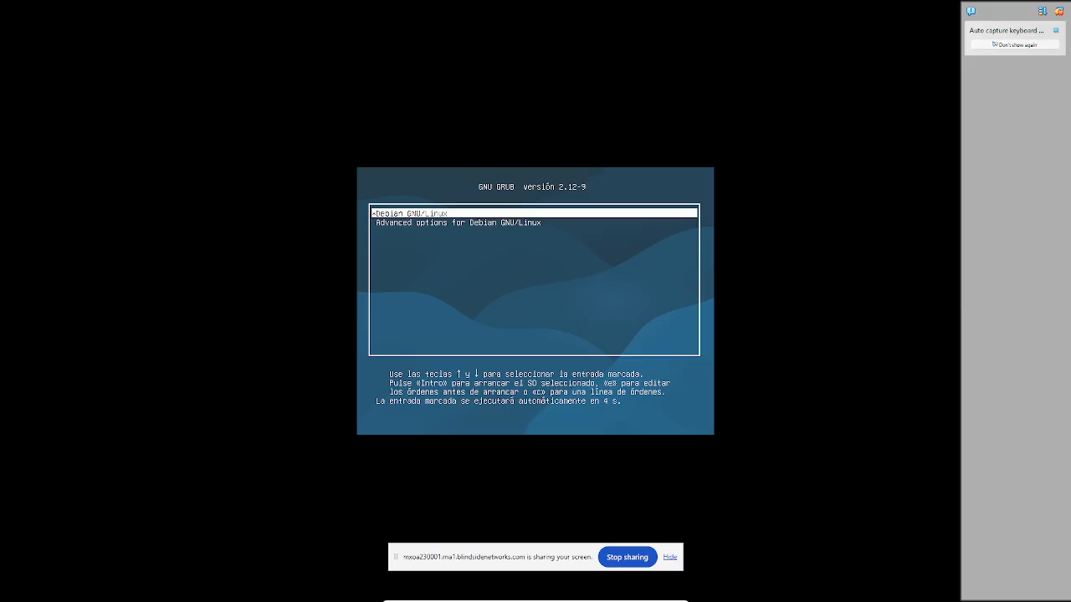
key("Return")
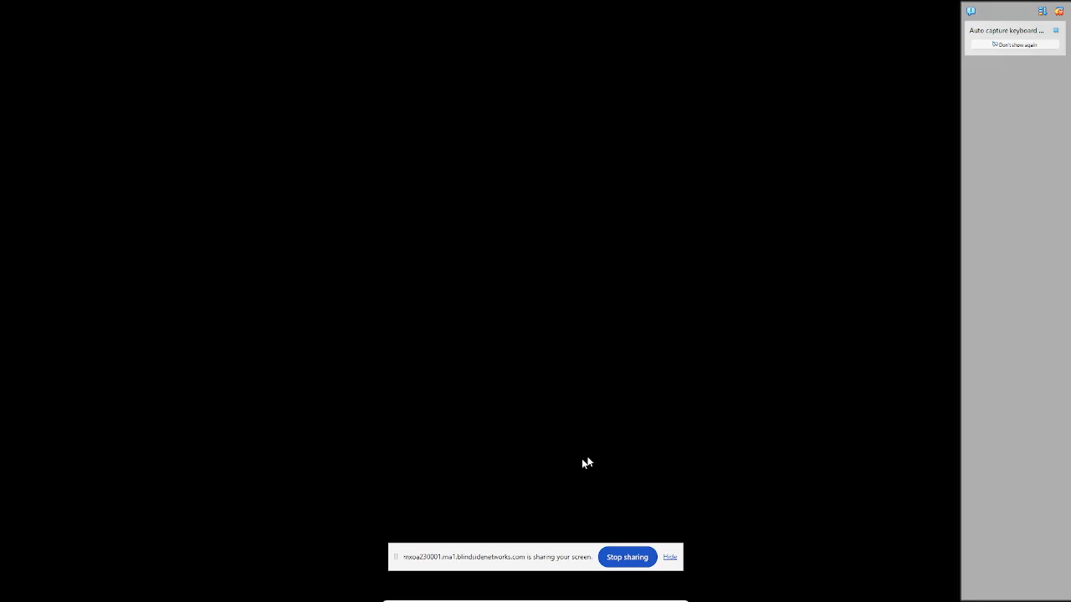
left_click(674, 556)
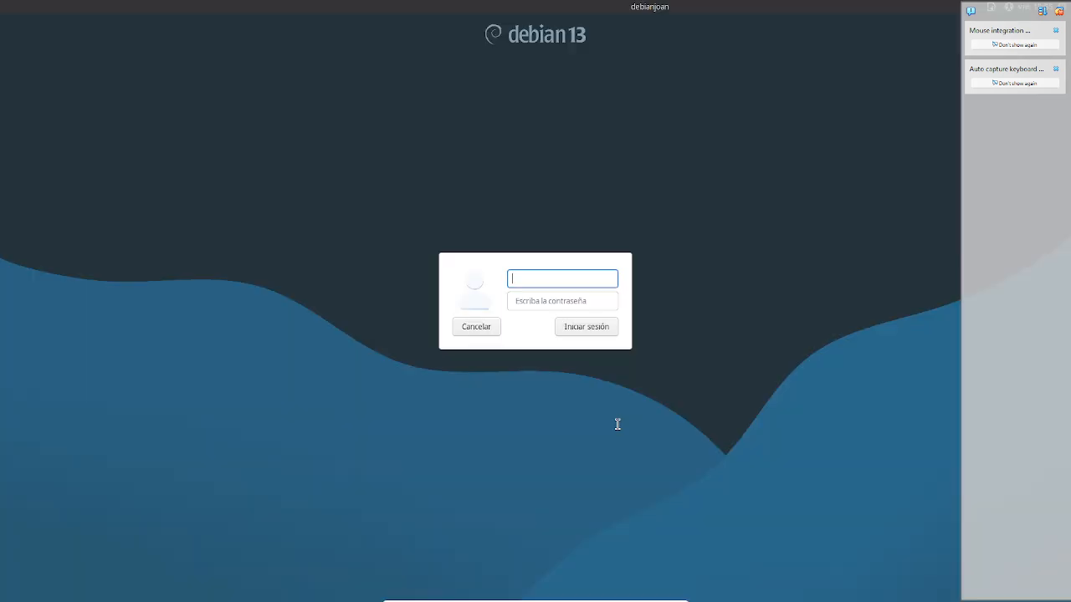
- Log in to the Debian desktop with the user's username and password
key("Tab")
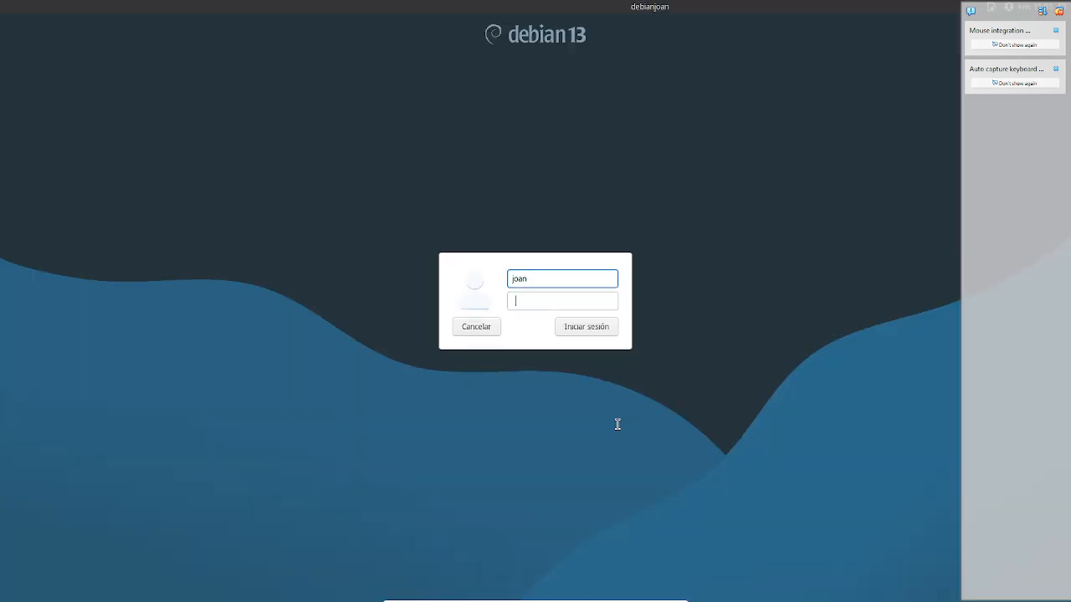
key("Return")
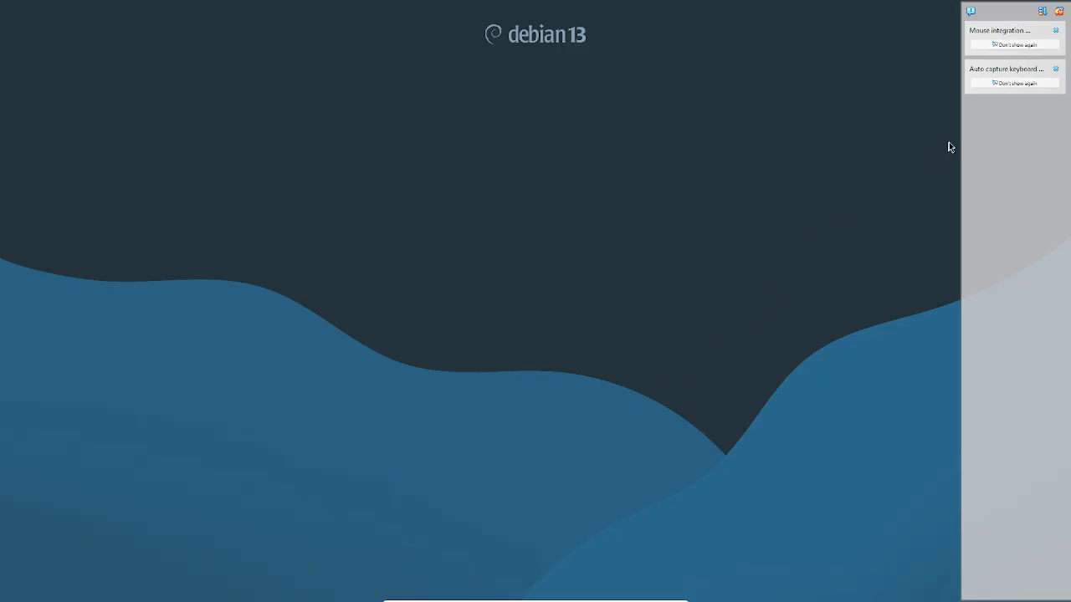
- Dismiss the side-panel notifications and safely eject the VBox_GAs Guest Additions disc
left_click(1056, 30)
left_click(1025, 46)
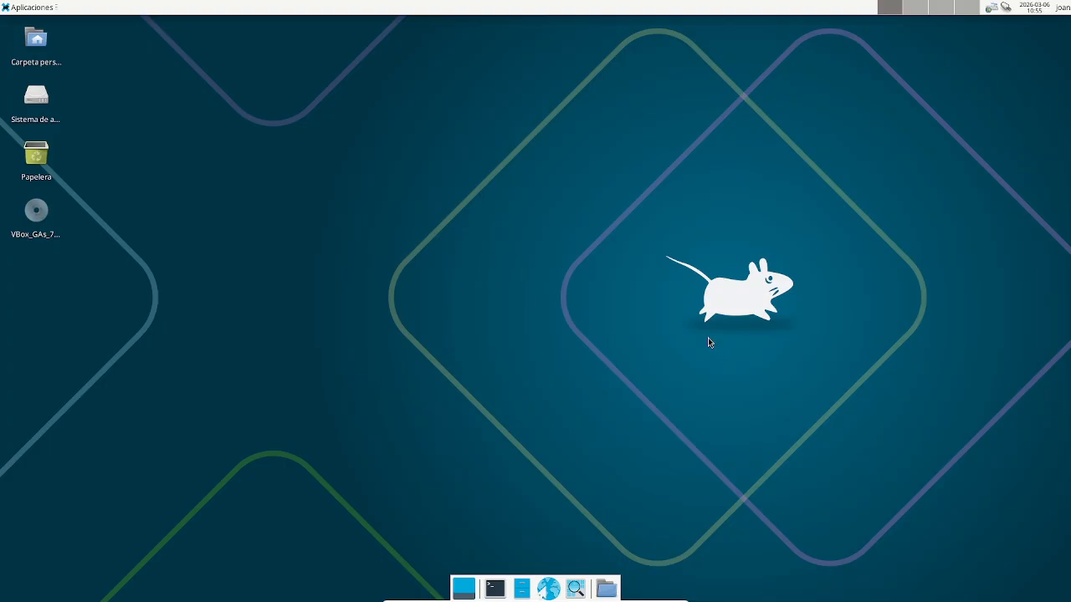
right_click(38, 221)
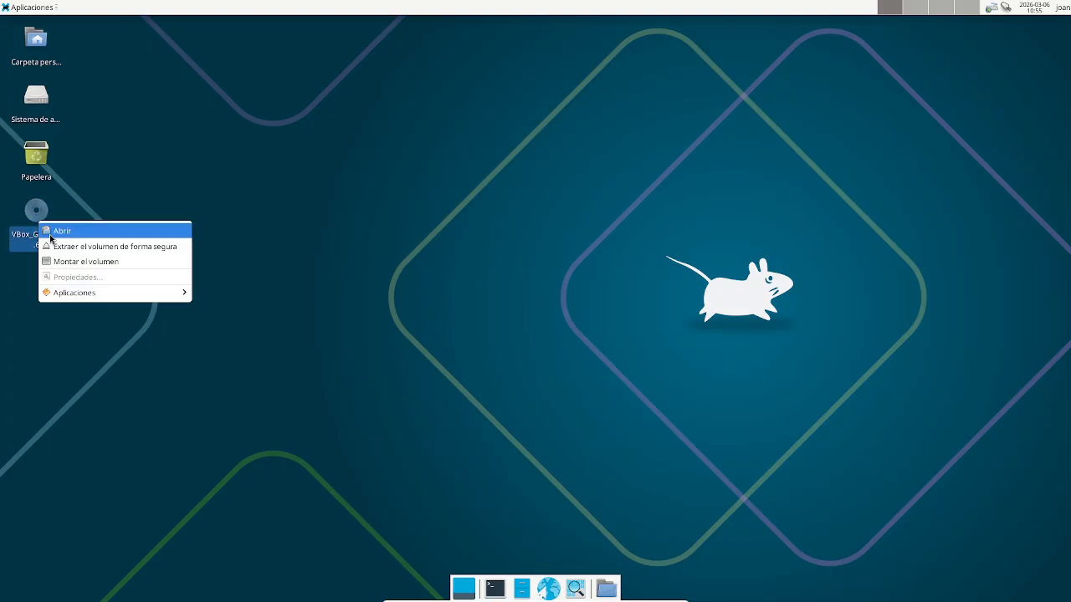
left_click(70, 247)
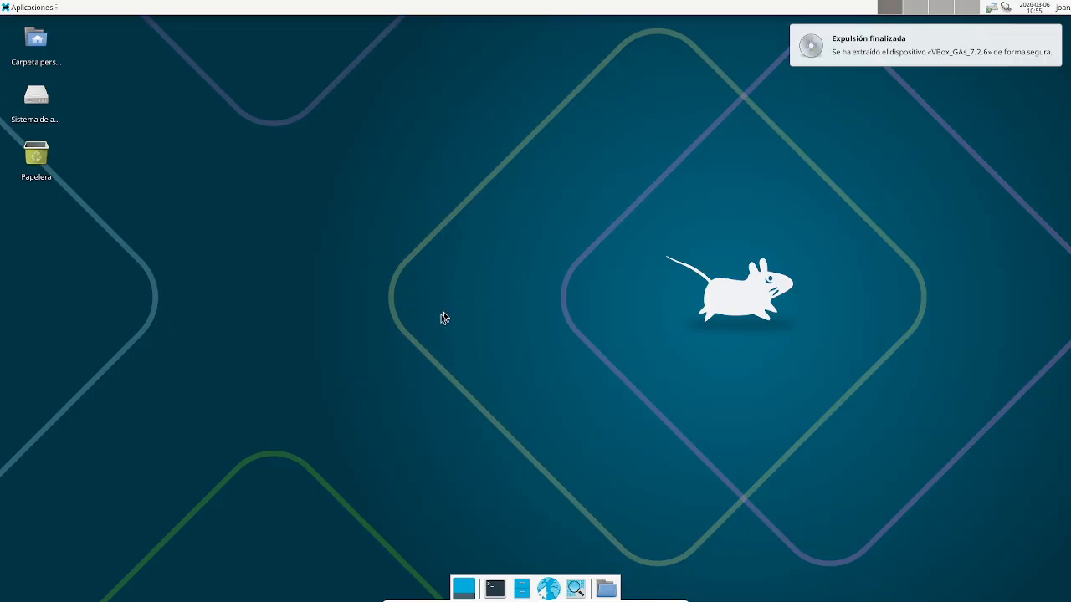
scroll(543, 159, "down", 1)
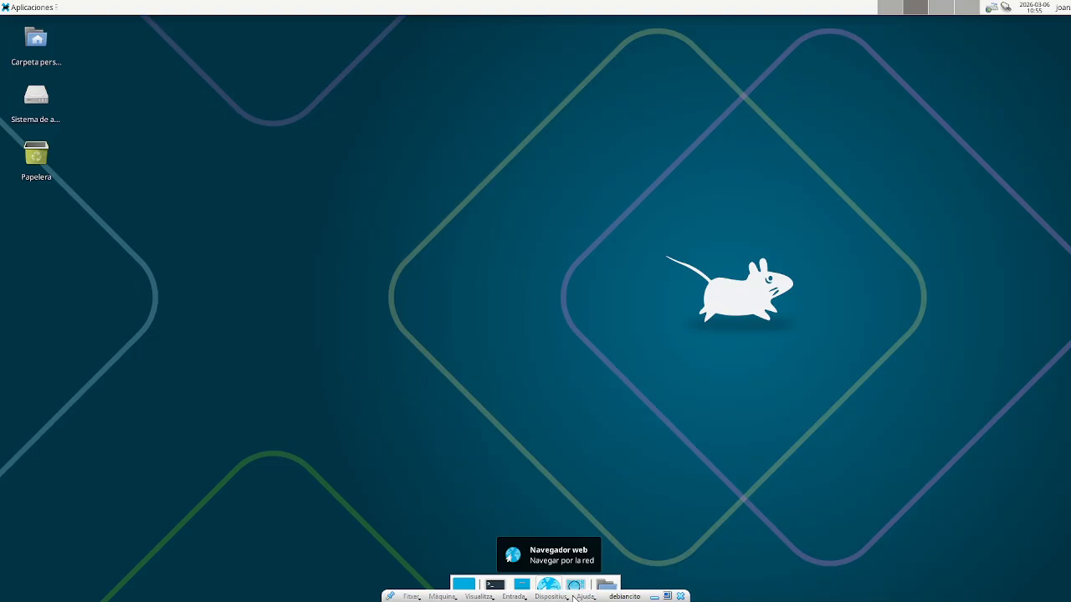
left_click(562, 598)
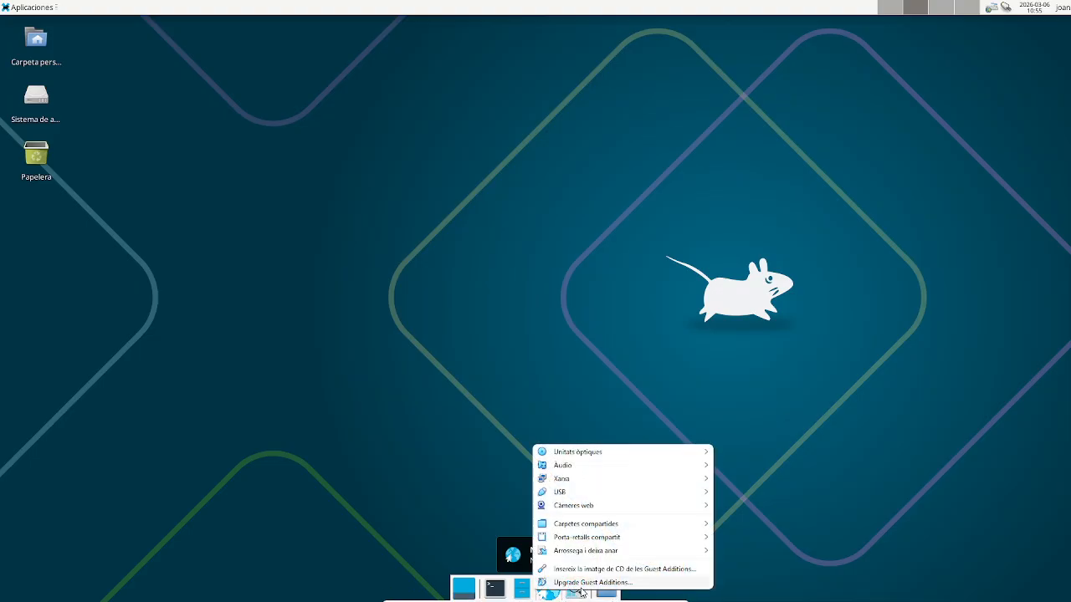
- Launch xterm with Alt+F2, switch it to the Enormous font, and center the window
left_click(296, 421)
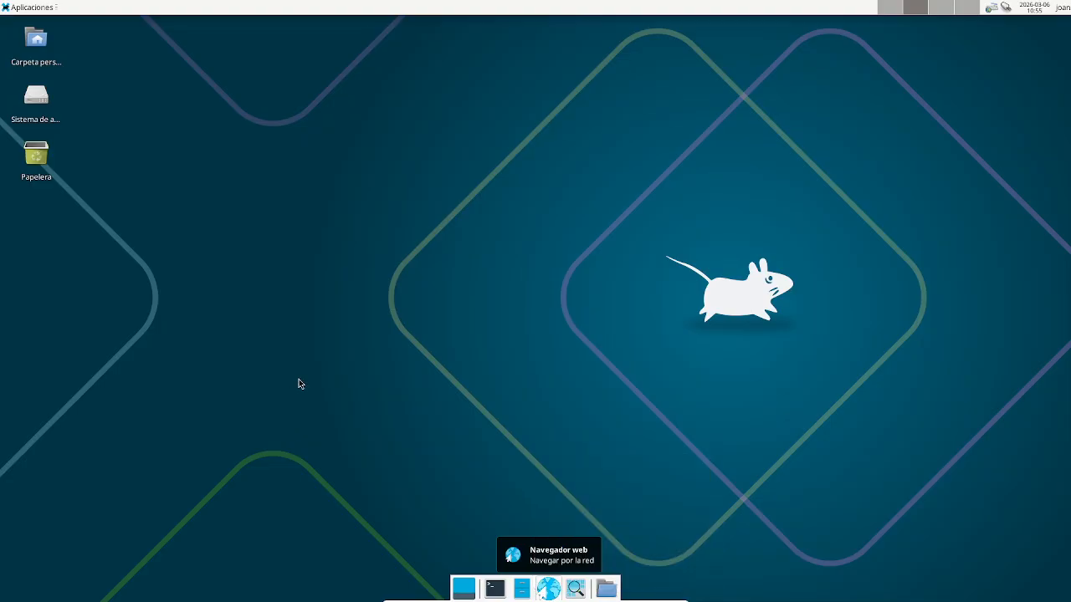
key("alt+F2")
type("xterm")
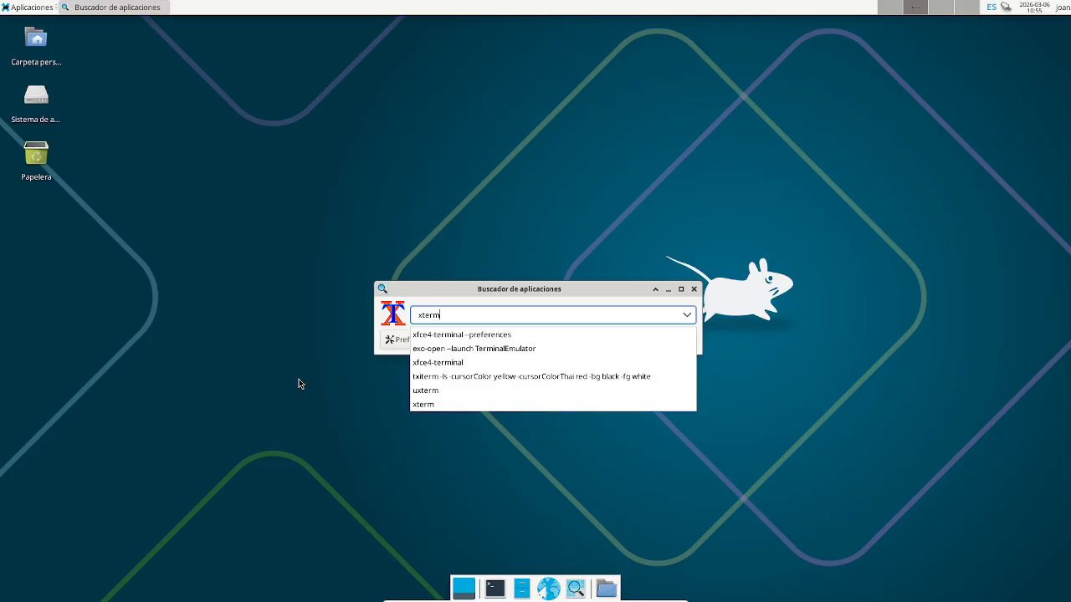
key("Return")
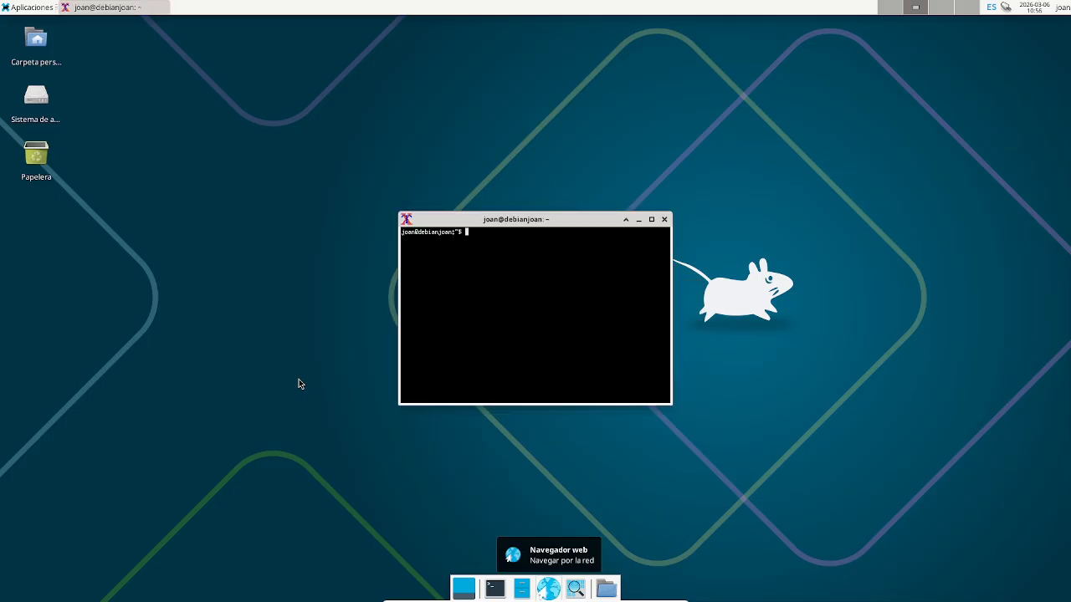
right_click(576, 222)
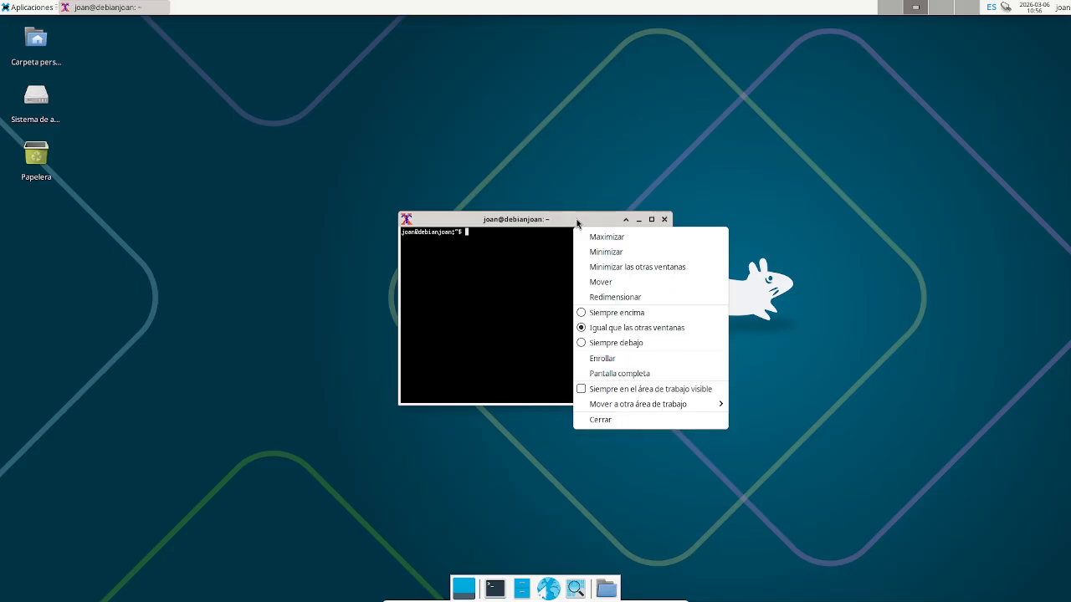
left_click(559, 220)
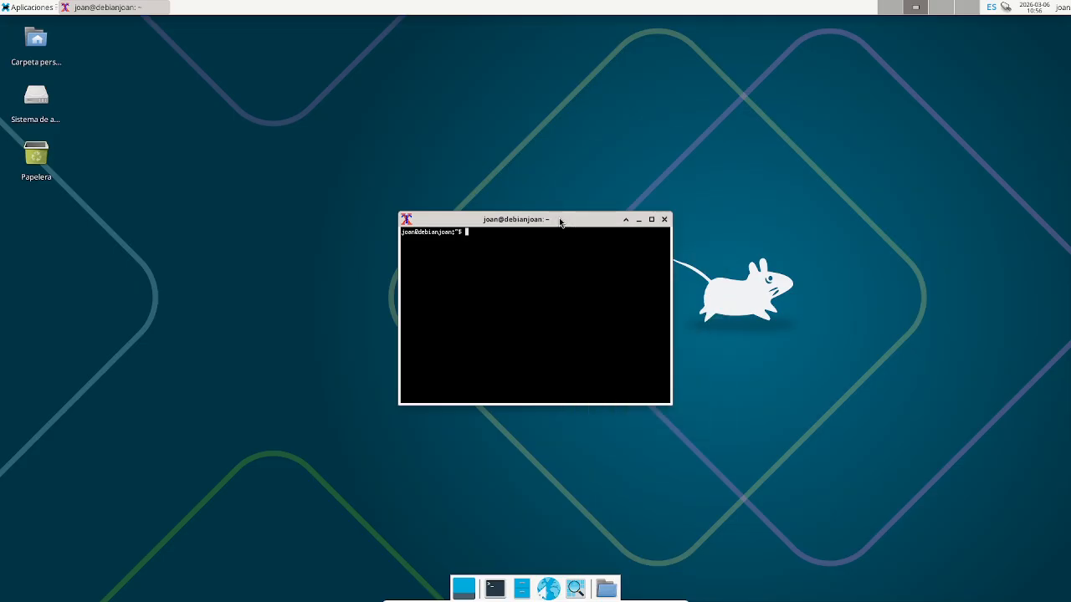
right_click(559, 281, "ctrl")
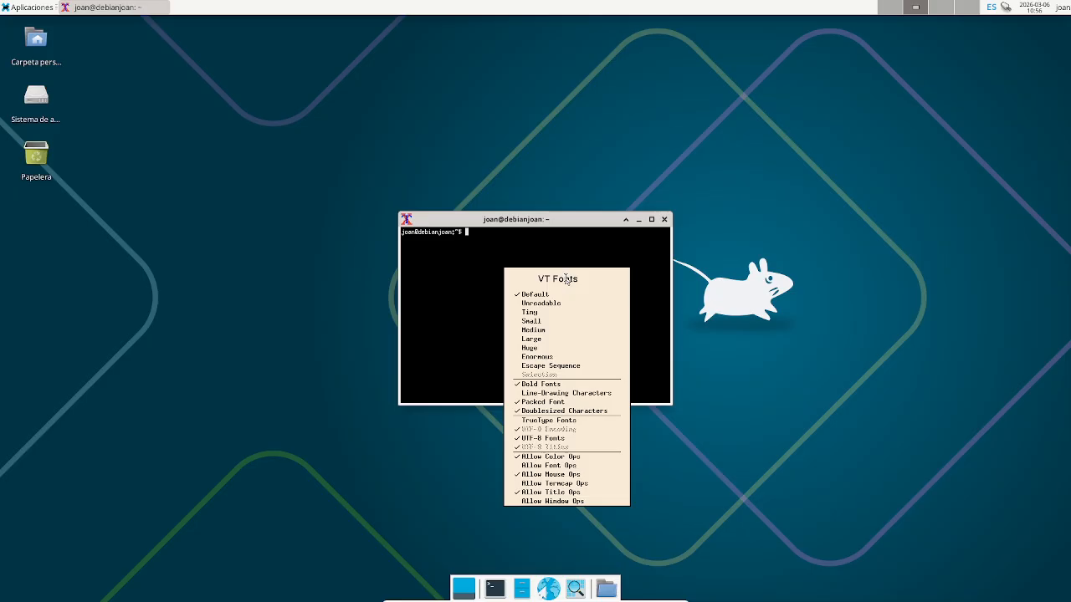
left_click(546, 358)
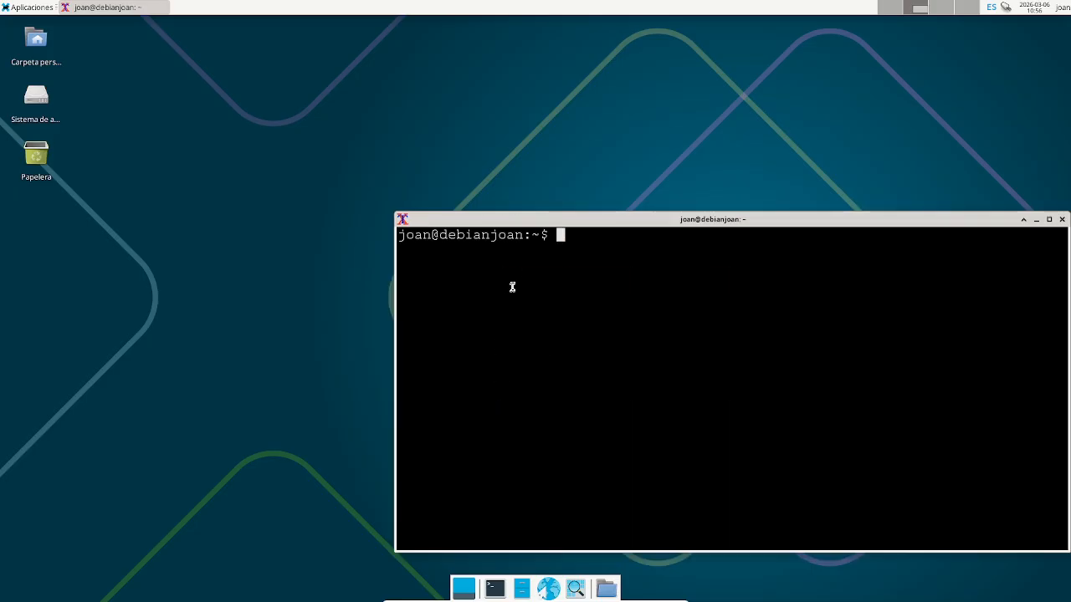
left_click_drag(531, 221, 333, 133)
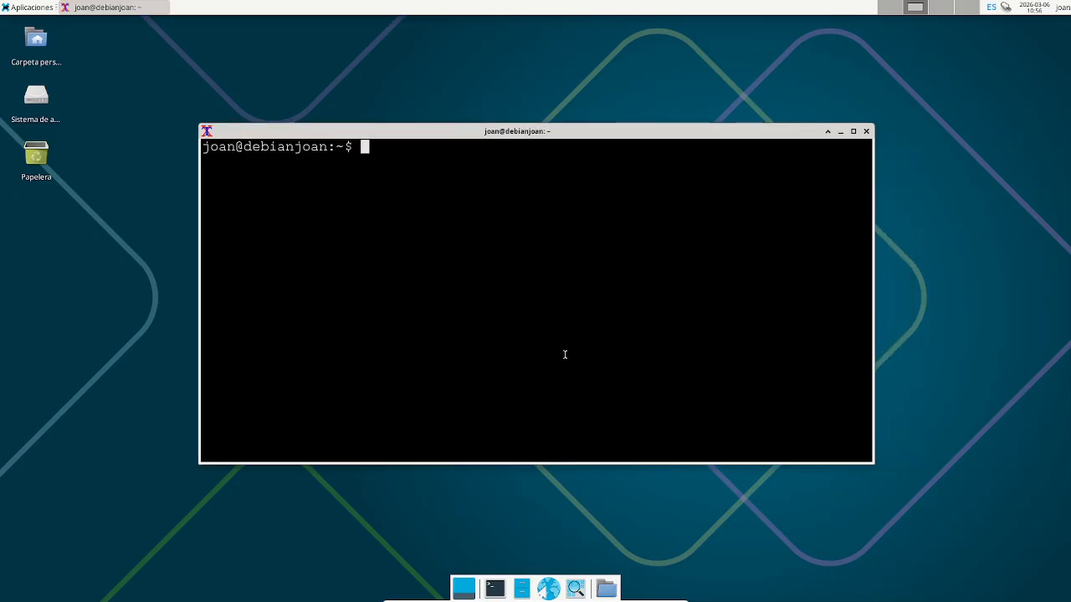
- Become root in the xterm with su and the root password
type("su")
key("Return")
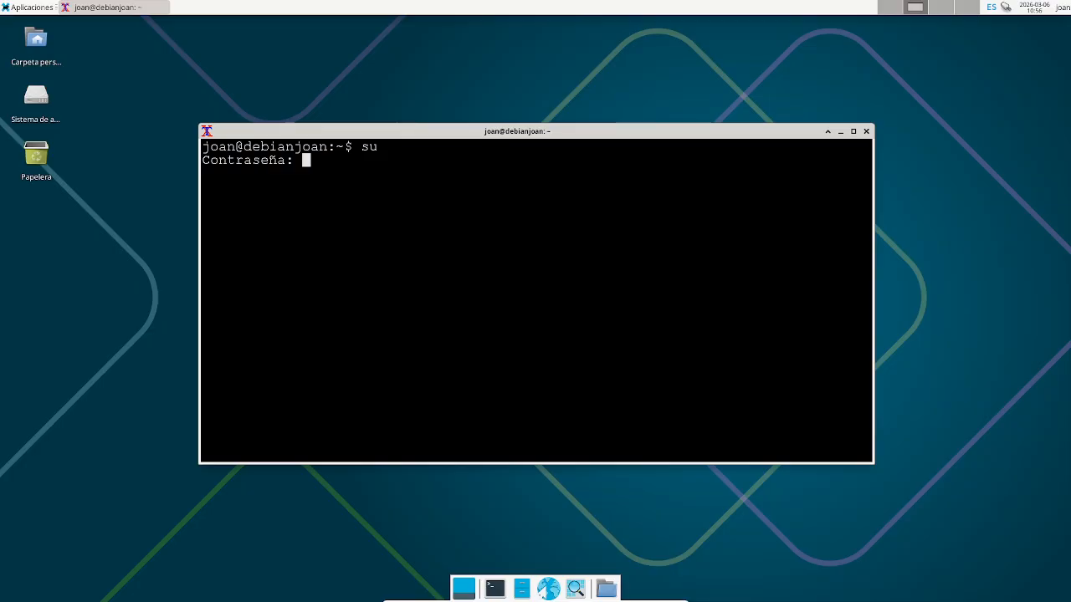
key("Return")
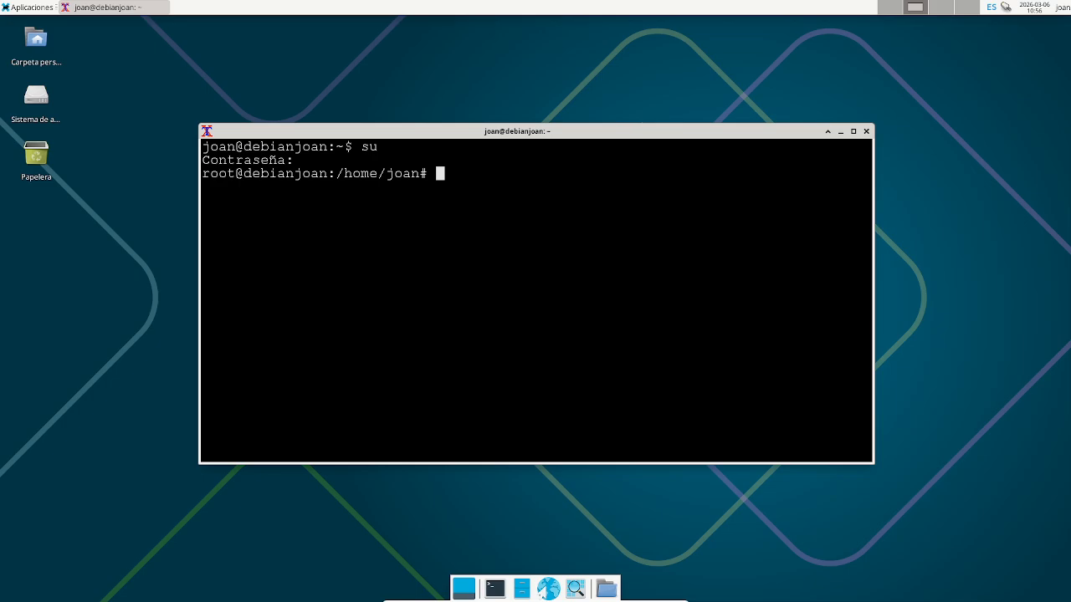
- Run /sbin/fdisk -l and highlight the 'Disklabel type: dos' line
type("/sbin/fdisk -l")
key("Return")
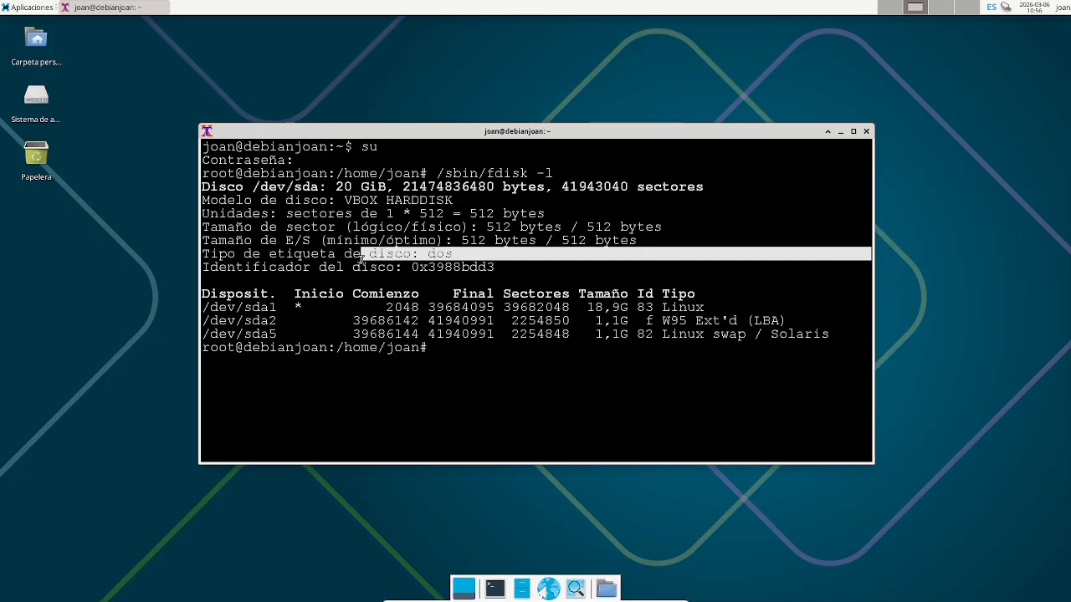
left_click_drag(469, 257, 195, 282)
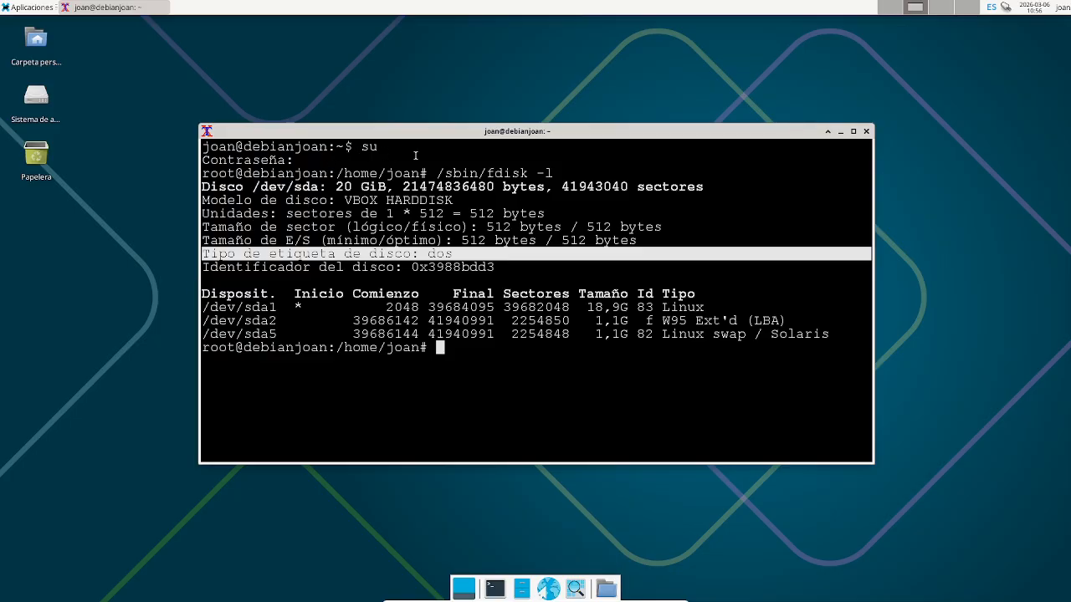
left_click_drag(435, 137, 398, 102)
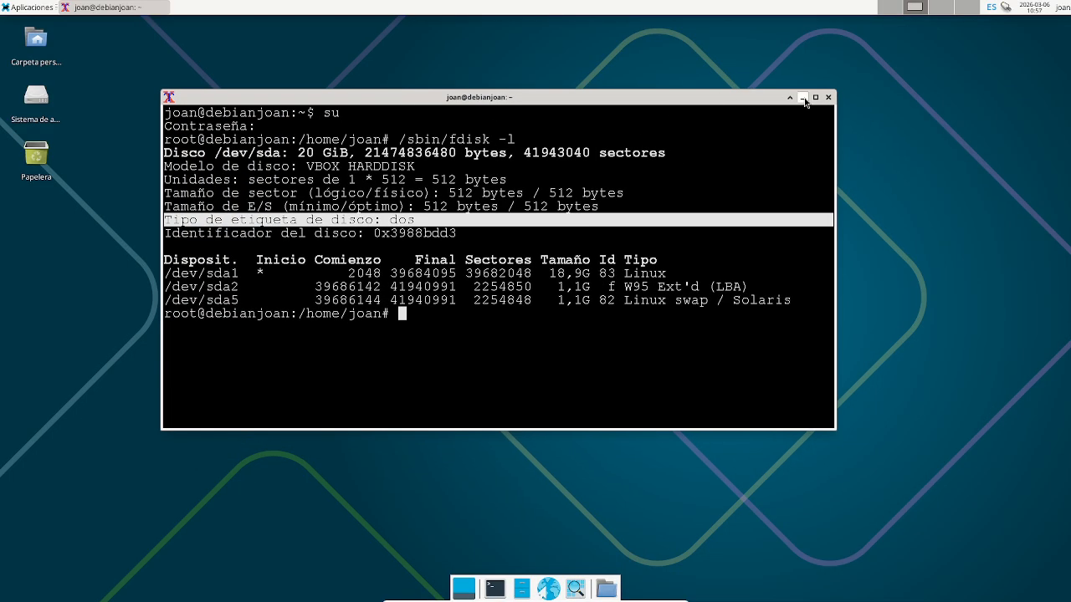
left_click(546, 336)
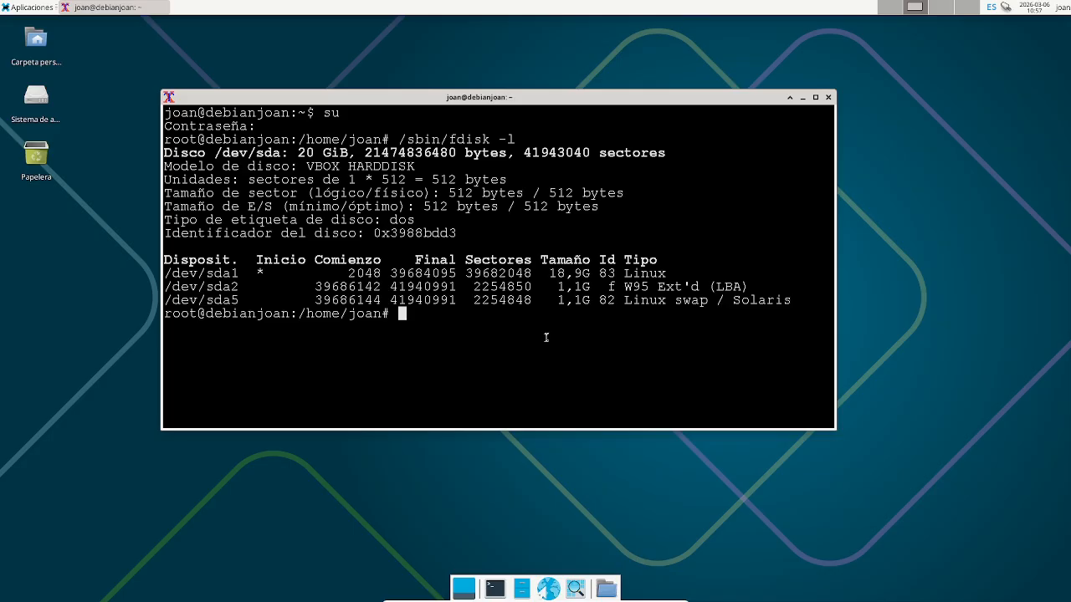
- Ping 8.8.8.8 and stop it with Ctrl+C to show 0% packet loss
type("ping 8.8.8.8")
key("Return")
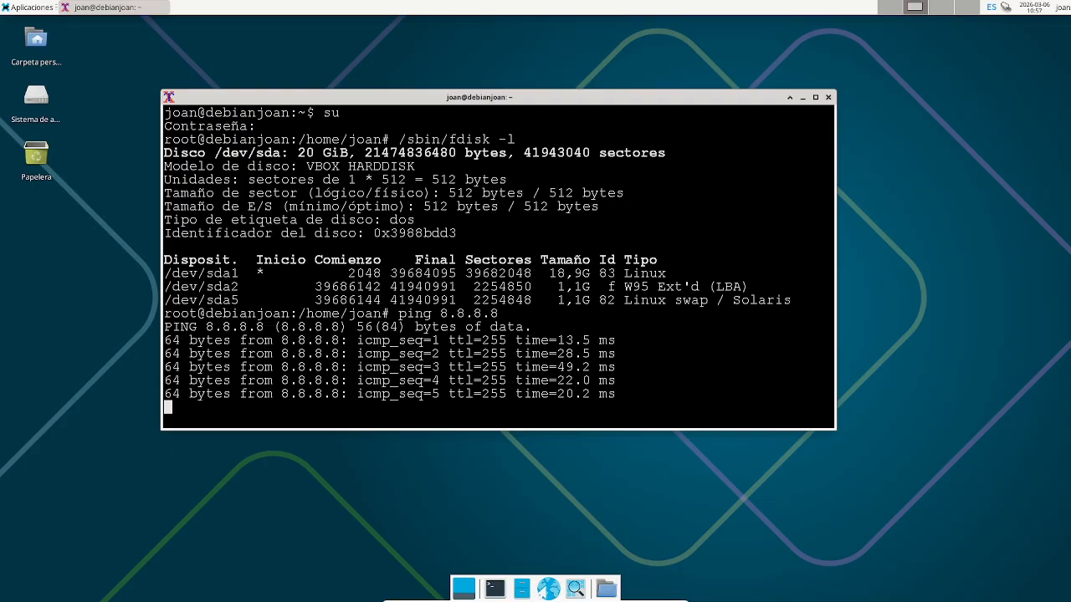
left_click_drag(520, 95, 520, 47)
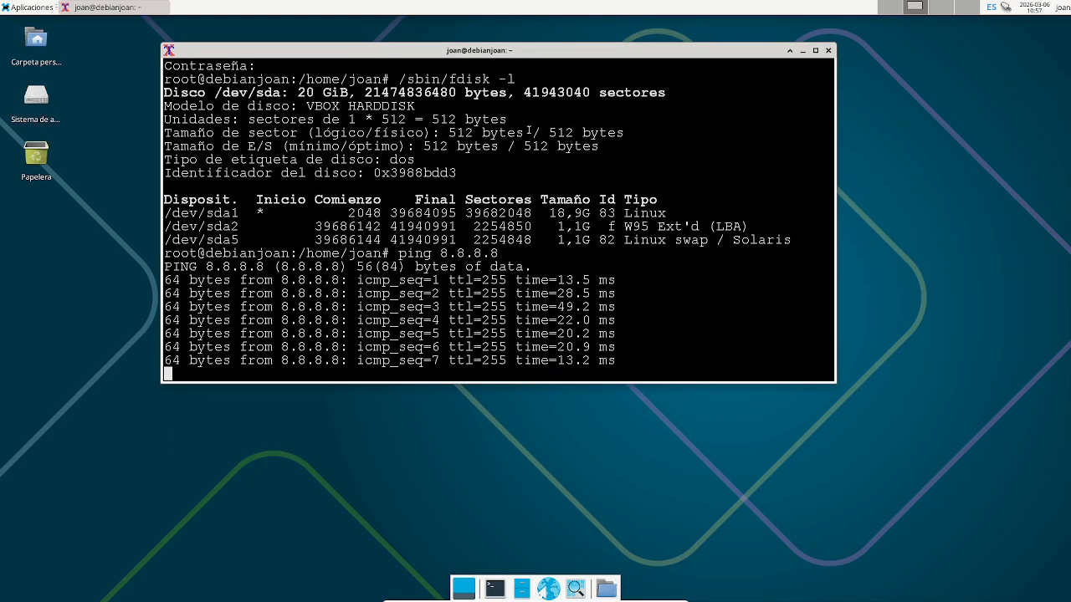
key("ctrl+c")
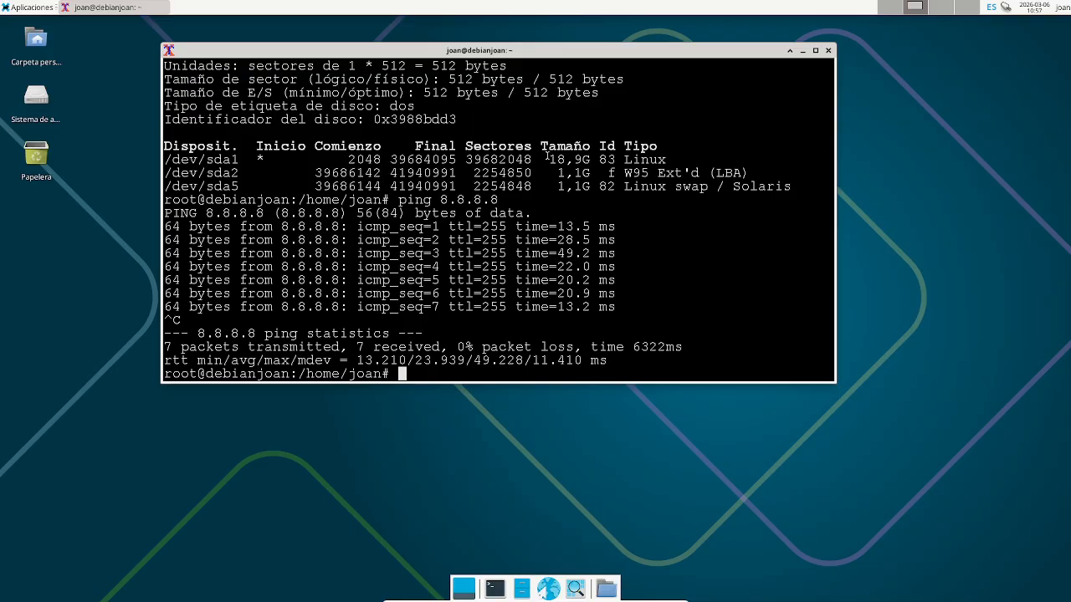
type("ping www.google.com")
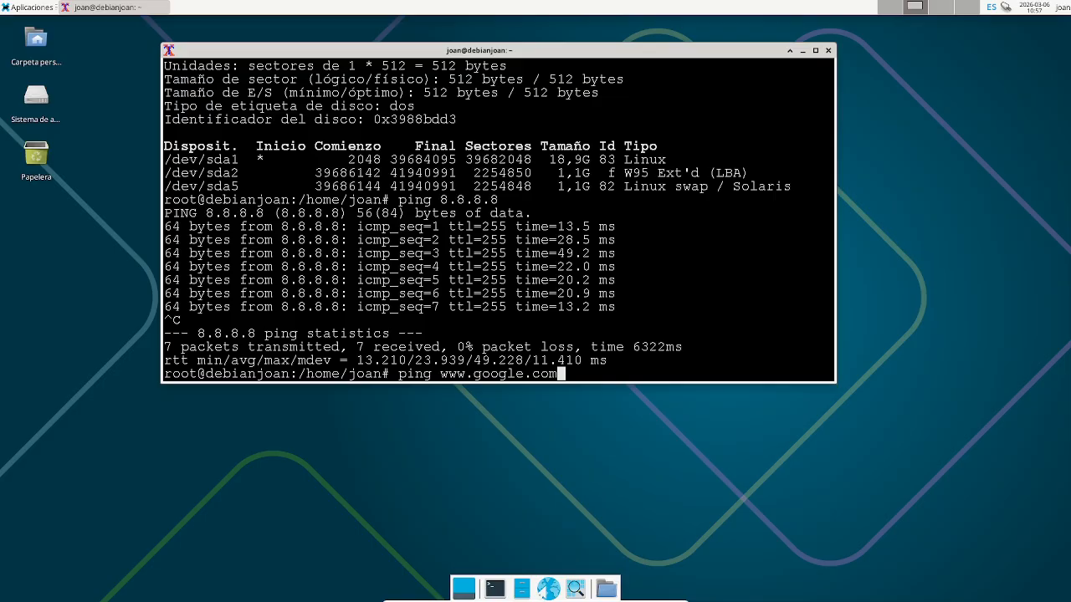
key("Return")
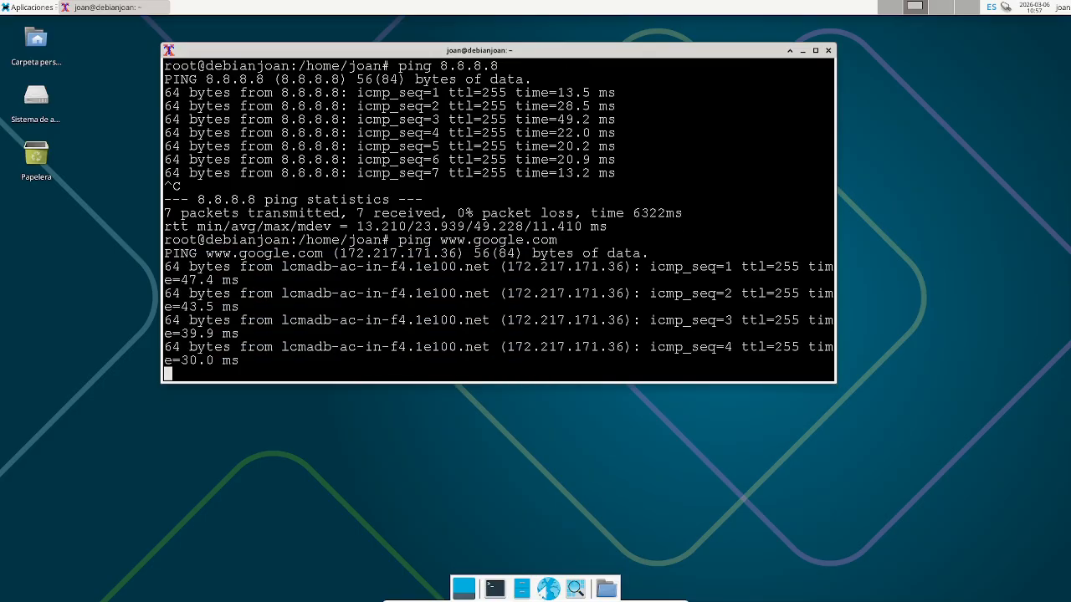
key("ctrl+c")
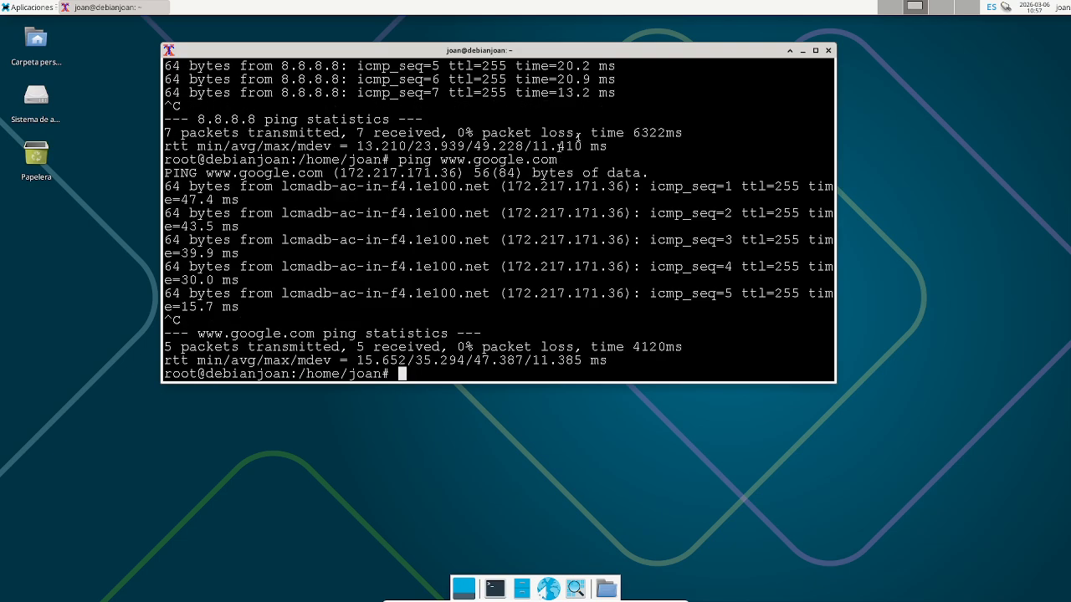
left_click_drag(721, 51, 701, 130)
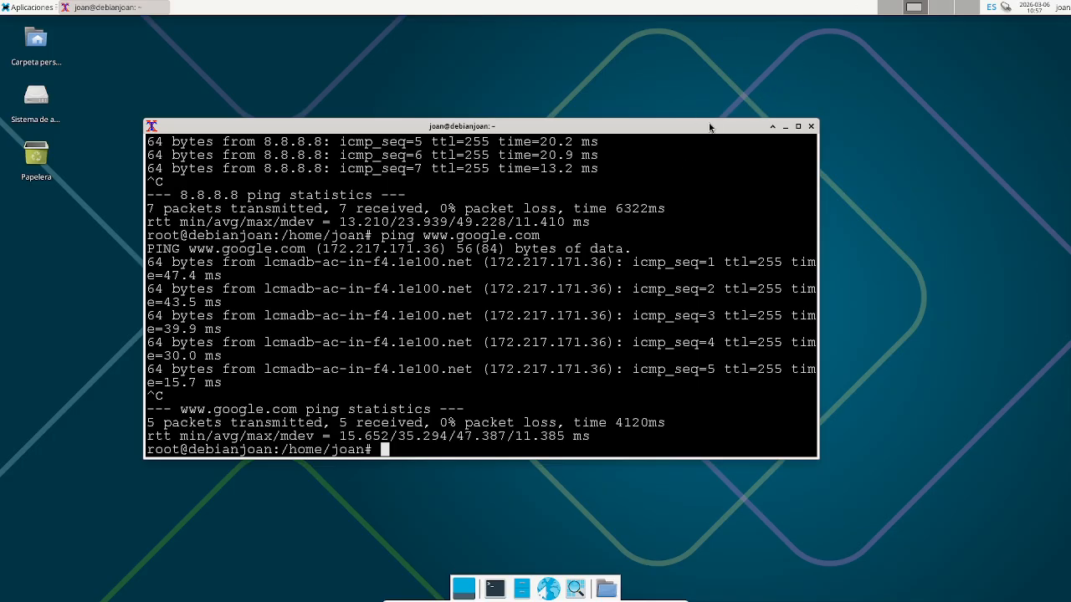
left_click_drag(710, 127, 674, 137)
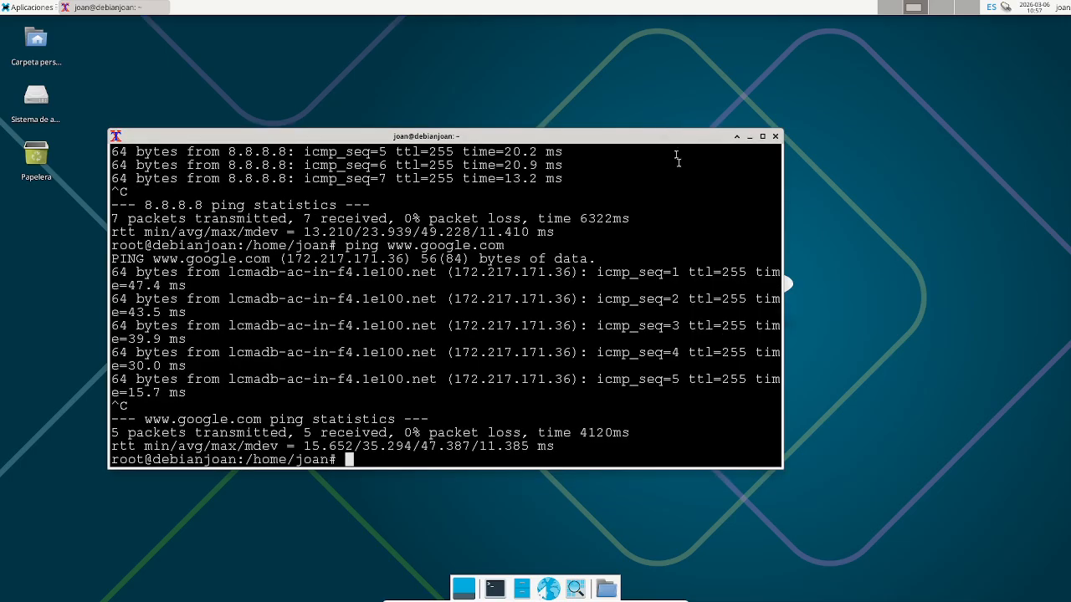
left_click(750, 138)
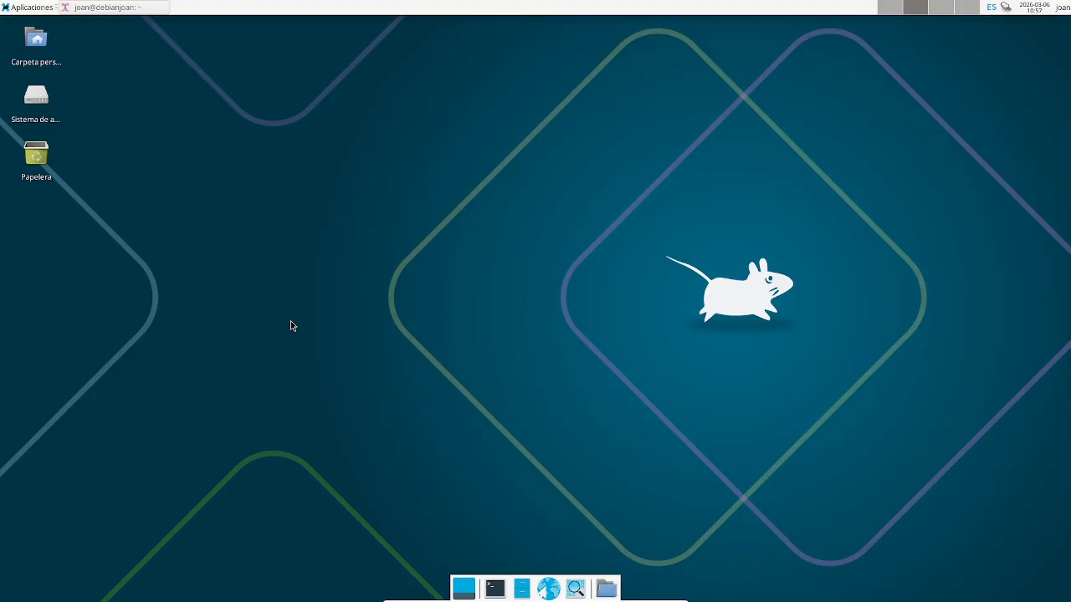
- Try launching gedit in the root terminal, then open an empty nano buffer instead
left_click(494, 591)
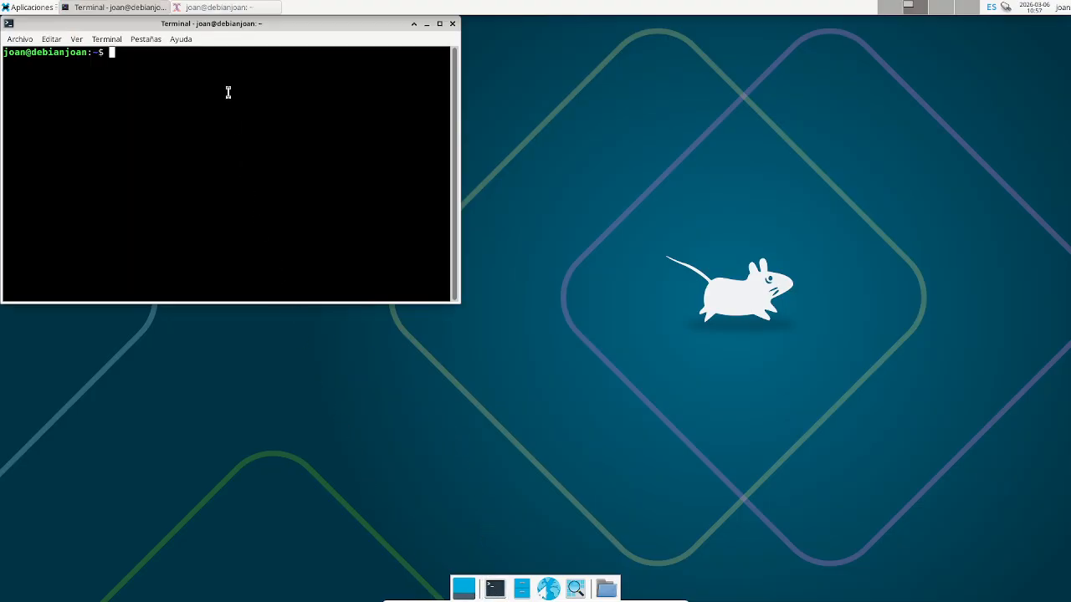
left_click(276, 6)
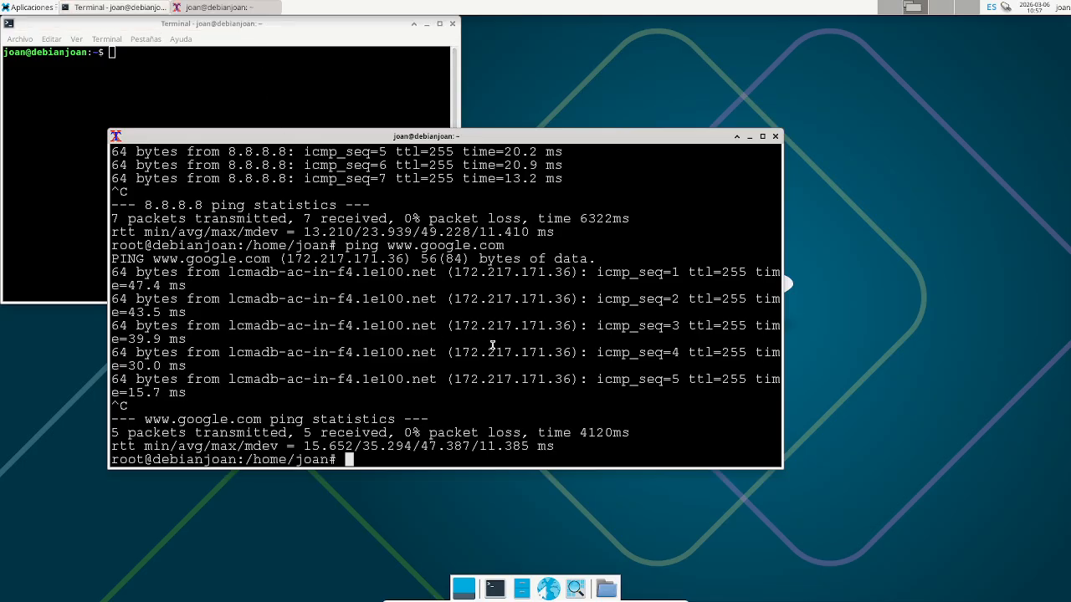
type("gedit")
key("Return")
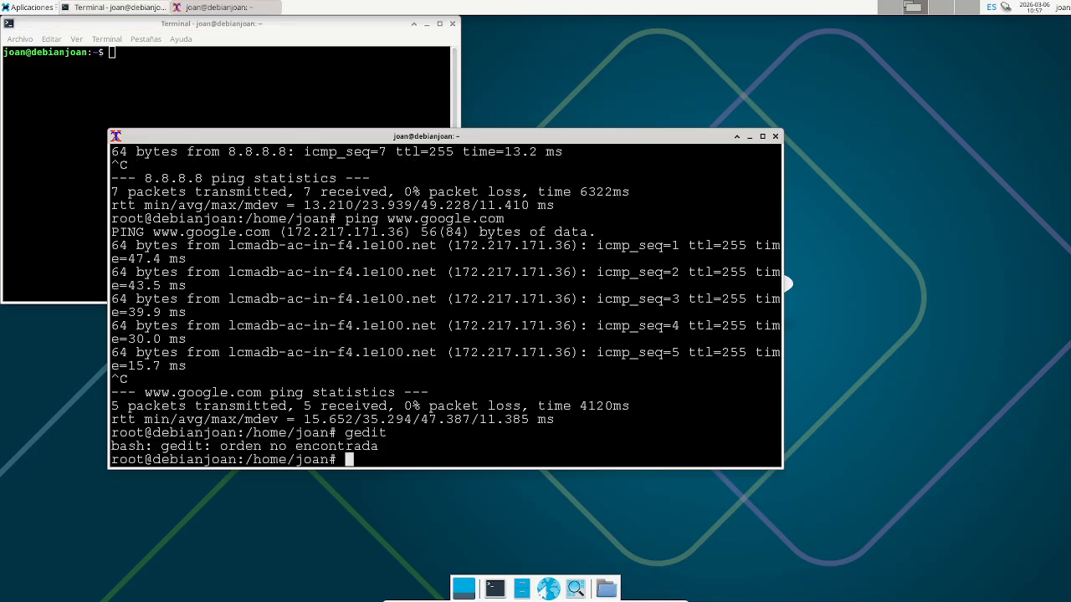
type("nano")
key("Return")
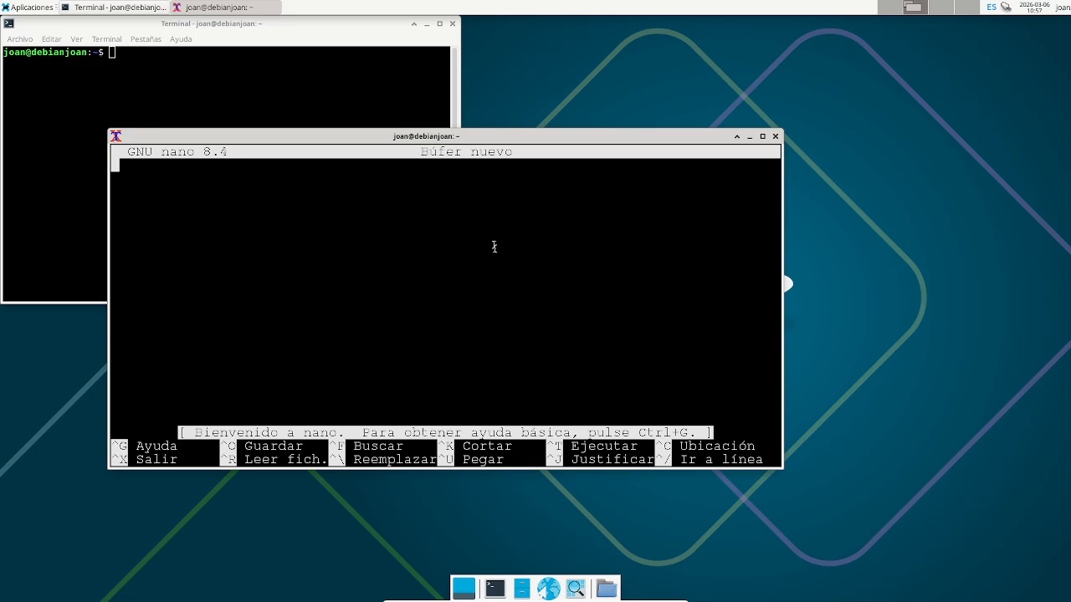
- Type the note line 'alt + f2' in nano
left_click_drag(532, 140, 689, 147)
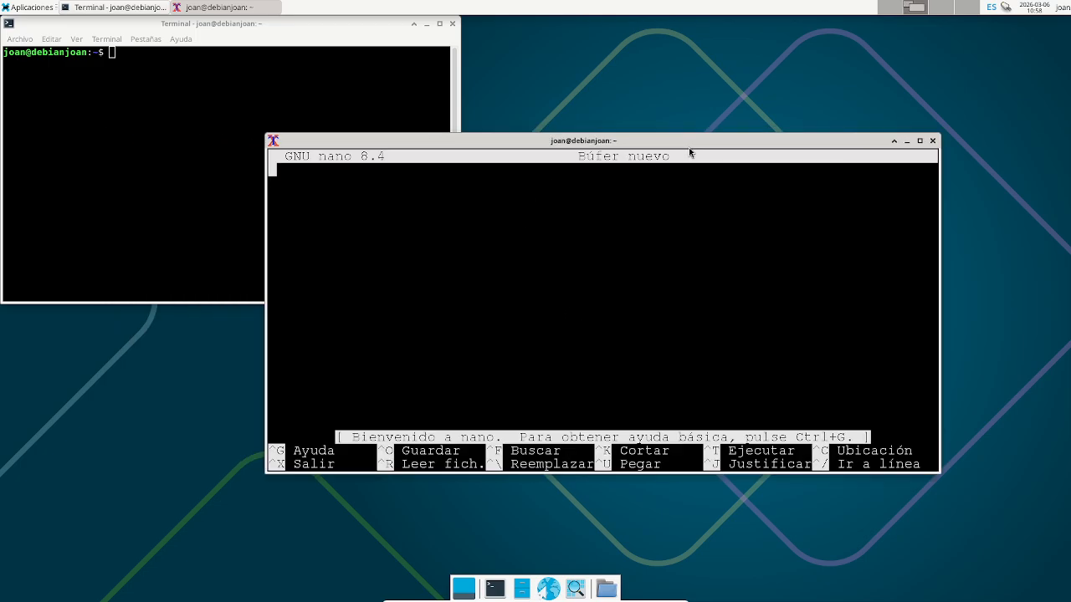
key("Return")
key("Return")
type("alt + F2")
key("BackSpace")
key("BackSpace")
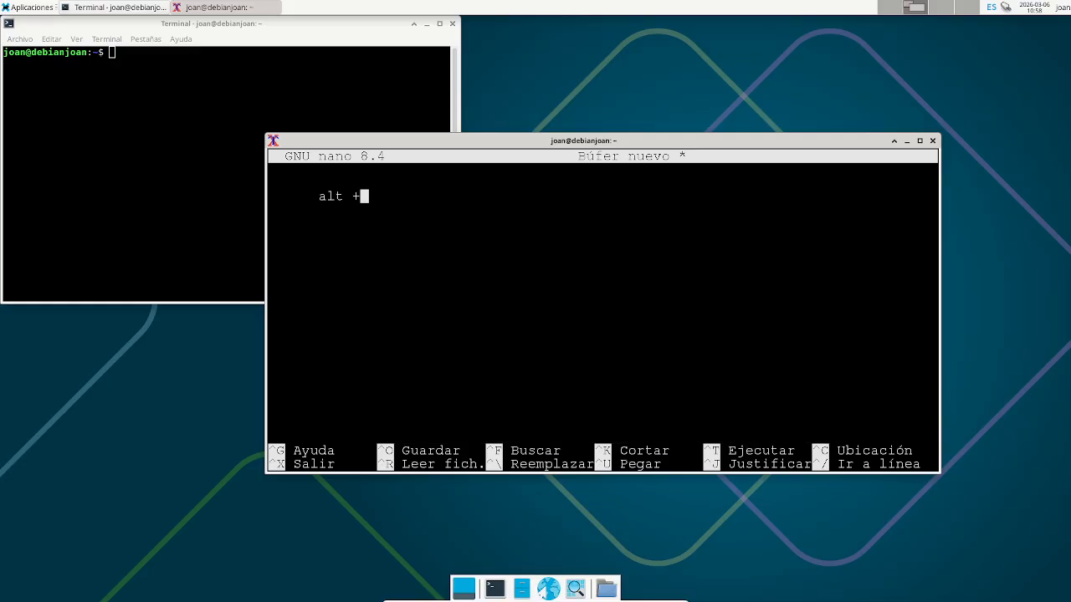
type("f23")
key("BackSpace")
- Insert a 'debian xfce' line above the 'alt + f2' line
key("Up")
key("Return")
key("Up")
type("debian xfce4")
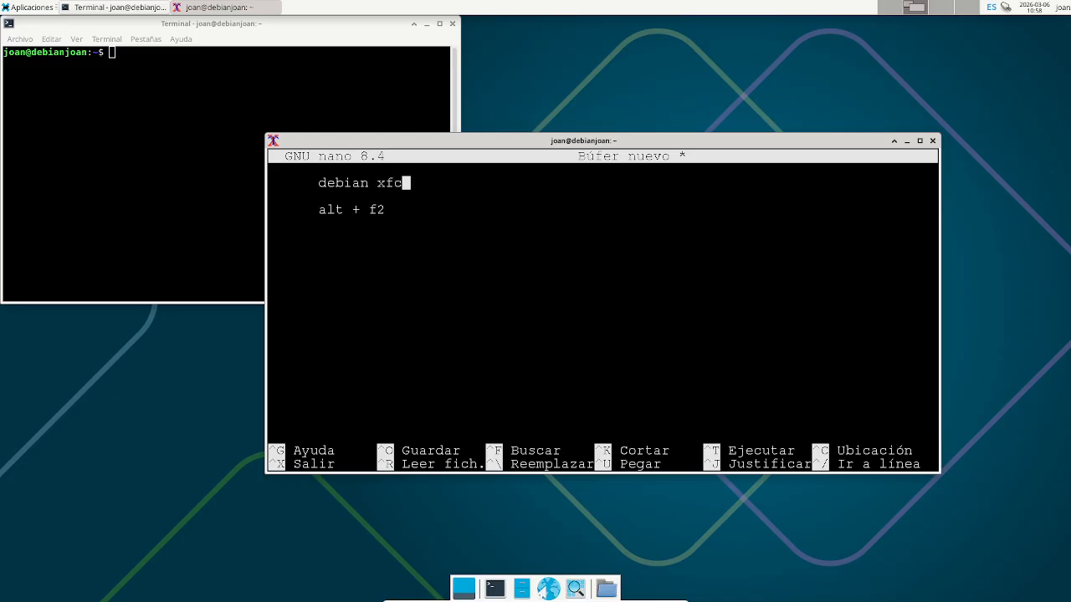
key("BackSpace")
key("BackSpace")
type("e")
key("Down")
key("Down")
key("Left")
key("Left")
key("Left")
key("Left")
key("Left")
key("Left")
key("Left")
key("Left")
key("Left")
key("Right")
key("Right")
key("Right")
key("Right")
key("Right")
key("Right")
key("Right")
key("Right")
key("Right")
- Complete the line as 'alt + f2 > xterm (o terminal inferior de escritorio)'
type("> xterm")
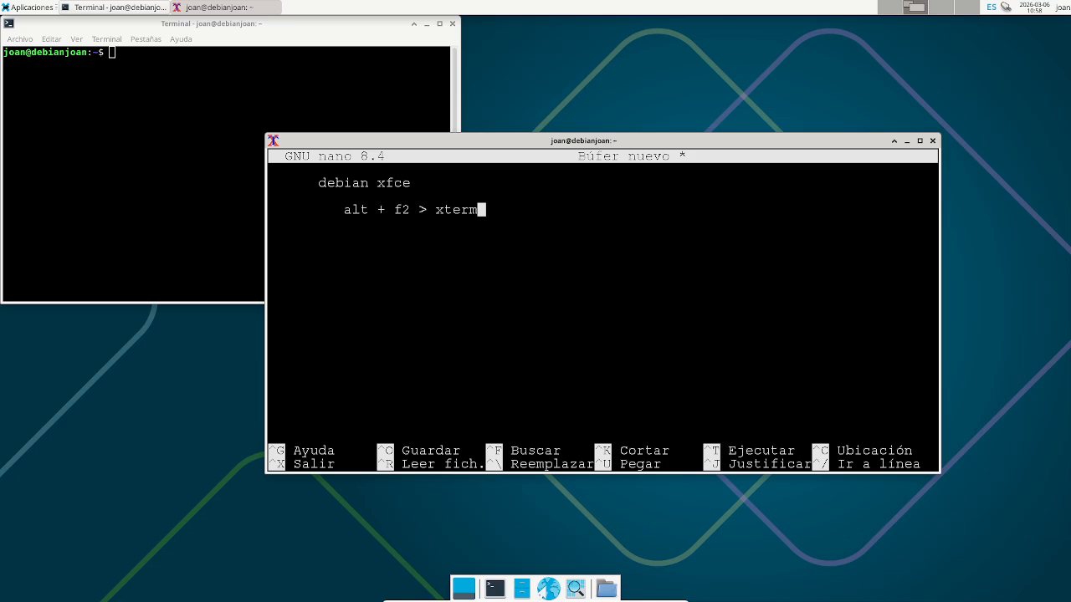
type("   -")
key("BackSpace")
key("BackSpace")
left_click_drag(343, 209, 410, 209)
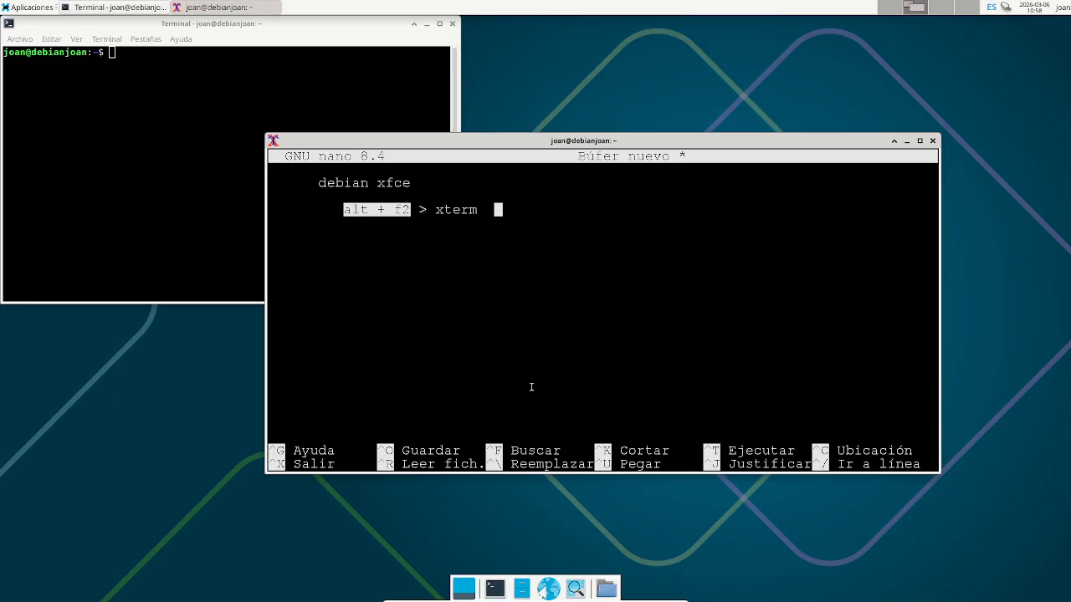
type("(o ")
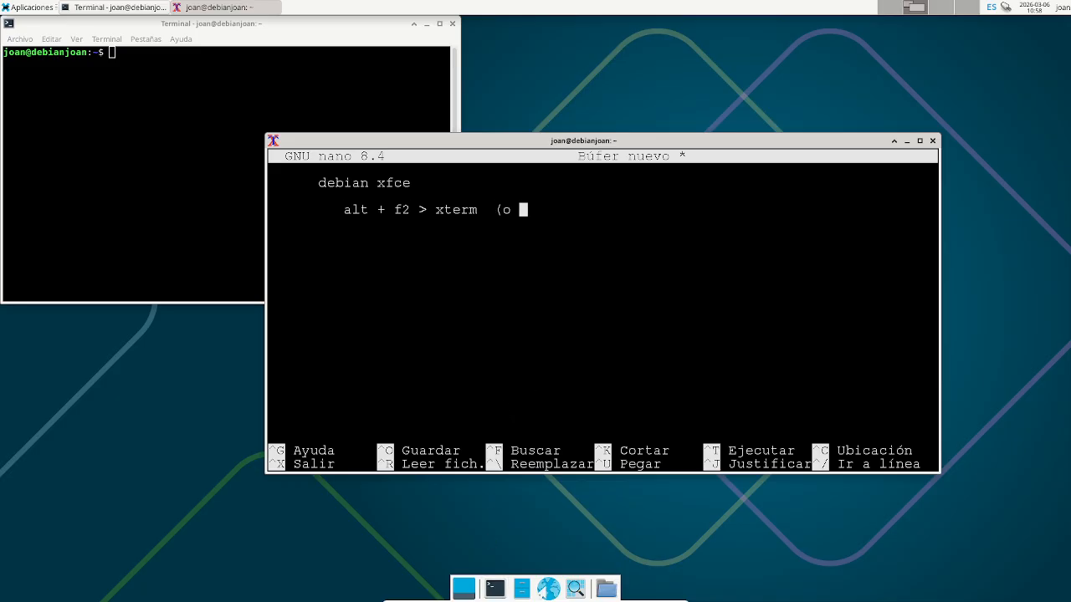
type("terminal inferior ")
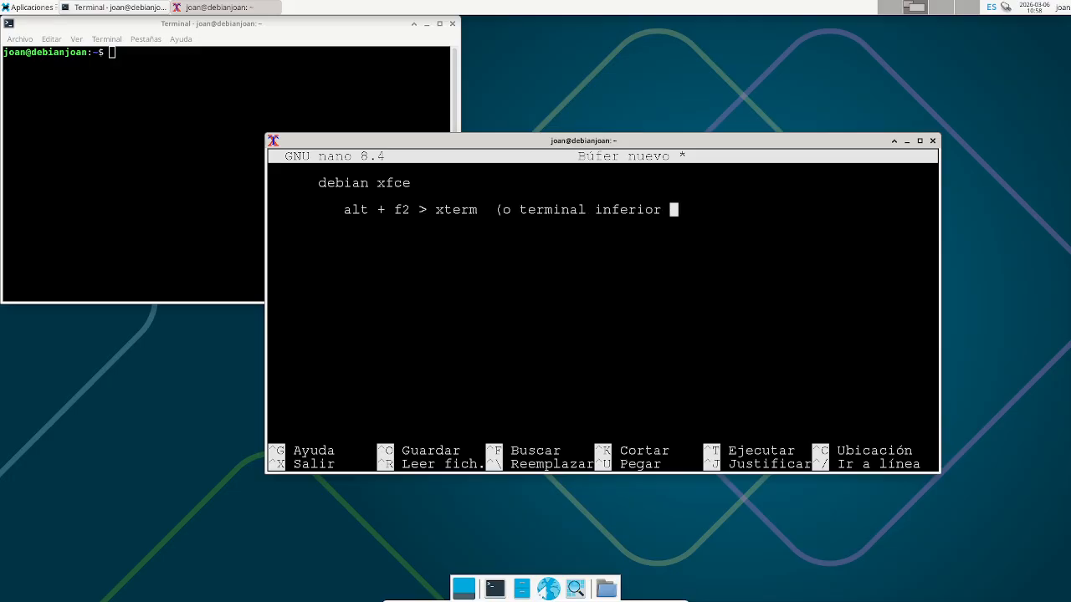
type("de escritorio)")
- Open and close an extra terminal from the dock, then begin a new 'su' line
left_click(495, 589)
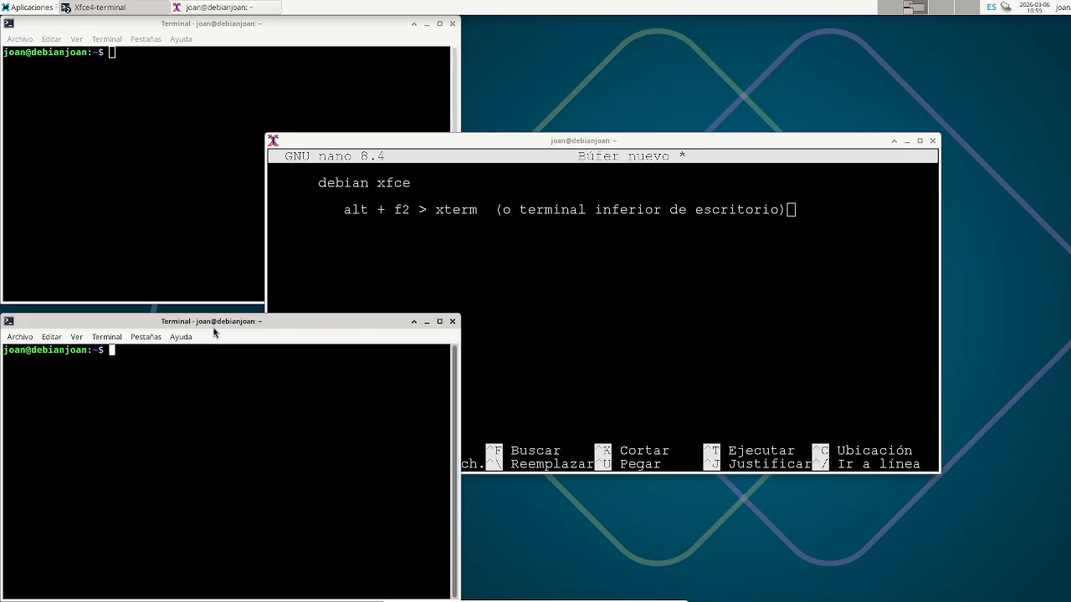
left_click_drag(214, 330, 427, 299)
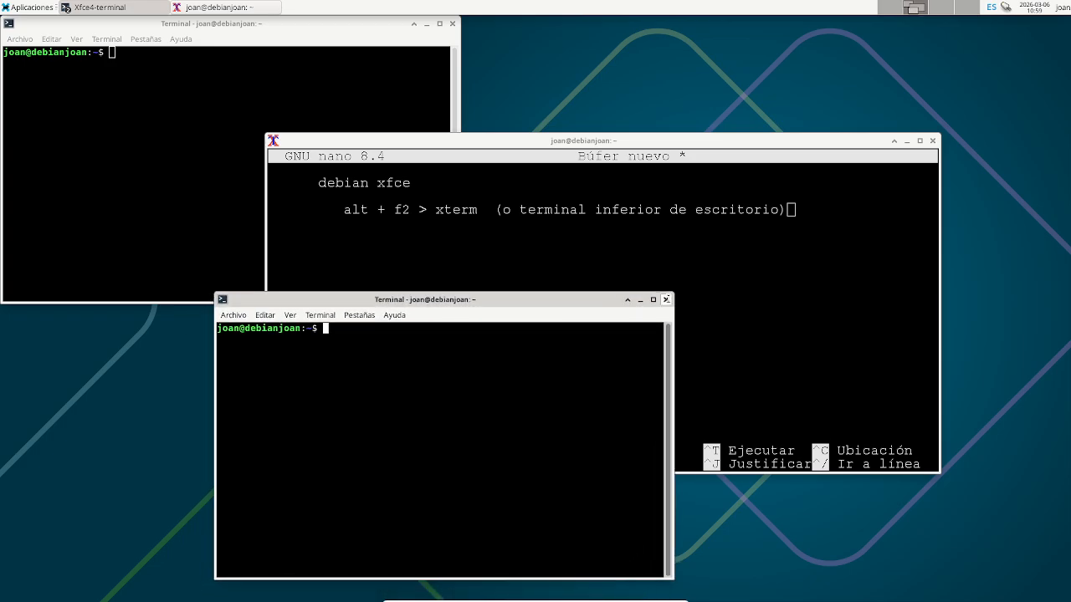
left_click(666, 300)
key("Return")
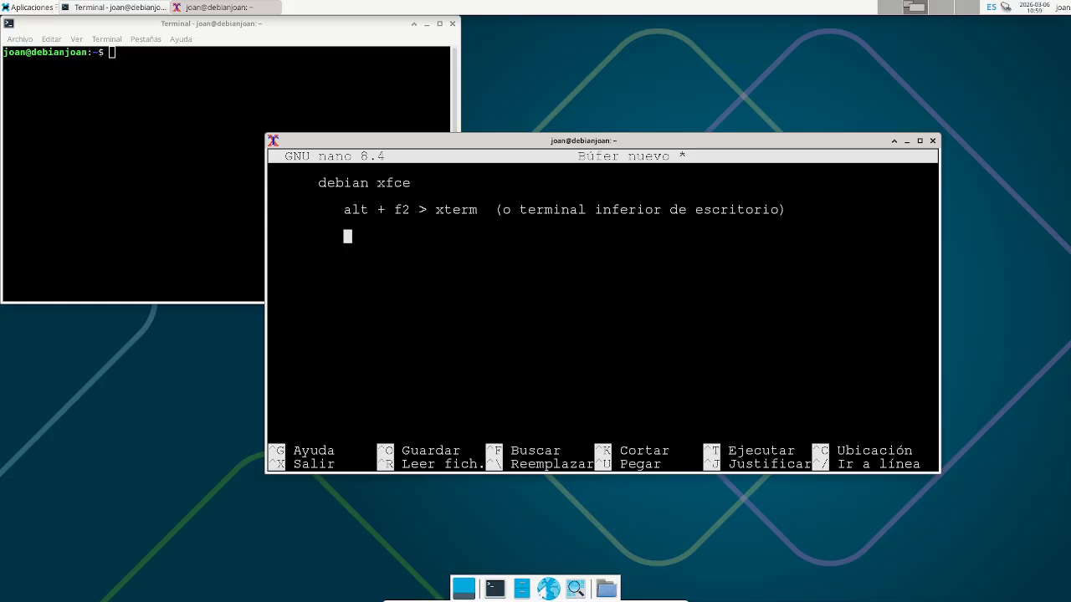
type("su")
- Type 'su + contraseña > entrar en la terminal de root (jefe supremo' in the note
key("BackSpace")
type("u  >")
key("BackSpace")
key("BackSpace")
key("BackSpace")
type("+ contraseña ")
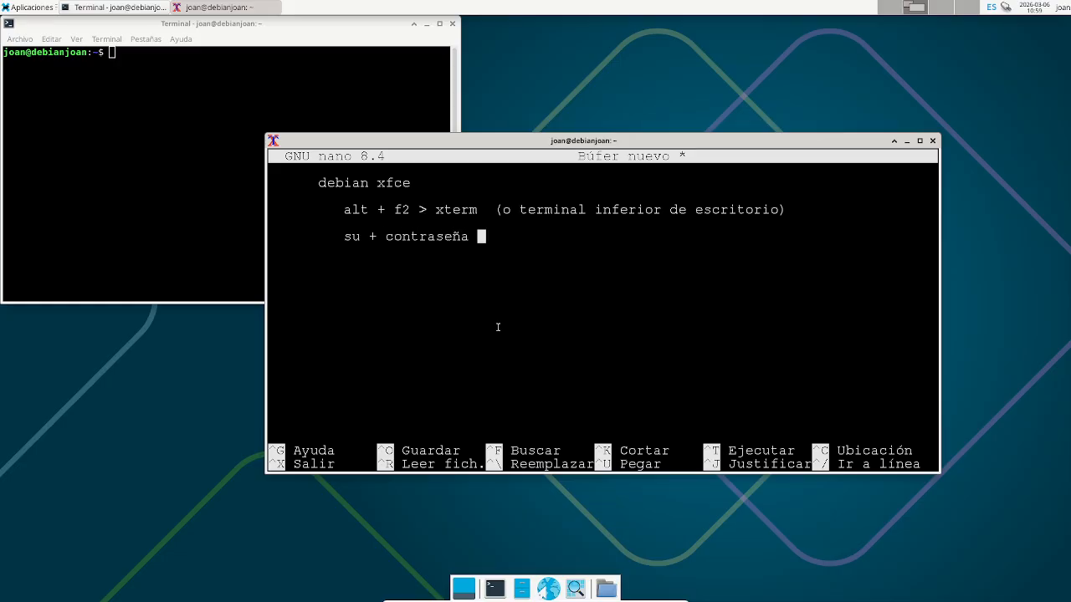
type(">  entre")
key("BackSpace")
type("ar en la termin")
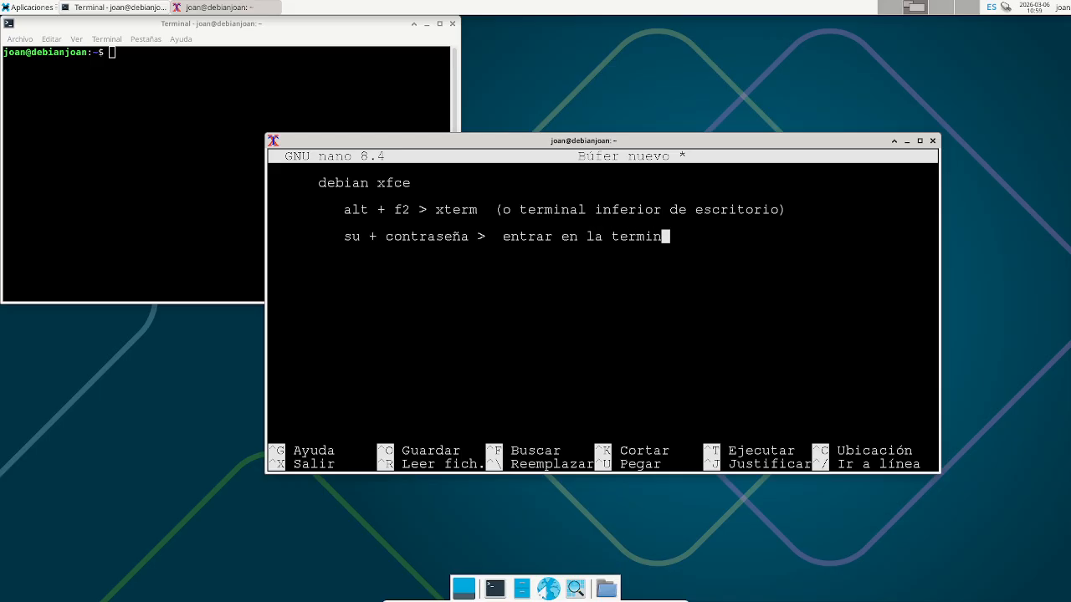
type("al de root (jefe de")
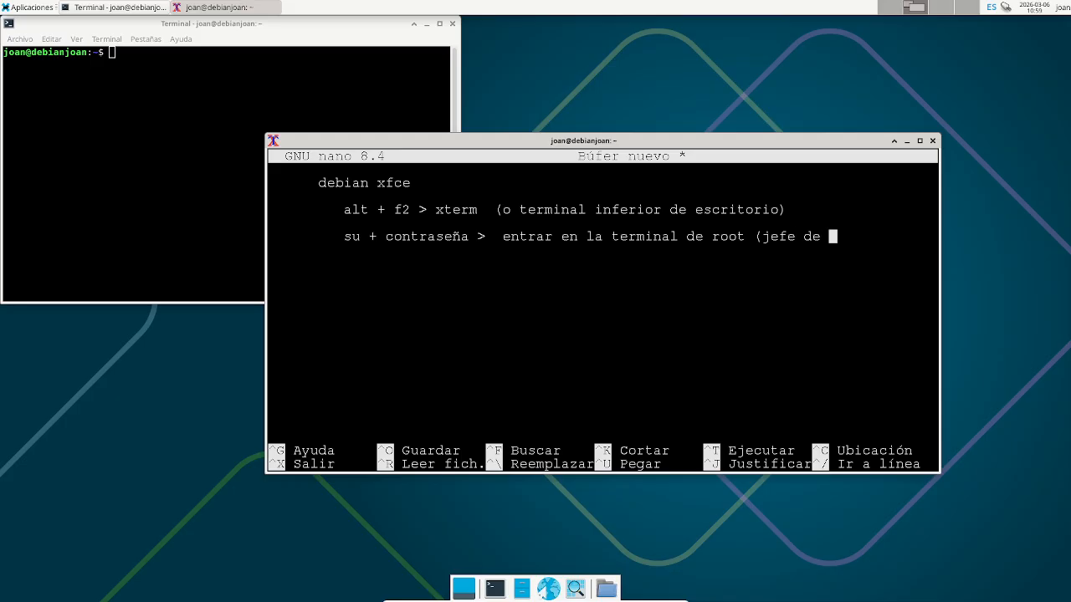
key("BackSpace")
key("BackSpace")
key("BackSpace")
type("sy")
key("BackSpace")
type("upremo")
- Wrap 'del linux)' onto an aligned next line and highlight su
key("Return")
type("del linux)")
key("Left")
key("Left")
key("Left")
key("Left")
key("Left")
key("Left")
key("Left")
key("Left")
key("Left")
key("Left")
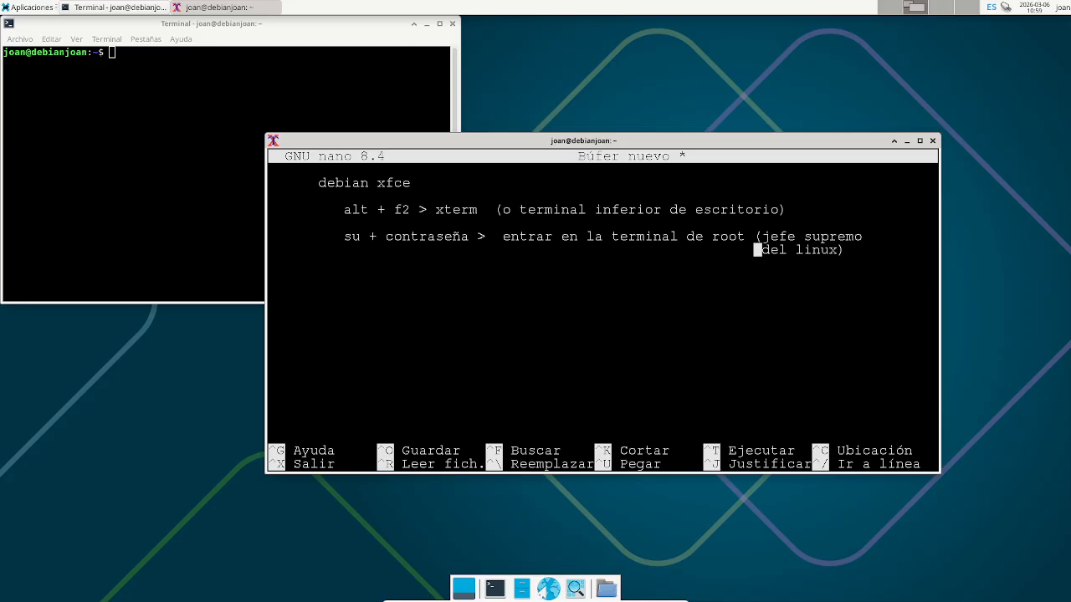
key("End")
key("Left")
key("ctrl+Left")
key("ctrl+Left")
key("Left")
key("Left")
key("Delete")
key("Down")
left_click_drag(345, 236, 361, 236)
- Add the line '/sbin/fdisk -l: Estamos en un sistema mbr dos' to the note
left_click(862, 249)
key("Return")
type("/sbin/fdisl")
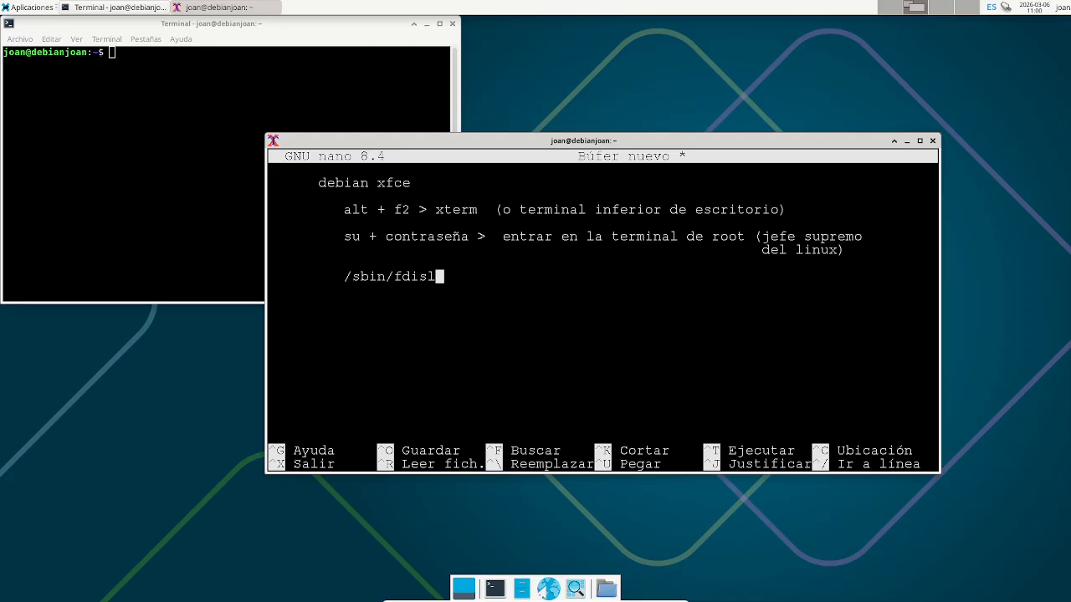
key("BackSpace")
type("k -l")
key("Left")
key("Left")
key("Right")
key("Right")
type(": Estamos en un sis")
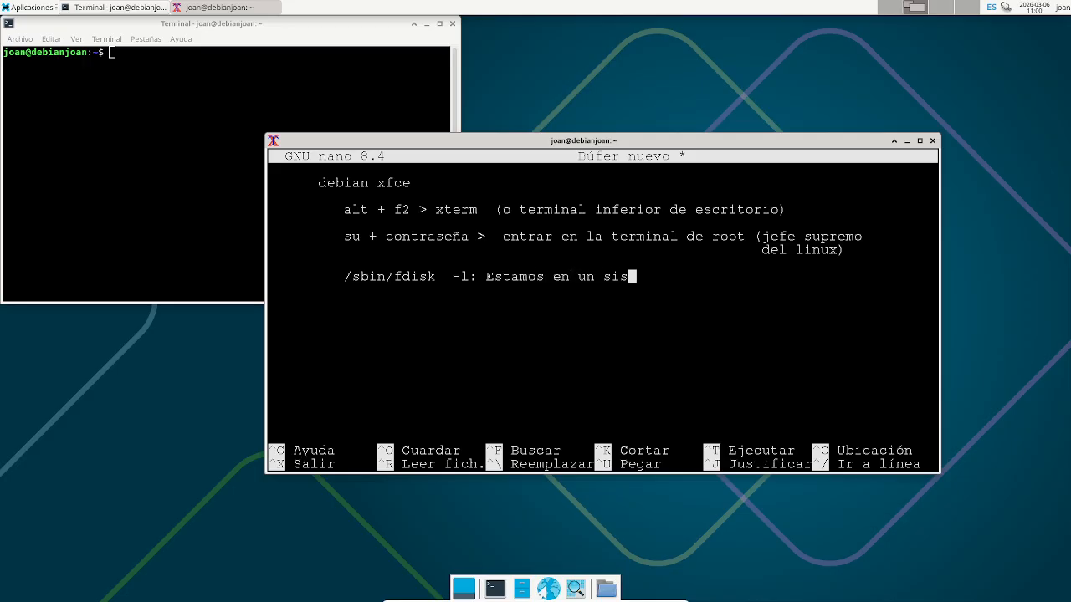
type("tema mbr  dos")
- Add an aligned 'Estamos en un sistema gpt gpt' line beneath it
key("Return")
key("BackSpace")
key("BackSpace")
type("Estamos ")
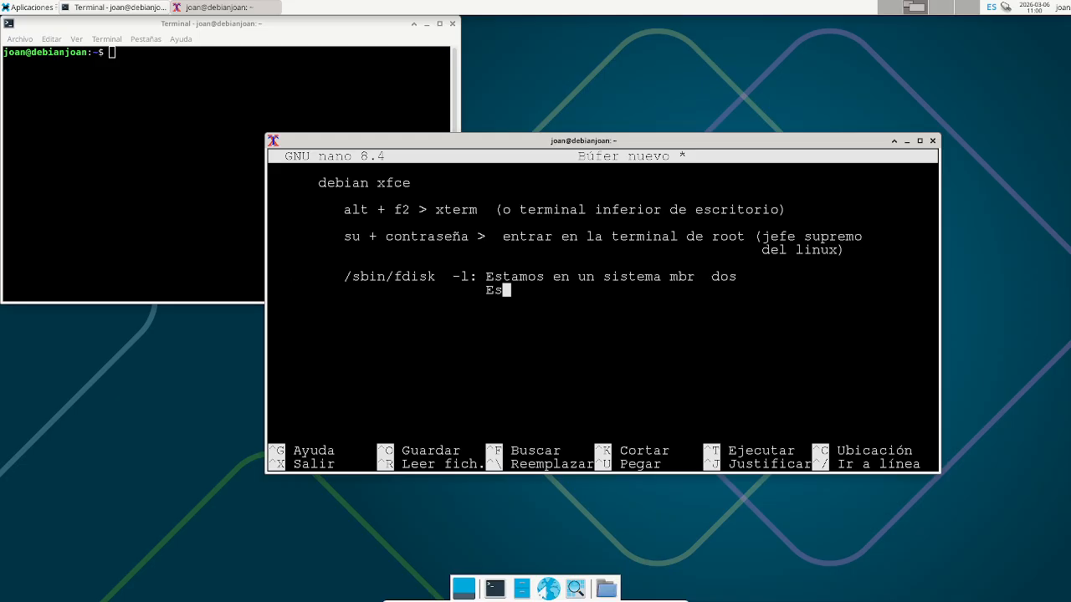
type("en un sistema gpt ")
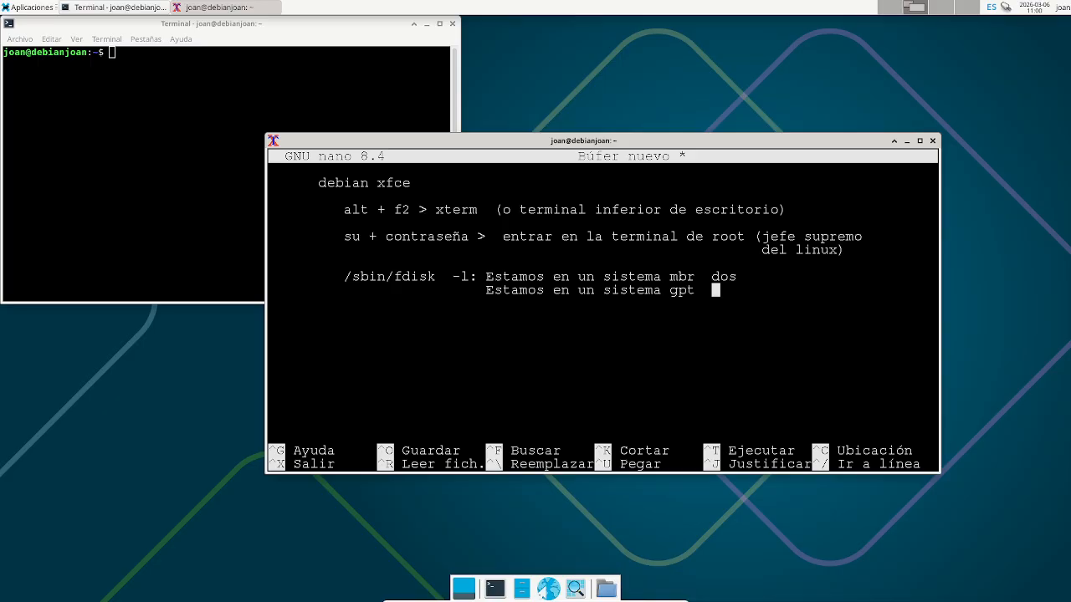
type(" gpt")
key("Return")
key("Return")
- Close the spare terminal and launch xterm with a larger font, moved to the left
left_click(452, 23)
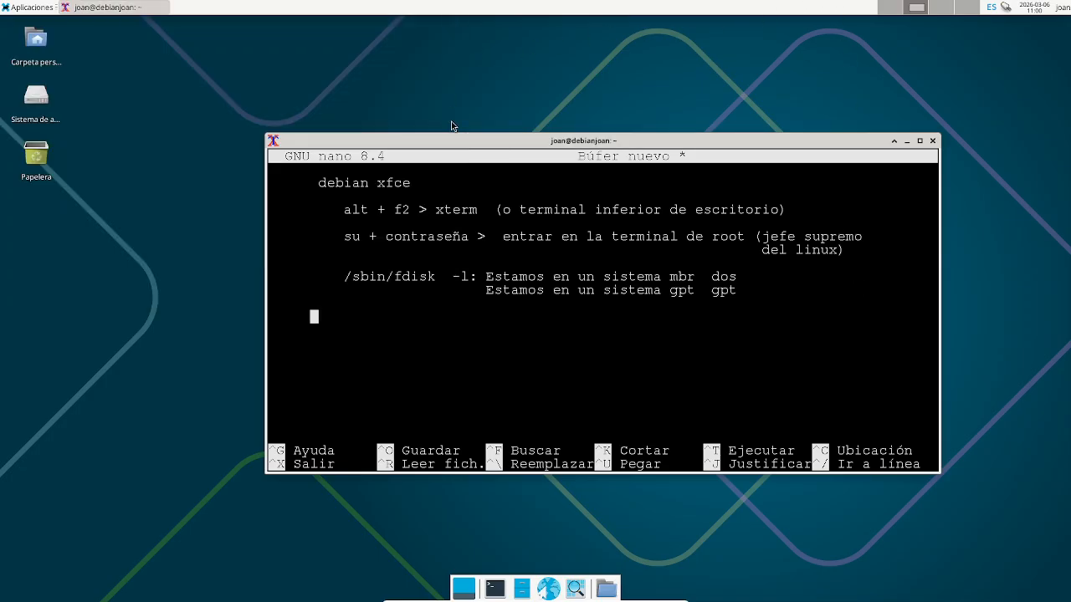
left_click_drag(461, 140, 582, 90)
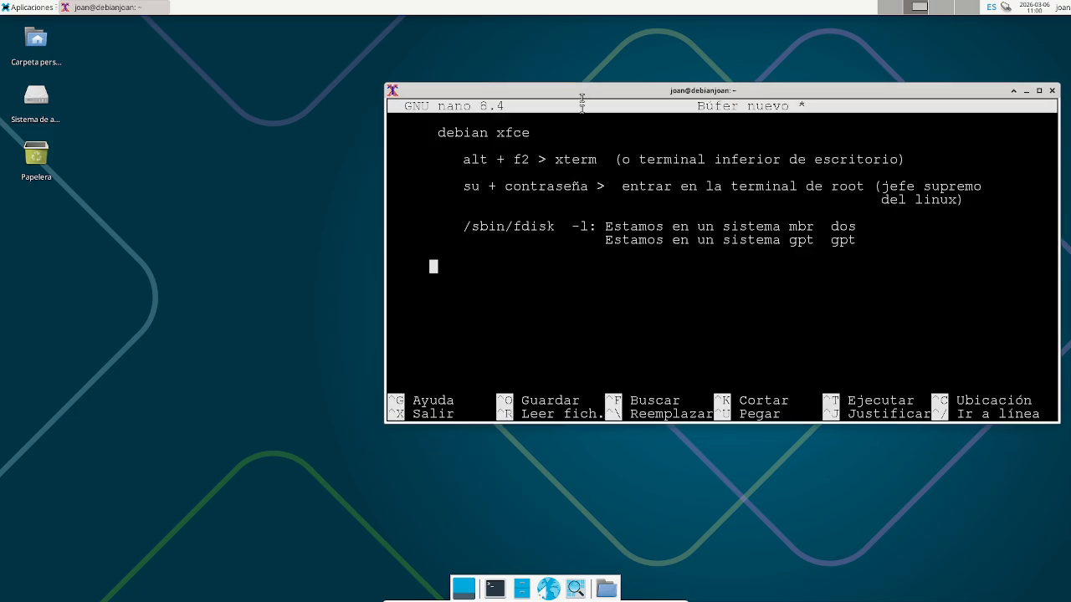
left_click(237, 293)
key("alt+F2")
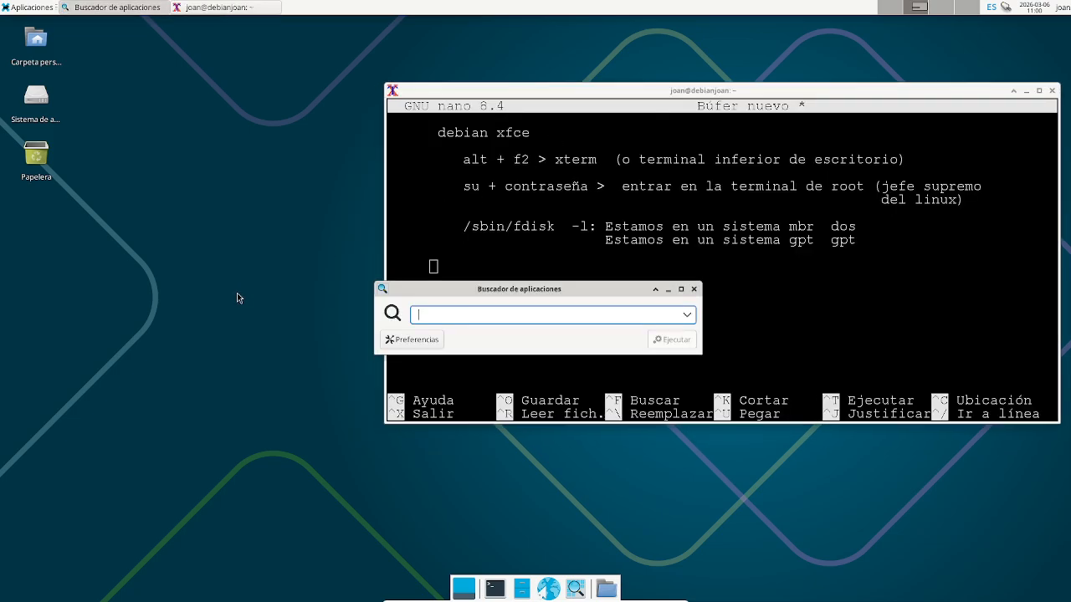
type("xterm")
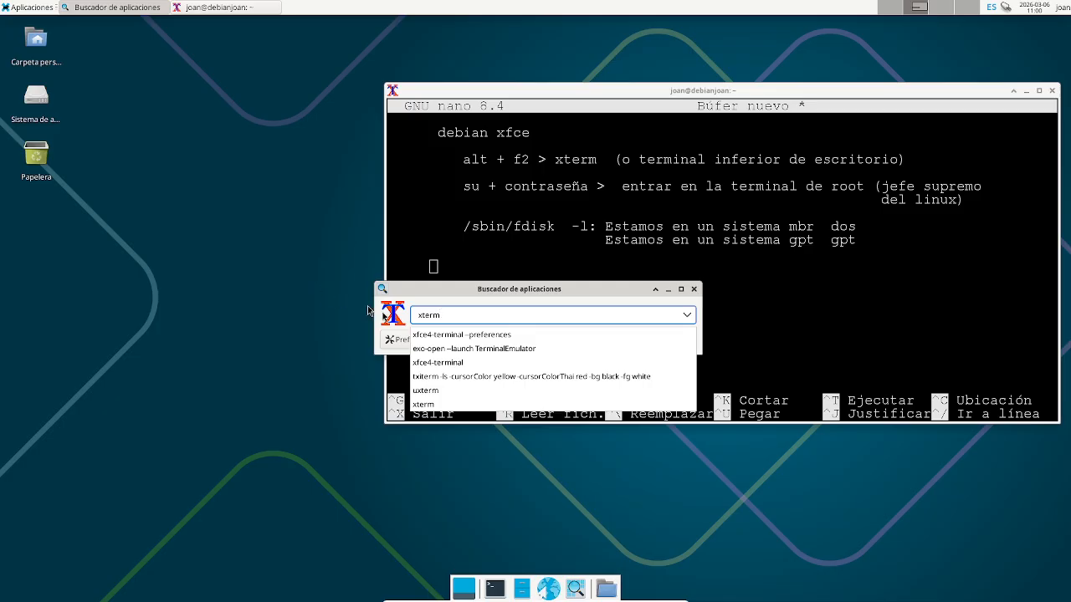
key("Return")
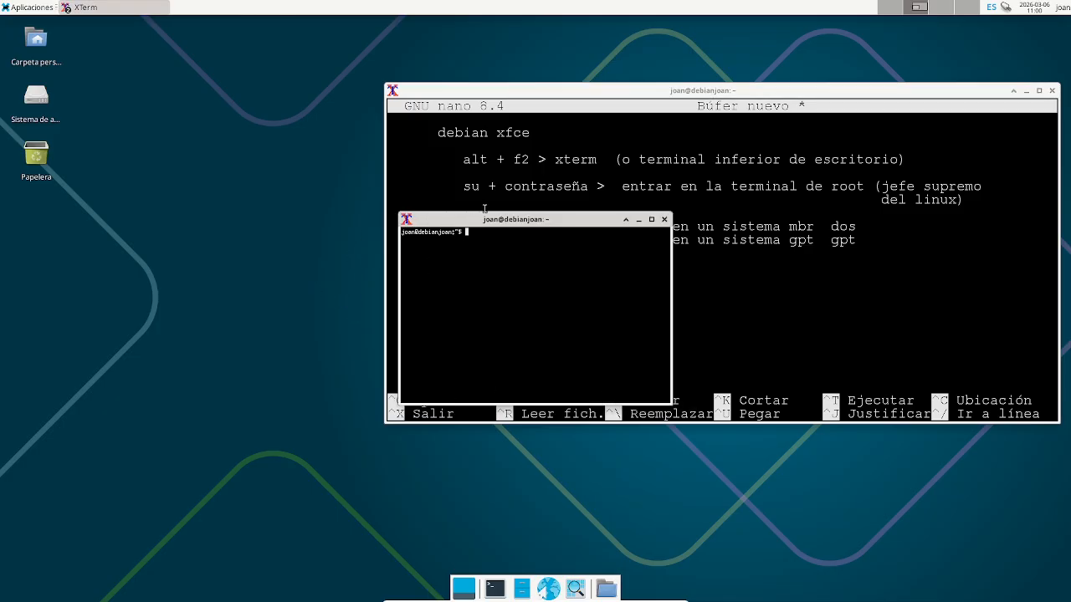
right_click(539, 279)
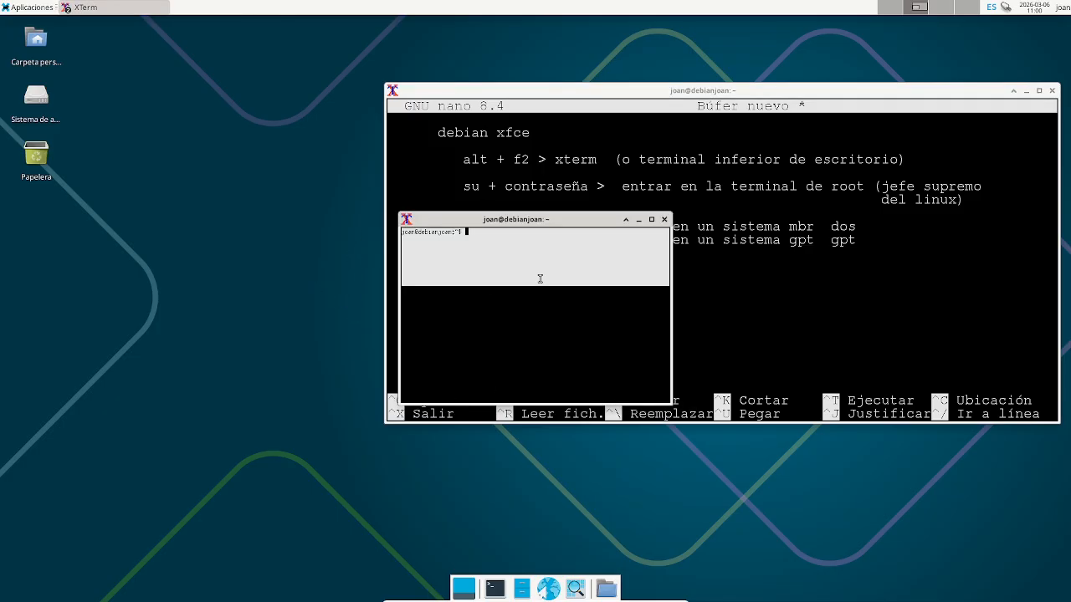
right_click(544, 288, "ctrl")
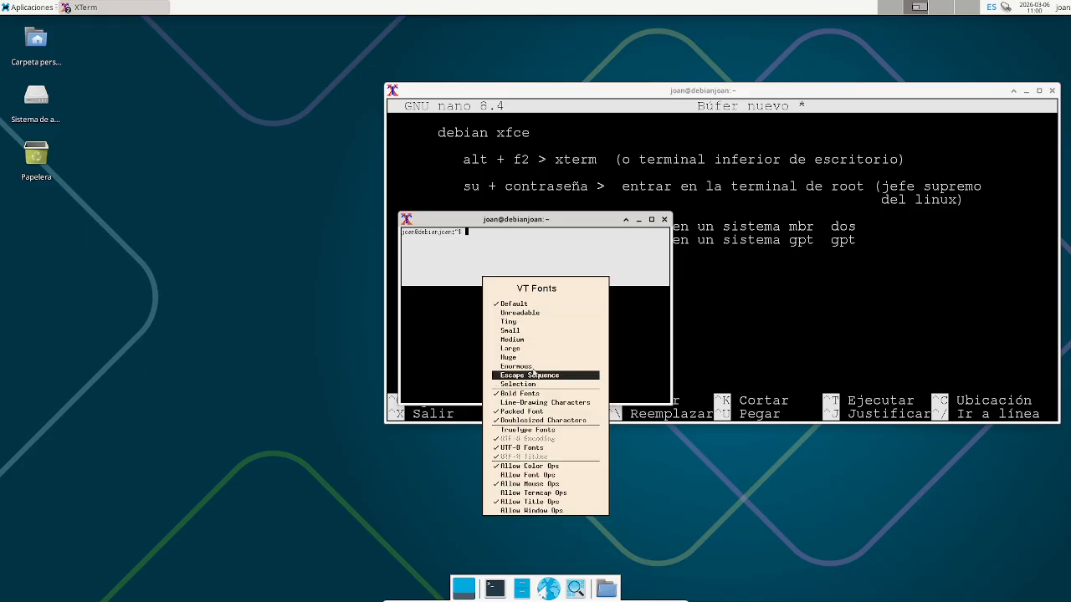
left_click(535, 368)
left_click_drag(586, 225, 220, 204)
- Become root with su, clear the screen, and type /sbin/fdisk -l
type("su")
key("Return")
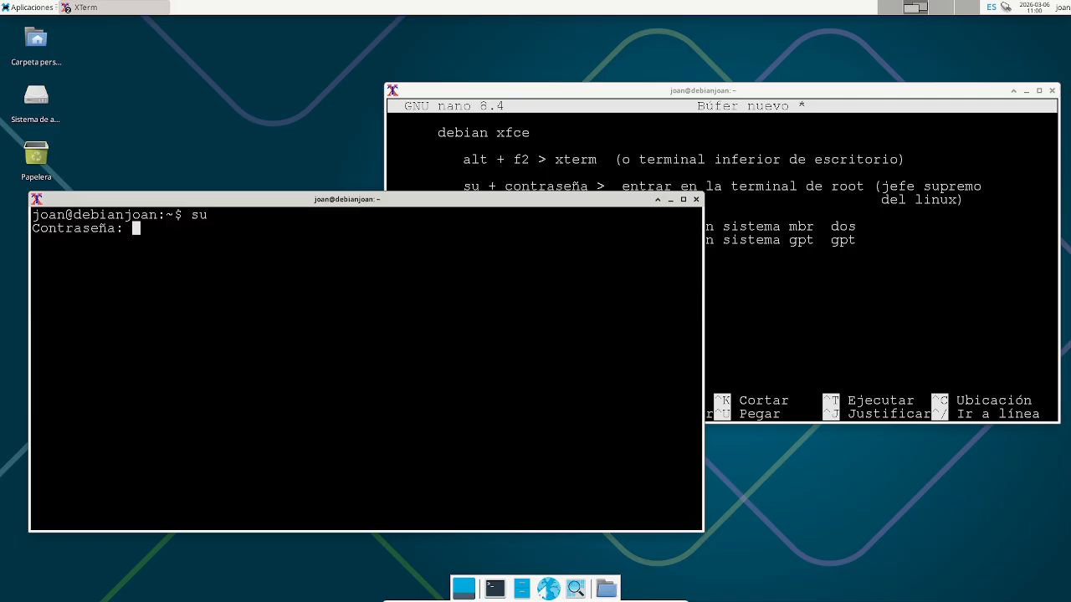
key("Return")
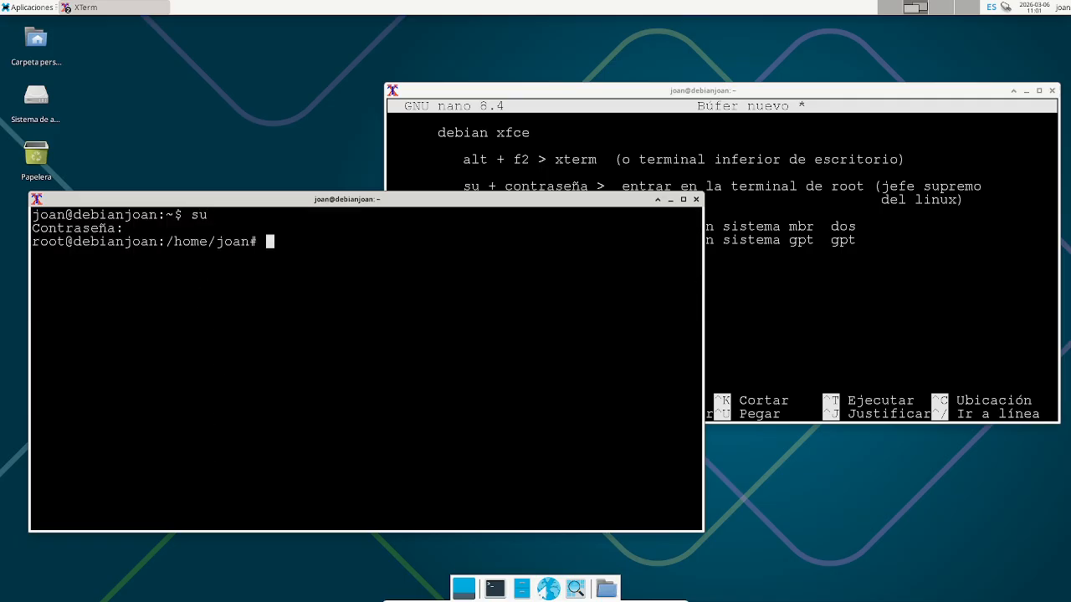
type("clear")
key("Return")
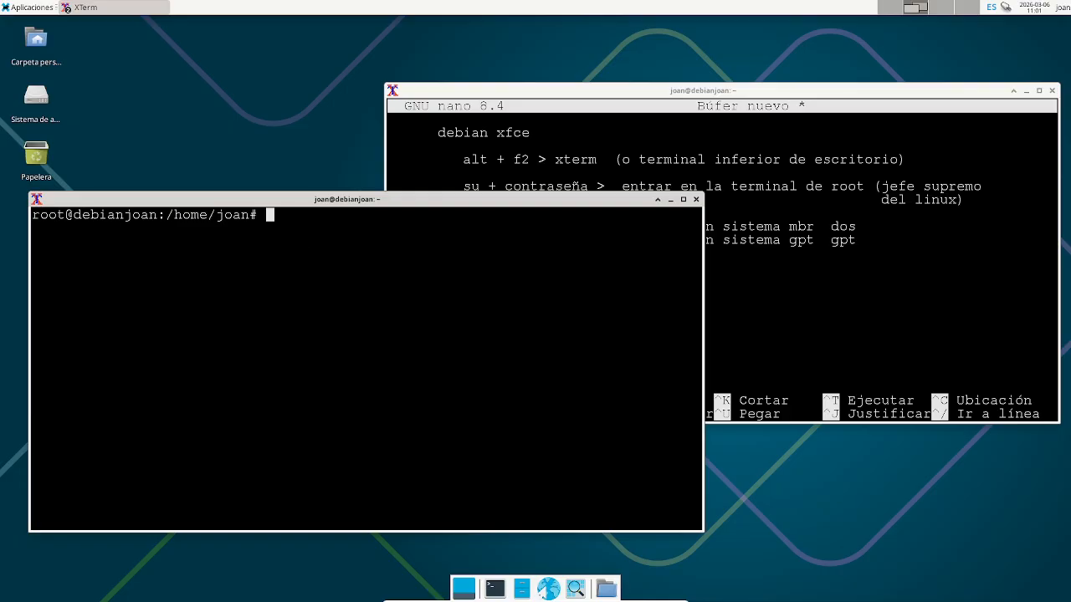
type("/sbin/fdisk -l")
- Run /sbin/fdisk -l, move the xterm up, and highlight the sda1, sda2, sda5 rows and /dev/sda line
key("Return")
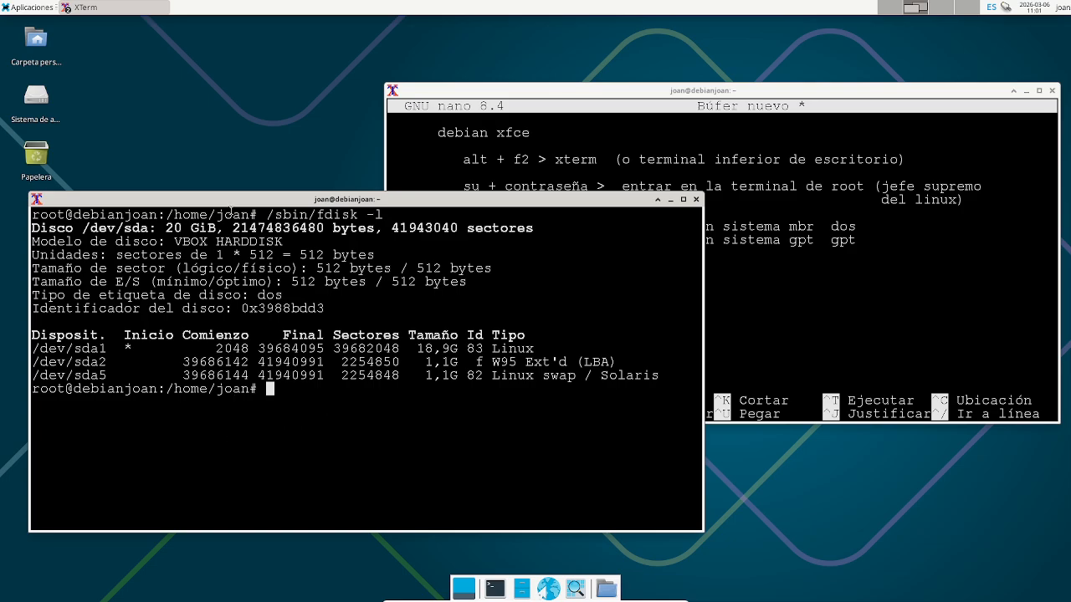
left_click_drag(234, 199, 309, 88)
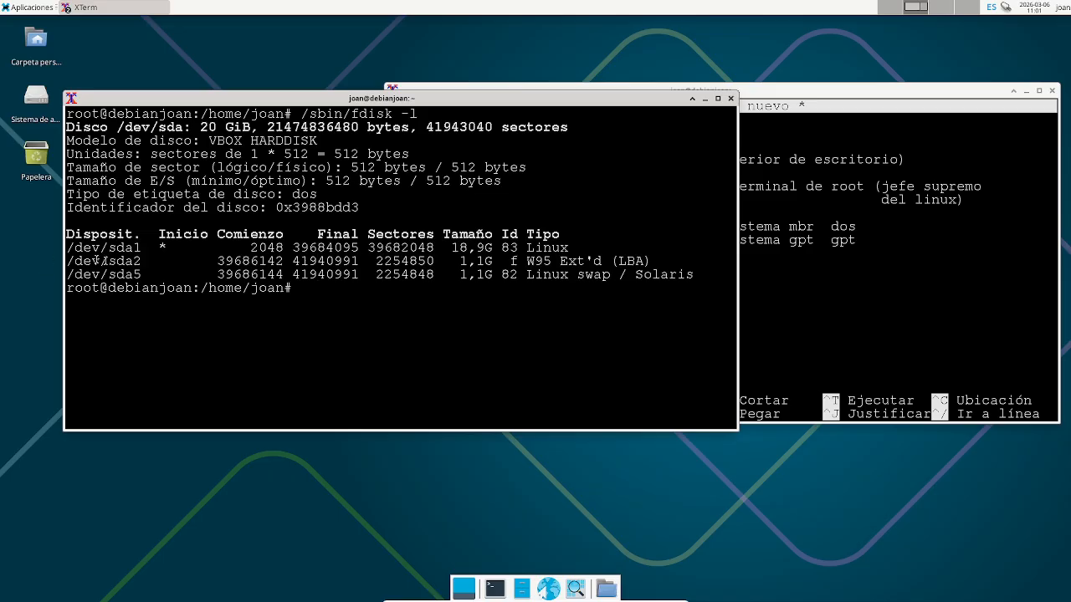
left_click_drag(67, 248, 724, 278)
left_click(634, 316)
left_click(450, 324)
left_click_drag(69, 249, 708, 277)
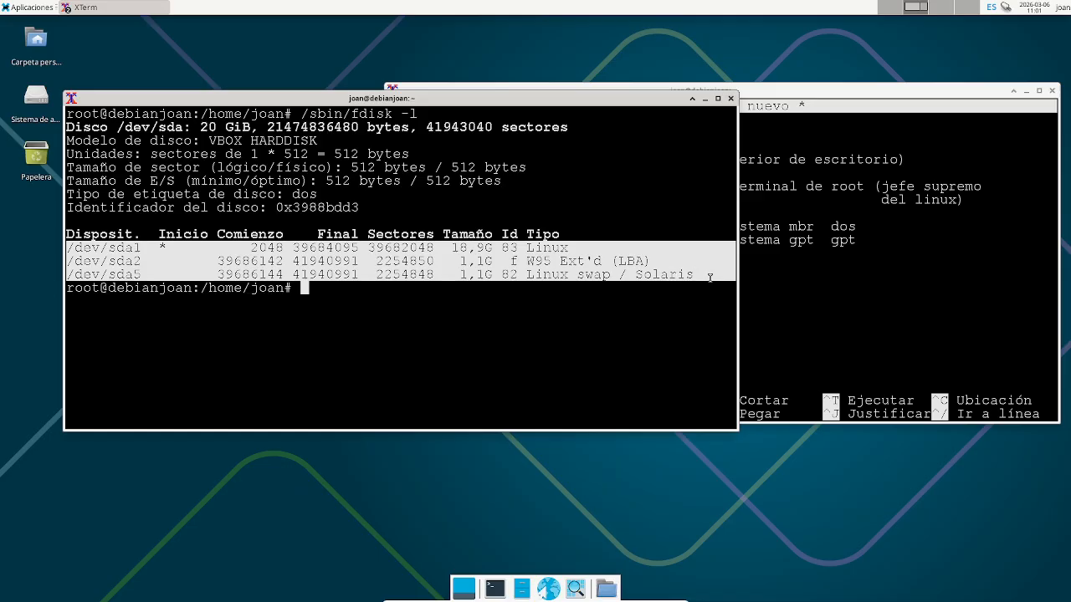
left_click(338, 259)
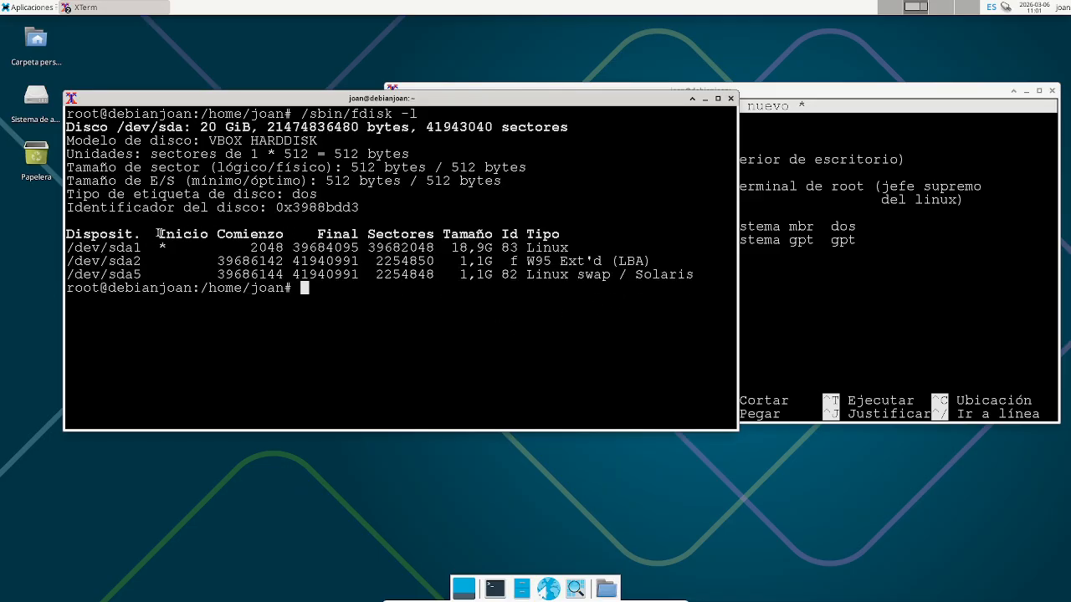
left_click_drag(70, 248, 719, 276)
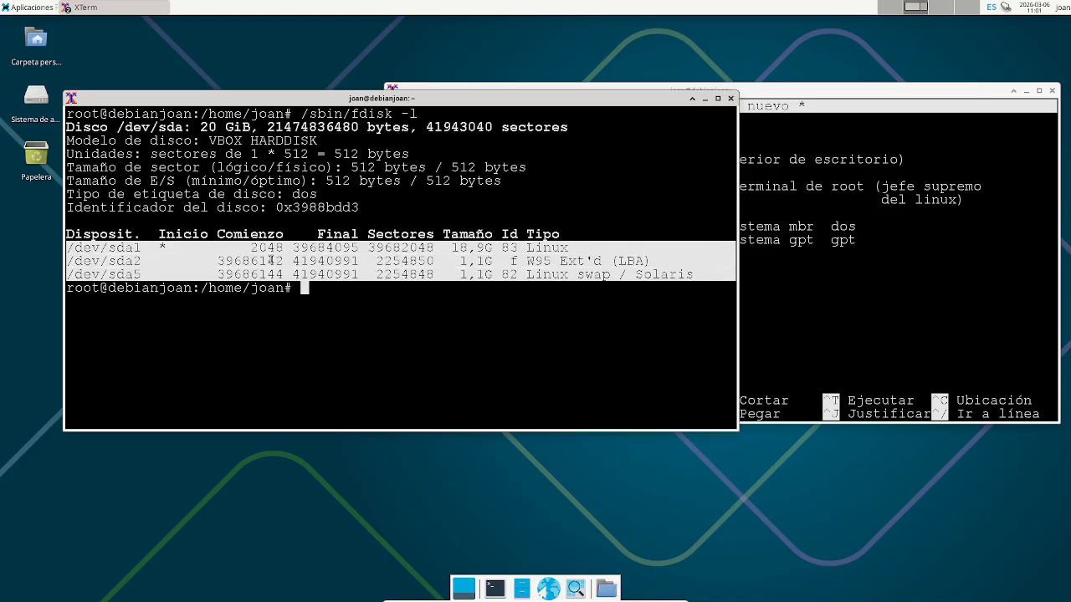
left_click(121, 123)
left_click_drag(121, 124, 193, 132)
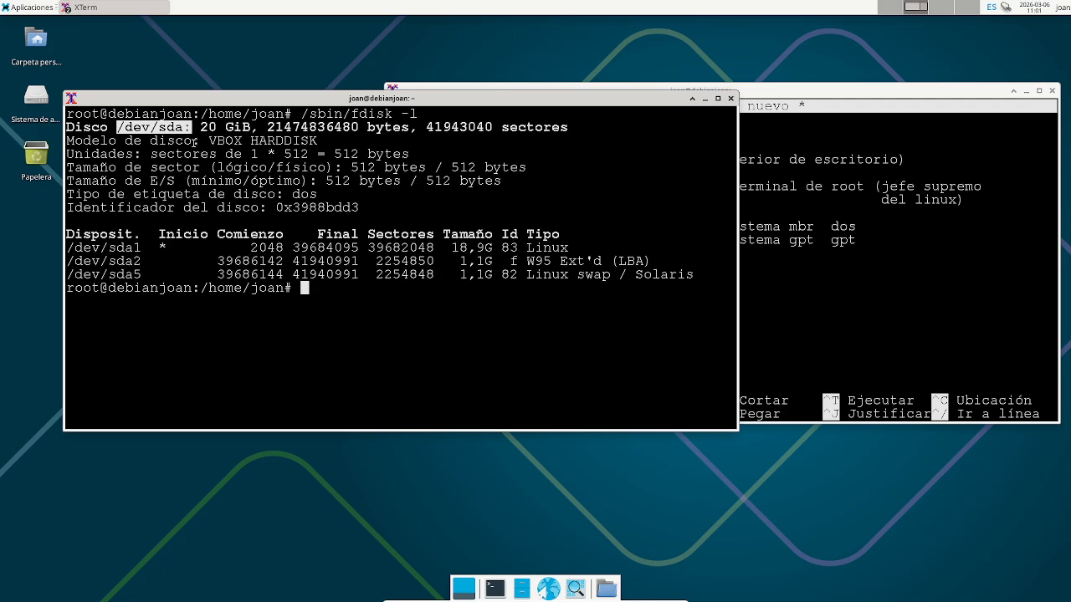
left_click_drag(67, 247, 591, 245)
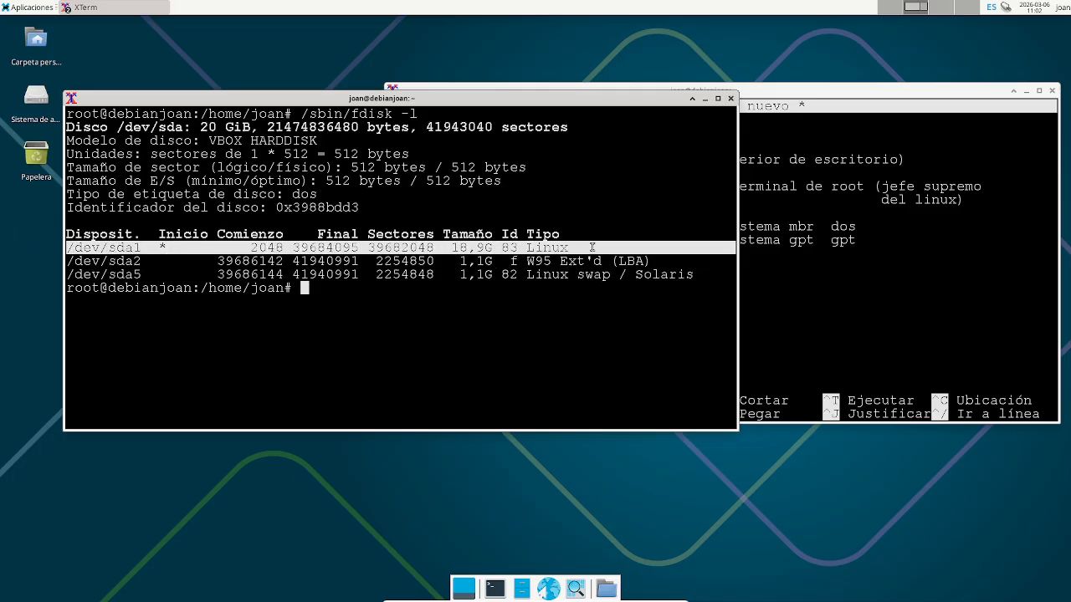
left_click(147, 259)
left_click_drag(67, 249, 616, 245)
left_click_drag(117, 127, 328, 127)
left_click_drag(324, 140, 323, 140)
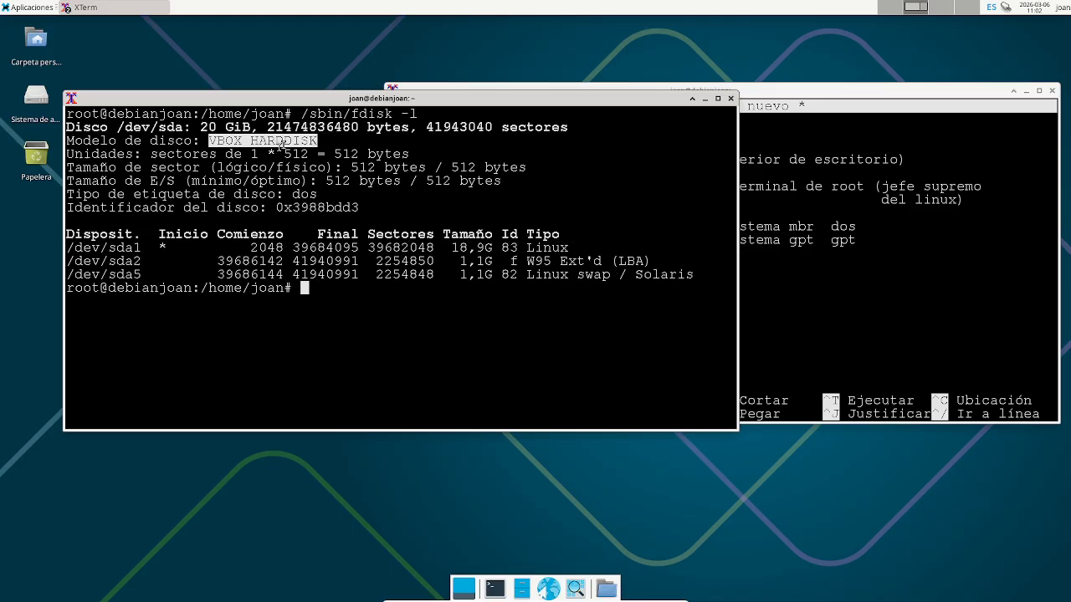
left_click_drag(208, 140, 341, 142)
left_click_drag(66, 274, 696, 276)
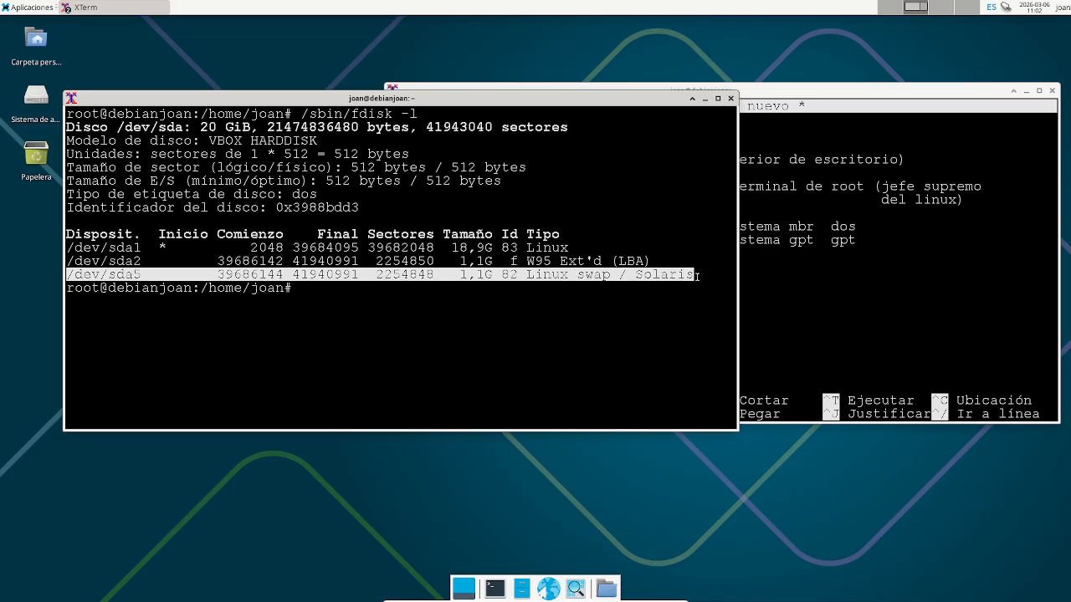
mouse_move(696, 276)
left_mouse_down()
mouse_move(676, 276)
mouse_move(685, 285)
mouse_move(686, 275)
left_mouse_up()
left_click_drag(71, 191, 325, 191)
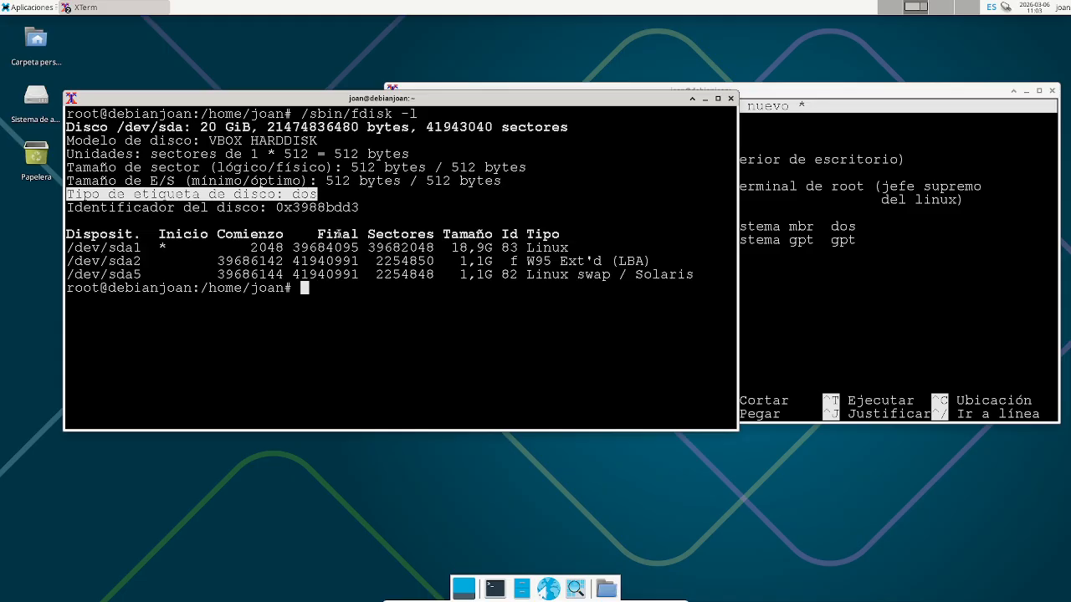
left_click(307, 301)
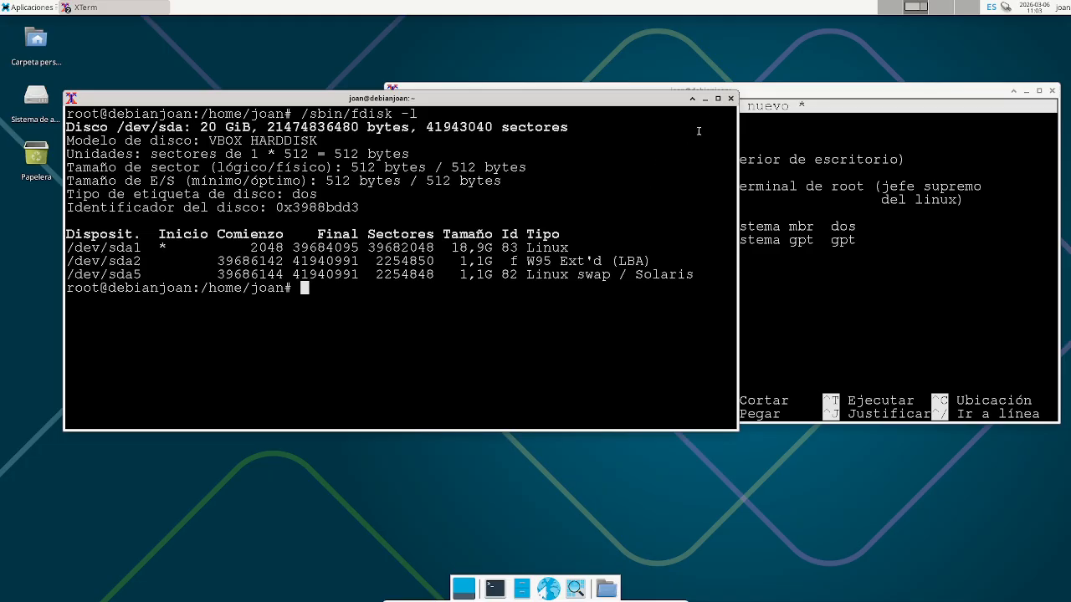
- Close the xterm, note 'clear: dentro de la terminal limpio la pantalla de comandos' in nano, and leave full screen
left_click(731, 99)
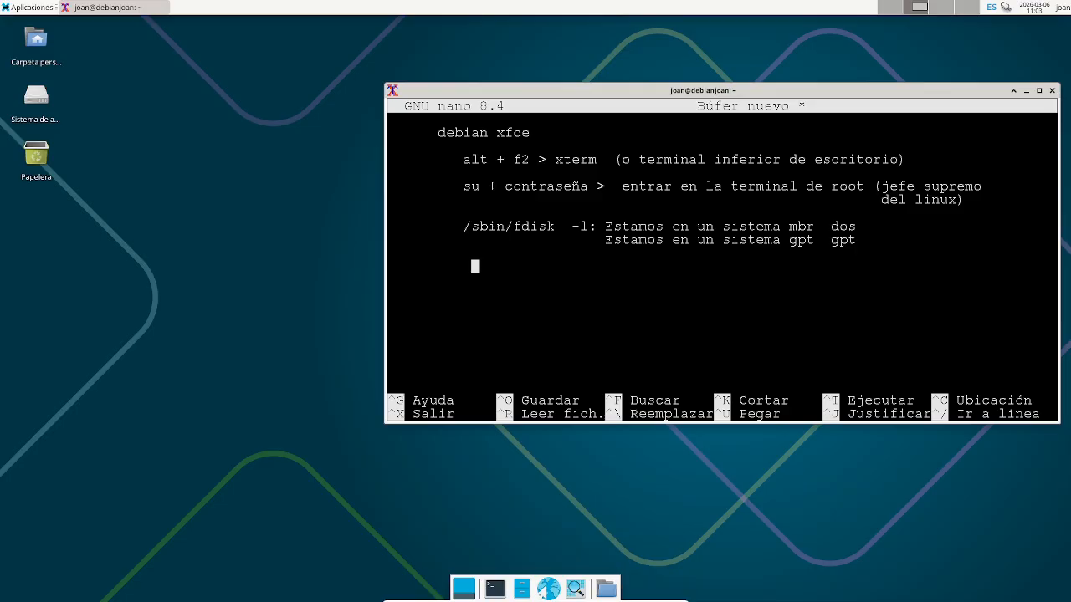
key("BackSpace")
type("cat")
key("BackSpace")
key("BackSpace")
key("BackSpace")
type("l")
key("BackSpace")
type("clear: dentro de l")
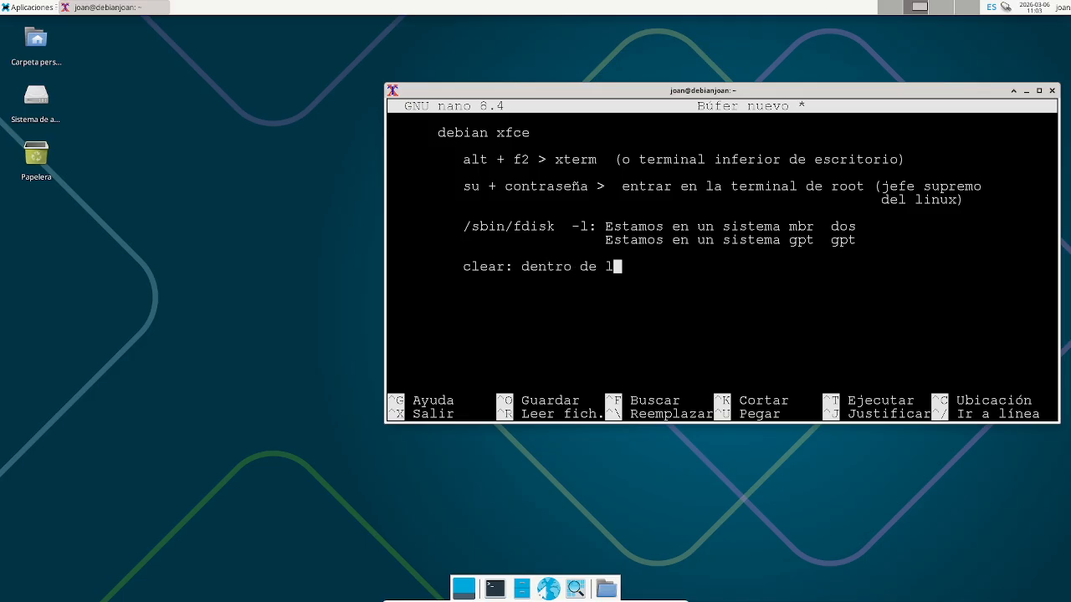
type("a terminal limpio la p")
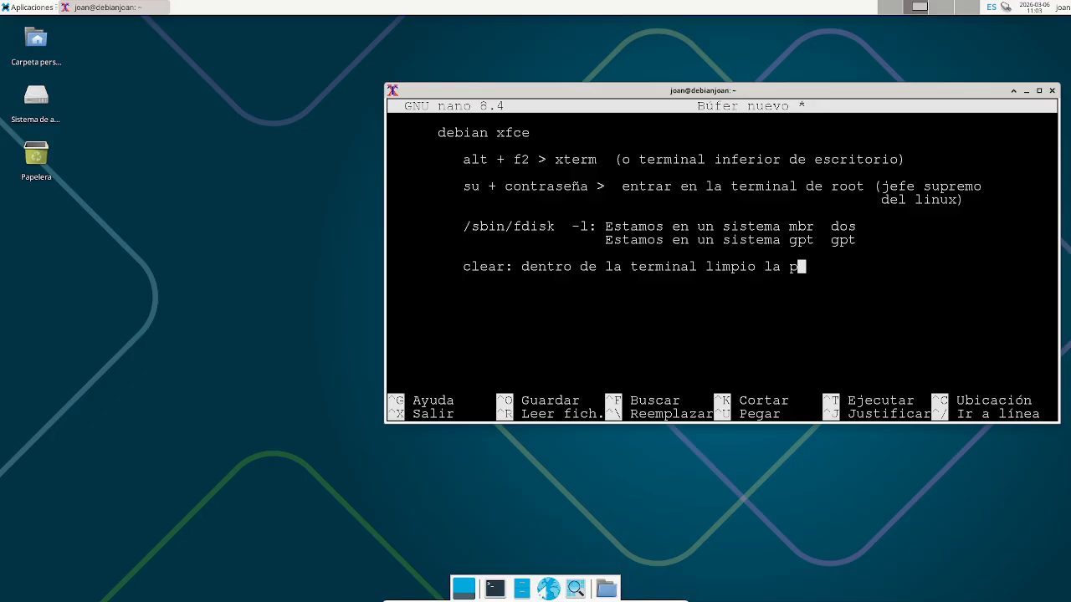
type("antalla de com")
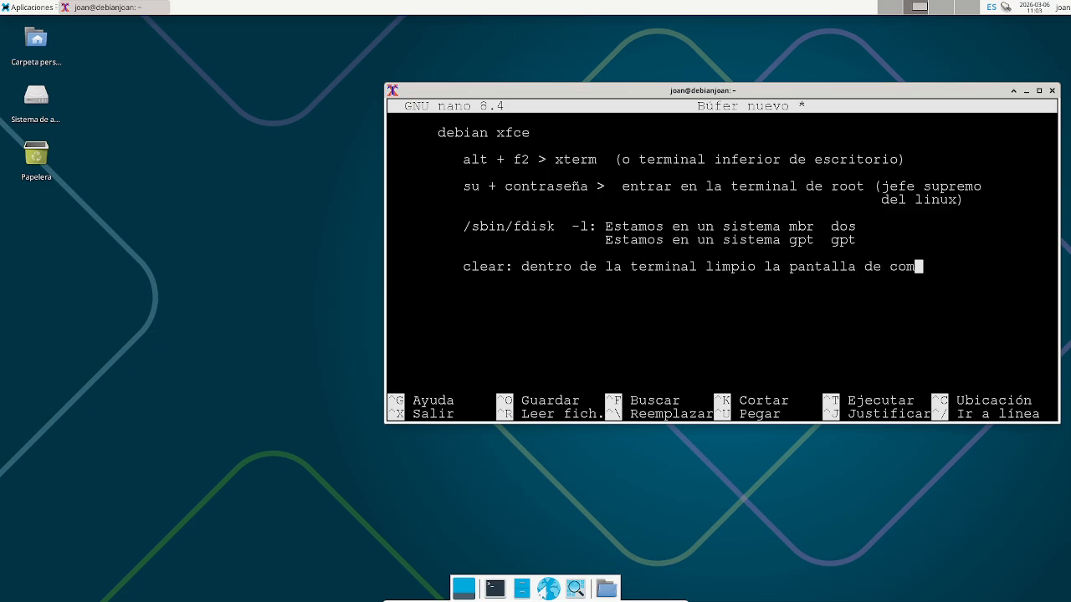
type("andos")
mouse_move(578, 600)
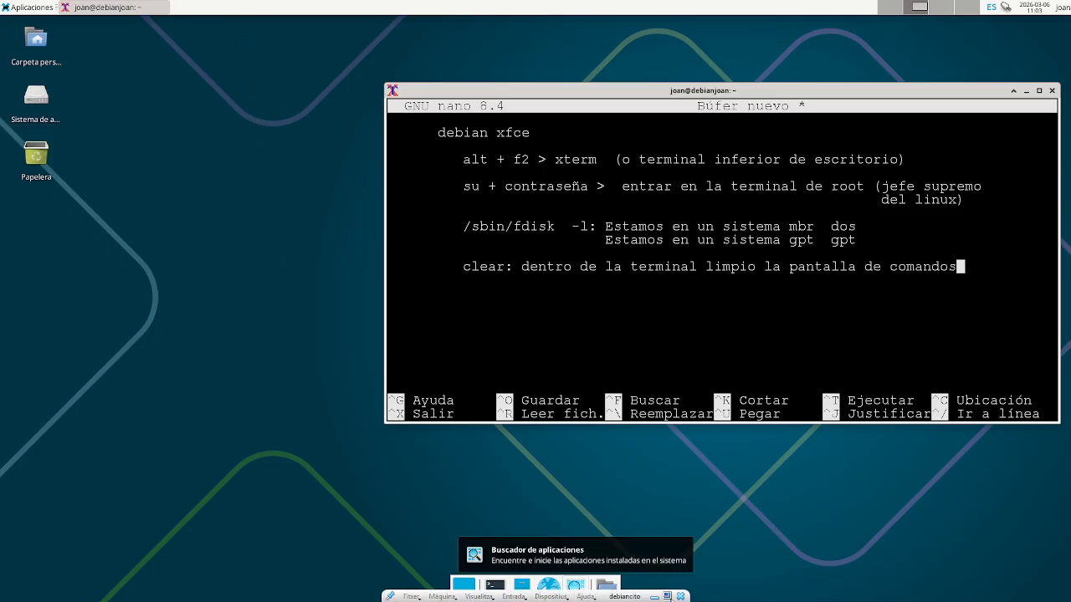
left_click(670, 596)
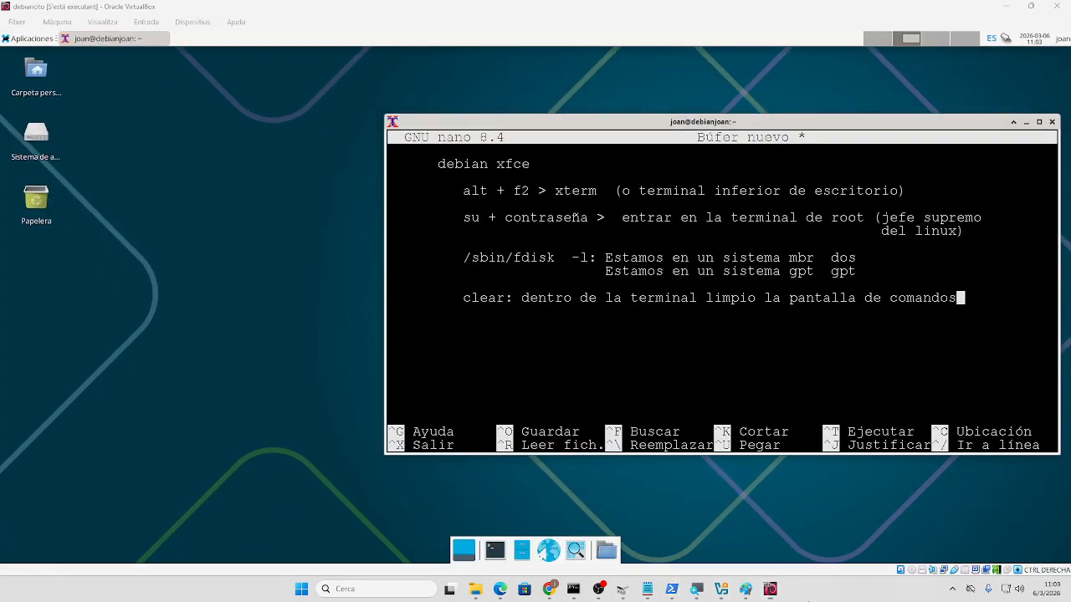
- Copy the name debian-live-13.3.0-amd64-xfce from the ISO in the downloads folder, then bring Edge forward
left_click(484, 594)
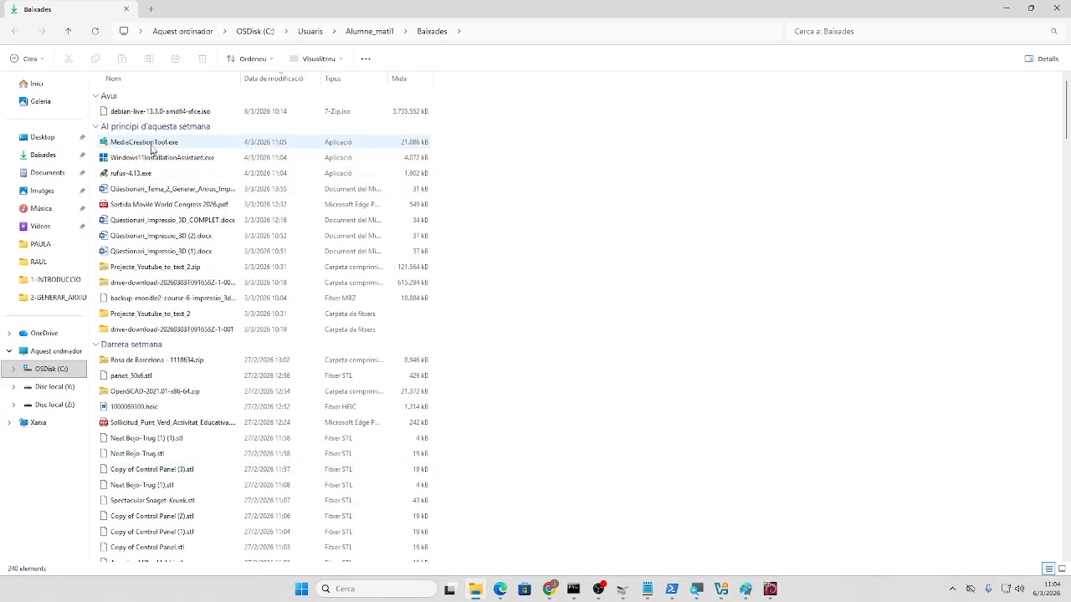
left_click(158, 113)
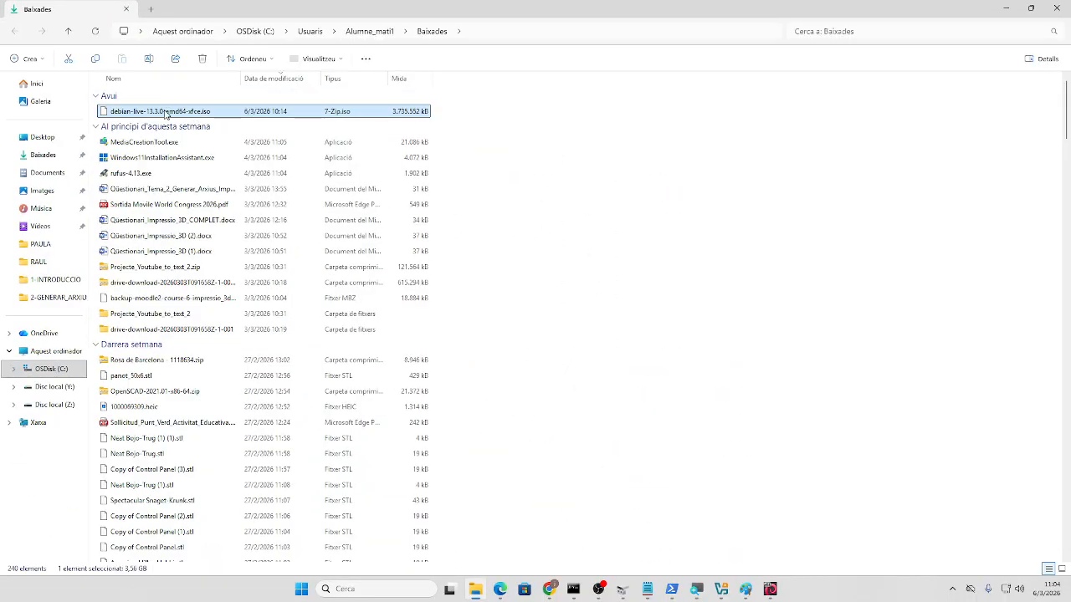
right_click(175, 111)
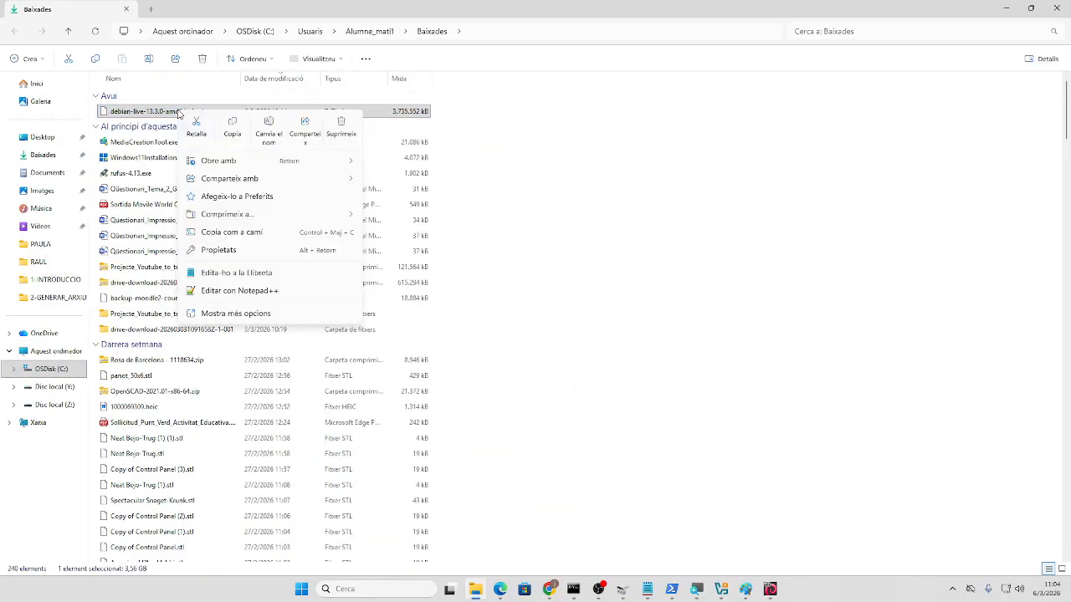
left_click(240, 323)
left_click(231, 348)
key("ctrl+c")
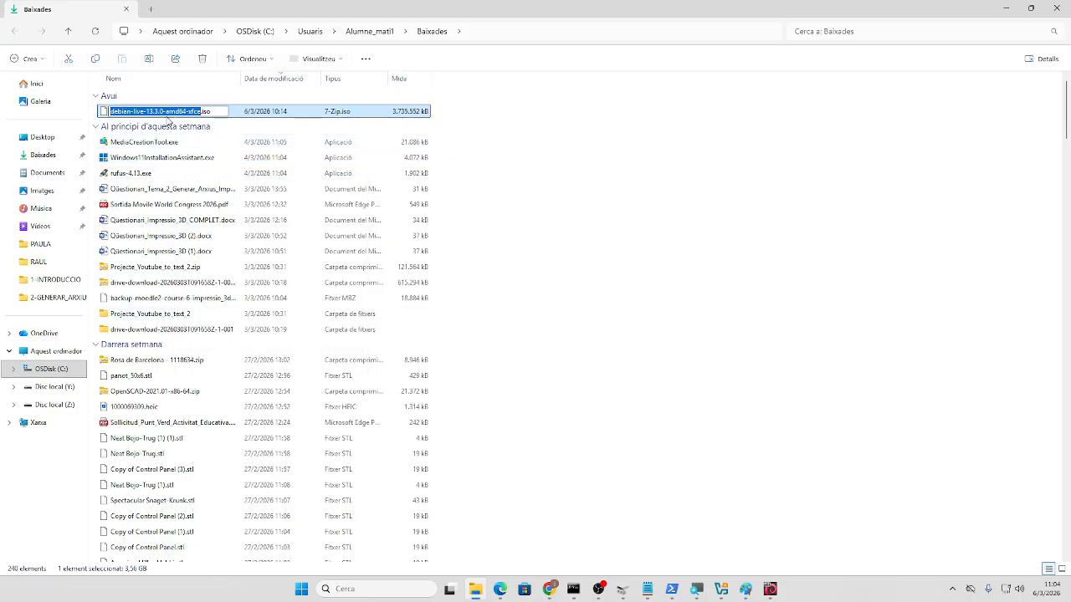
right_click(167, 111)
left_click(209, 145)
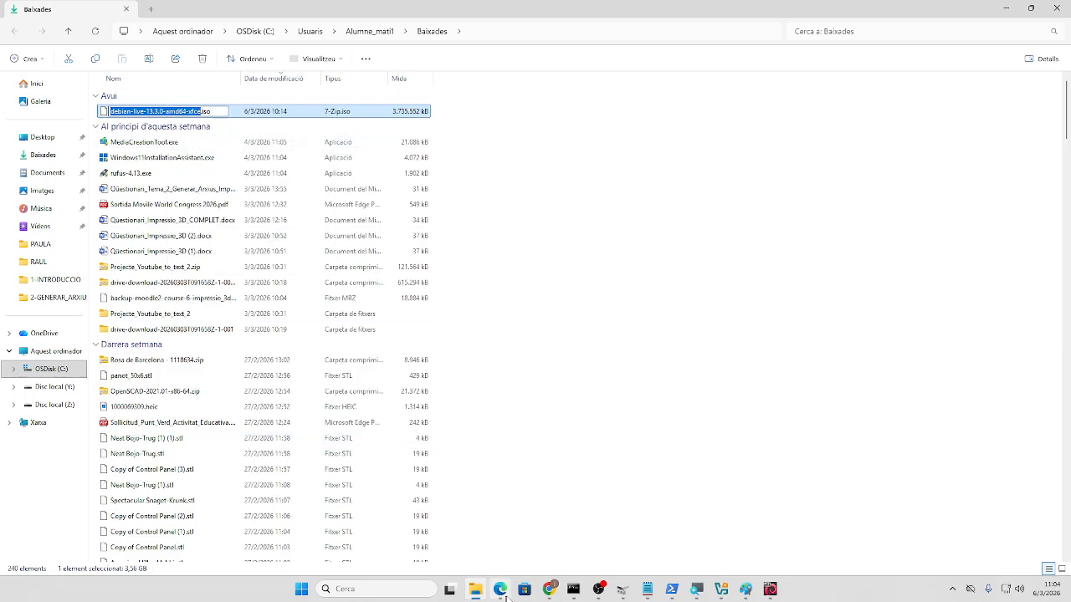
left_click(501, 589)
right_click(501, 589)
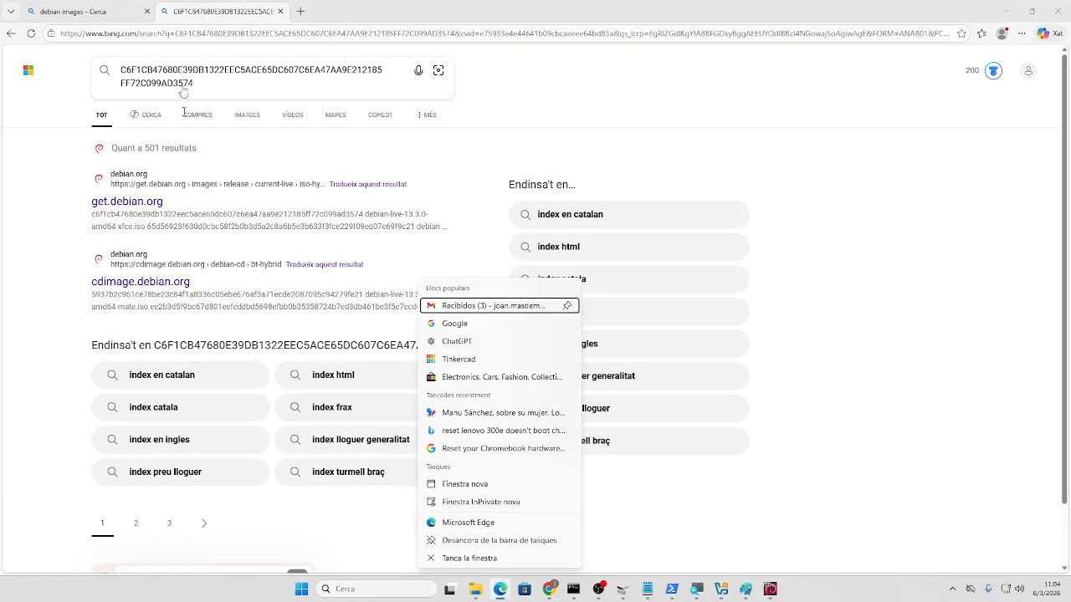
- Switch through the browser windows to the BigBlueButton virtual classroom tab
left_click(98, 20)
mouse_move(551, 596)
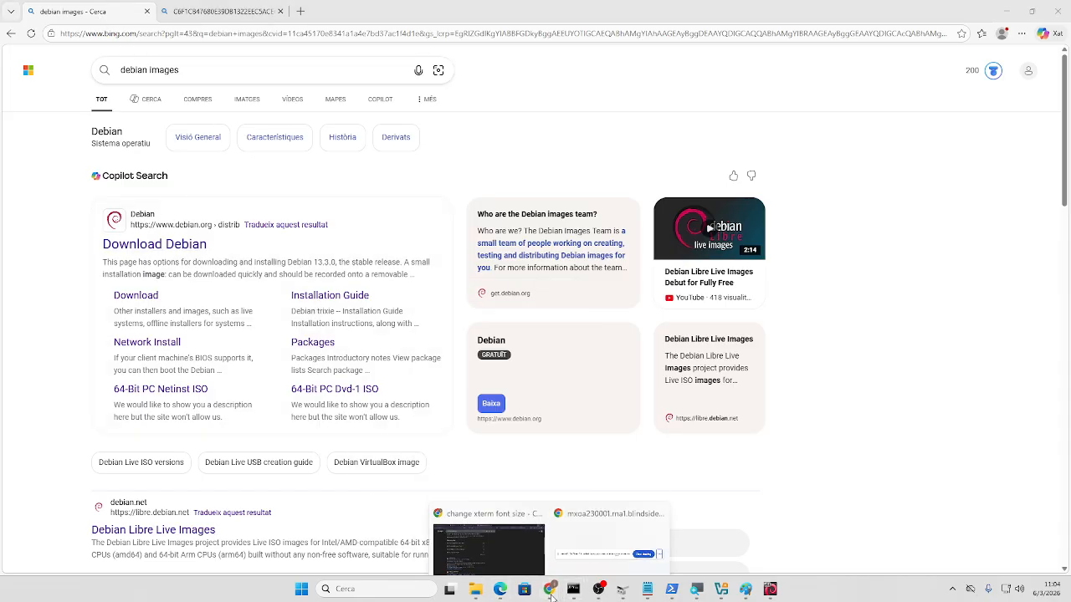
left_click(476, 551)
left_click(336, 11)
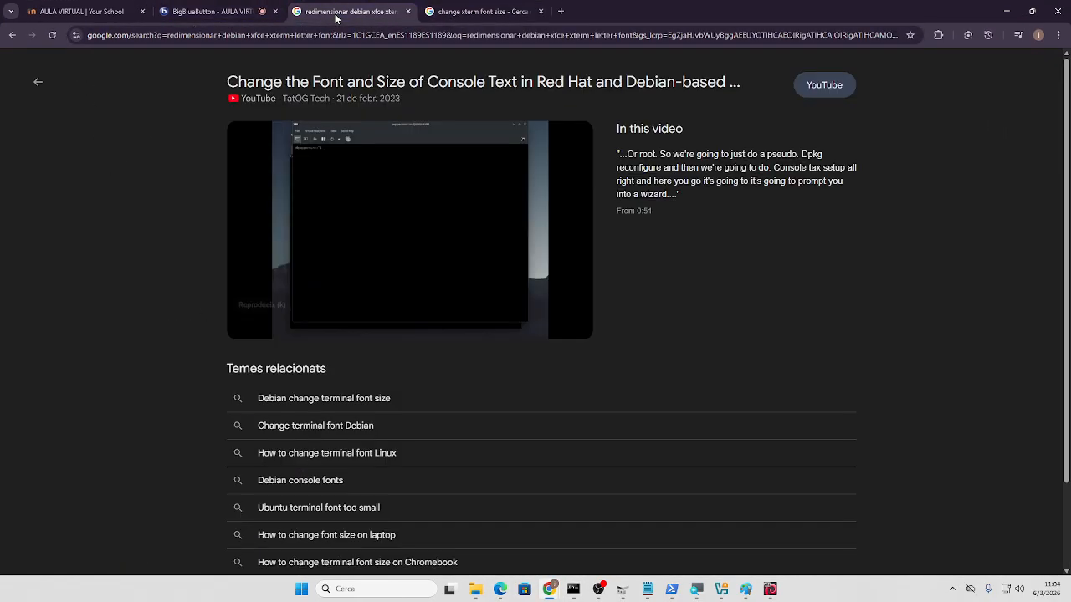
left_click(207, 12)
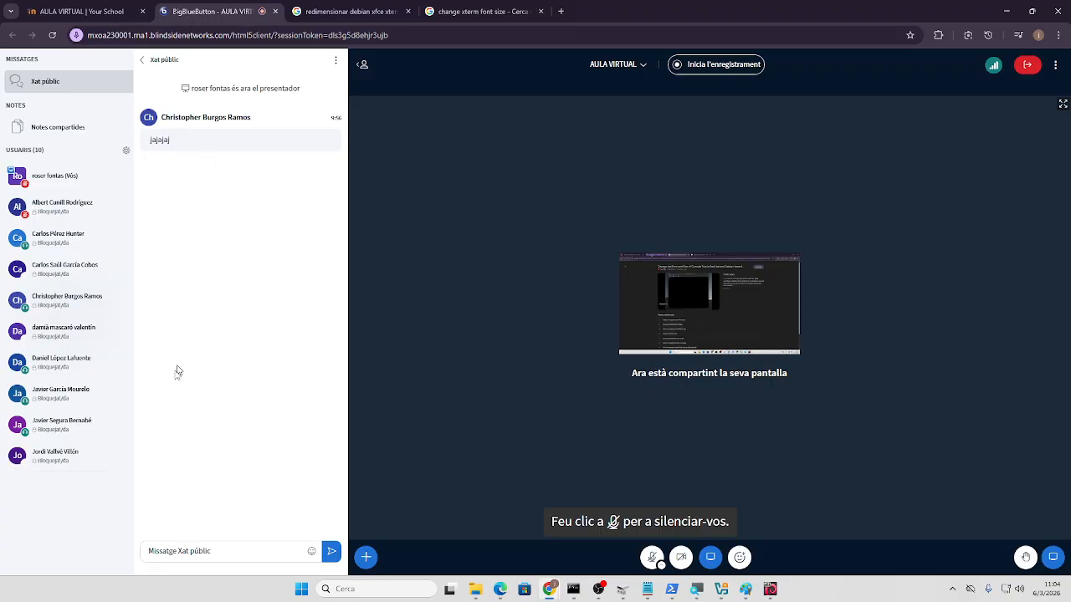
- Post 'debian-live-13.3.0-amd64-xfce.iso' in the public chat, then minimize Notepad
left_click(176, 549)
key("ctrl+v")
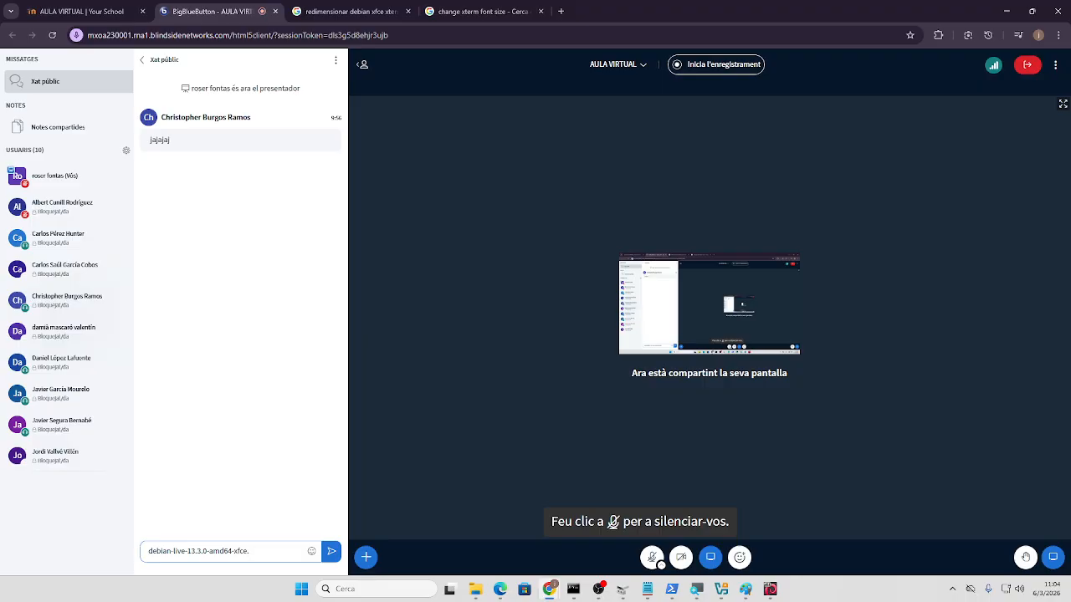
type(".iso")
key("Return")
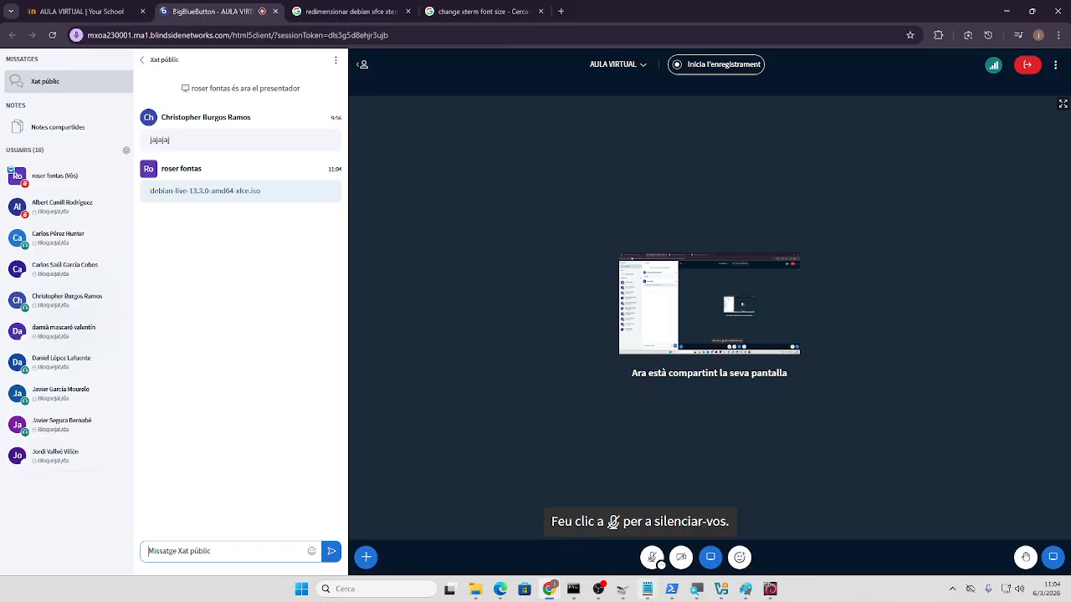
left_click(649, 590)
left_click(650, 590)
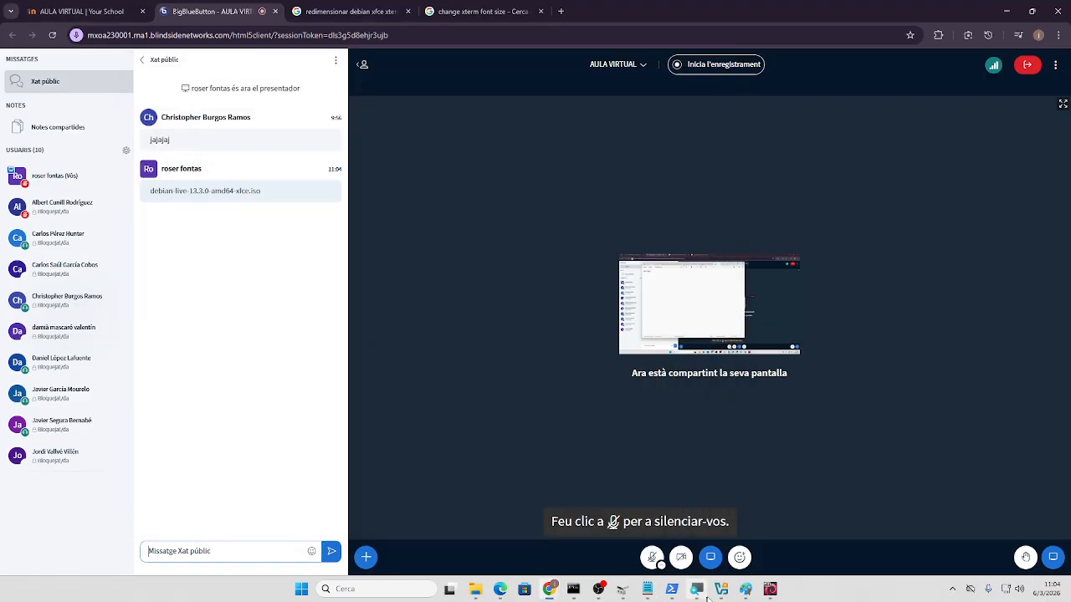
- Copy the ISO's SHA256 hash from the PowerShell output
mouse_move(672, 590)
left_click(708, 553)
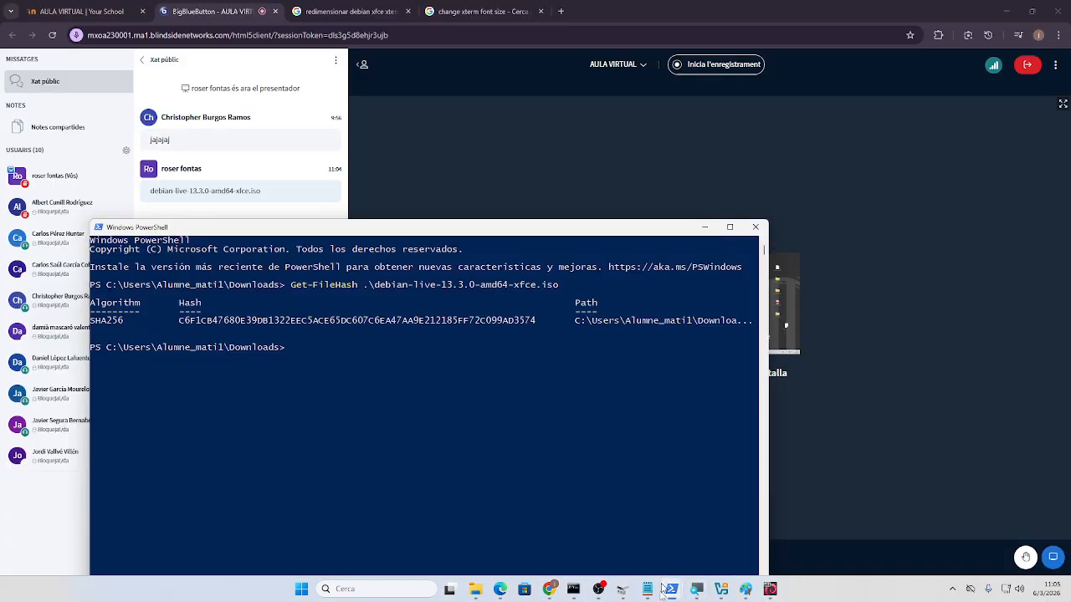
left_click_drag(175, 323, 547, 323)
right_click(494, 227)
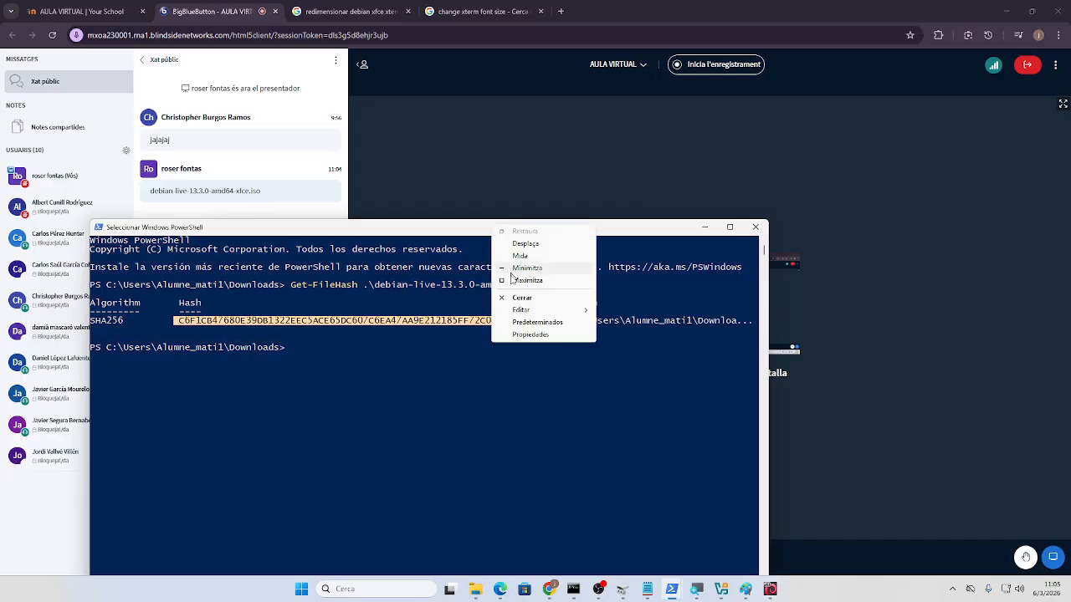
mouse_move(518, 311)
left_click(626, 323)
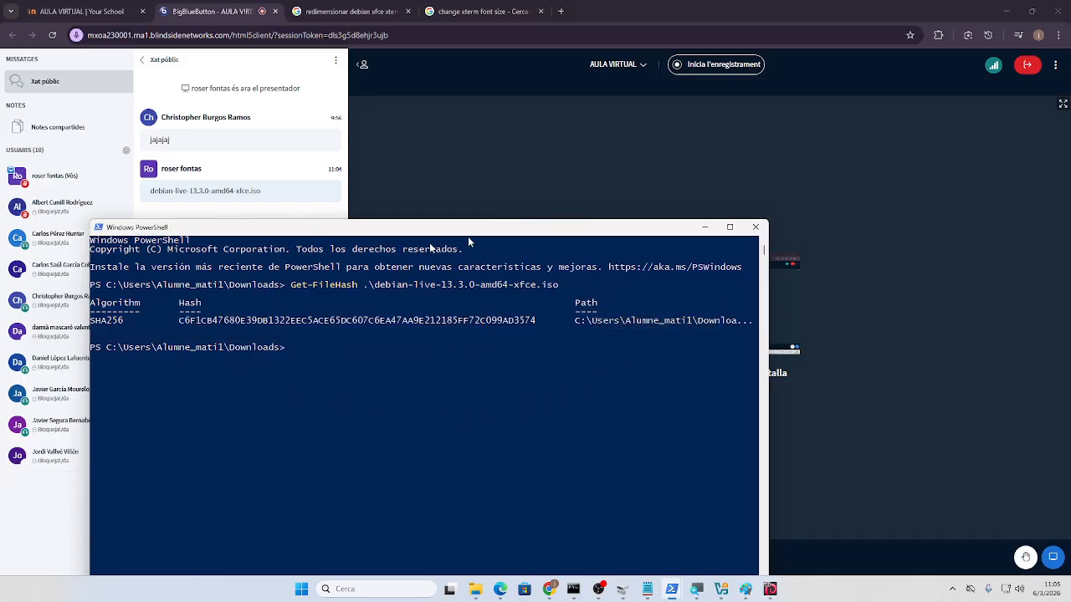
- Paste the hash into the BigBlueButton public chat and send it
left_click(533, 179)
left_click(216, 547)
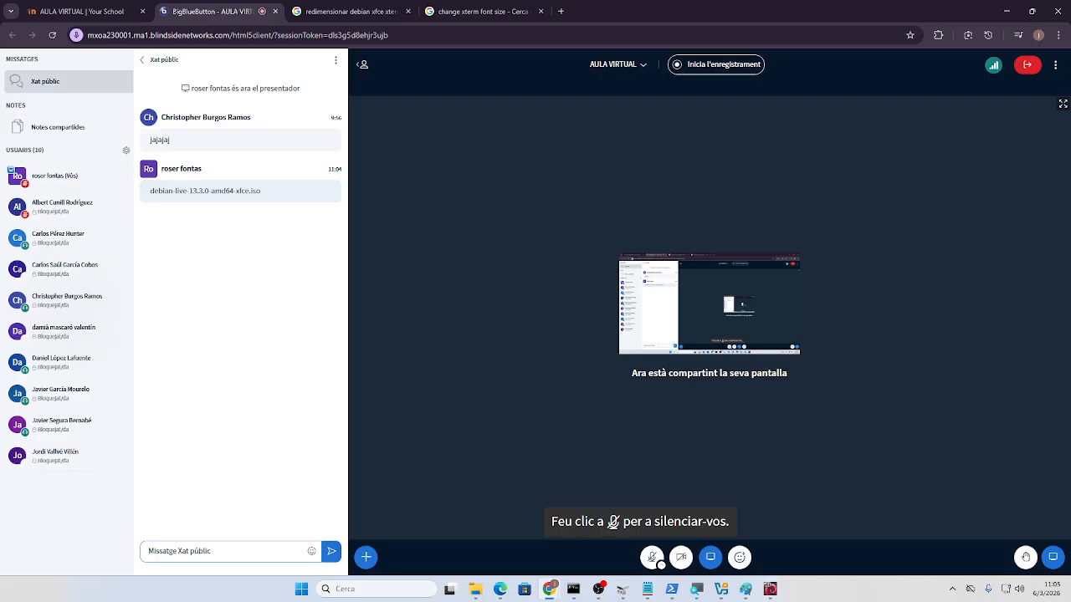
type("C6F1CB47680E39DB1322EEC5ACE65DC607C6EA47AA9E212185FF72C099AD3574")
key("Return")
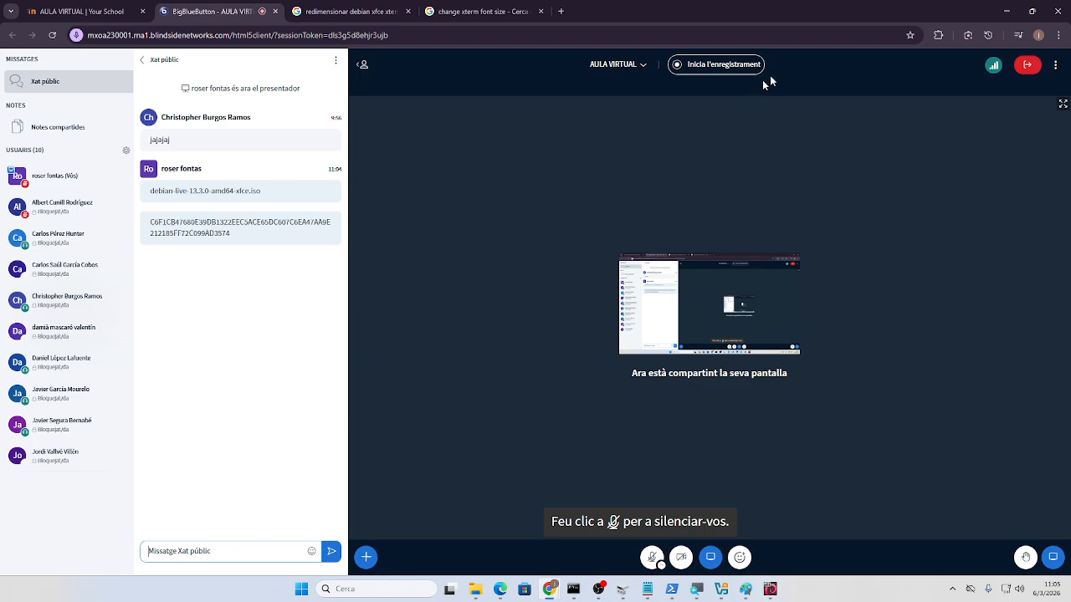
- Minimize the classroom browser, PowerShell and the Bing browser windows
left_click(1005, 10)
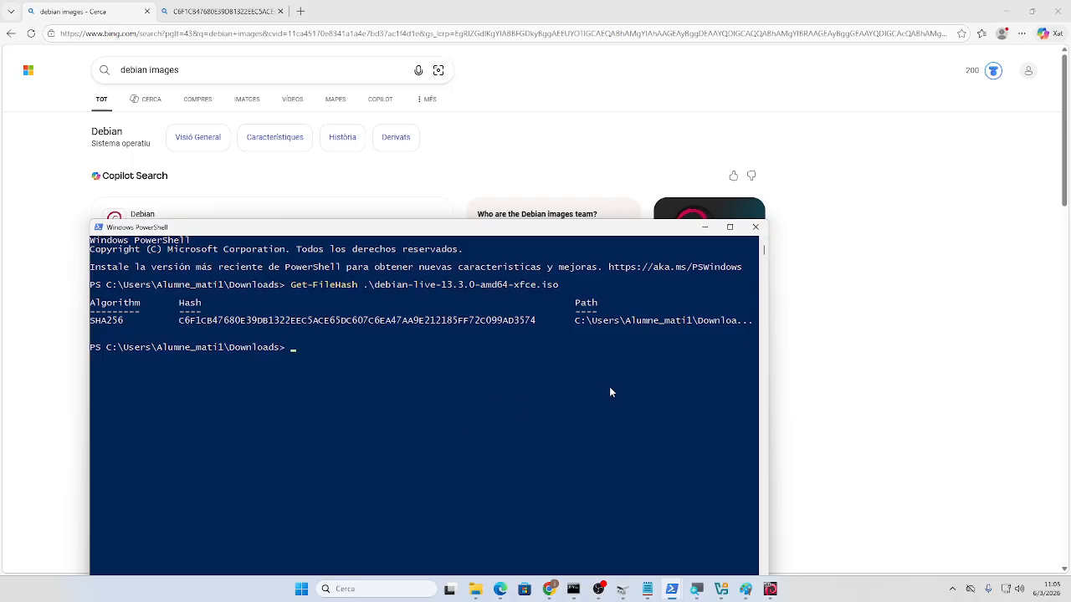
left_click_drag(585, 226, 576, 202)
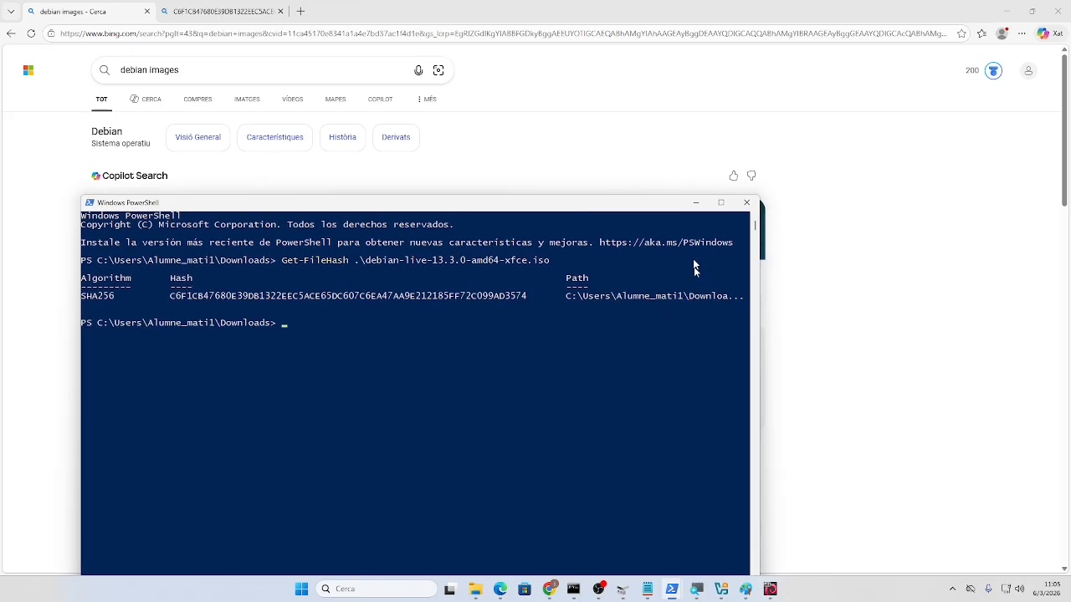
left_click(695, 204)
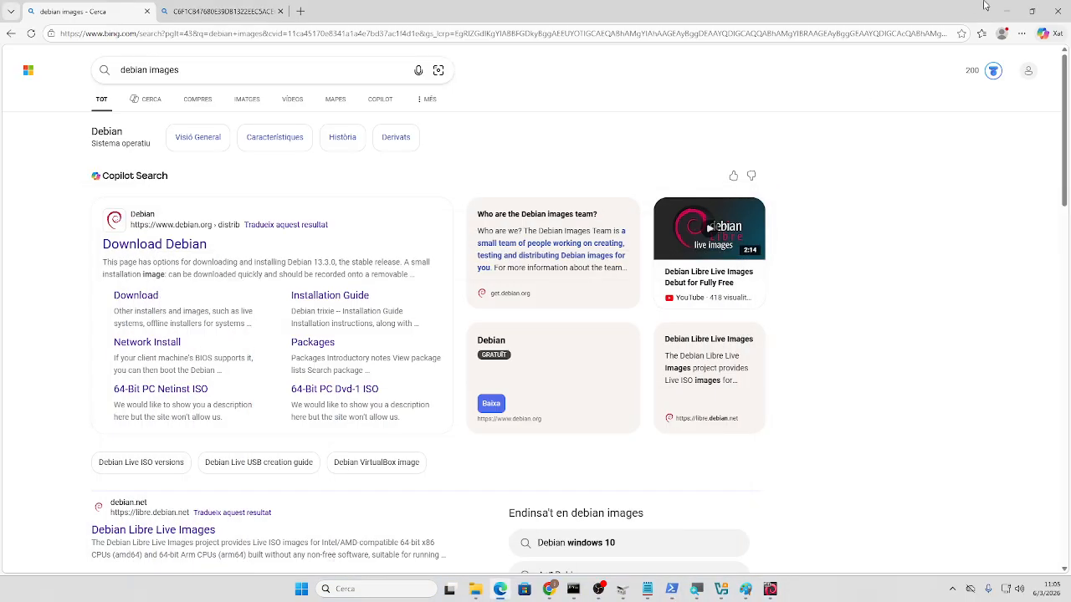
left_click(1004, 8)
left_click(1004, 8)
- Minimize File Explorer and move the VM's nano notes window to the left
left_click(1004, 8)
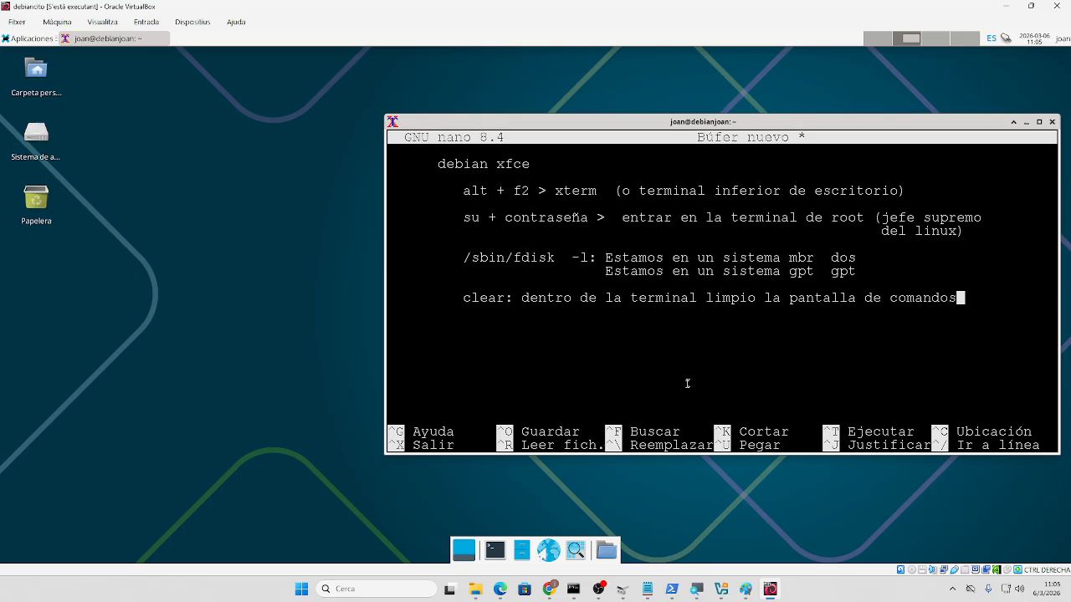
left_click_drag(600, 125, 331, 105)
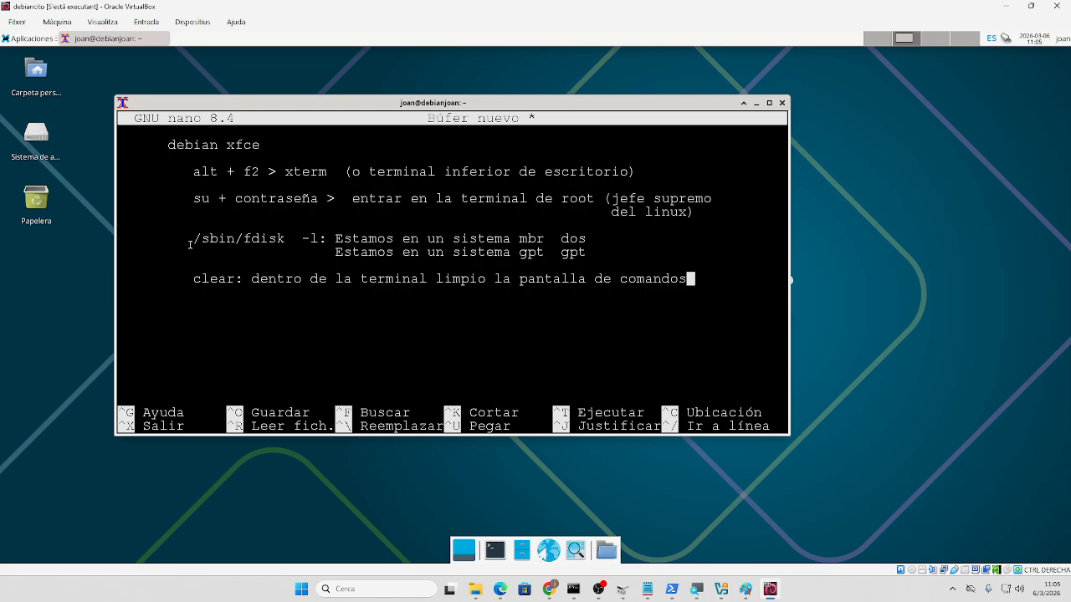
left_click_drag(192, 239, 325, 238)
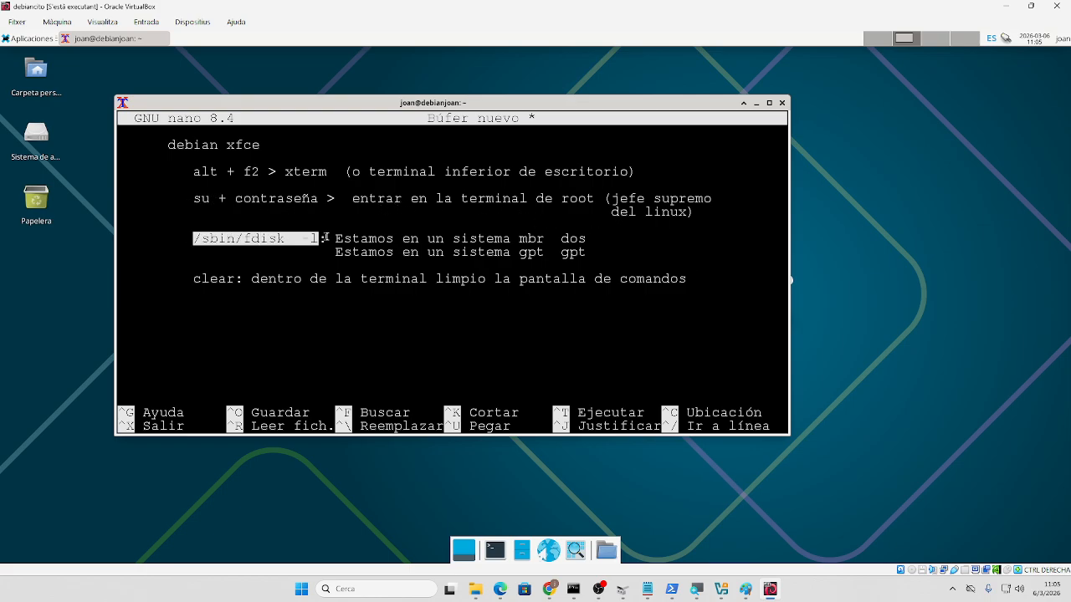
left_click(248, 310)
key("Return")
key("Return")
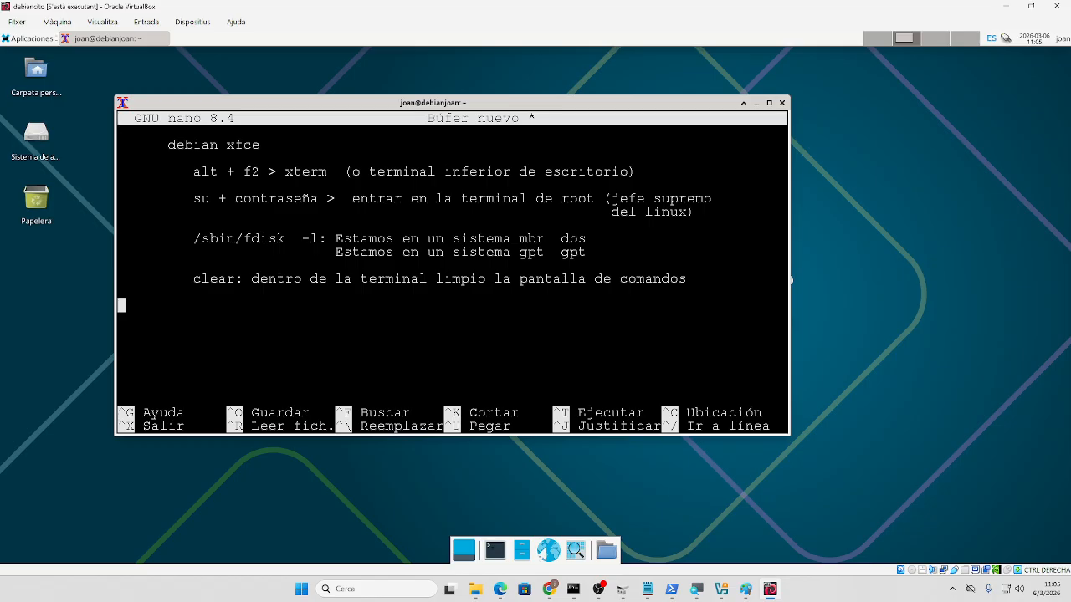
type("ping 8.8.8.8")
key("Return")
key("Return")
type("ping 222")
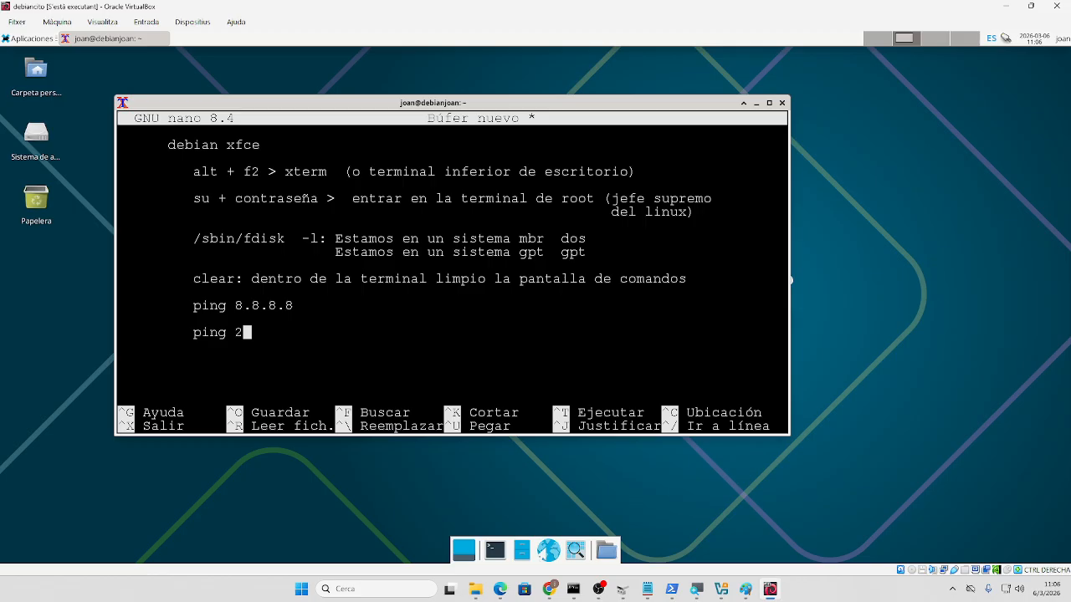
key("BackSpace")
key("BackSpace")
key("BackSpace")
type("www.google.es")
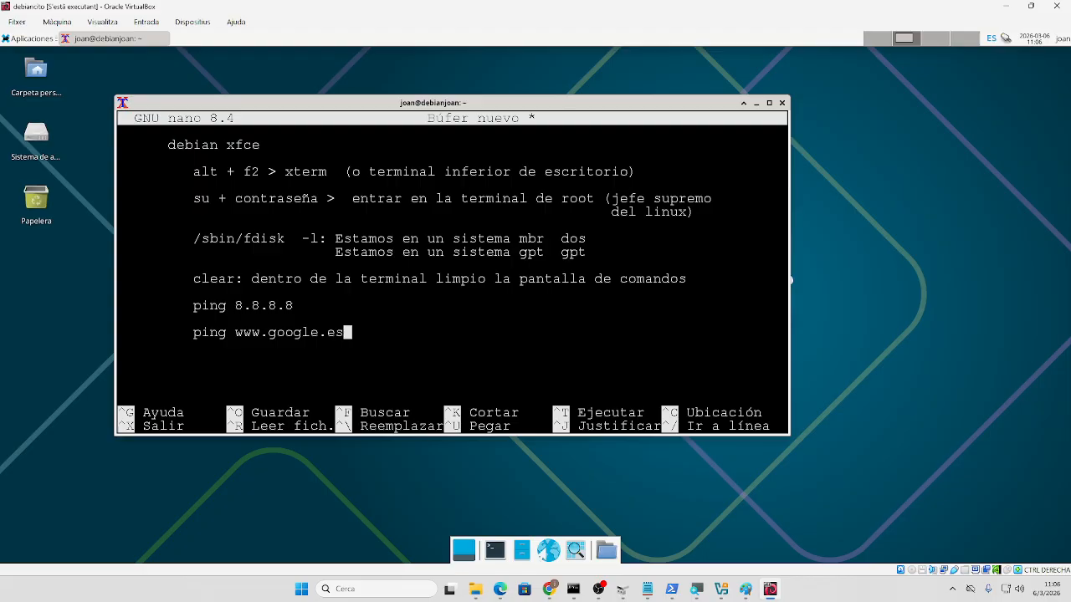
key("Return")
key("Tab")
type("Ctrl + C: Deterner en")
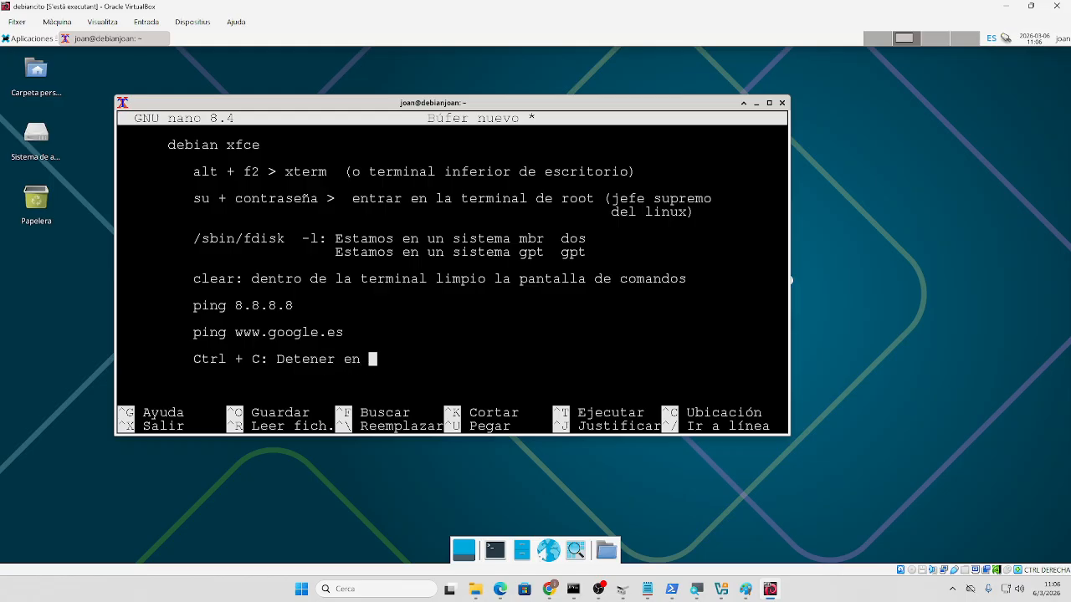
- Finish the Ctrl + C note as 'Detener un proceso'
key("BackSpace")
key("BackSpace")
type("un")
key("BackSpace")
key("BackSpace")
- Add 'No confundir Ctrl + C con Ctrl + Z: Este último no mata el proceso' and continue the explanation
key("BackSpace")
type("un proceso")
key("Return")
key("Return")
type("CTR")
key("BackSpace")
key("BackSpace")
key("BackSpace")
type("No confu")
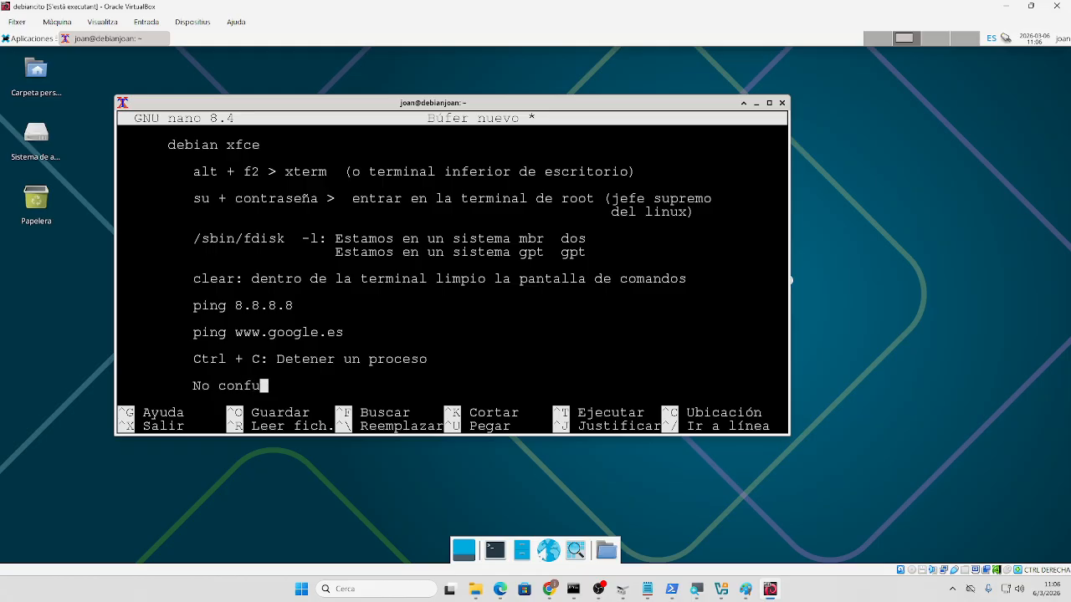
type("ndir Ctrl + C con Ctrl + Z : no mater")
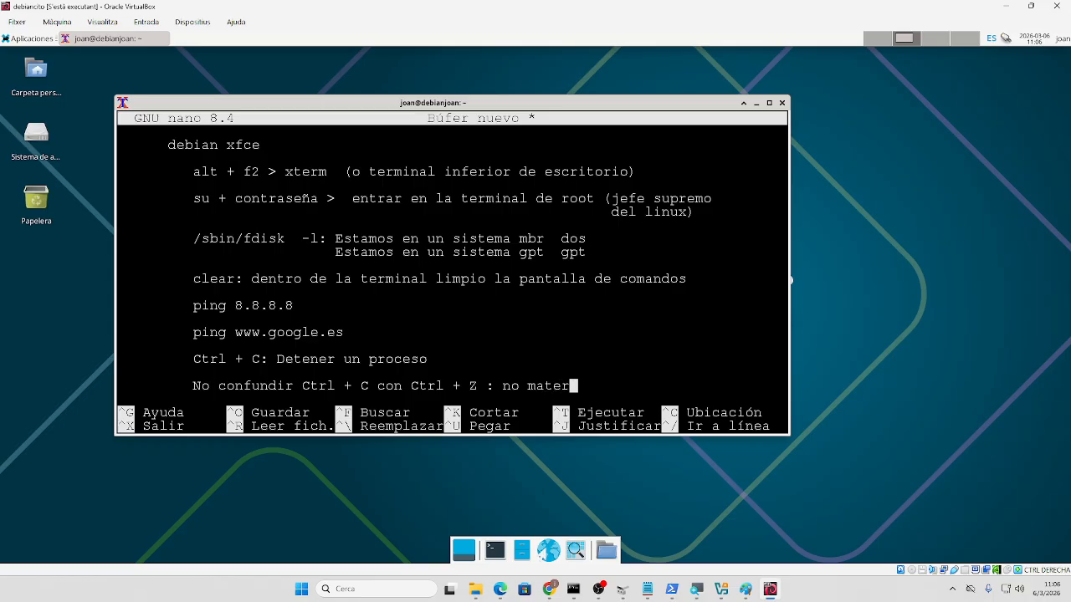
key("BackSpace")
key("BackSpace")
key("BackSpace")
key("BackSpace")
key("BackSpace")
key("BackSpace")
key("BackSpace")
key("BackSpace")
key("BackSpace")
type("Este último ")
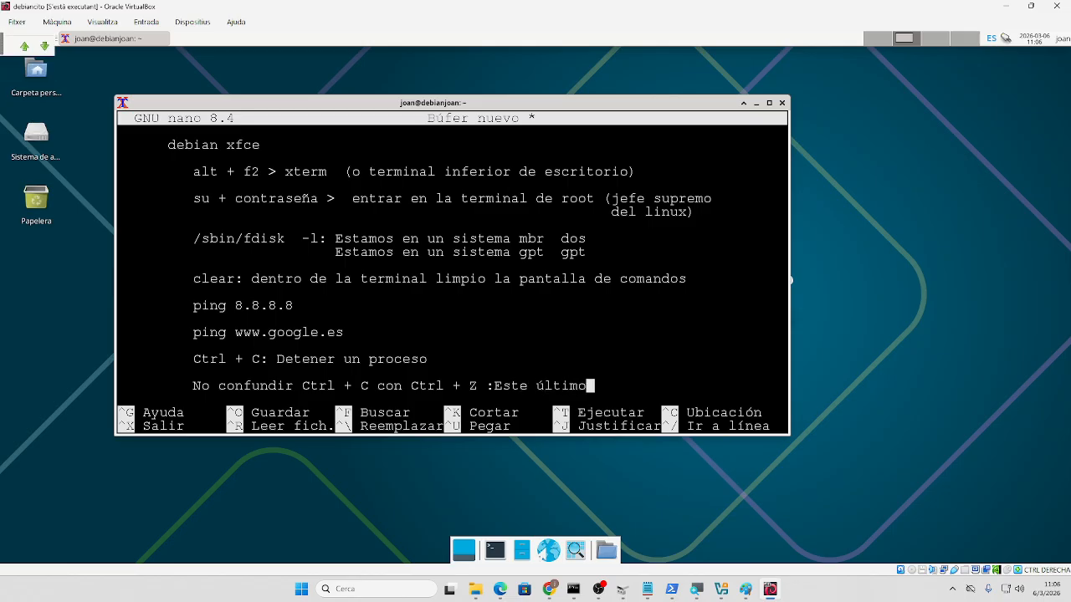
type("no mata el proceso")
key("Return")
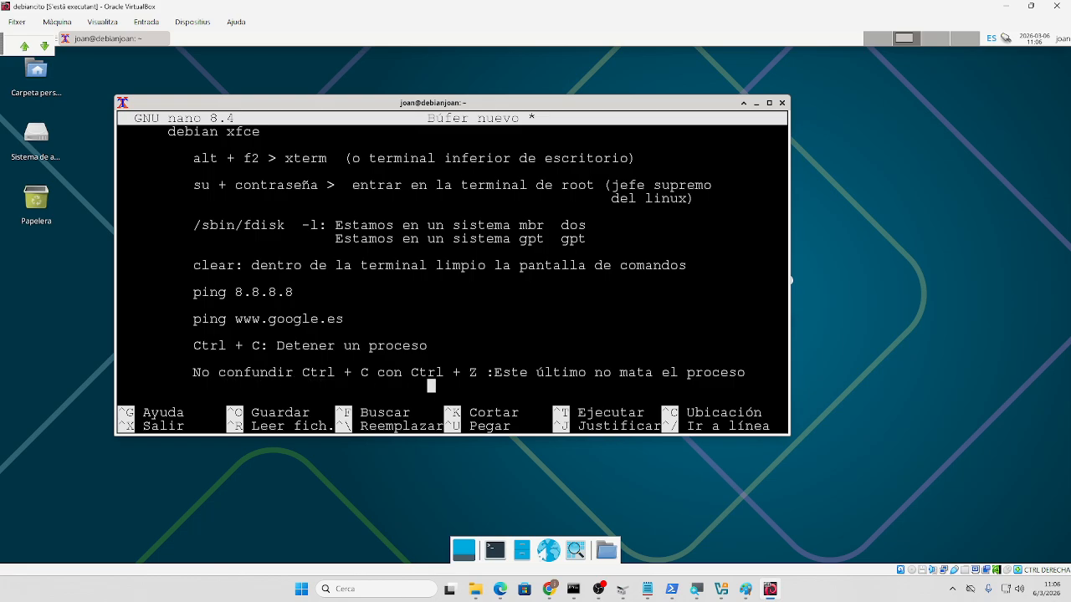
type("sino que lo pa")
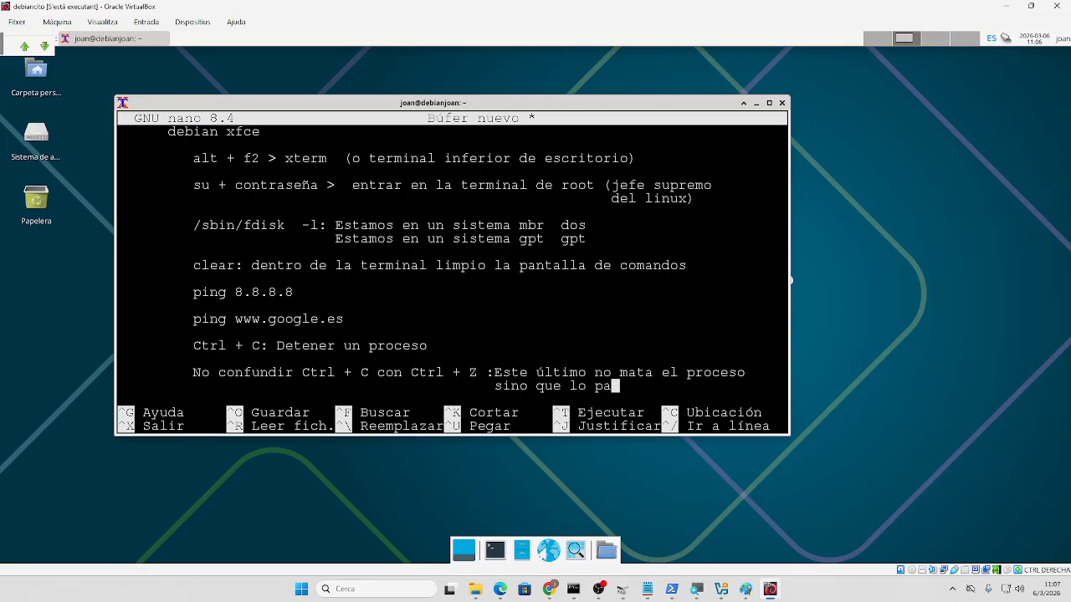
type("sa del foregrou")
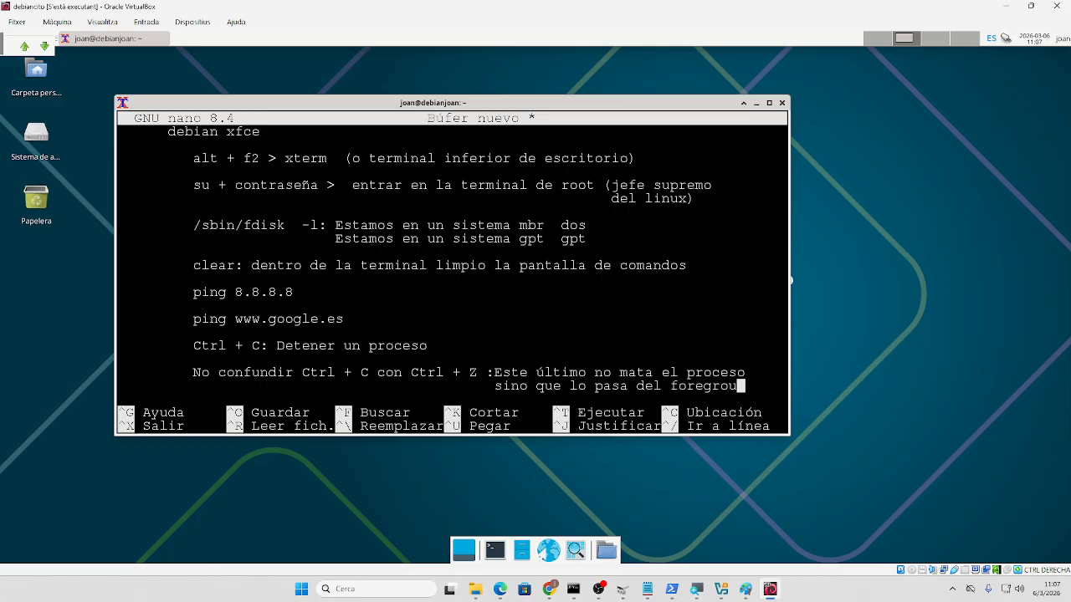
type("nd al ")
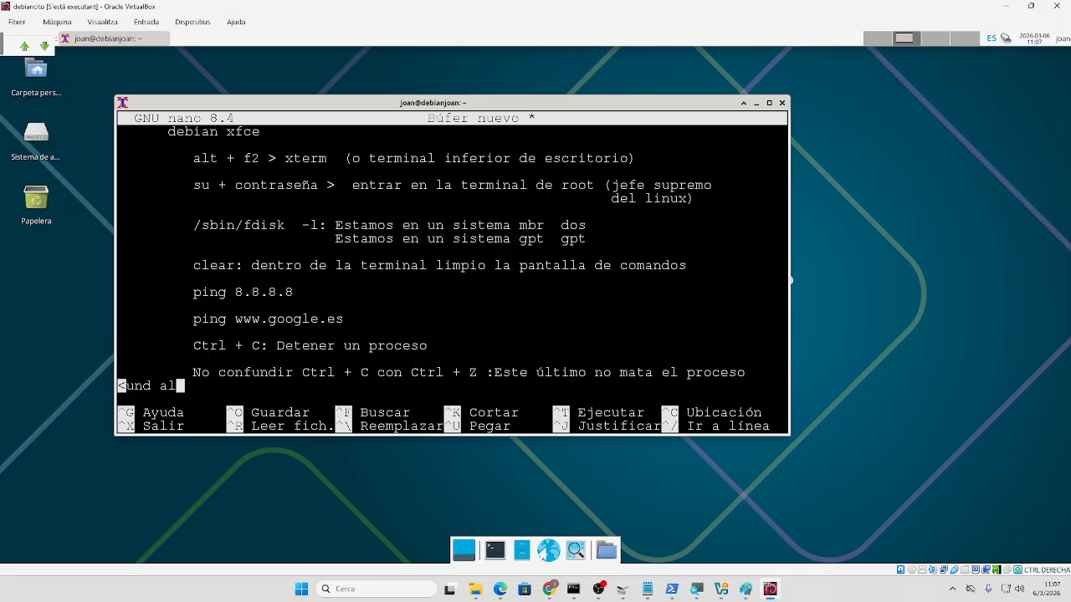
type("backgoru")
- Complete the line as 'sino que lo pasa del foreground al background'
key("BackSpace")
key("BackSpace")
key("BackSpace")
type("round")
key("Home")
key("Down")
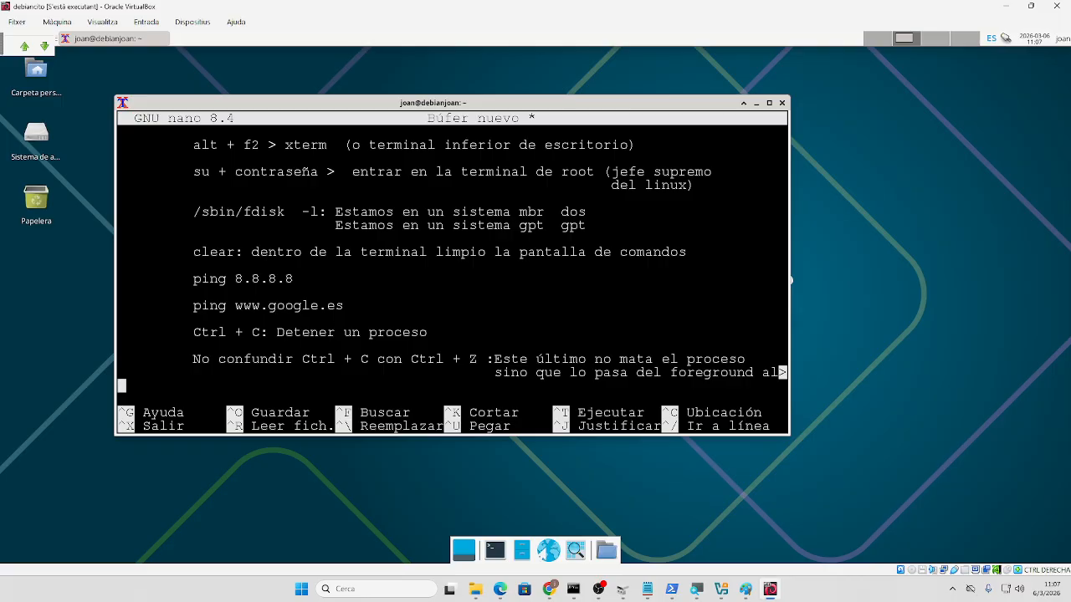
- Move through the note lines, then exit nano so it asks whether to save
key("Up")
key("Up")
key("Up")
key("Up")
key("Up")
key("Up")
key("Up")
key("Up")
key("Up")
key("Up")
key("Down")
key("Down")
key("Down")
key("Down")
key("Down")
key("Down")
key("Right")
key("Right")
key("Down")
key("Down")
key("Right")
key("Right")
key("Right")
key("Right")
key("Right")
key("Right")
key("Right")
key("Right")
key("Right")
key("Right")
key("Right")
key("Right")
key("Right")
key("Right")
key("Right")
key("Right")
key("Right")
key("Right")
key("Right")
key("Right")
key("Right")
key("Right")
key("Right")
key("Right")
key("Right")
key("Right")
key("Right")
key("Right")
key("Right")
key("Right")
key("Left")
key("Left")
key("Left")
key("Left")
key("Left")
key("Left")
key("Left")
key("Left")
key("Left")
key("Right")
key("Right")
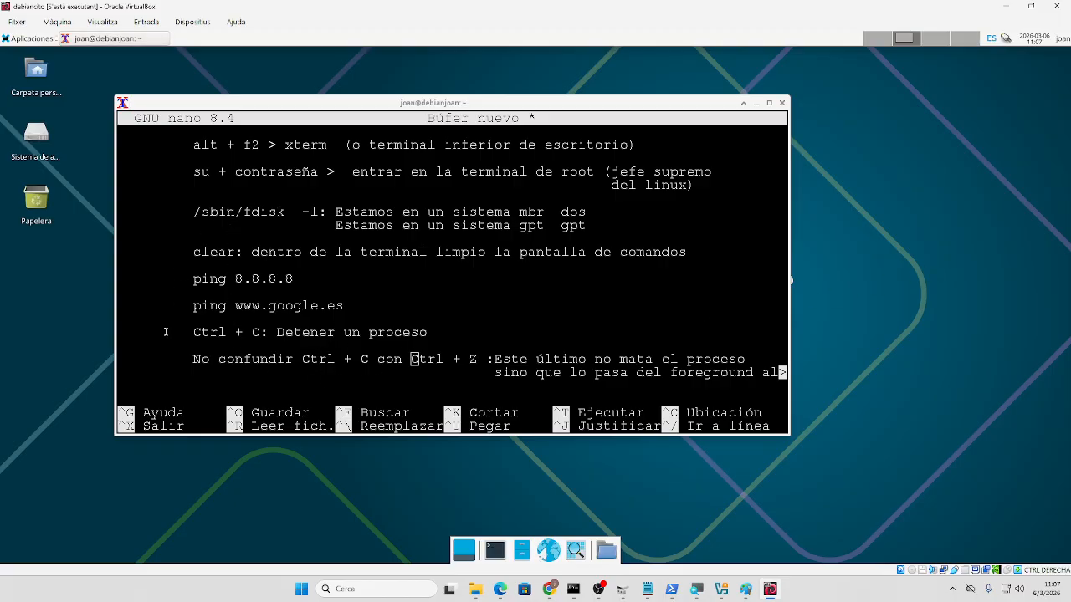
left_click(286, 331)
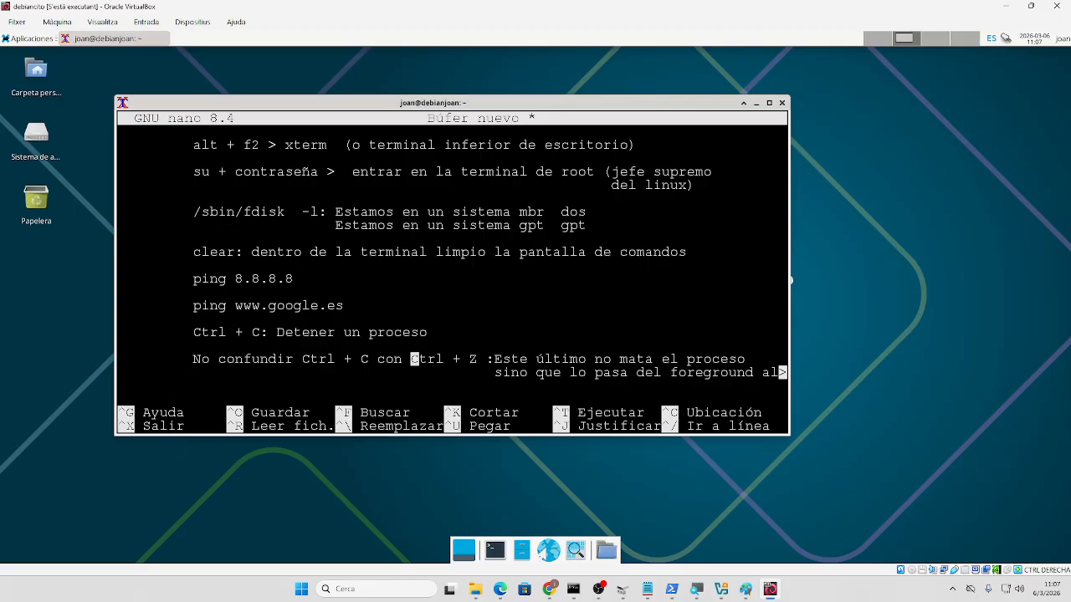
key("ctrl+x")
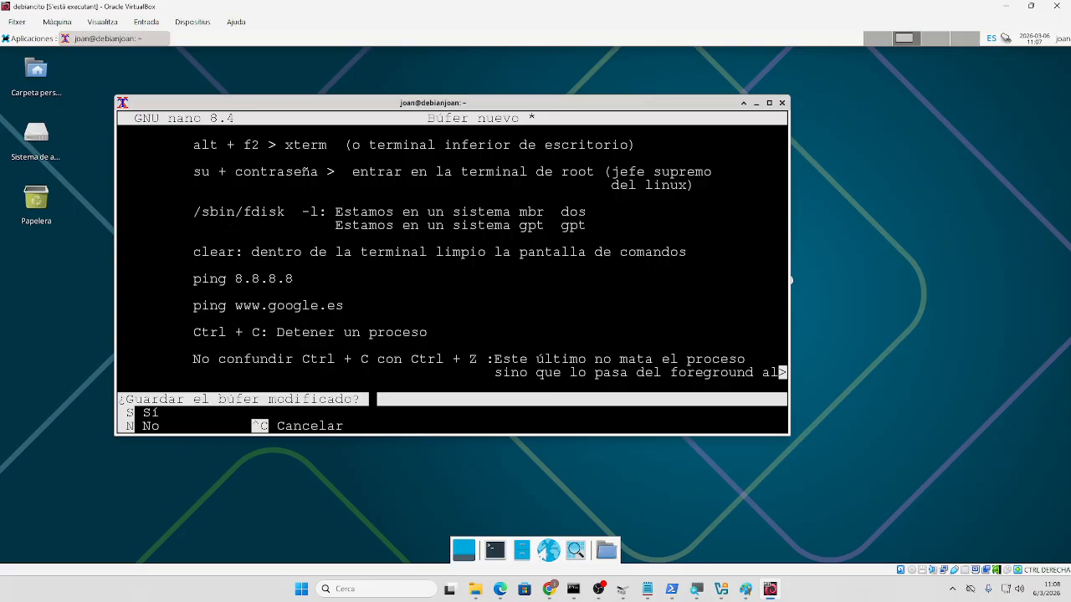
- Quit nano without saving and power off the debiancito VM as root with /sbin/init 0
key("n")
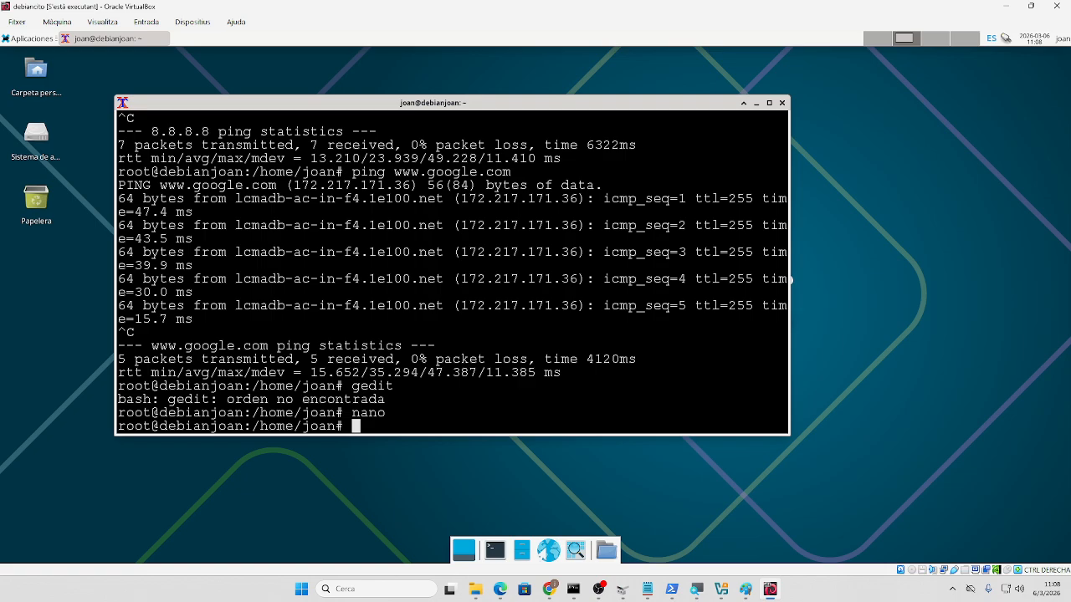
type("init 0")
key("Return")
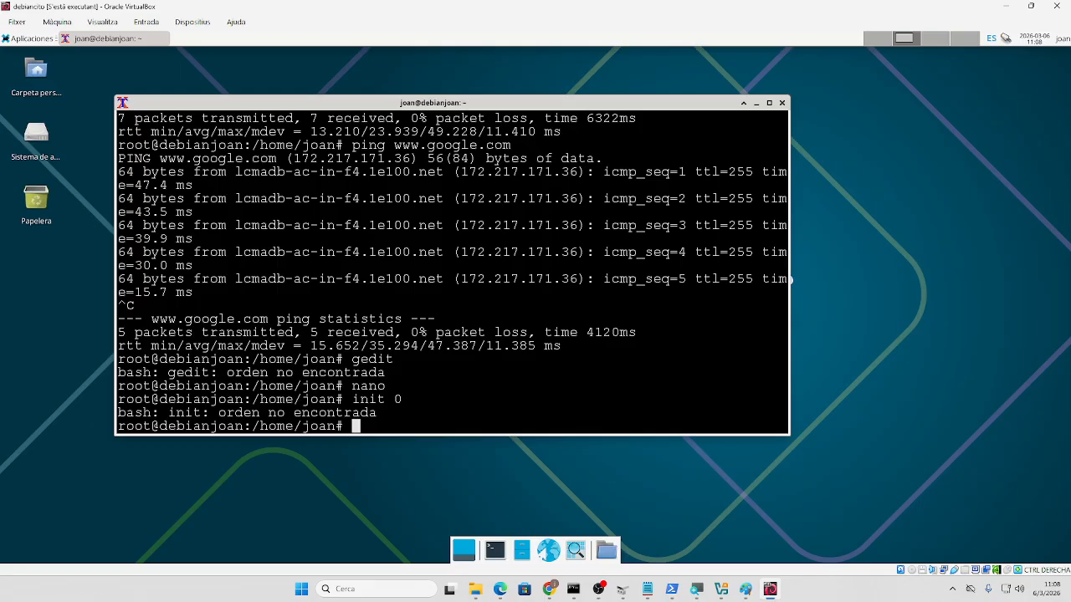
type("/sbin/init 0")
key("Return")
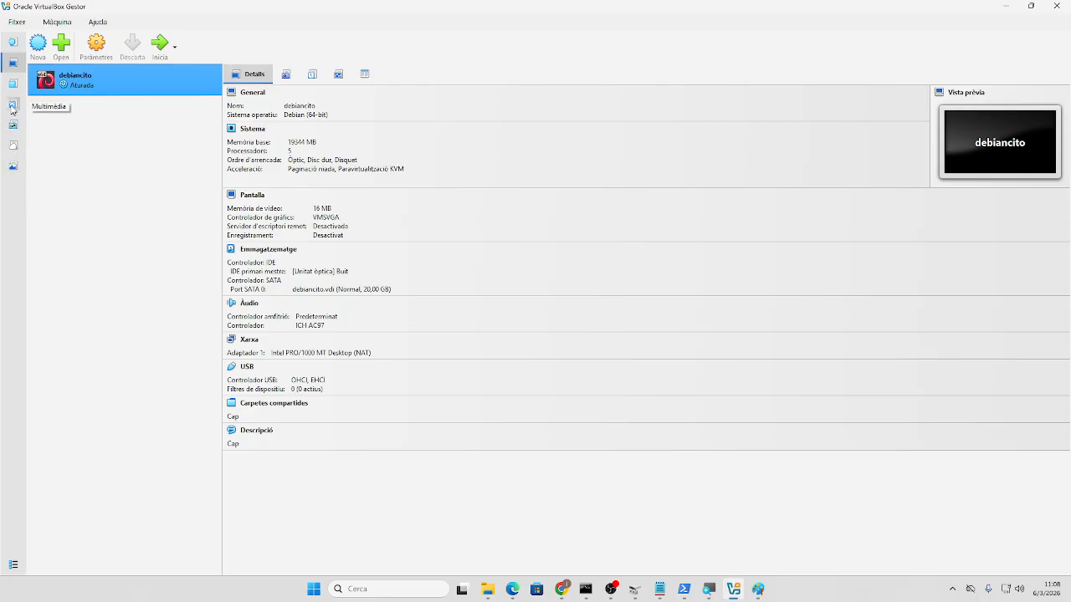
- Name the new VM debiancitogpt and choose the Debian 13.3.0 live ISO
left_click(42, 42)
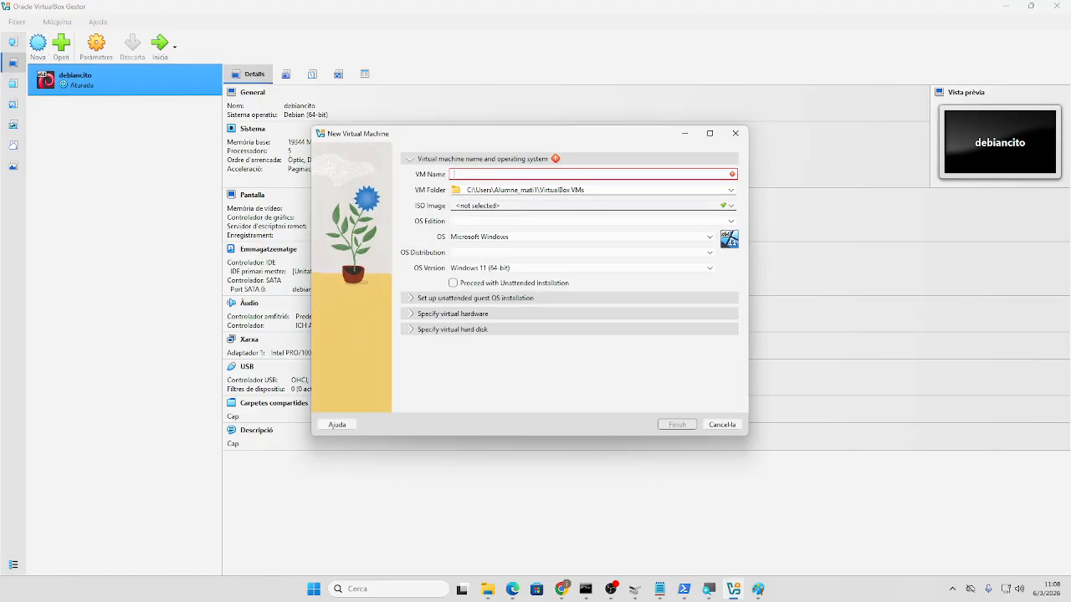
type("debiancitogpt")
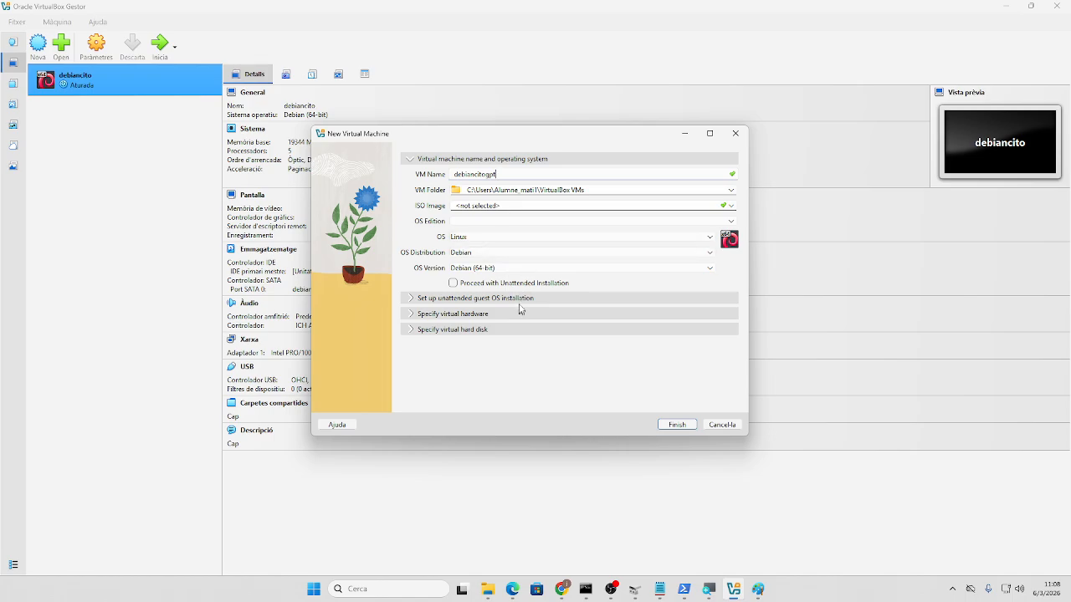
left_click(729, 210)
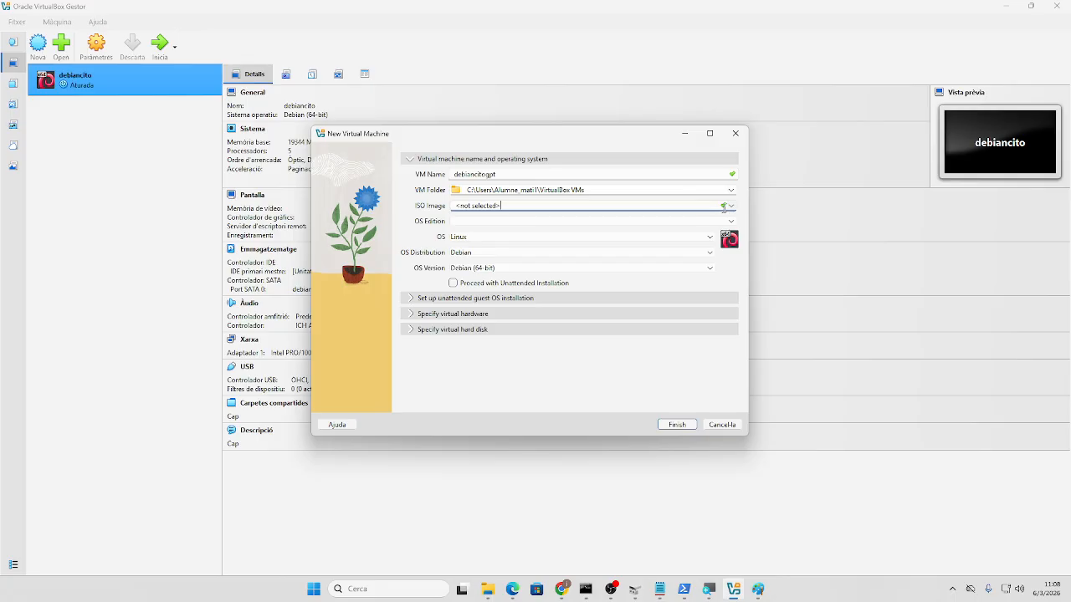
left_click(731, 205)
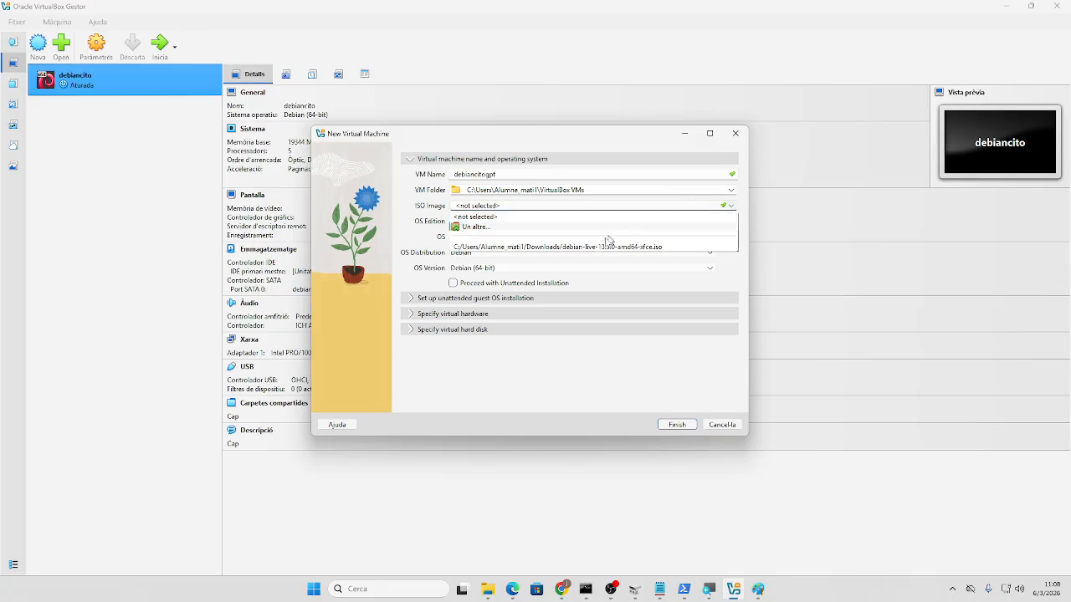
left_click(599, 250)
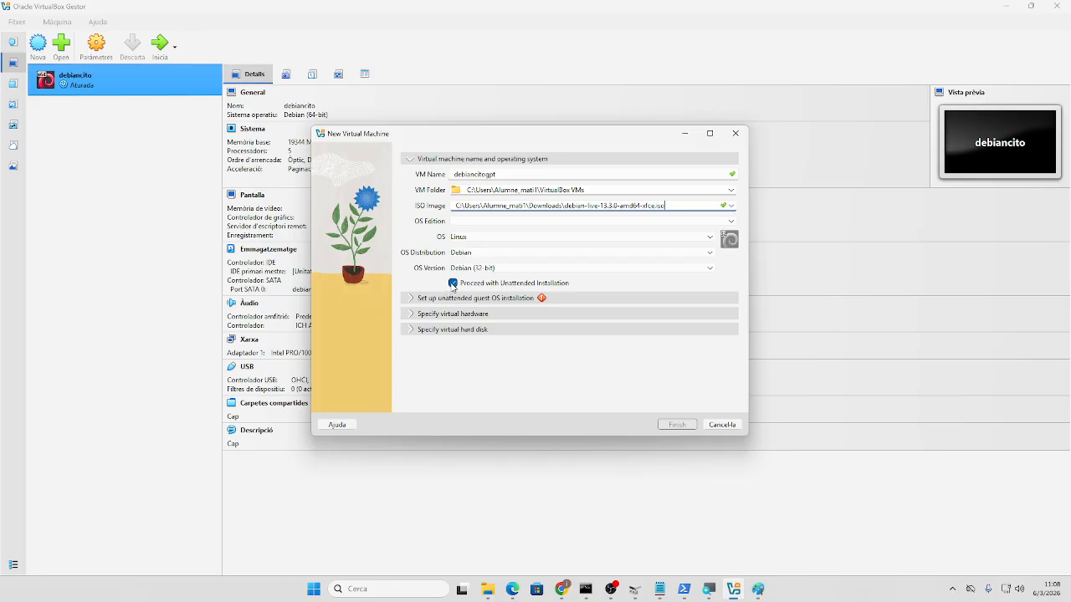
- Enable EFI and give the machine 18024 MB memory and 7 CPUs
left_click(407, 314)
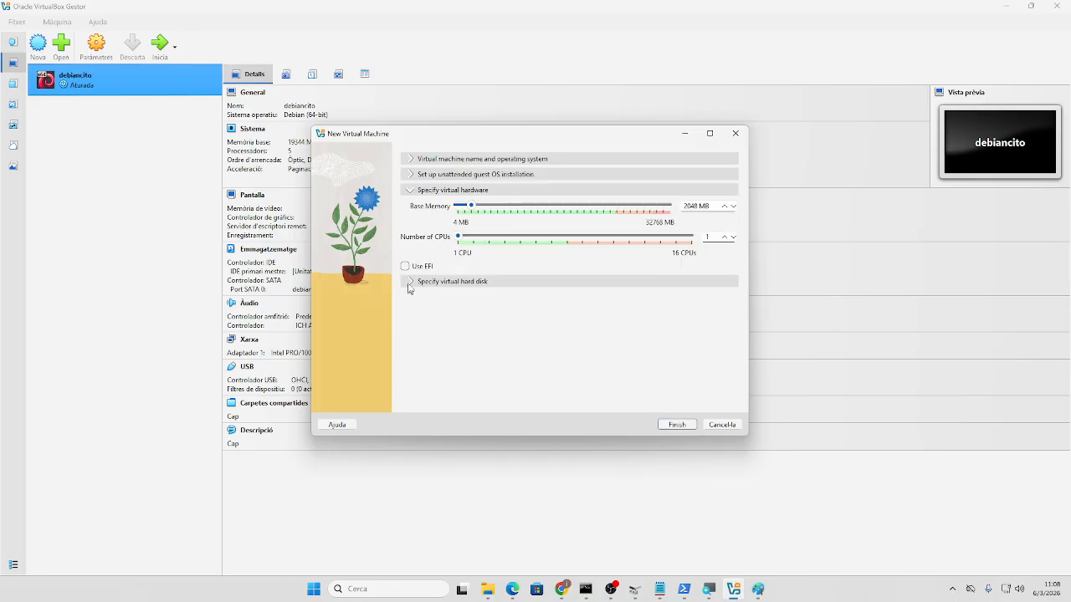
left_click(406, 266)
left_click_drag(477, 204, 575, 211)
left_click_drag(458, 238, 553, 239)
- Set the OS version to Debian (64-bit)
left_click(412, 159)
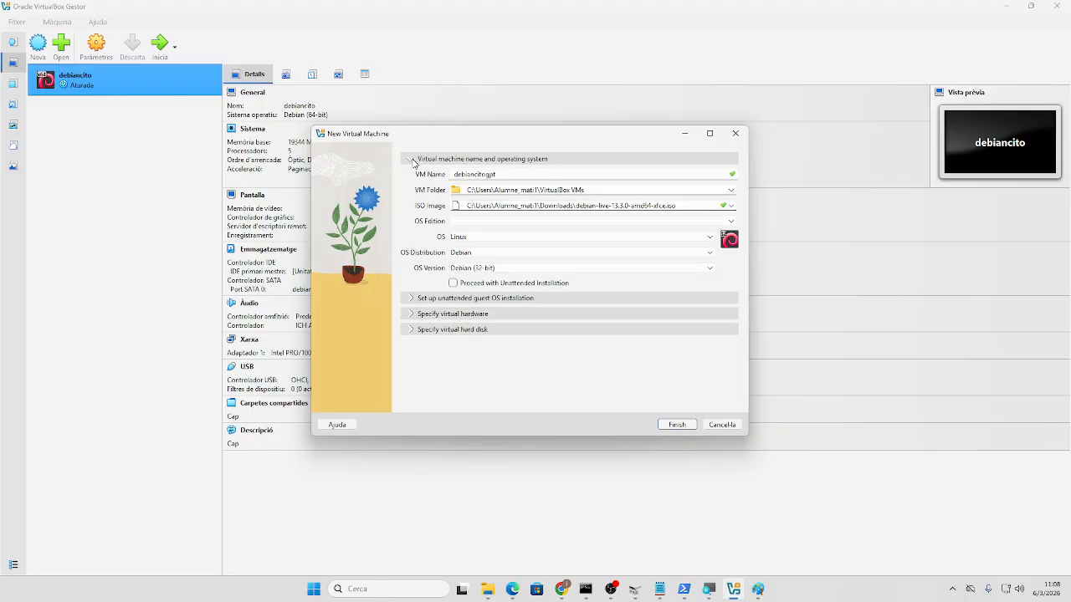
left_click(485, 269)
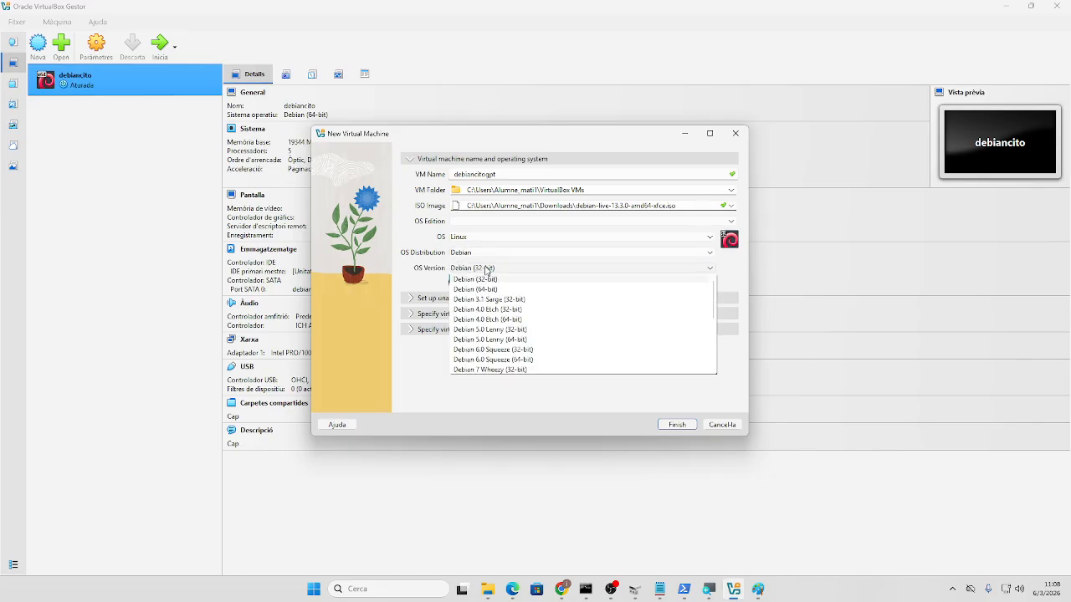
left_click(481, 289)
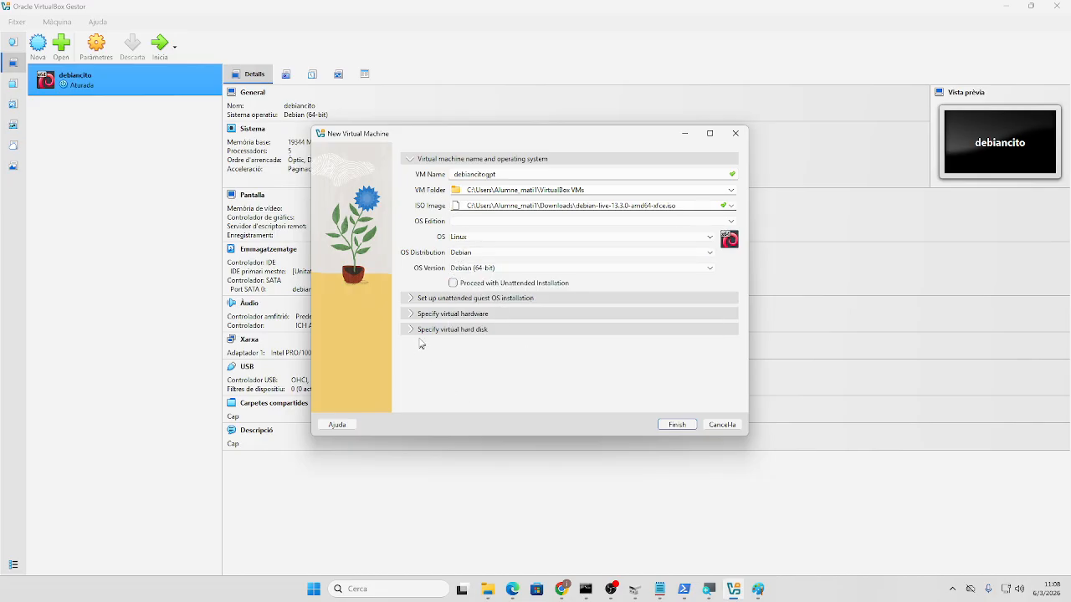
- Review the unattended, disk and hardware settings, finish, and start debiancitogpt
left_click(413, 299)
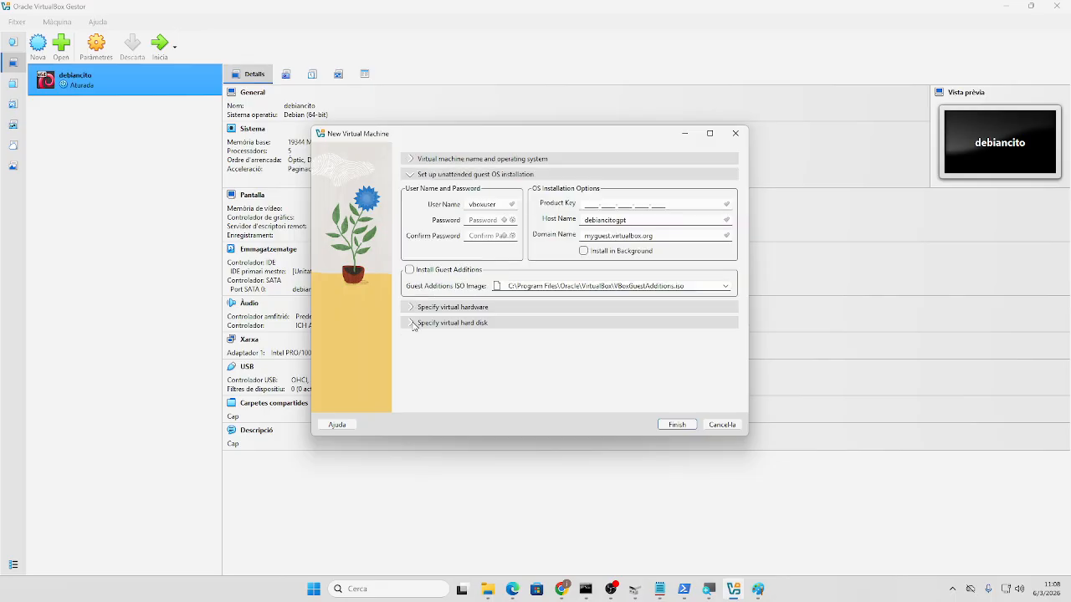
left_click(413, 325)
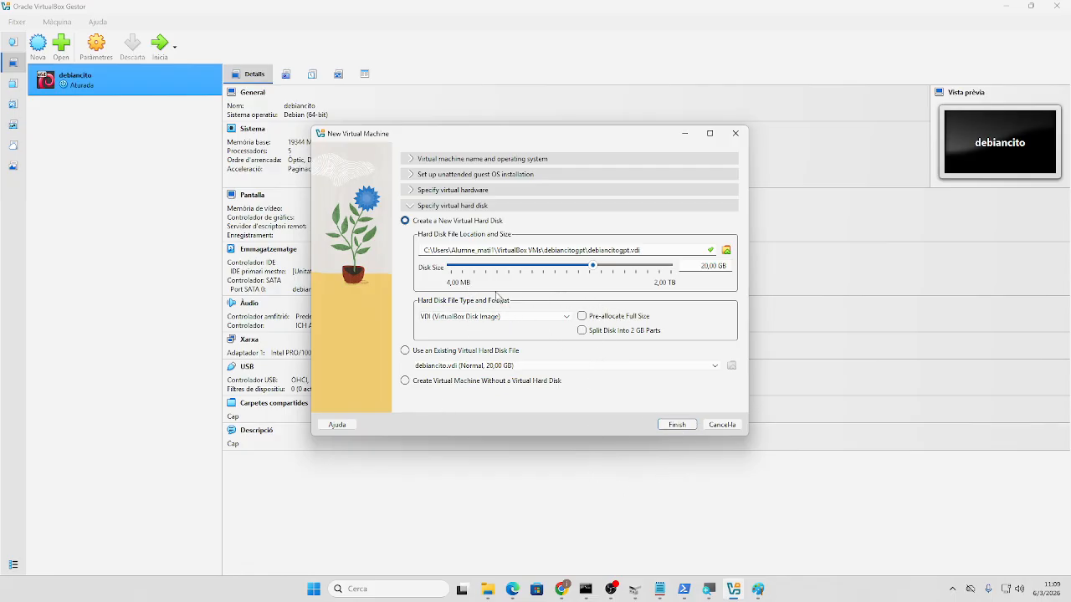
left_click(412, 191)
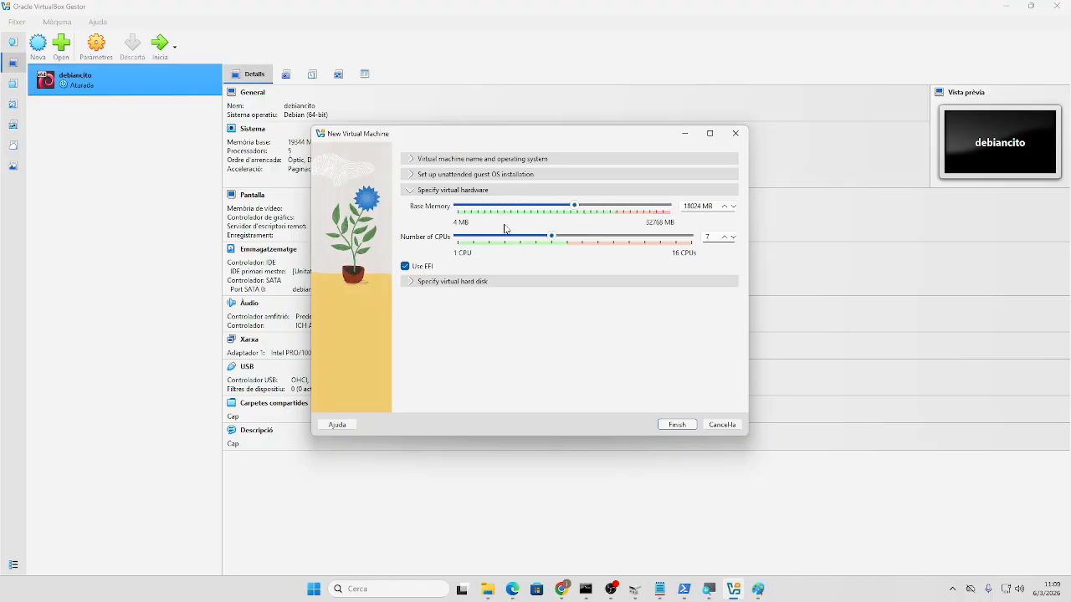
left_click(412, 161)
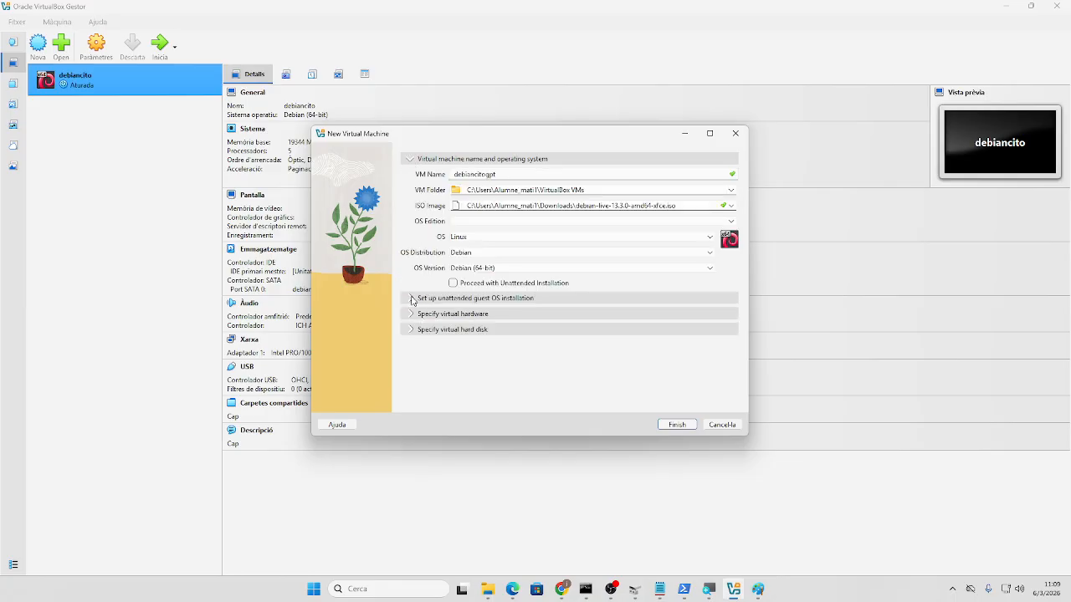
left_click(412, 300)
left_click(669, 426)
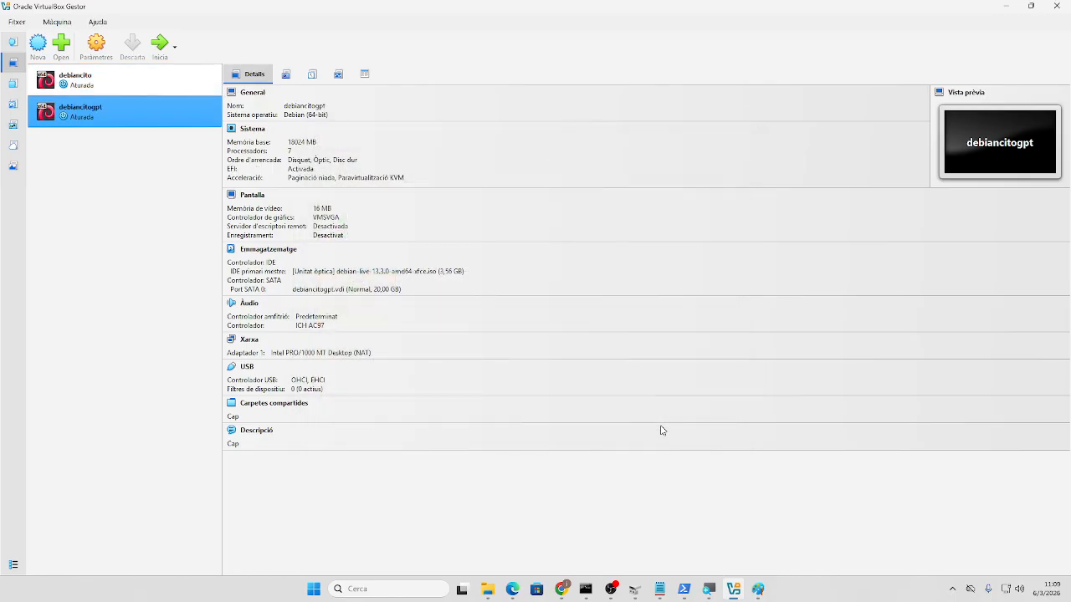
left_click(156, 57)
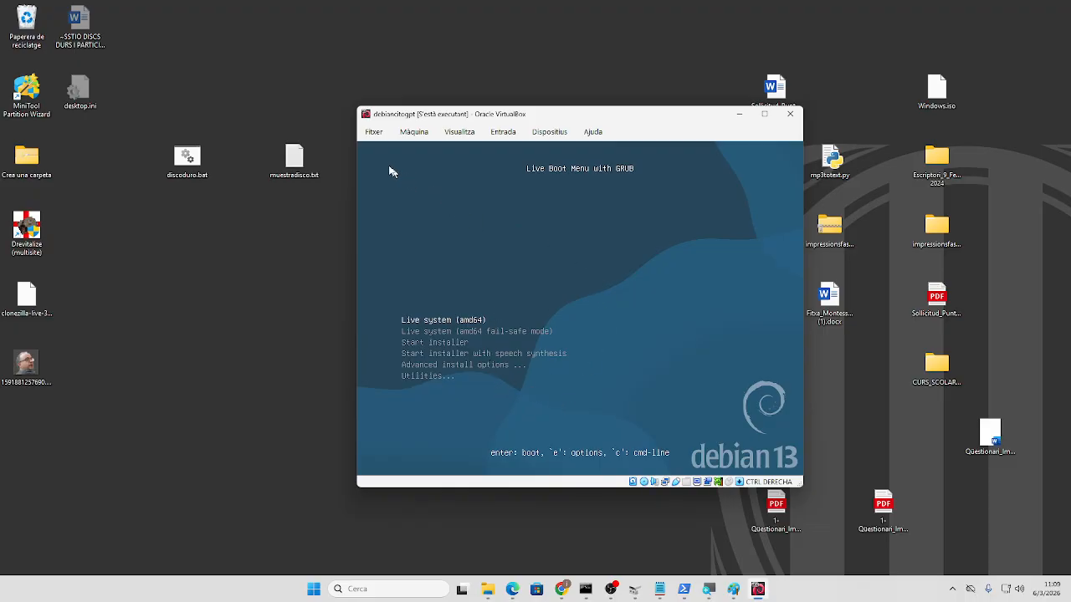
- Power off the debiancitogpt VM from its File > Close dialog, then bring up Windows search
left_click(376, 132)
left_click(388, 186)
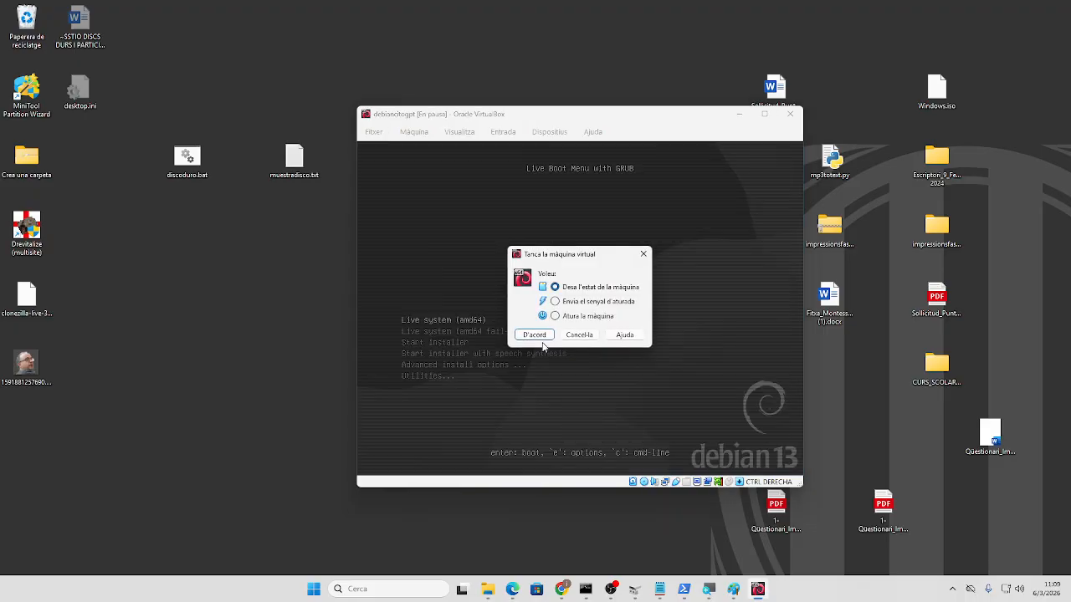
left_click(554, 315)
left_click(537, 335)
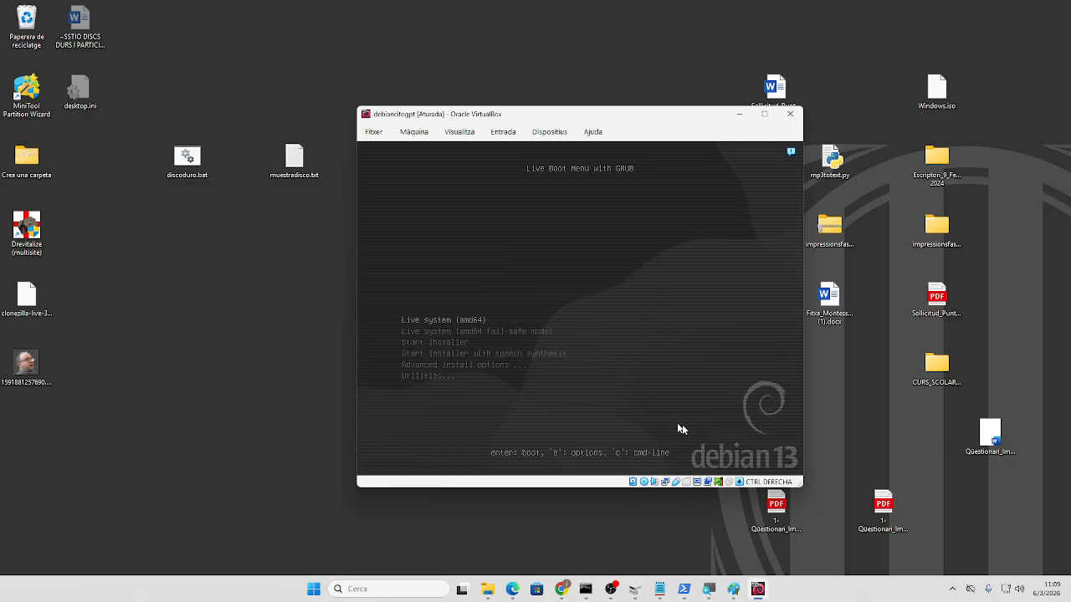
left_click(402, 588)
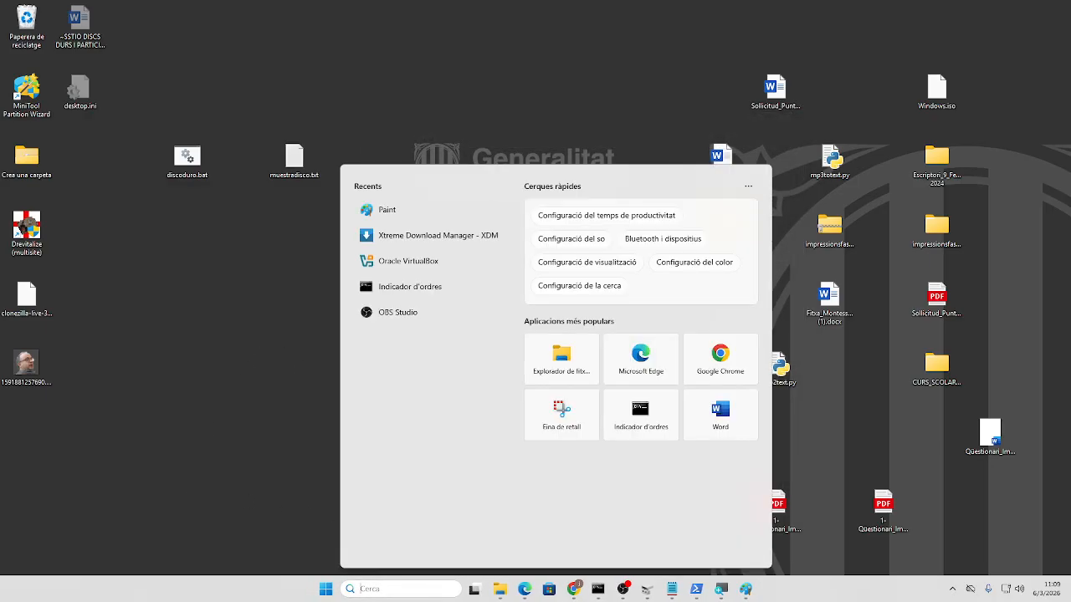
- Search for 'virtualbox' and run Oracle VirtualBox as administrator
type("vritual")
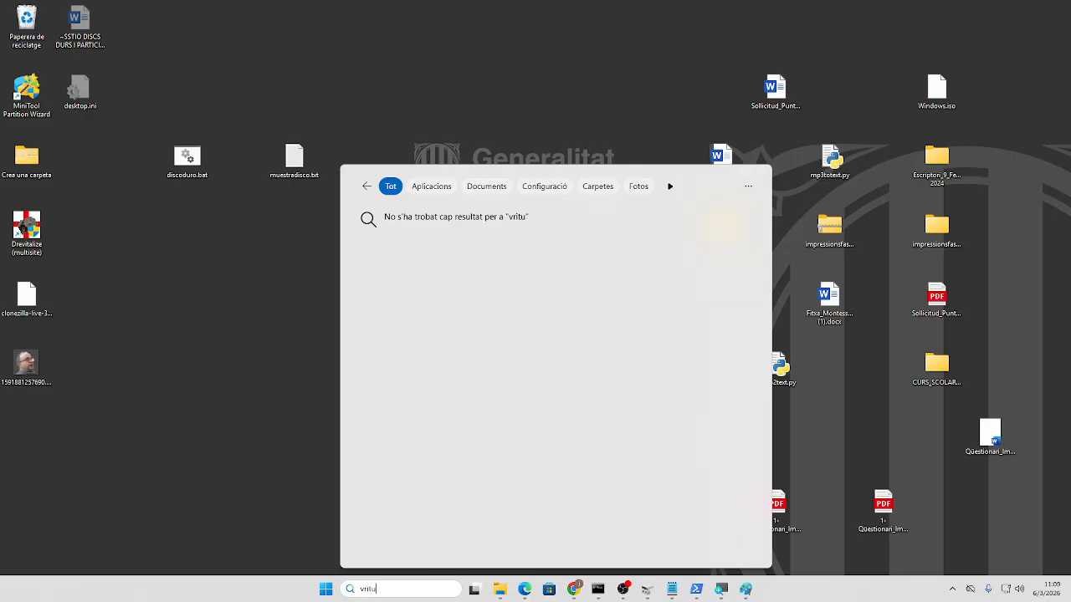
key("BackSpace")
key("BackSpace")
type("irtu")
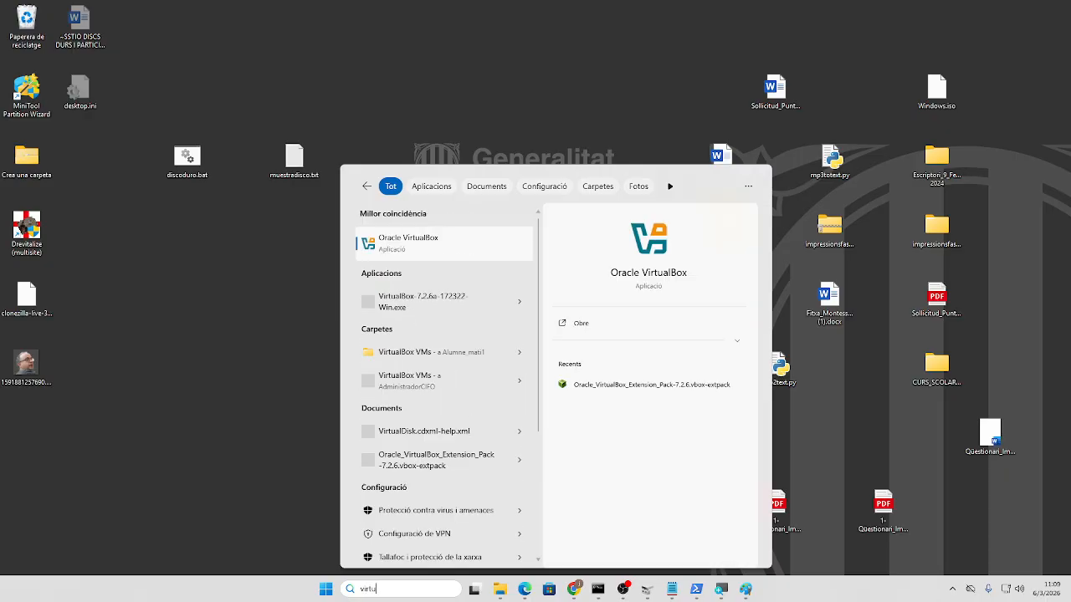
type("albox")
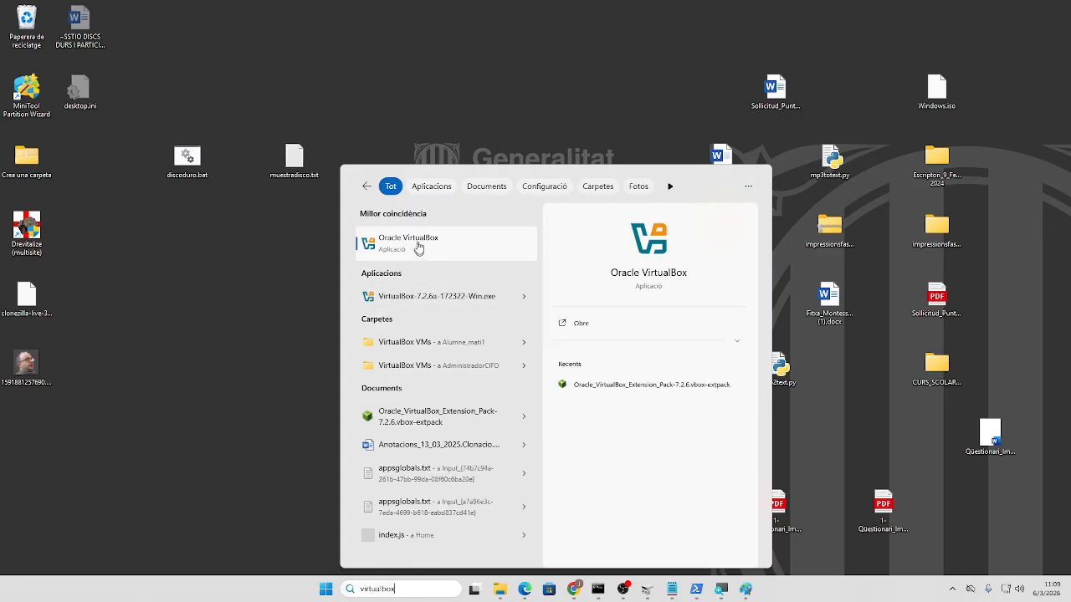
right_click(418, 242)
left_click(443, 252)
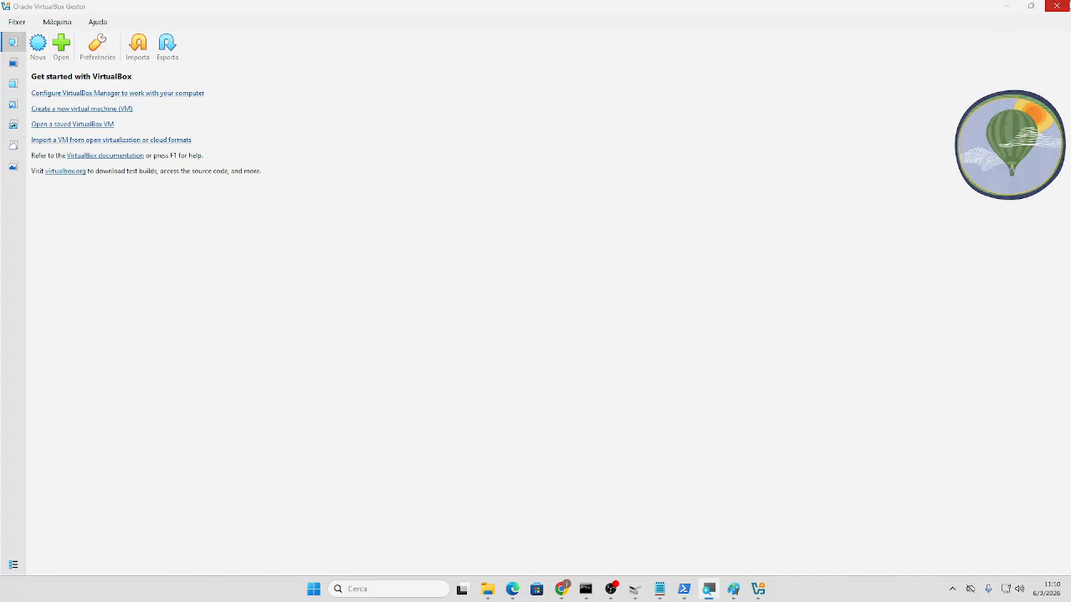
- Close the manager, relaunch Oracle VirtualBox from search, and begin a new virtual machine
left_click(1049, 5)
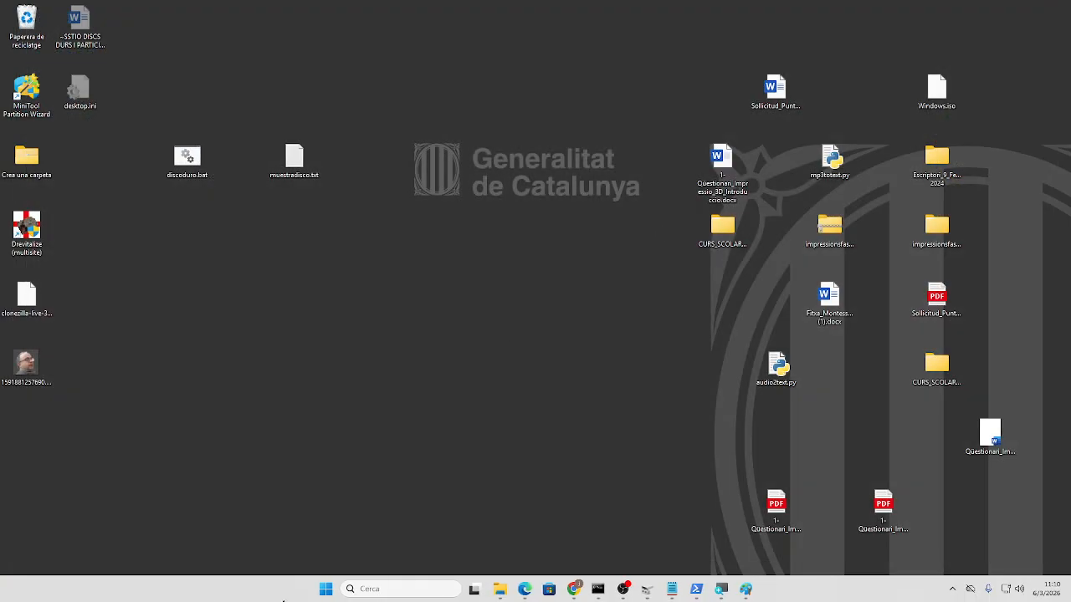
key("super+s")
type("vir")
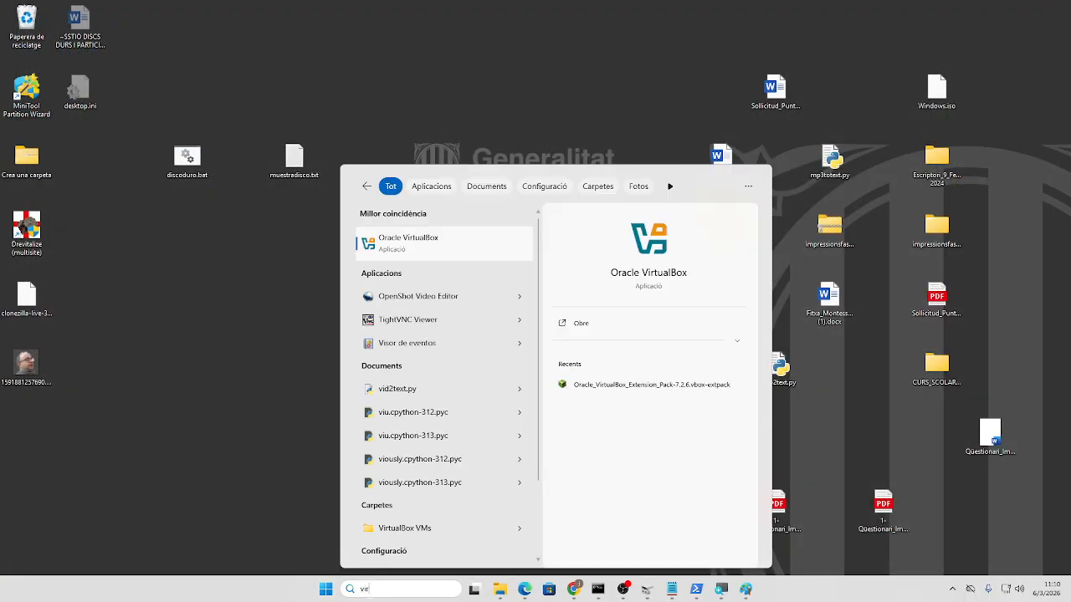
type("tualbox")
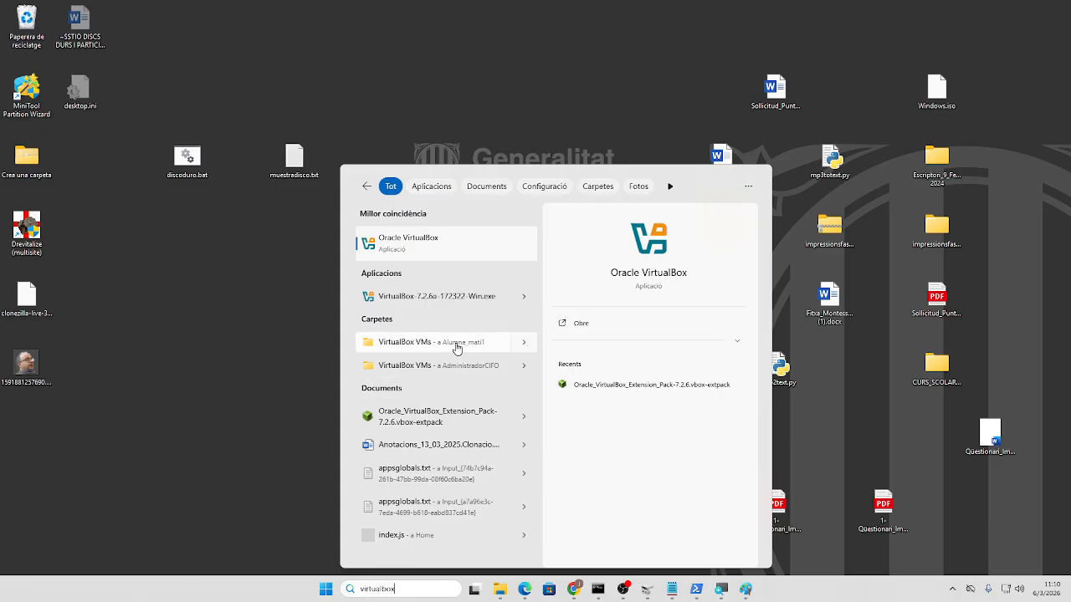
left_click(429, 251)
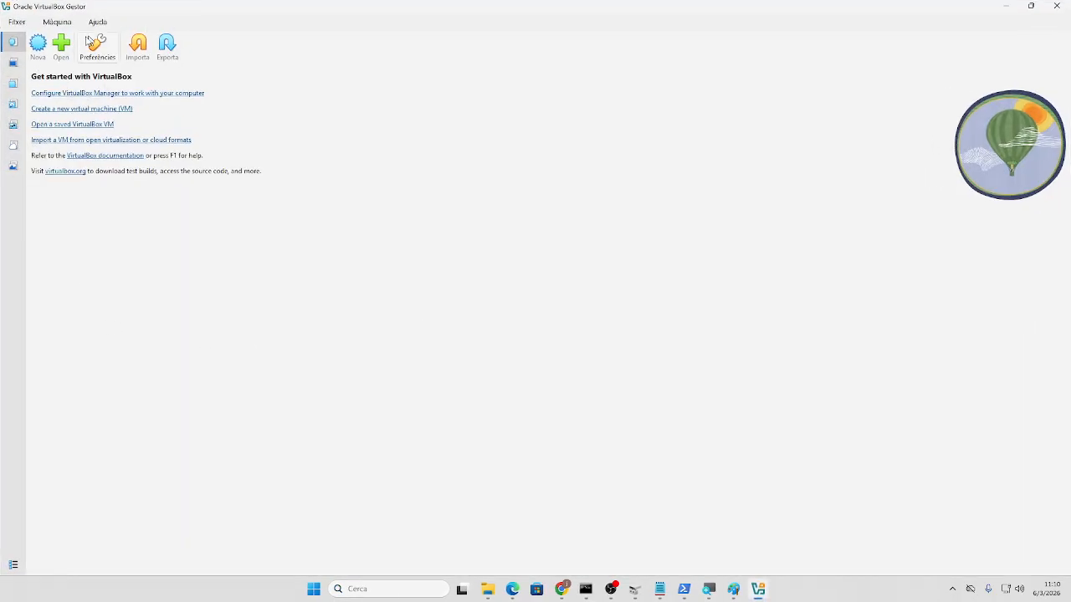
left_click(37, 46)
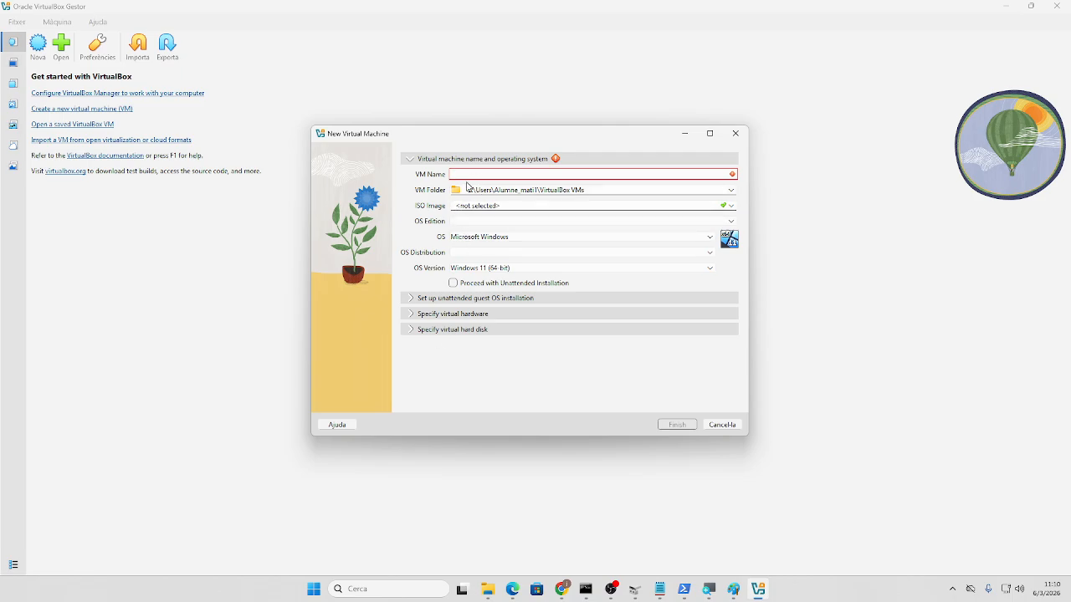
- Name the VM debianvirtualgpt with the debian-live-13.3.0-amd64-xfce.iso image and Debian (64-bit)
type("debianvirtualgpt")
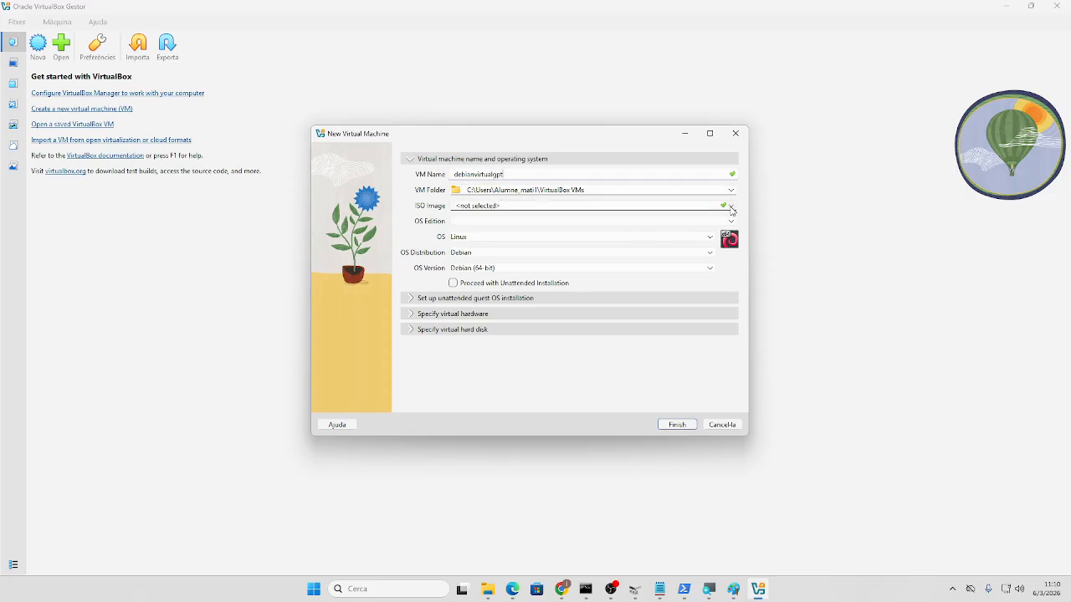
left_click(731, 211)
left_click(595, 248)
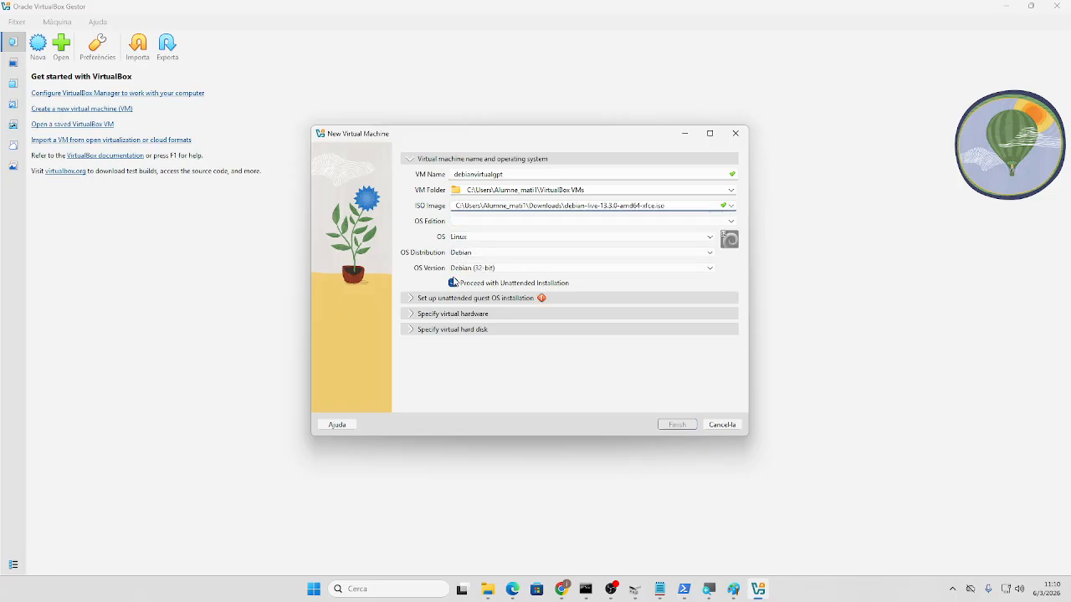
left_click(476, 271)
left_click(474, 290)
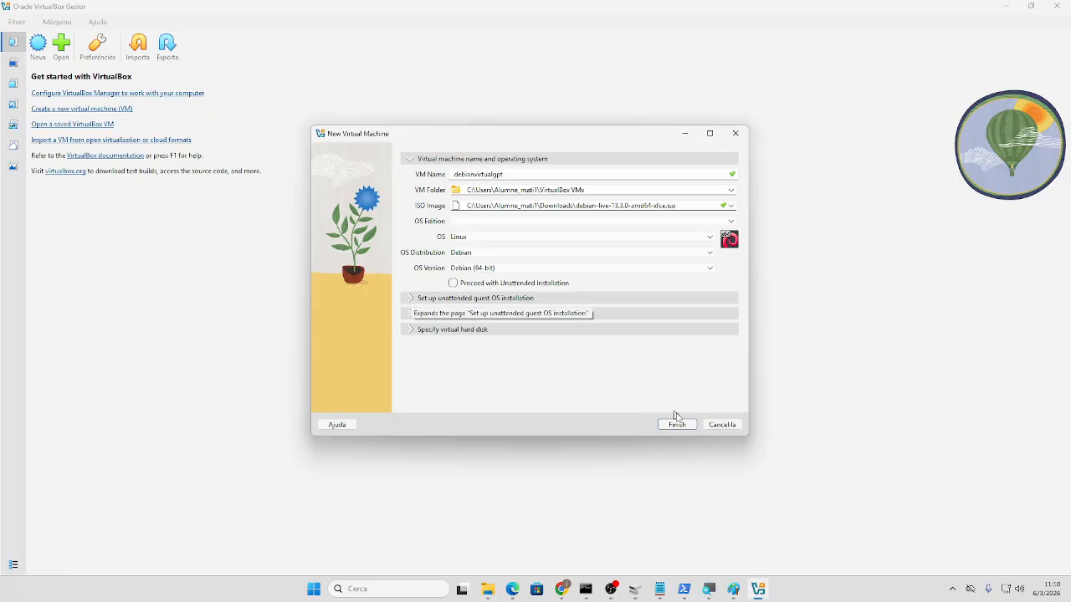
- Enable EFI, set 12506 MB memory and 7 CPUs, and create the VM with a 20 GB disk
left_click(409, 303)
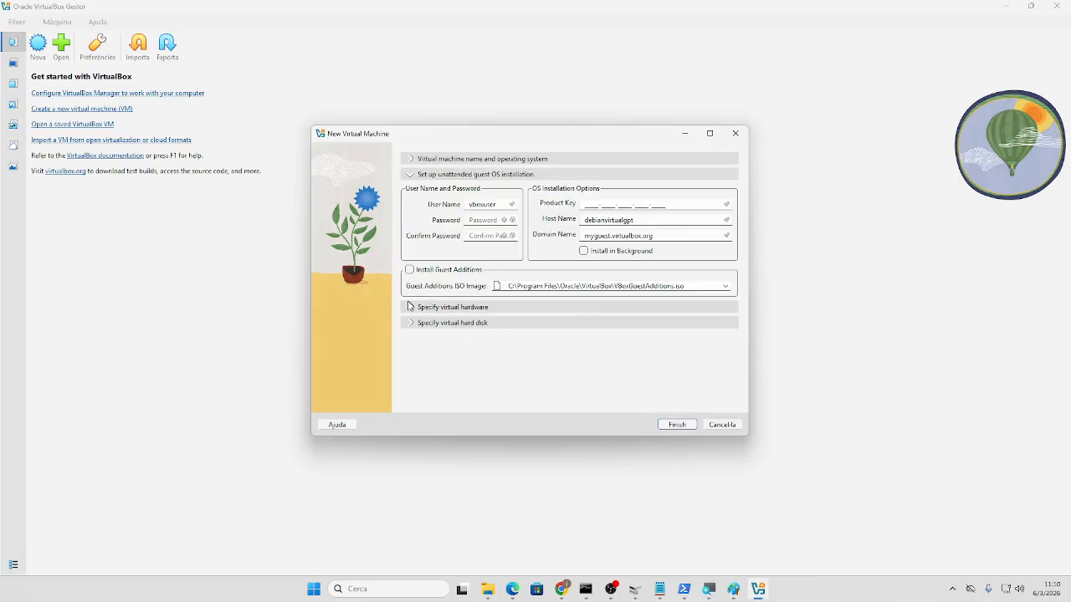
left_click(411, 313)
left_click(404, 266)
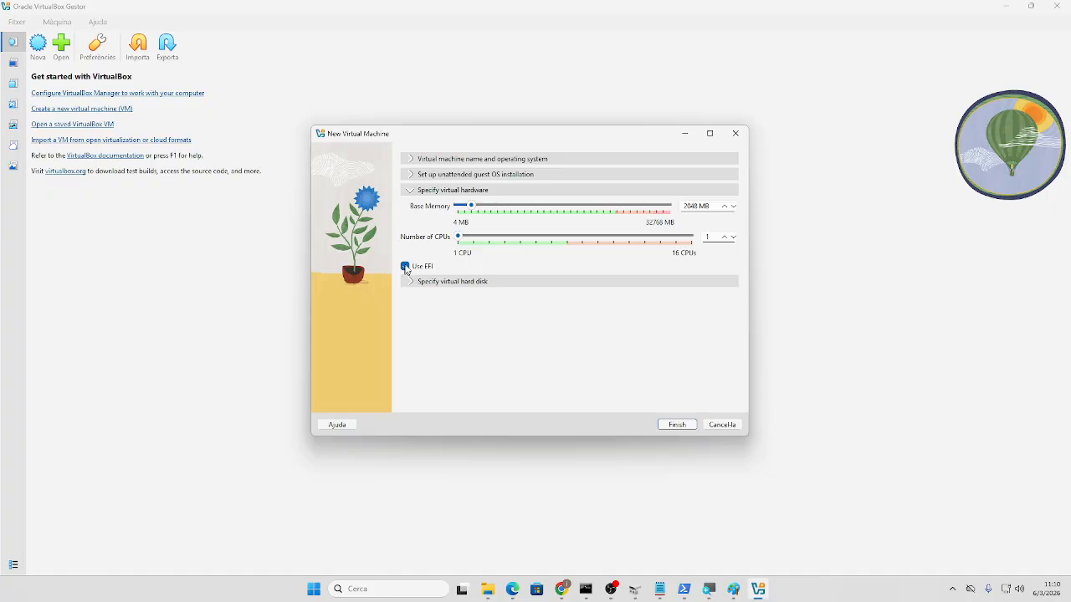
left_click_drag(471, 206, 539, 206)
left_click_drag(457, 237, 557, 238)
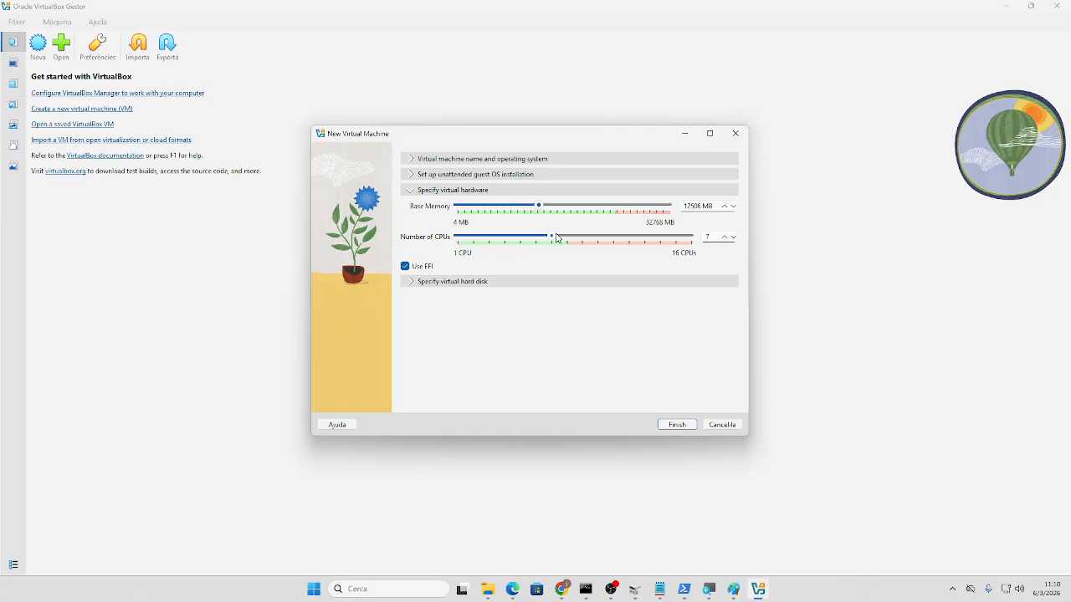
left_click(410, 282)
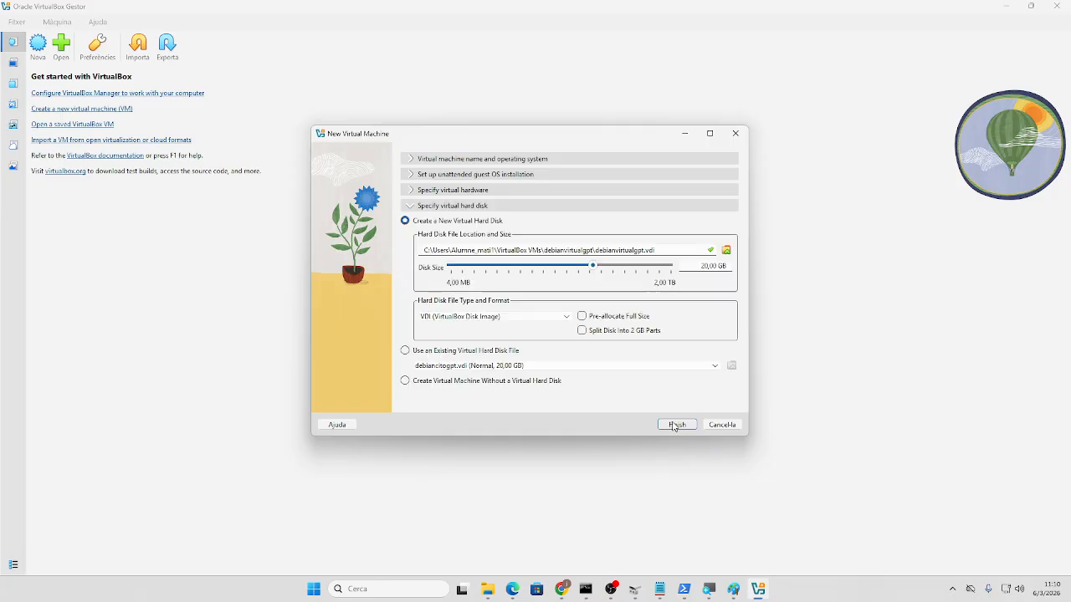
left_click(676, 424)
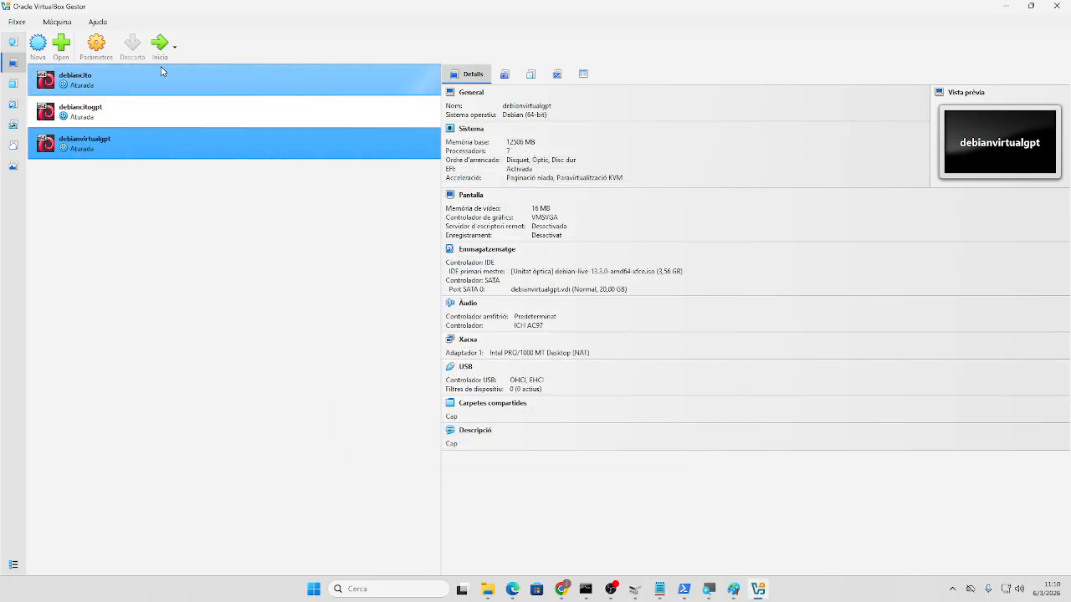
- Review debianvirtualgpt's System settings, then start the VM to the Debian 13 live boot menu
left_click(96, 43)
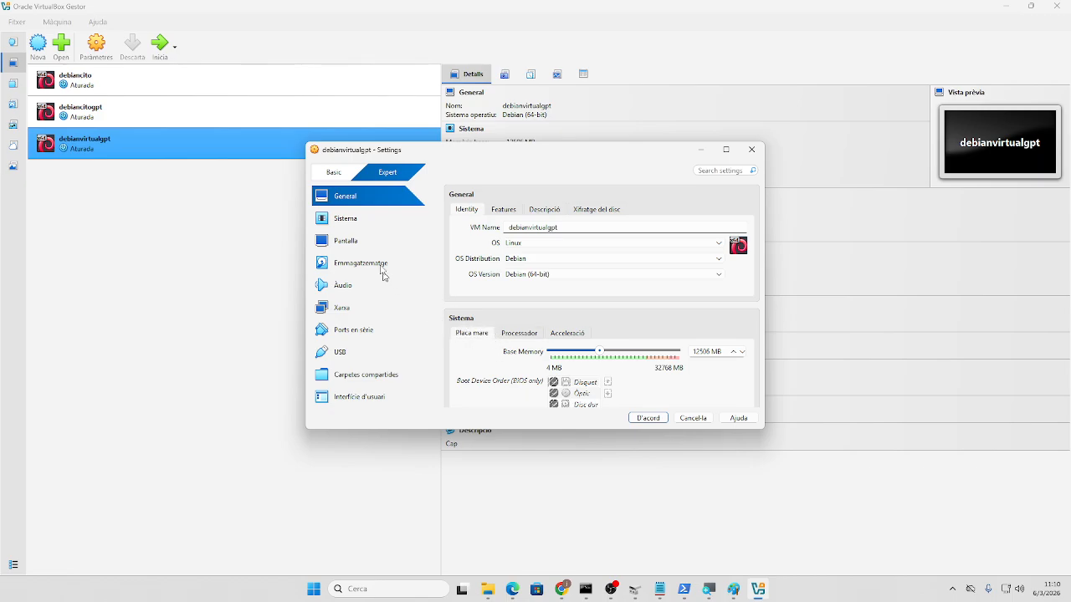
left_click(354, 220)
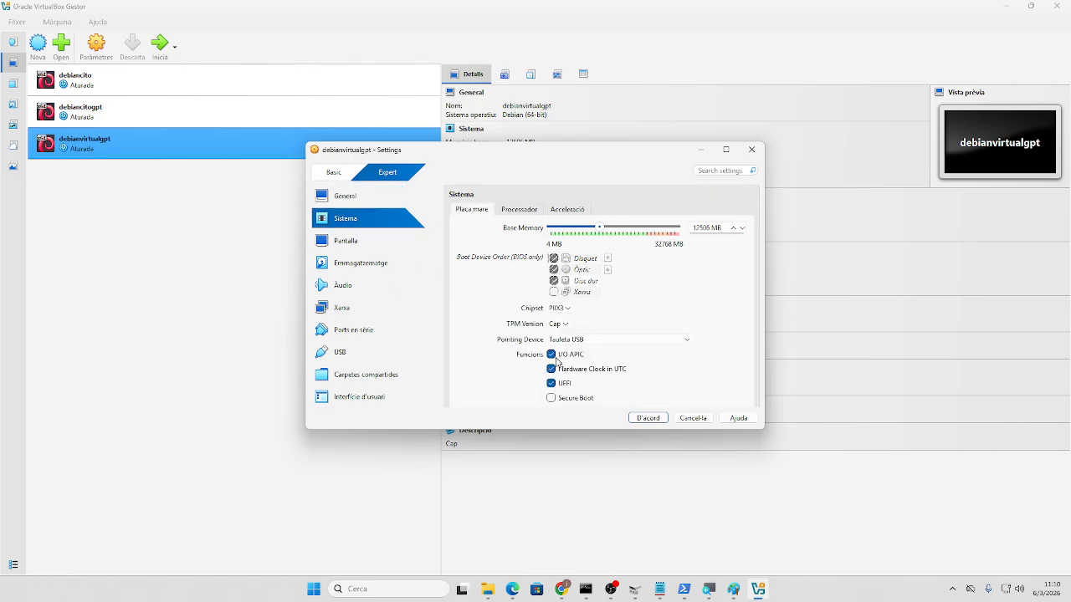
left_click(650, 418)
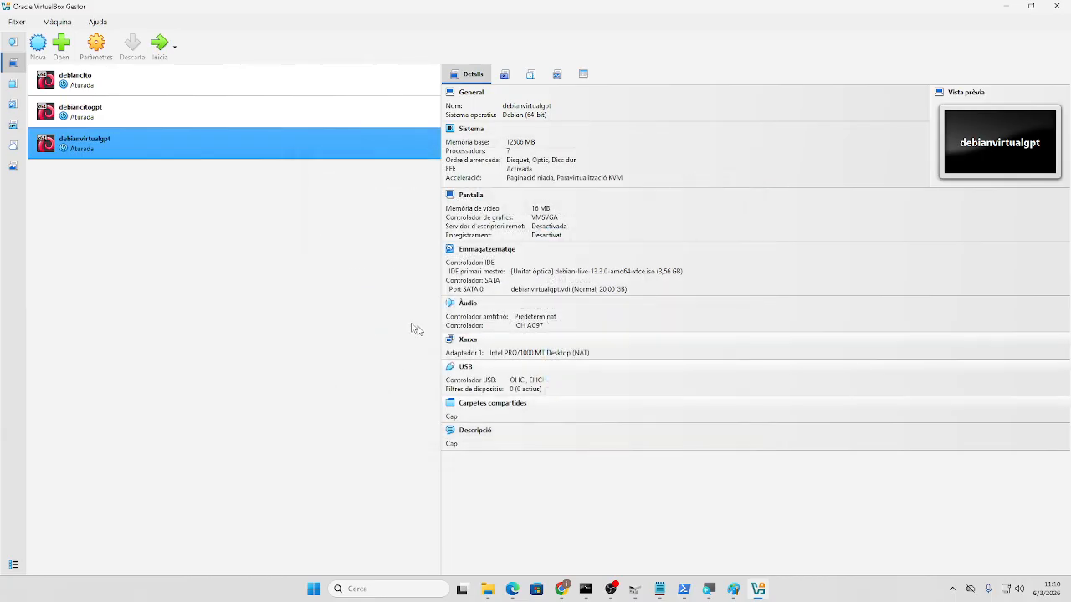
left_click(167, 51)
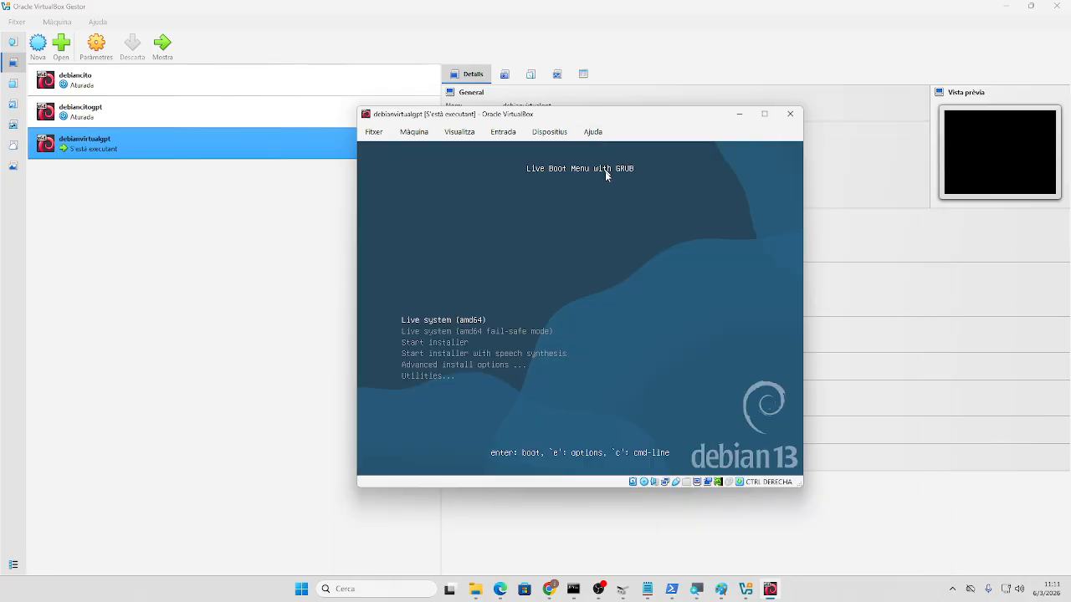
- Boot Start installer and choose Spanish language, España location and the Español keyboard
key("Down")
key("Down")
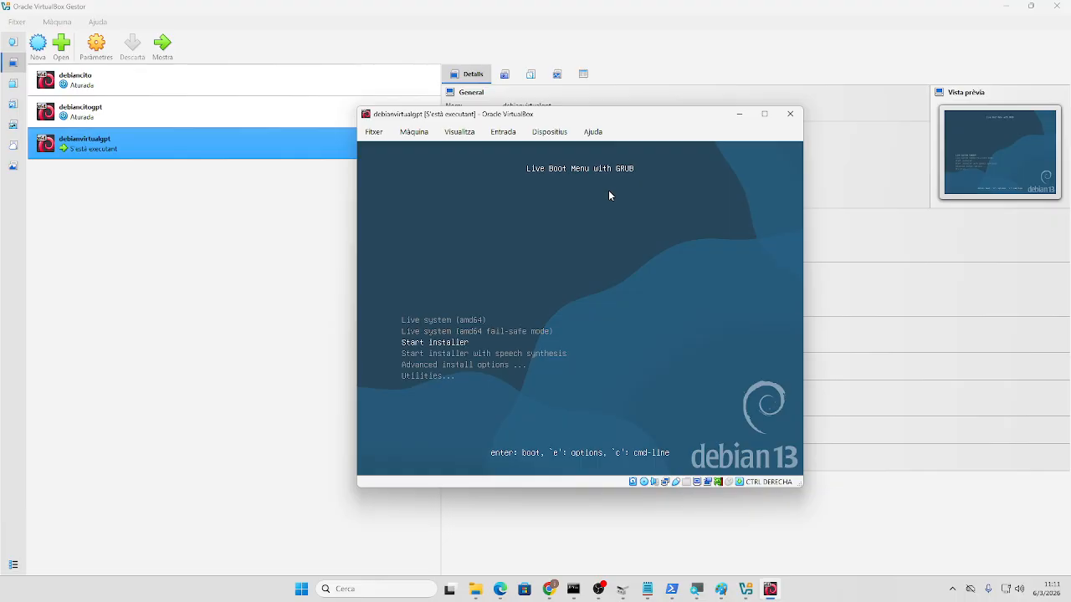
key("Return")
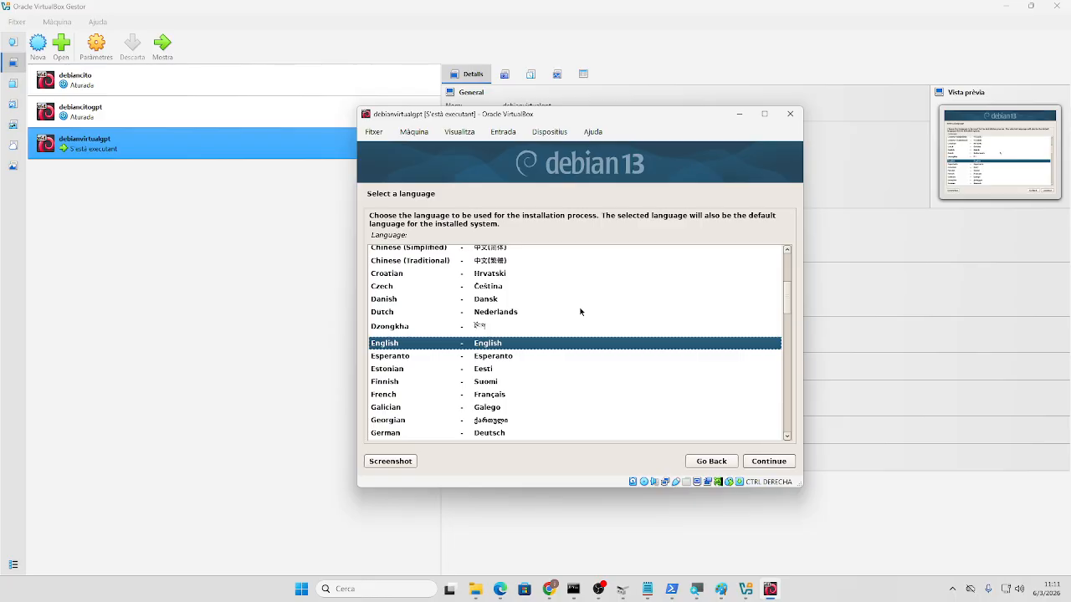
key("Down")
key("Down")
key("Down")
key("Down")
key("Down")
key("Down")
key("Down")
key("Down")
key("Down")
key("Down")
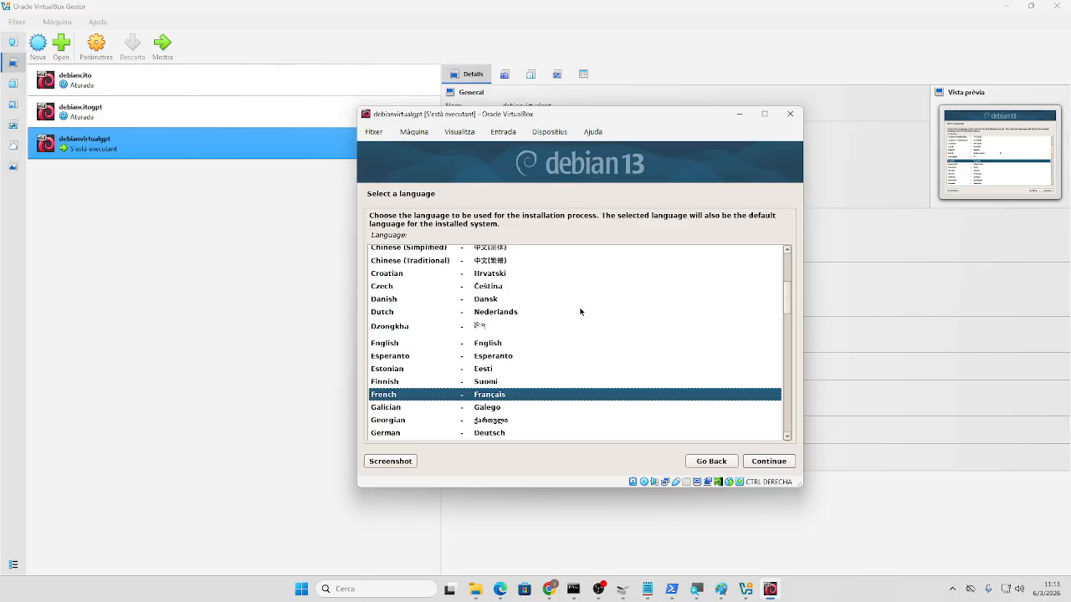
key("Down")
key("Down")
key("Down")
key("Down")
key("Down")
key("Down")
key("Down")
key("Down")
key("Down")
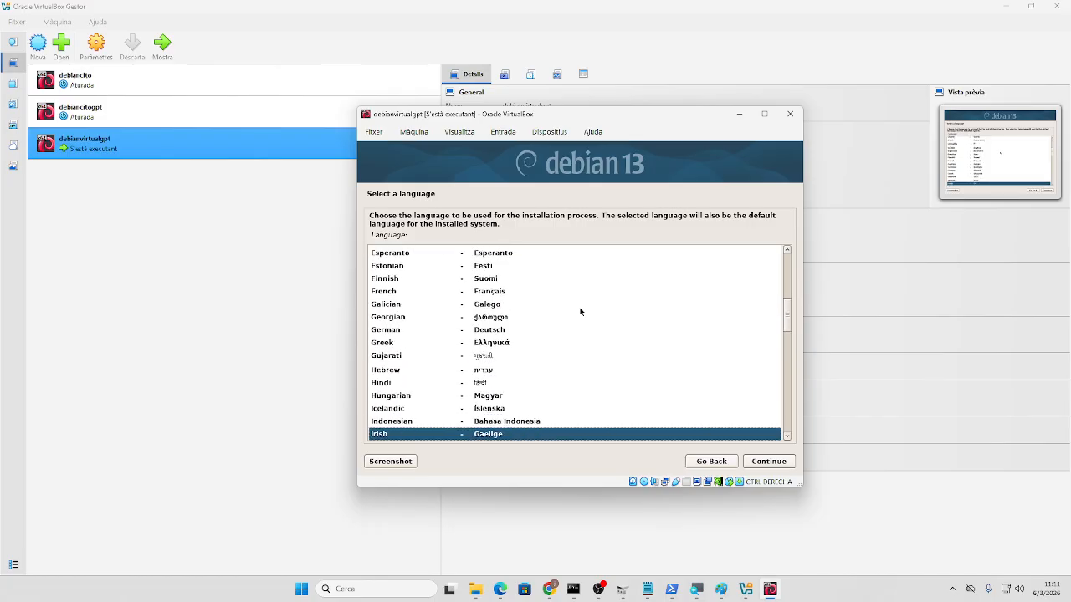
key("Down")
key("Down")
key("Down")
key("Down")
key("Down")
key("Down")
key("Down")
key("Down")
key("Down")
key("Down")
key("Down")
key("Down")
key("Down")
key("Down")
key("Down")
key("Down")
key("Down")
key("Down")
key("Down")
key("Down")
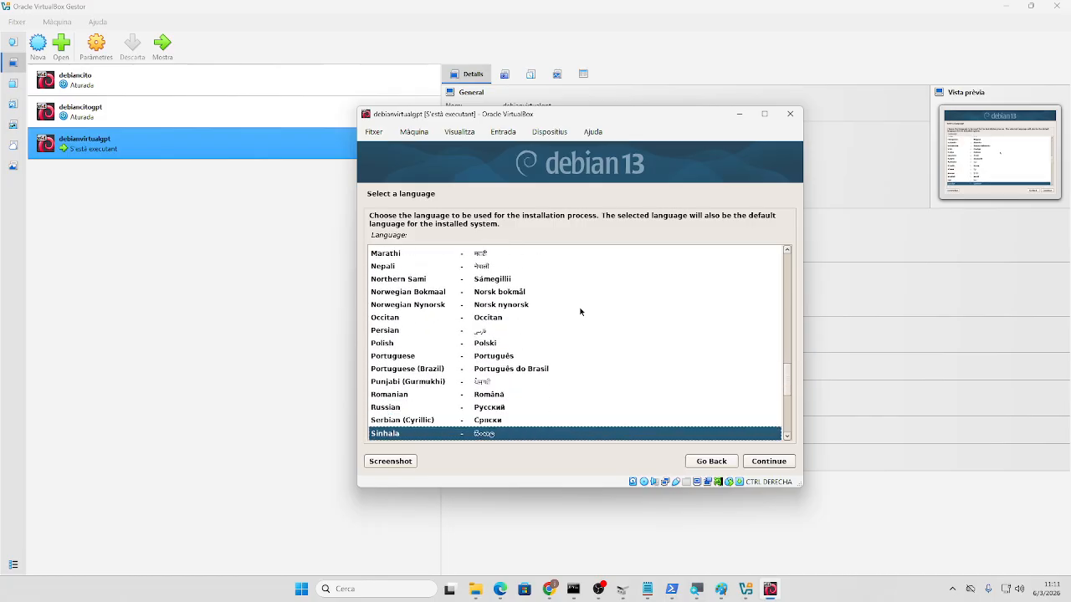
key("Up")
key("Up")
key("Up")
key("Up")
key("Up")
key("Up")
key("Return")
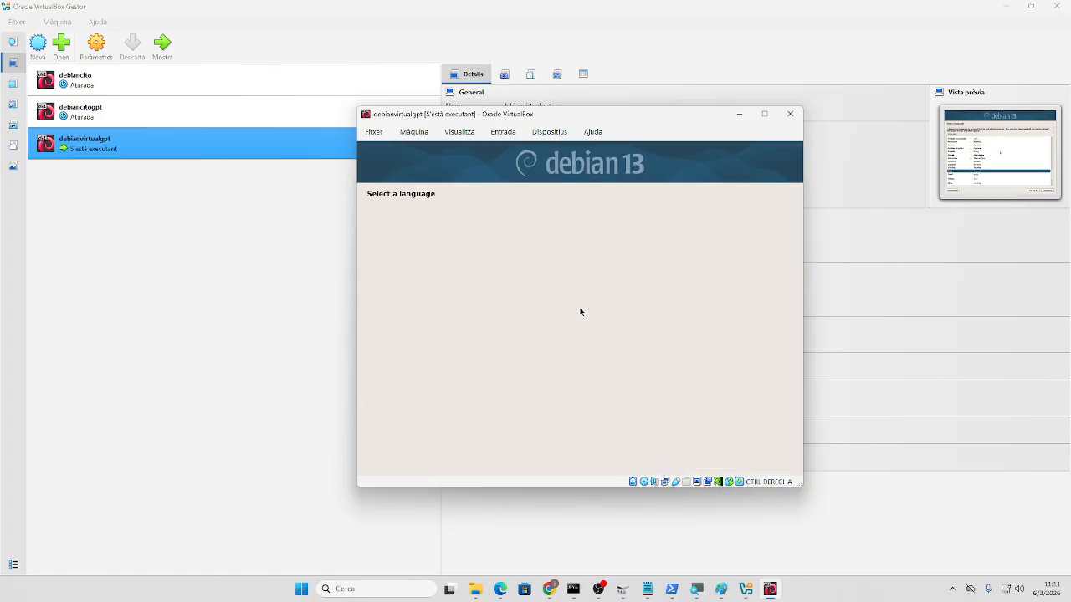
key("Return")
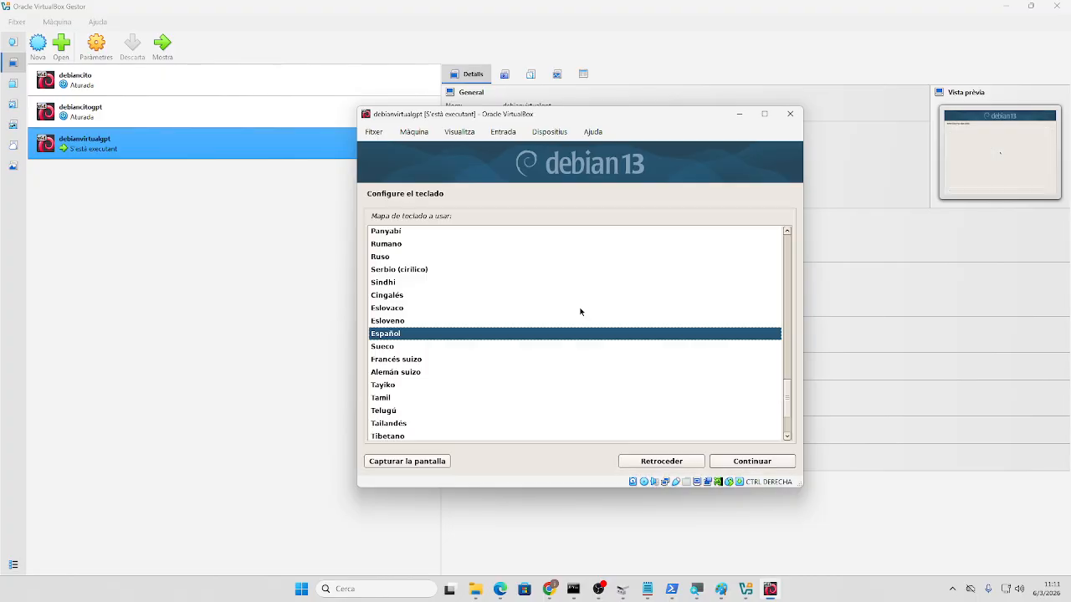
key("Return")
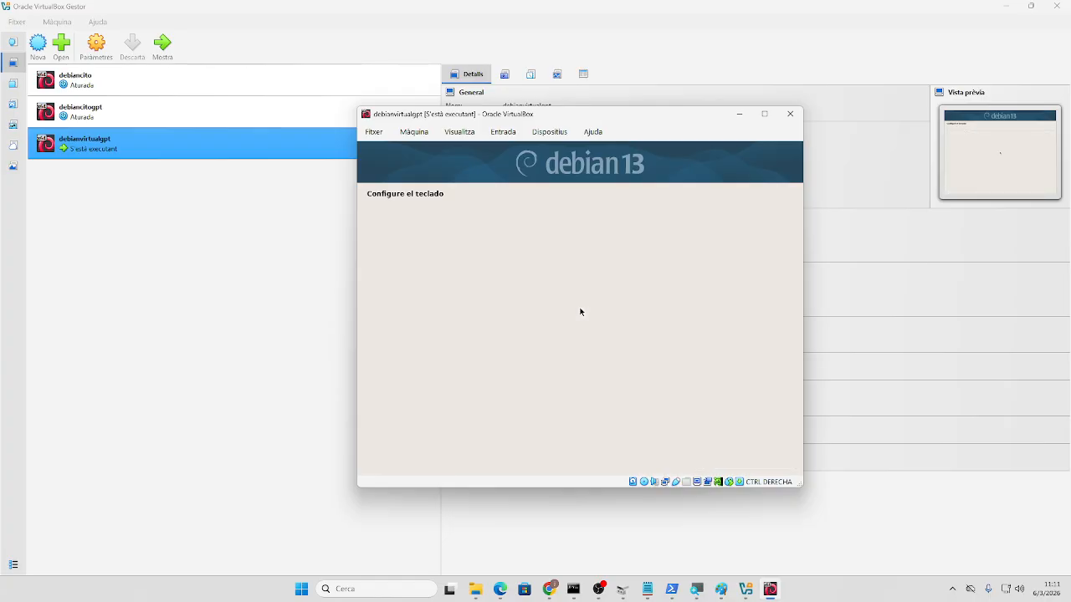
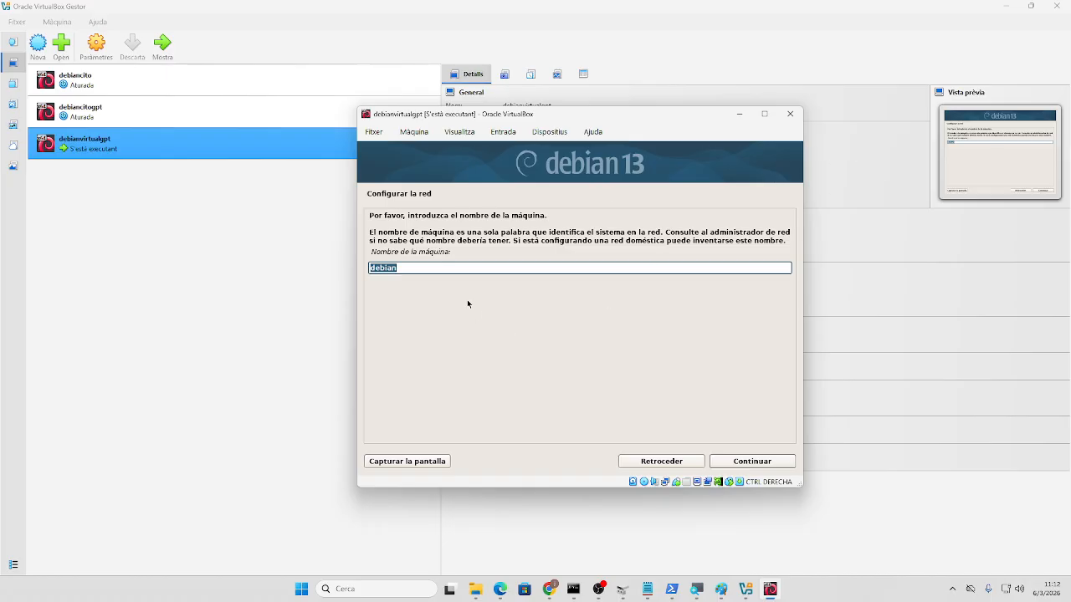
- Change the hostname from debian to debiangpt and leave the domain name empty
left_click(468, 265)
type("gpt")
key("Return")
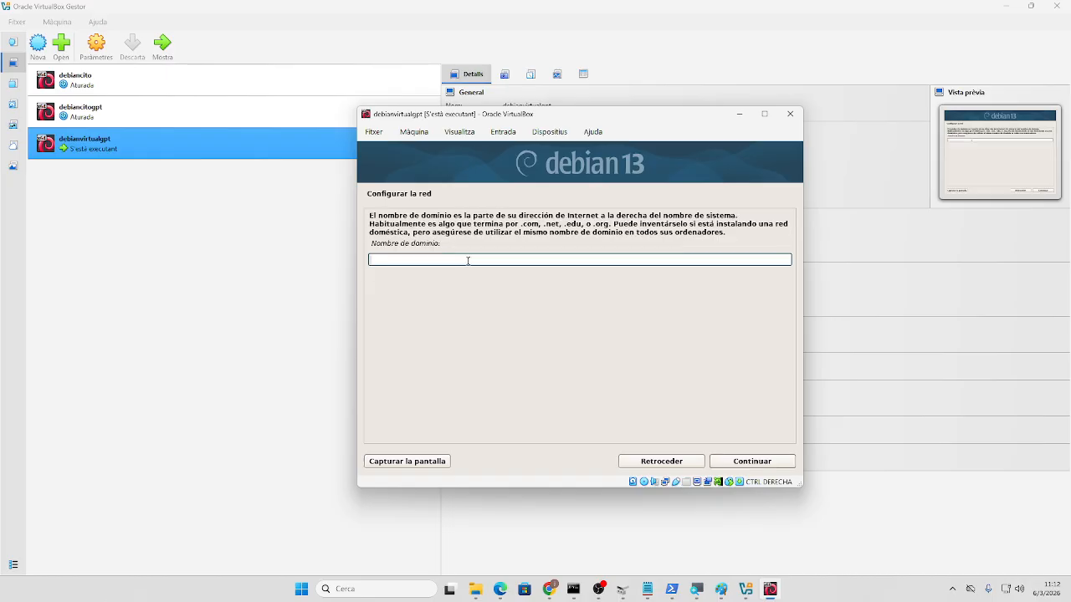
key("Return")
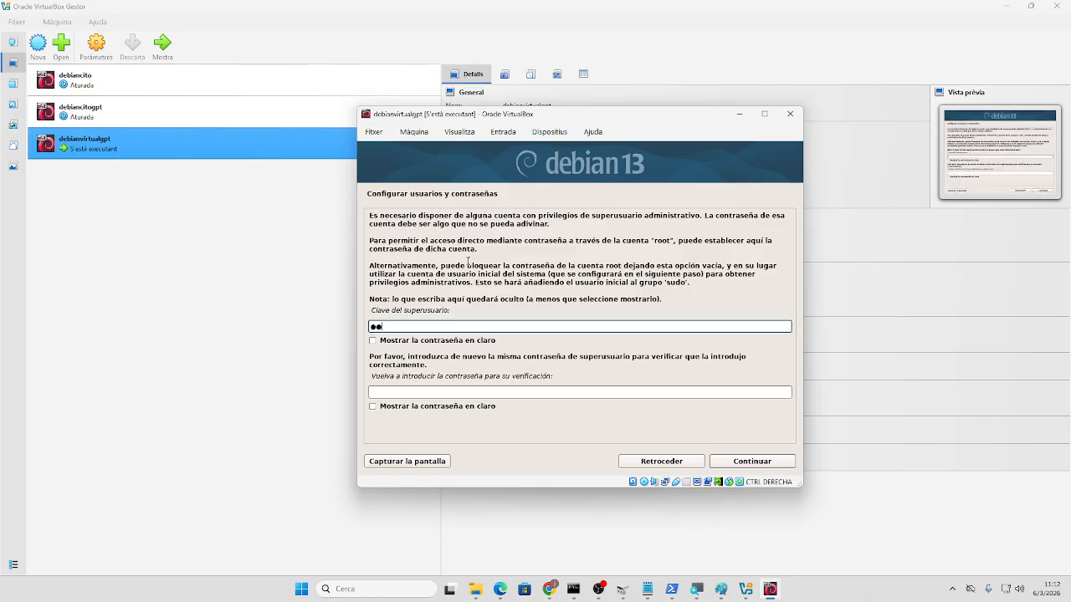
- Enter the root password and repeat it in the verification field
type("**")
key("Tab")
type("*")
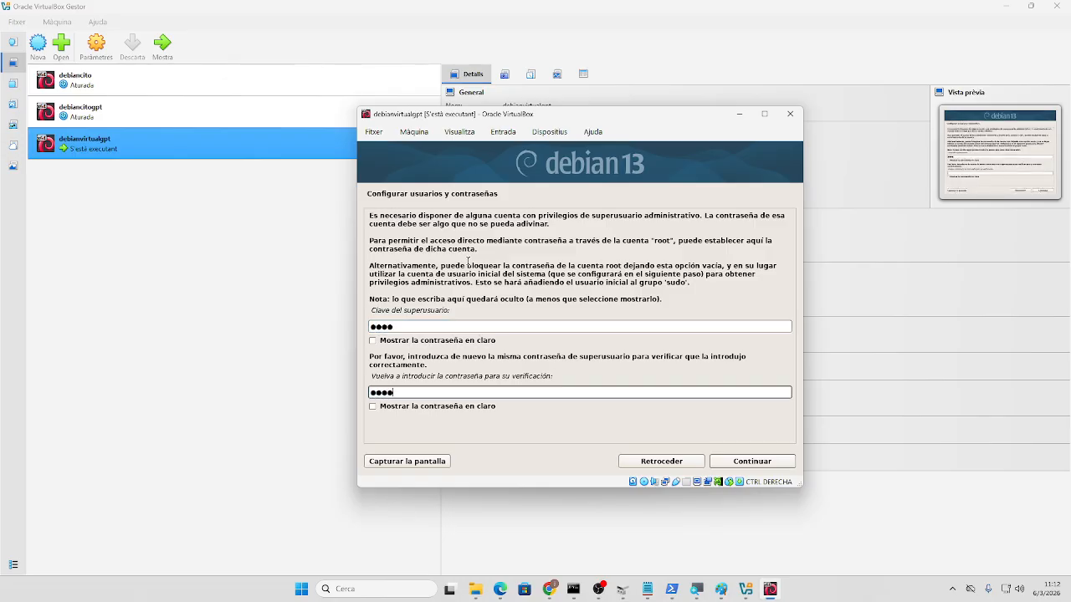
type("***")
key("Return")
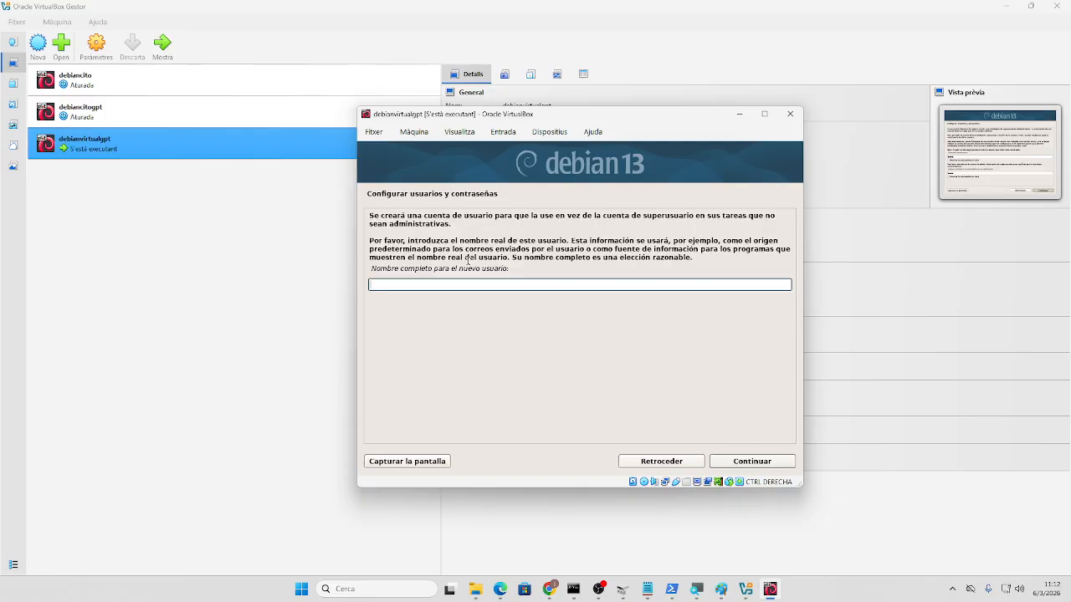
- Accept the new user's full name and suggested username, then set and confirm the user password
key("Tab")
key("Tab")
key("Tab")
key("Tab")
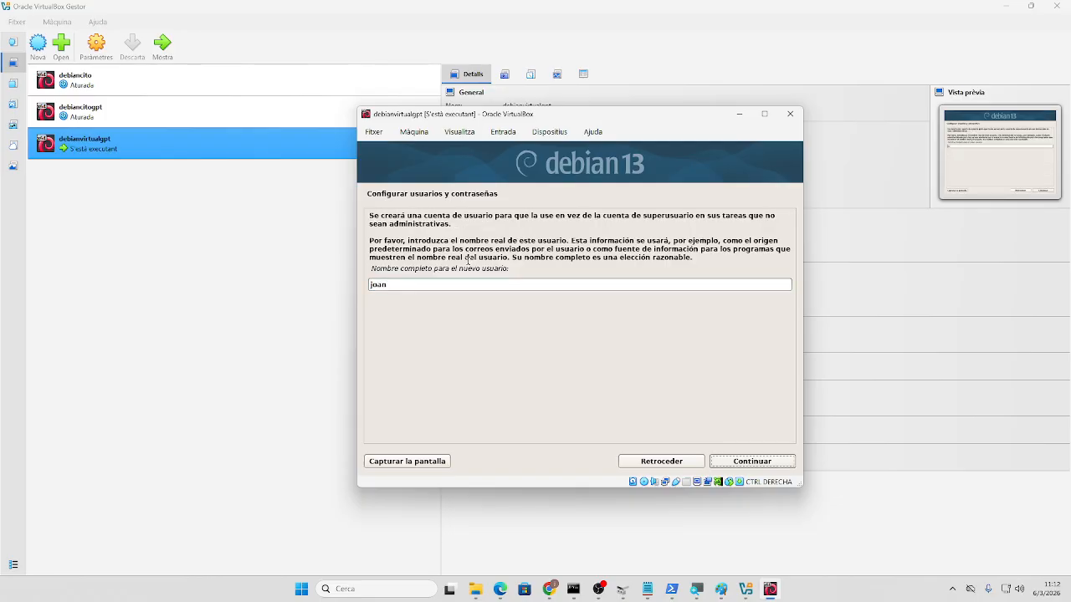
key("Return")
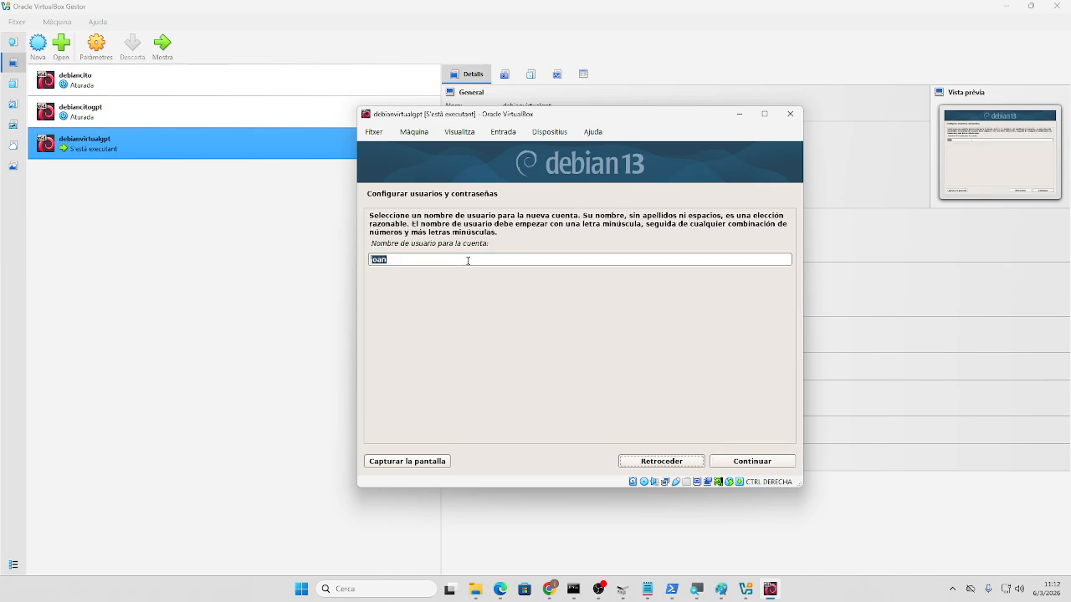
key("Return")
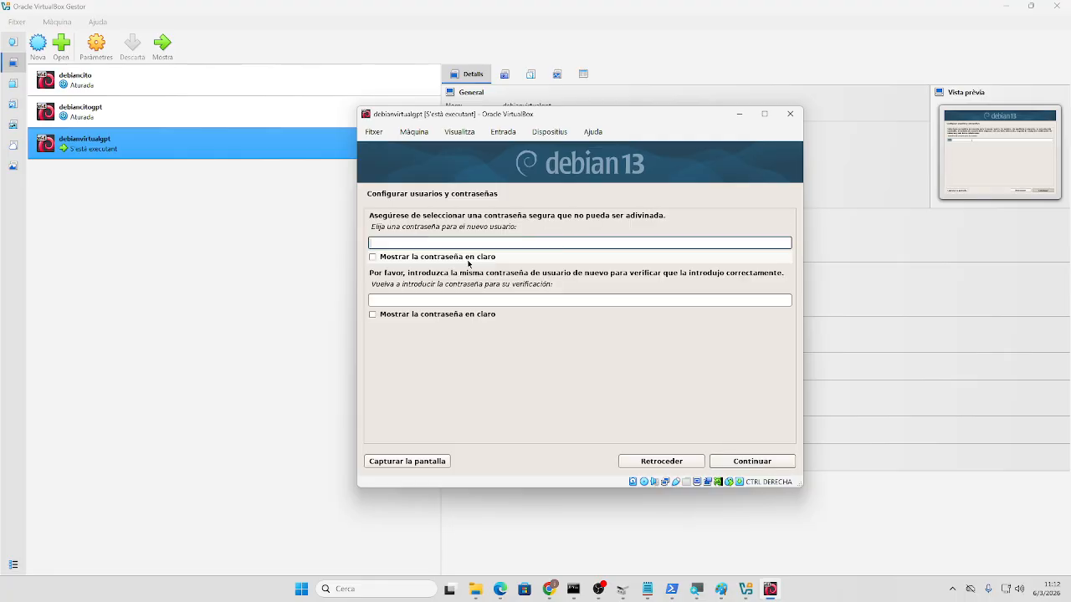
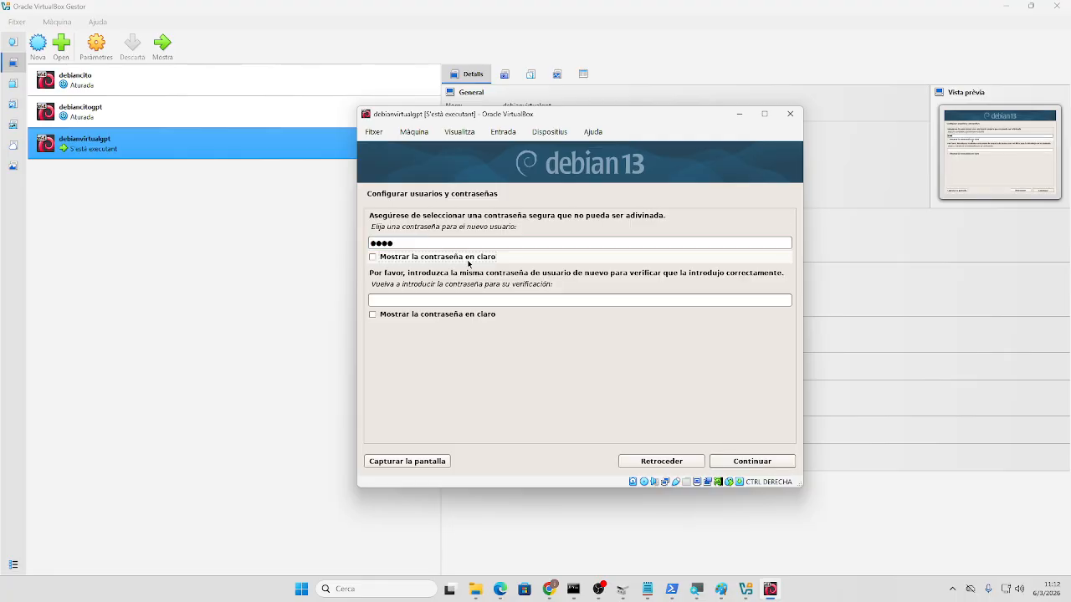
key("Tab")
key("Tab")
key("Tab")
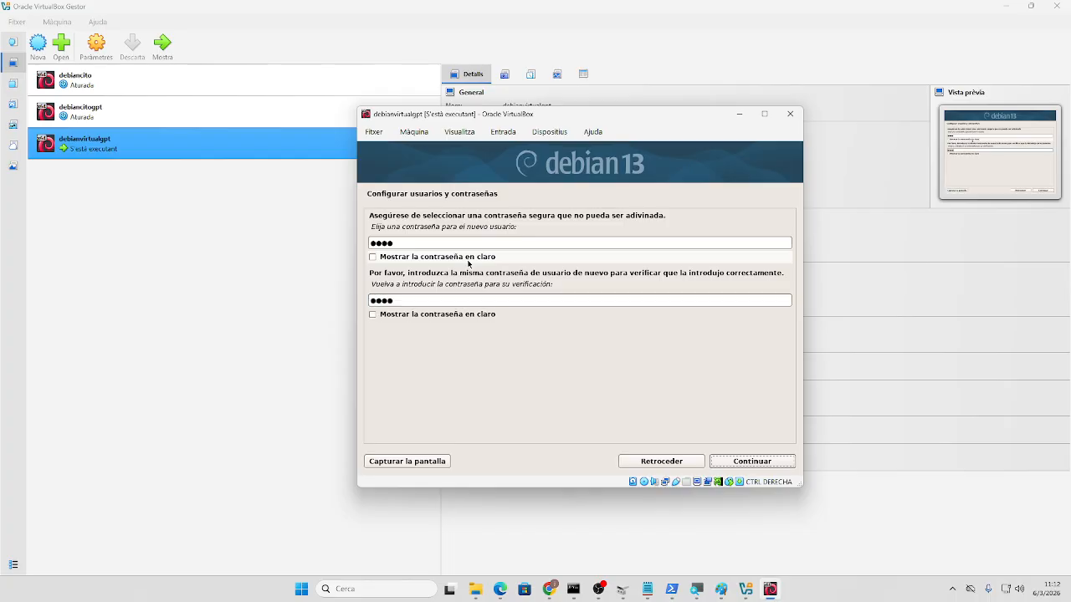
key("Tab")
key("Tab")
key("Tab")
key("Tab")
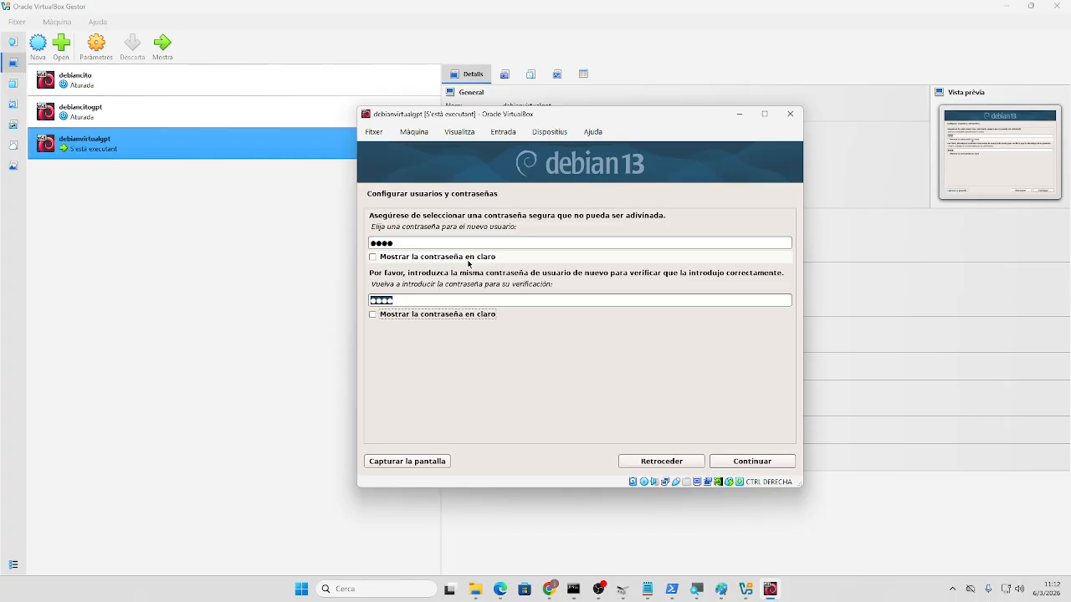
key("Tab")
key("Return")
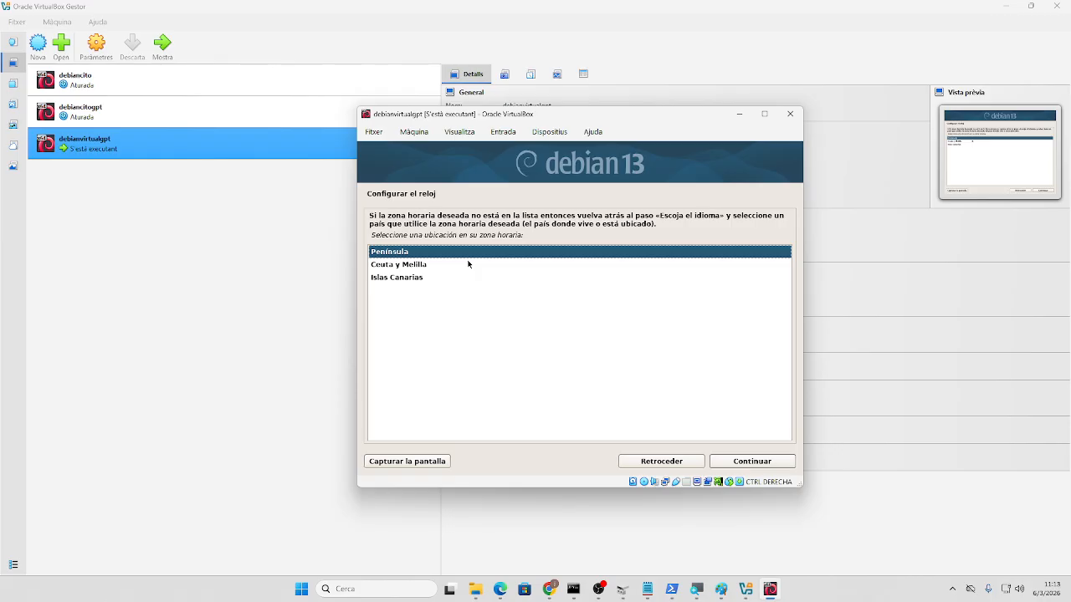
- Keep the Península timezone and choose 'Guiado - utilizar todo el disco' partitioning
key("Return")
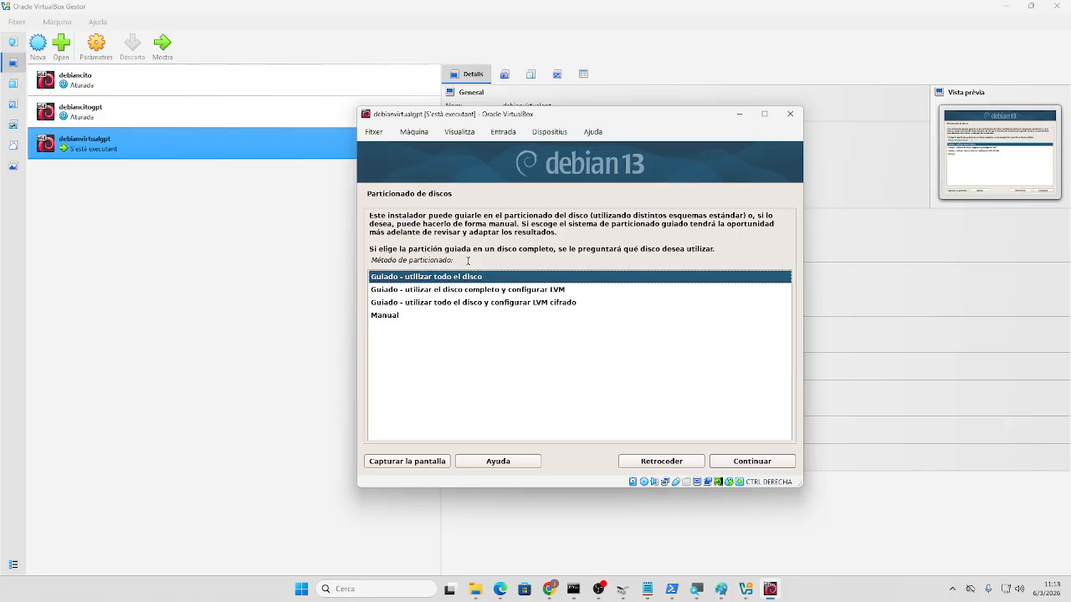
key("Tab")
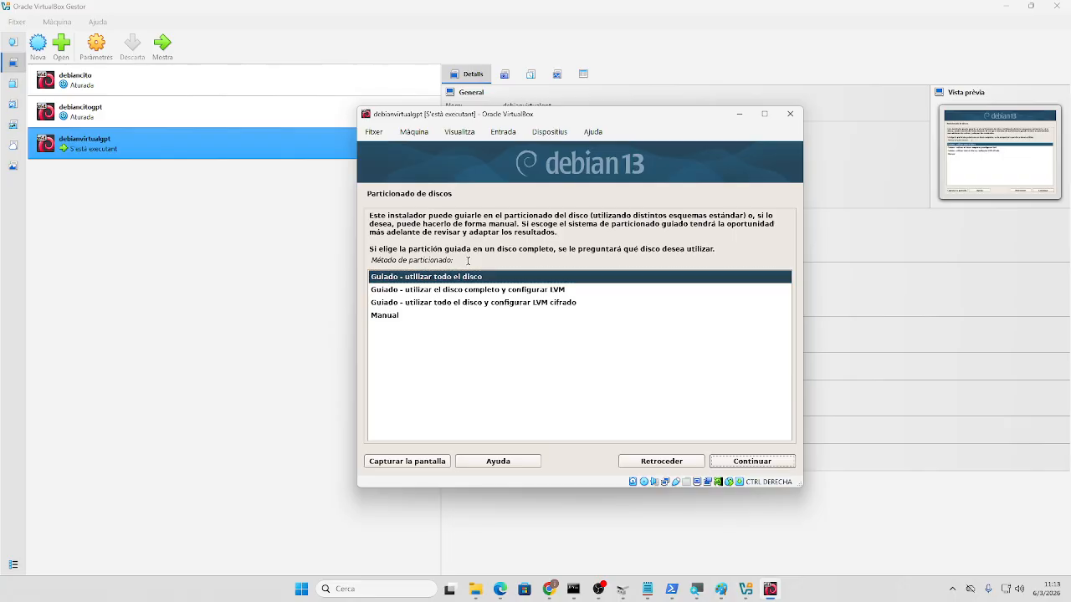
key("Return")
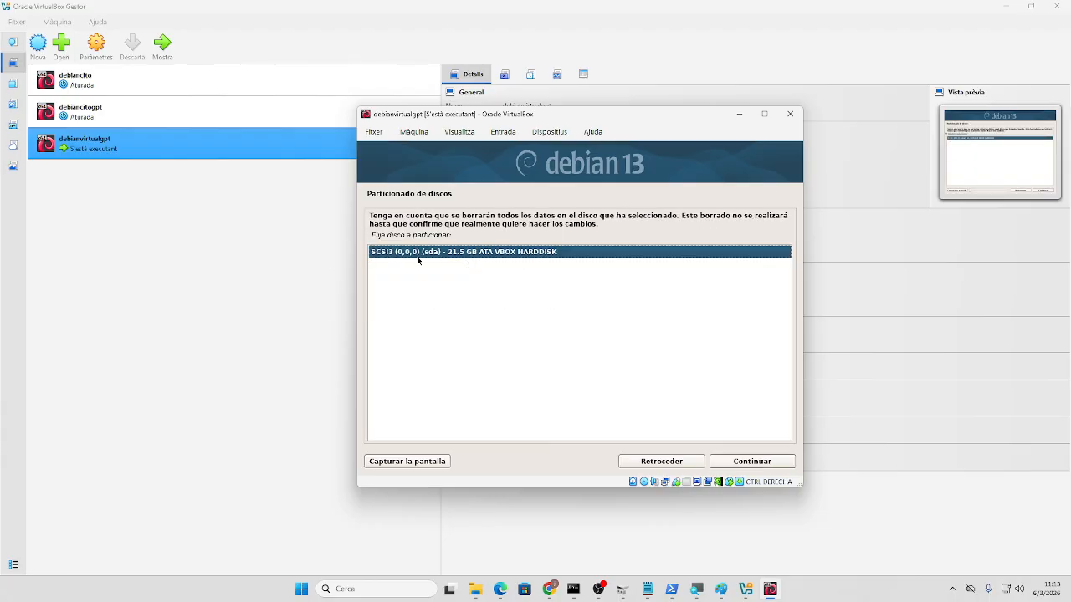
- Partition the 21.5 GB sda disk with 'Todos los ficheros en una partición'
key("Tab")
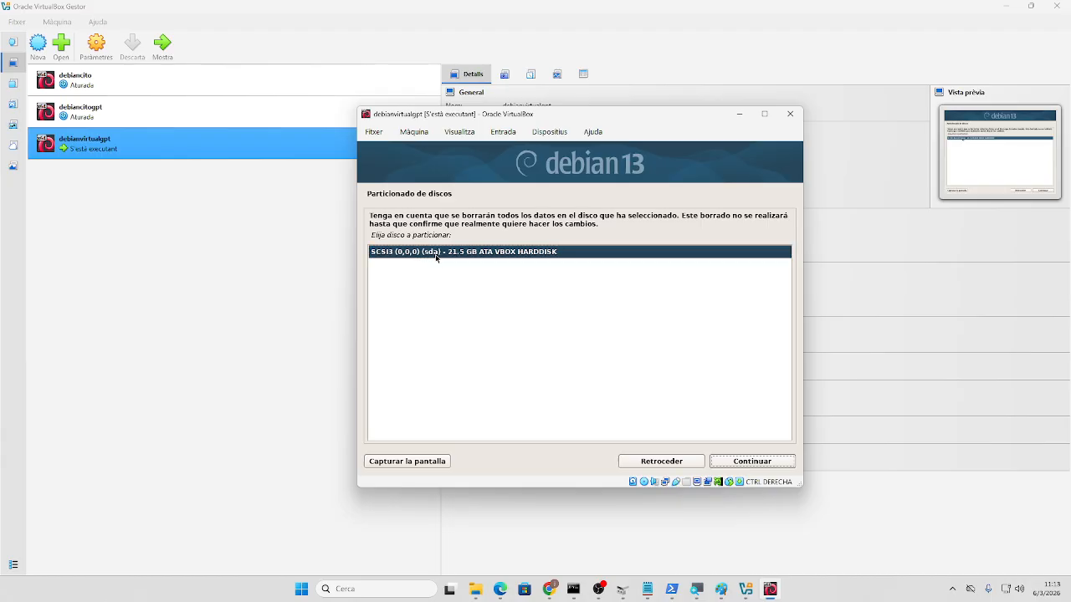
key("Return")
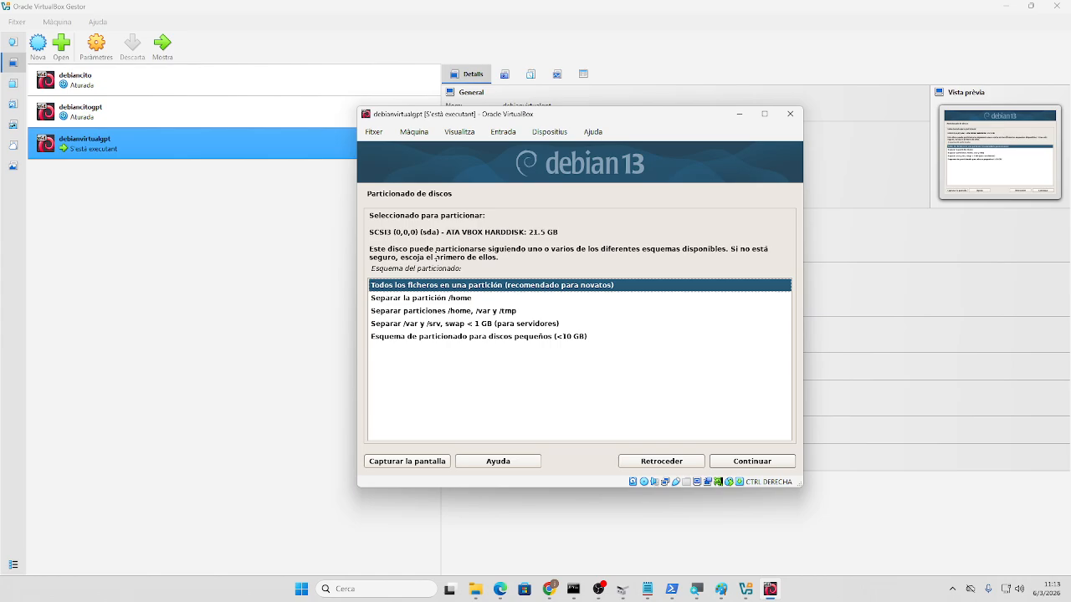
key("Tab")
key("Return")
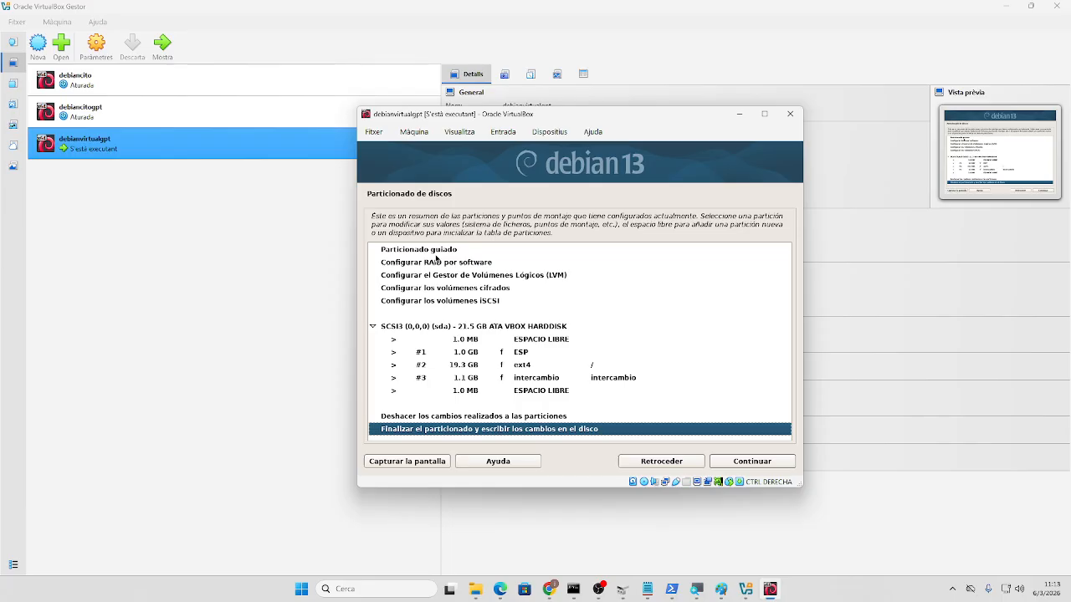
key("Up")
key("Up")
key("Up")
key("Up")
key("Up")
key("Up")
key("Up")
key("Up")
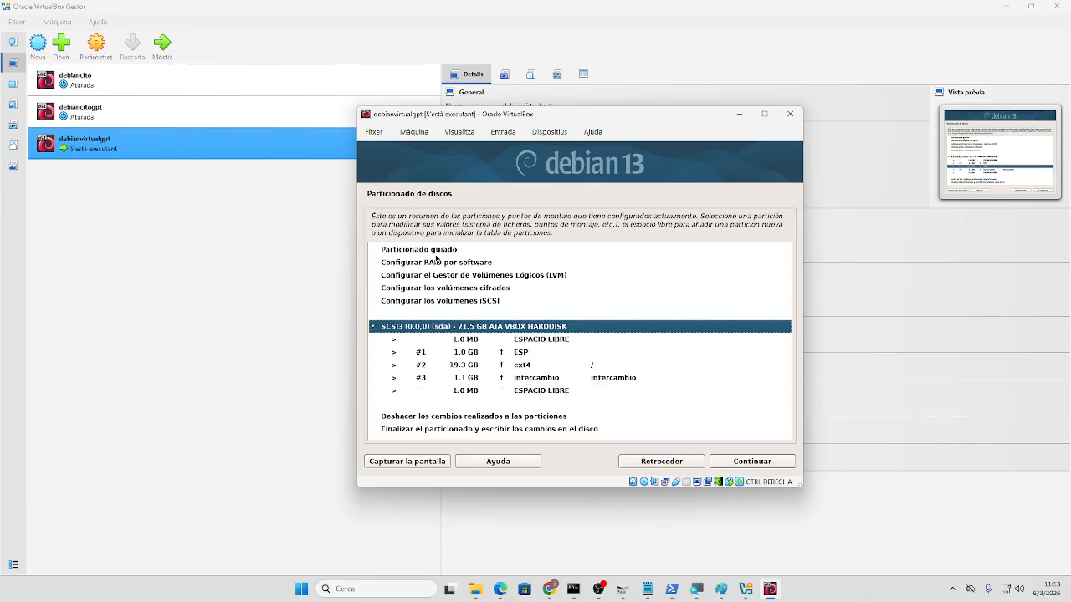
key("Down")
key("Down")
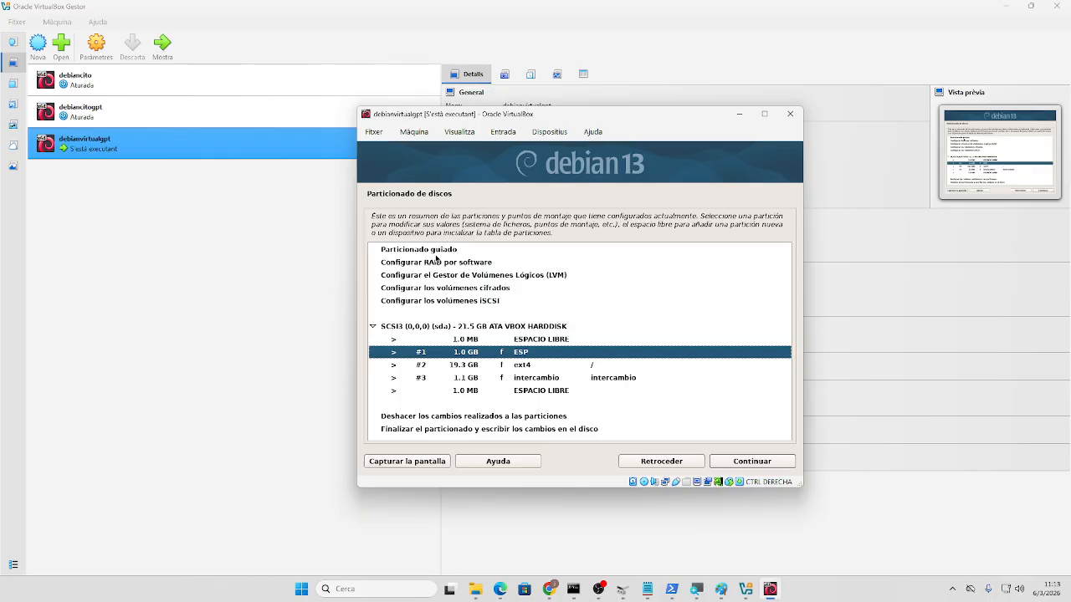
key("Down")
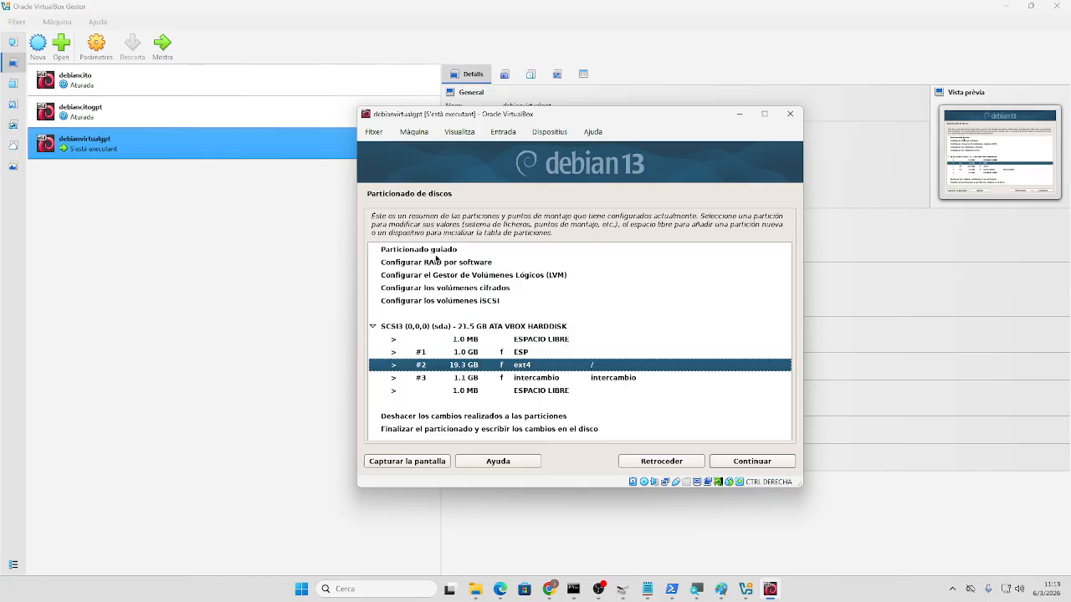
key("Down")
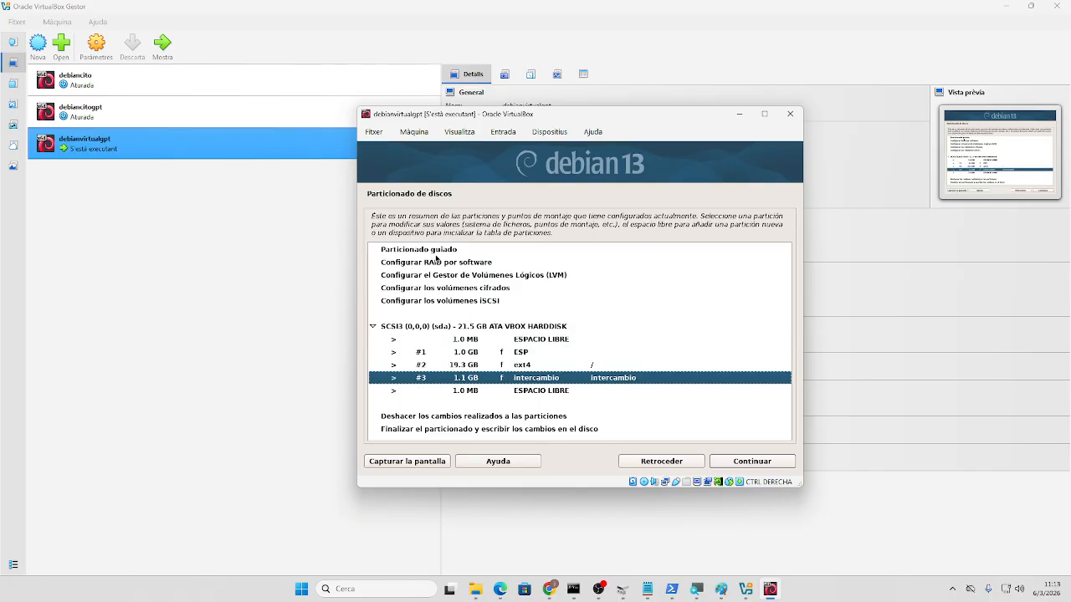
key("Up")
key("Up")
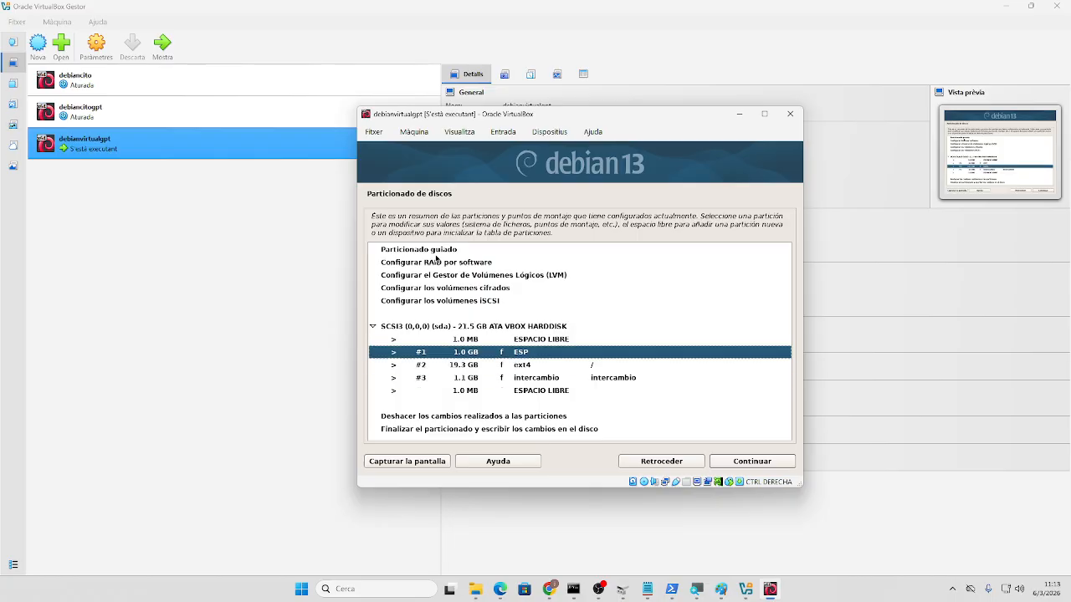
key("Down")
key("Down")
key("Down")
key("Up")
key("Up")
key("Up")
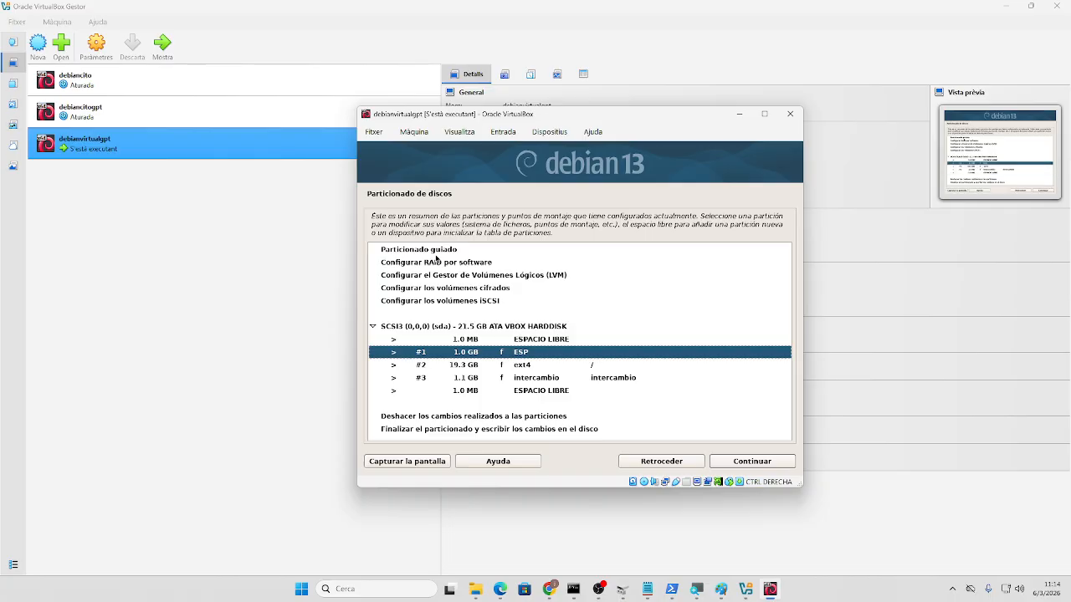
key("Tab")
key("Tab")
key("Tab")
key("Tab")
key("Tab")
key("Tab")
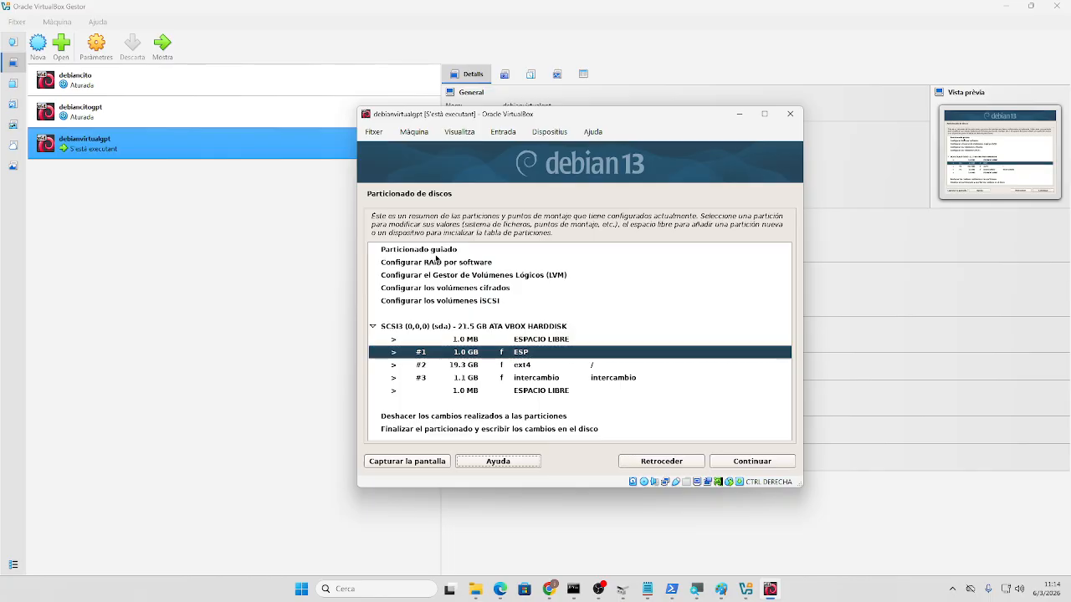
key("Tab")
key("Tab")
key("Tab")
key("Tab")
key("Tab")
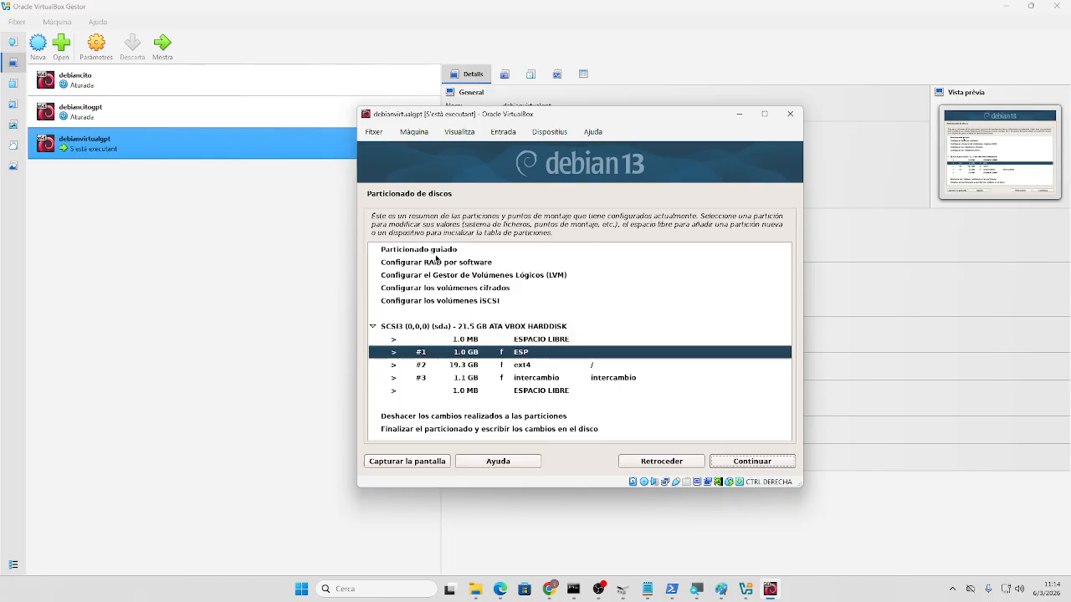
key("Return")
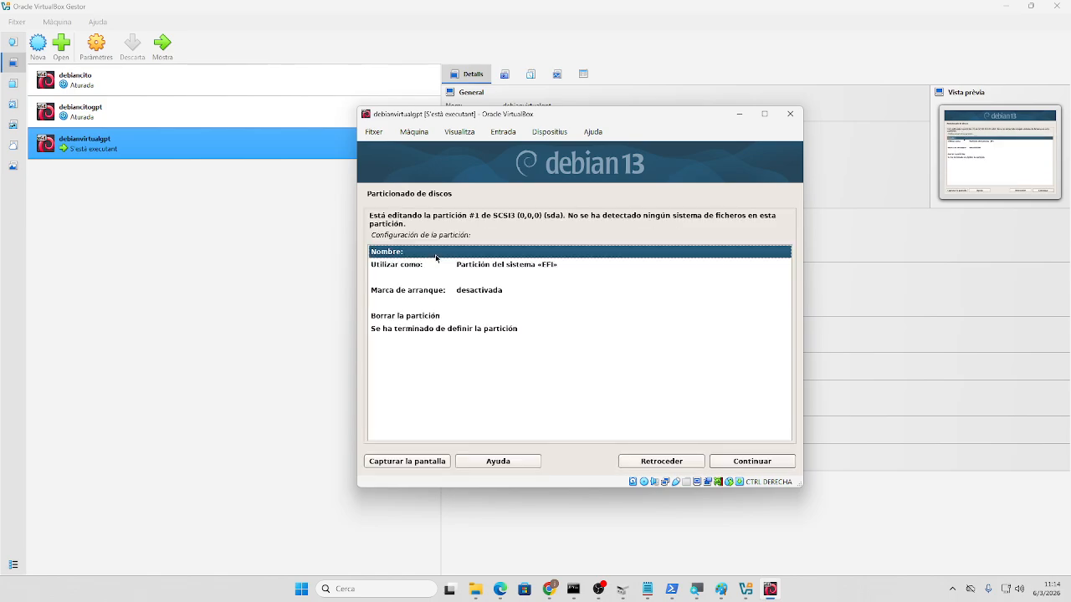
key("Tab")
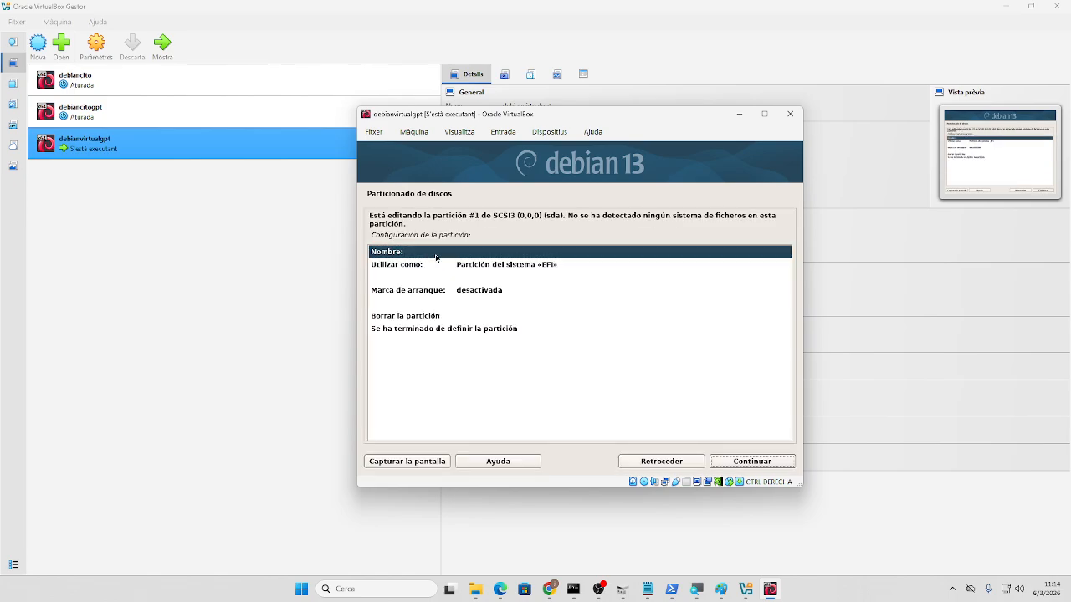
key("Return")
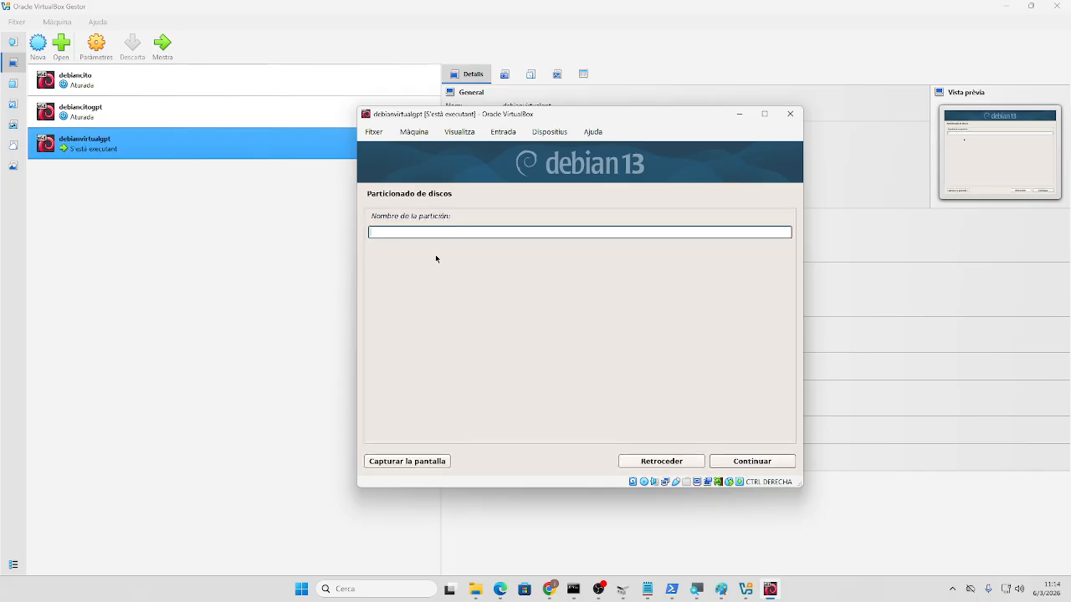
key("Tab")
key("Tab")
key("Return")
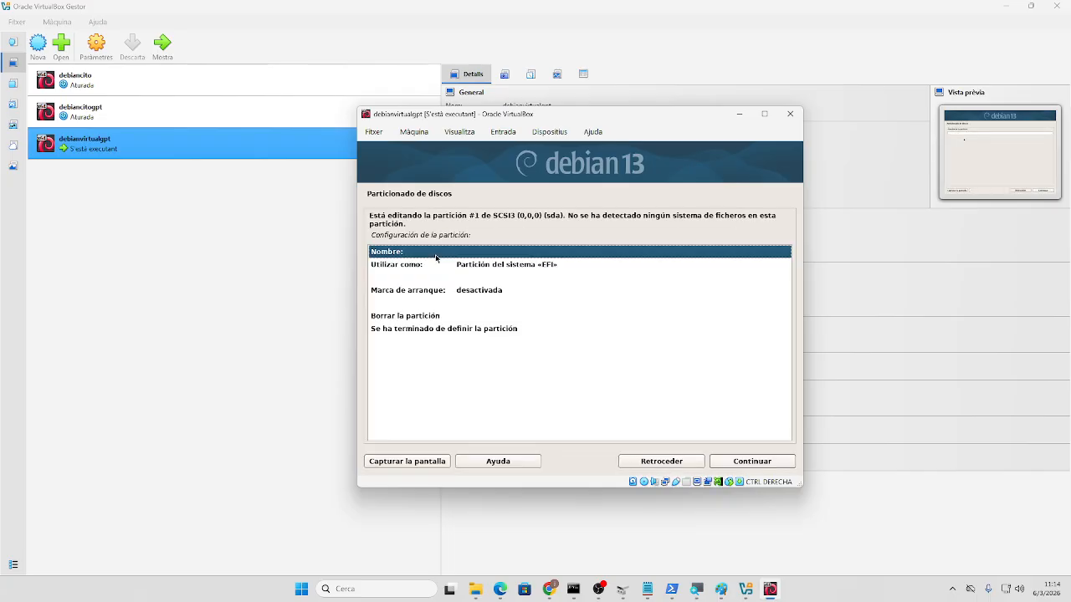
key("Tab")
key("Tab")
key("Return")
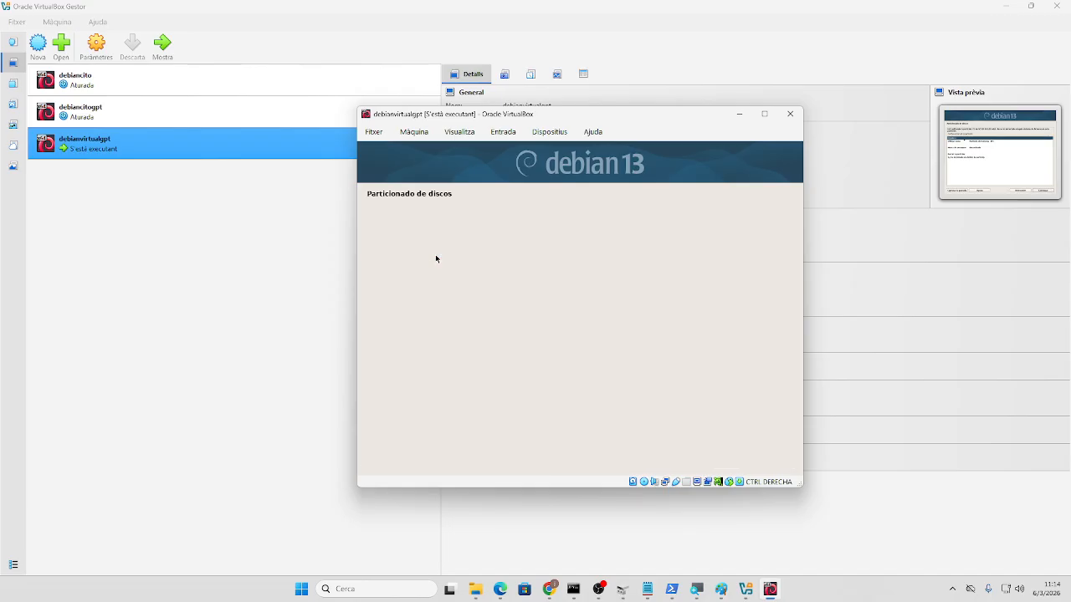
key("Tab")
key("Tab")
key("Tab")
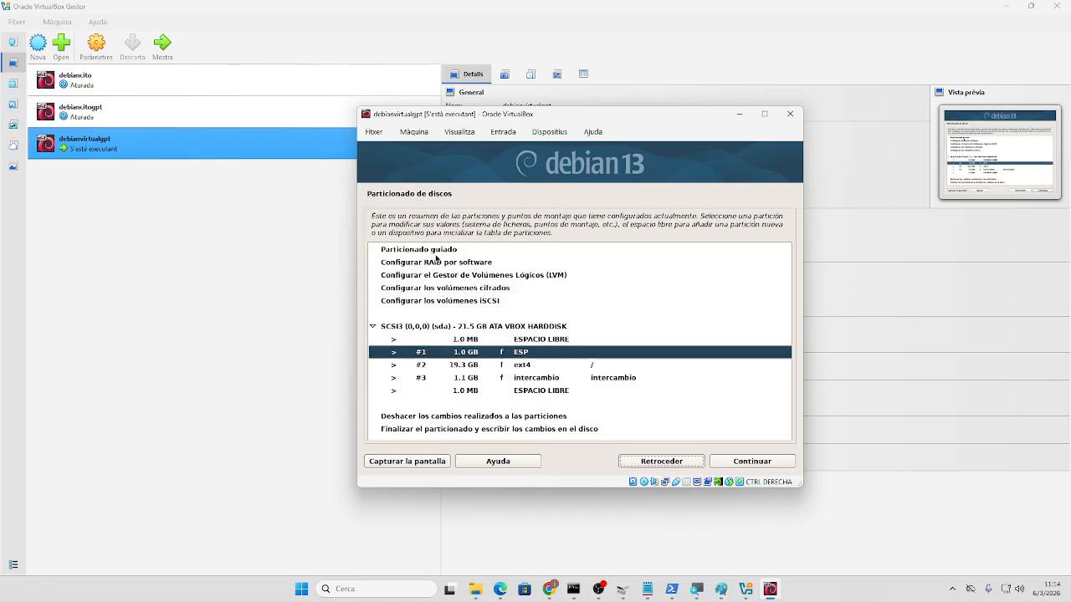
key("Tab")
key("Tab")
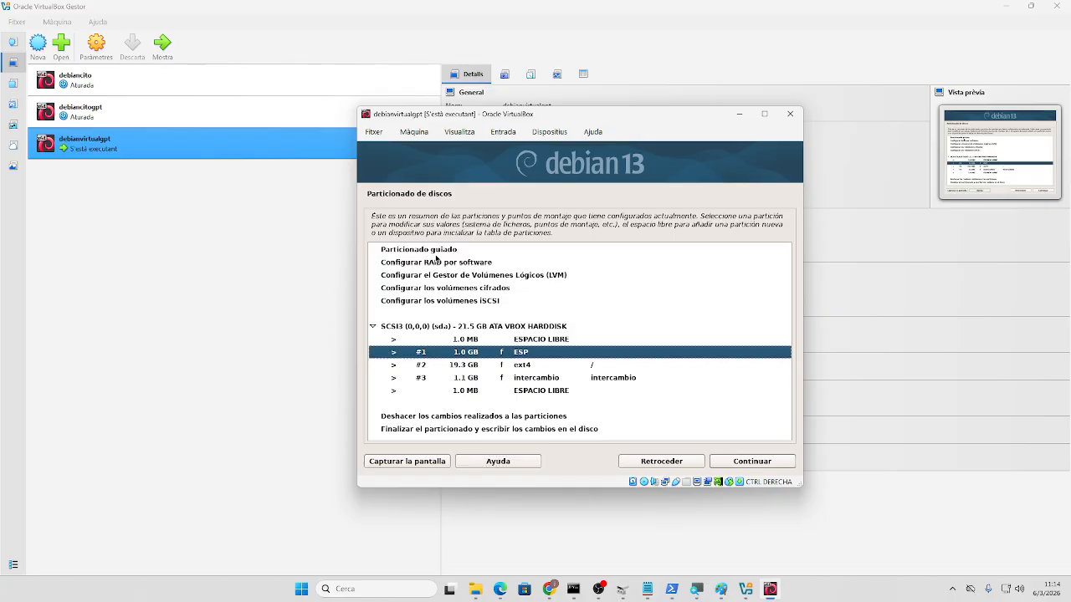
key("Down")
key("Down")
key("Down")
key("Down")
key("Down")
key("Down")
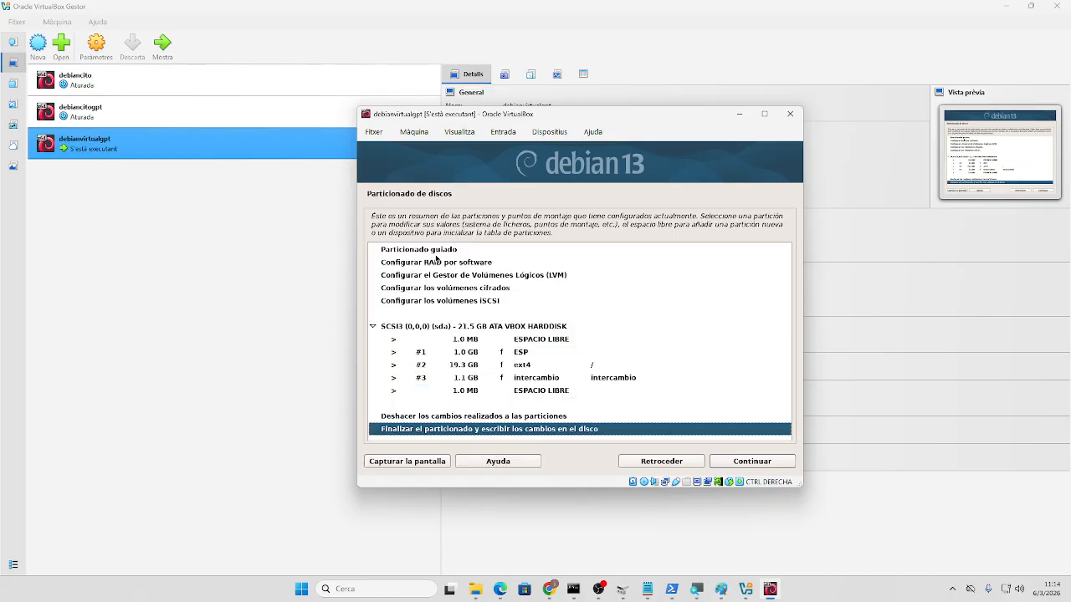
- Choose Finalizar el particionado and confirm Sí to write the ESP, ext4 and swap partitions to sda
key("Tab")
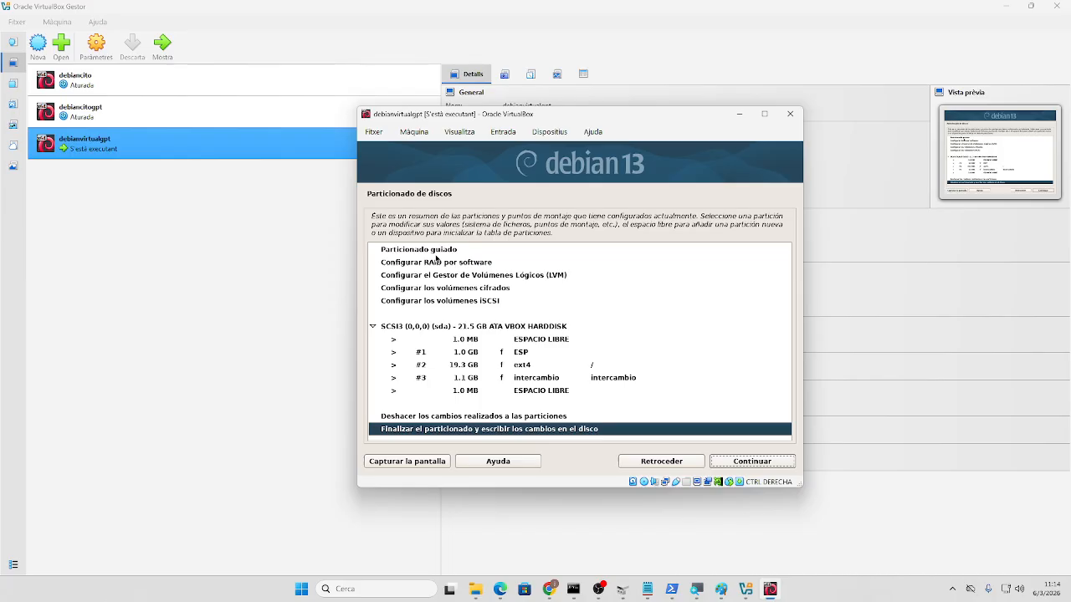
key("Return")
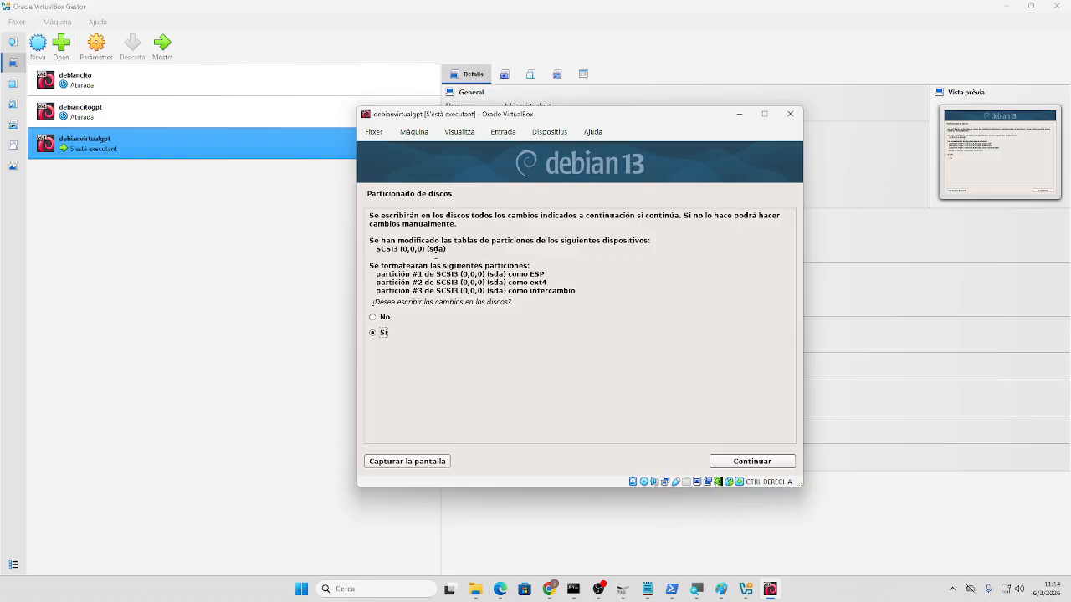
key("Tab")
key("Return")
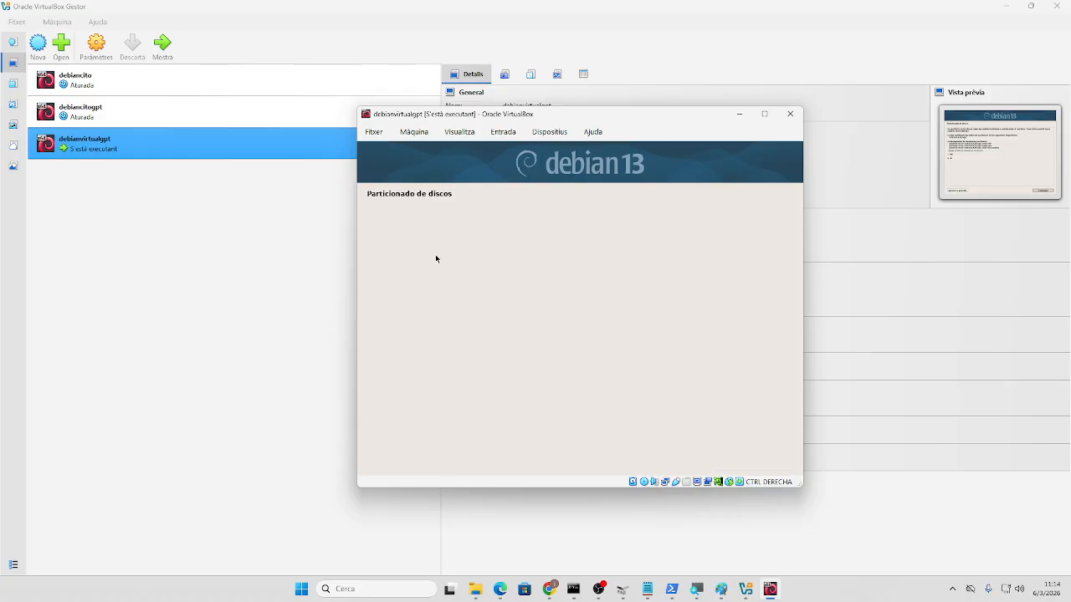